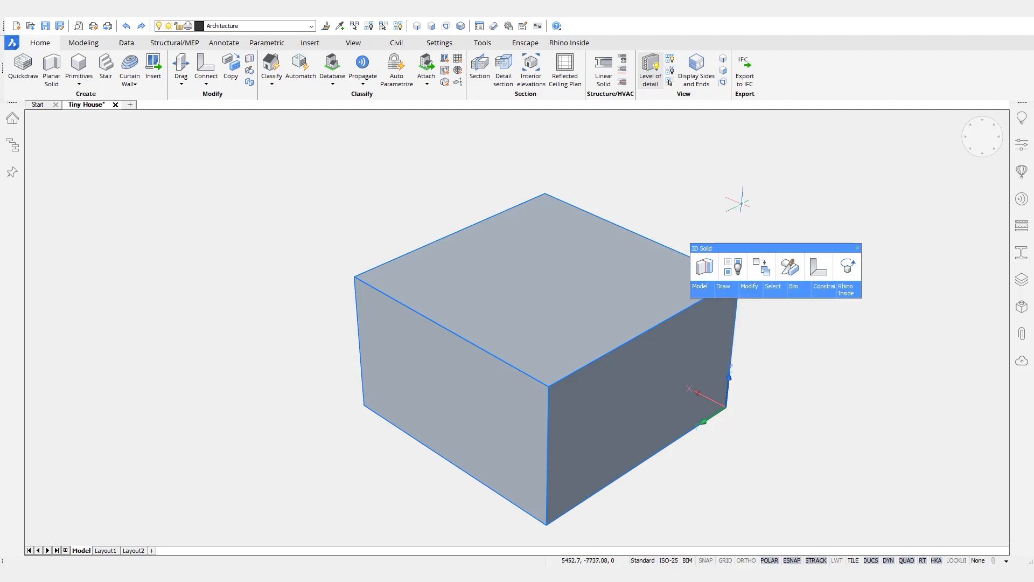
Step: Offset the box's top face edges 180 inward to create an inset polyline outline
key(Escape)
click(432, 27)
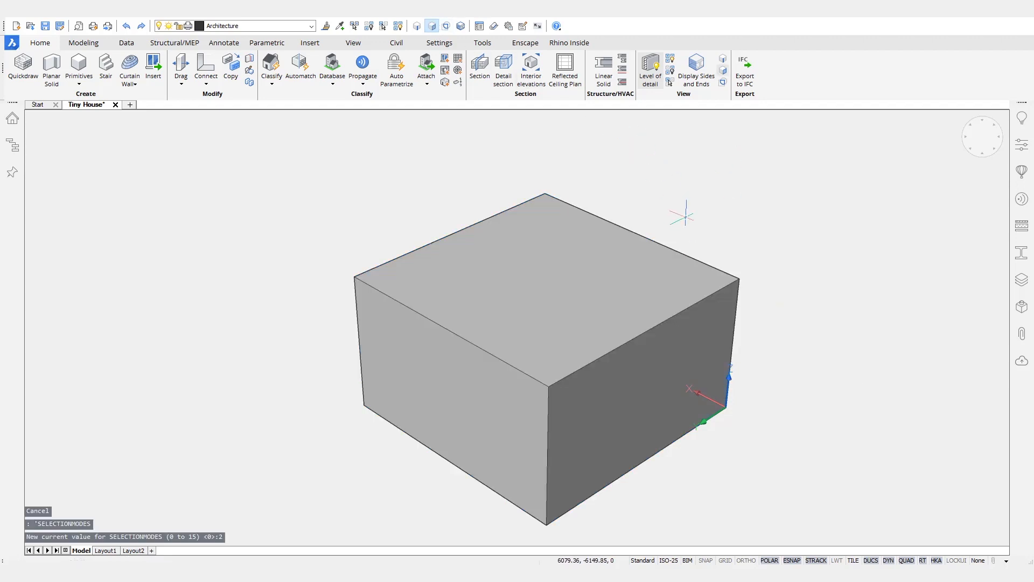
click(705, 275)
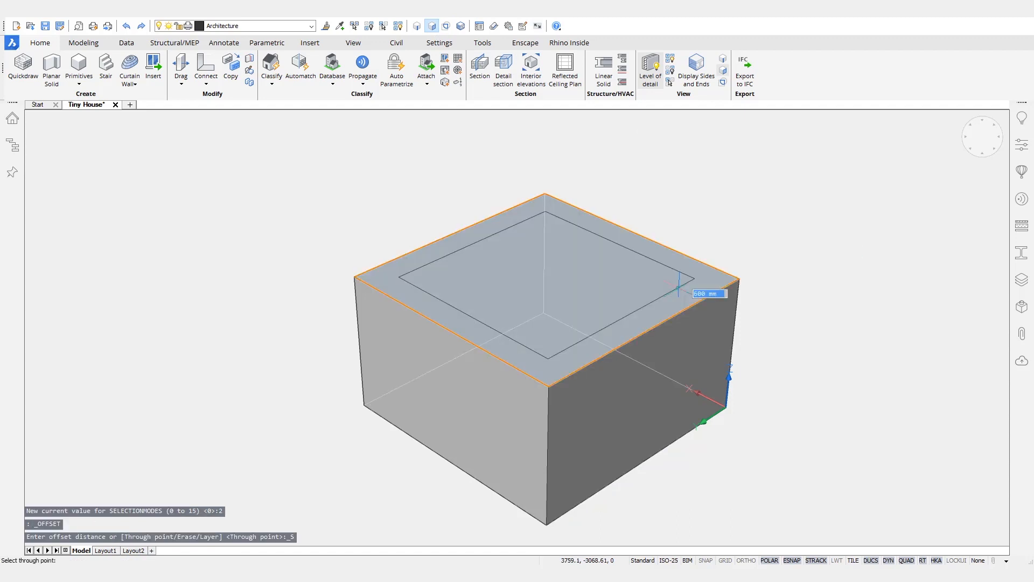
key(Return)
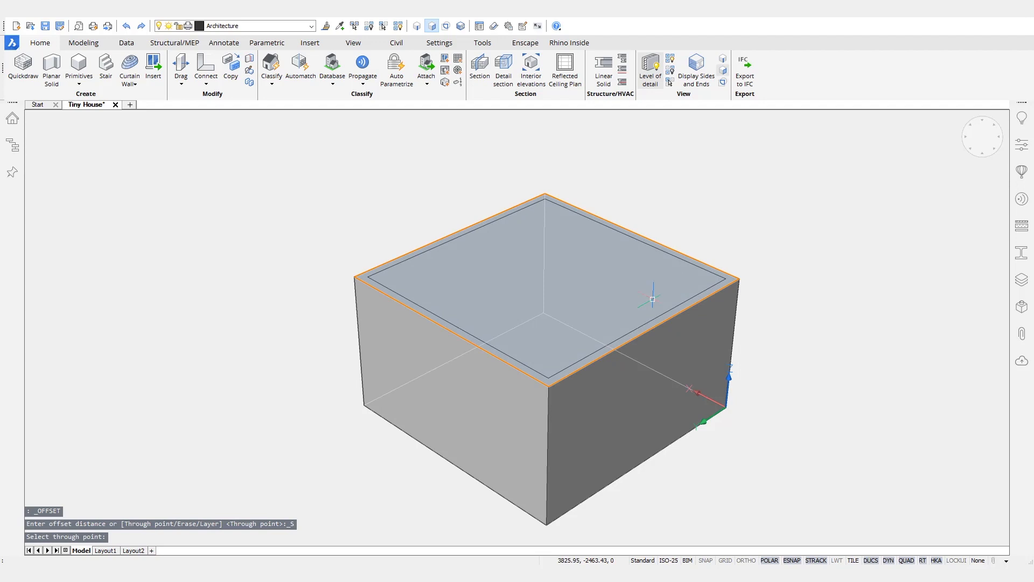
ctrl+click(546, 376)
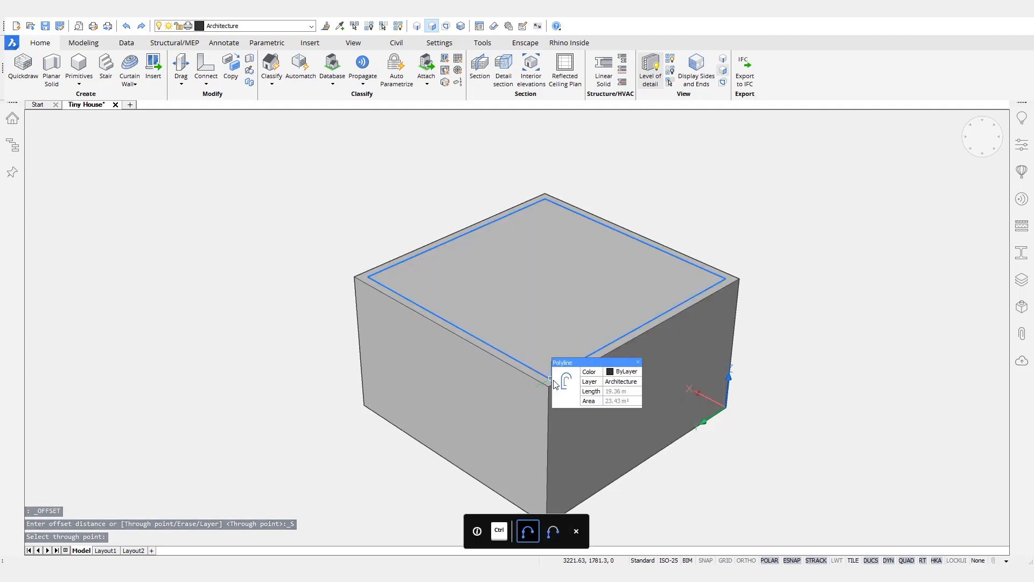
mouse_move(594, 392)
mouse_move(568, 409)
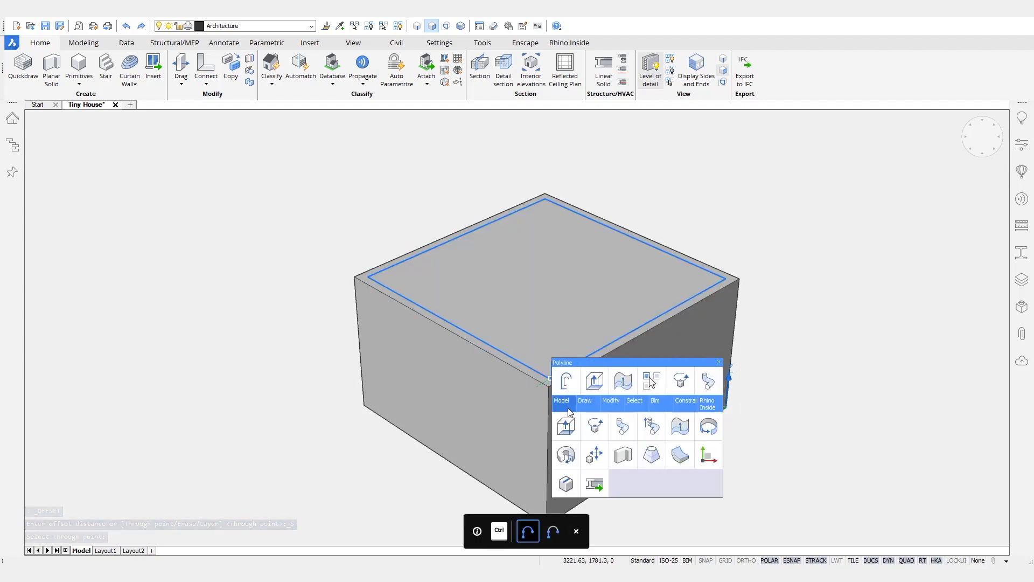
Step: Extrude the inset outline in Slice mode, separating a 180-thick wall ring from the core
click(675, 434)
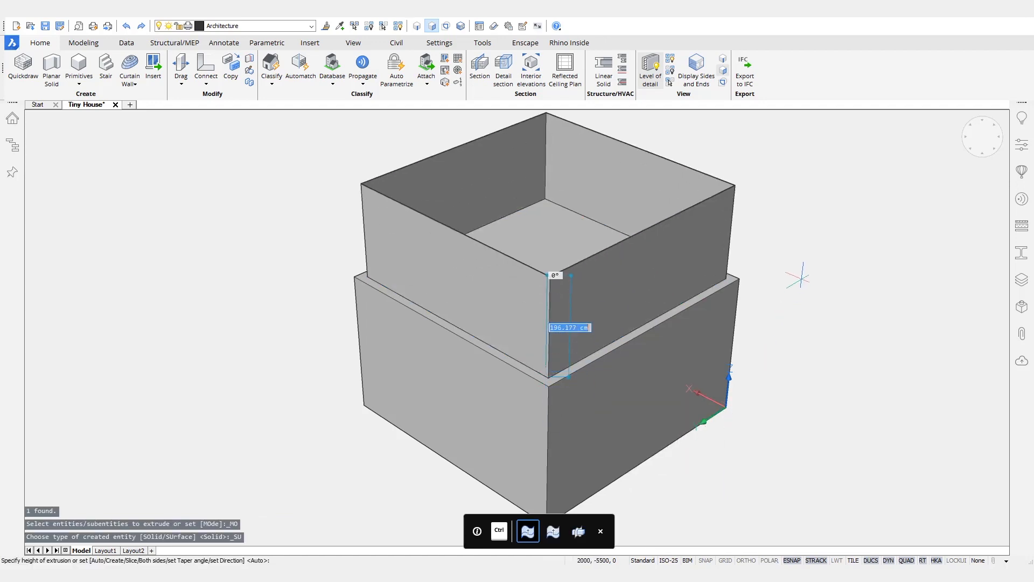
key(ctrl)
key(ctrl)
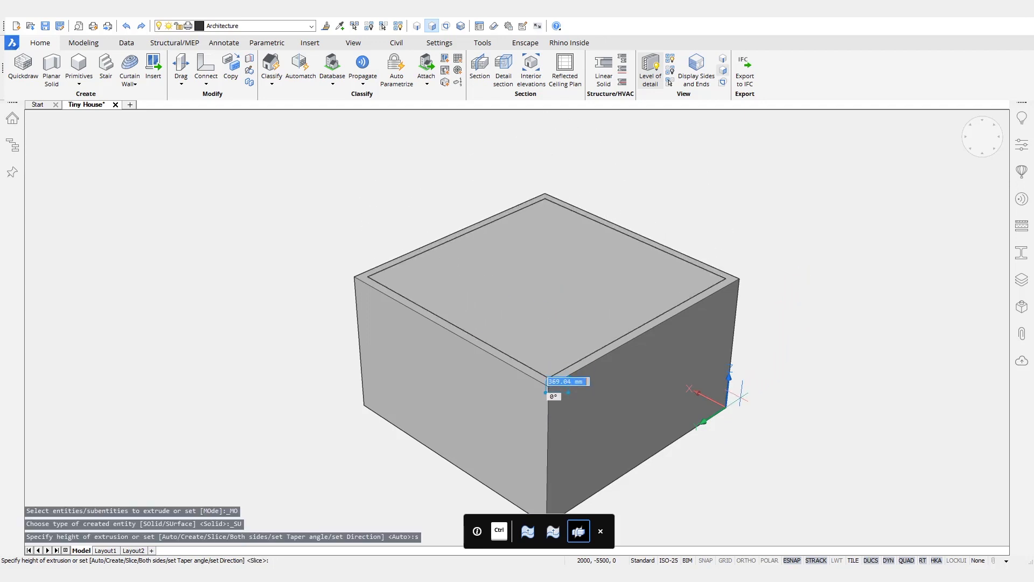
click(726, 408)
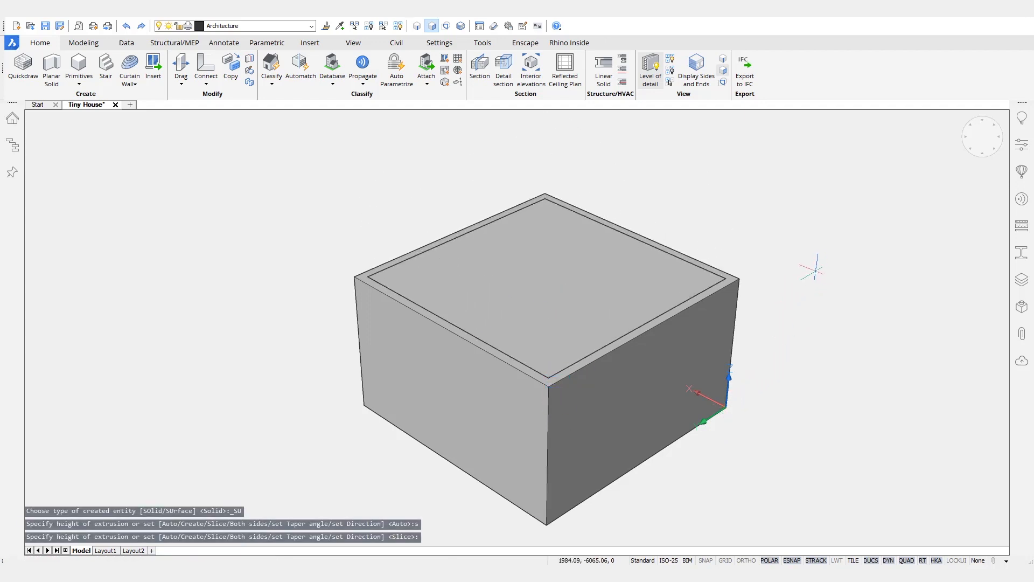
scroll(749, 286, up, 6)
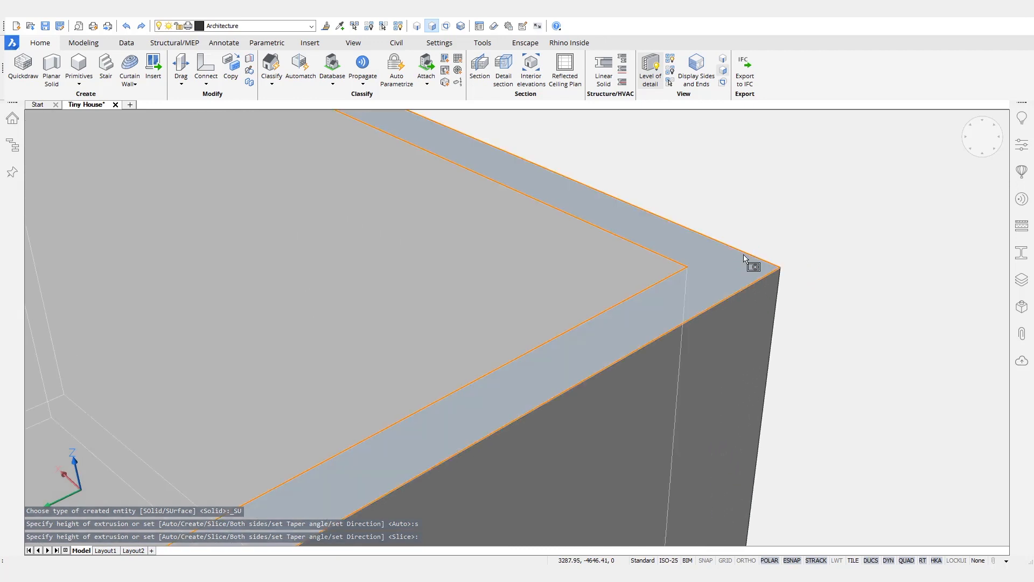
mouse_move(667, 264)
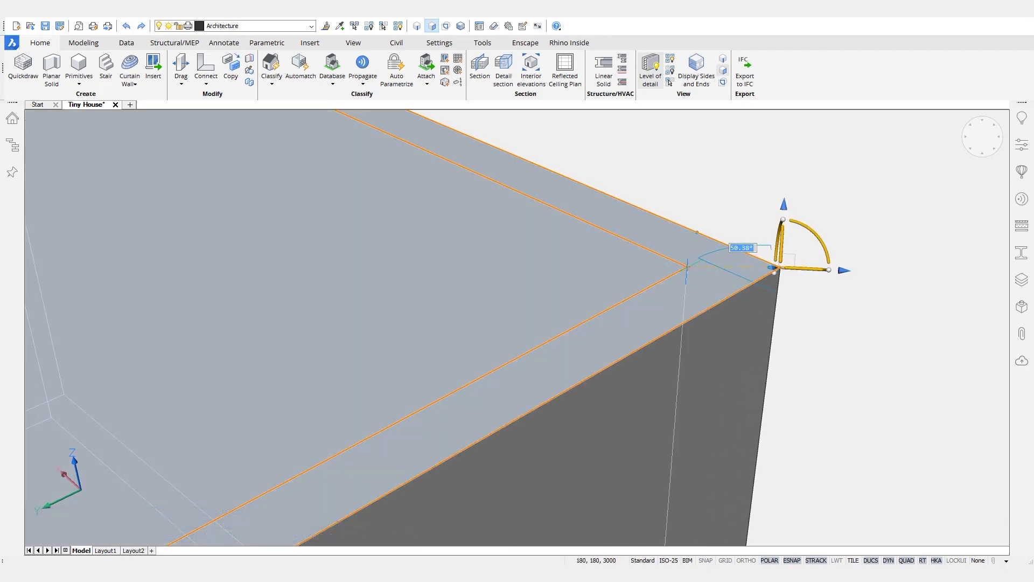
scroll(680, 249, down, 6)
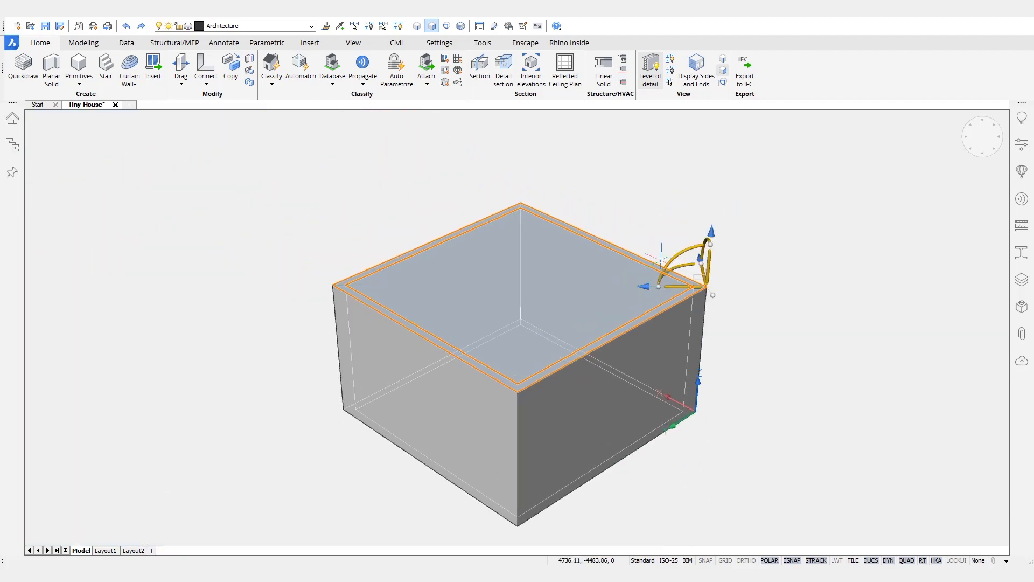
Step: Tilt the box's top slab 20° about its corner
click(674, 259)
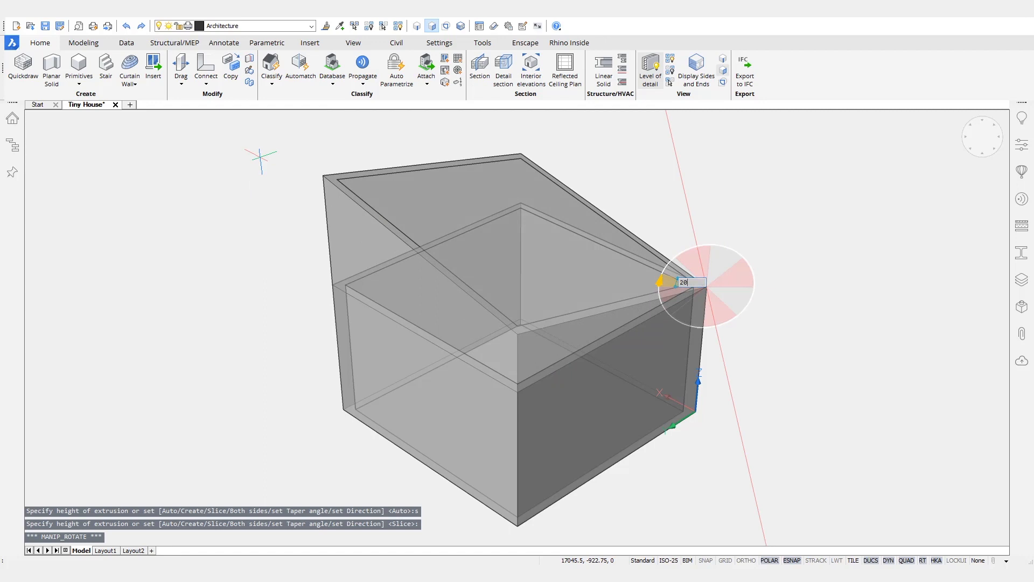
text(20)
key(Return)
key(Escape)
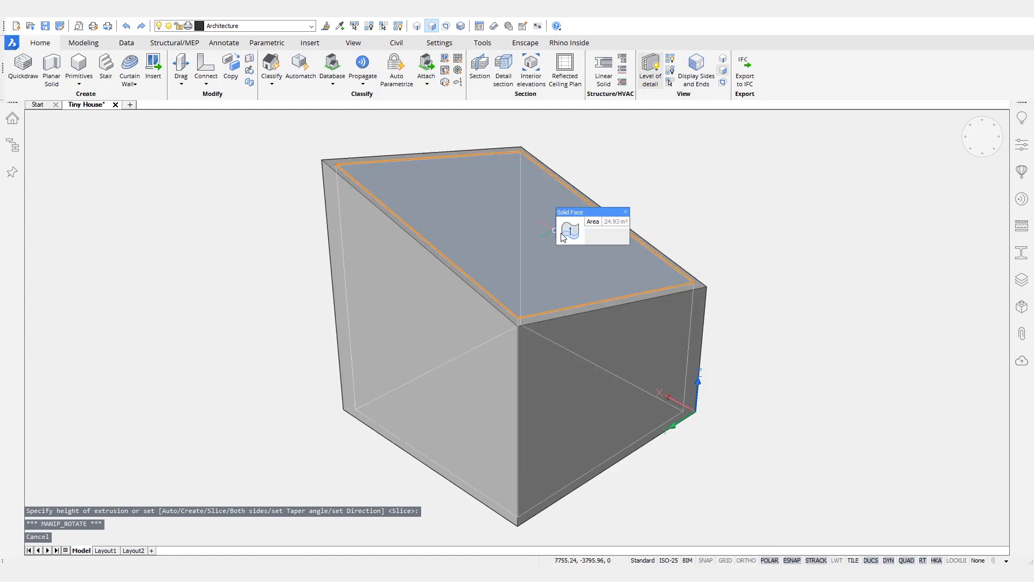
Step: Recess the slanted top face 200 into the box
click(598, 230)
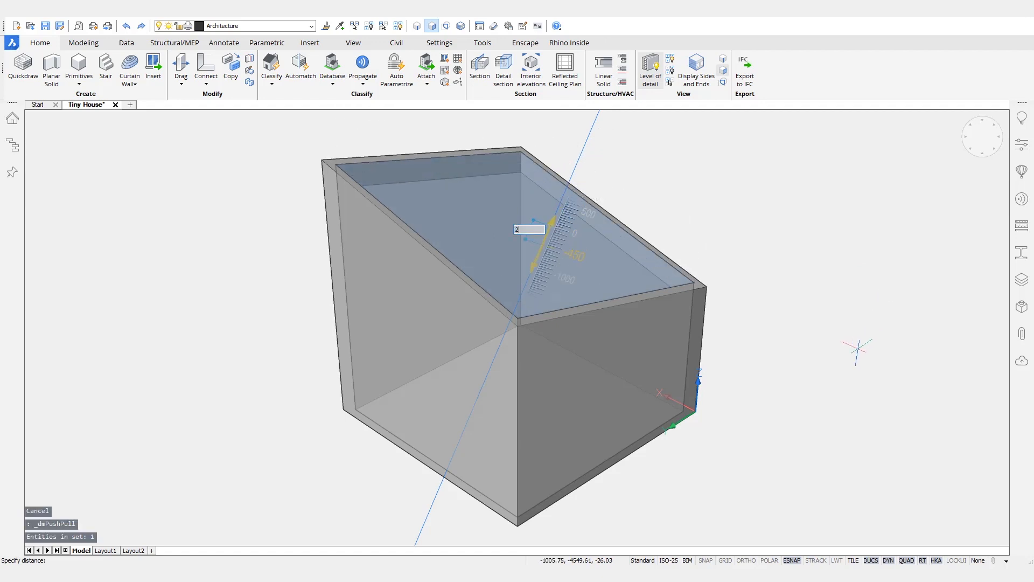
key(Return)
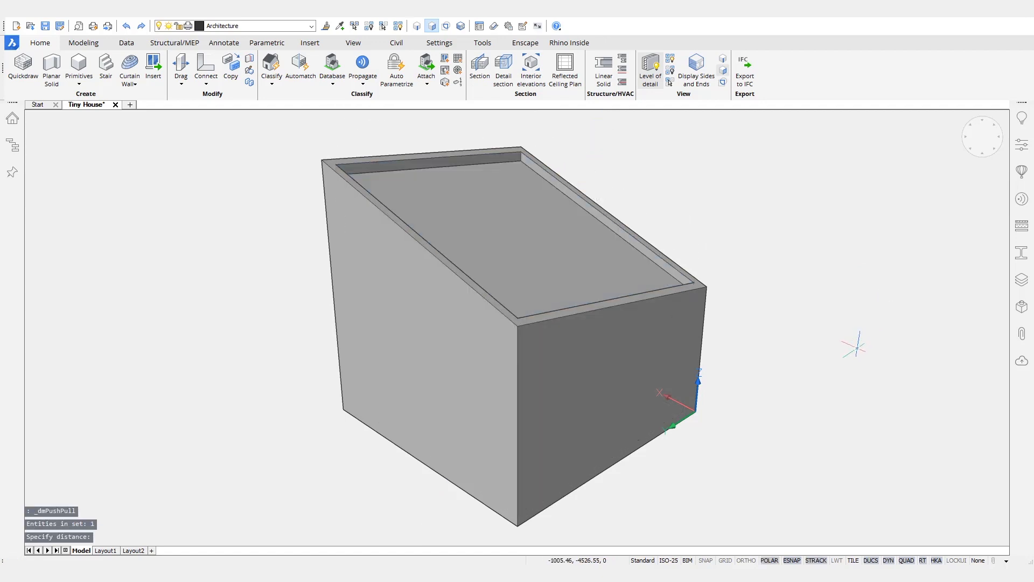
shift+middle_drag(598, 350, 542, 189)
scroll(845, 336, up, 10)
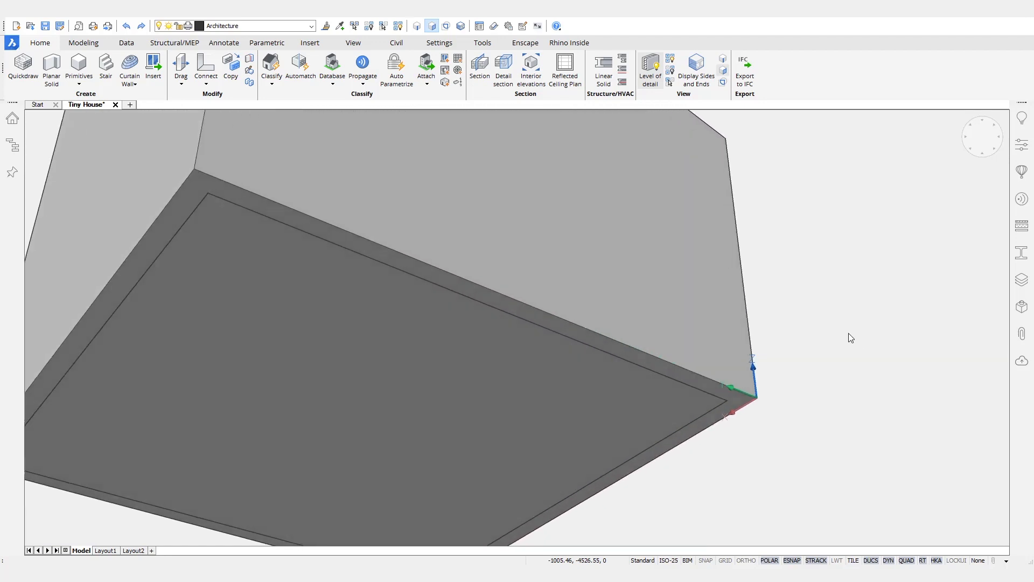
Step: Select the box, cancel a started rotation, then zoom out and orbit lower
click(788, 360)
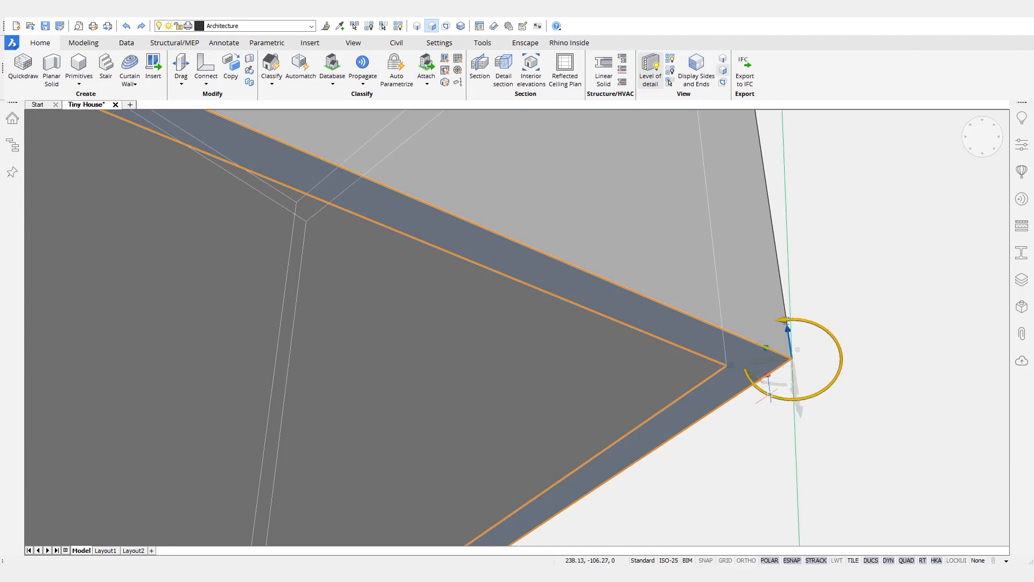
click(770, 394)
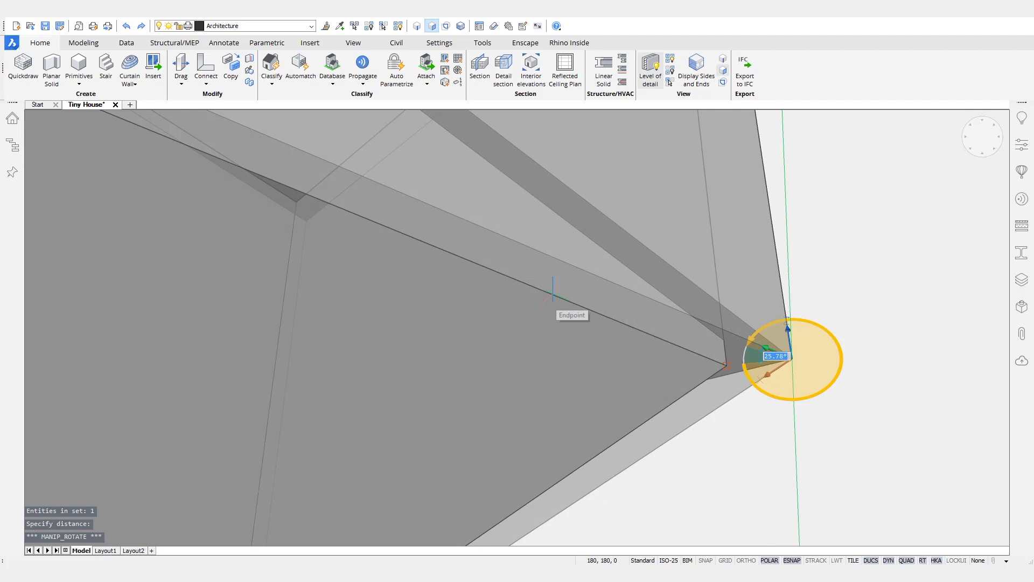
key(Escape)
scroll(709, 306, down, 5)
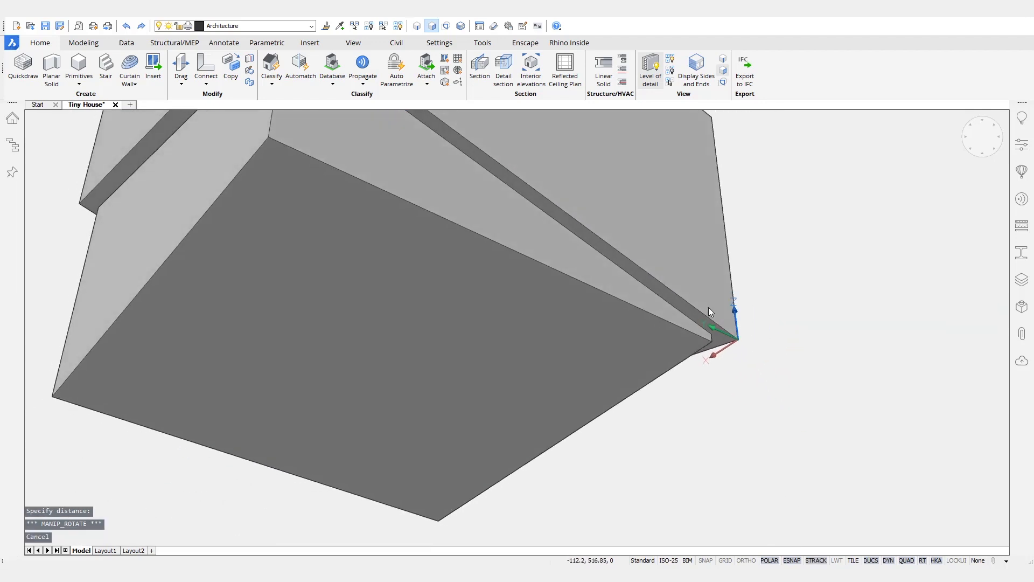
scroll(709, 317, down, 6)
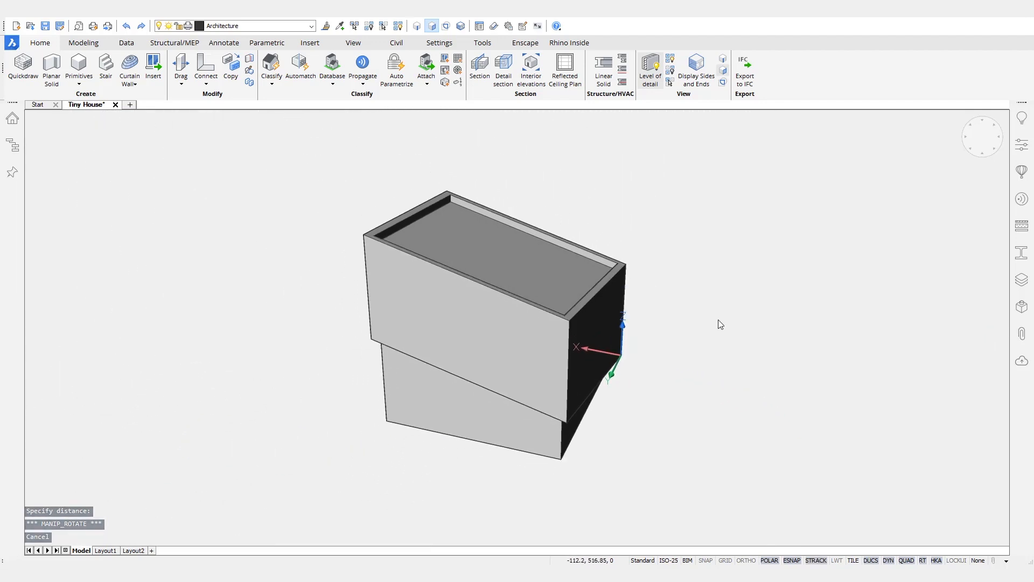
shift+middle_drag(719, 320, 718, 320)
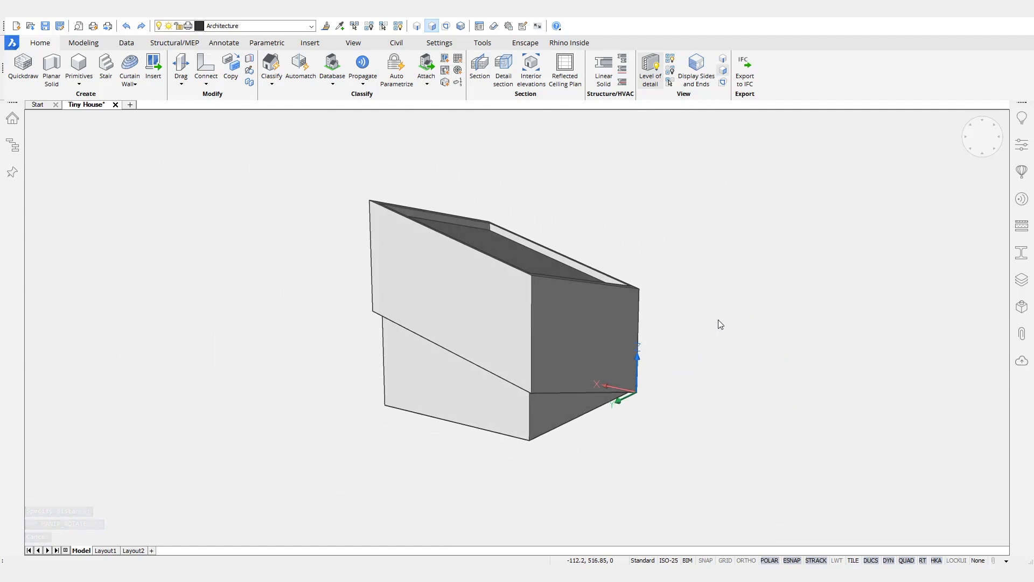
Step: Turn the coordinate-system icon off and open the material compositions list
text(of)
key(Return)
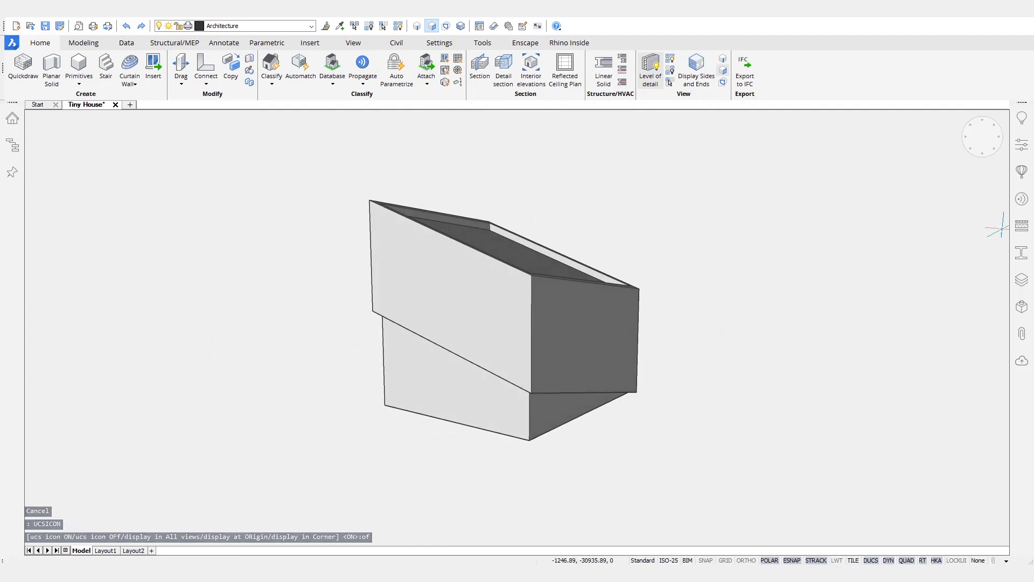
click(1022, 225)
Step: Filter the Compositions panel to show only compositions used in the project
click(994, 116)
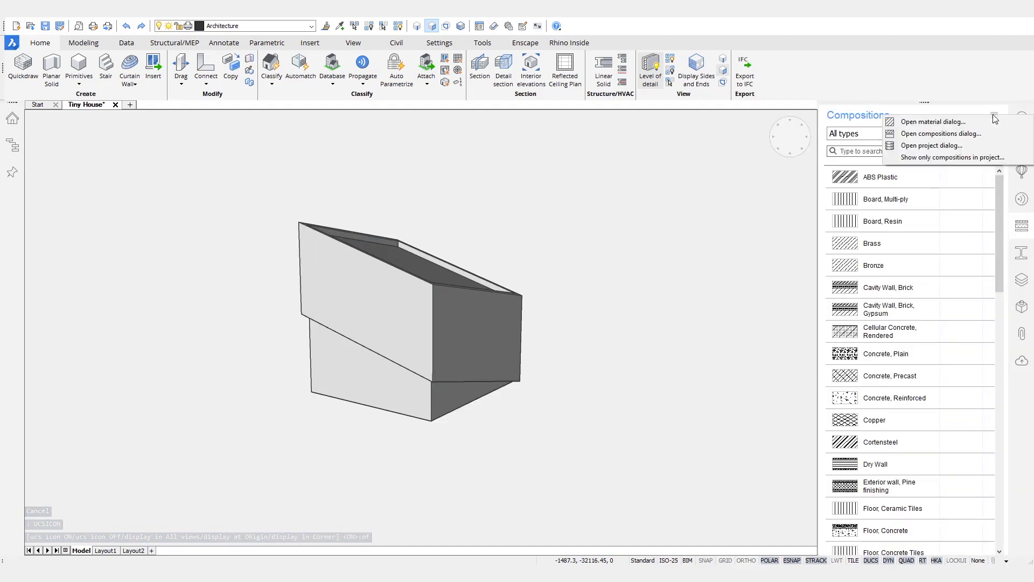
click(949, 160)
mouse_move(742, 261)
shift+middle_down()
mouse_move(781, 242)
mouse_move(753, 265)
shift+middle_up()
Step: Apply Pine Finishing to the lower box and Cortensteel to the upper slanted part
drag(892, 248, 785, 285)
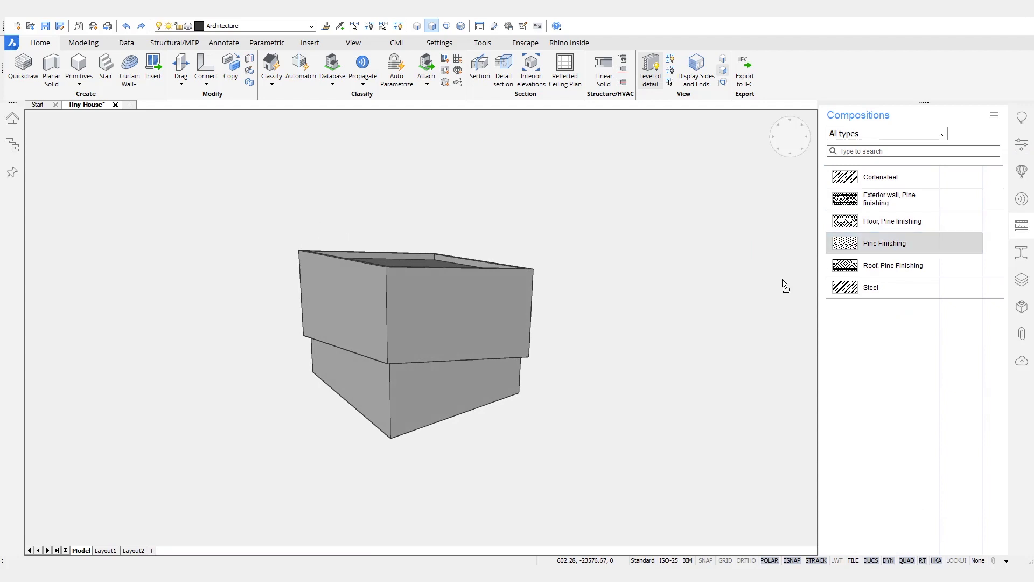
drag(469, 392, 470, 393)
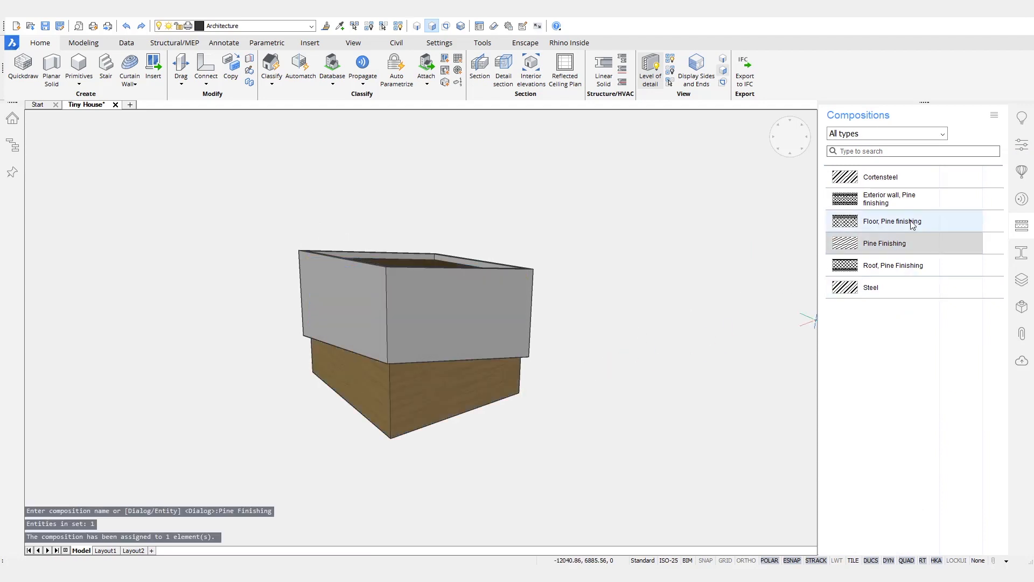
drag(507, 319, 508, 320)
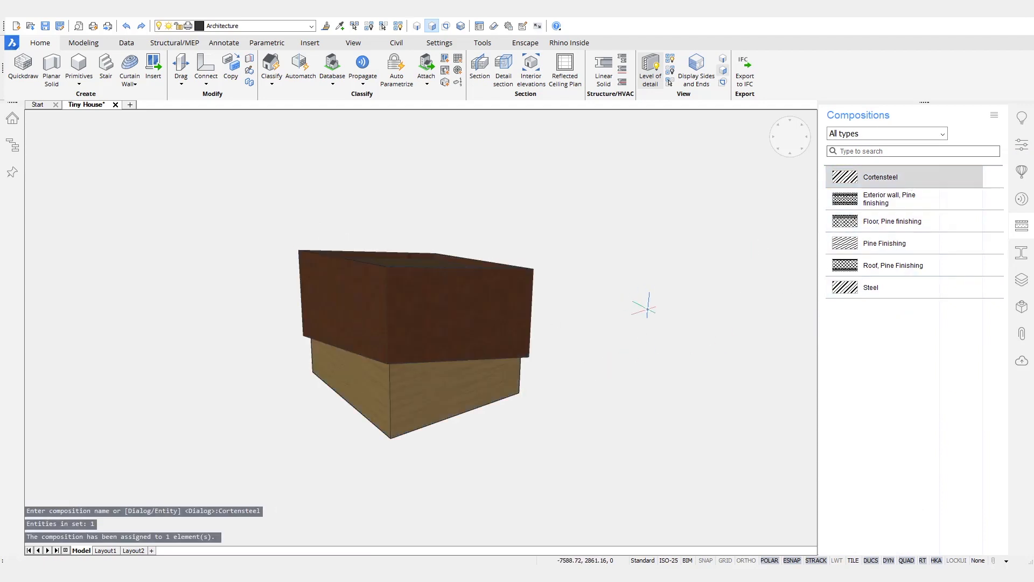
shift+middle_drag(655, 331, 701, 356)
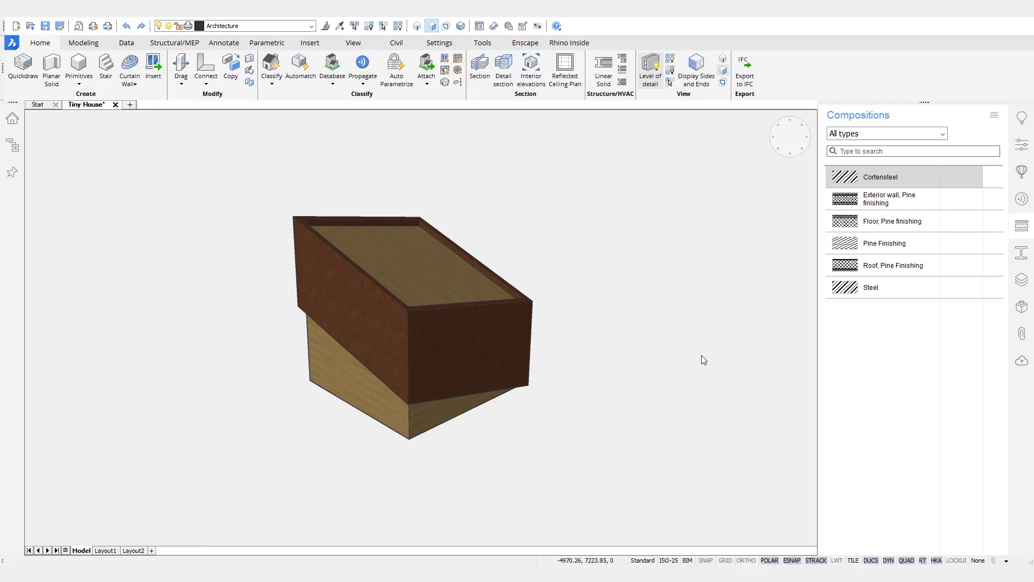
shift+middle_drag(702, 357, 623, 322)
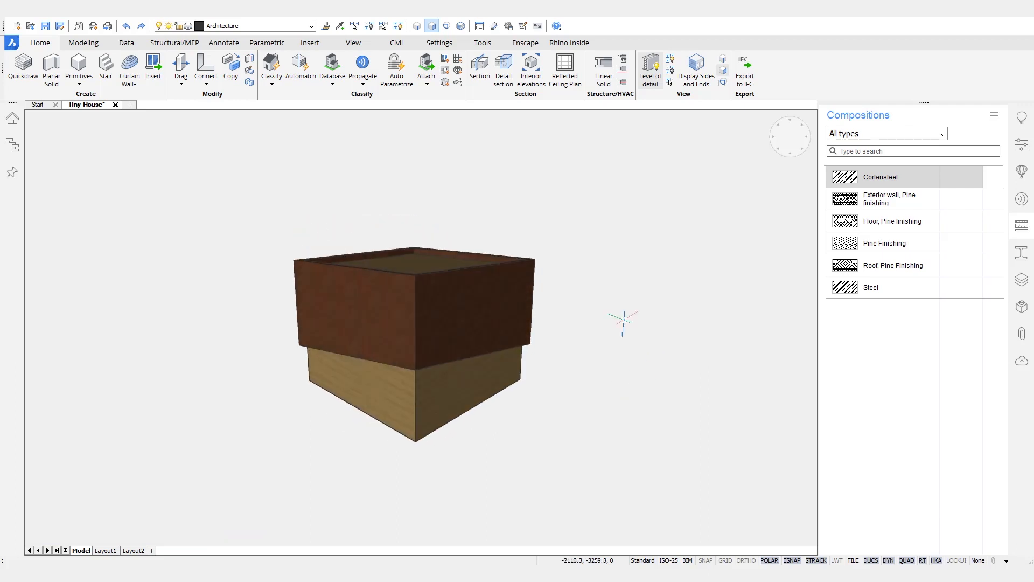
Step: Place a section plane through the house, exposing the hatched cut faces of the walls
mouse_move(627, 348)
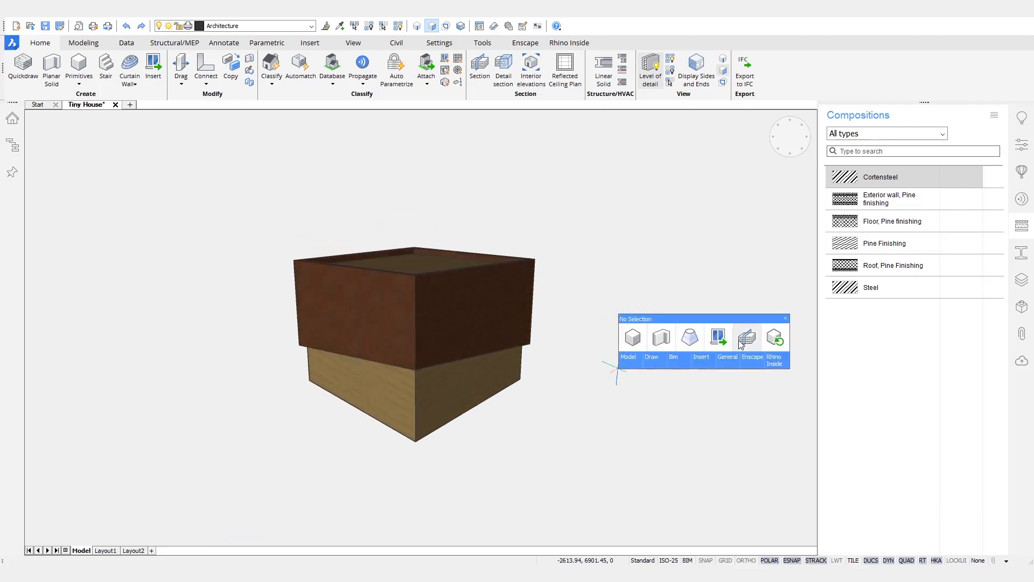
click(741, 344)
click(458, 390)
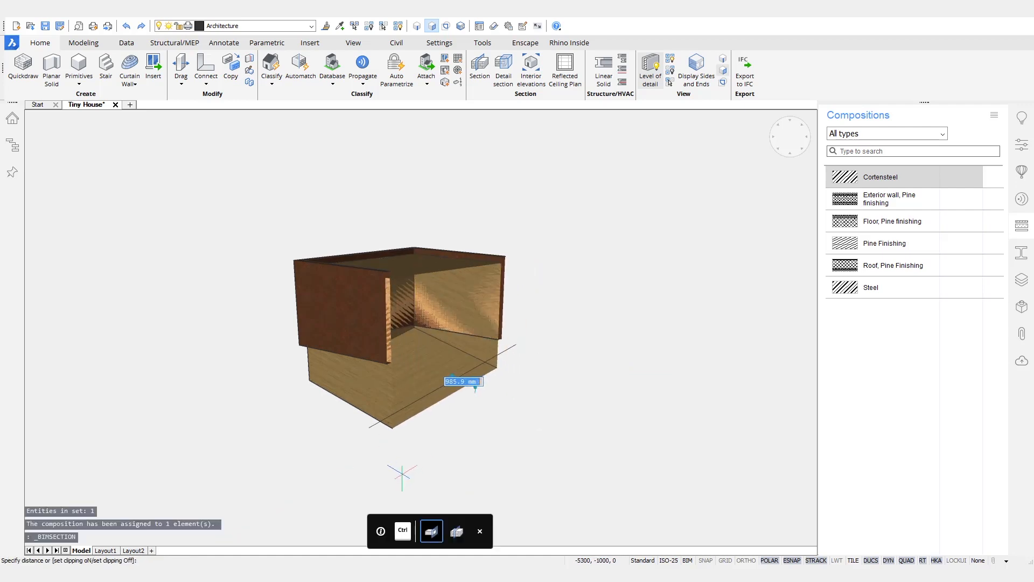
click(475, 387)
shift+middle_drag(613, 371, 650, 370)
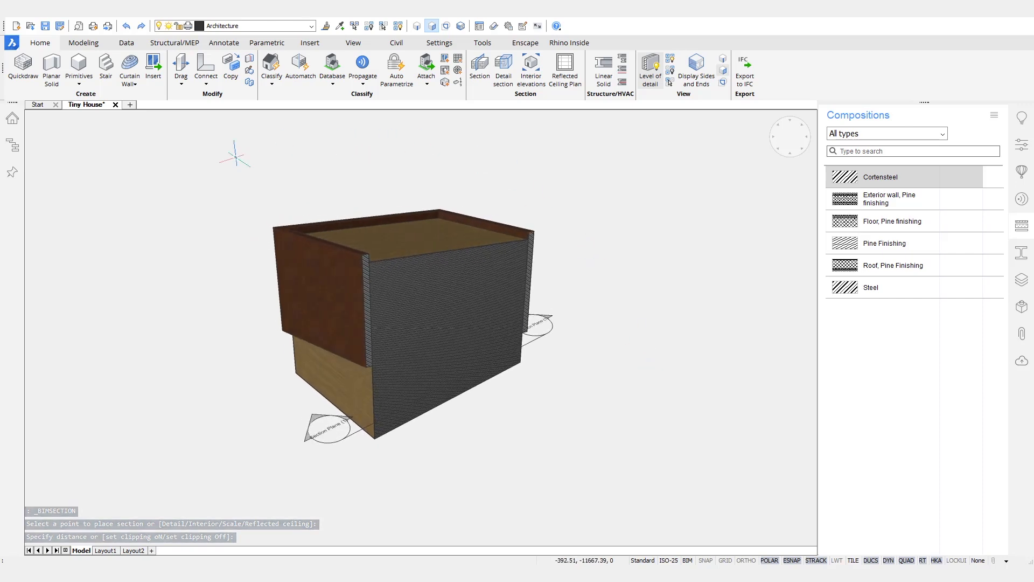
click(84, 43)
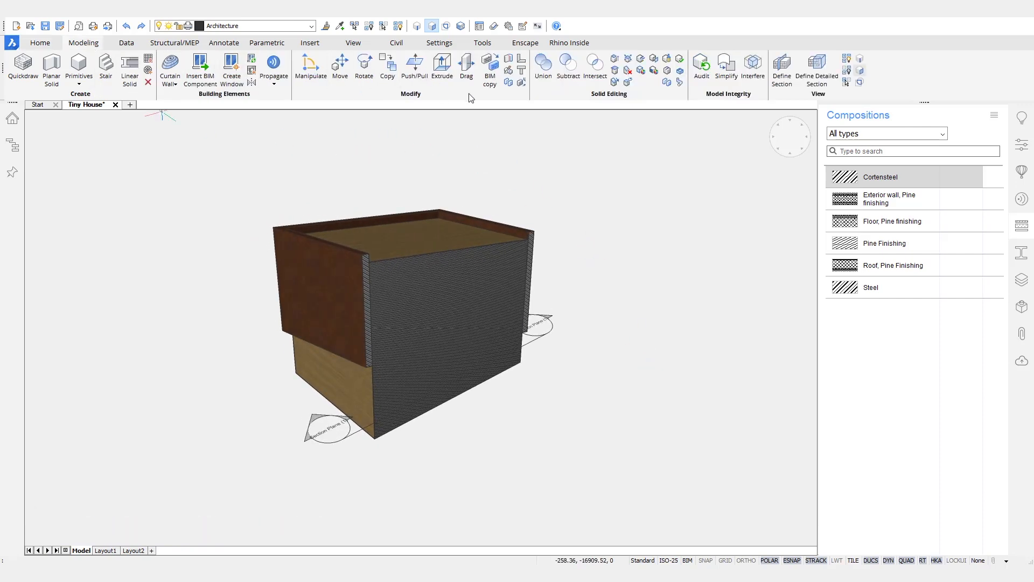
Step: Shell the house block to 170-thick walls, removing its front face
click(680, 70)
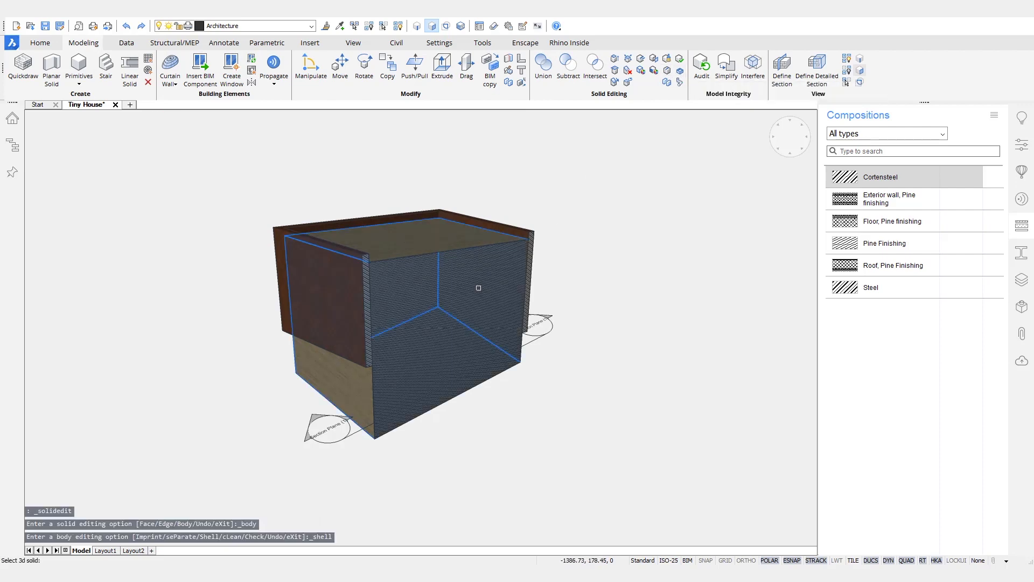
click(479, 287)
key(Return)
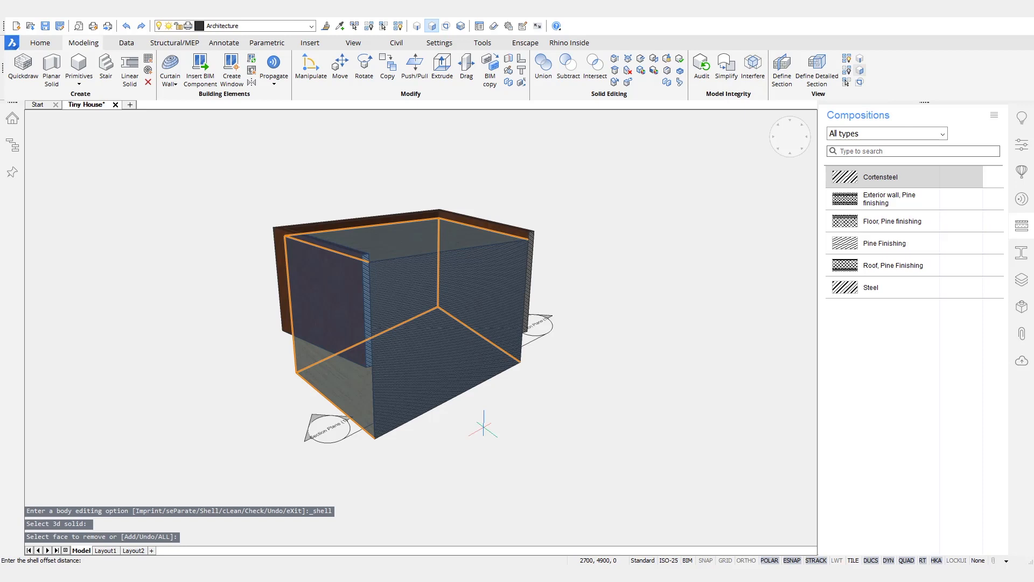
key(Return)
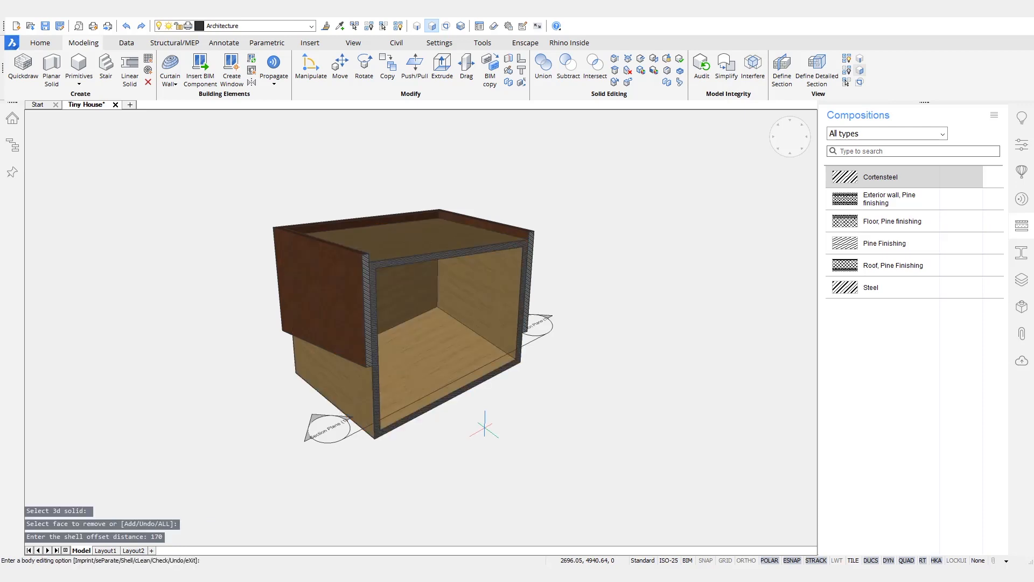
key(Return)
shift+middle_drag(566, 416, 574, 392)
key(Escape)
Step: Move the section plane to the BIM_SECTIONS layer and turn off its clipping
mouse_move(526, 351)
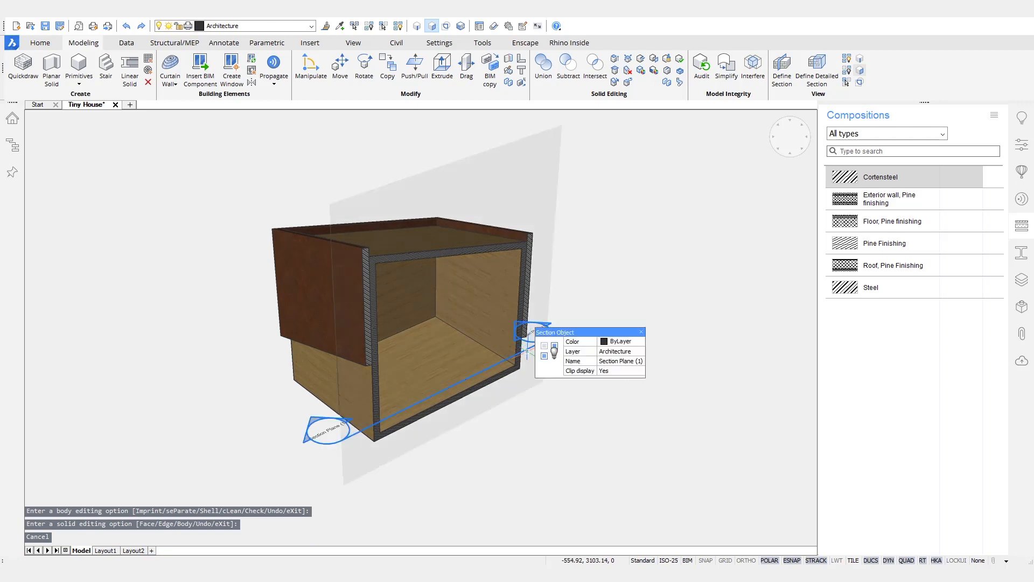
click(635, 352)
click(641, 352)
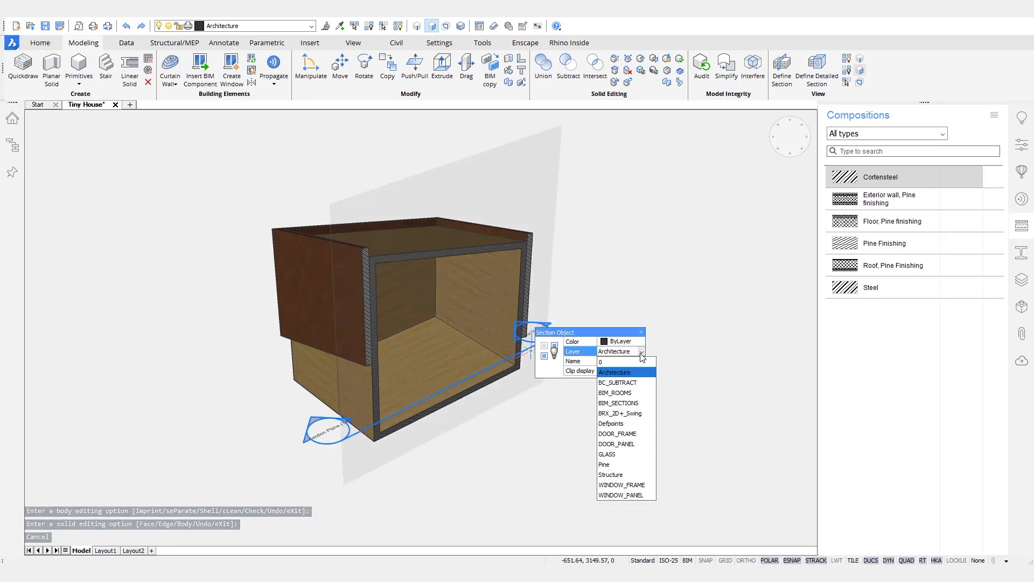
click(629, 404)
shift+middle_drag(646, 295, 499, 455)
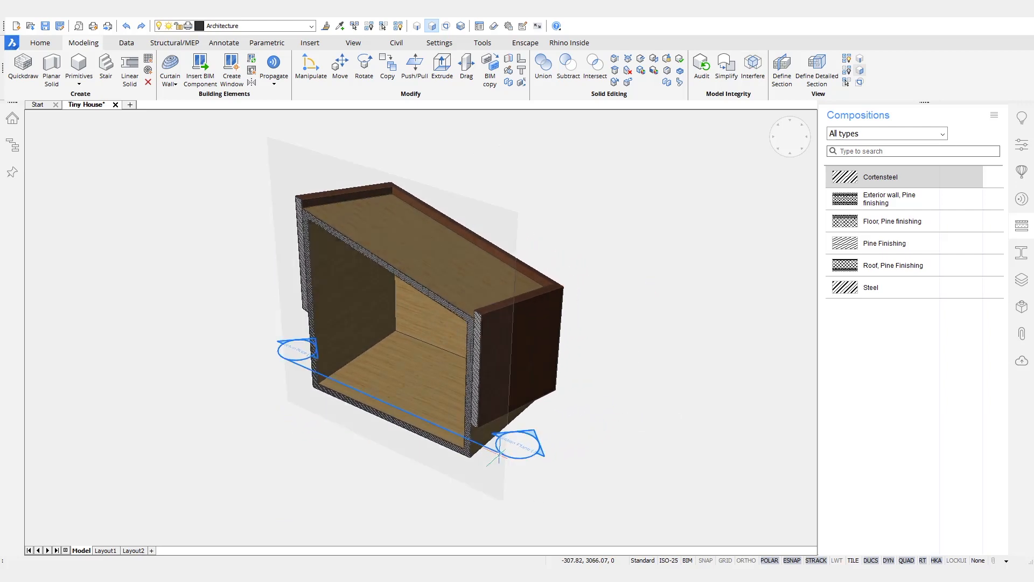
click(521, 457)
Step: Hide the Cortensteel cladding ring, leaving the pine core visible
shift+middle_drag(586, 493, 498, 377)
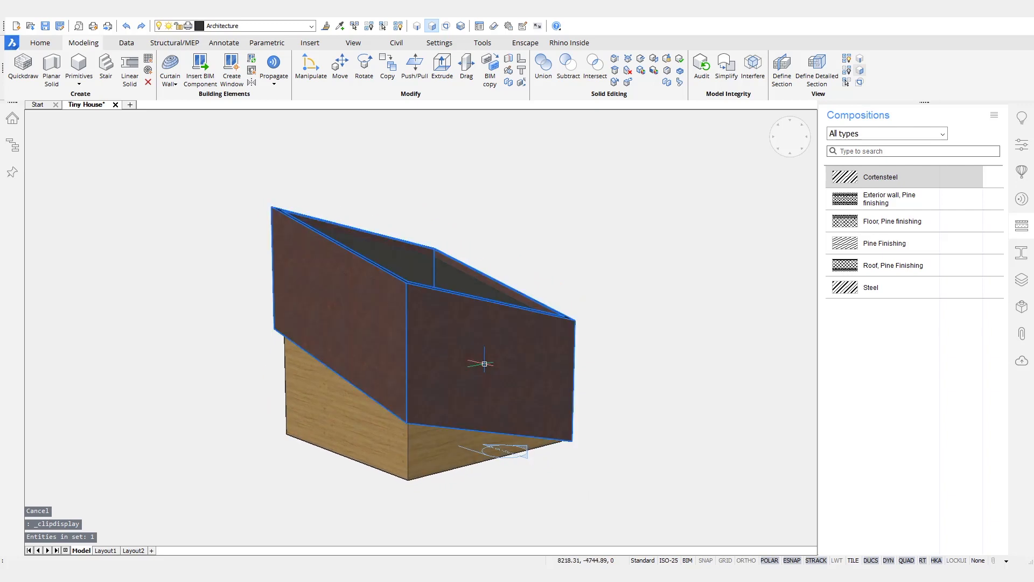
mouse_move(499, 373)
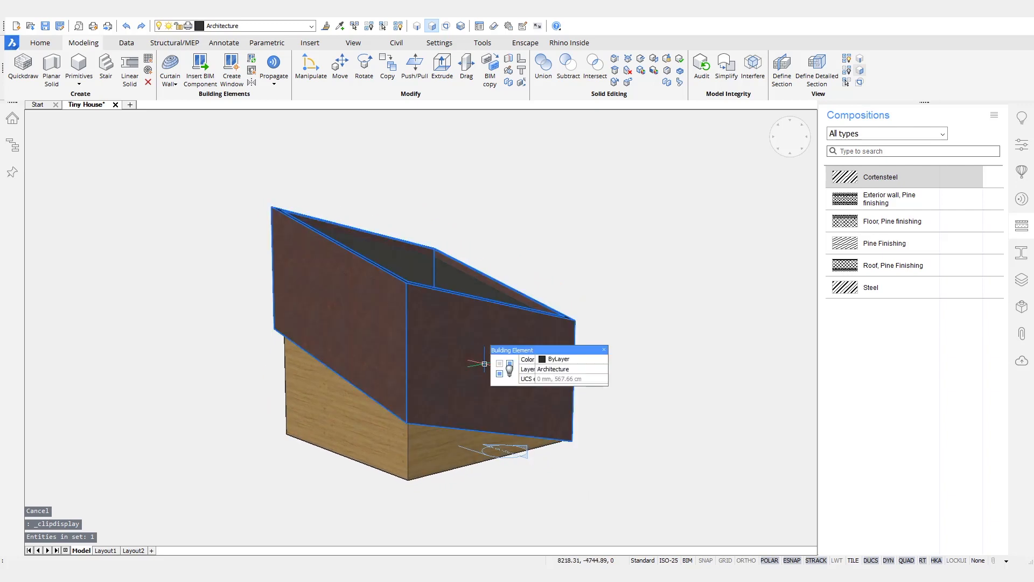
click(499, 373)
shift+middle_drag(667, 235, 664, 268)
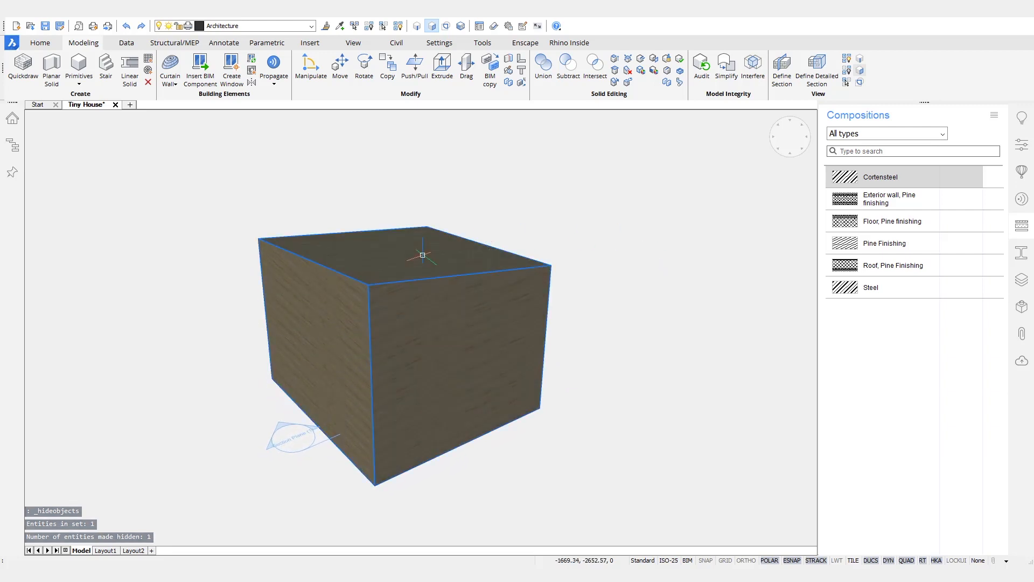
mouse_move(425, 257)
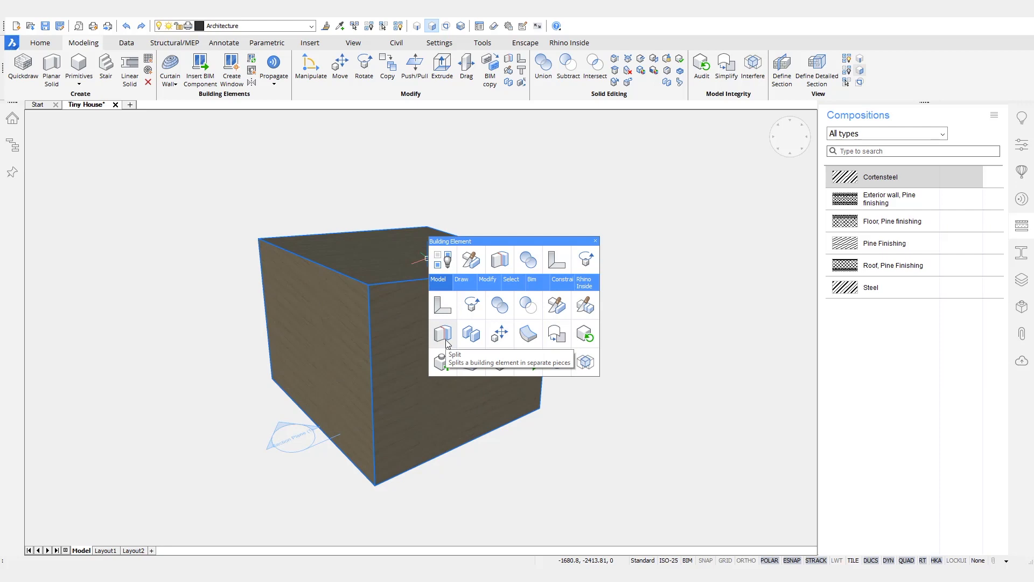
Step: Split the box into separate walls, roof and floor
click(443, 335)
shift+middle_drag(678, 361, 739, 296)
shift+drag(738, 296, 734, 299)
Step: Slice the left and right side walls by the front wall face
click(501, 410)
shift+middle_drag(383, 484, 432, 457)
click(320, 467)
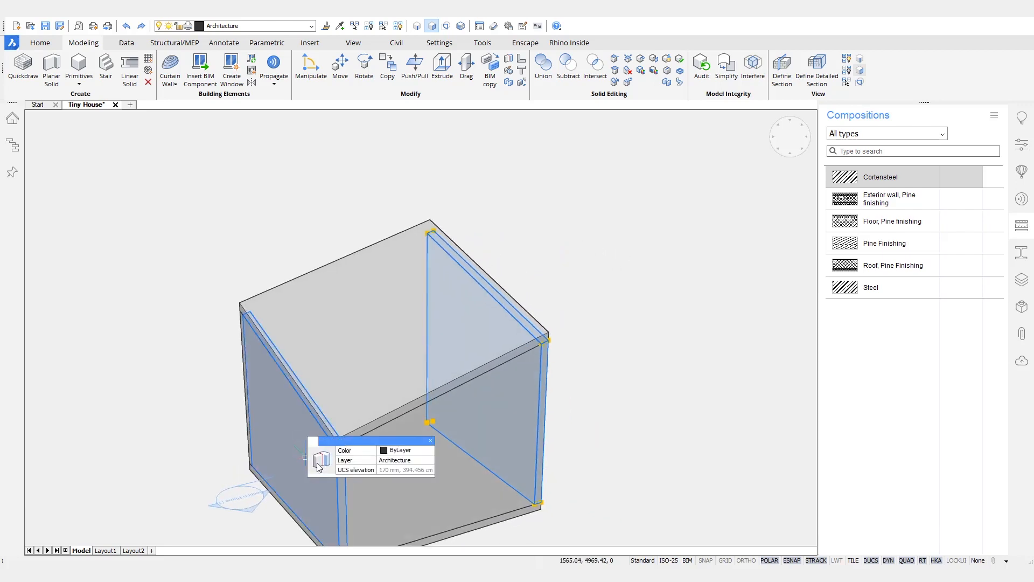
mouse_move(321, 467)
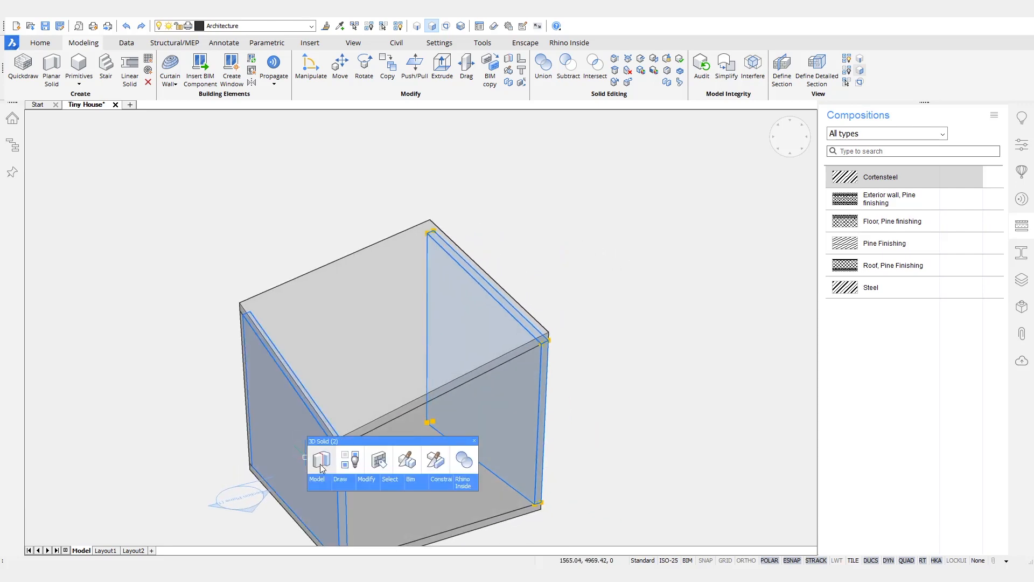
click(429, 462)
shift+middle_drag(680, 413, 552, 345)
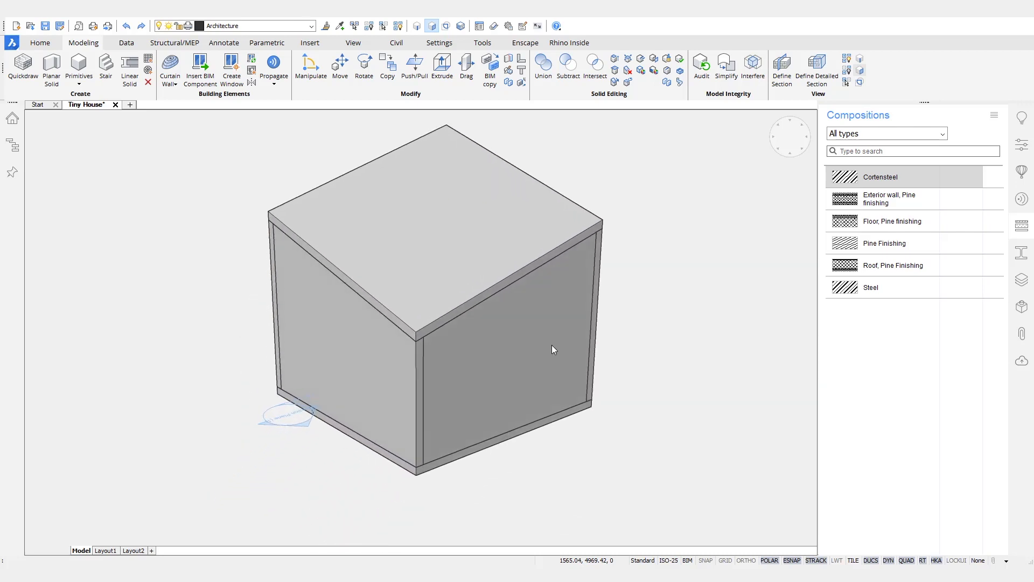
click(504, 330)
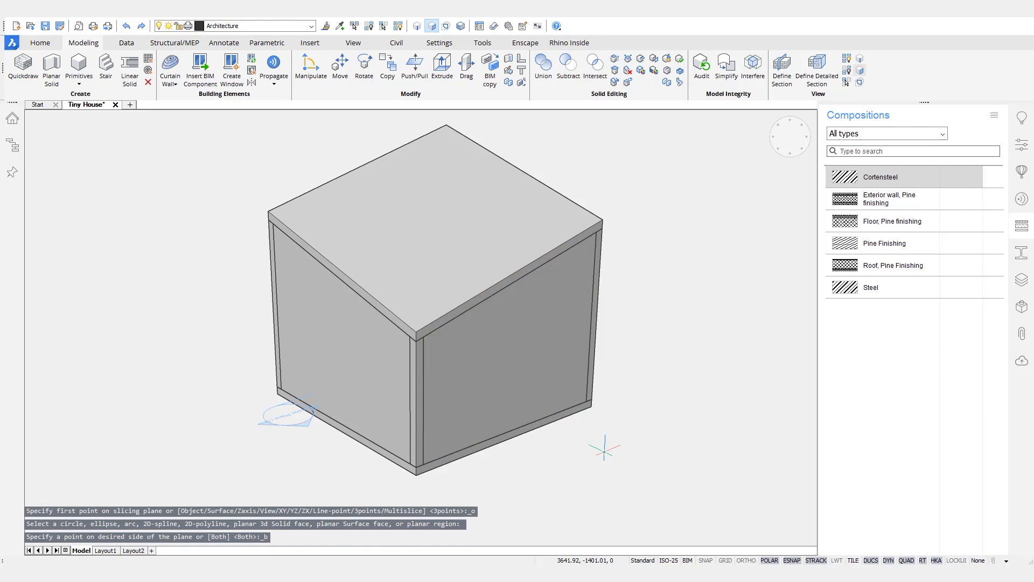
shift+middle_drag(695, 480, 455, 383)
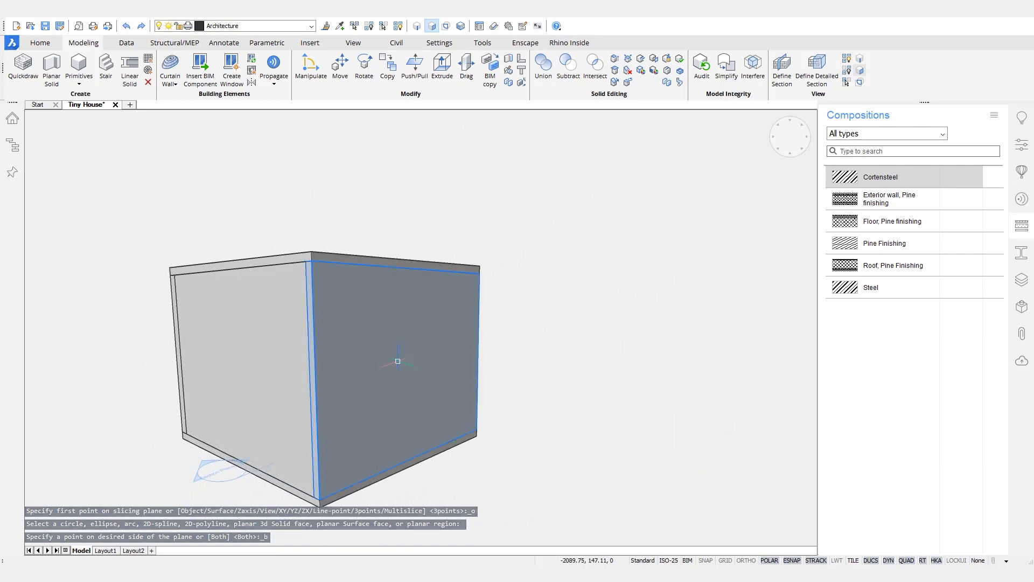
Step: Multislice the wall to cut a 170 mm strip off its end
mouse_move(409, 364)
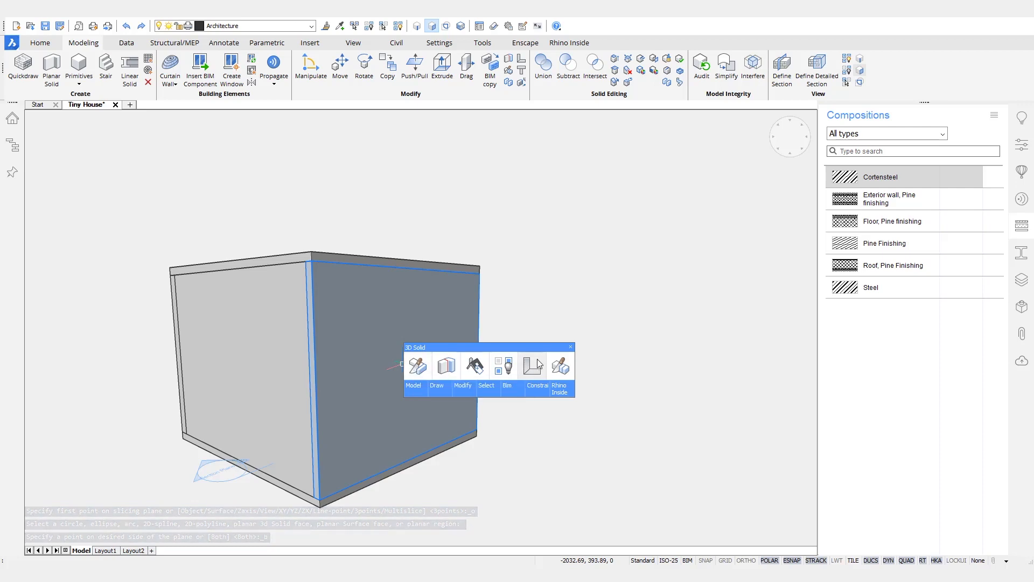
click(556, 370)
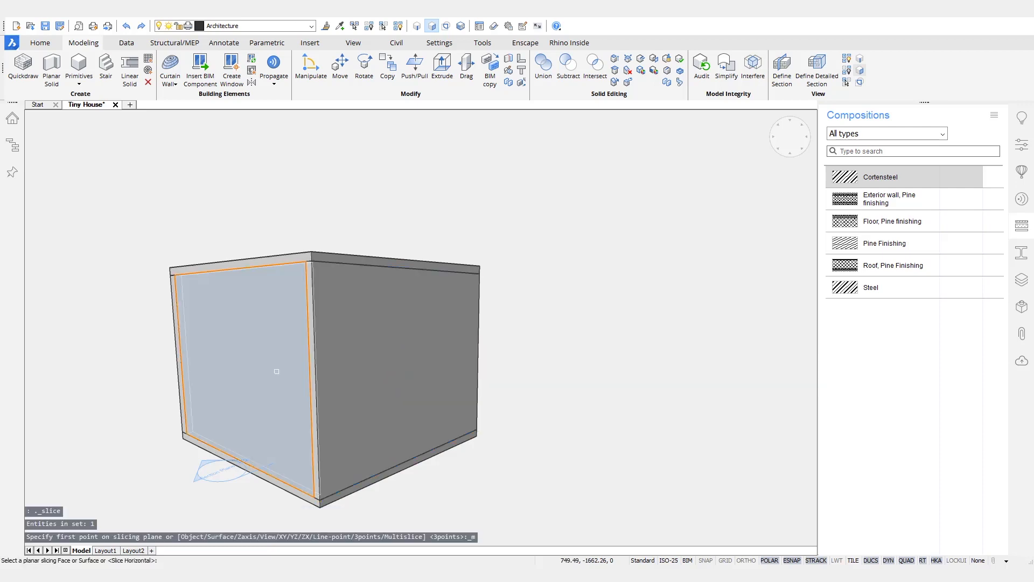
click(455, 418)
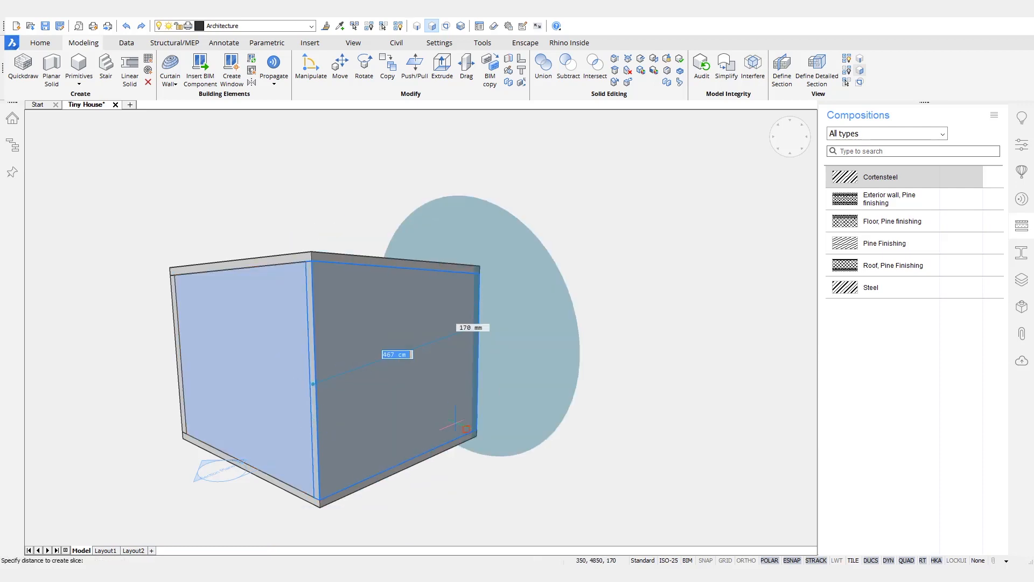
click(455, 423)
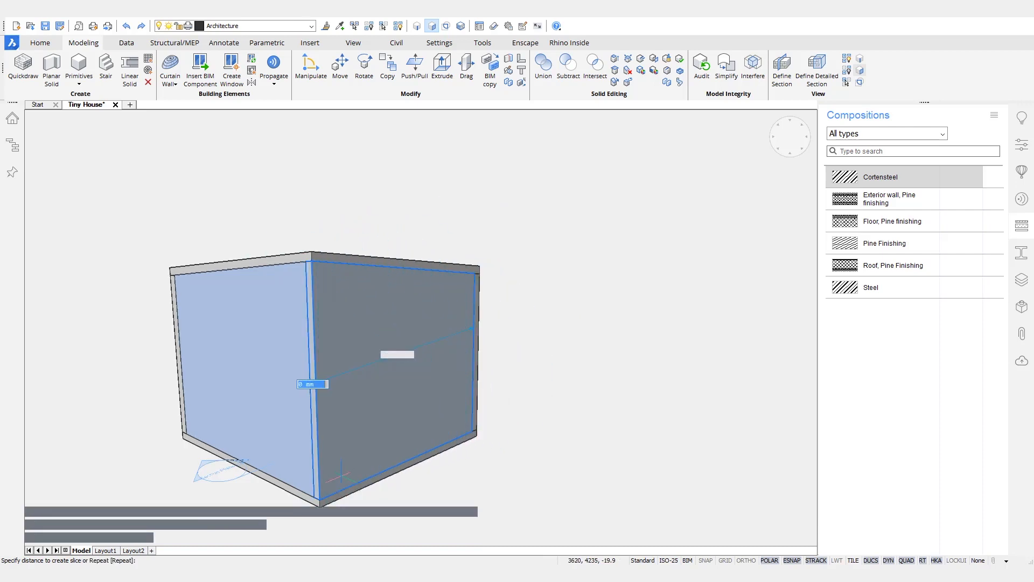
shift+middle_drag(327, 486, 271, 478)
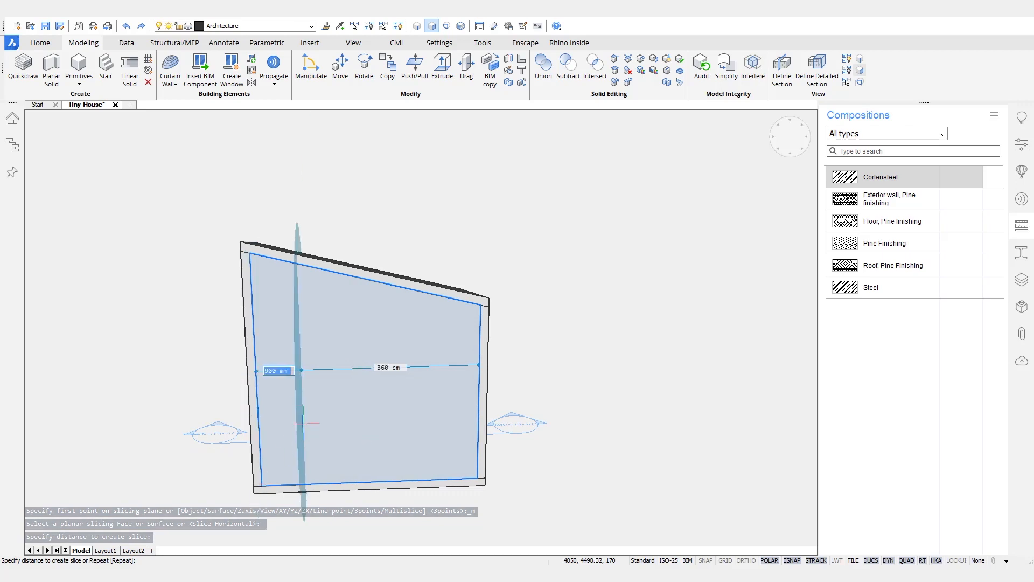
key(Escape)
Step: Window-select the column pieces at the box corners
shift+middle_drag(661, 351, 646, 332)
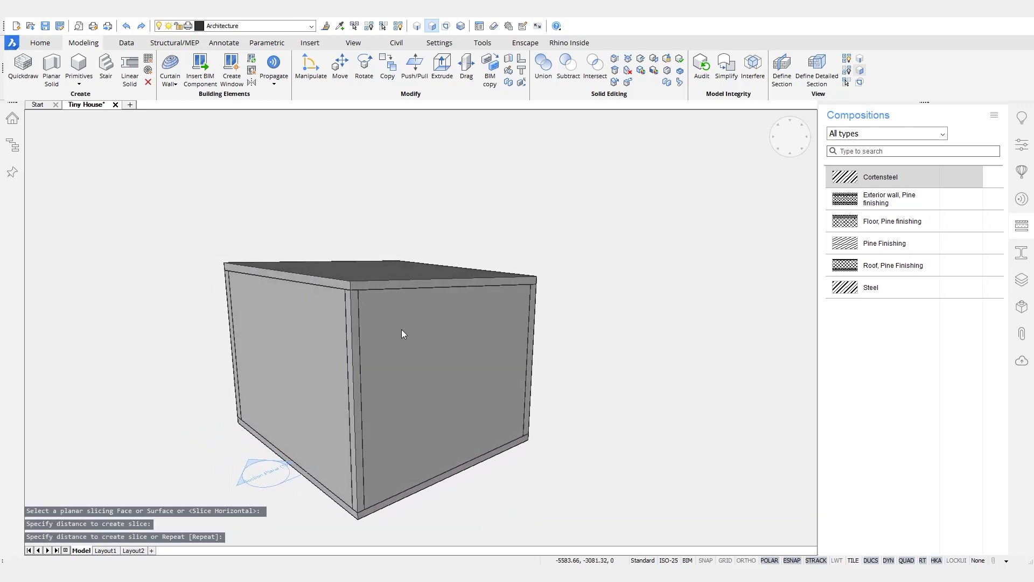
scroll(350, 302, up, 3)
shift+middle_drag(713, 412, 682, 221)
drag(392, 167, 476, 501)
shift+middle_drag(666, 430, 446, 176)
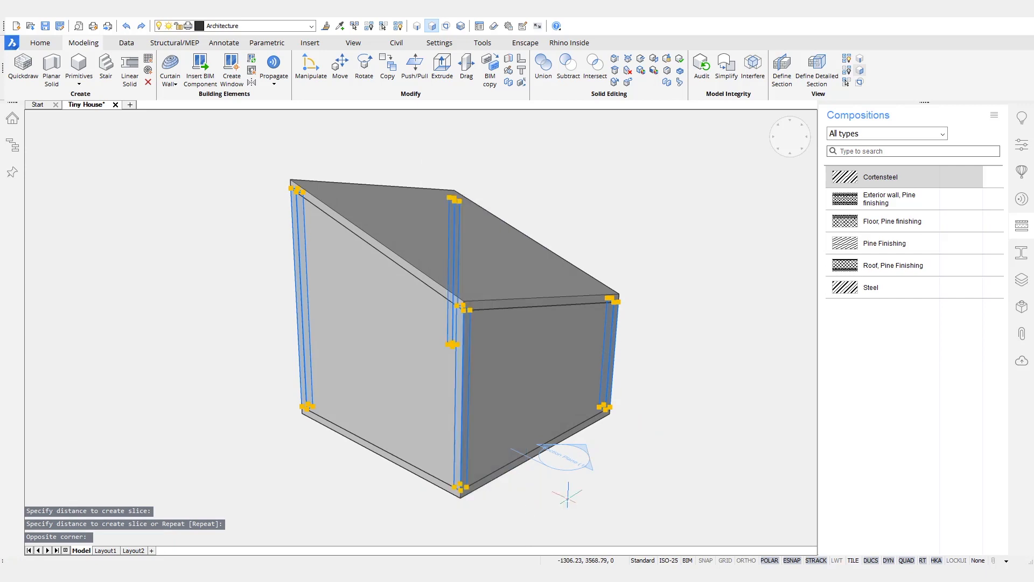
Step: Assign Pine Finishing to the four corner columns
drag(894, 248, 602, 344)
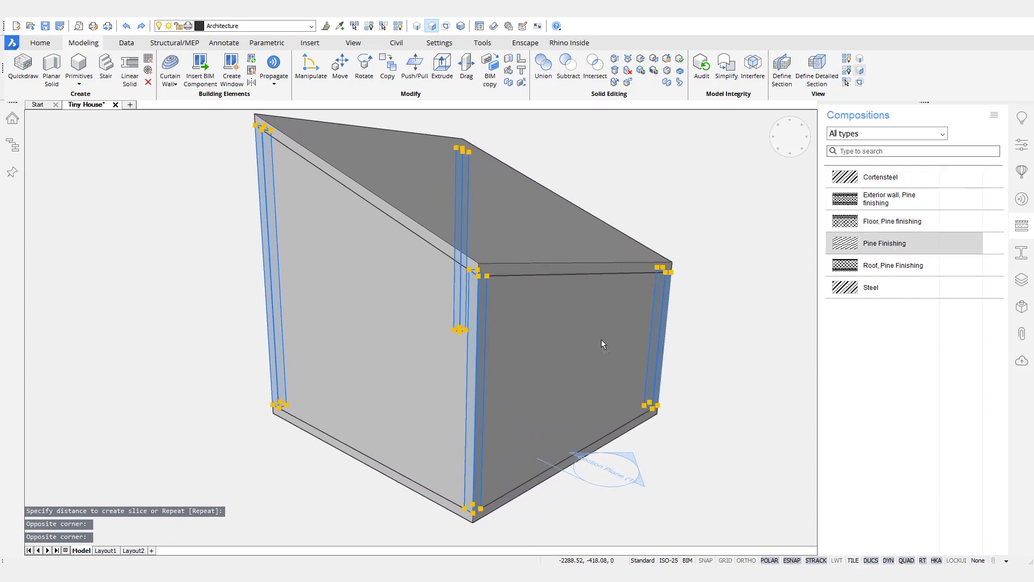
drag(616, 459, 619, 464)
shift+middle_drag(620, 463, 345, 308)
Step: Give the front and right side walls the Exterior wall, Pine finishing composition
click(400, 287)
click(618, 309)
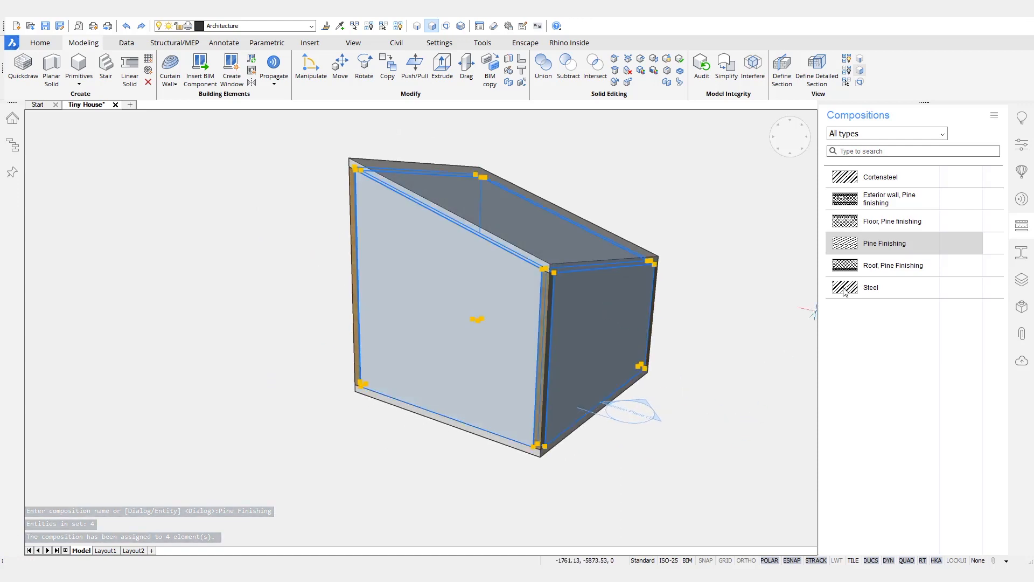
drag(882, 199, 688, 300)
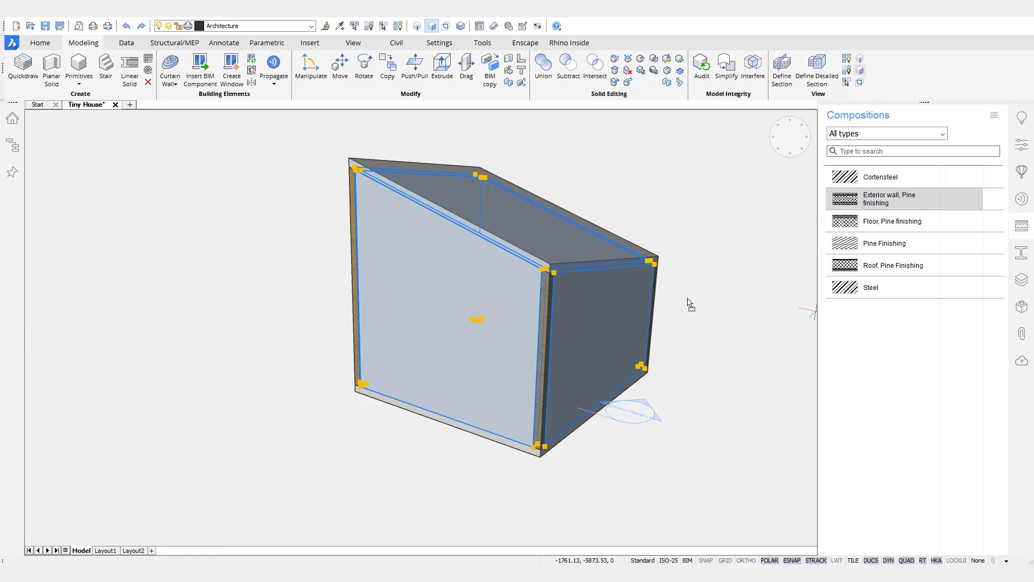
drag(615, 321, 615, 321)
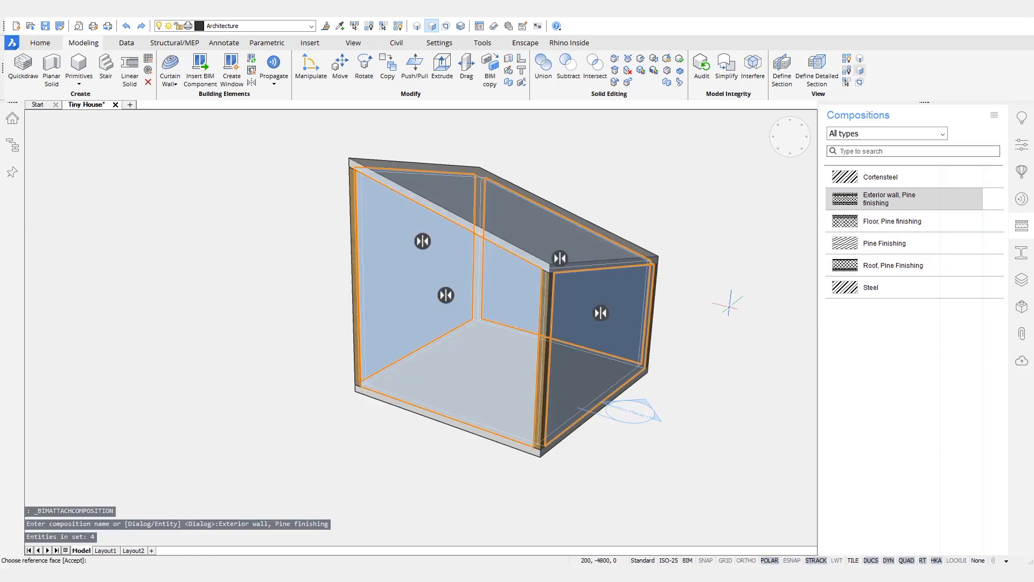
key(Return)
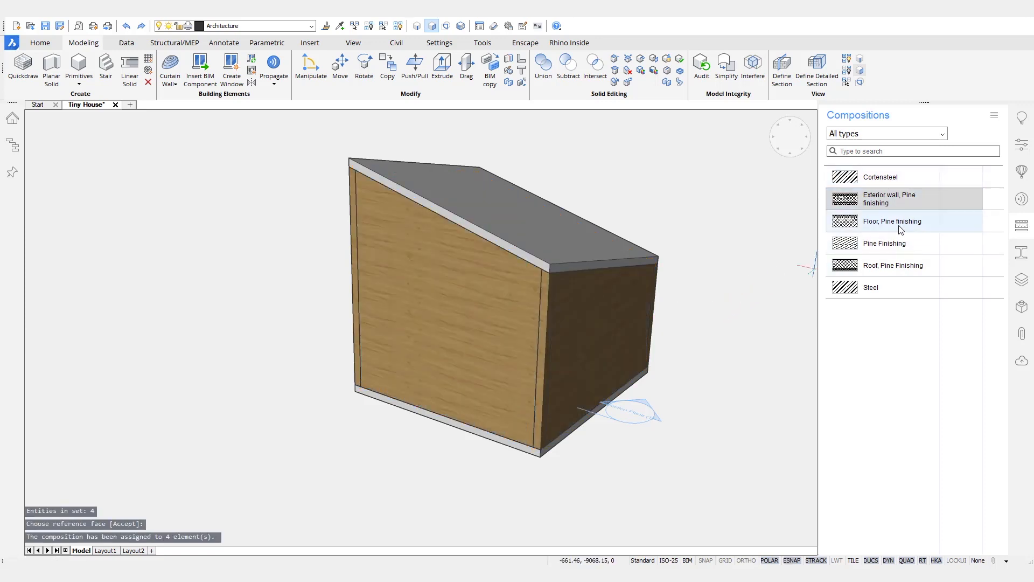
Step: Apply Roof, Pine Finishing to the roof and Floor, Pine finishing to the floor
click(887, 265)
drag(886, 265, 602, 225)
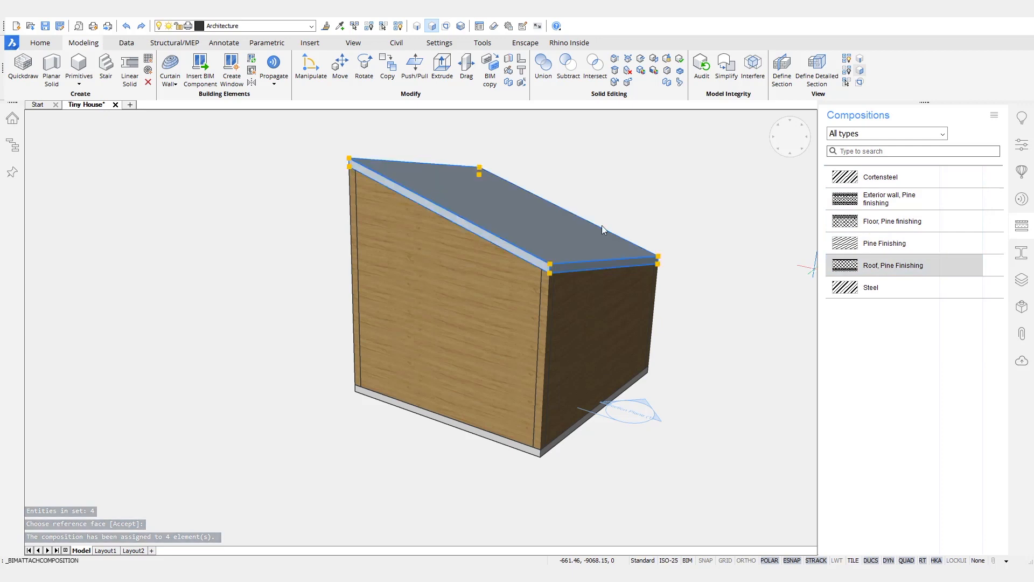
key(Return)
shift+middle_drag(663, 385, 673, 208)
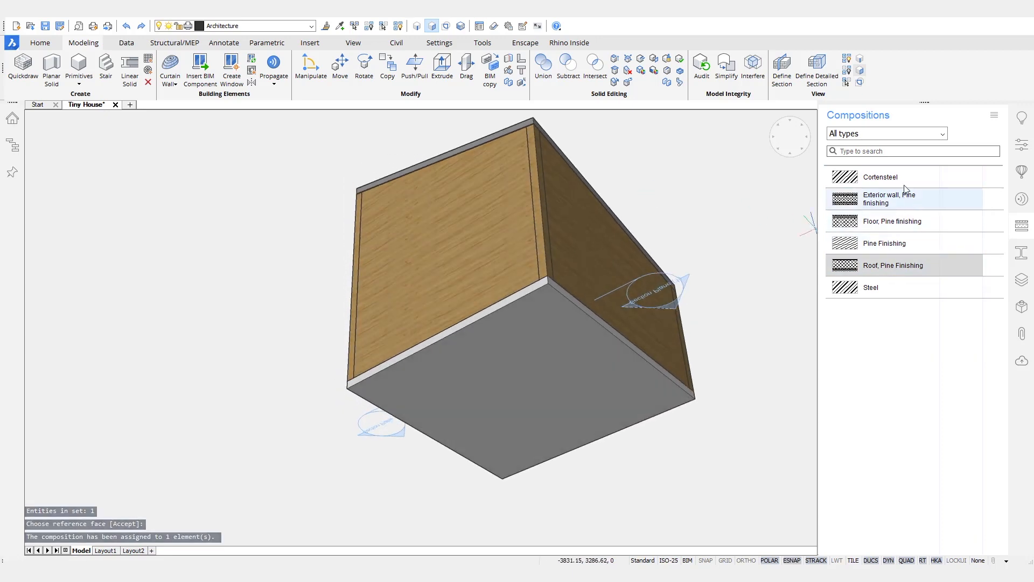
drag(892, 221, 574, 355)
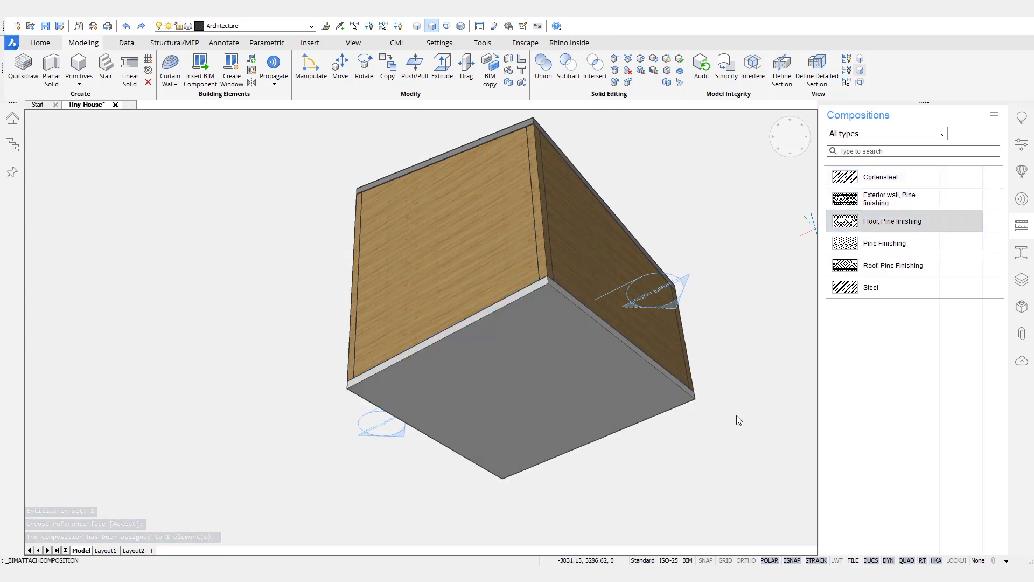
key(Return)
mouse_move(744, 418)
shift+middle_down()
mouse_move(753, 432)
mouse_move(749, 421)
shift+middle_up()
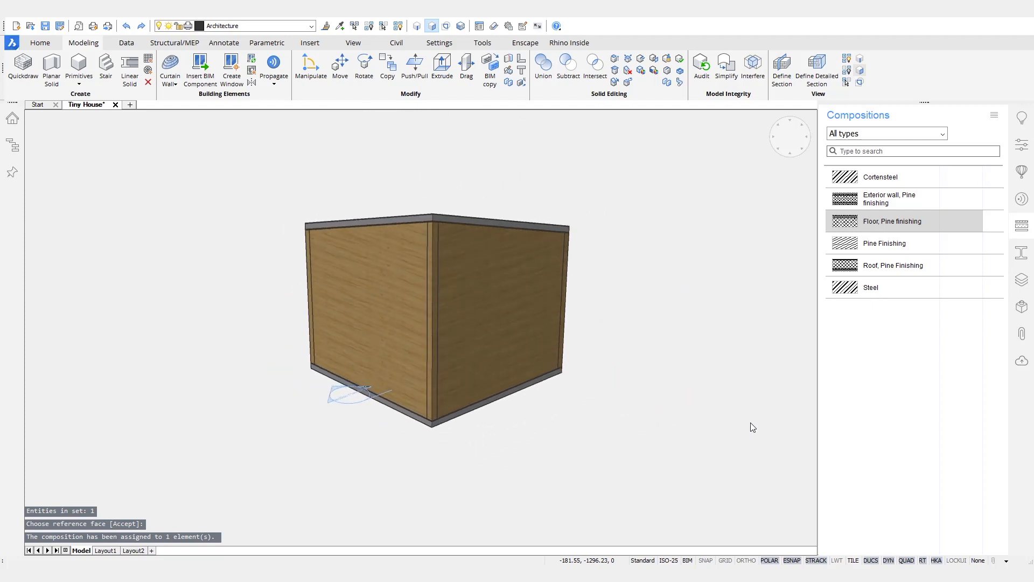
double_click(394, 401)
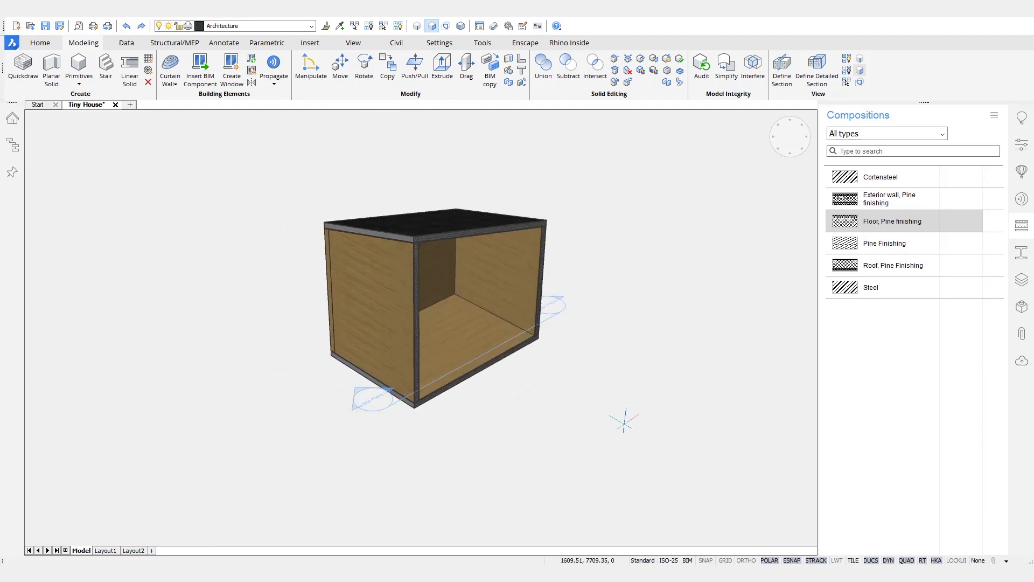
shift+middle_drag(603, 328, 552, 298)
scroll(401, 378, up, 10)
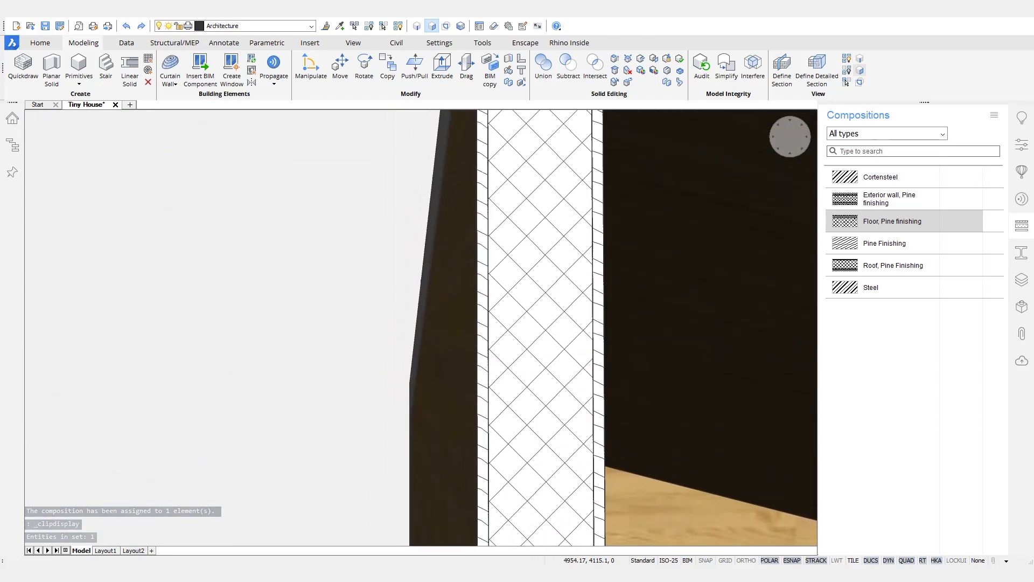
middle_drag(564, 355, 512, 353)
scroll(511, 353, down, 5)
scroll(512, 355, down, 6)
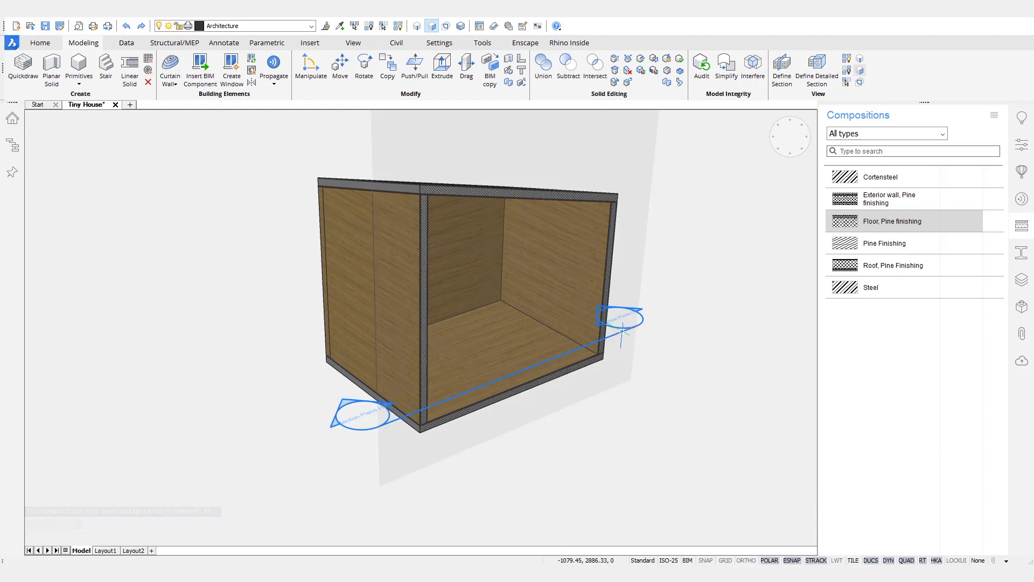
double_click(622, 334)
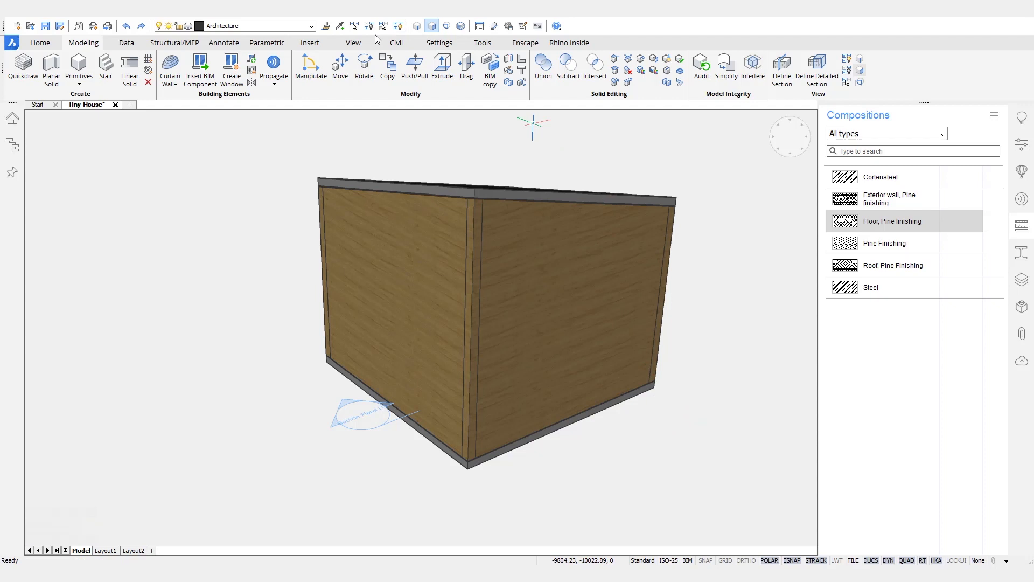
Step: Bring the brown roof block back into view and turn on boundary selection mode
click(398, 26)
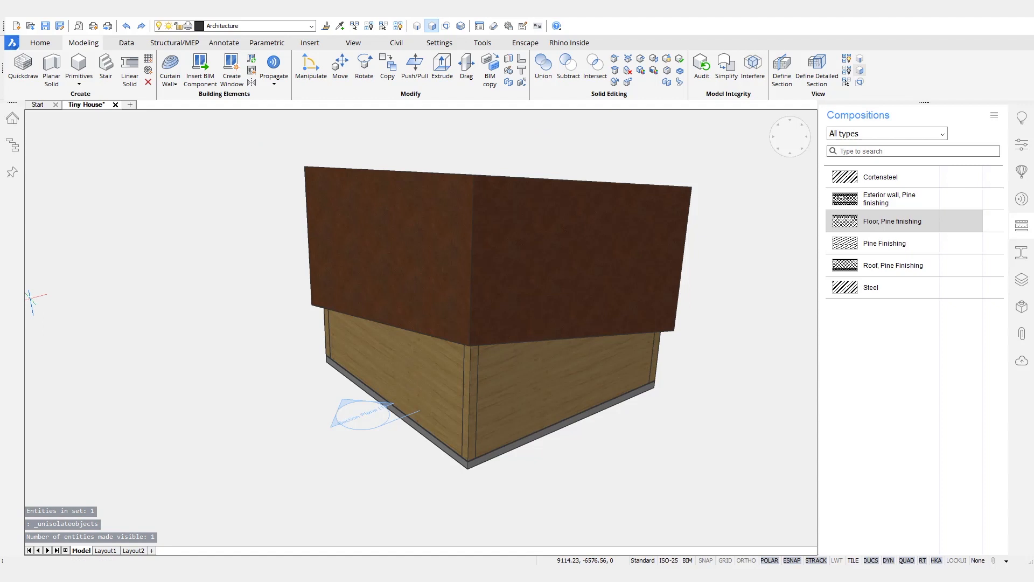
shift+middle_drag(598, 459, 524, 448)
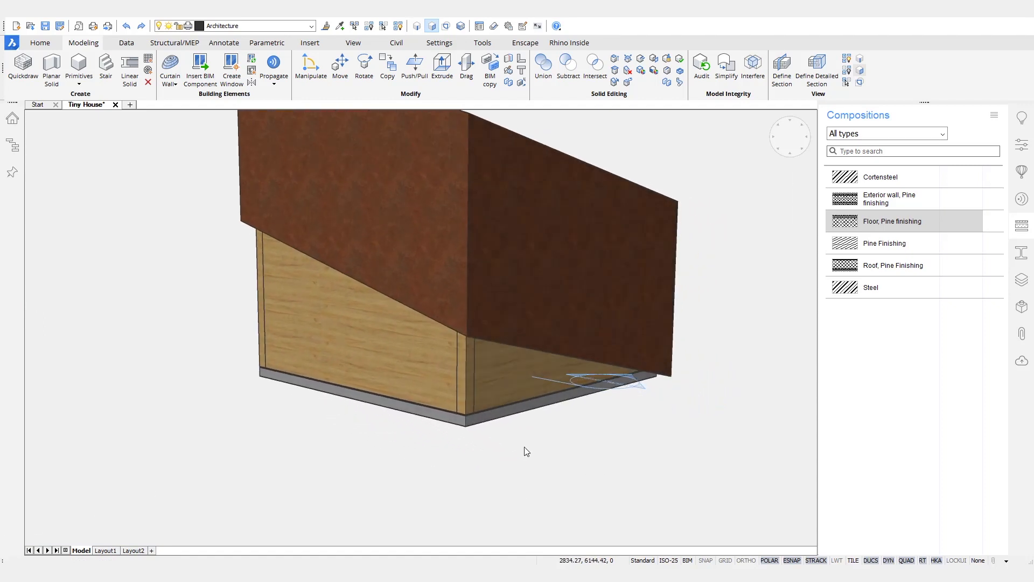
click(447, 26)
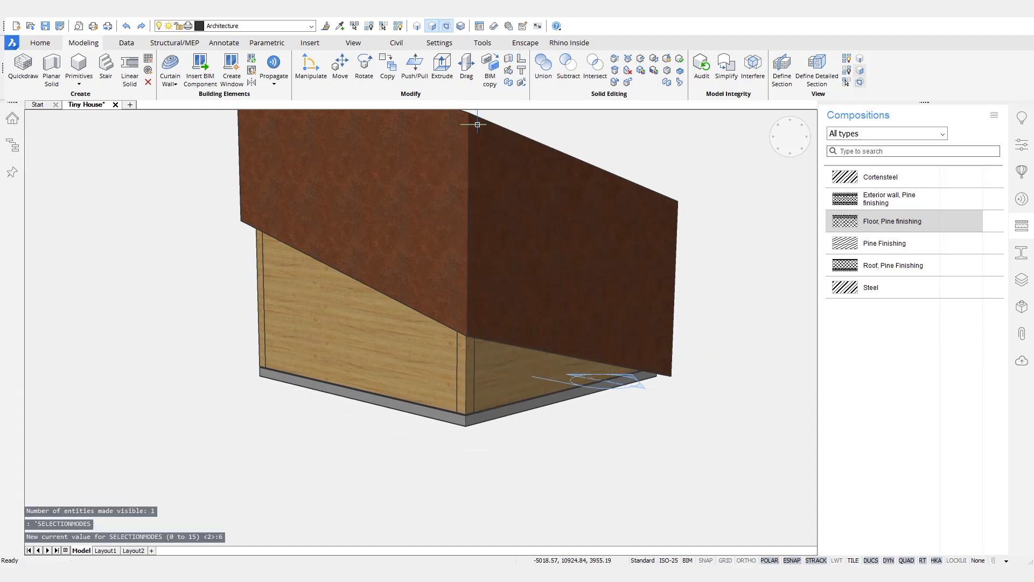
Step: Fill the open slanted-top wall boundary with a triple-panel vertical window and select it
click(515, 381)
click(409, 313)
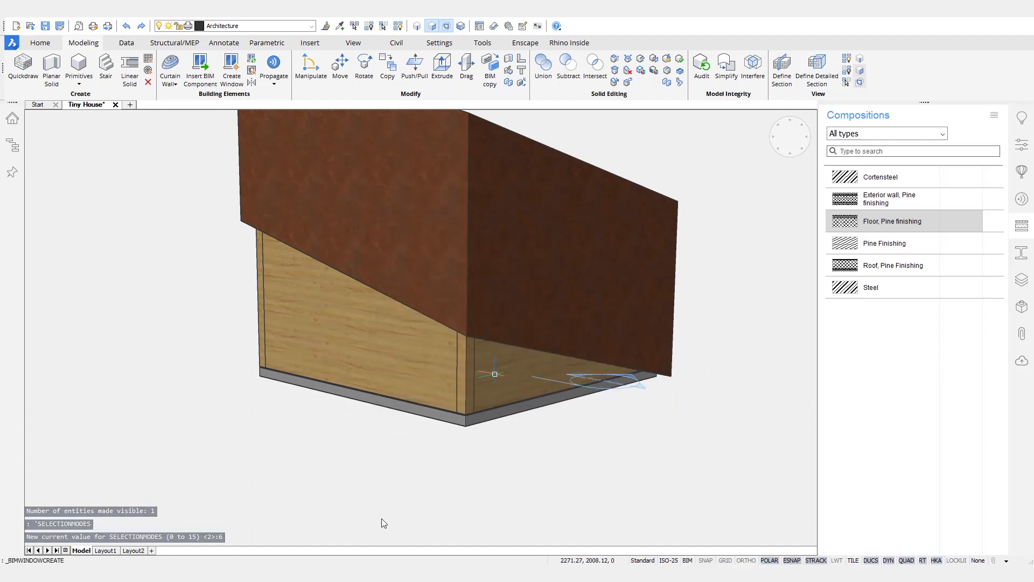
click(435, 361)
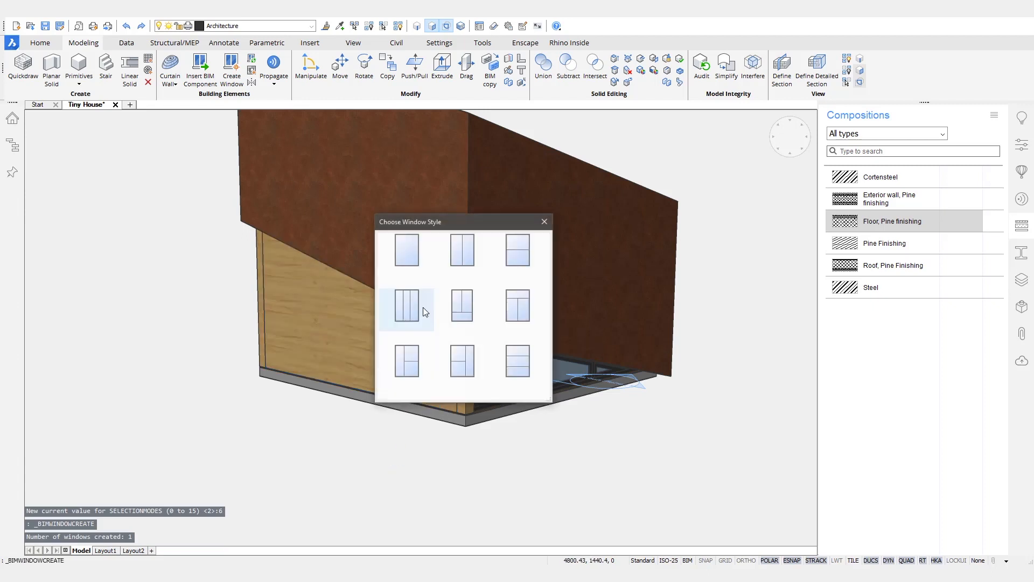
click(416, 301)
shift+middle_drag(520, 466, 523, 458)
click(448, 390)
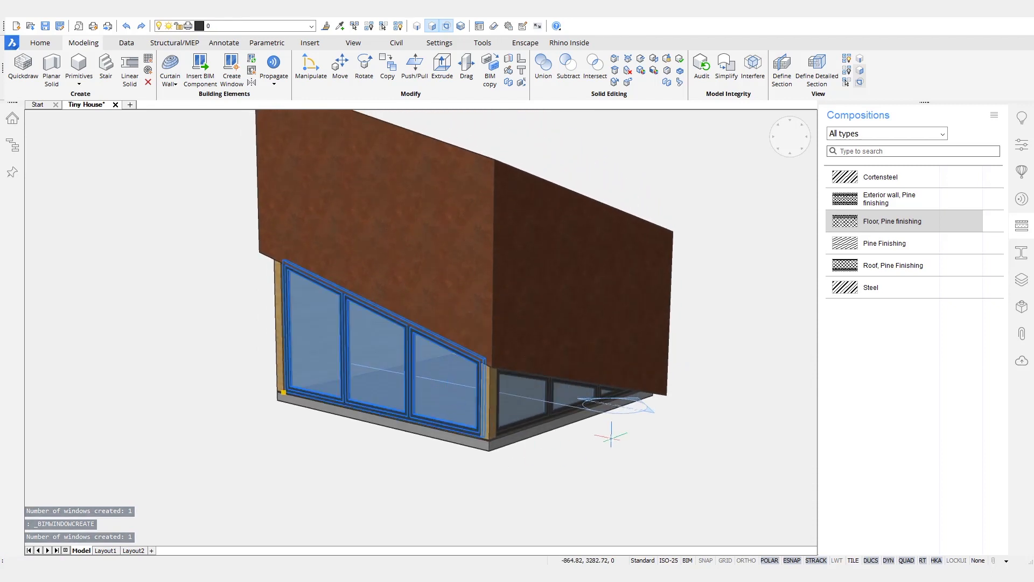
Step: Set the section's Clip display to Yes, select both windows and show their Properties
mouse_move(598, 410)
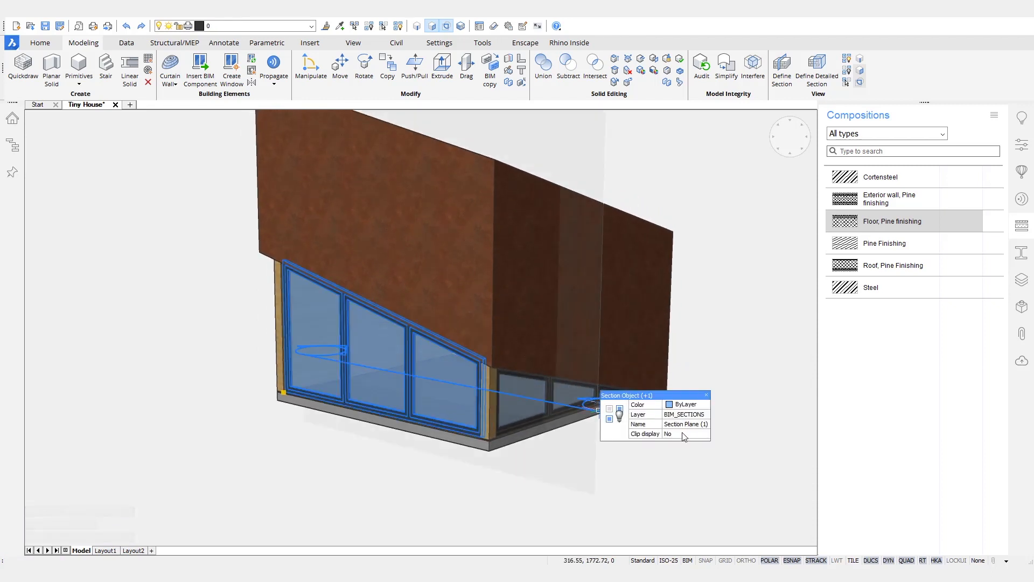
click(679, 456)
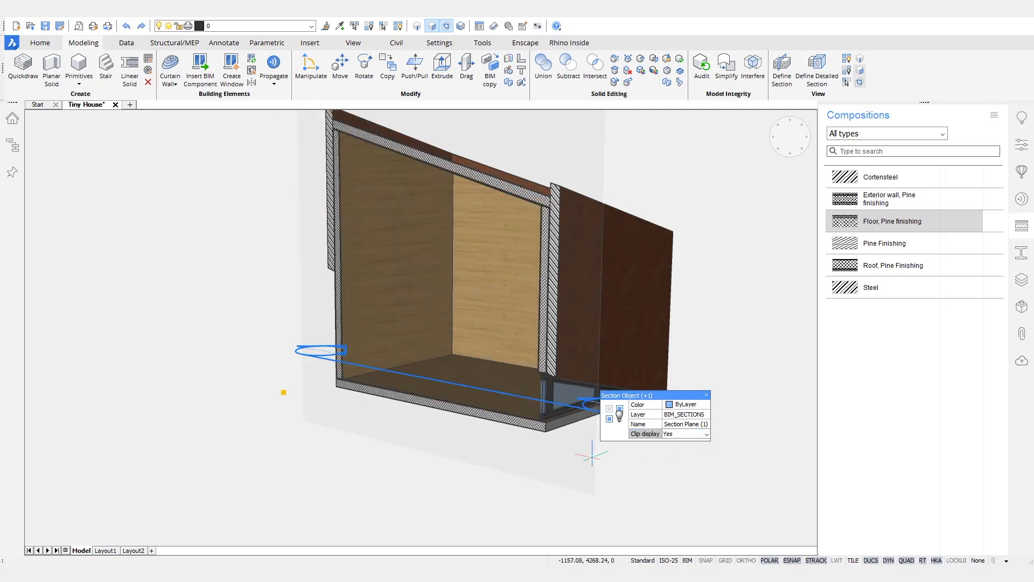
click(564, 392)
shift+middle_drag(538, 431, 684, 398)
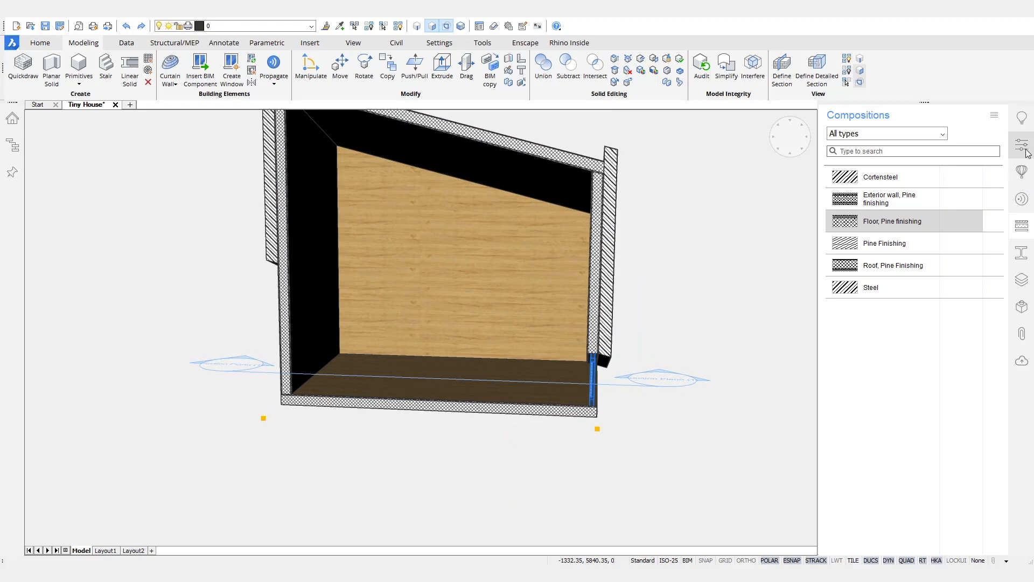
click(1022, 145)
scroll(588, 377, up, 7)
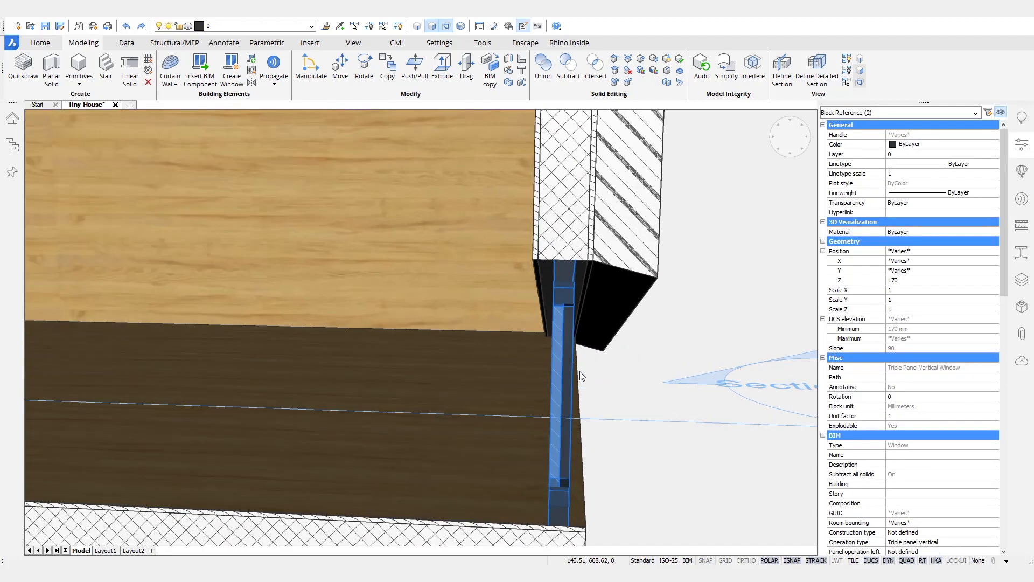
shift+middle_drag(582, 376, 578, 422)
scroll(923, 347, down, 15)
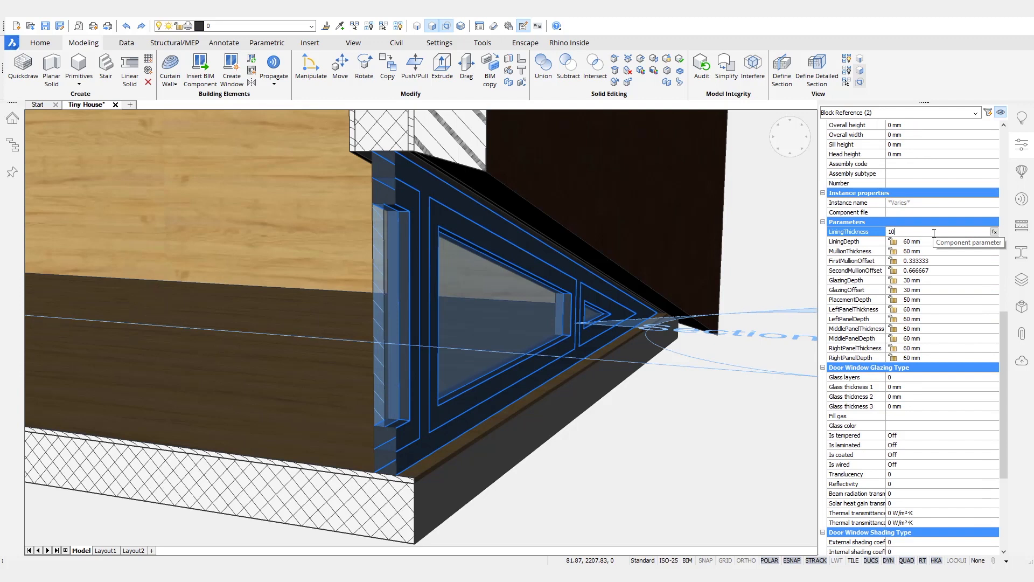
Step: Set lining 10 mm thick and 170 mm deep, mullion 10 mm, GlazingDepth 20, GlazingOffset 80, PlacementDepth 0
key(Tab)
text(170)
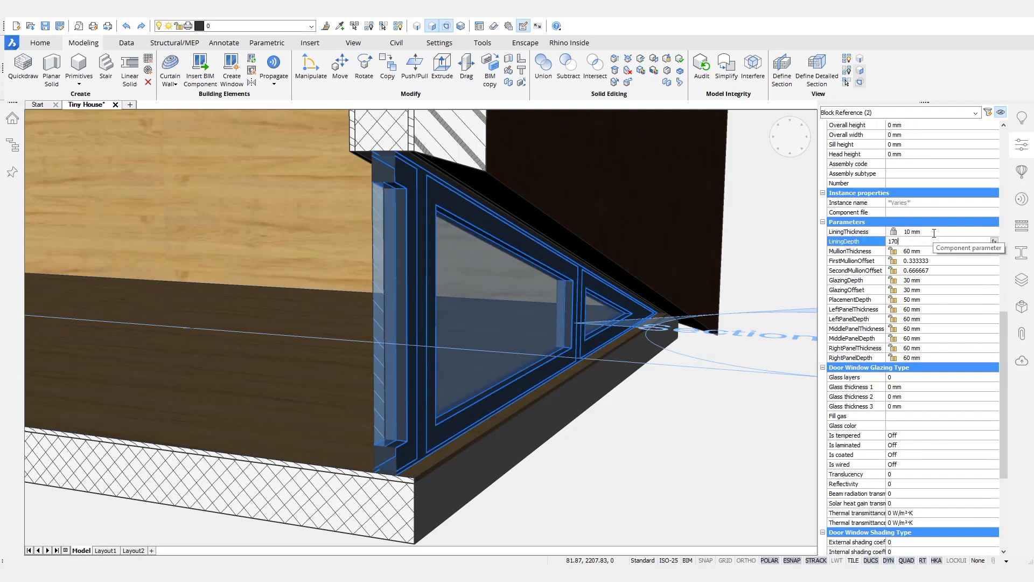
key(Tab)
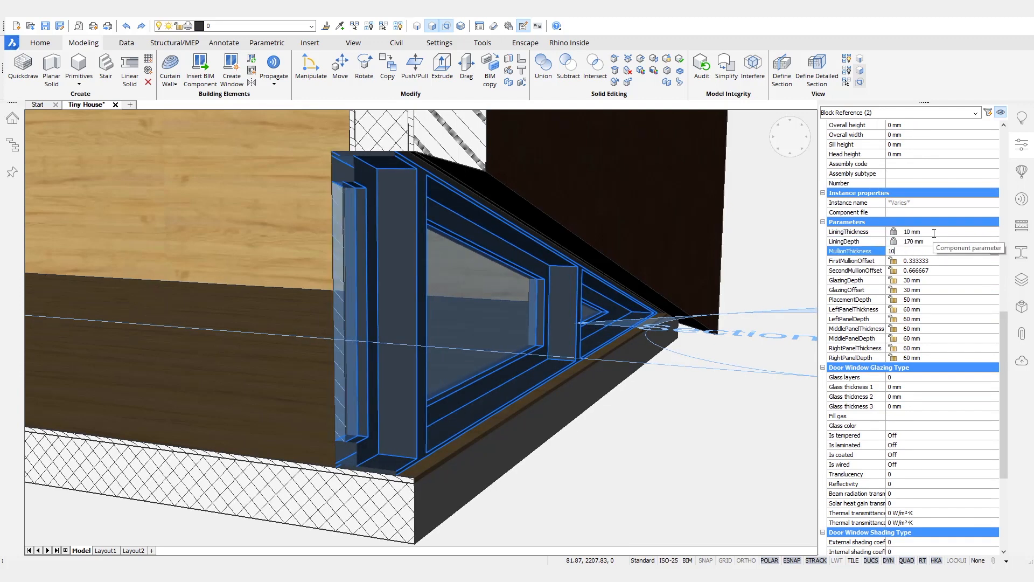
text(10)
key(Tab)
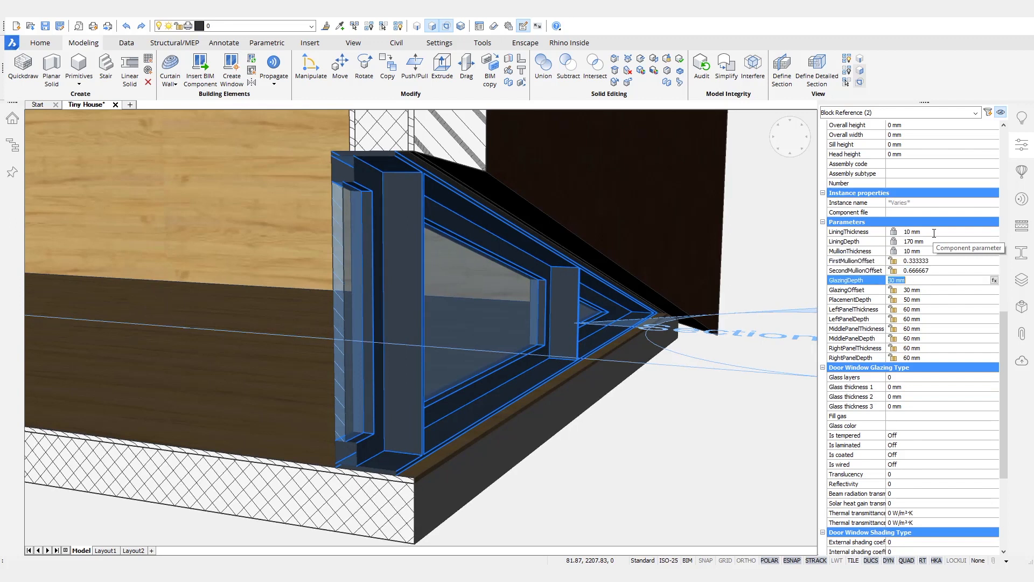
text(20)
key(Tab)
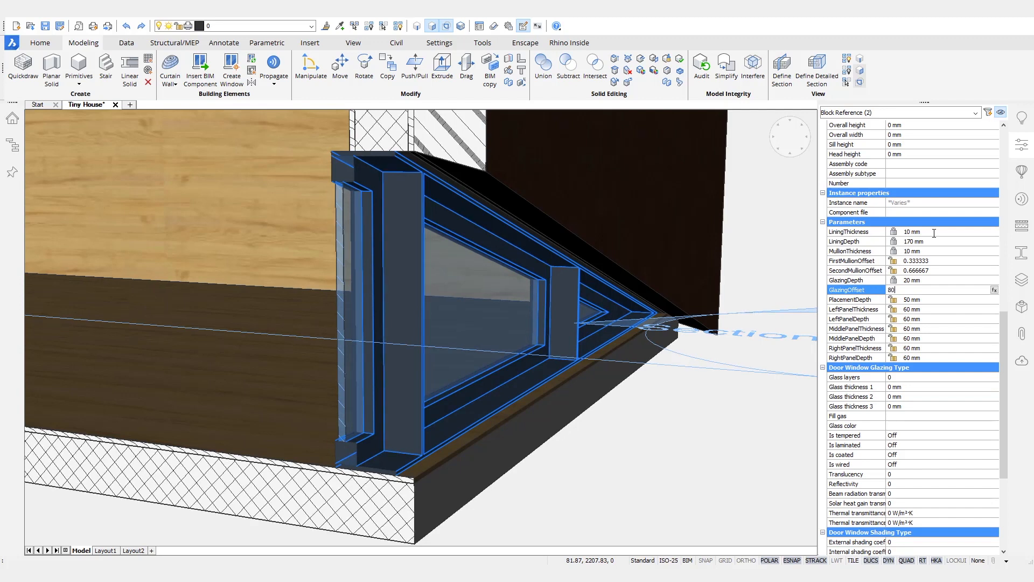
key(Tab)
text(0)
key(Tab)
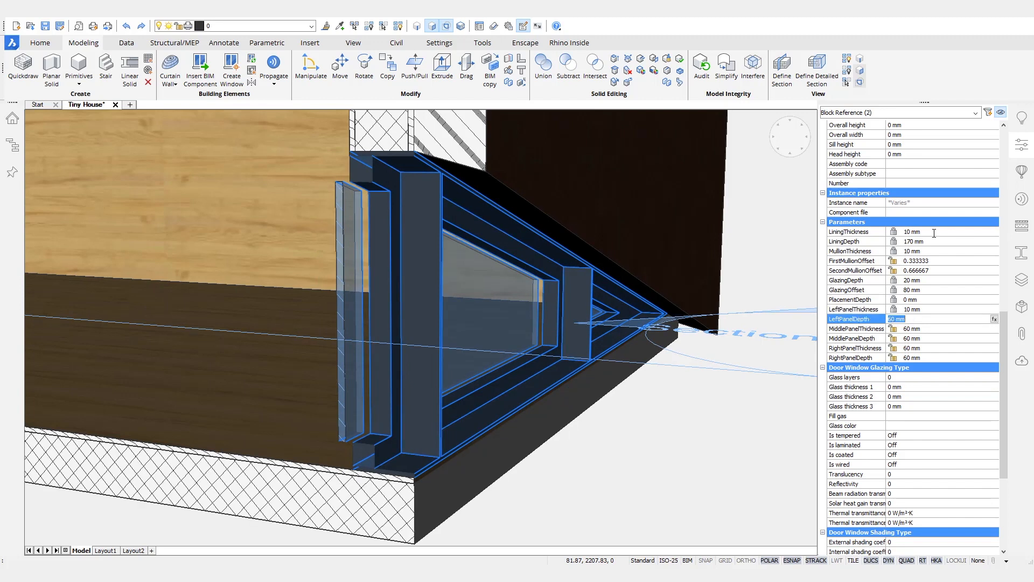
Step: Give the left and middle panels 170 mm depth and the middle panel 10 mm thickness, then deselect
text(170)
key(Tab)
text(1)
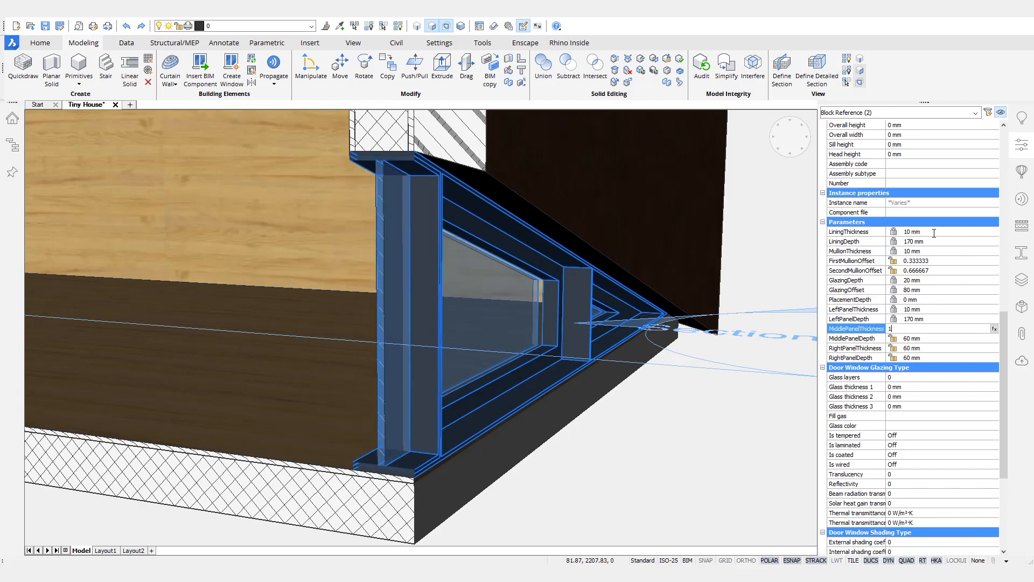
text(0)
key(Tab)
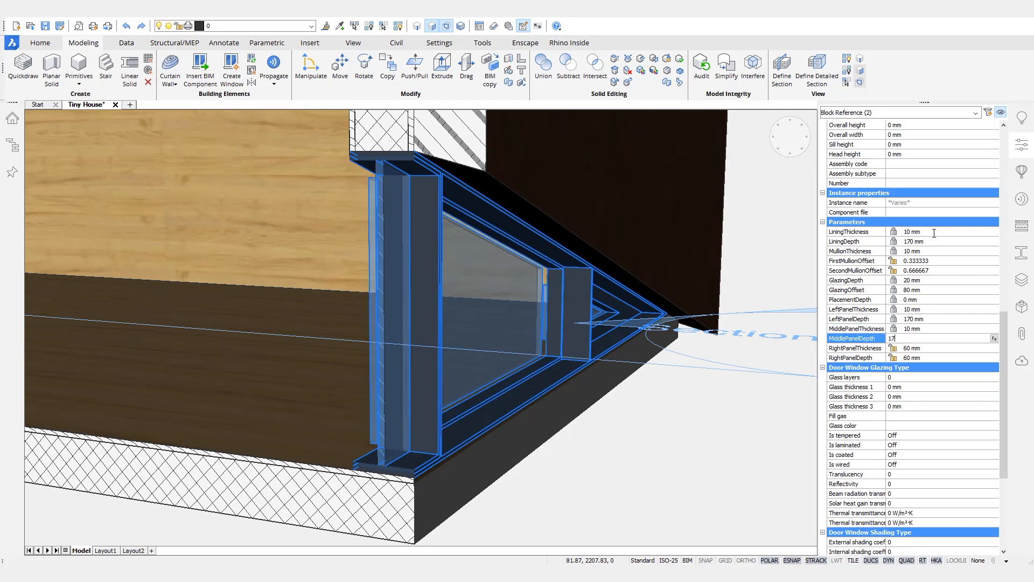
key(Tab)
text(1)
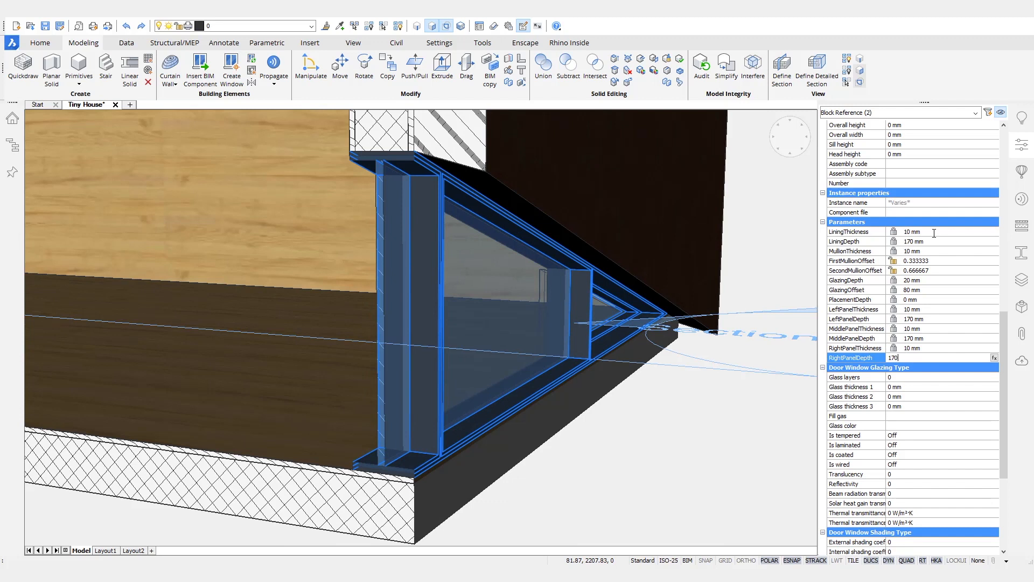
key(Escape)
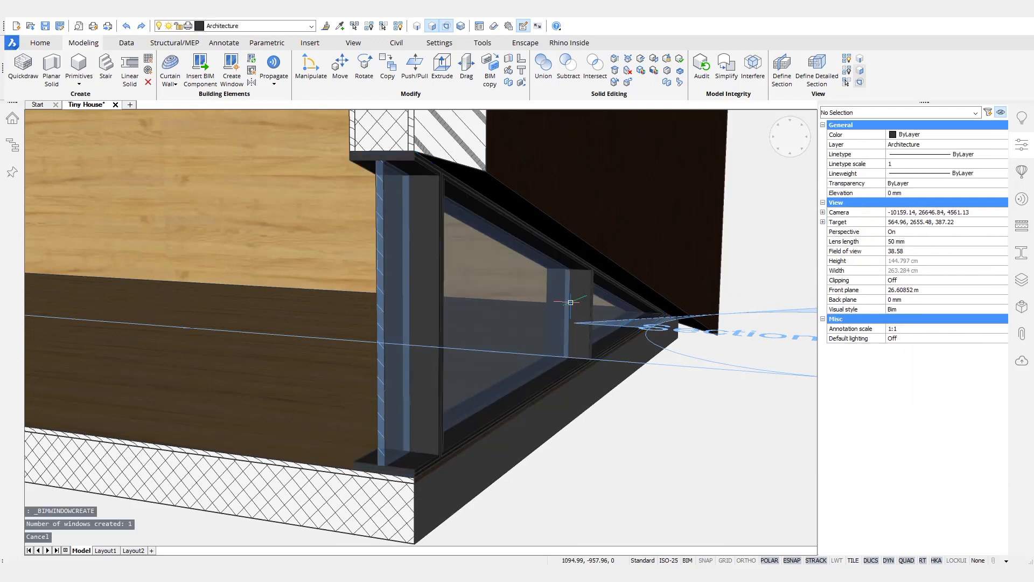
Step: Turn off the section clipping so the whole house shows uncut
scroll(451, 464, up, 5)
shift+middle_drag(448, 469, 434, 429)
scroll(506, 419, down, 3)
scroll(506, 419, down, 4)
shift+middle_drag(529, 418, 610, 375)
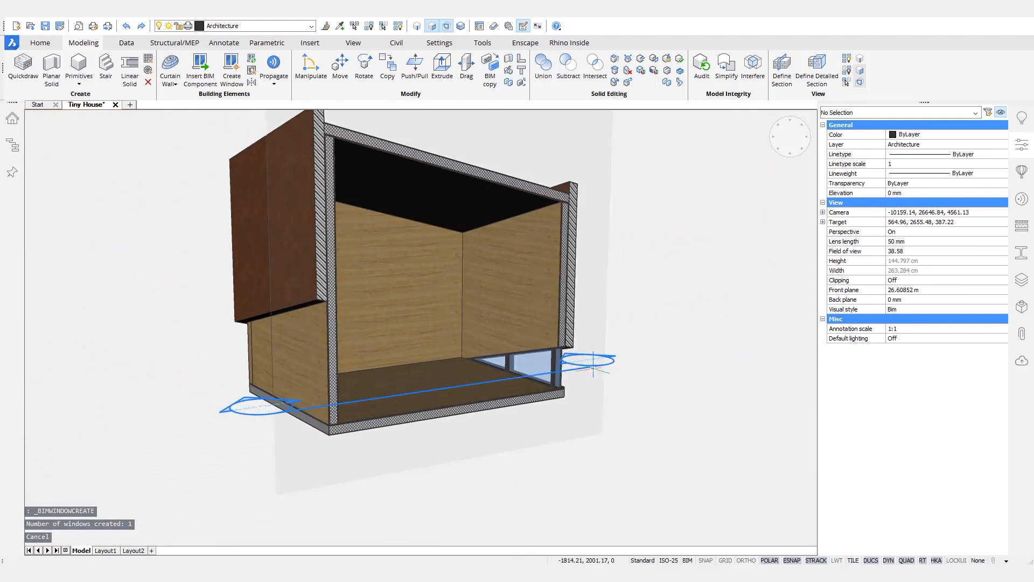
double_click(594, 364)
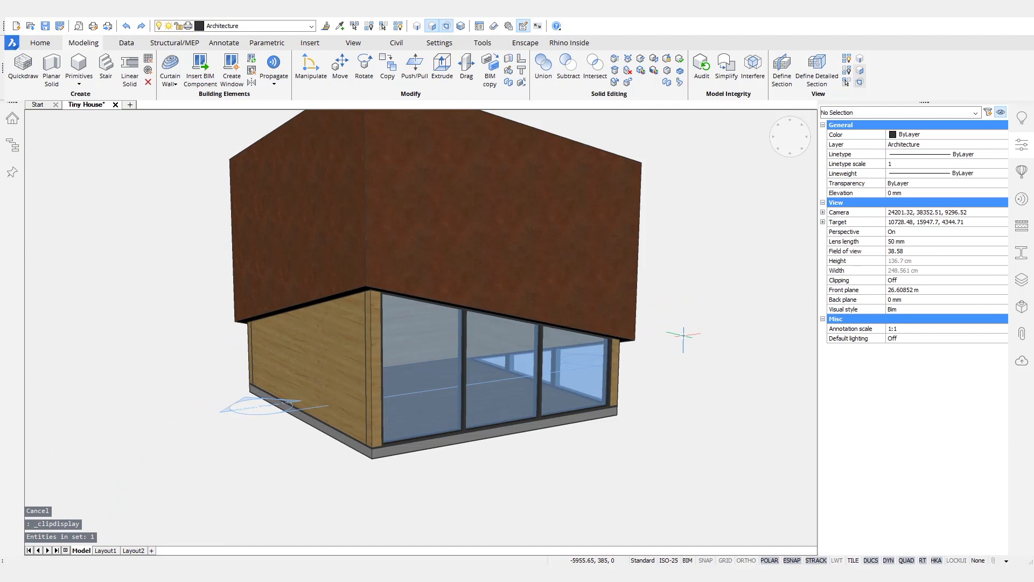
Step: Hide the roof slab to open the interior from above
shift+middle_drag(594, 364, 637, 346)
mouse_move(438, 271)
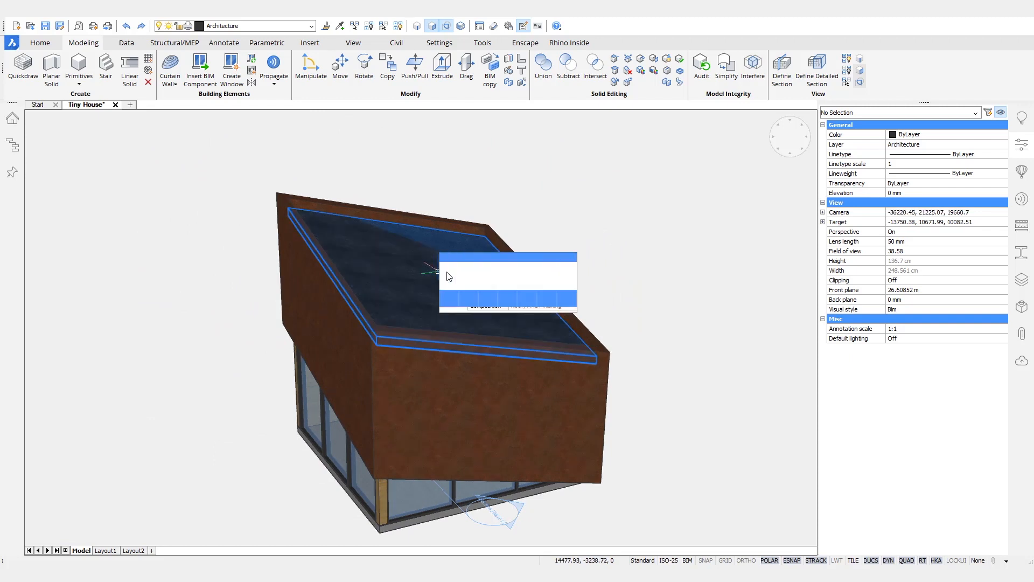
click(483, 276)
shift+middle_drag(615, 191, 532, 194)
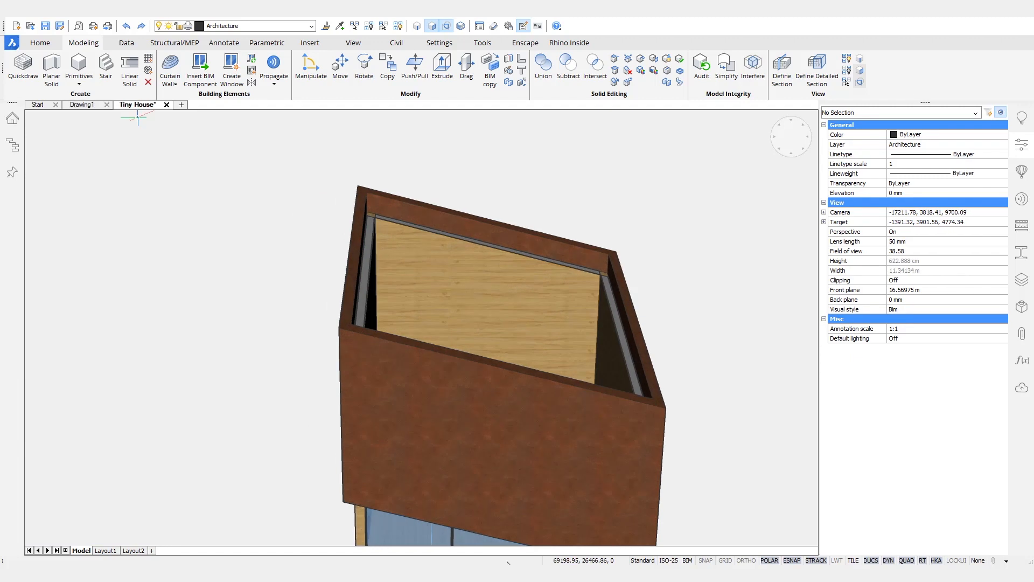
Step: Select the top edge of the wooden wall panel
scroll(431, 323, up, 5)
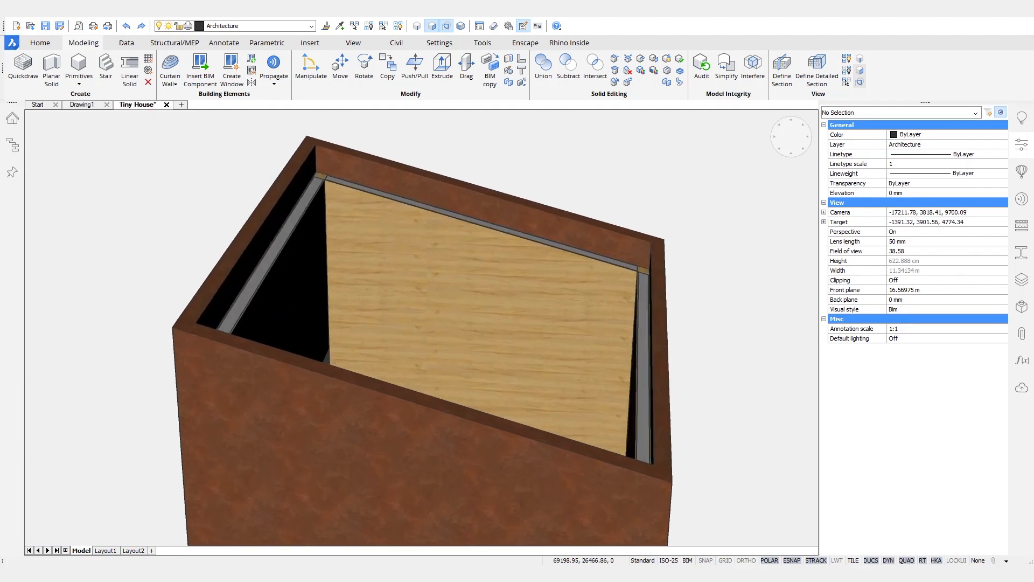
scroll(476, 316, up, 5)
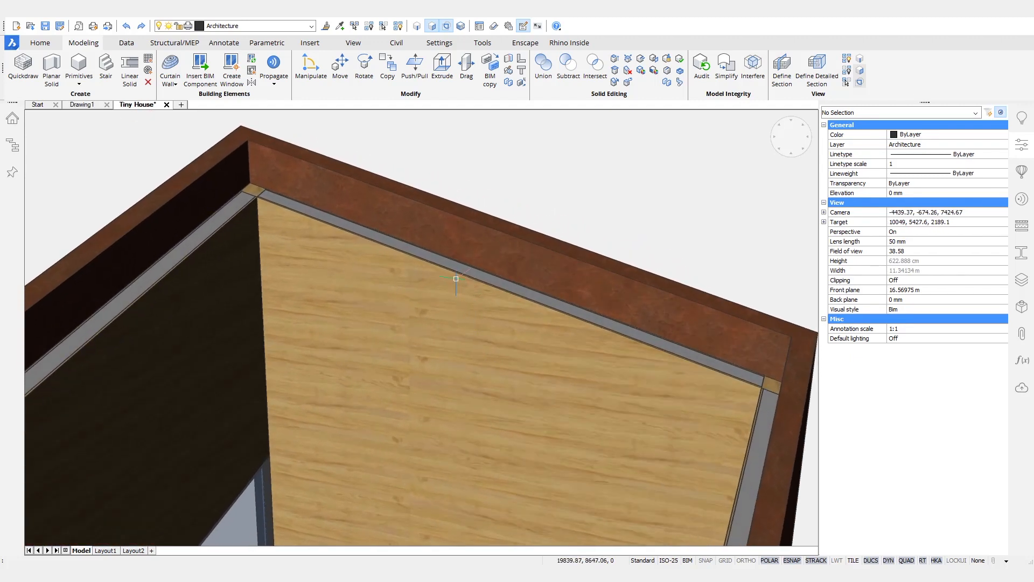
mouse_move(452, 270)
click(470, 300)
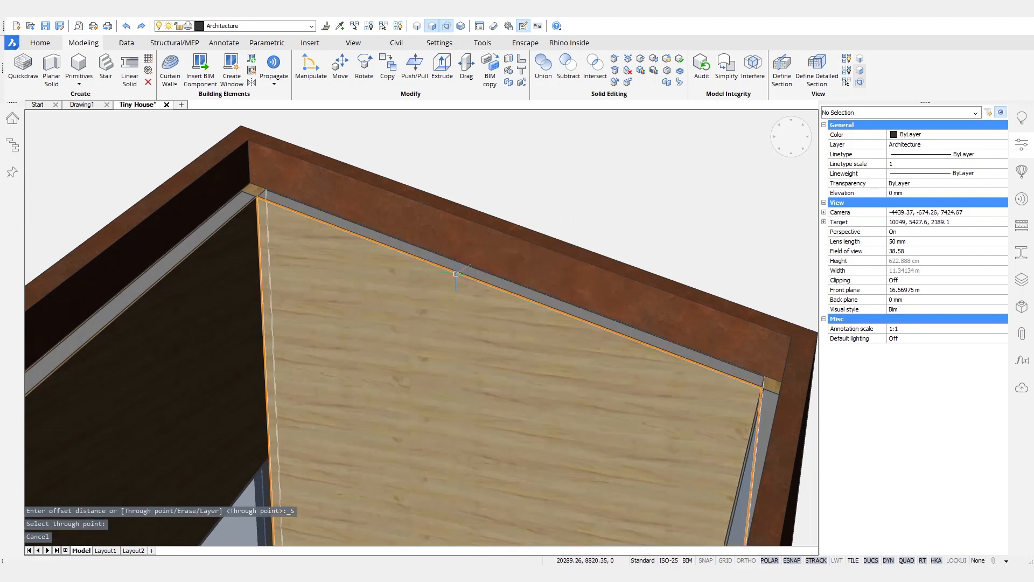
click(457, 273)
scroll(453, 274, down, 3)
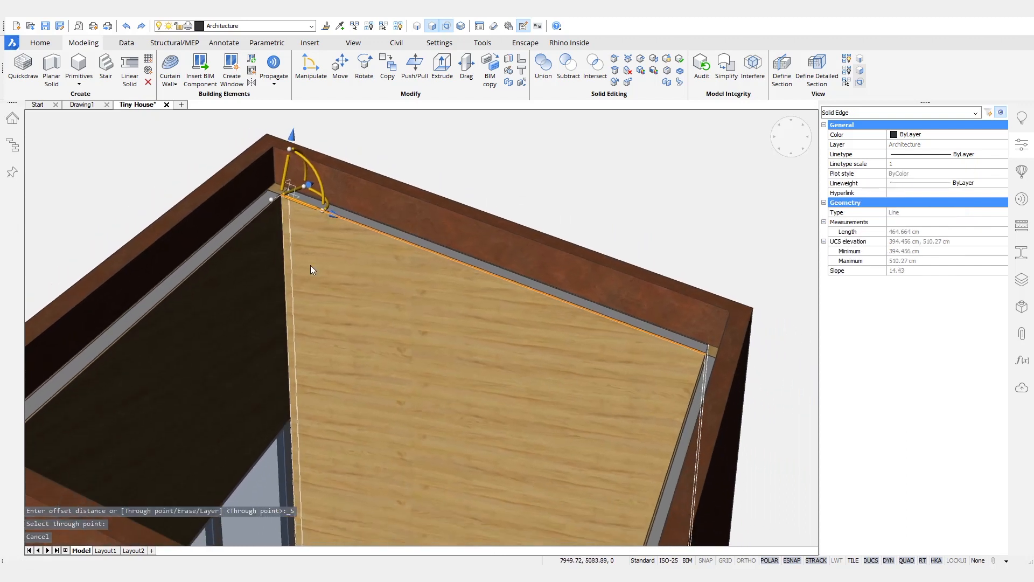
Step: Copy the panel 40 upward along its vertical axis with the manipulator in copy mode
drag(282, 176, 383, 341)
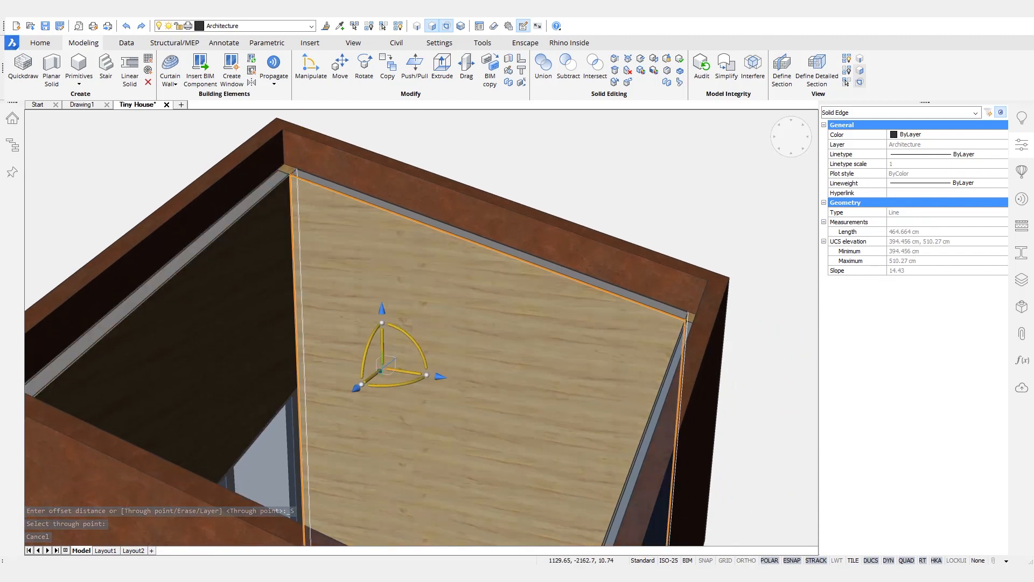
click(382, 342)
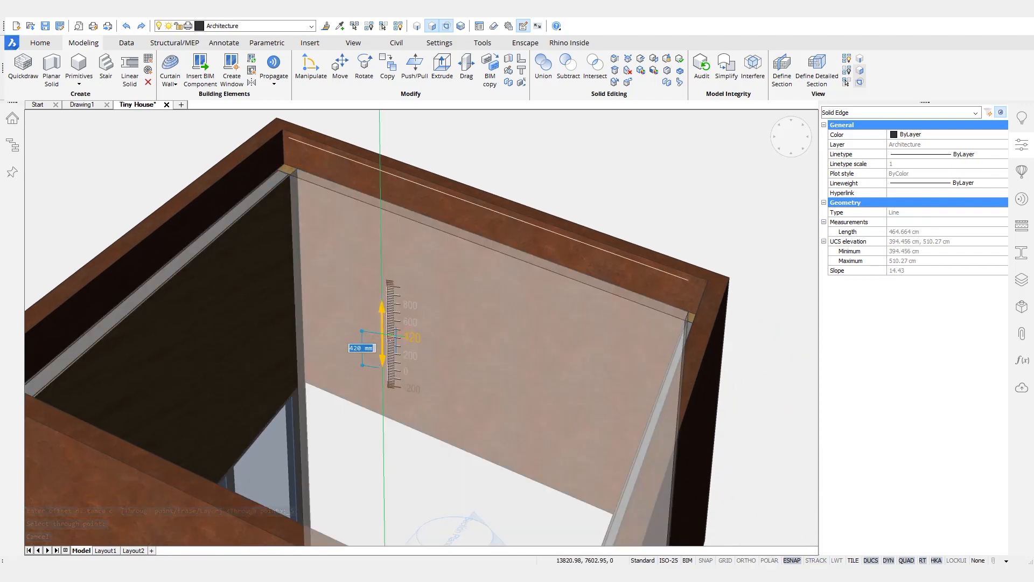
key(ctrl)
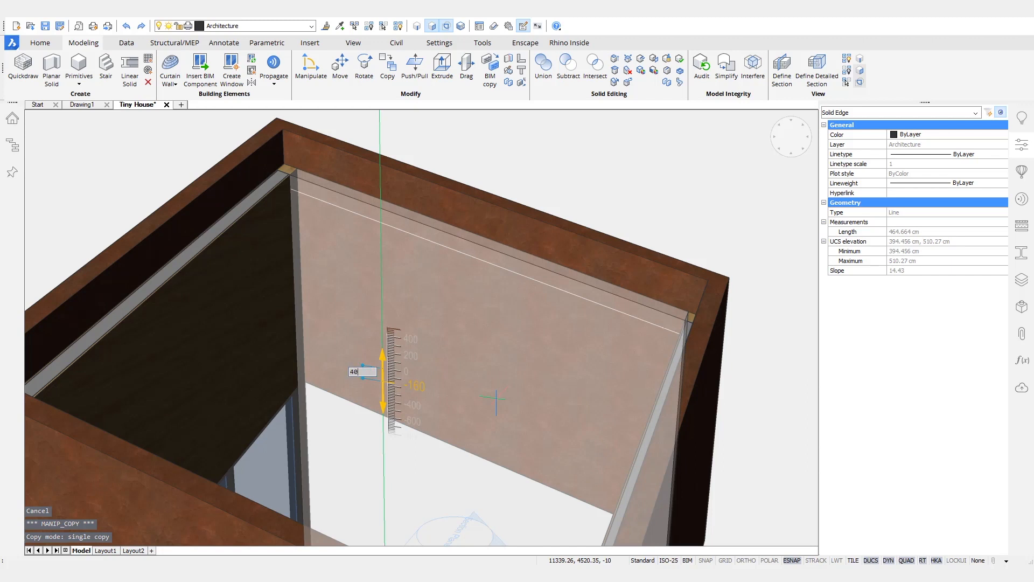
text(40)
key(Return)
scroll(496, 399, up, 3)
middle_drag(475, 412, 370, 420)
key(Escape)
mouse_move(348, 287)
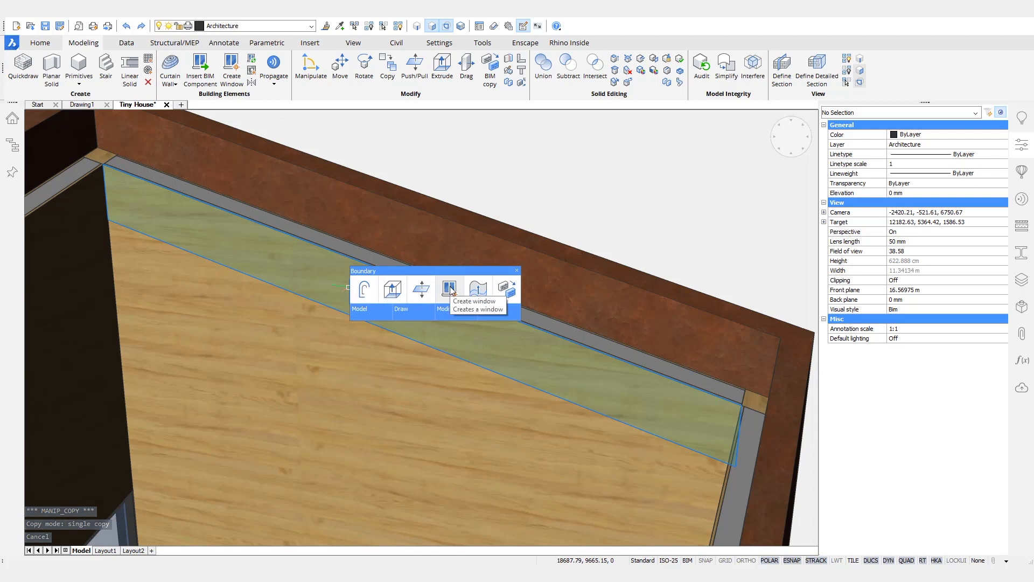
Step: Turn the top strip into a window using the first window style
click(450, 289)
click(399, 255)
shift+middle_drag(486, 166, 477, 168)
Step: Apply the Pine Finishing composition to the strip above the window, undoing a misplaced drop
mouse_move(332, 295)
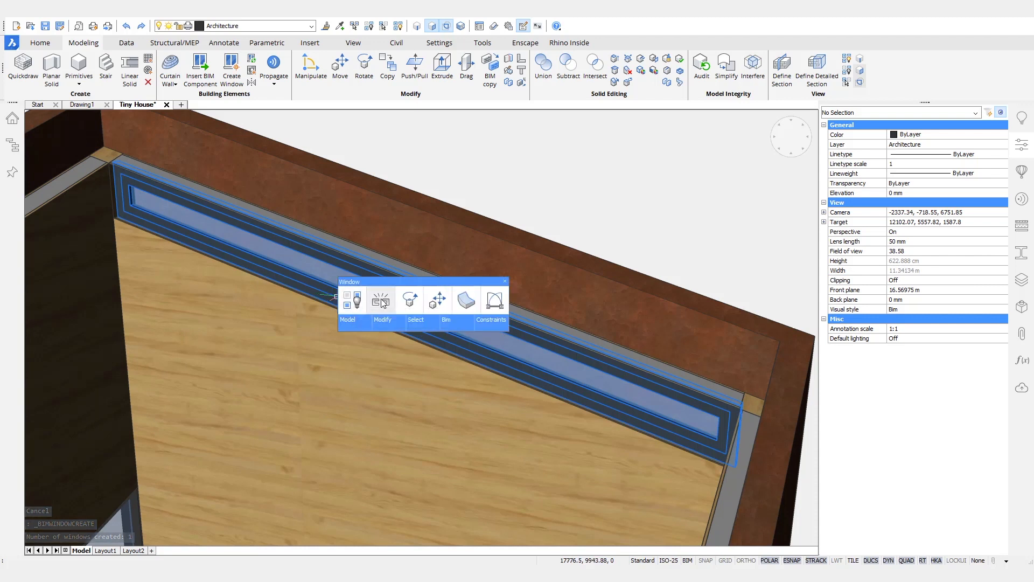
click(382, 300)
click(362, 354)
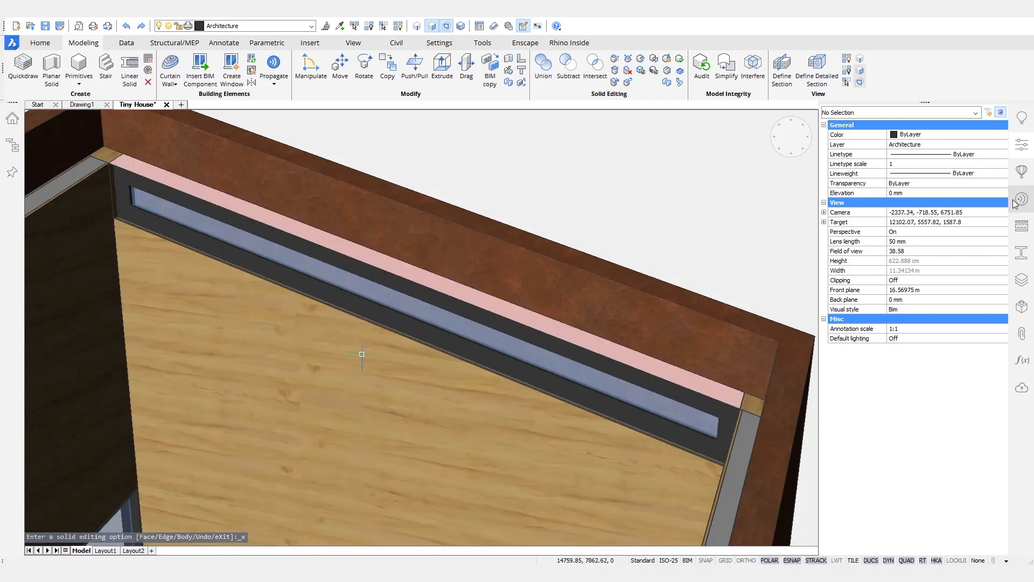
click(1024, 229)
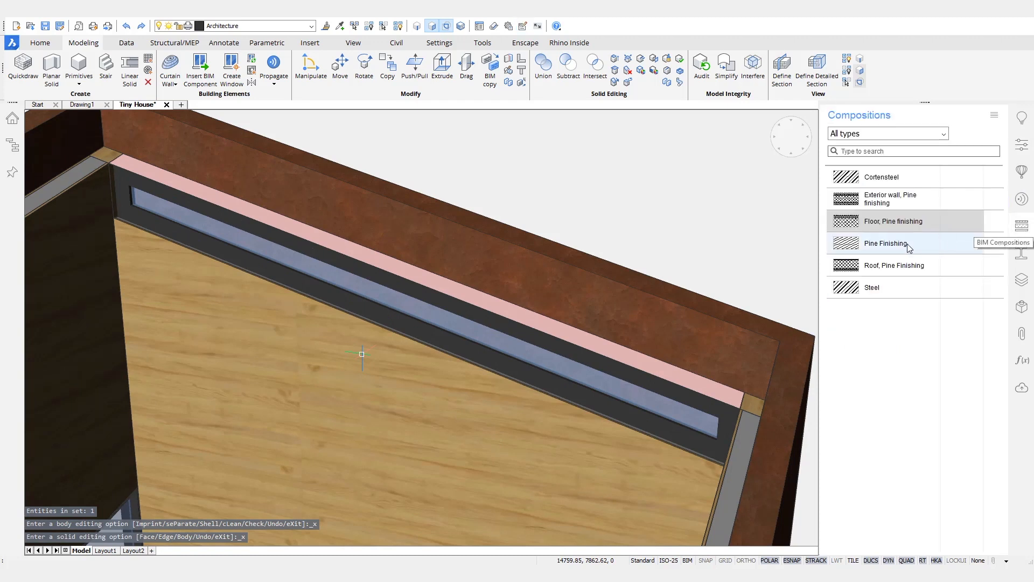
drag(905, 243, 655, 306)
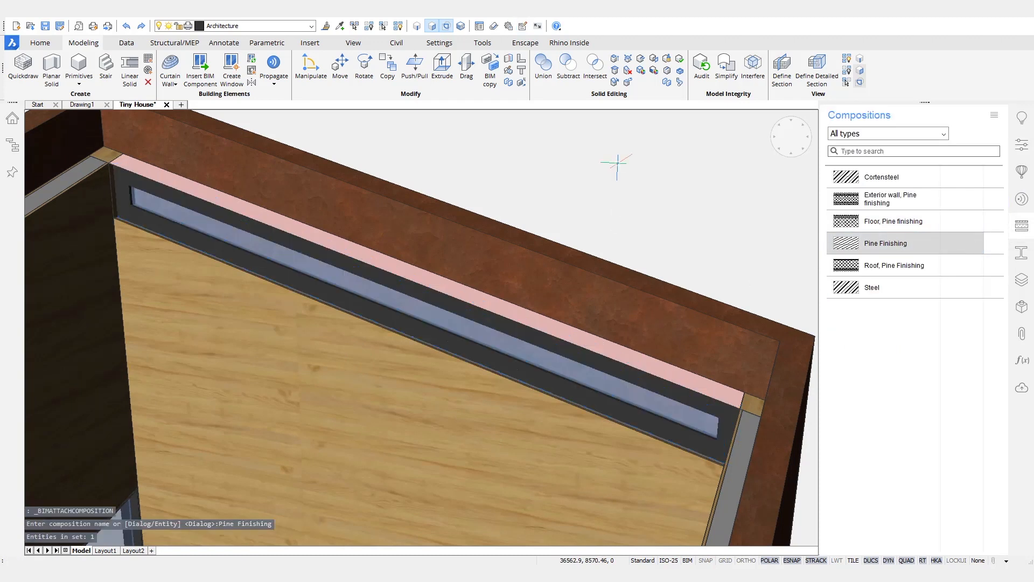
key(ctrl+z)
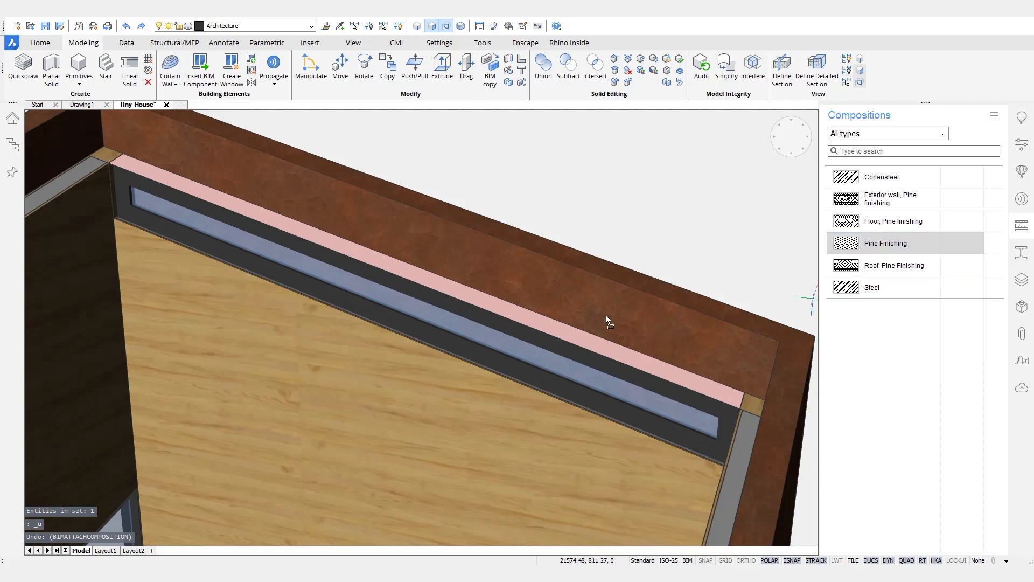
drag(569, 339, 569, 340)
scroll(639, 190, down, 10)
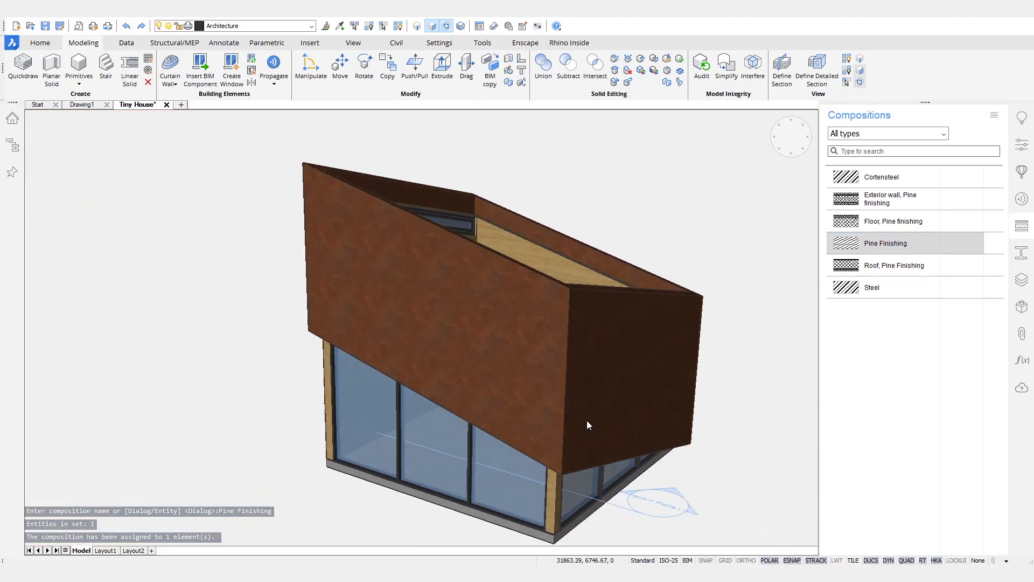
Step: Show the house cut by the section plane and unhide the roof
click(417, 26)
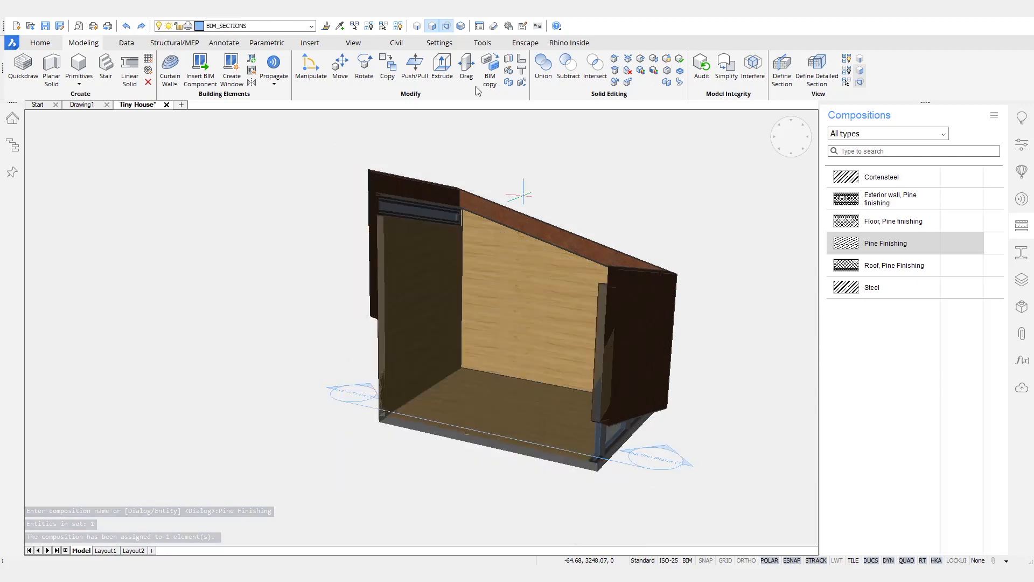
click(398, 26)
scroll(377, 211, up, 8)
mouse_move(356, 573)
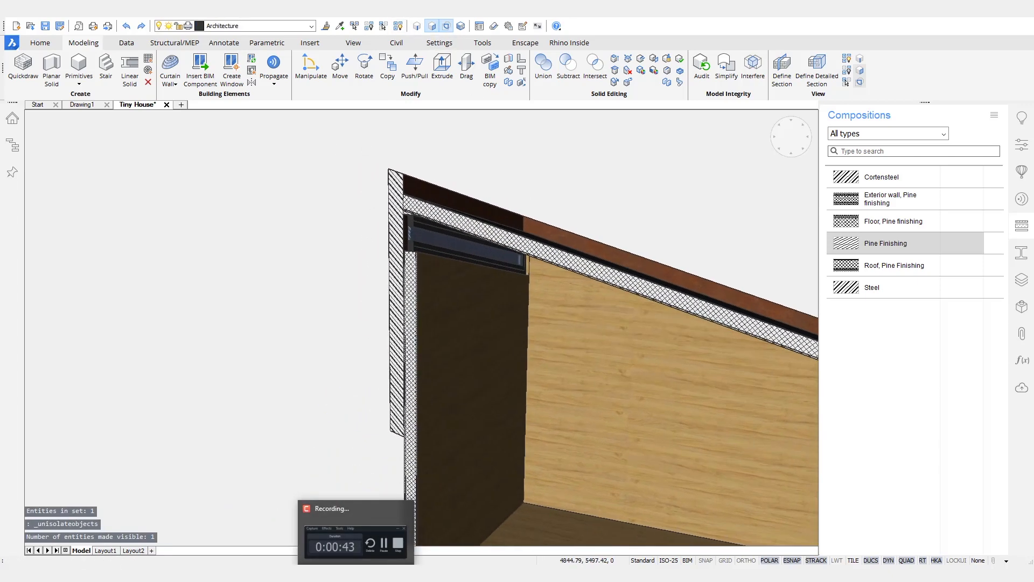
scroll(513, 366, up, 5)
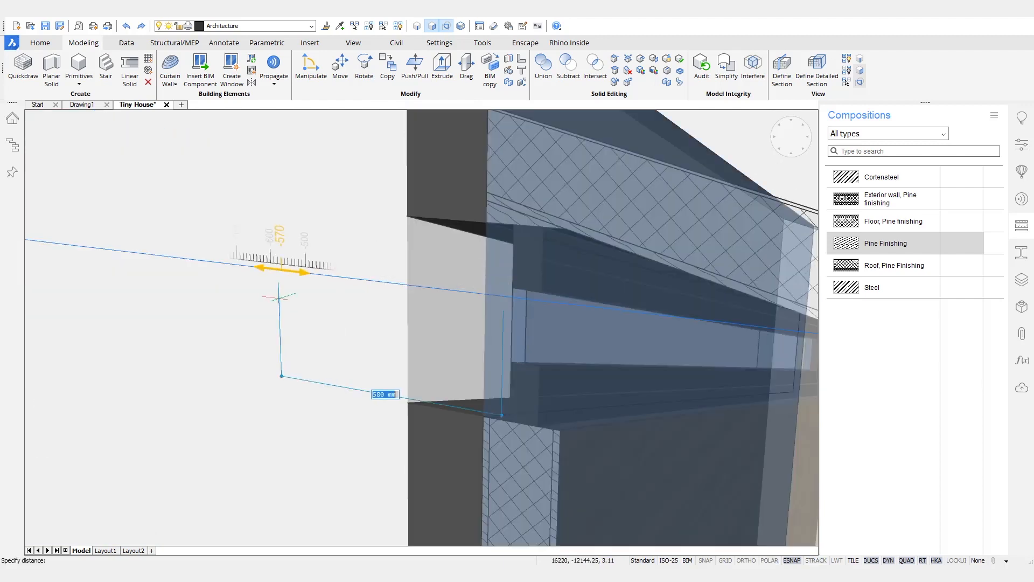
Step: Push the wall back around the top window, then select the window to view its properties
click(279, 296)
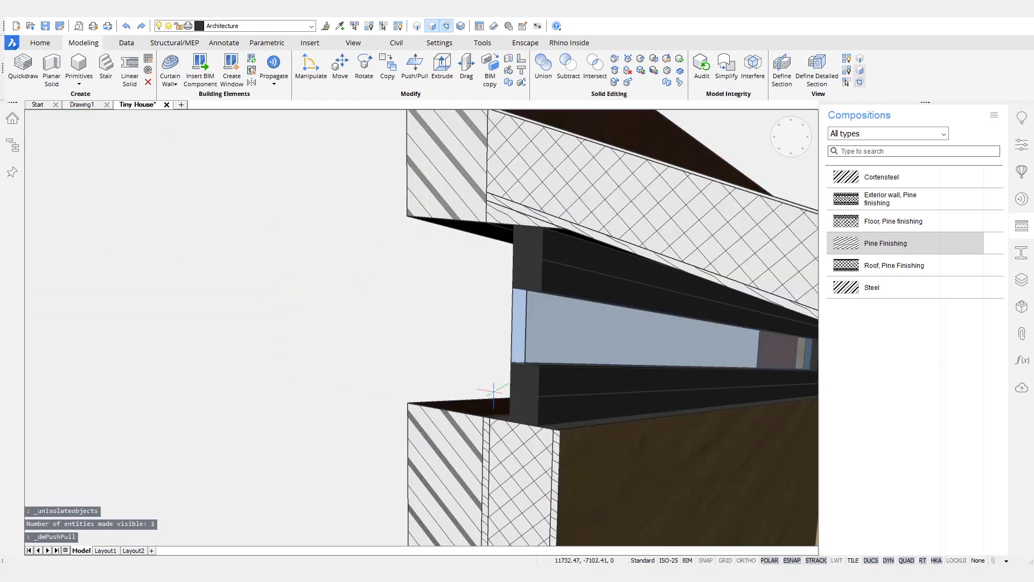
scroll(557, 339, up, 3)
shift+middle_drag(582, 356, 574, 277)
scroll(574, 280, down, 3)
click(579, 305)
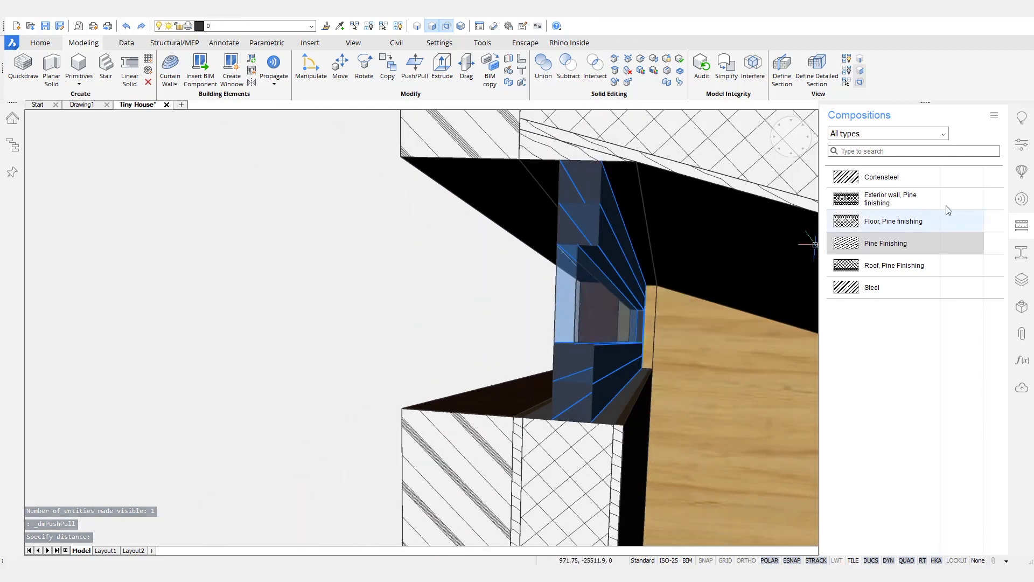
click(1030, 147)
Step: Set lining 10/170 mm, GlazingOffset 80, PlacementDepth 0, middle panel 10 mm thick and 170 mm deep
scroll(970, 377, down, 10)
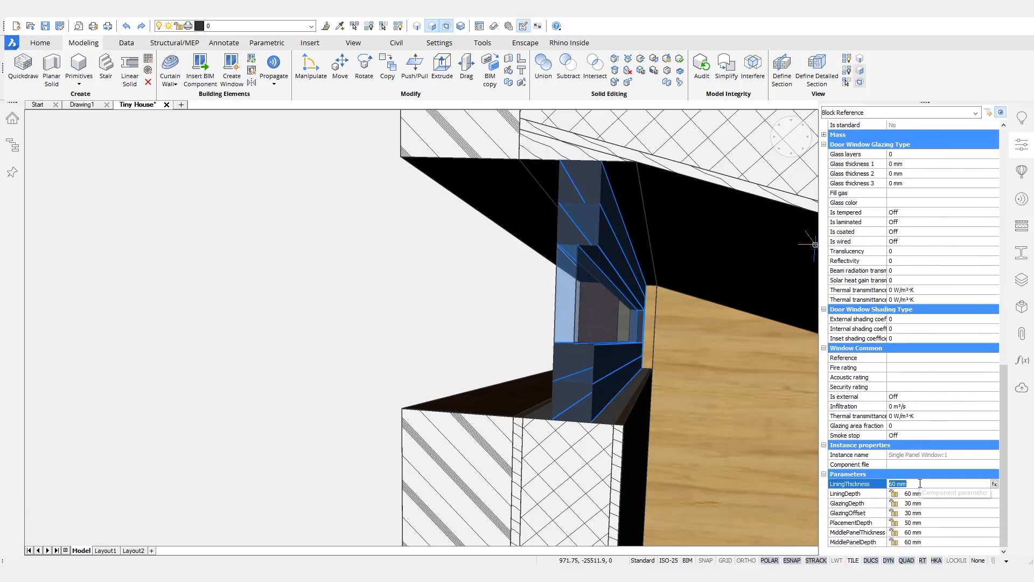
key(Tab)
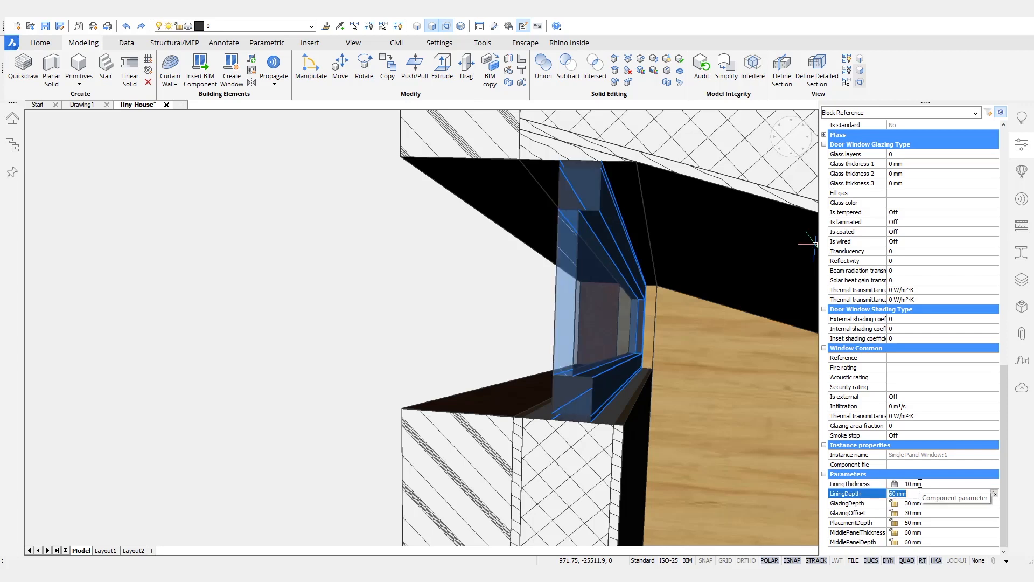
text(170)
key(Tab)
text(8)
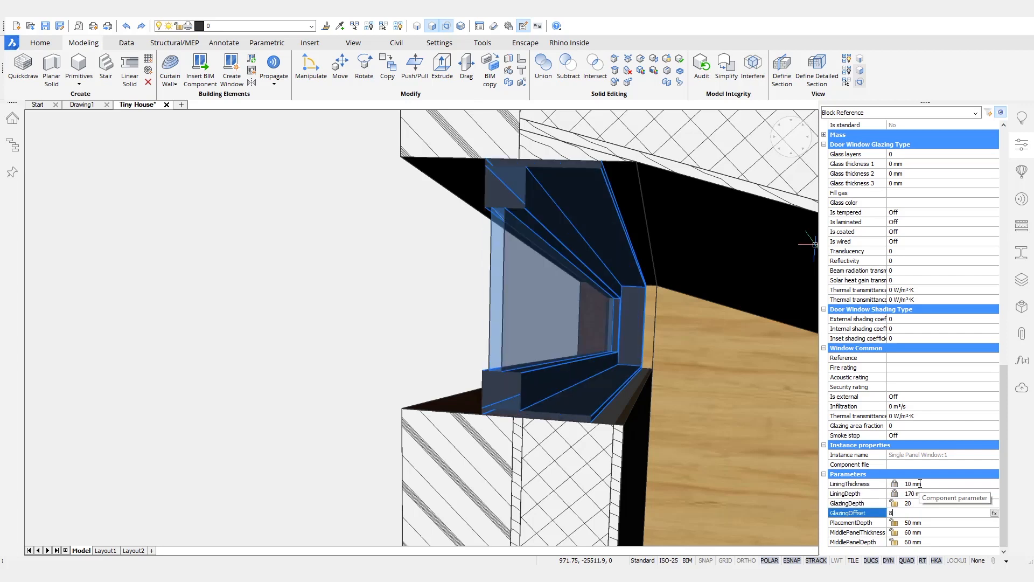
text(0)
key(Tab)
text(0)
key(Tab)
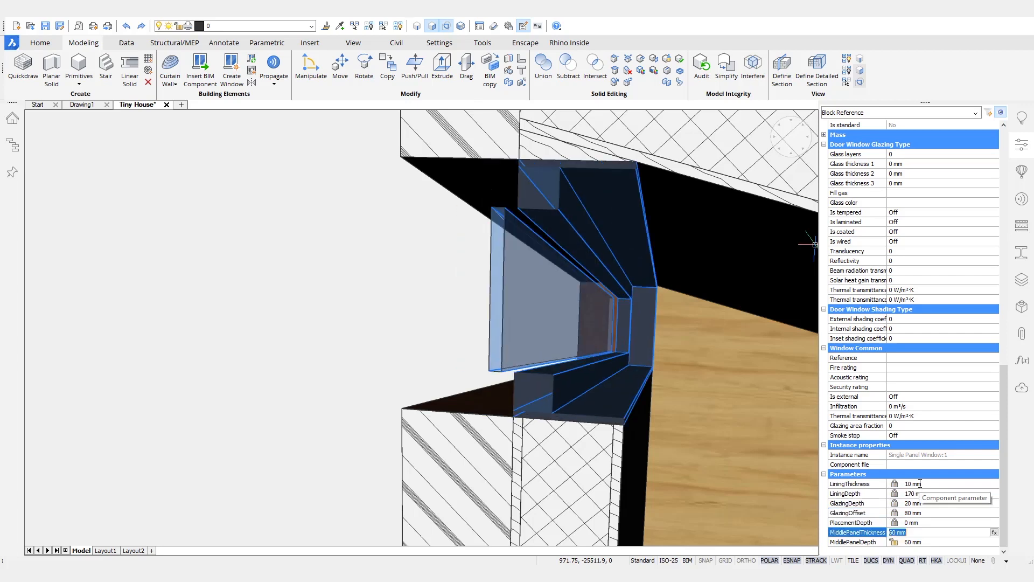
key(Tab)
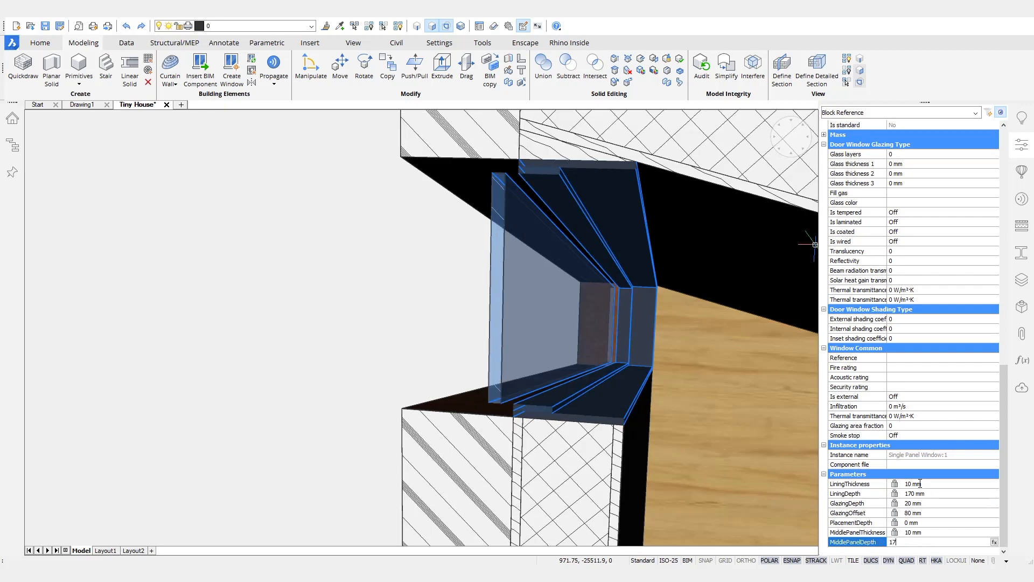
text(170)
key(shift+Tab)
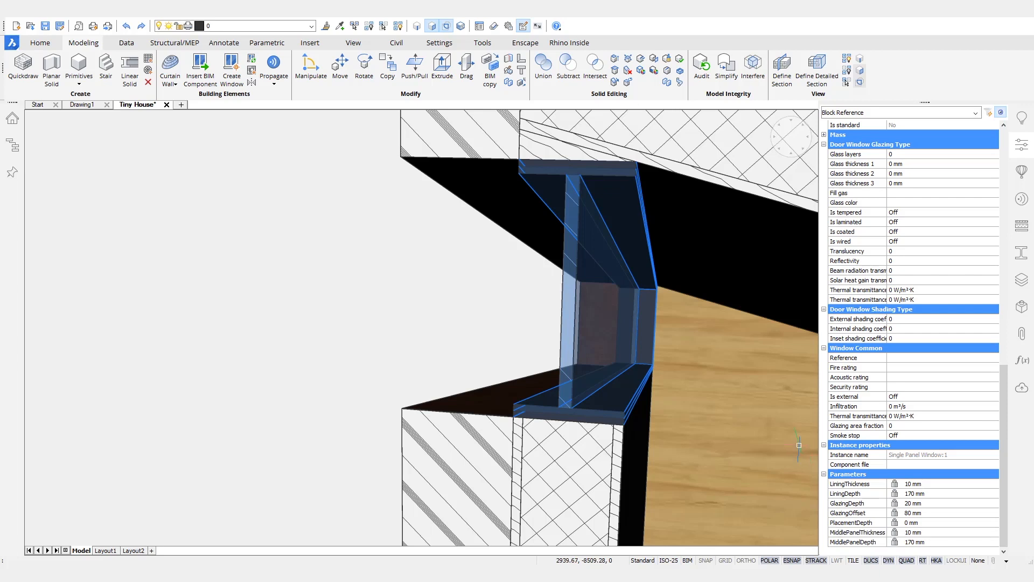
key(Escape)
scroll(595, 347, down, 5)
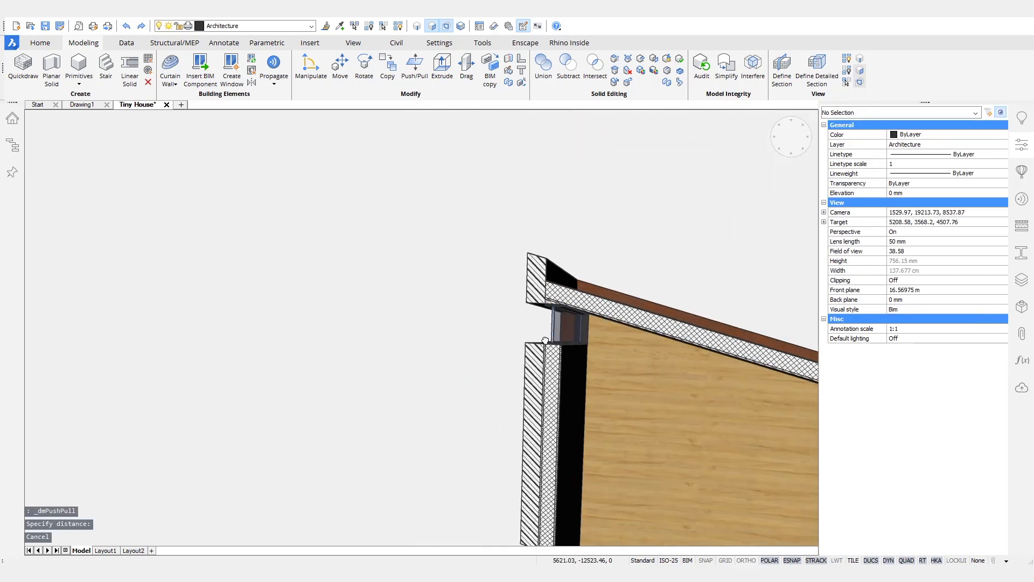
Step: Turn off the section cut and hide the roof slab to expose the interior
scroll(581, 367, down, 8)
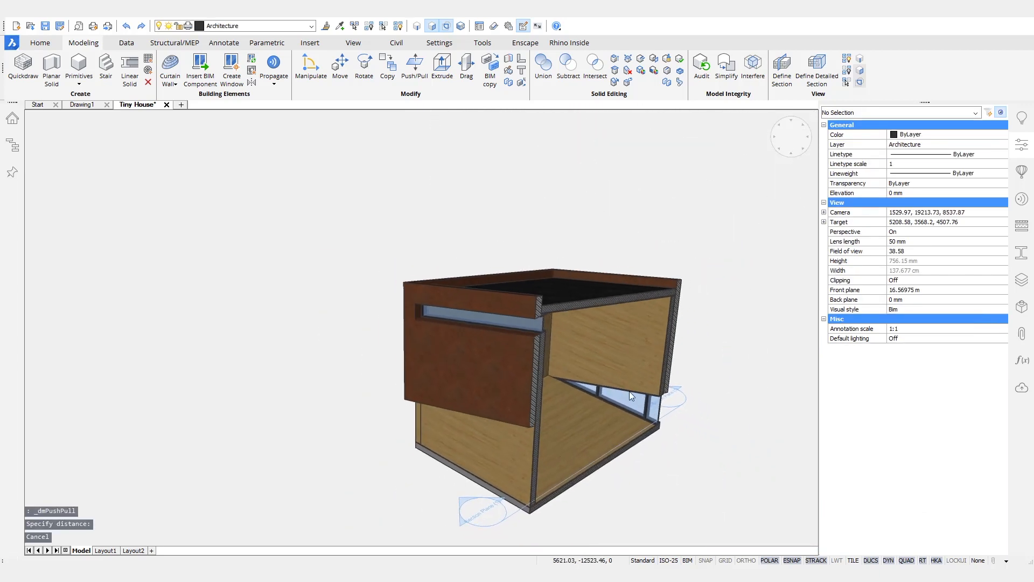
double_click(635, 383)
shift+middle_drag(717, 305, 711, 253)
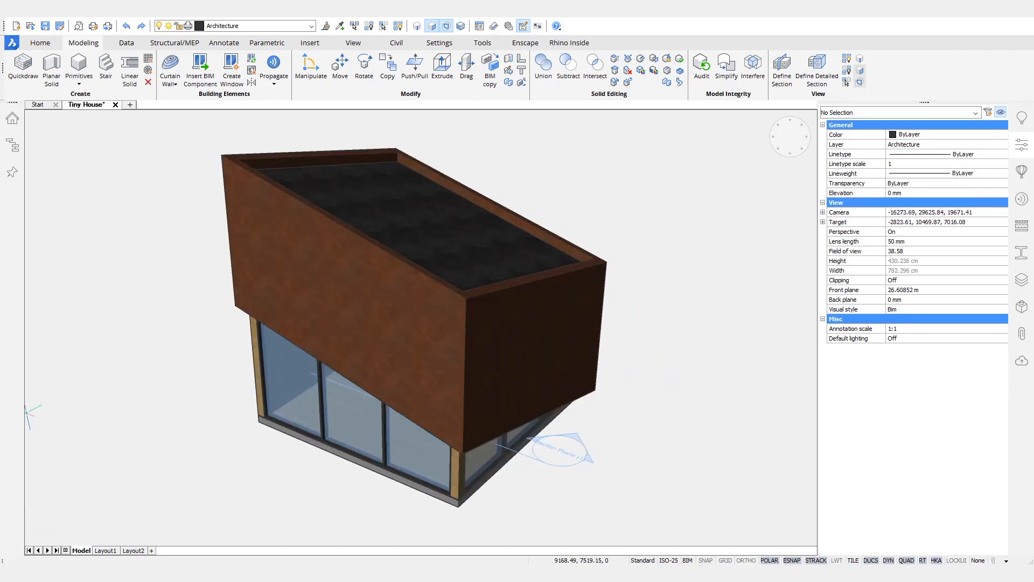
shift+middle_drag(763, 227, 738, 247)
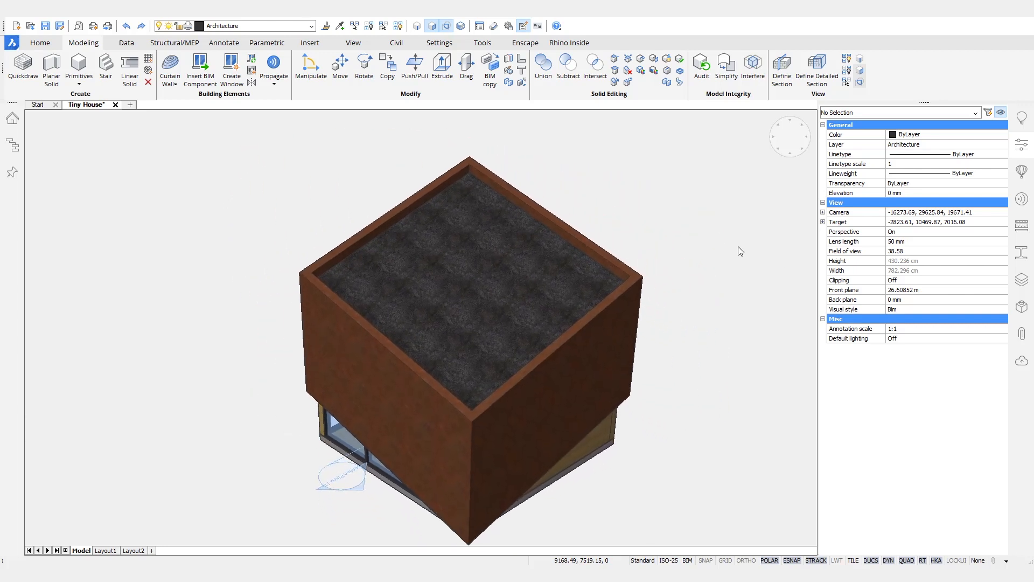
mouse_move(514, 273)
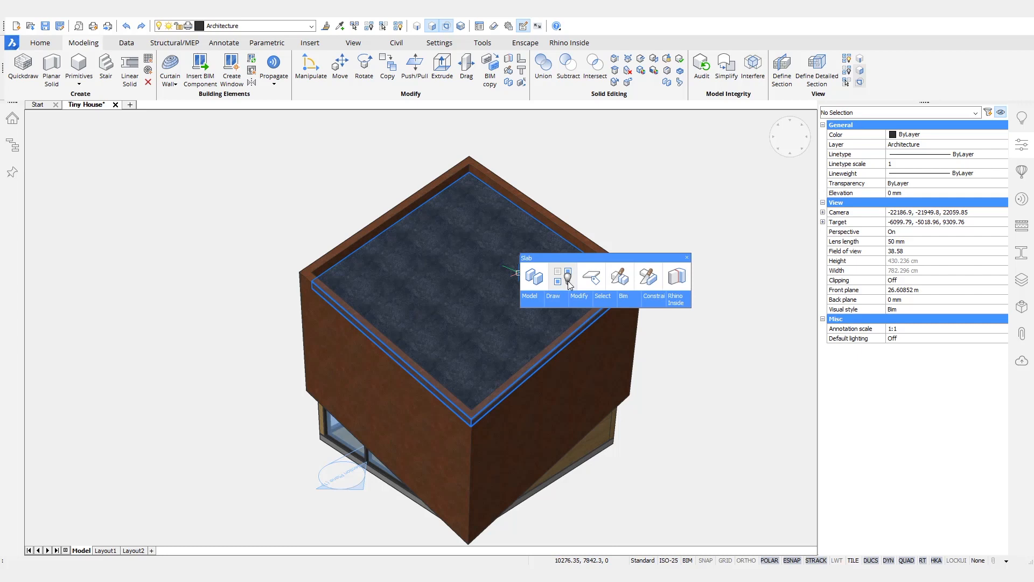
click(569, 280)
scroll(654, 219, up, 5)
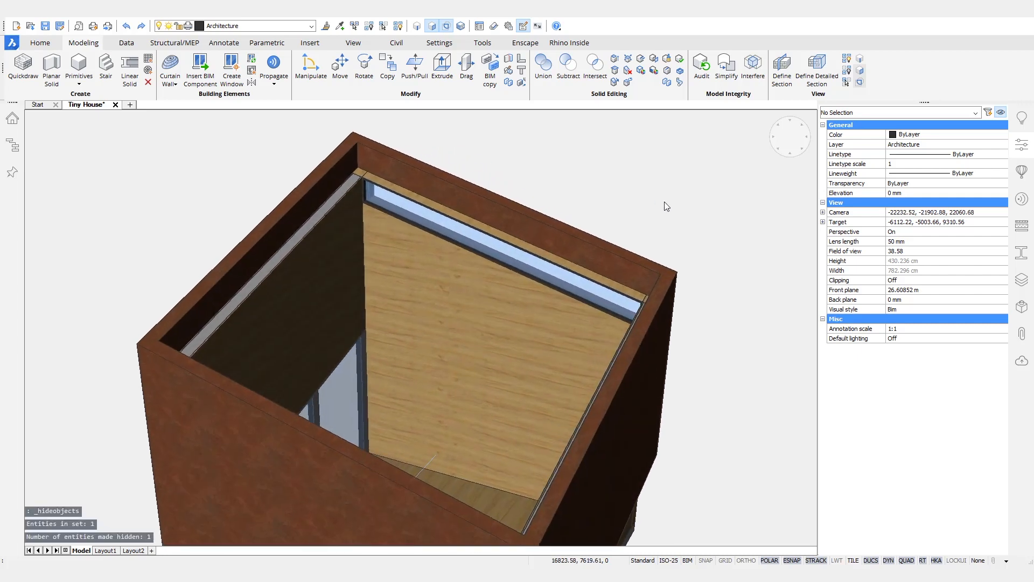
scroll(667, 206, up, 3)
Step: Draw a thin box shelf spanning between the side walls, then cancel the pending Box command
mouse_move(421, 287)
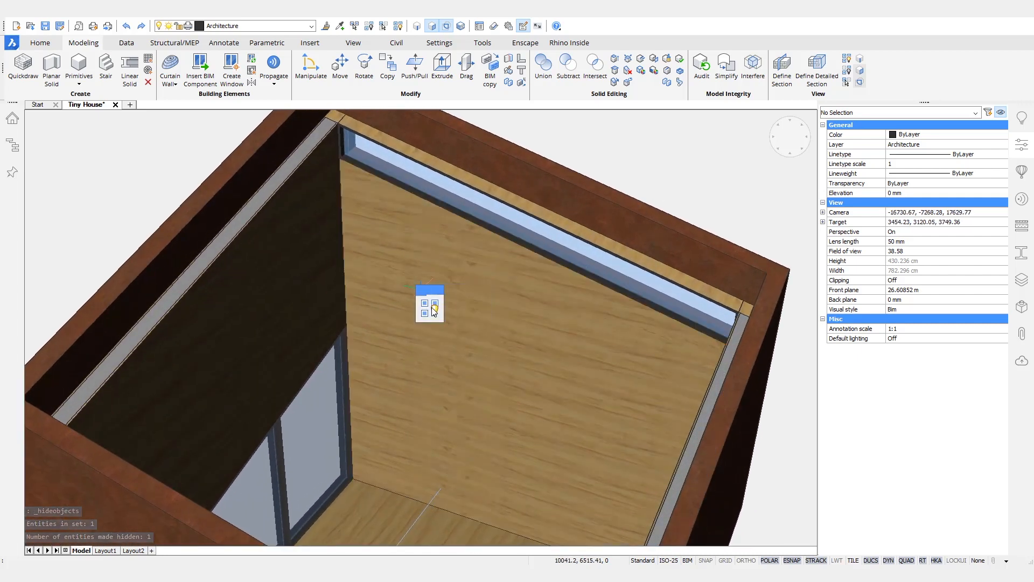
mouse_move(434, 312)
click(478, 308)
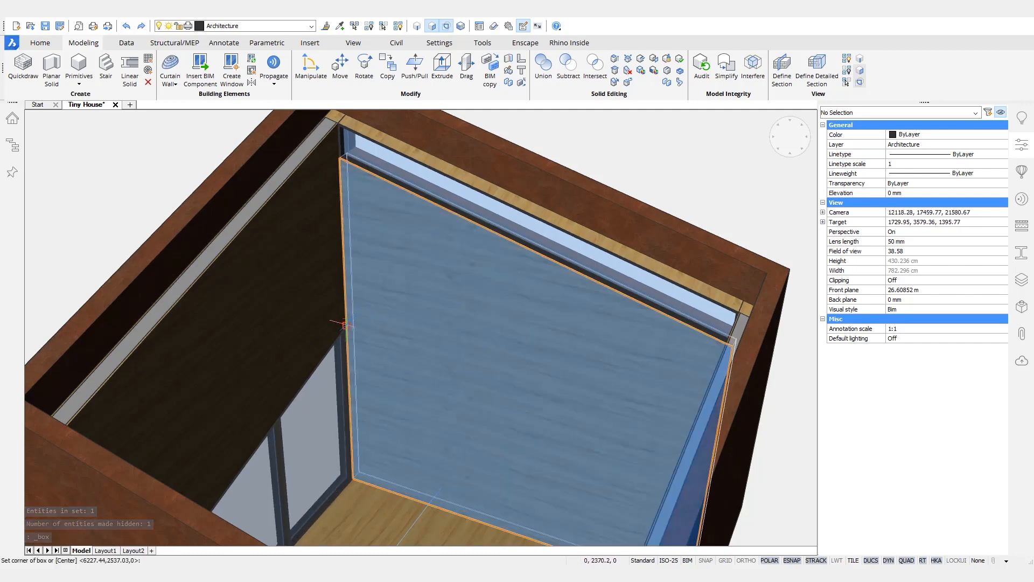
click(345, 275)
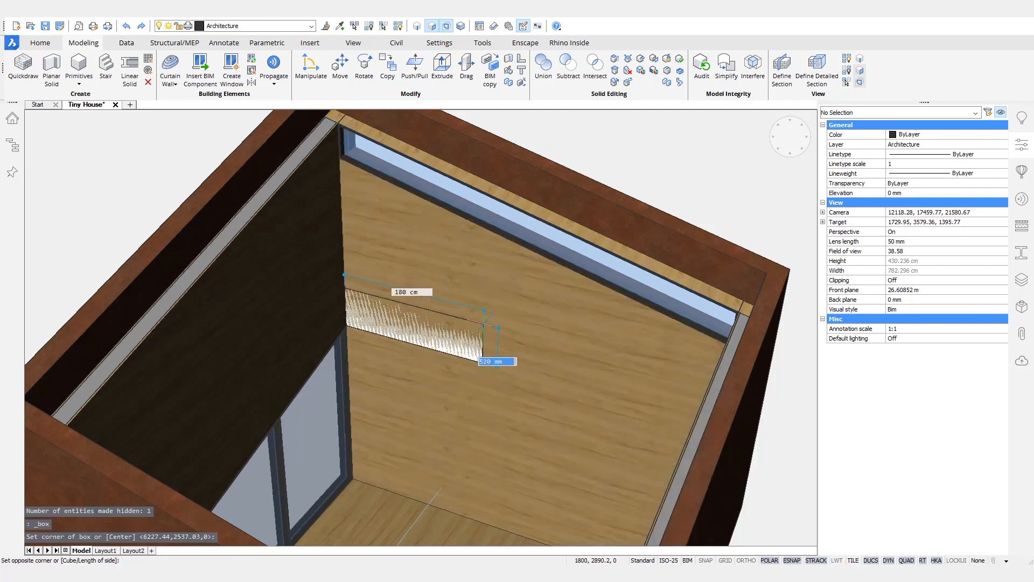
shift+middle_drag(532, 354, 685, 261)
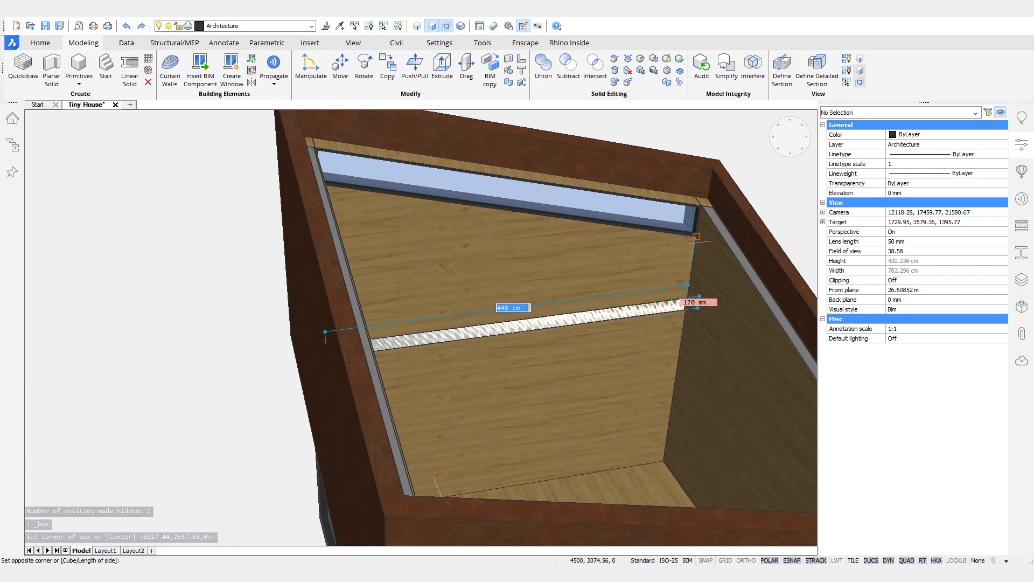
click(695, 241)
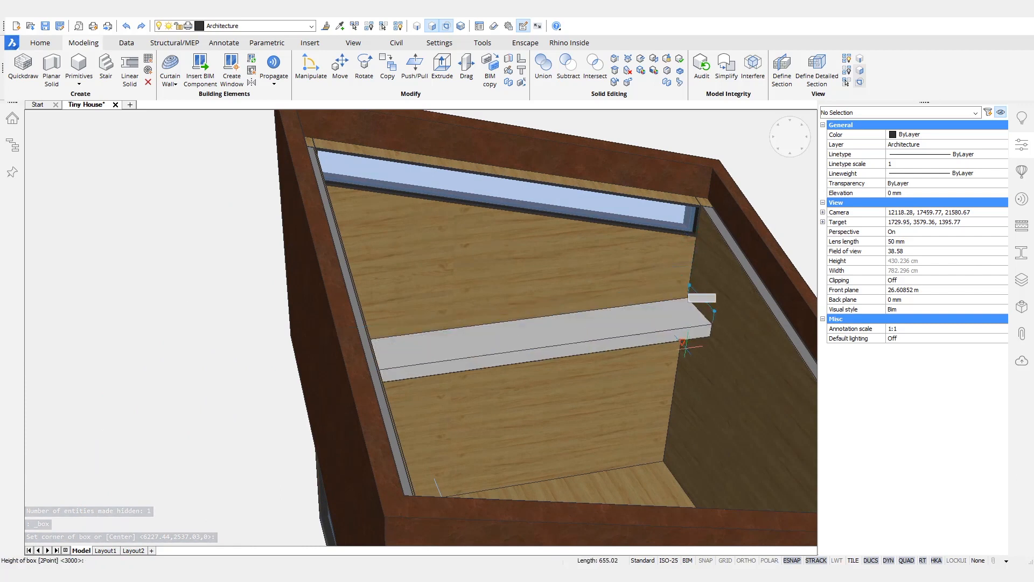
click(680, 413)
shift+middle_drag(680, 412, 711, 362)
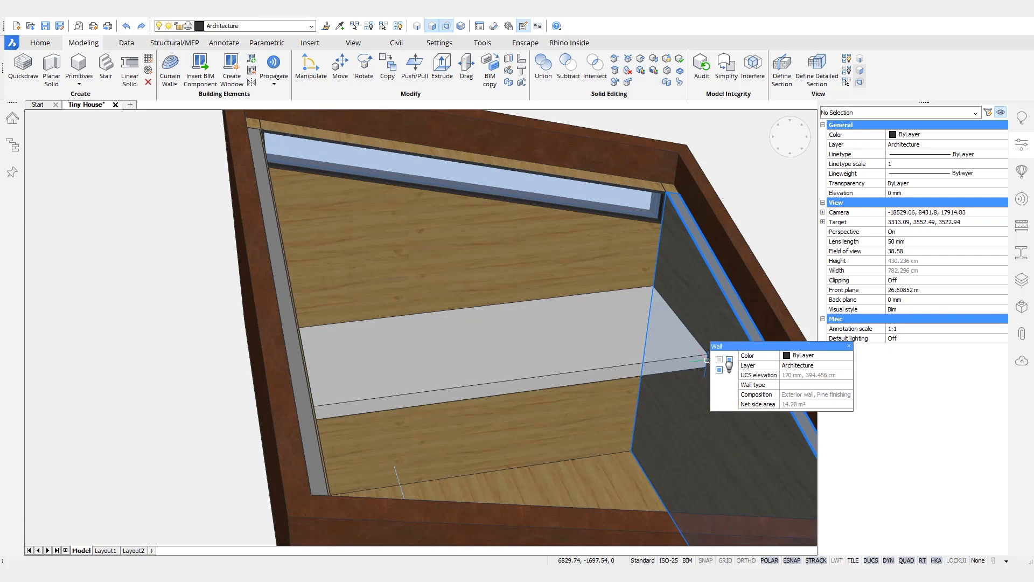
key(Escape)
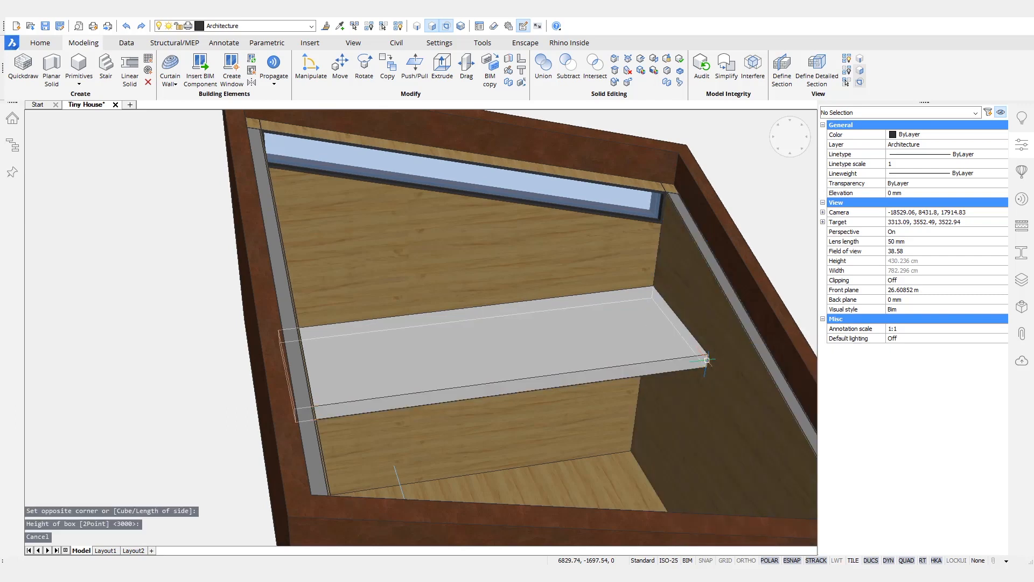
Step: Offset the shelf edge and push its front face out by 1500 to form a loft floor
click(706, 360)
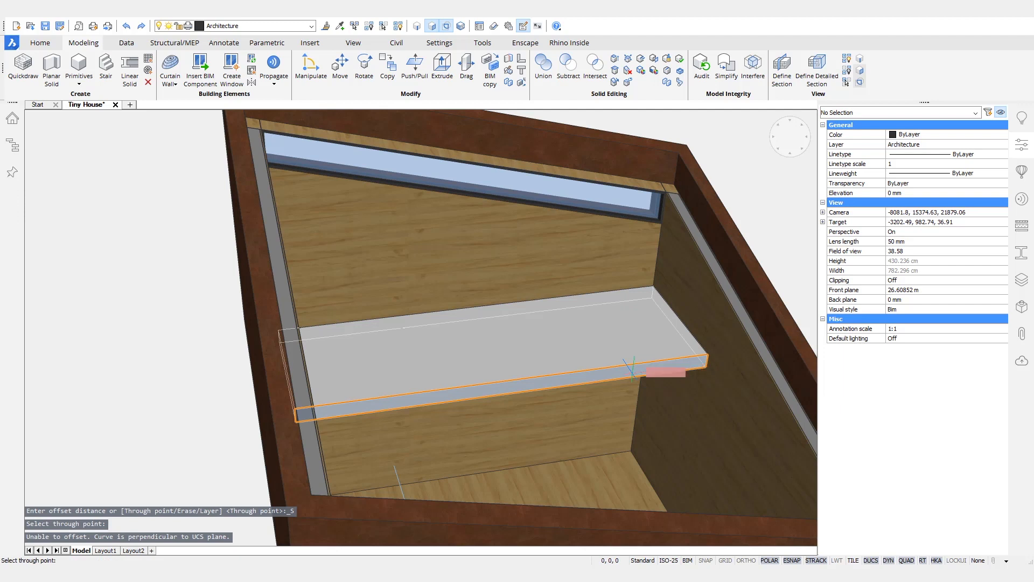
key(Return)
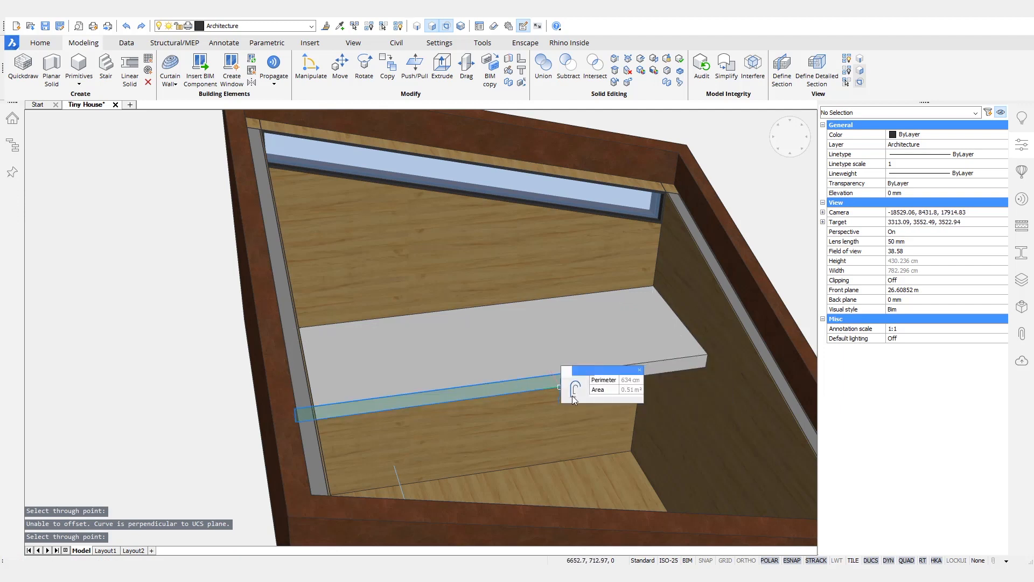
mouse_move(575, 400)
click(661, 395)
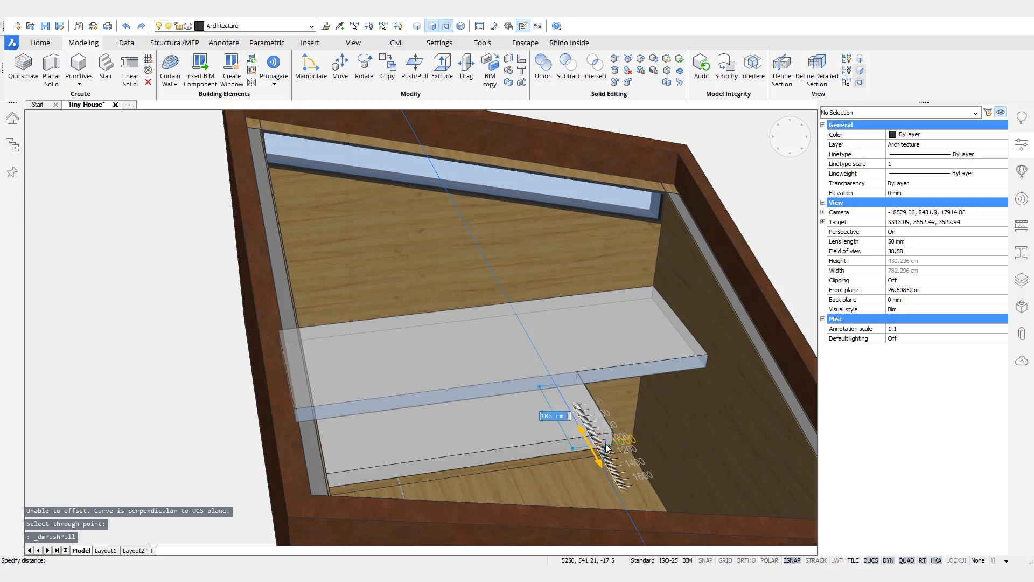
key(Return)
shift+middle_drag(607, 446, 564, 420)
Step: Draw a line across the slab corner, push the triangle through, and delete the leftover lines
text(l)
key(Return)
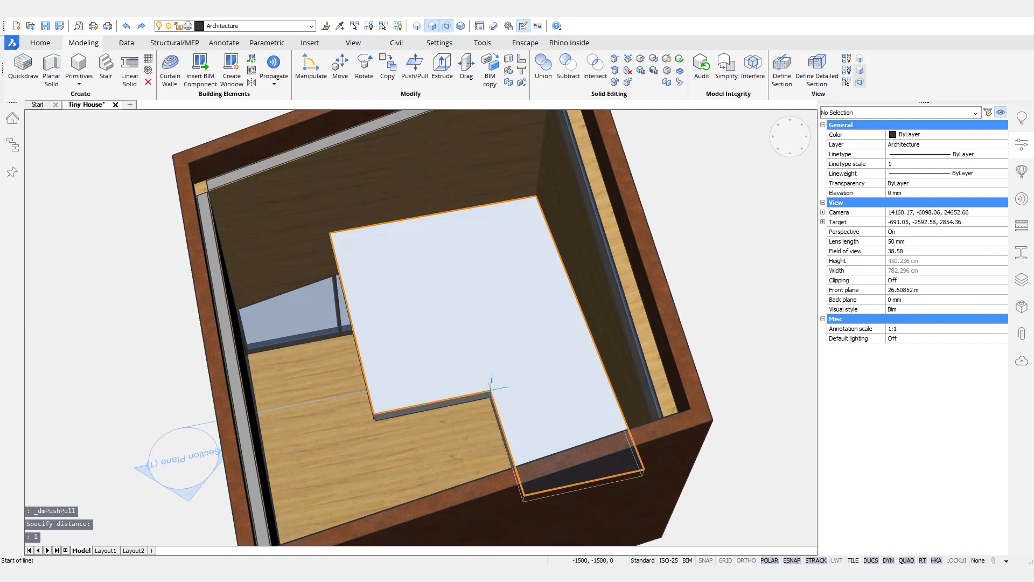
click(491, 390)
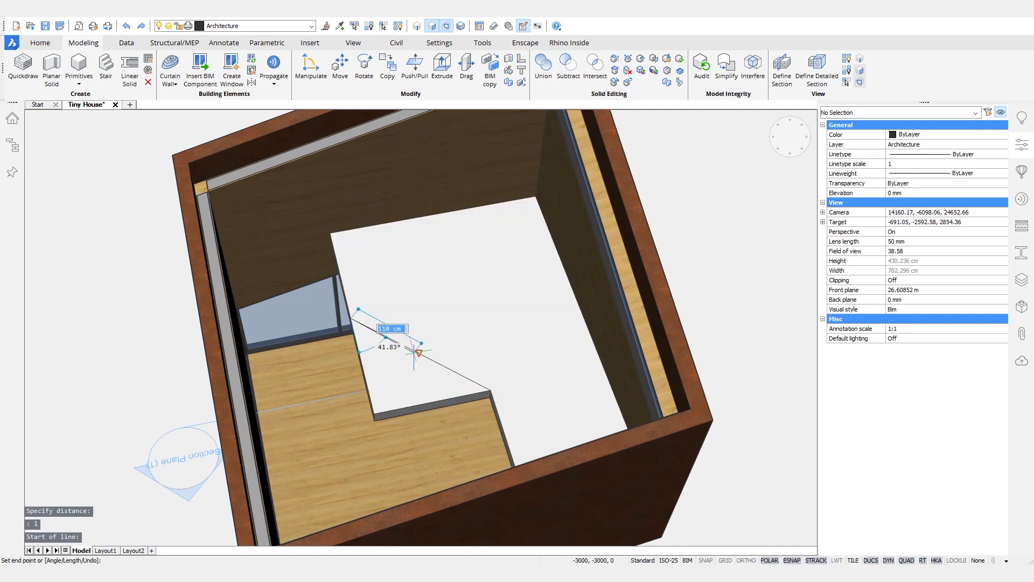
click(415, 353)
click(428, 389)
click(413, 448)
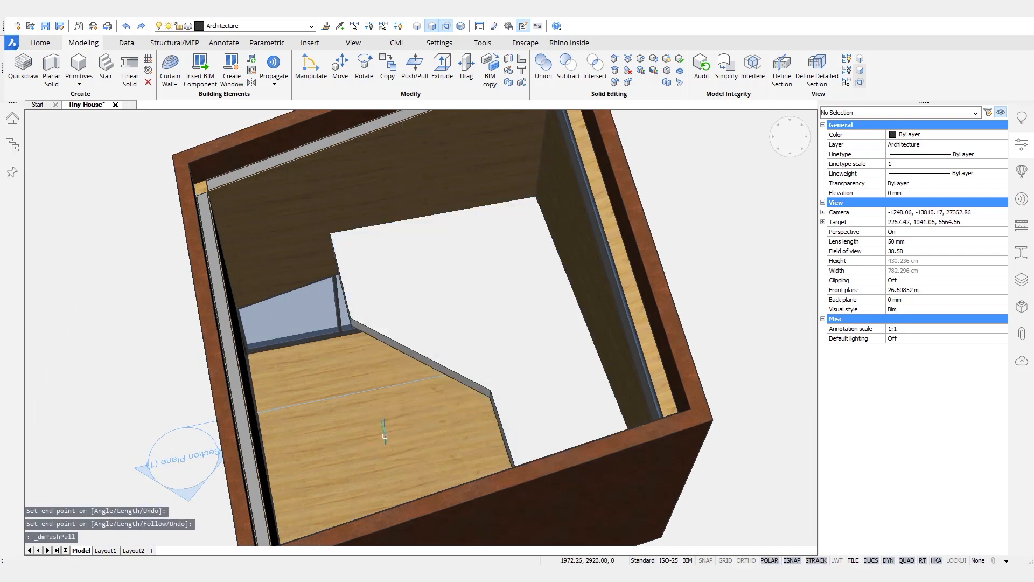
shift+middle_drag(547, 535, 641, 517)
drag(416, 268, 608, 410)
key(Delete)
Step: Orbit around the notched loft slab and bring up the quick commands with nothing selected
shift+middle_drag(608, 409, 606, 356)
shift+middle_drag(526, 479, 502, 550)
mouse_move(445, 326)
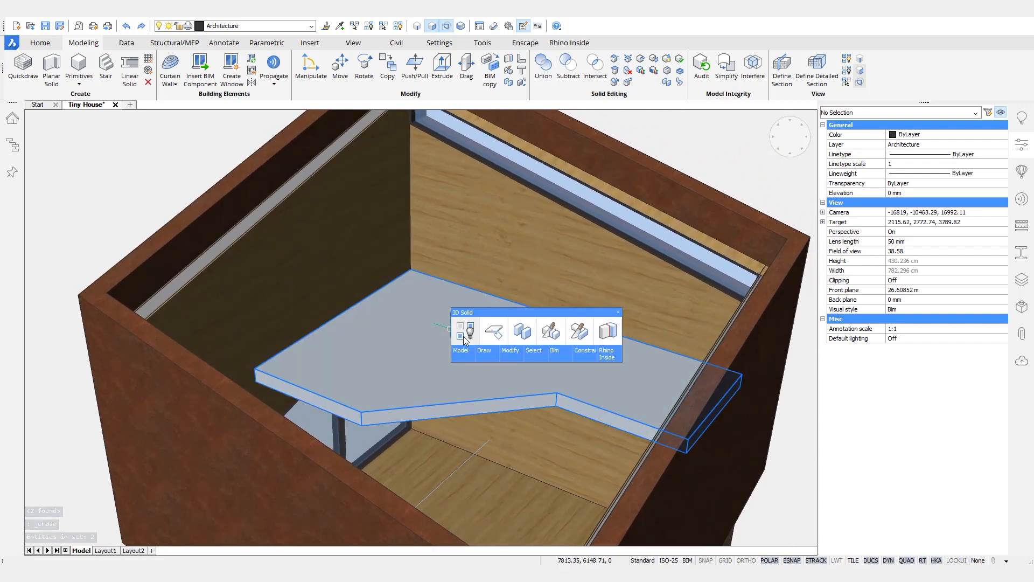
mouse_move(571, 361)
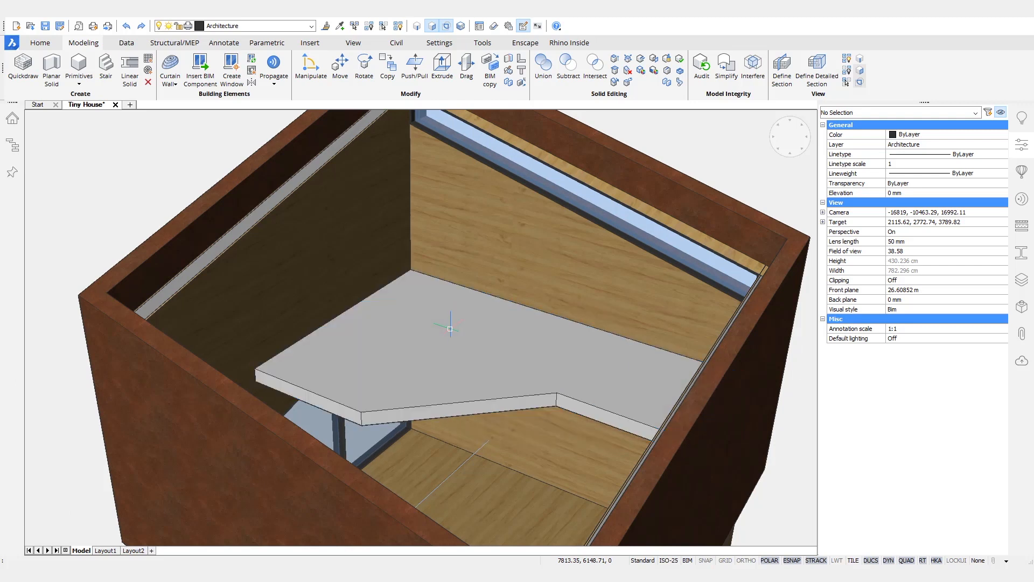
shift+middle_drag(450, 329, 450, 297)
right_click(451, 301)
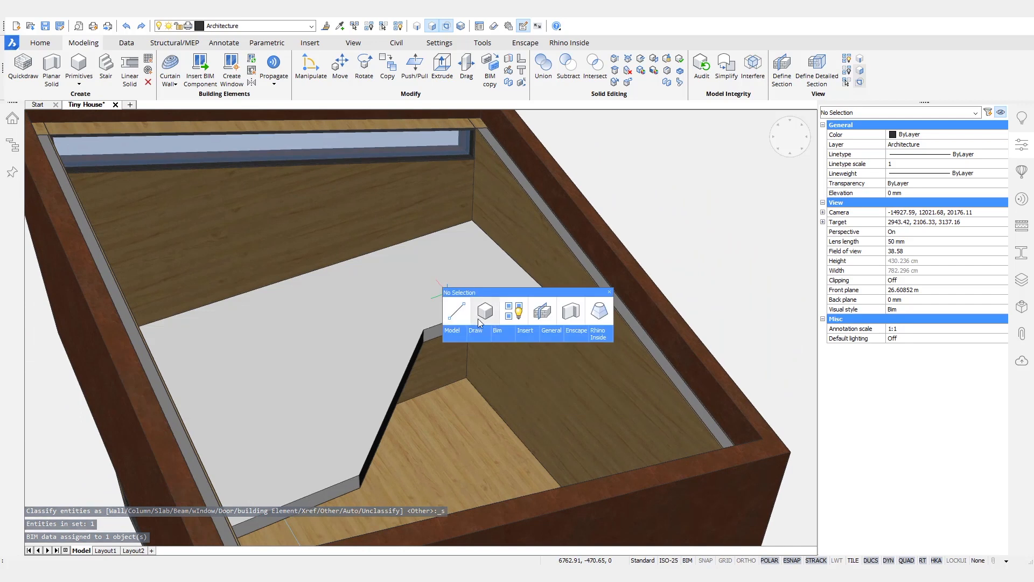
Step: Draw a left-justified partition wall with a 3000 segment and a second full-height segment
click(570, 322)
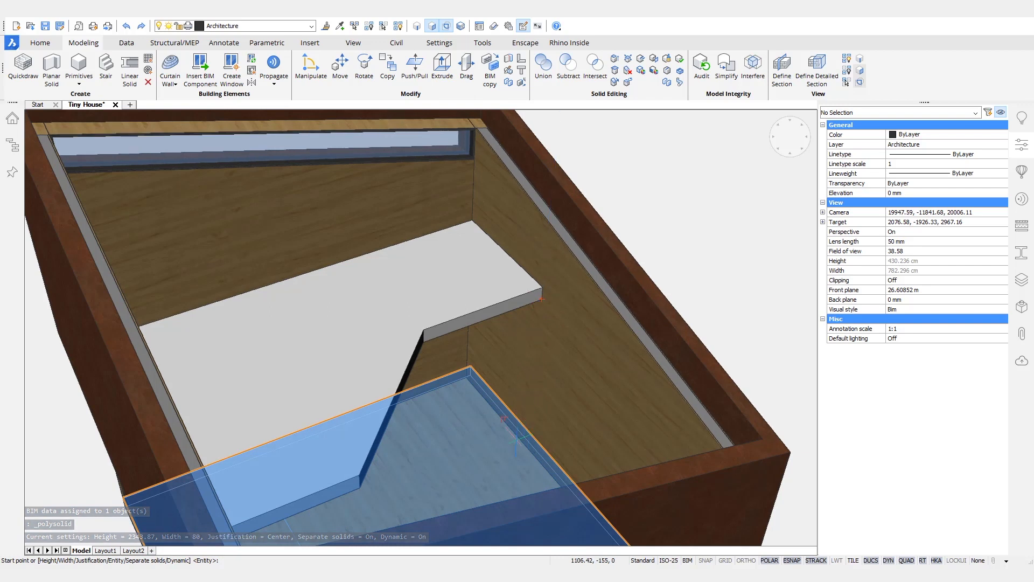
click(501, 458)
key(ctrl)
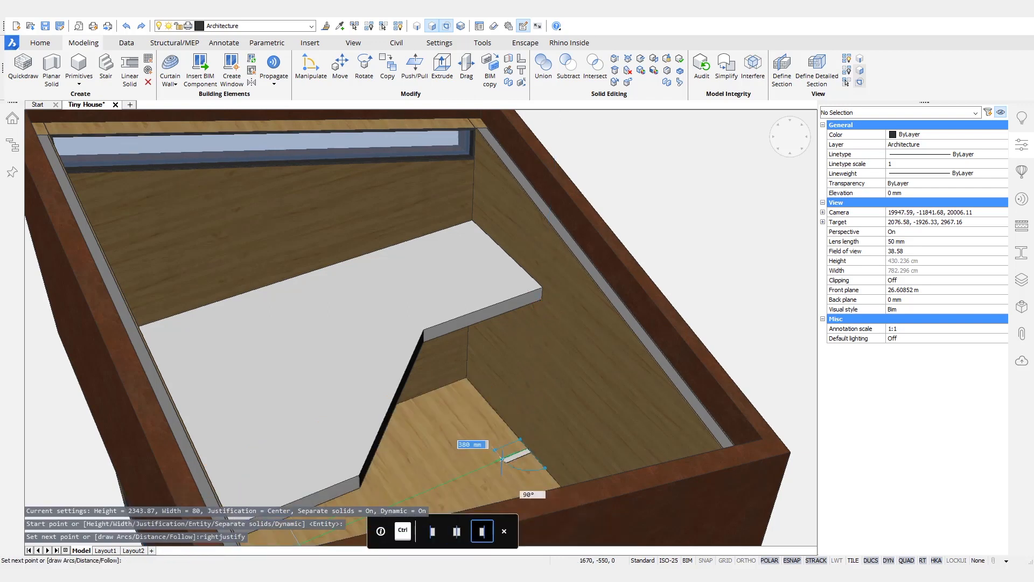
key(ctrl)
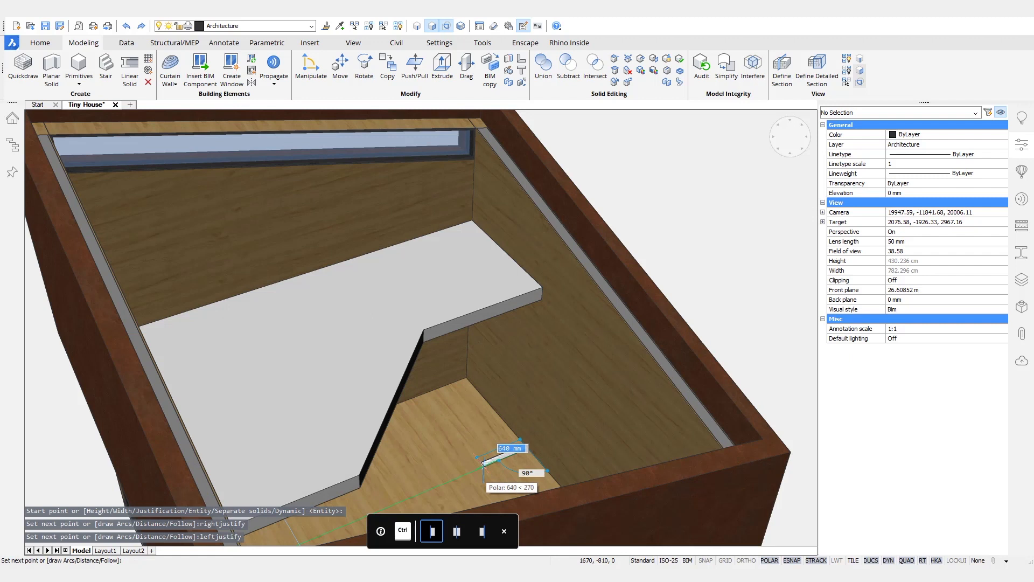
key(Return)
shift+middle_drag(397, 458, 289, 355)
click(284, 357)
key(Return)
key(Return)
shift+middle_drag(602, 369, 335, 452)
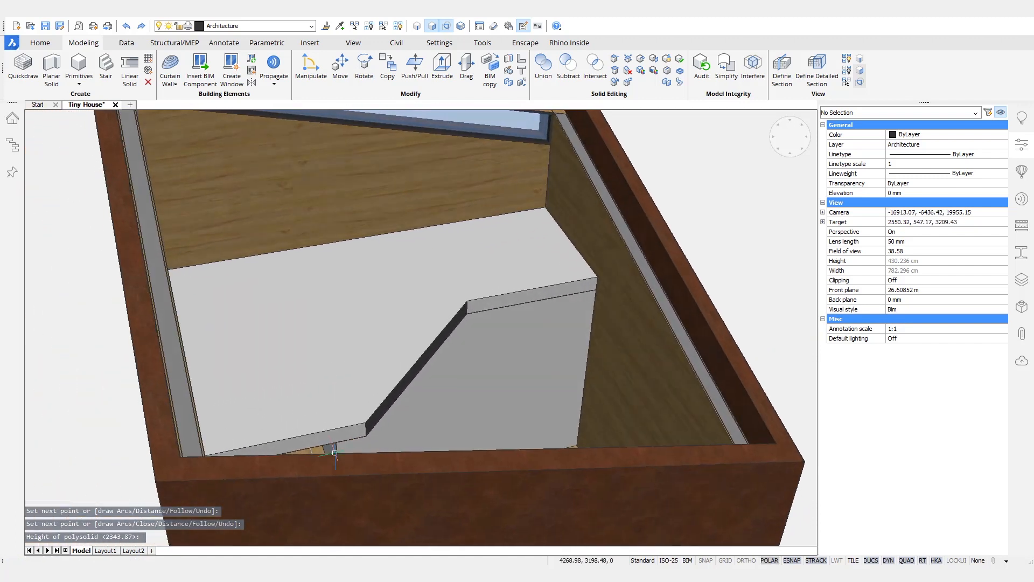
Step: Apply the Pine Finishing composition to the new partition wall and the bed solid
click(334, 452)
click(468, 365)
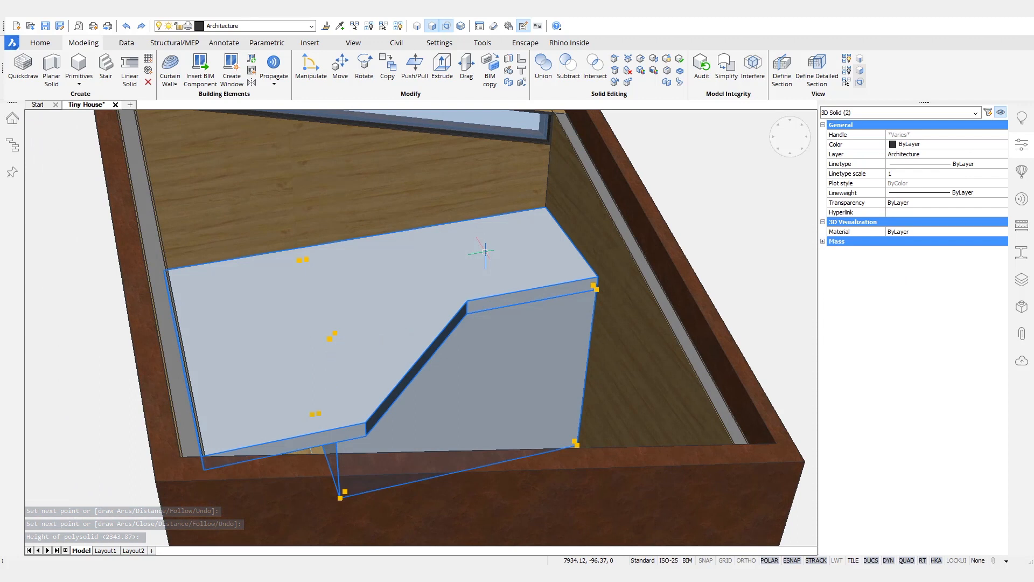
click(1017, 236)
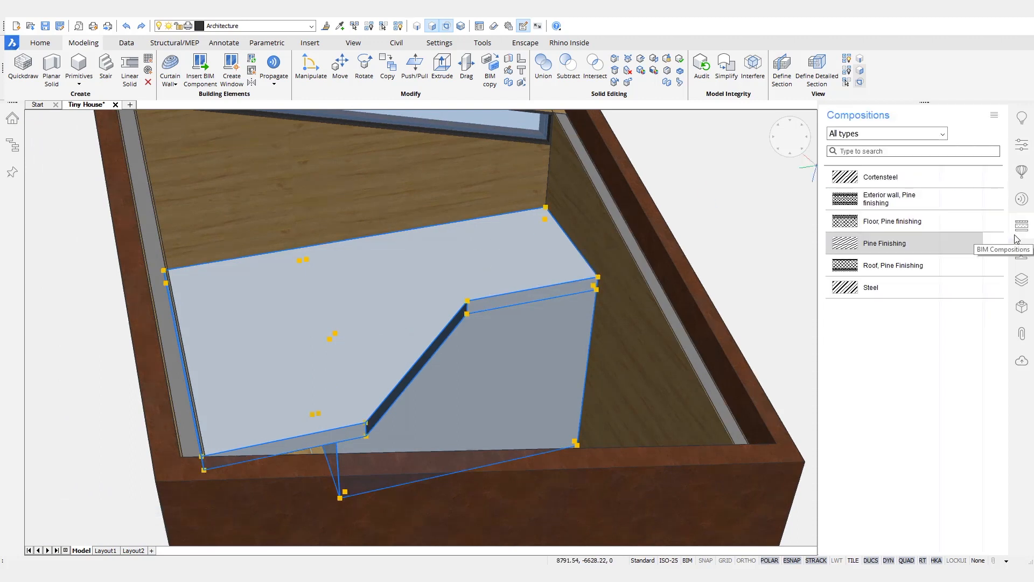
drag(528, 286, 528, 287)
shift+middle_drag(708, 209, 353, 261)
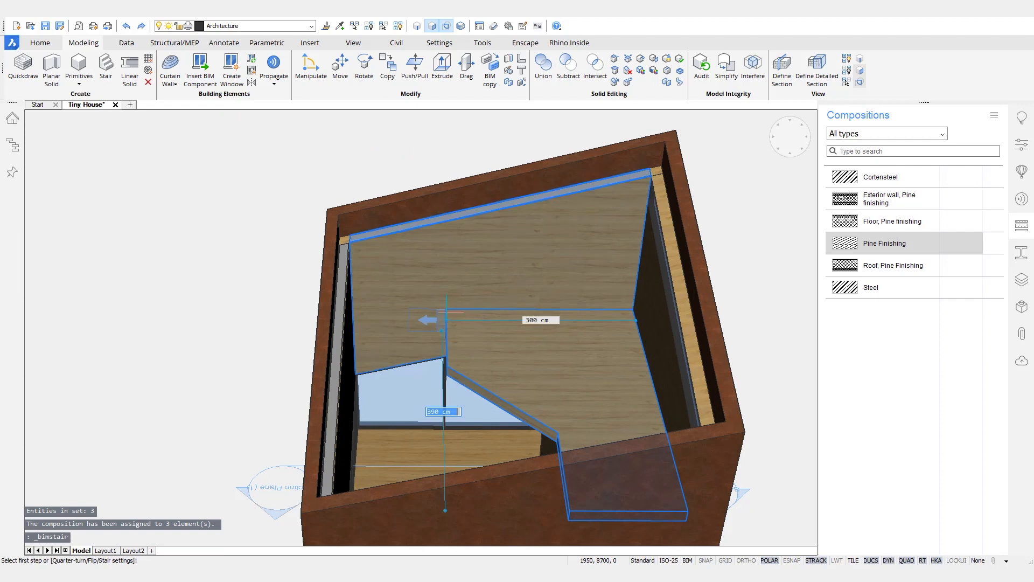
Step: Place a straight stair up to the loft by picking its first and second step points
click(446, 312)
shift+middle_drag(446, 312, 437, 342)
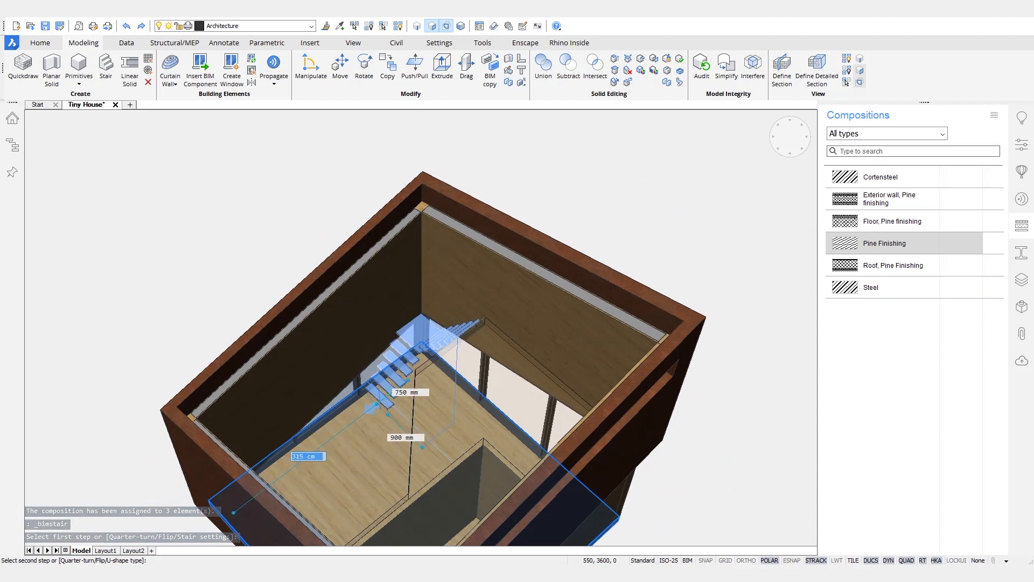
shift+middle_drag(401, 397, 308, 406)
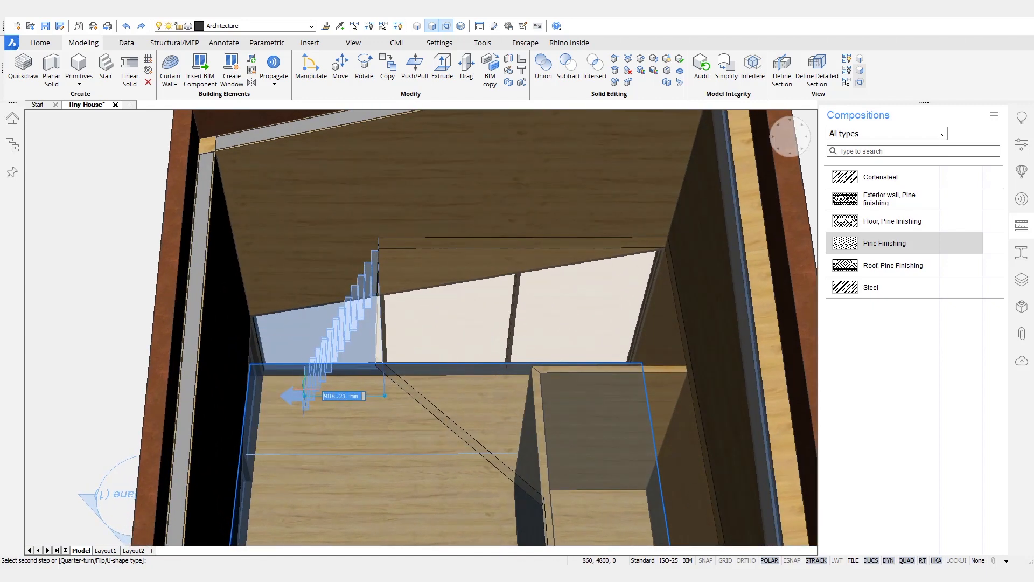
click(294, 397)
Step: Restore the hidden roof and show the house cut open along the section plane
shift+middle_drag(225, 406, 329, 378)
shift+middle_drag(242, 485, 266, 421)
shift+middle_drag(374, 468, 392, 78)
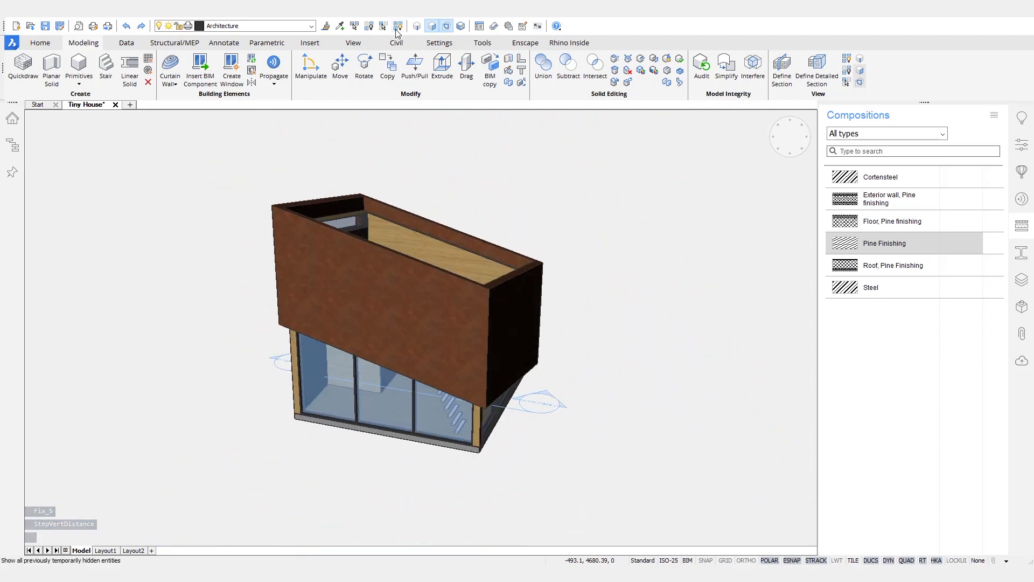
click(398, 26)
double_click(520, 410)
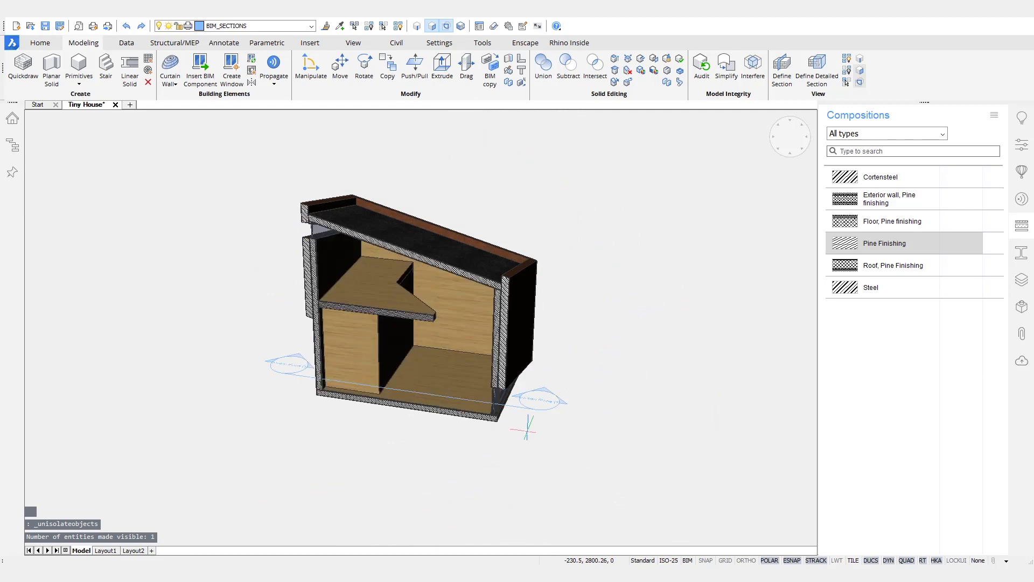
Step: Start inserting Door SingleSwing 1 from the Doors components with width 700 and height 2000
shift+middle_drag(523, 456, 500, 456)
scroll(500, 456, up, 5)
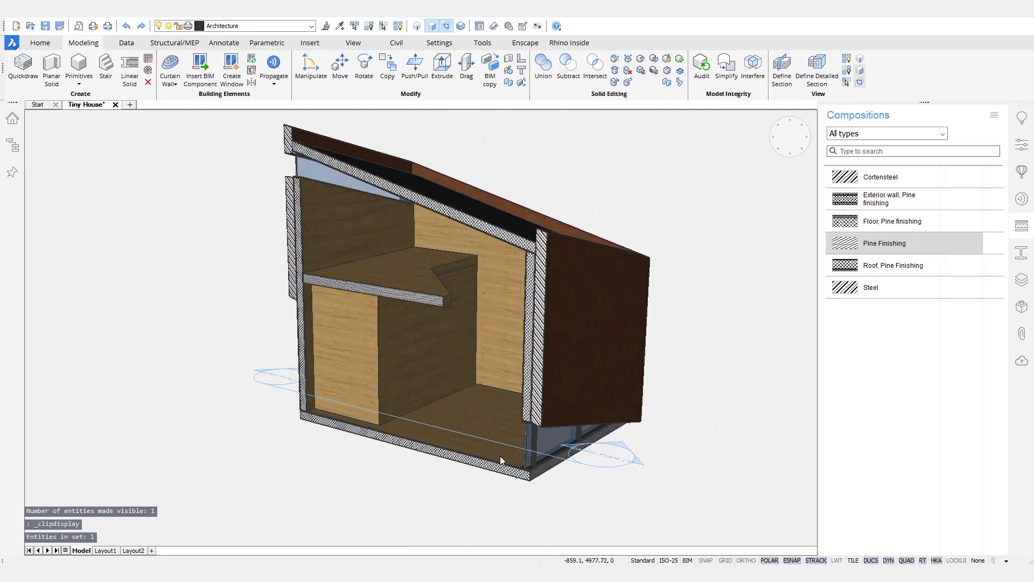
click(1025, 176)
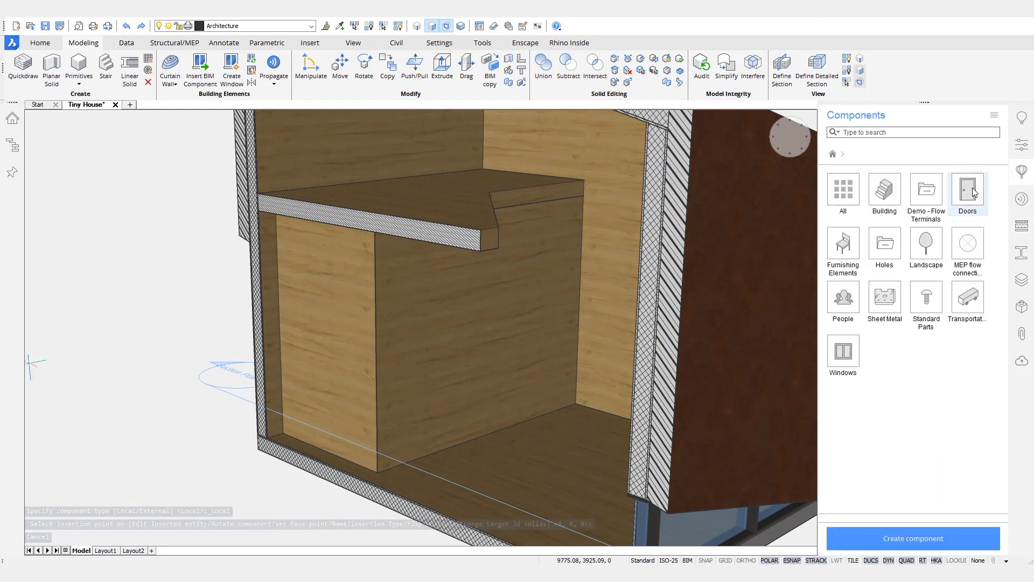
click(973, 195)
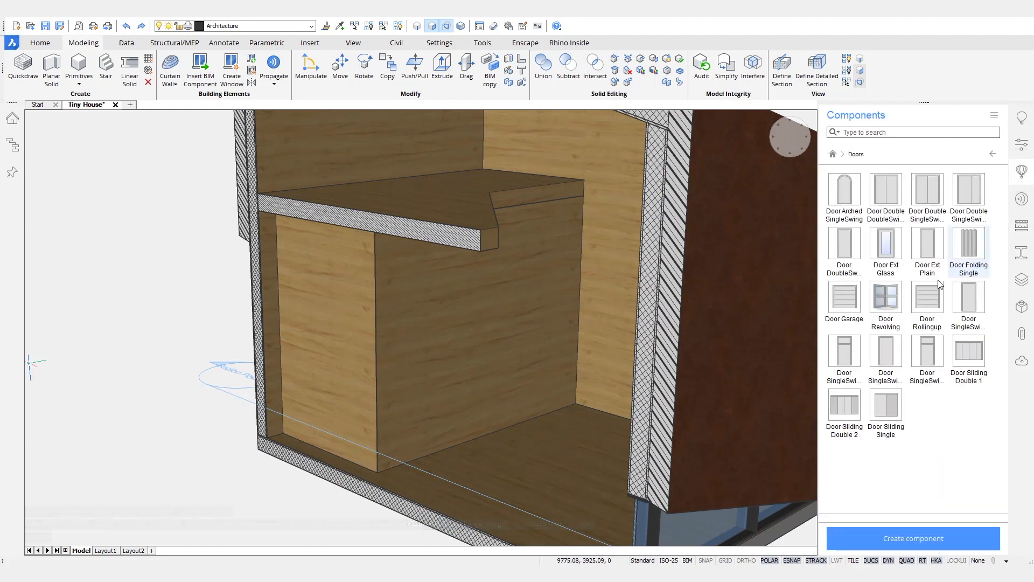
click(974, 302)
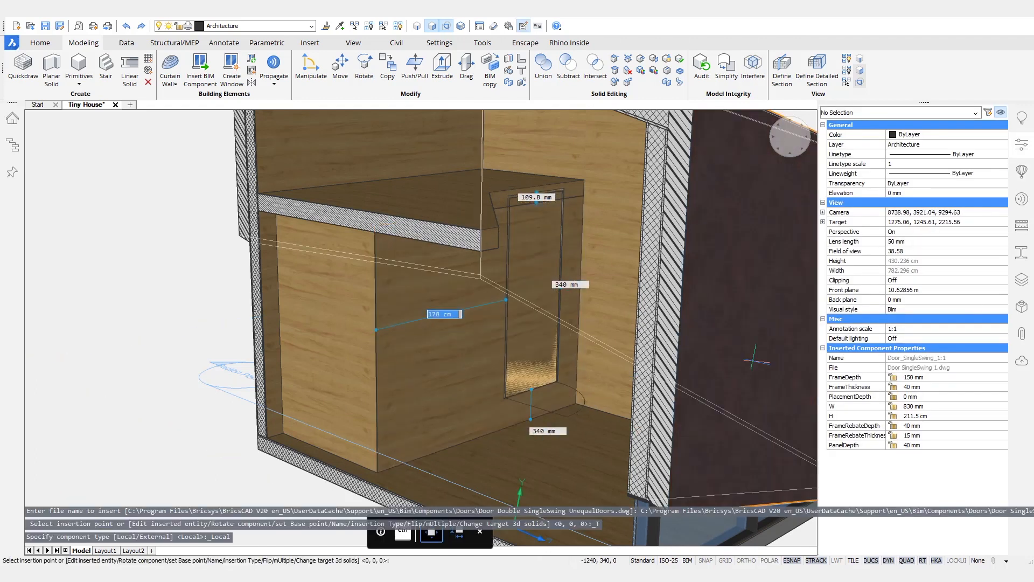
click(920, 405)
text(700)
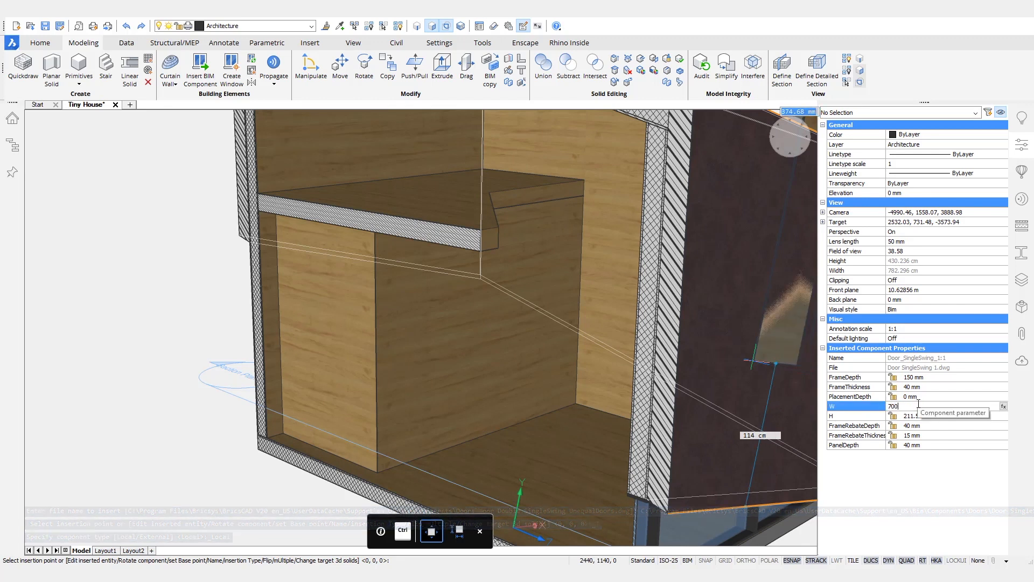
key(Return)
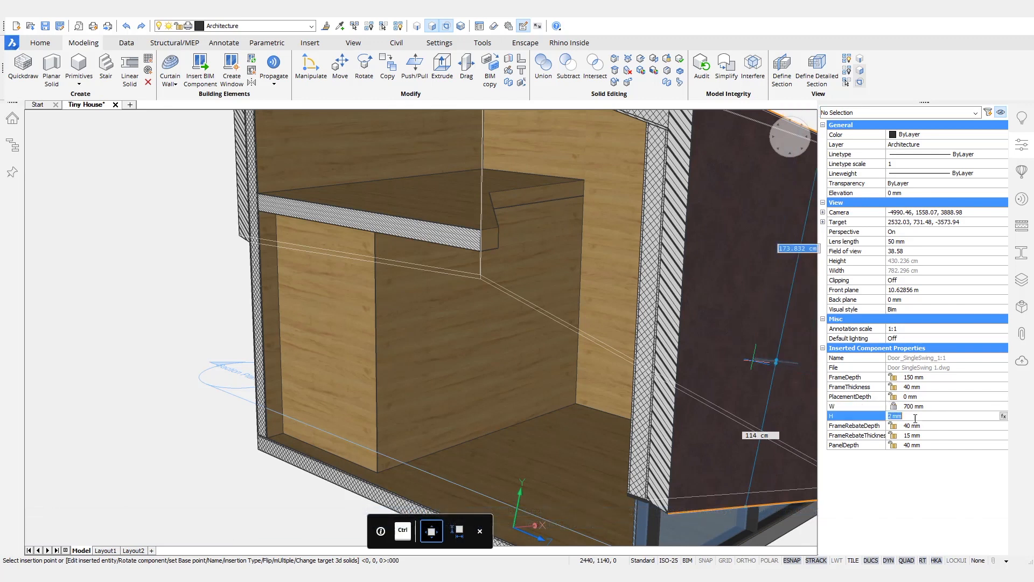
click(915, 416)
text(2000)
key(Tab)
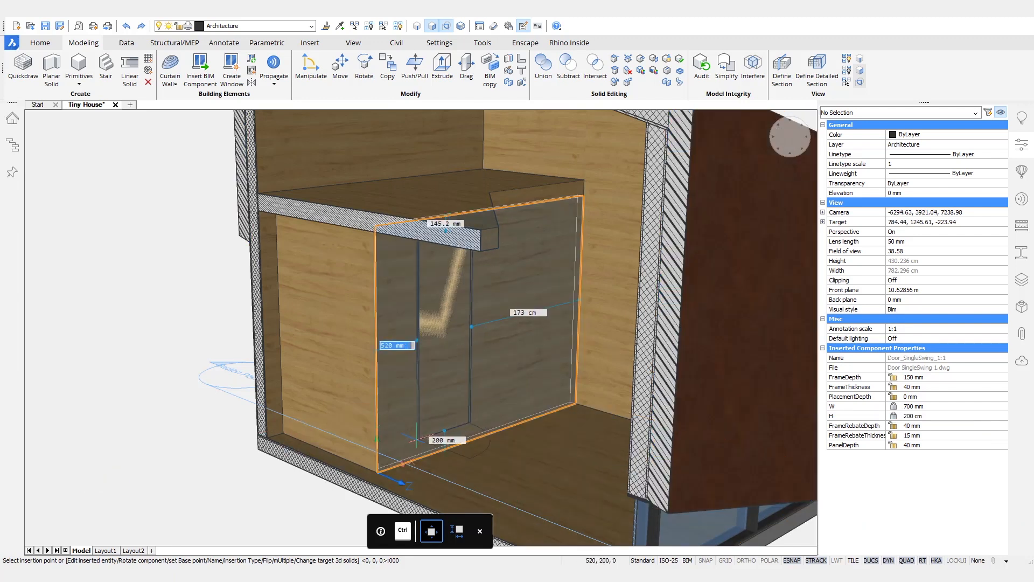
Step: Place the door in the partition wall at 350 mm along and 0 mm bottom offset
text(350)
key(Tab)
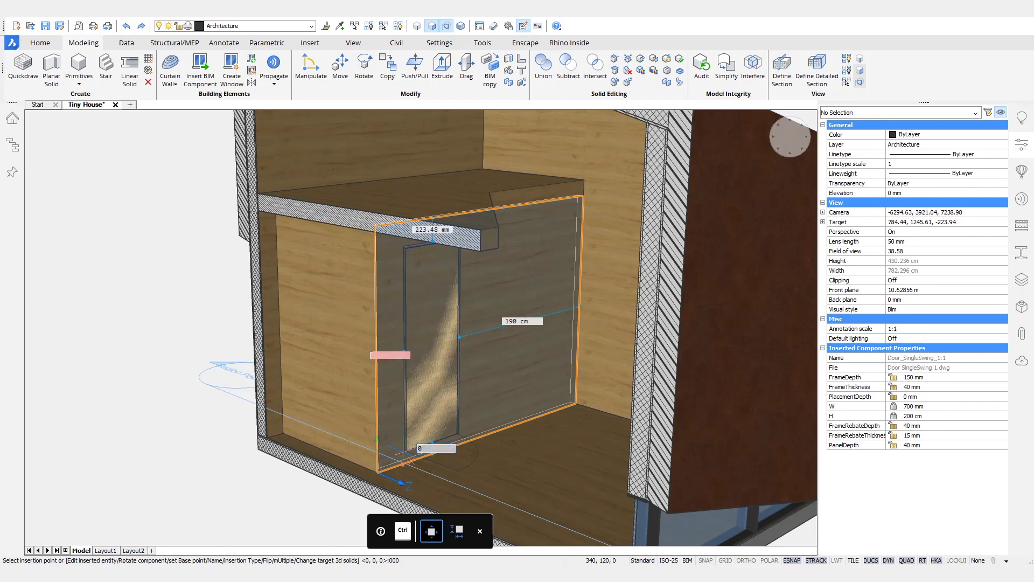
key(Tab)
key(Return)
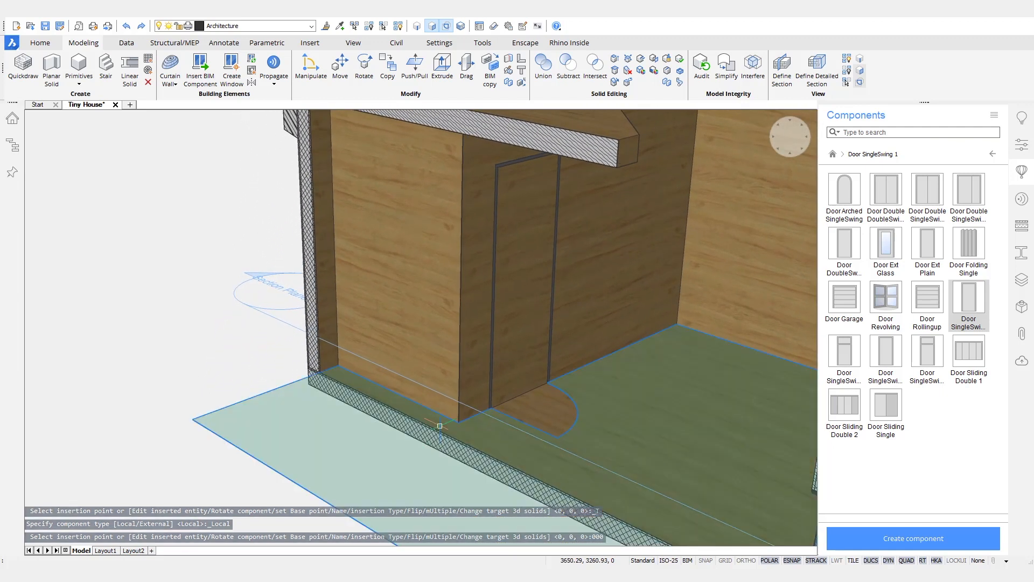
Step: Flip the door's swing direction and slide the section plane outward
mouse_move(561, 277)
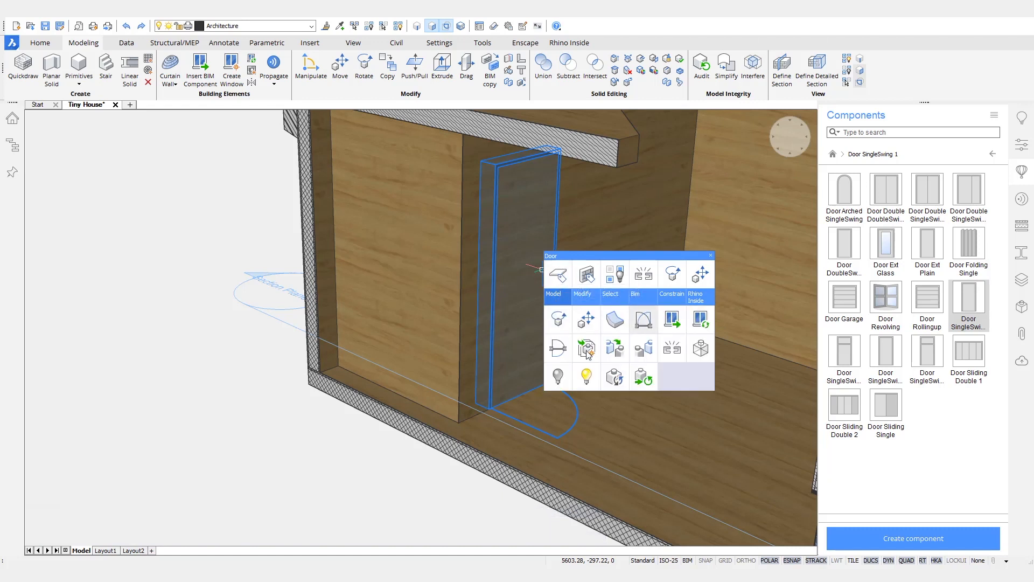
click(587, 350)
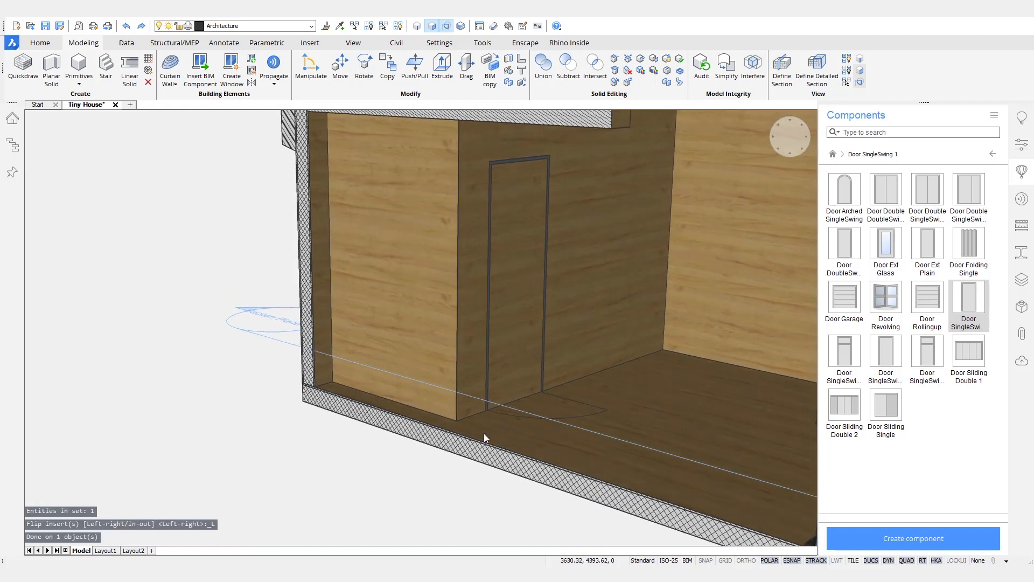
scroll(484, 433, down, 5)
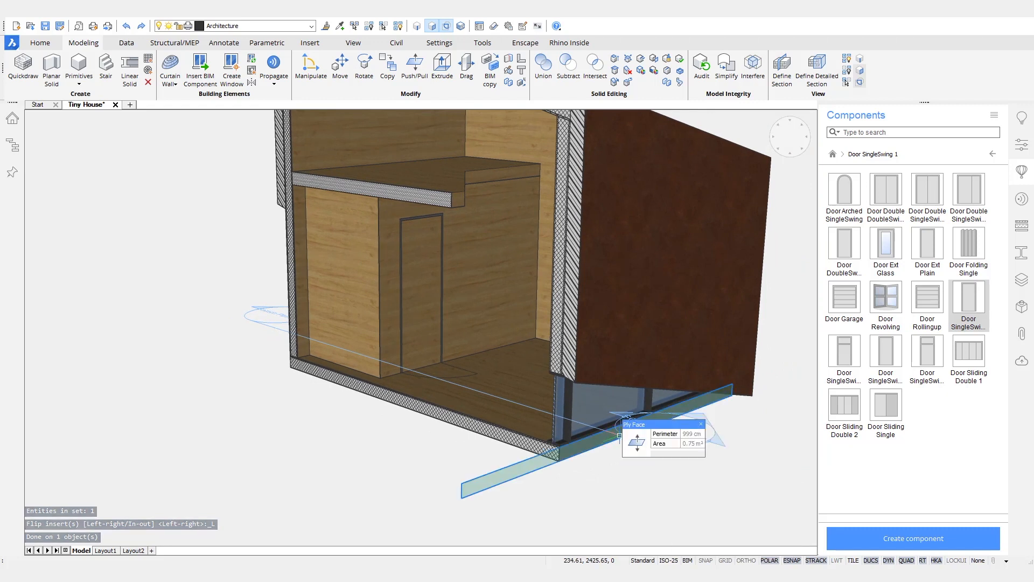
click(620, 435)
click(668, 431)
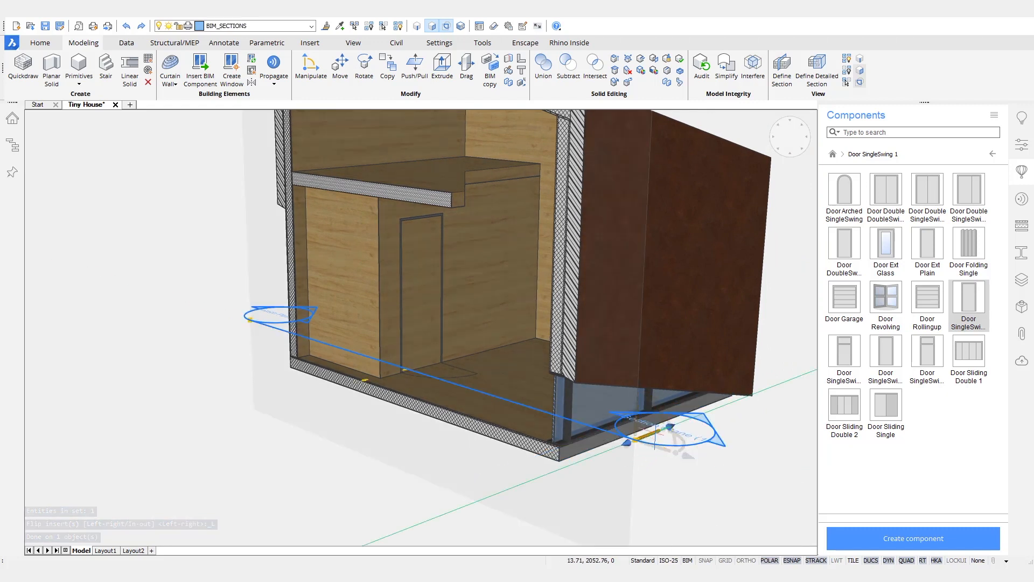
click(683, 489)
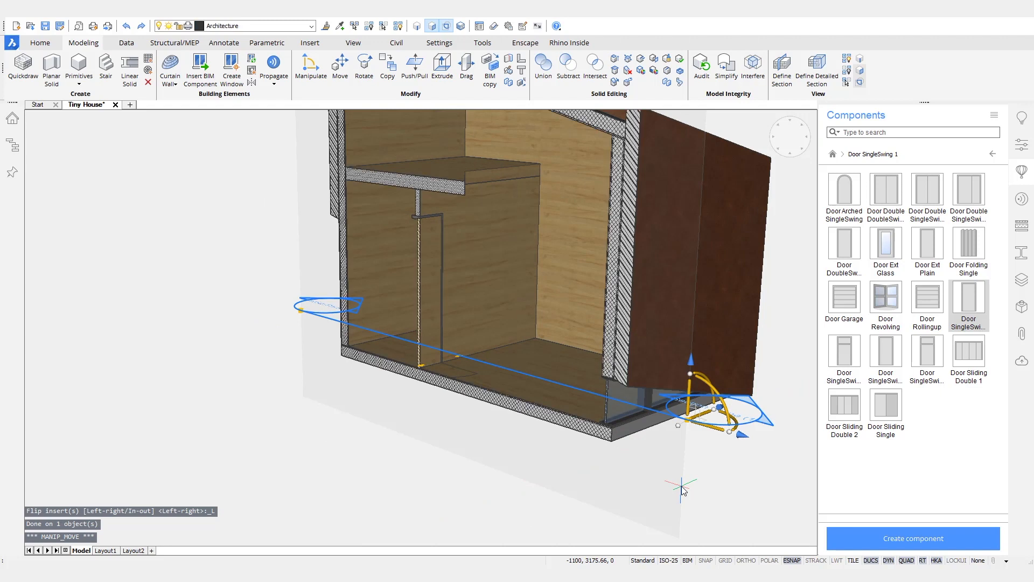
key(Escape)
scroll(421, 215, up, 5)
scroll(421, 215, up, 3)
shift+middle_drag(464, 245, 388, 233)
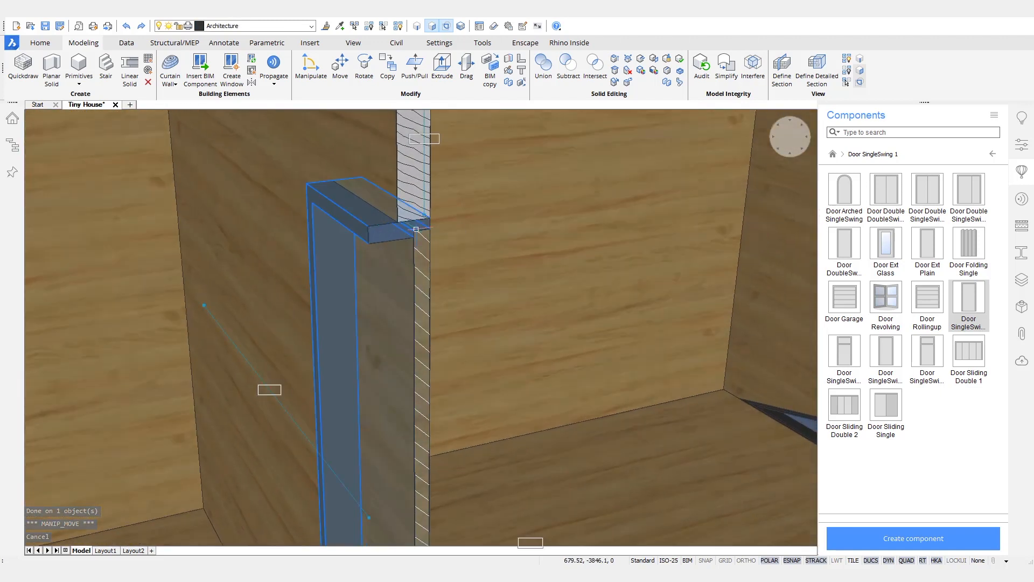
Step: Set the door's PlacementDepth to -10 mm and FrameRebateDepth to 60 mm
click(1030, 153)
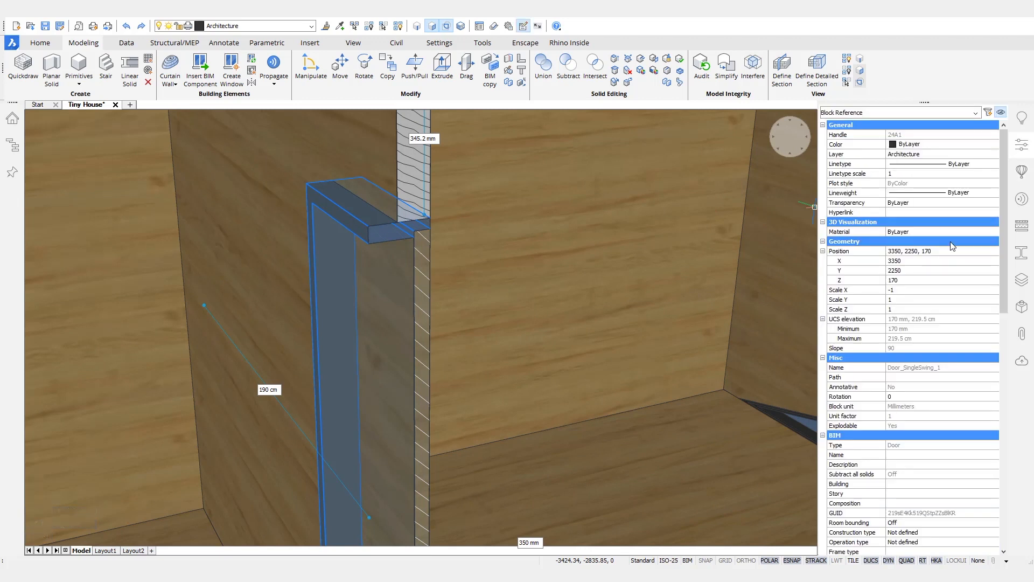
scroll(953, 246, down, 10)
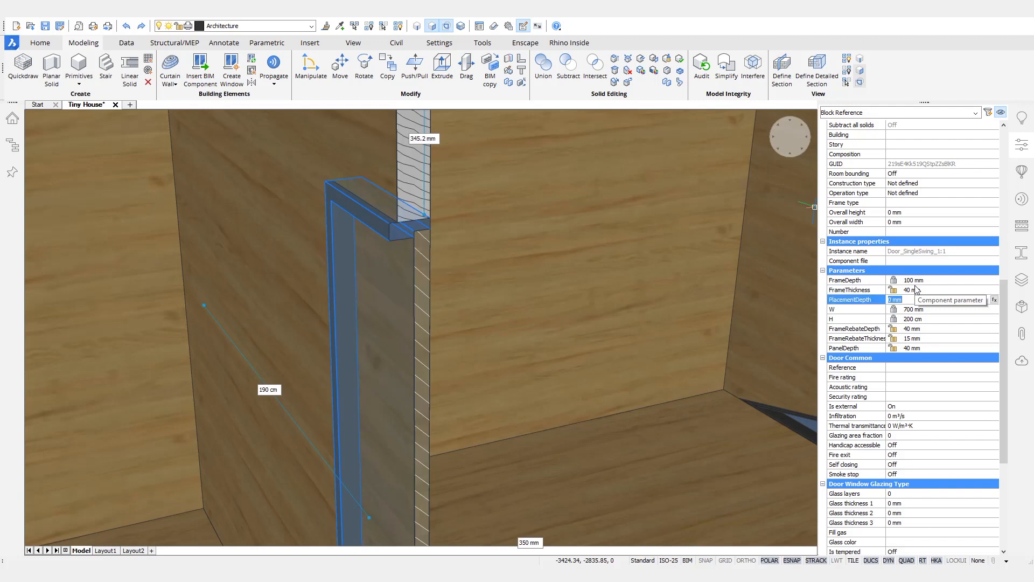
key(Tab)
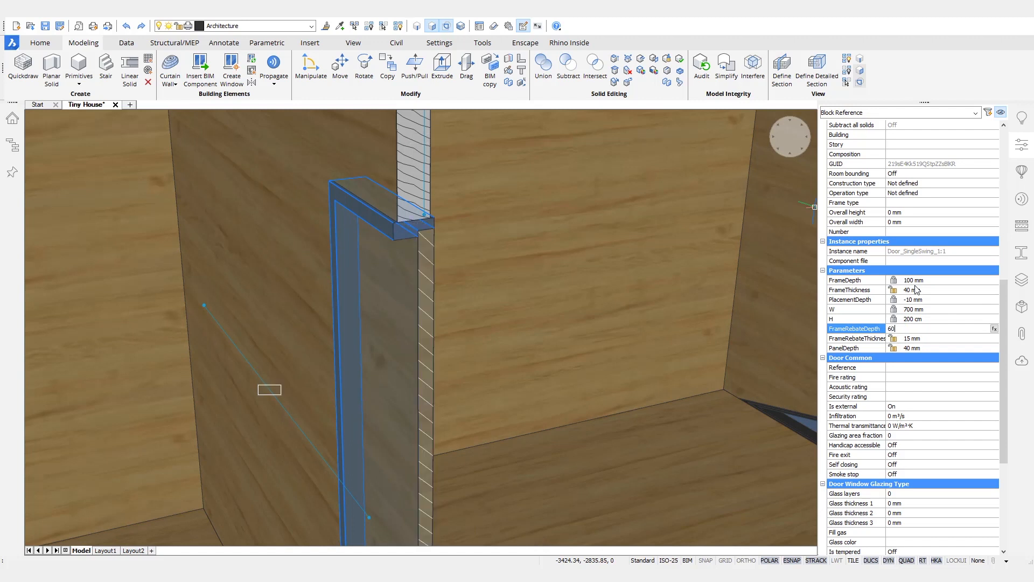
key(Tab)
key(Escape)
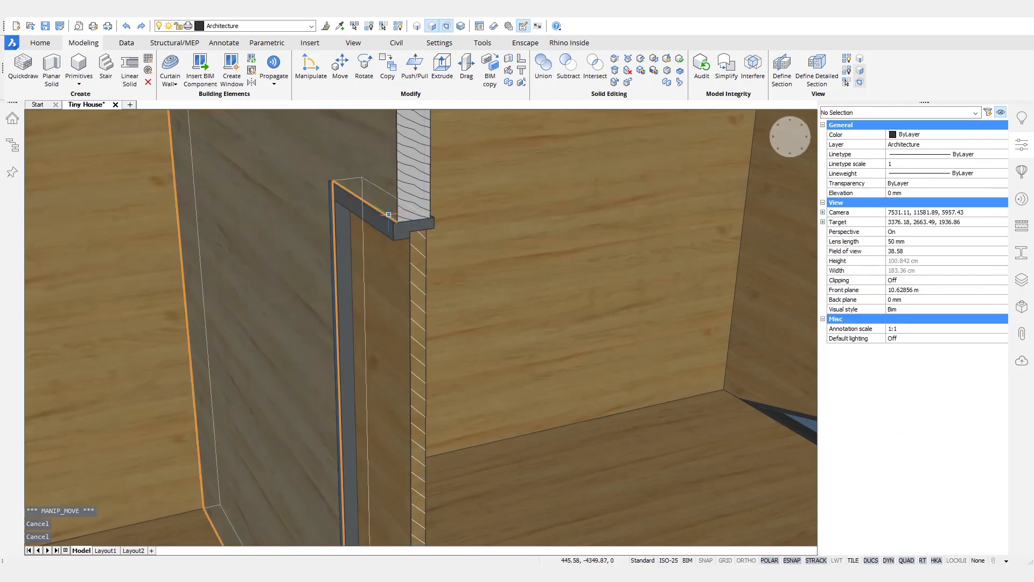
Step: Turn off the section cut so the whole tiny house shows uncut
scroll(396, 216, up, 3)
shift+middle_drag(375, 441, 318, 435)
scroll(445, 287, down, 7)
shift+middle_drag(445, 287, 372, 294)
scroll(473, 351, down, 4)
shift+middle_drag(473, 351, 450, 366)
double_click(489, 430)
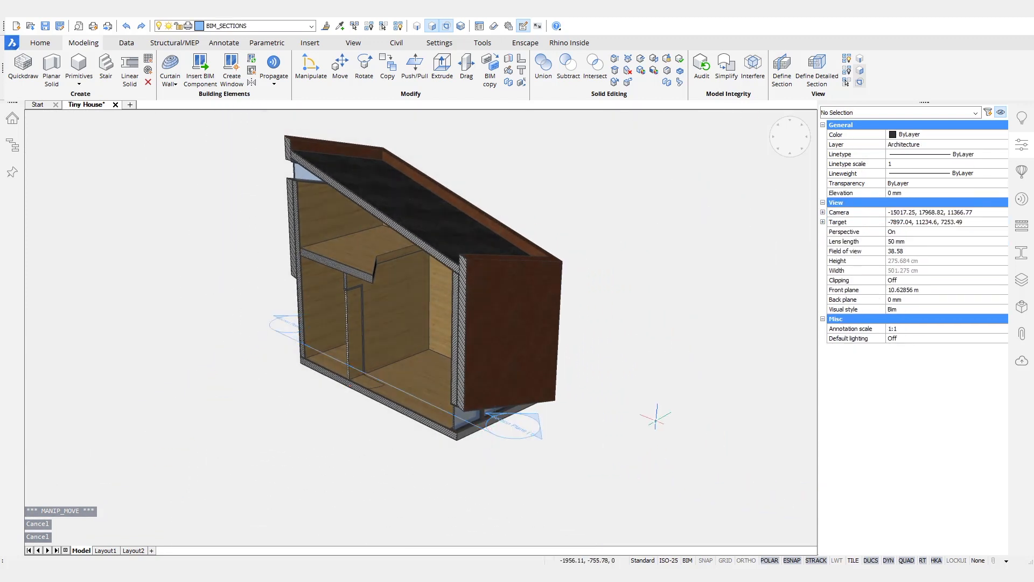
shift+middle_drag(664, 400, 664, 399)
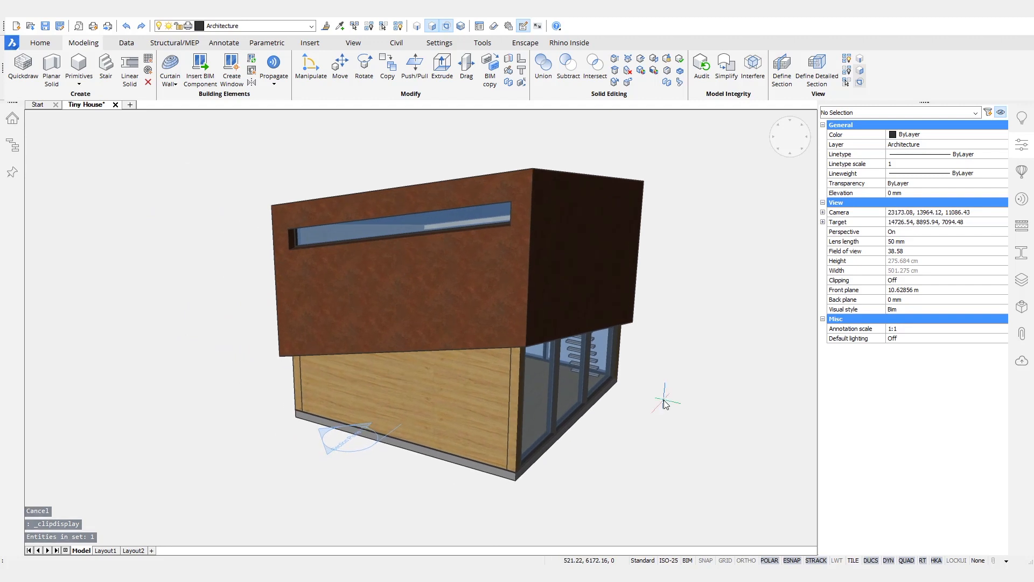
Step: Save the drawing and trial-place a Door SingleSwing at the base of the wood wall
key(ctrl+s)
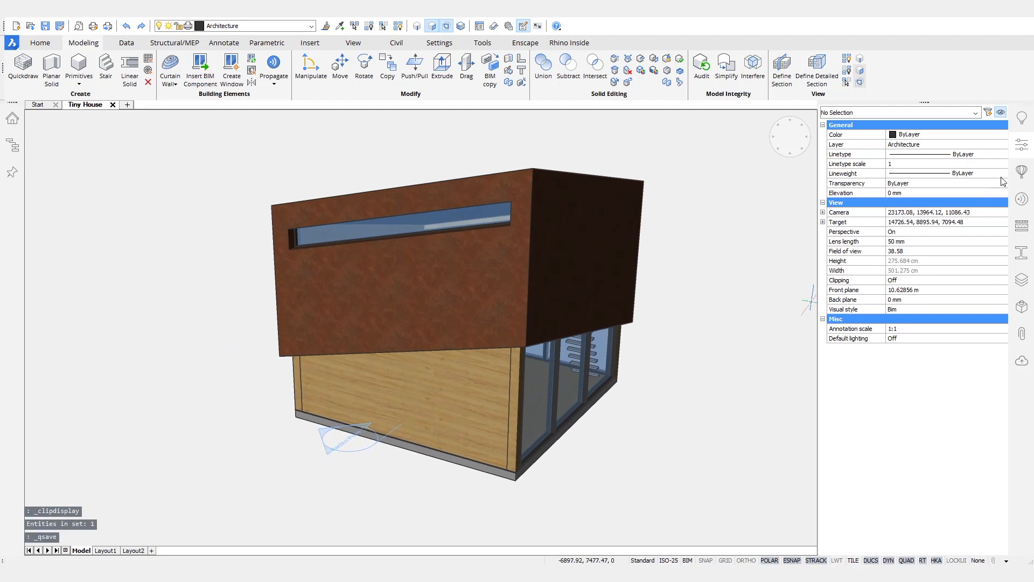
click(1022, 171)
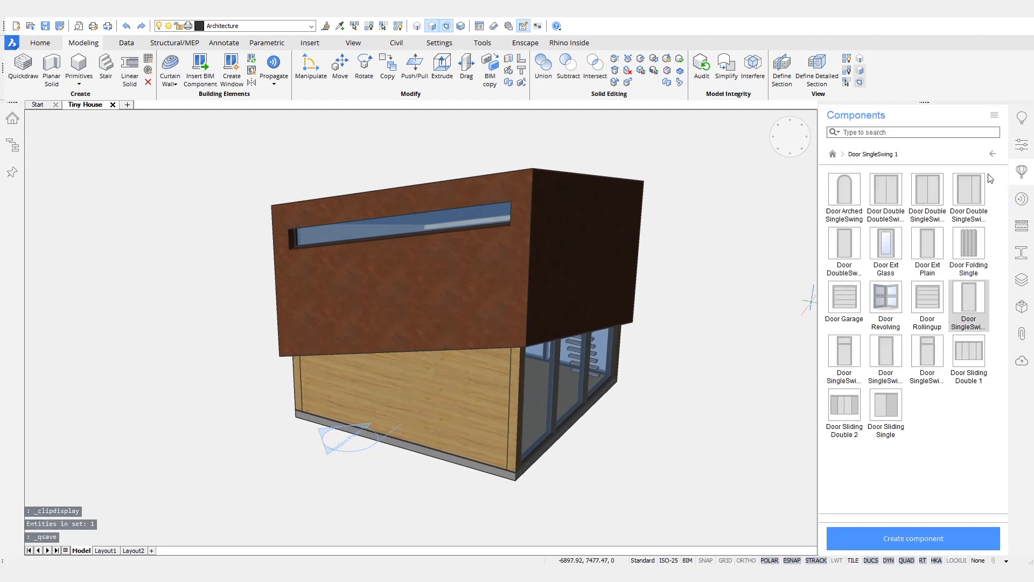
click(967, 306)
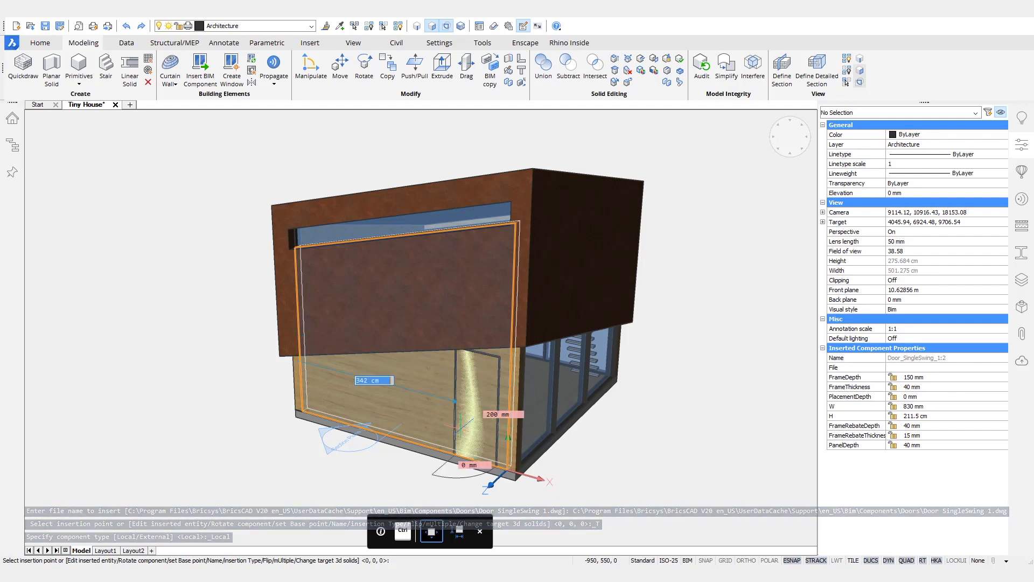
click(460, 454)
Step: Window-select the trial door and delete it, leaving the wood wall plain
scroll(482, 386, up, 4)
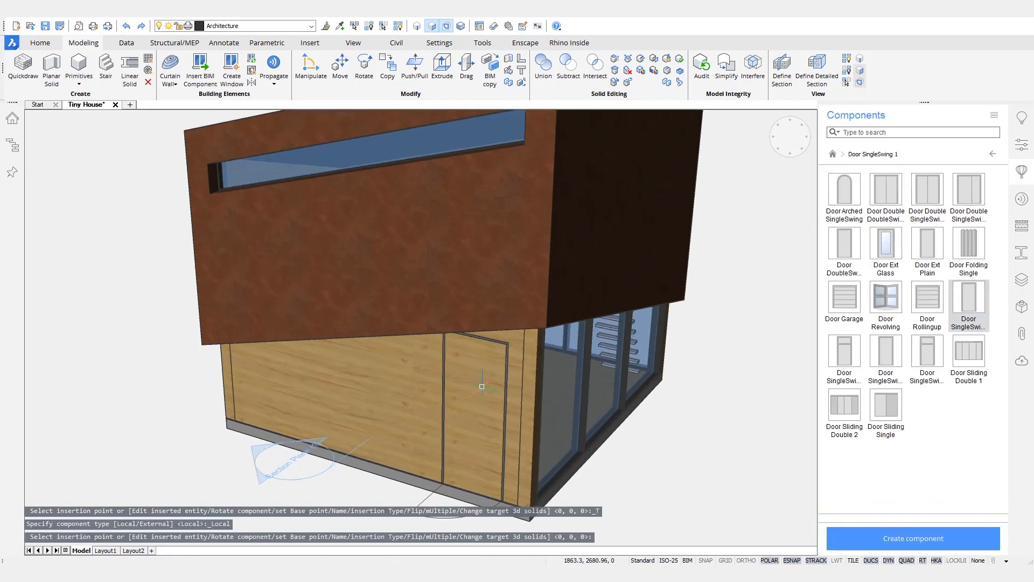
shift+middle_drag(690, 393, 636, 422)
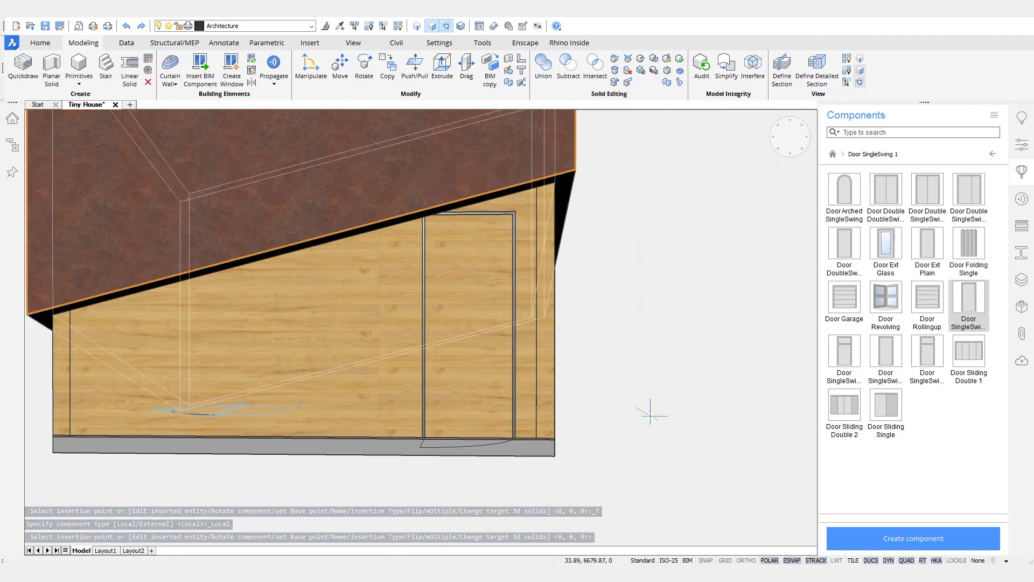
mouse_move(467, 475)
shift+middle_down()
mouse_move(464, 488)
mouse_move(451, 471)
shift+middle_up()
drag(451, 471, 422, 438)
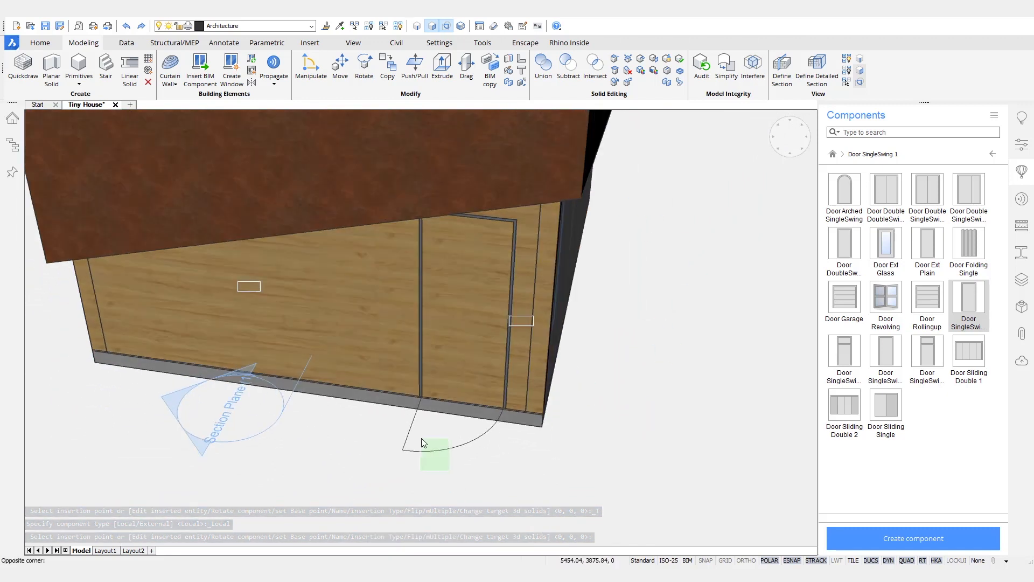
key(Delete)
mouse_move(576, 479)
shift+middle_down()
mouse_move(504, 468)
mouse_move(563, 469)
shift+middle_up()
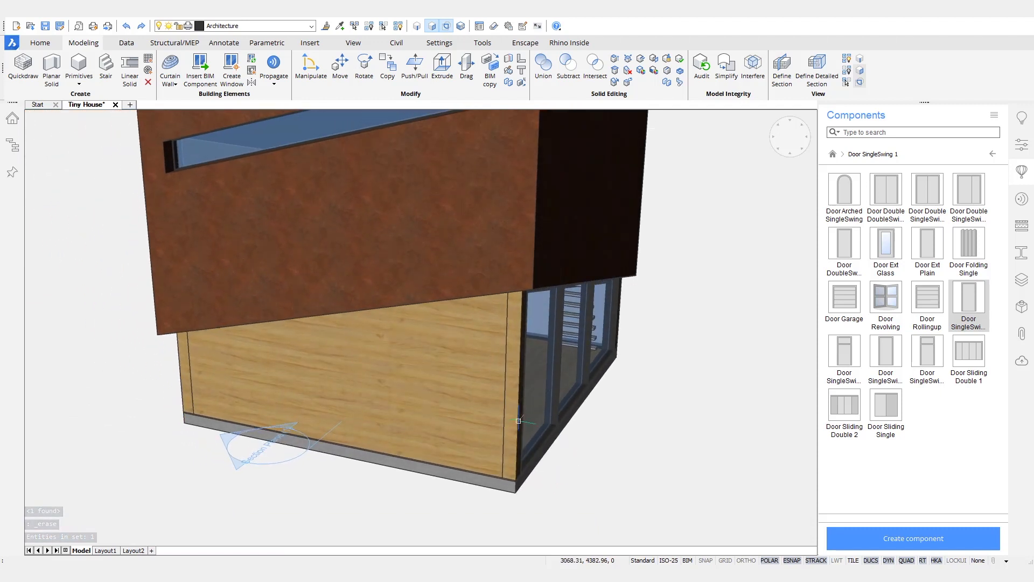
Step: Create Drawing3 through the New Wizard from the BIM-Window-metric.dwt template
click(12, 43)
click(39, 68)
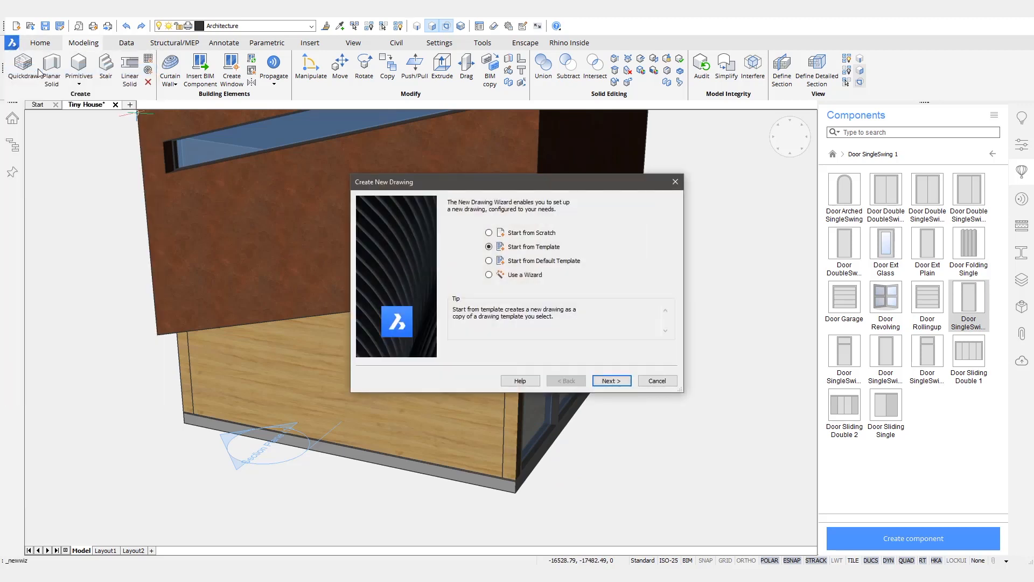
click(613, 381)
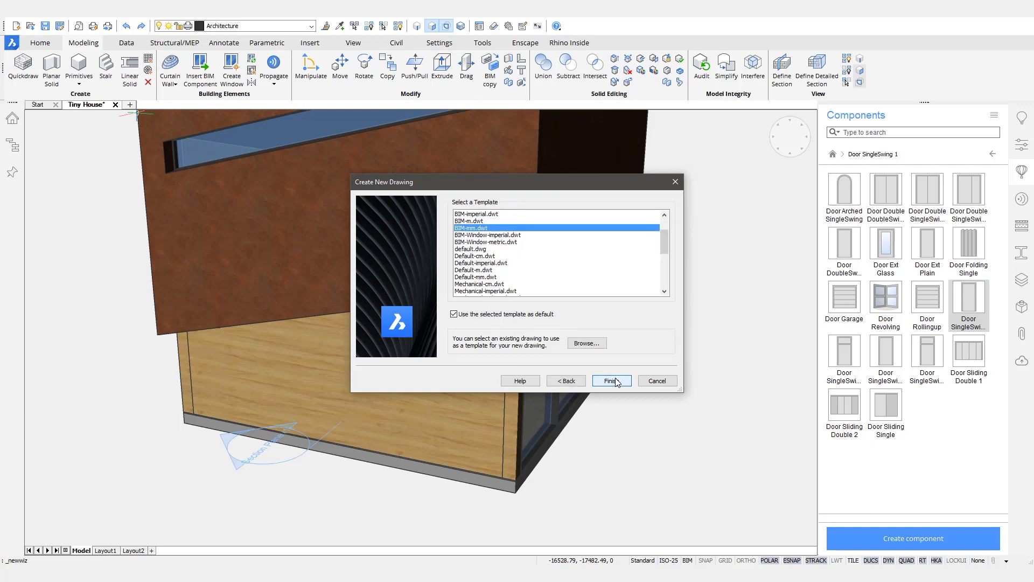
click(511, 243)
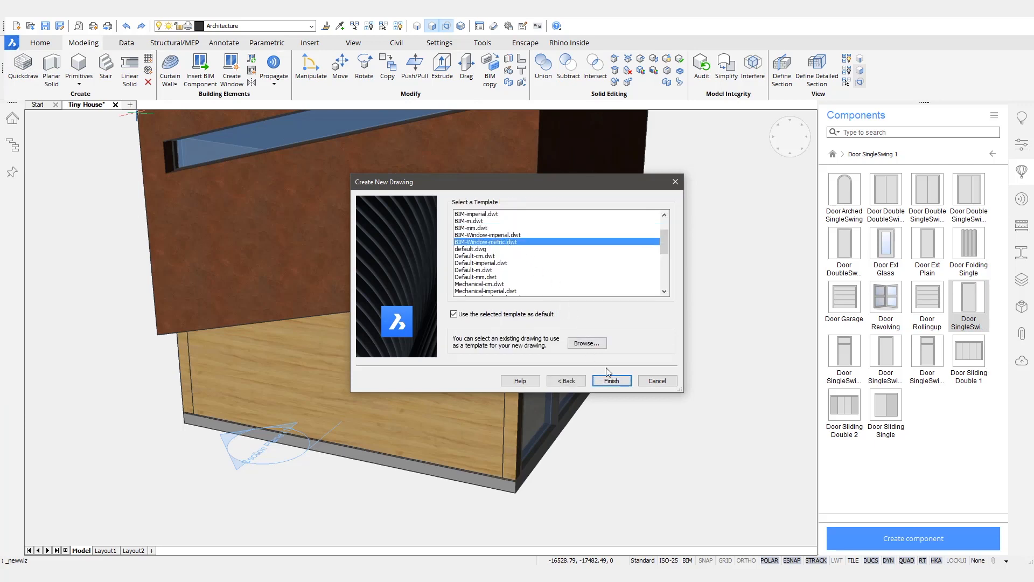
click(615, 381)
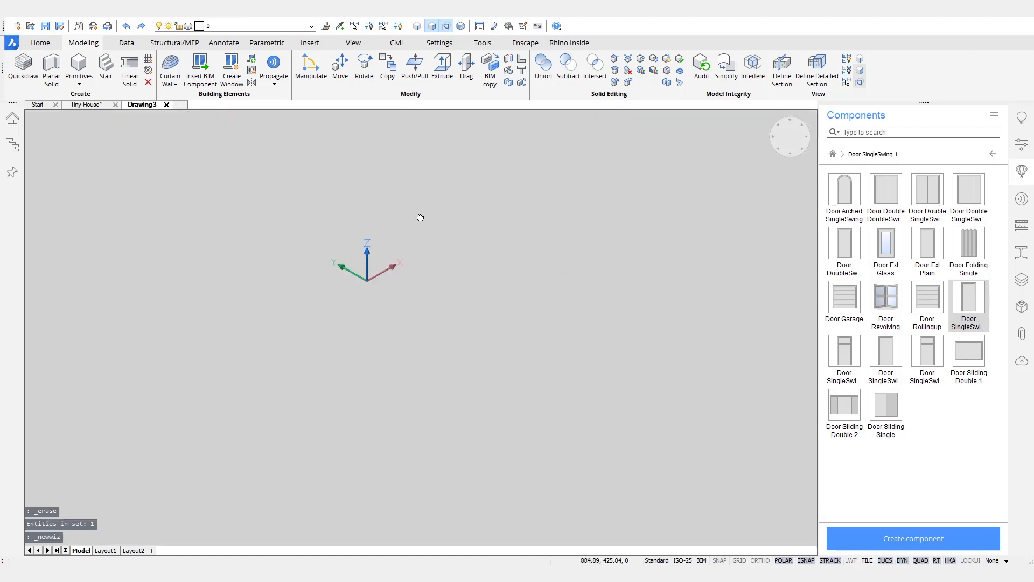
middle_drag(421, 218, 476, 331)
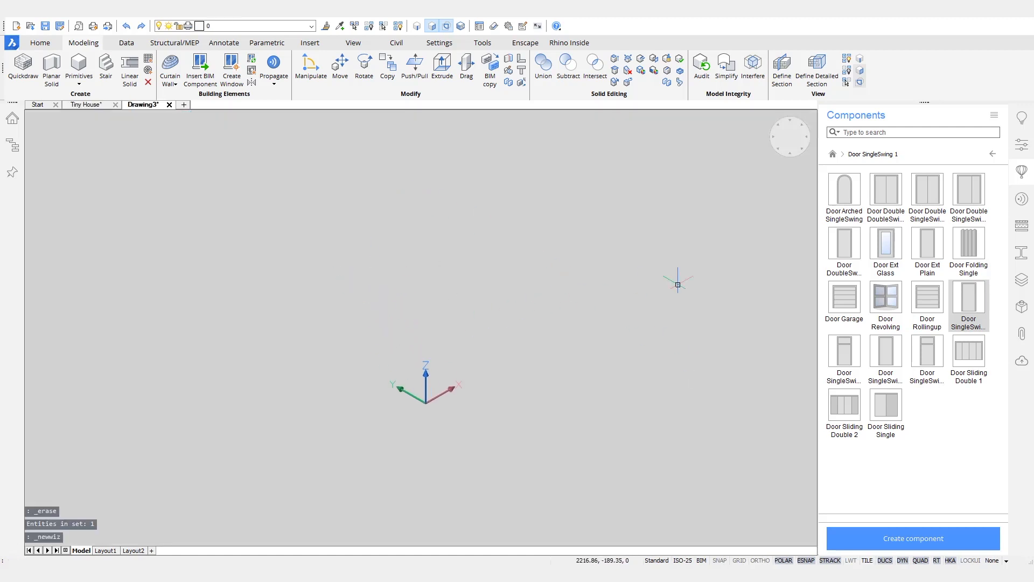
Step: Make BC_SUBTRACT the current layer and start a box with its corner at 0,0,0
click(1022, 279)
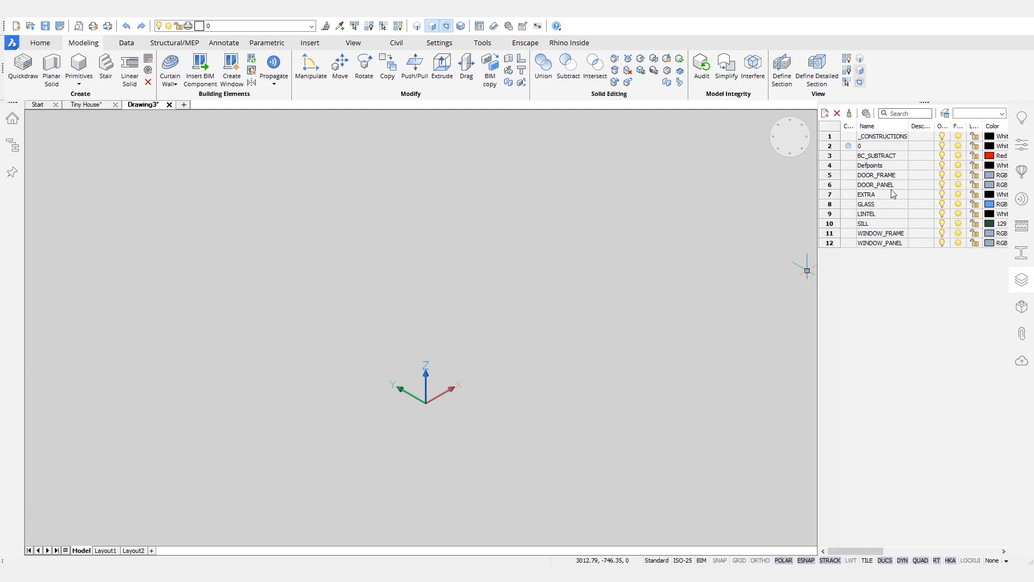
double_click(854, 156)
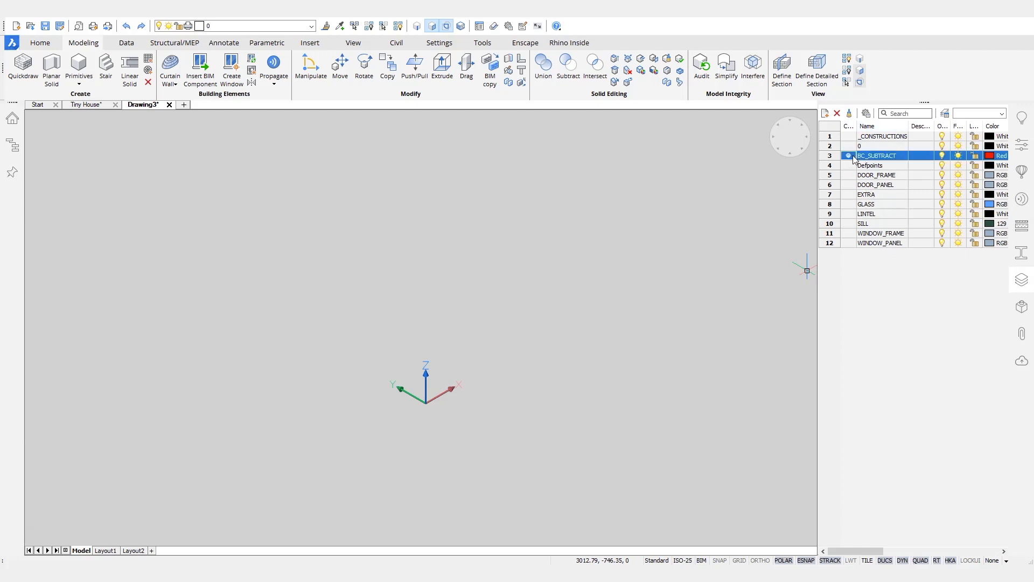
right_click(507, 260)
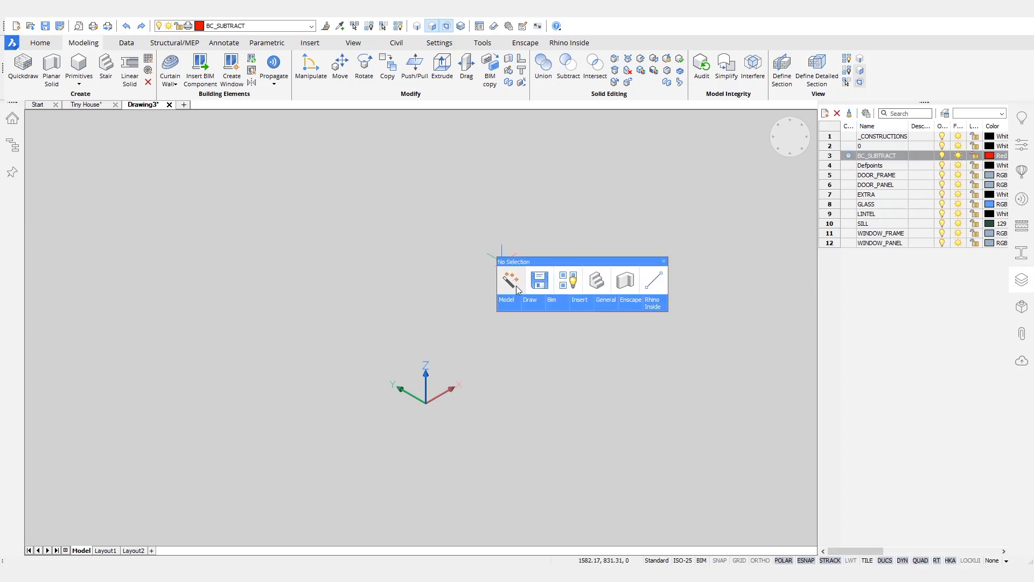
mouse_move(517, 290)
click(537, 327)
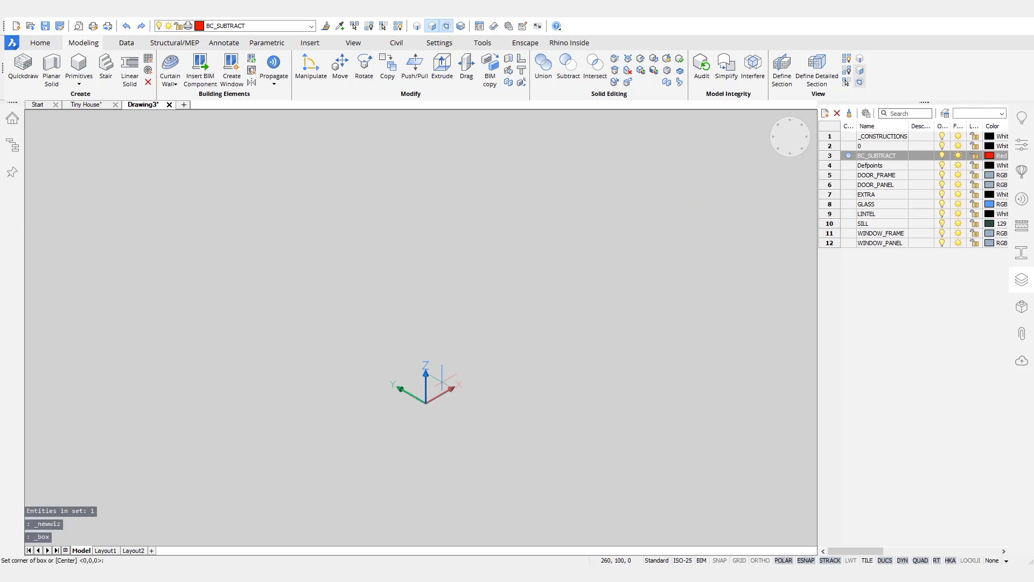
text(0,0,0)
key(Return)
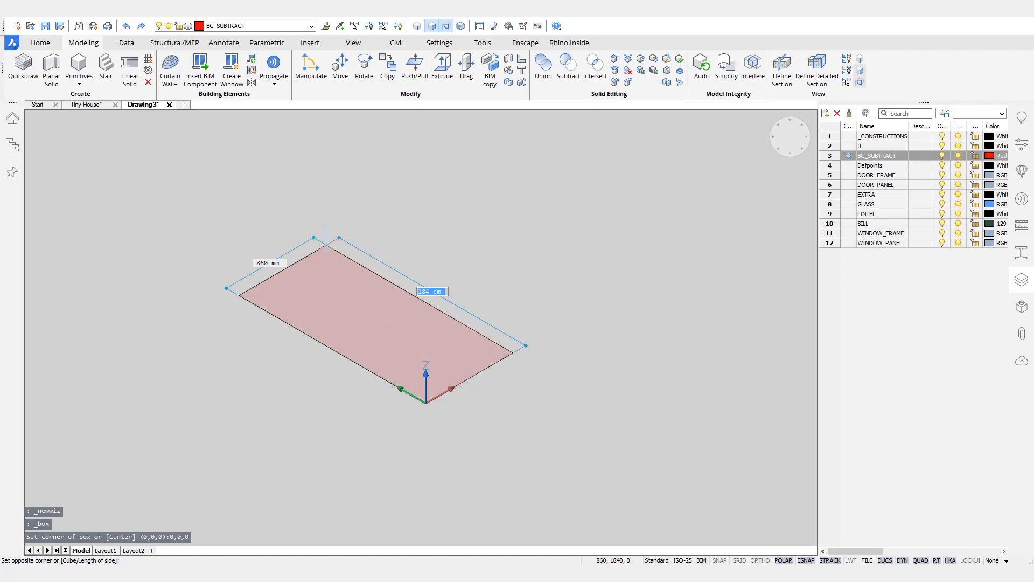
Step: Give the box length 2000, width 800 and height 500
text(2000)
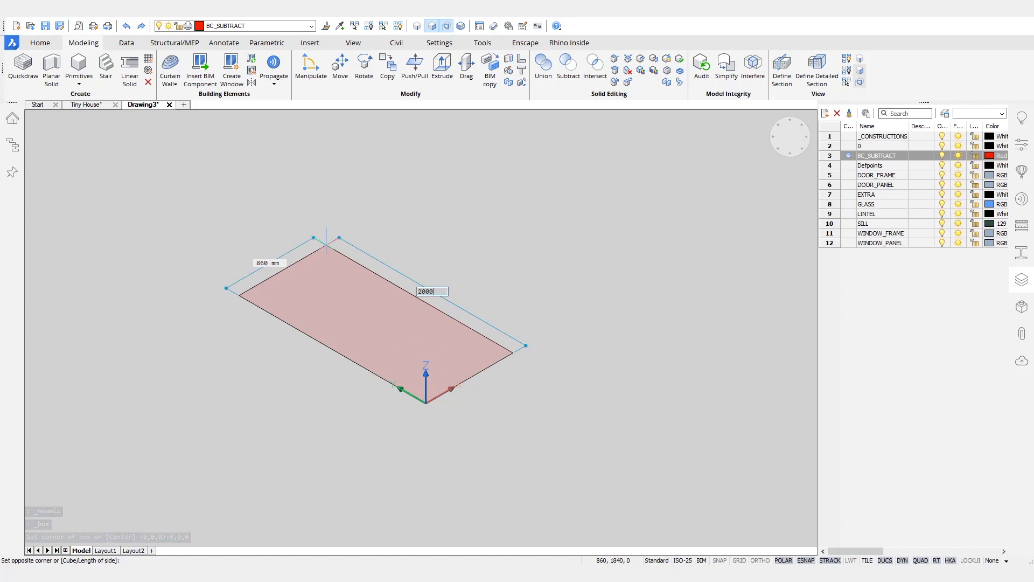
key(Tab)
key(Tab)
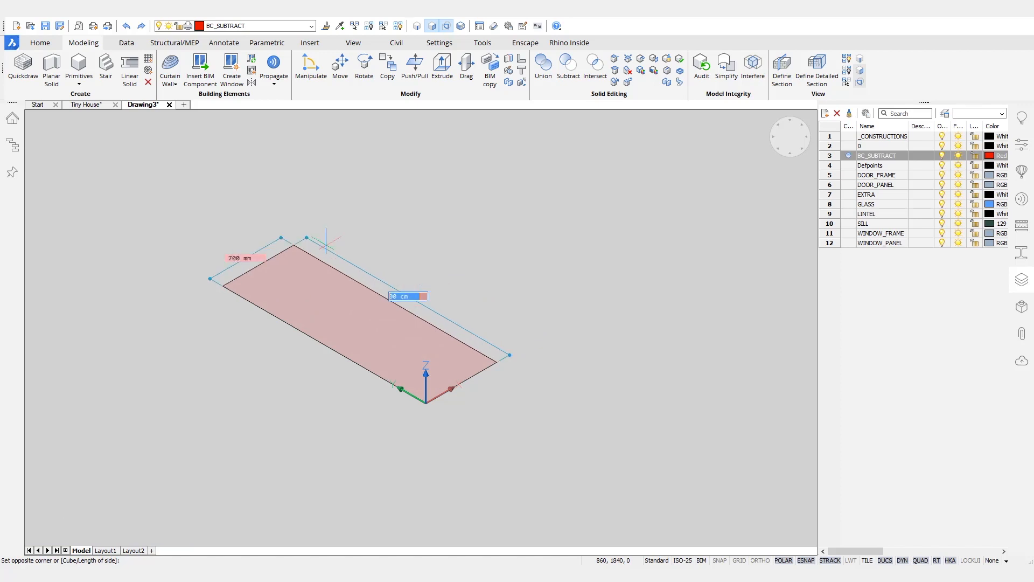
key(Tab)
text(800)
key(Tab)
key(Return)
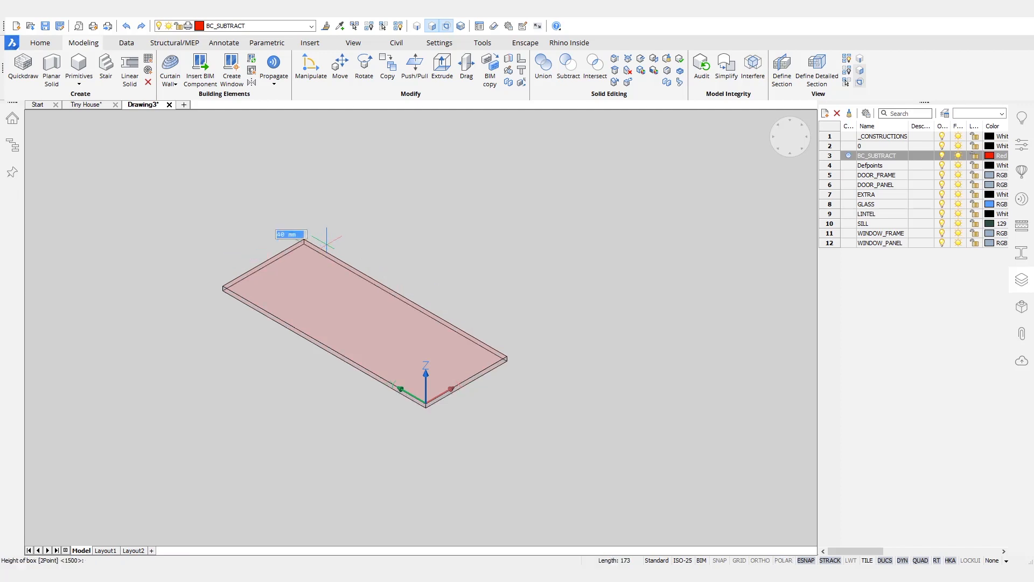
text(500)
key(Return)
Step: Rotate the box's end face so its top slants
middle_drag(598, 264, 506, 423)
click(507, 425)
drag(613, 428, 634, 202)
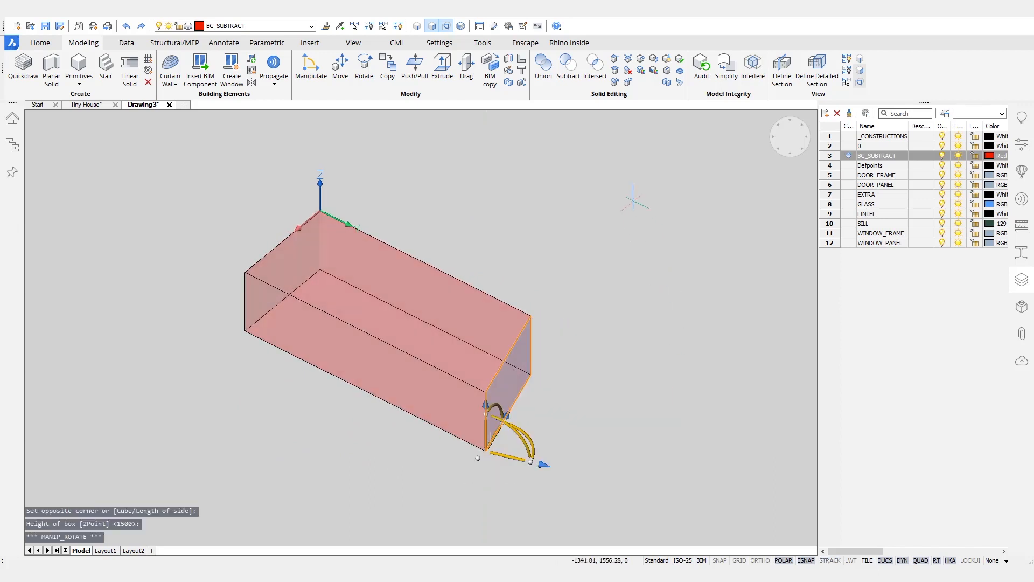
key(Escape)
shift+middle_drag(669, 297, 583, 318)
Step: Make DOOR_FRAME current, offset the top face outline inward and stretch its front edge onto the box edge
click(849, 175)
shift+middle_drag(697, 286, 695, 267)
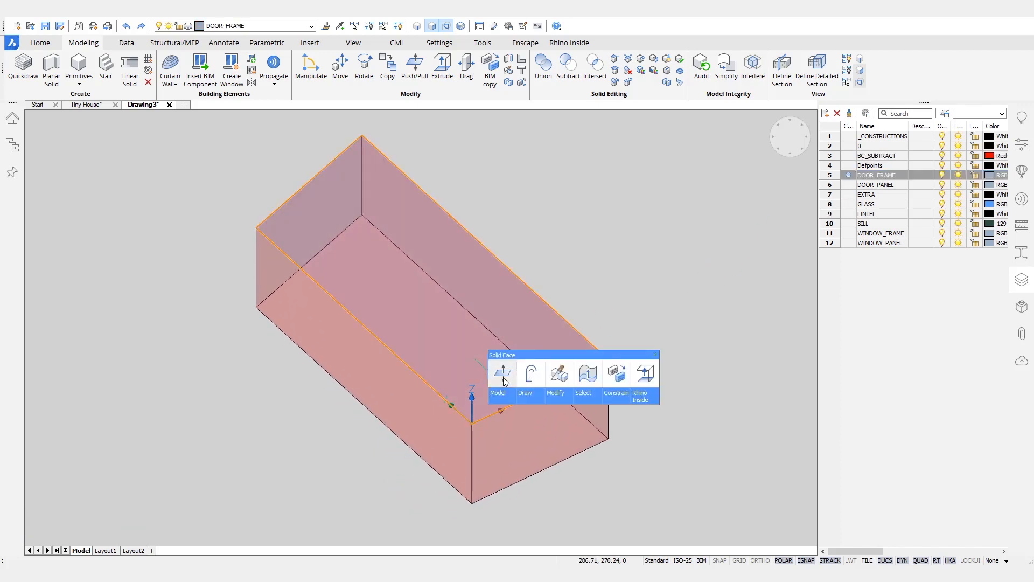
click(560, 346)
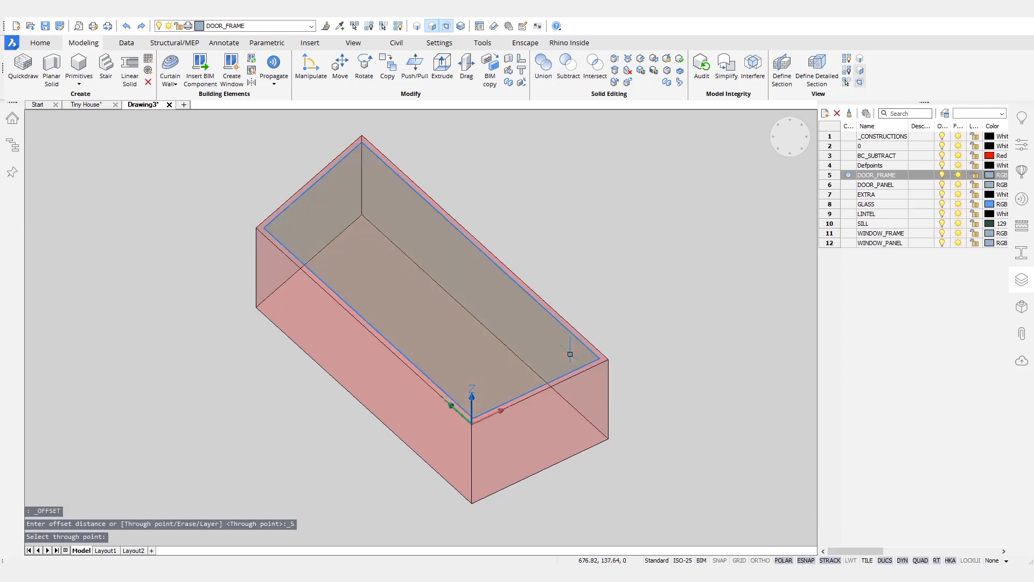
scroll(544, 393, up, 3)
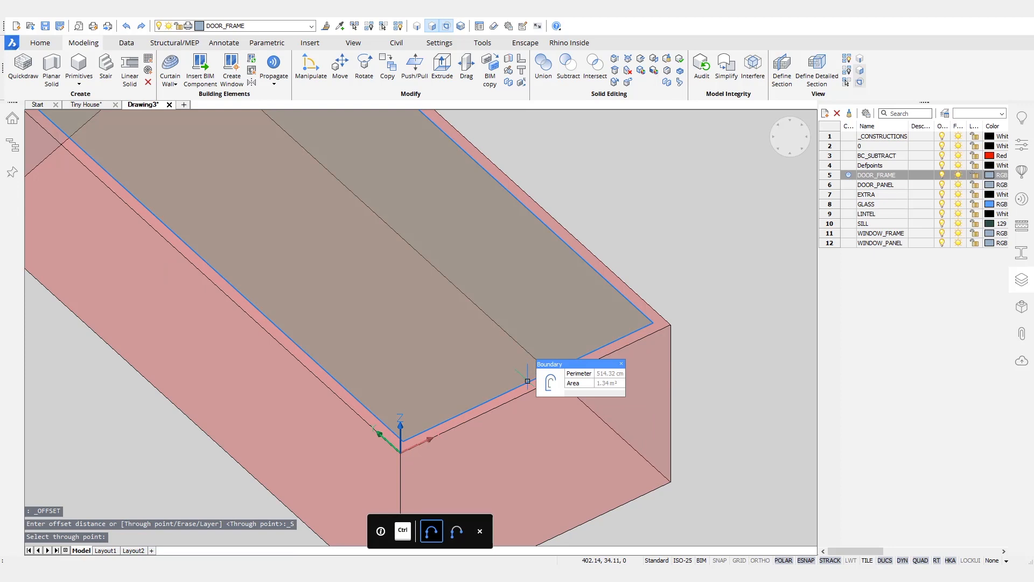
click(526, 383)
click(527, 381)
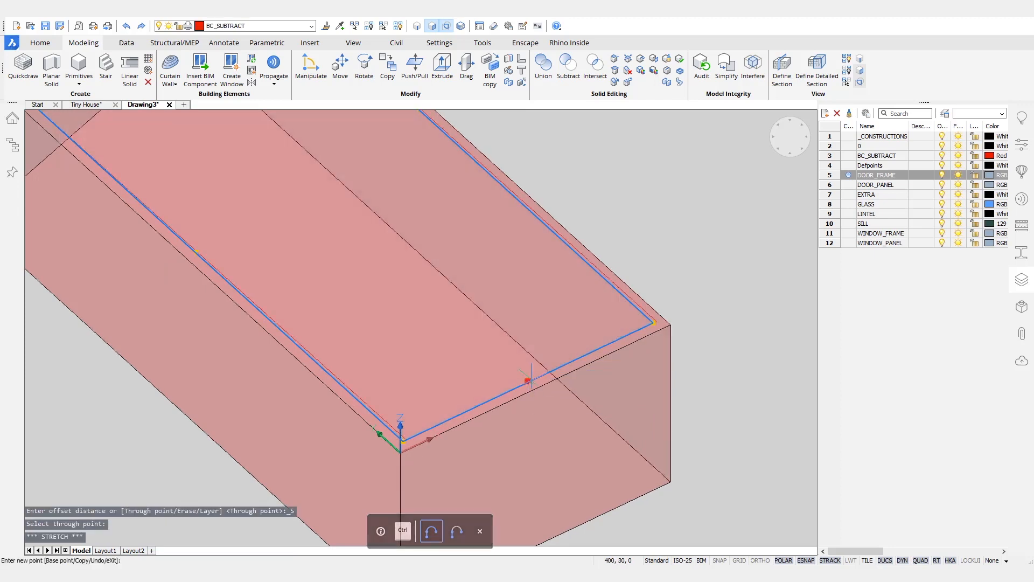
click(538, 389)
key(Escape)
scroll(693, 242, down, 1)
middle_drag(693, 242, 667, 274)
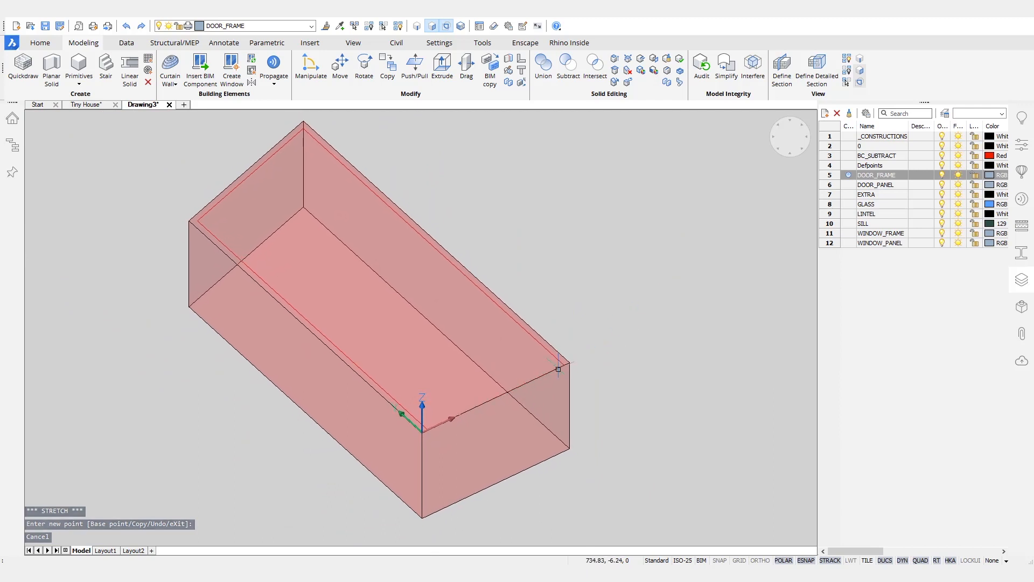
scroll(559, 369, up, 4)
Step: Extrude the ring between the outlines as a new solid to form the frame
mouse_move(588, 348)
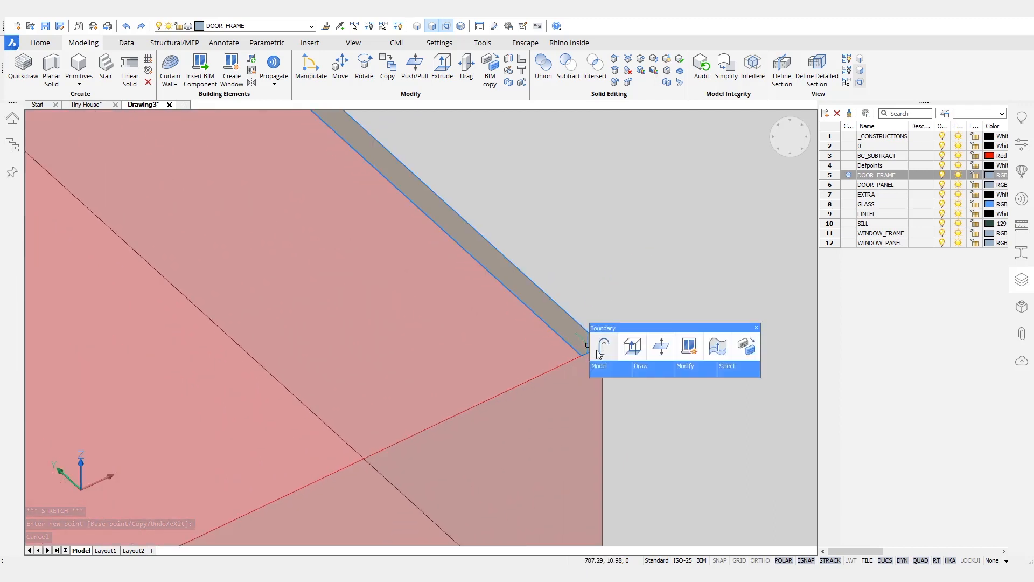
click(632, 347)
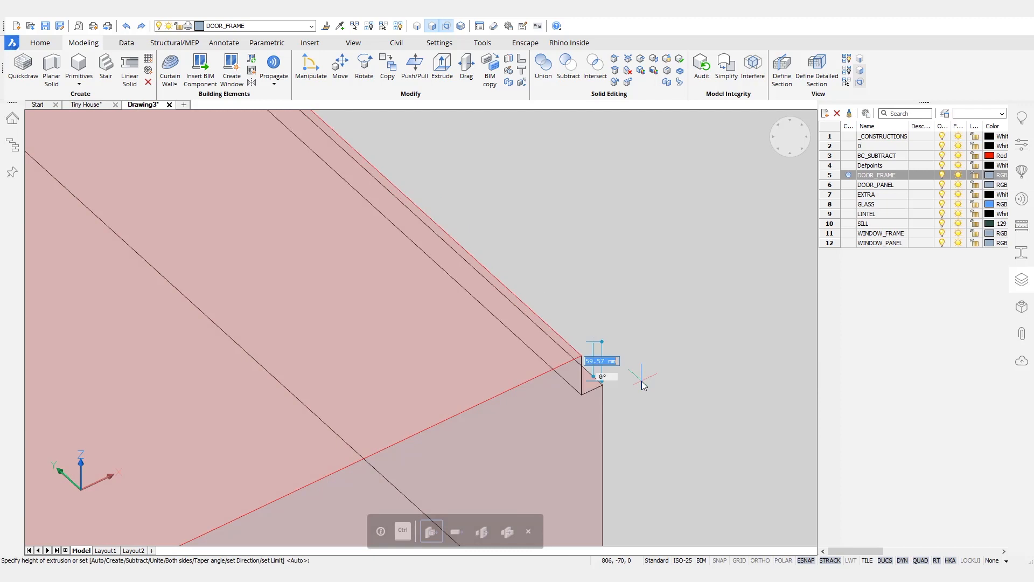
key(ctrl)
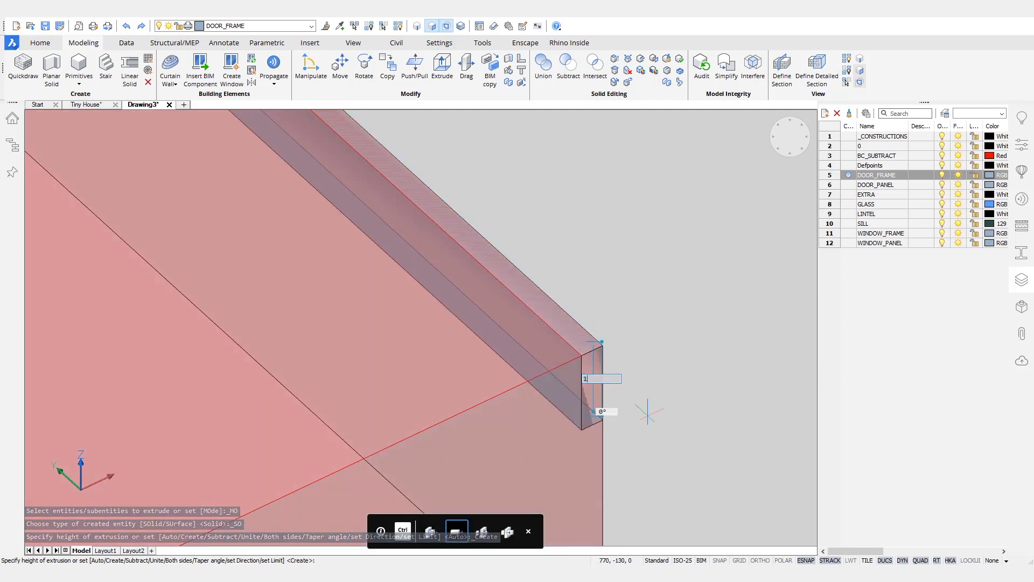
key(Escape)
scroll(633, 340, down, 2)
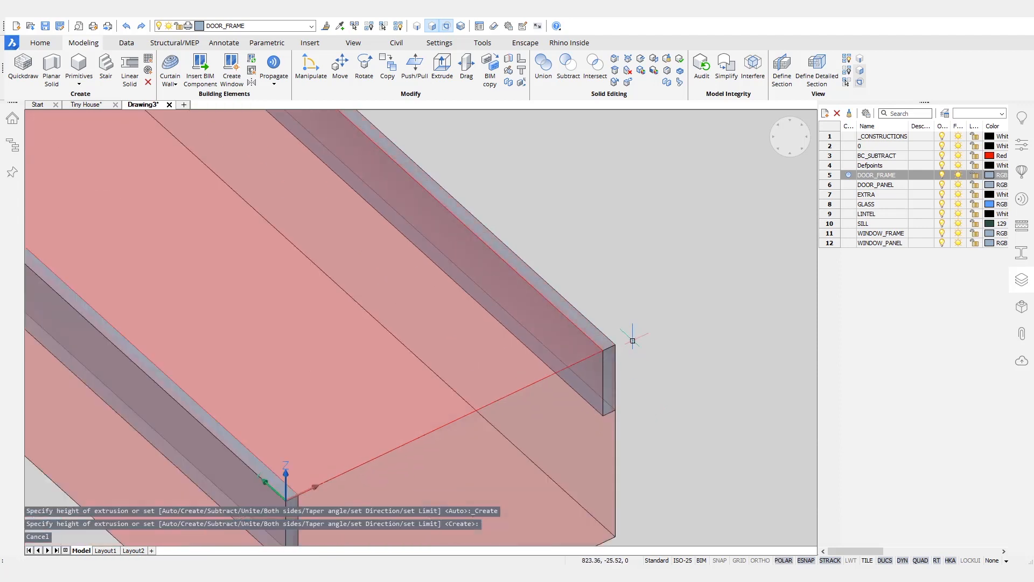
scroll(633, 341, down, 3)
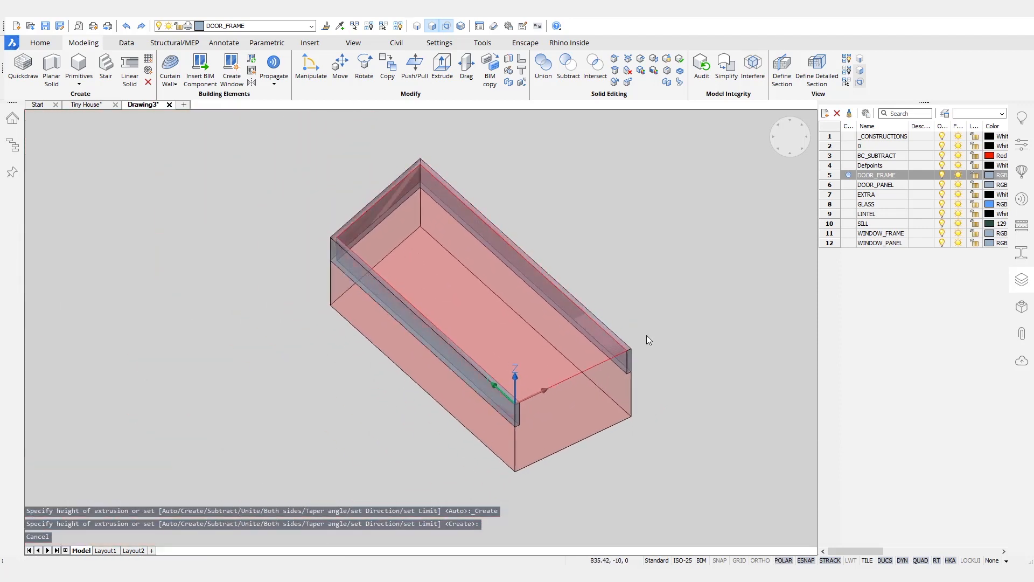
Step: Hide the pink box, make DOOR_PANEL current and extrude the inner area into a panel
click(596, 411)
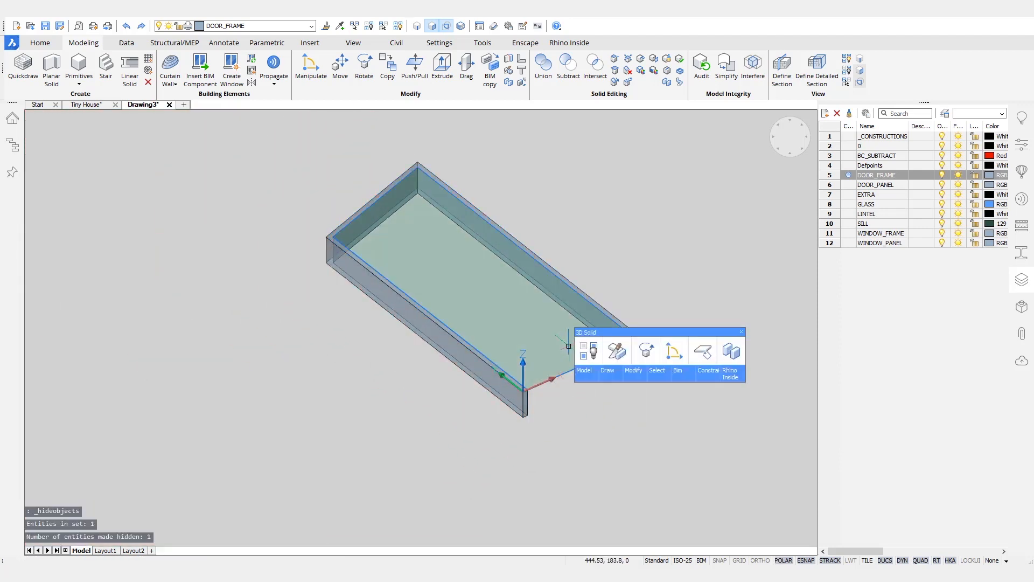
click(849, 185)
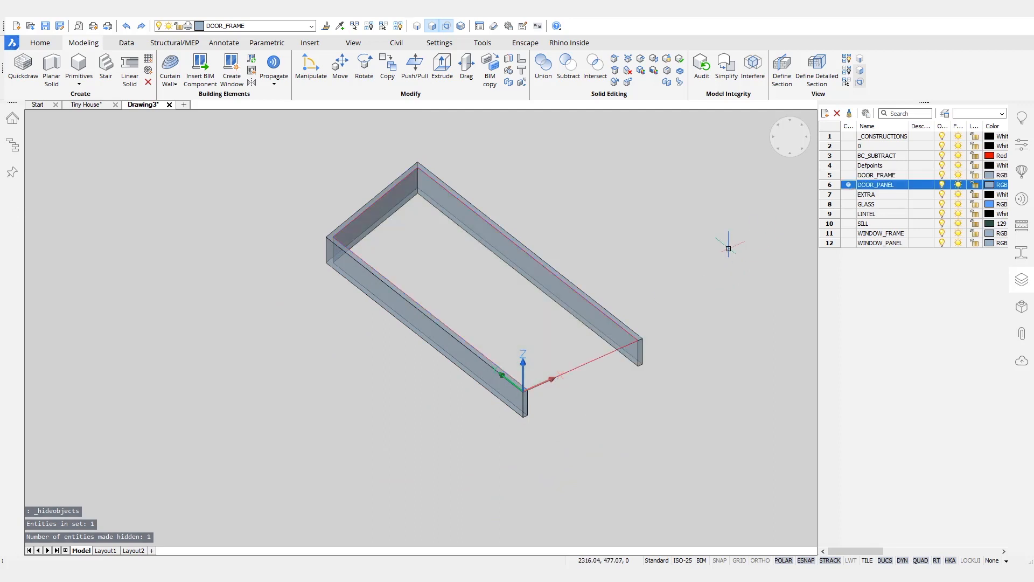
mouse_move(561, 337)
click(711, 345)
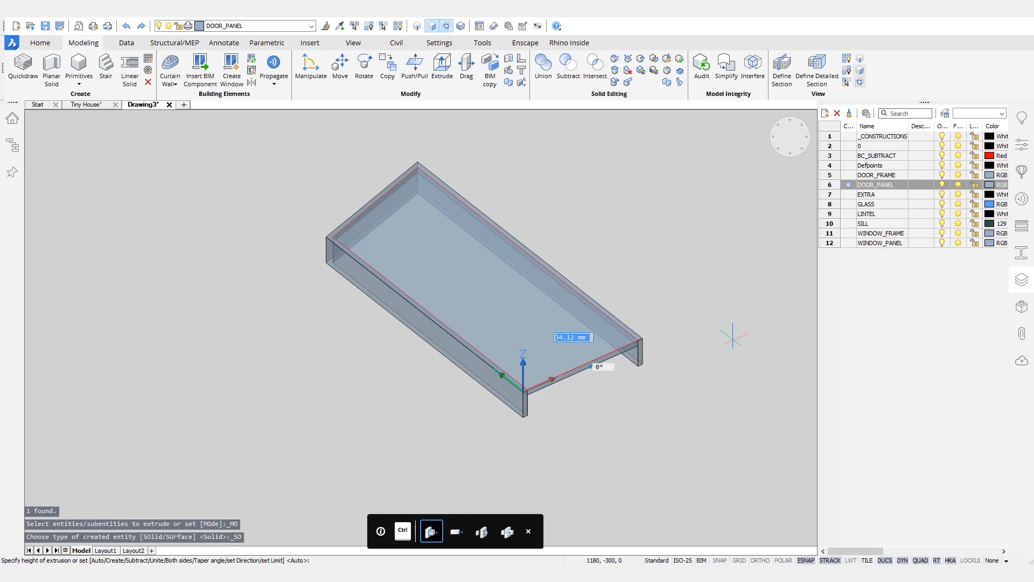
scroll(539, 350, up, 3)
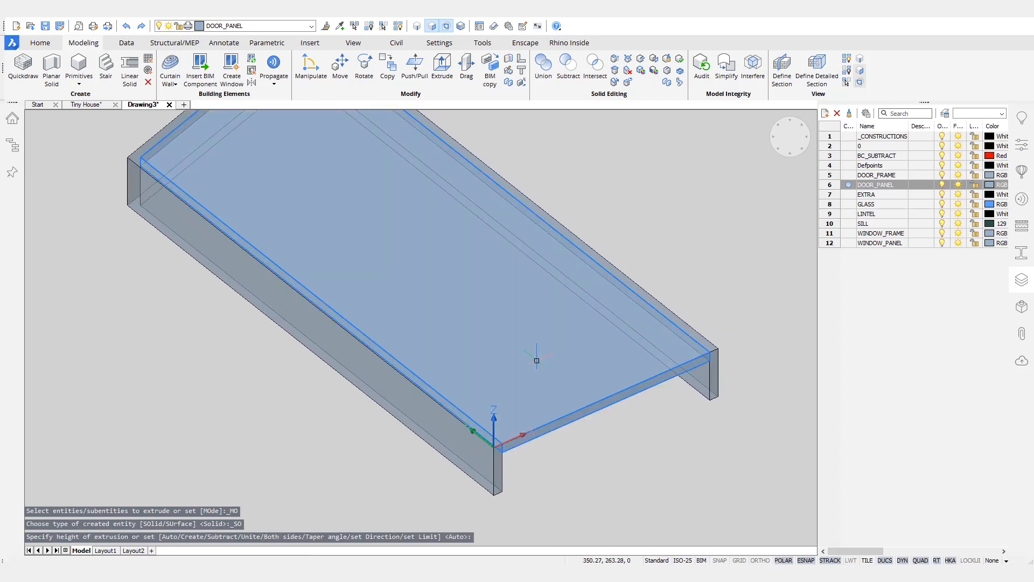
Step: Move the door panel down 32 mm
click(538, 363)
middle_drag(580, 509, 497, 460)
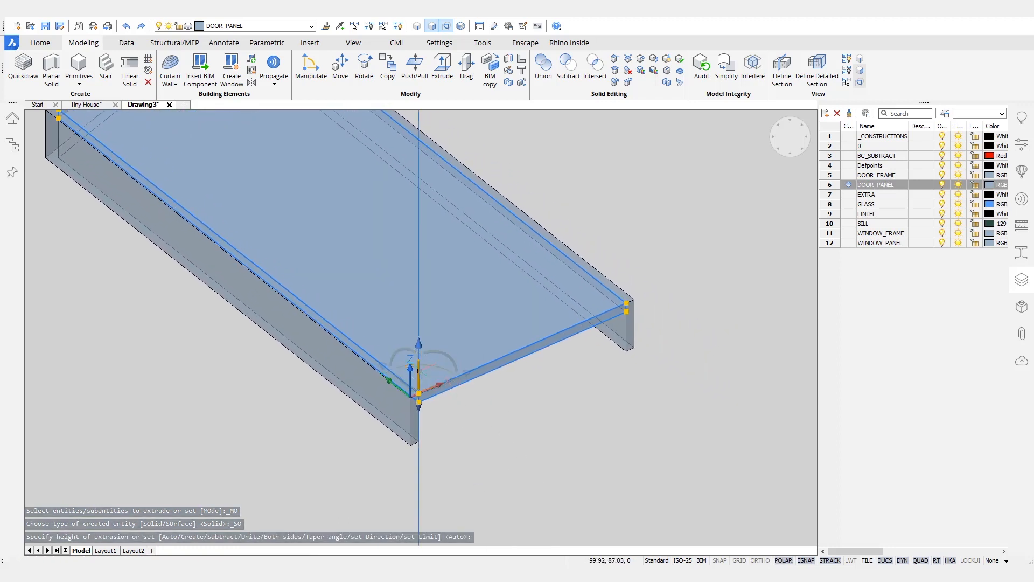
click(419, 371)
text(32)
key(Return)
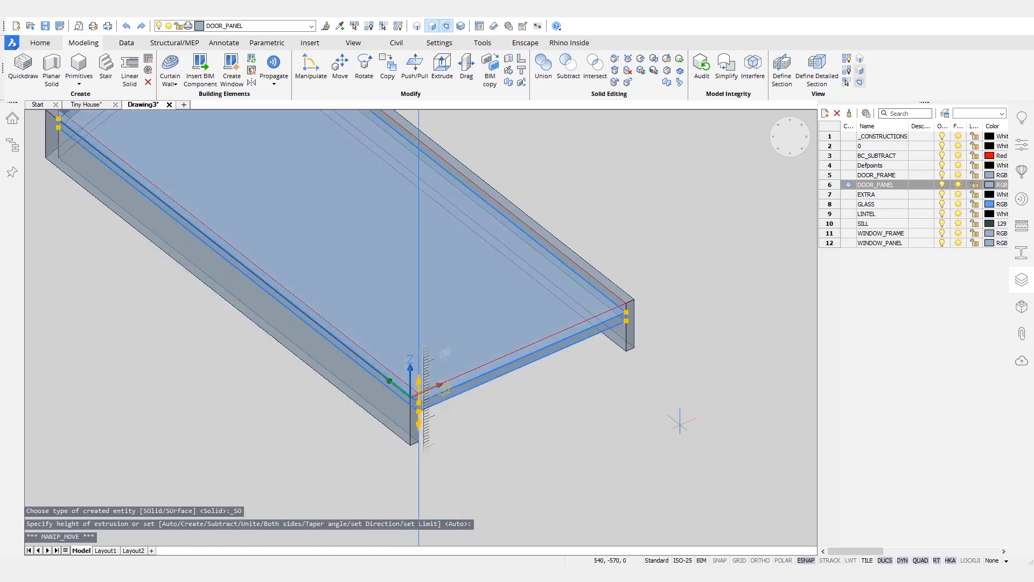
key(Escape)
Step: Delete the leftover outline and bring the pink box back into view
click(567, 330)
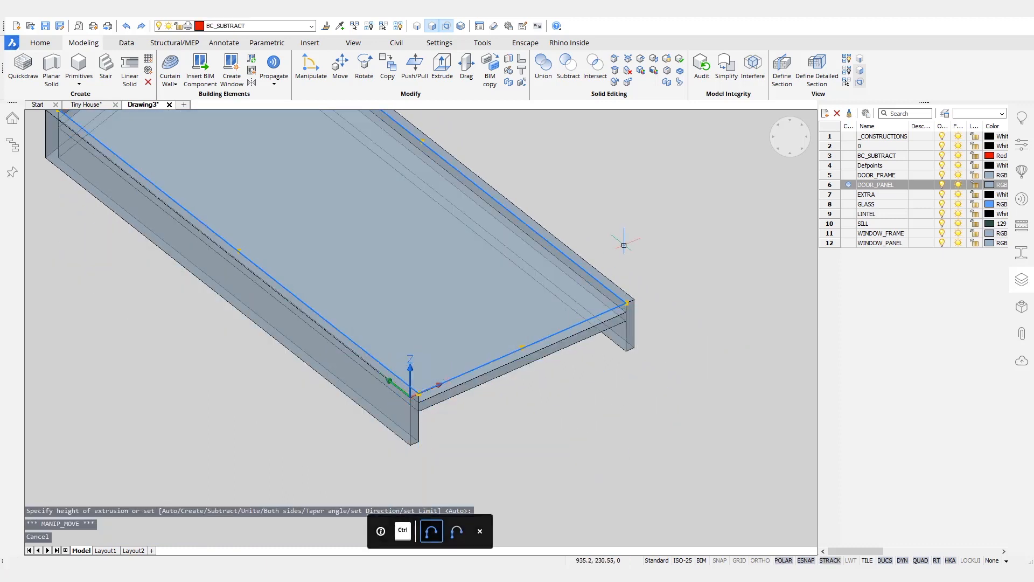
key(Delete)
mouse_move(623, 237)
middle_down()
mouse_move(636, 242)
mouse_move(654, 291)
middle_up()
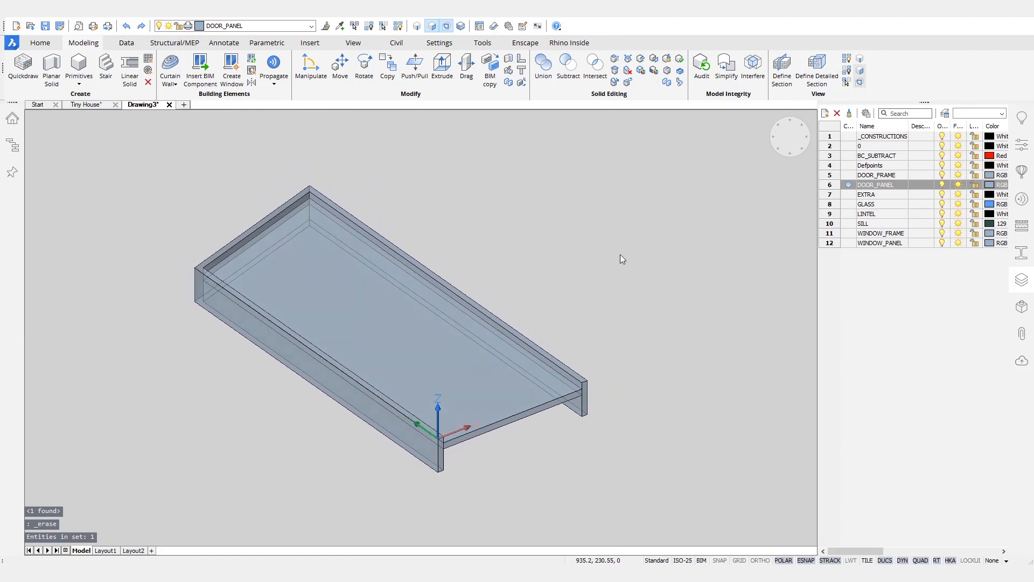
click(399, 26)
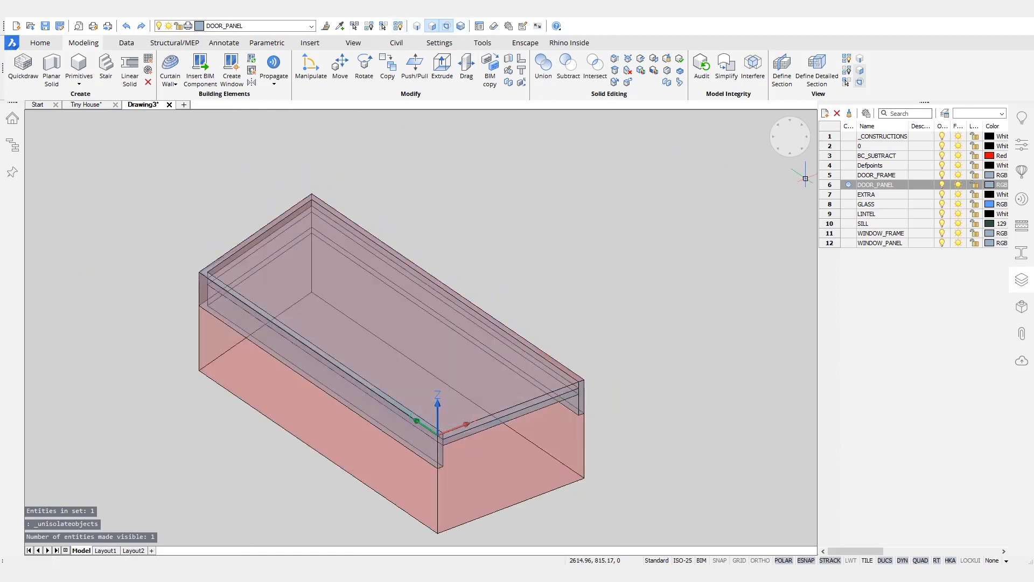
Step: Make layer 0 current and turn off the BC_SUBTRACT layer
click(854, 156)
click(849, 146)
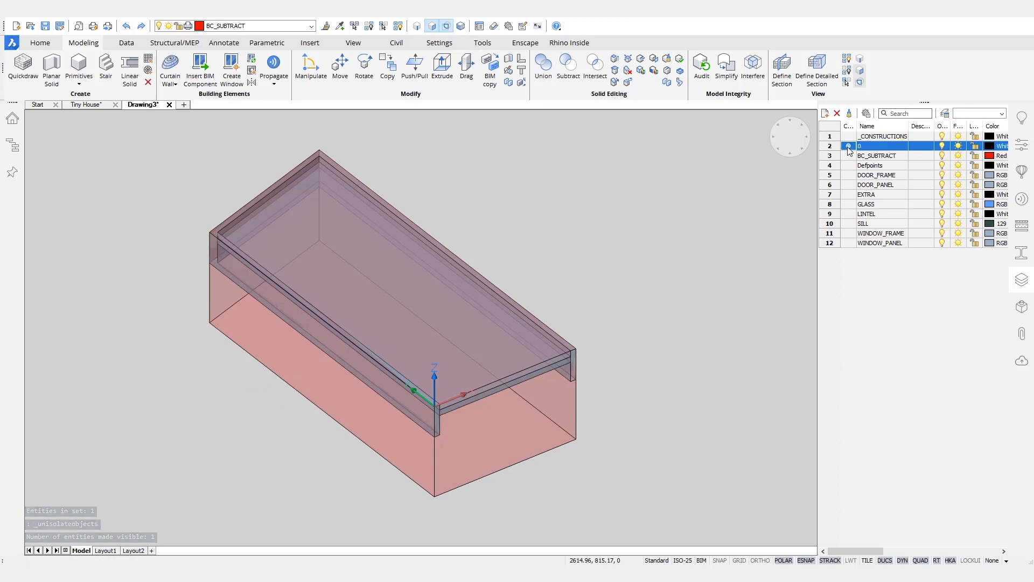
click(943, 156)
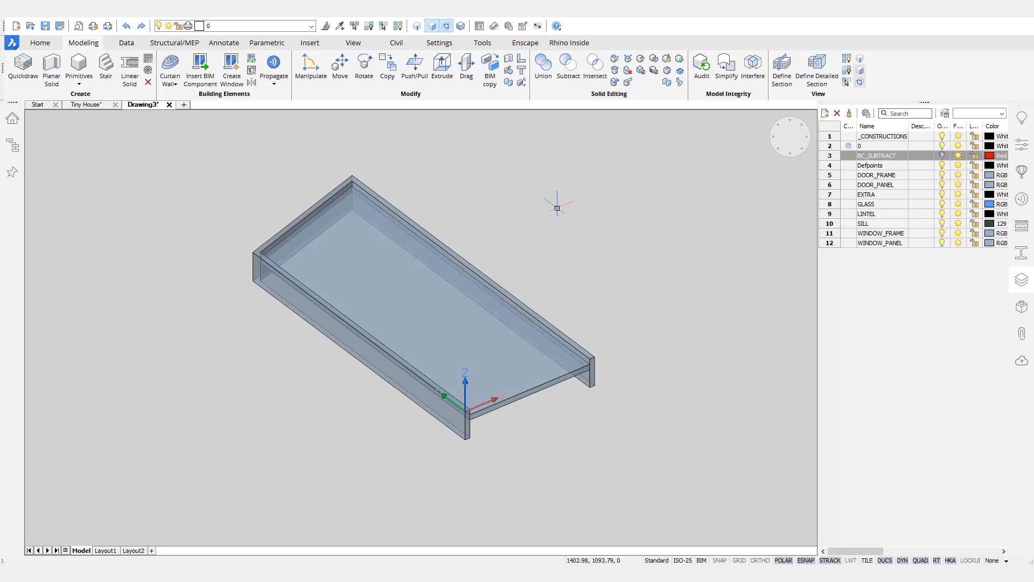
Step: Switch the drawing's visual style from X-Ray to Modeling in Properties
click(1022, 145)
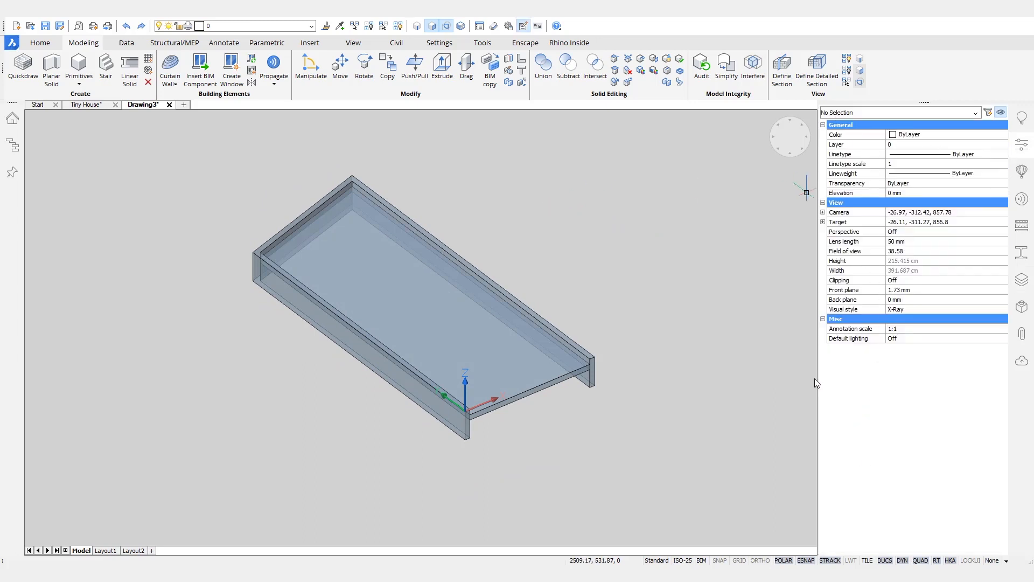
key(Escape)
click(903, 305)
click(911, 309)
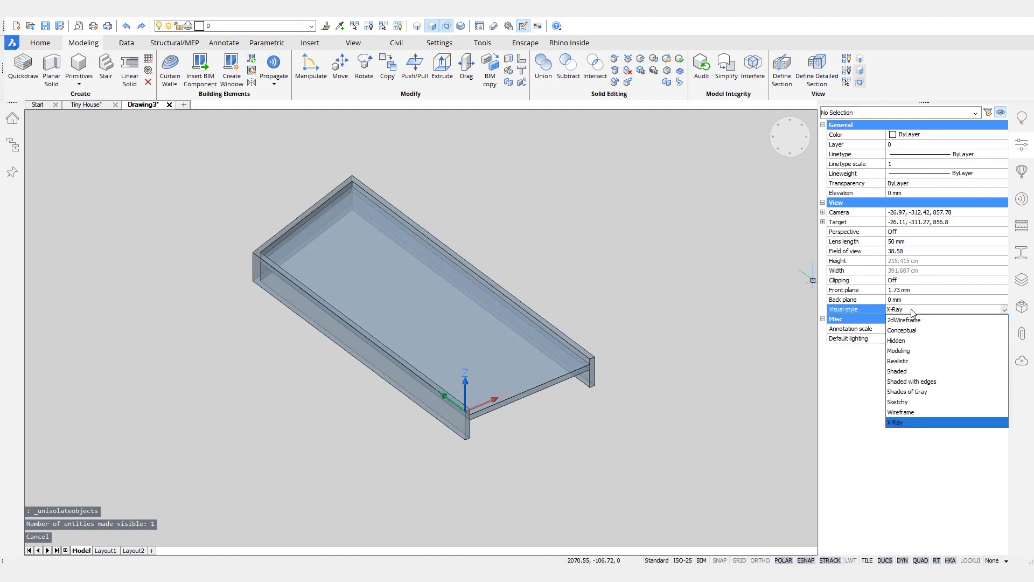
click(910, 353)
key(Escape)
shift+middle_drag(664, 210, 659, 199)
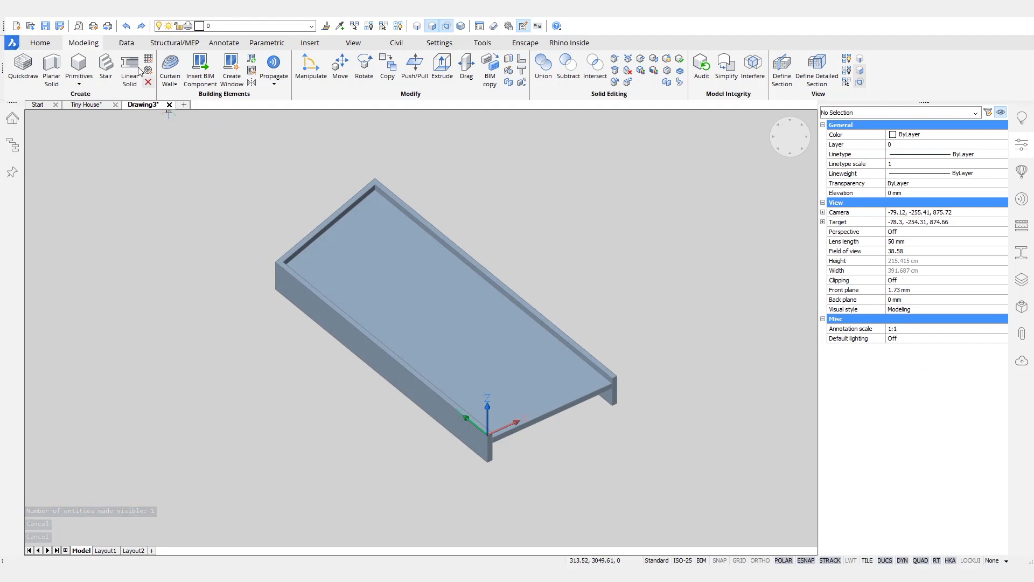
click(126, 43)
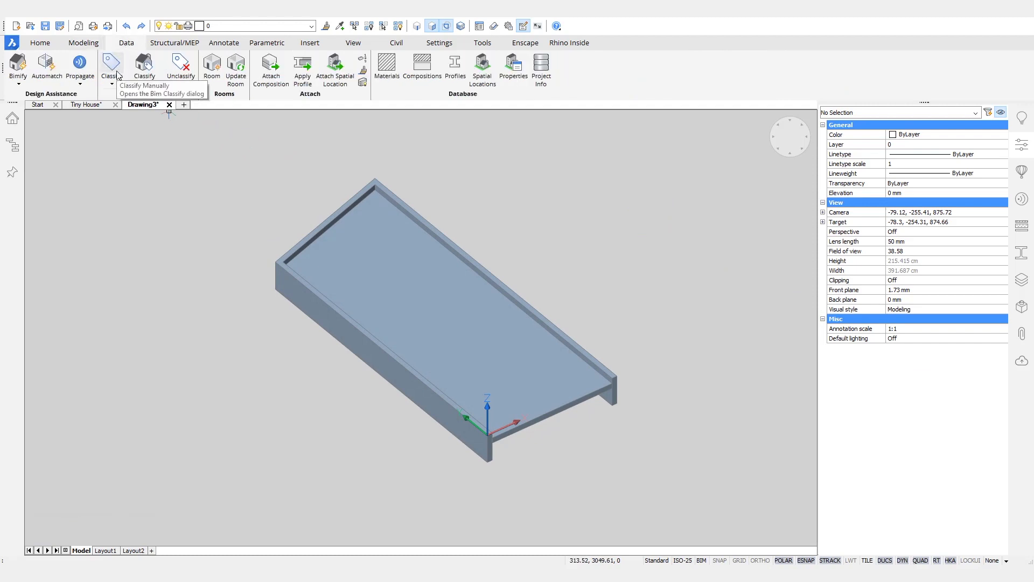
Step: Classify the whole drawing as a BIM Door
click(113, 68)
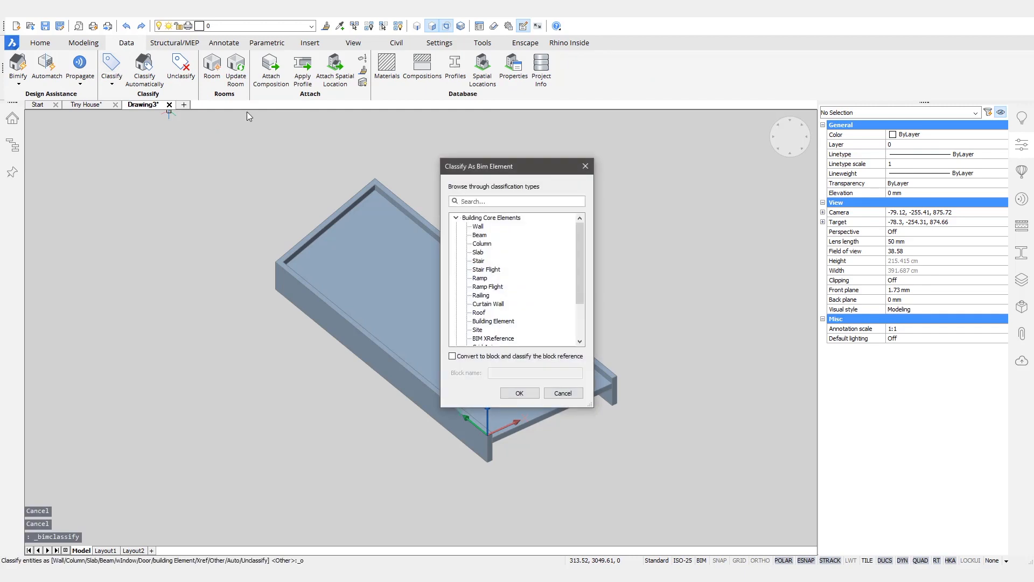
text(doo)
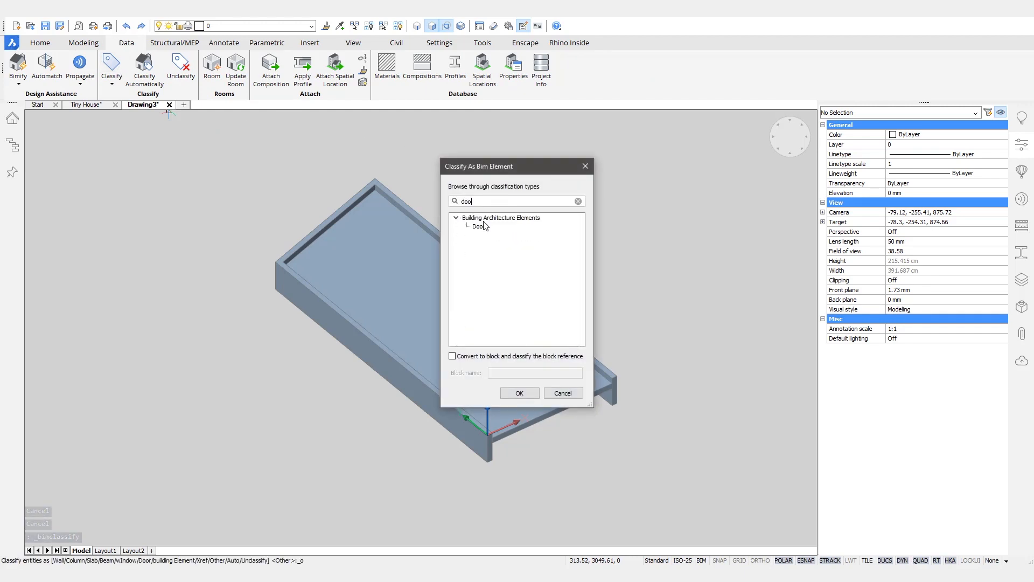
click(482, 227)
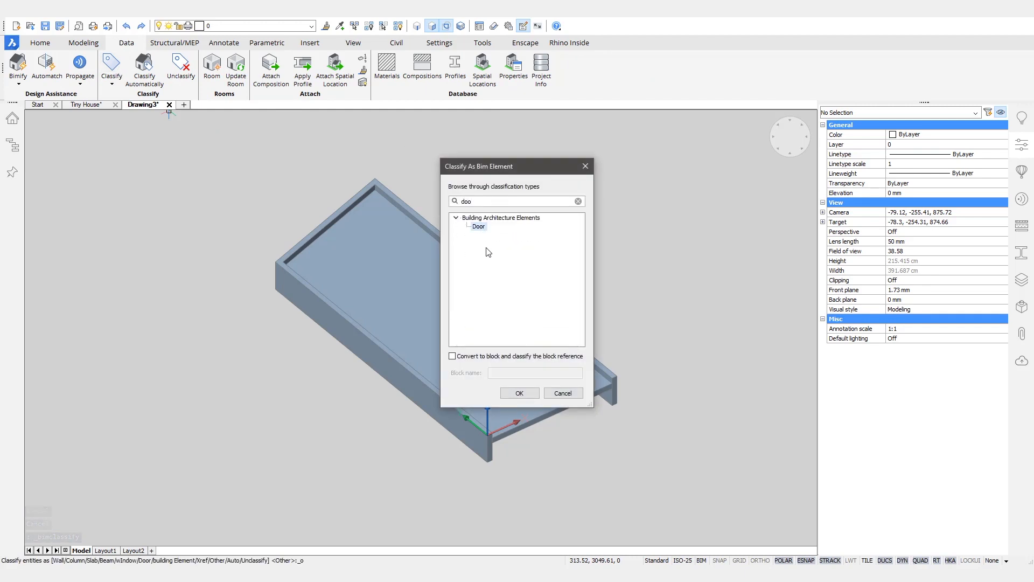
click(521, 394)
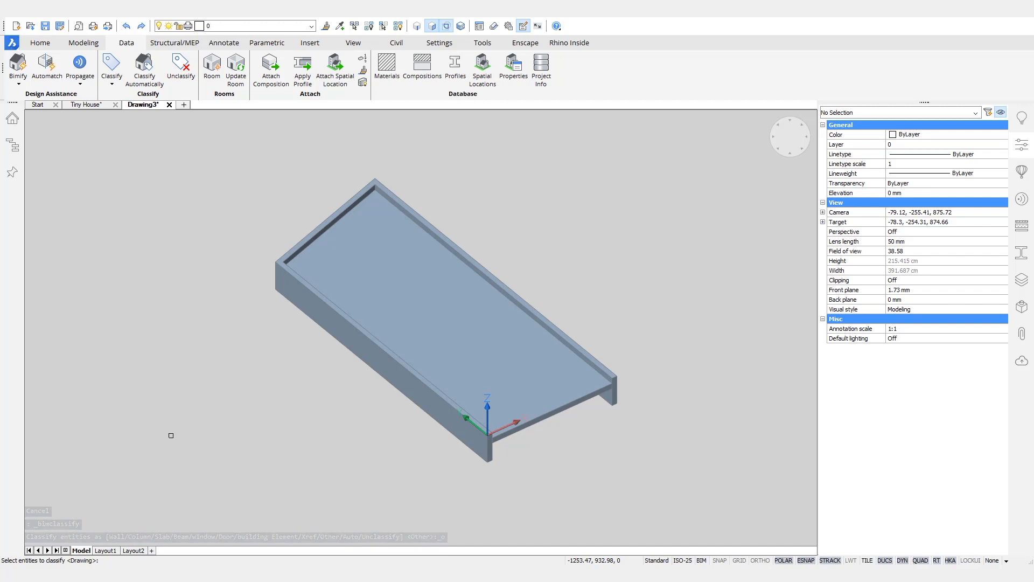
key(Return)
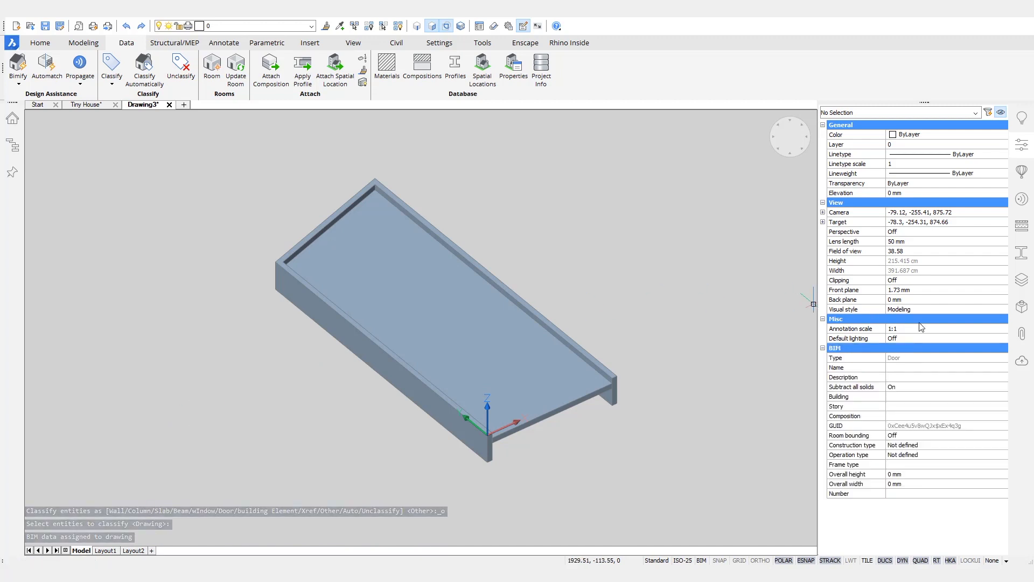
Step: Set construction type Wood, name Door_Slanted_Top and description 'Custom door for the Tiny House', then show Components
click(902, 446)
click(903, 446)
click(897, 486)
click(934, 369)
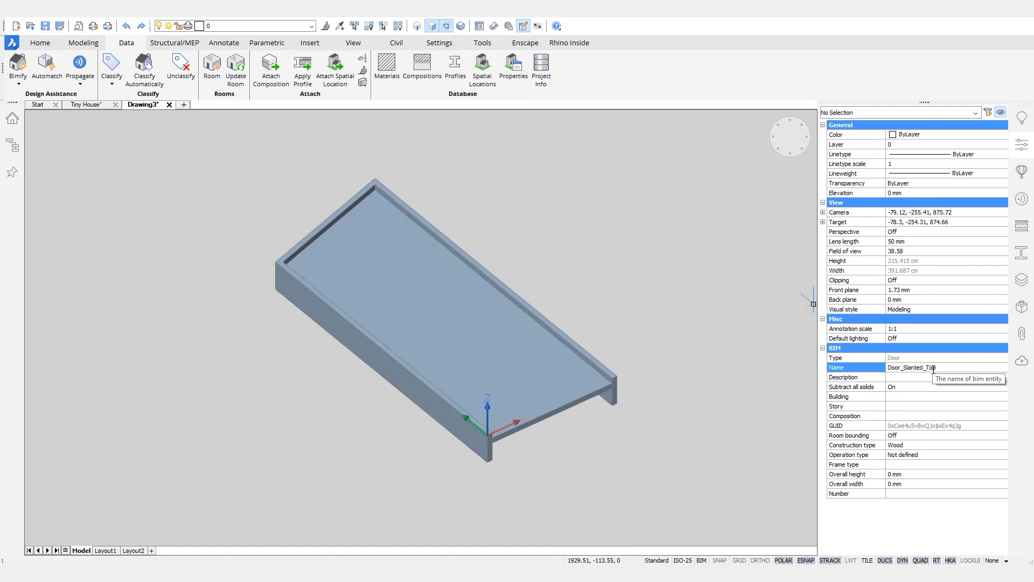
click(926, 378)
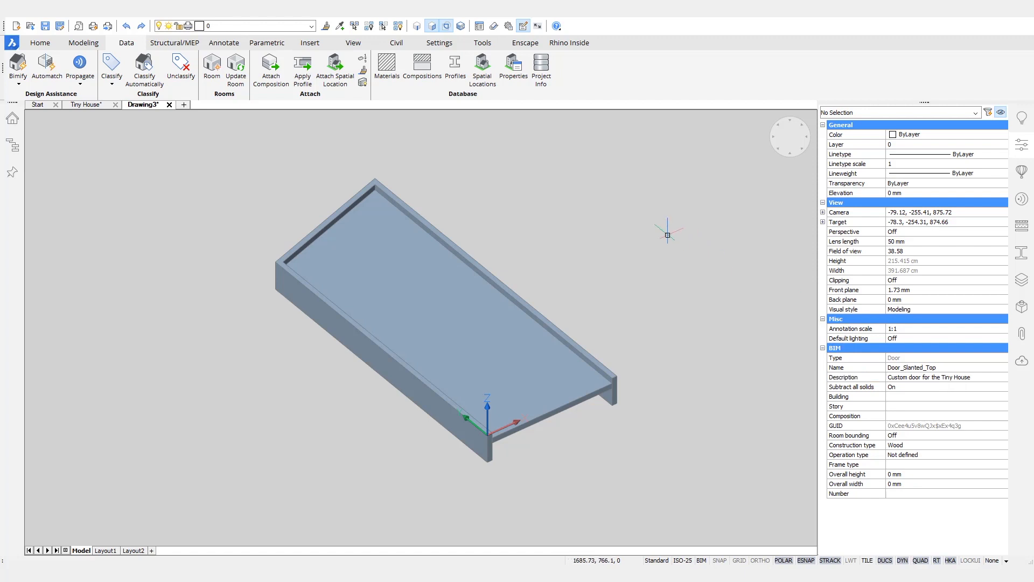
click(1022, 173)
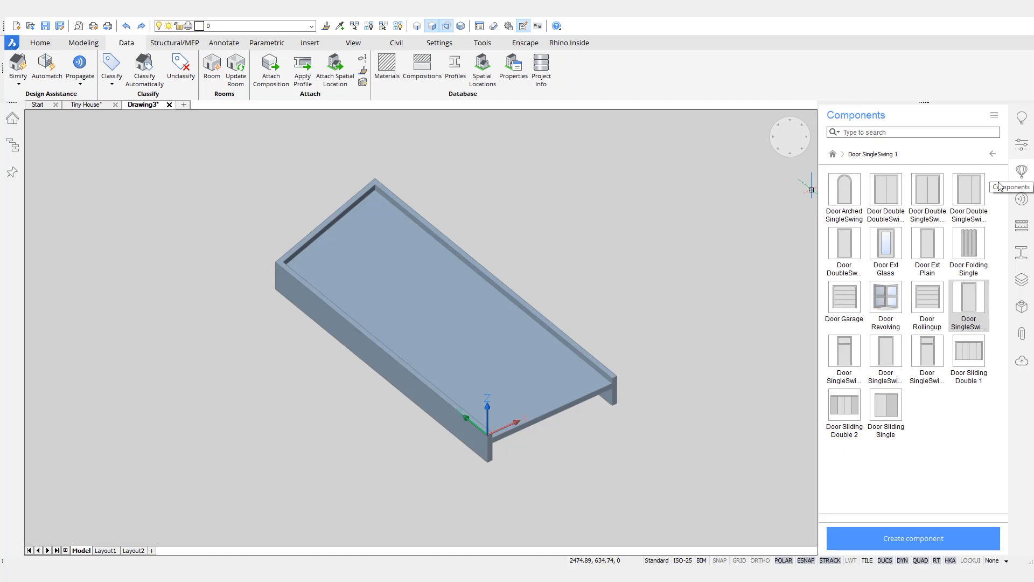
Step: Create component Door_Slanted_Top under the Doors category, then switch back to the Tiny House drawing
click(924, 539)
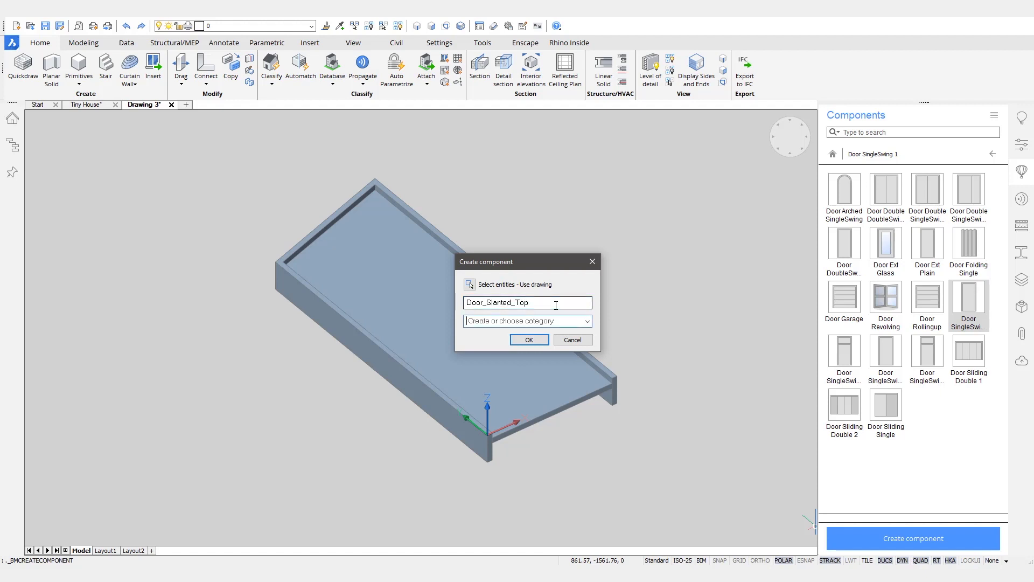
click(587, 322)
click(533, 331)
click(542, 338)
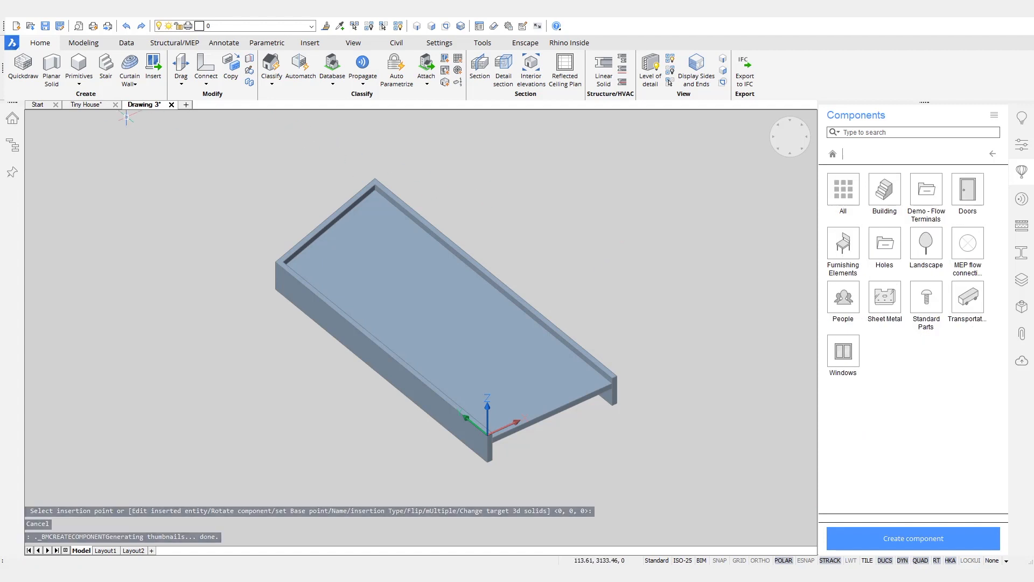
click(93, 105)
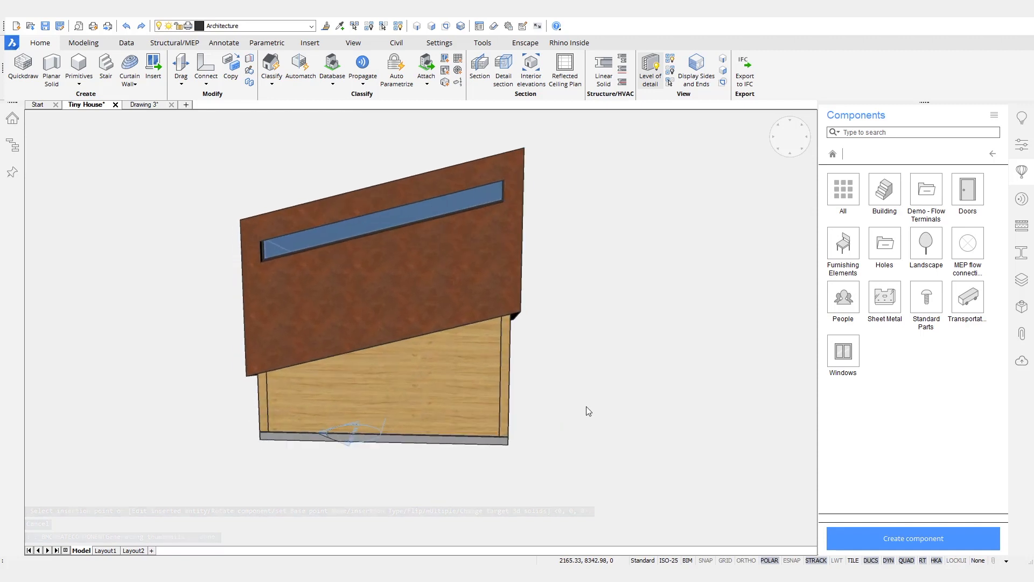
Step: Insert Door_Slanted_Top into the house wall with values 350 and 200, at height 0
click(974, 182)
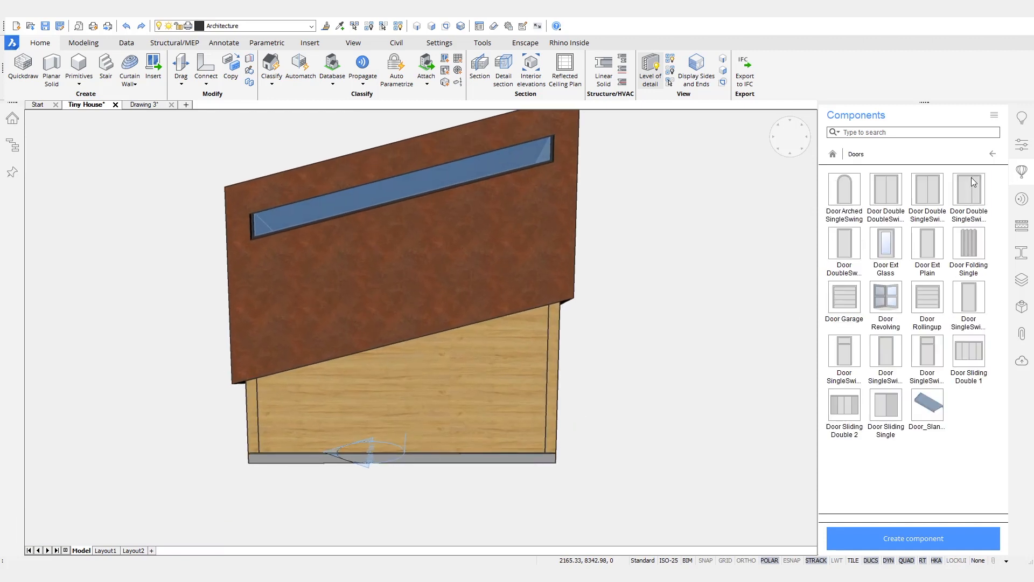
click(921, 409)
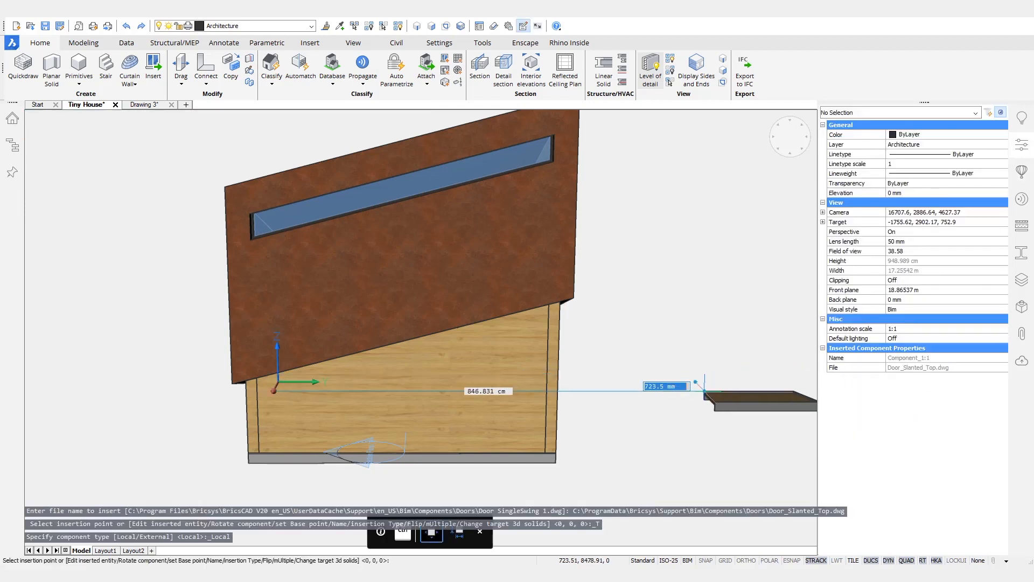
middle_drag(692, 380, 673, 395)
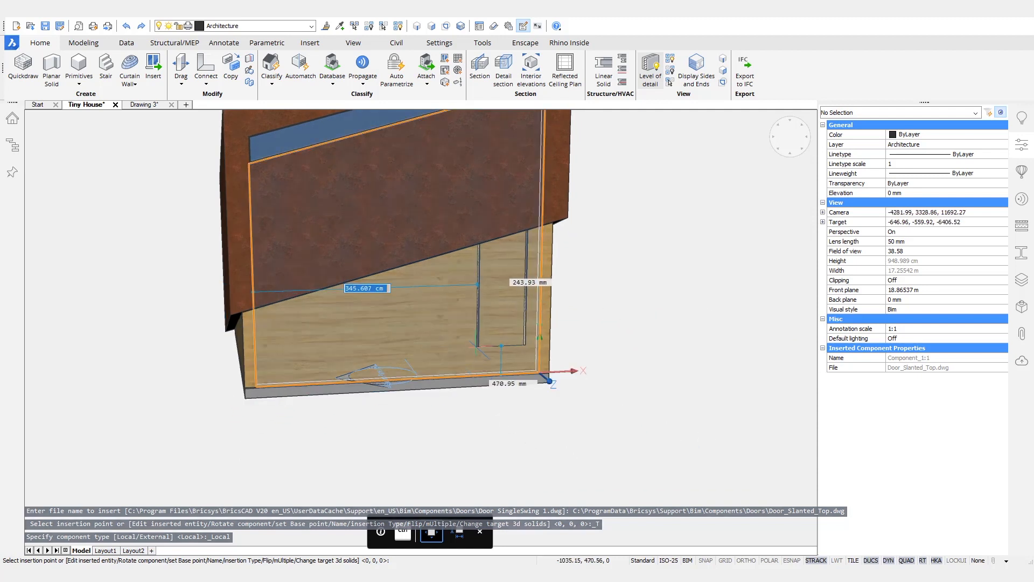
text(350)
key(Tab)
text(200)
key(Tab)
text(0)
key(Tab)
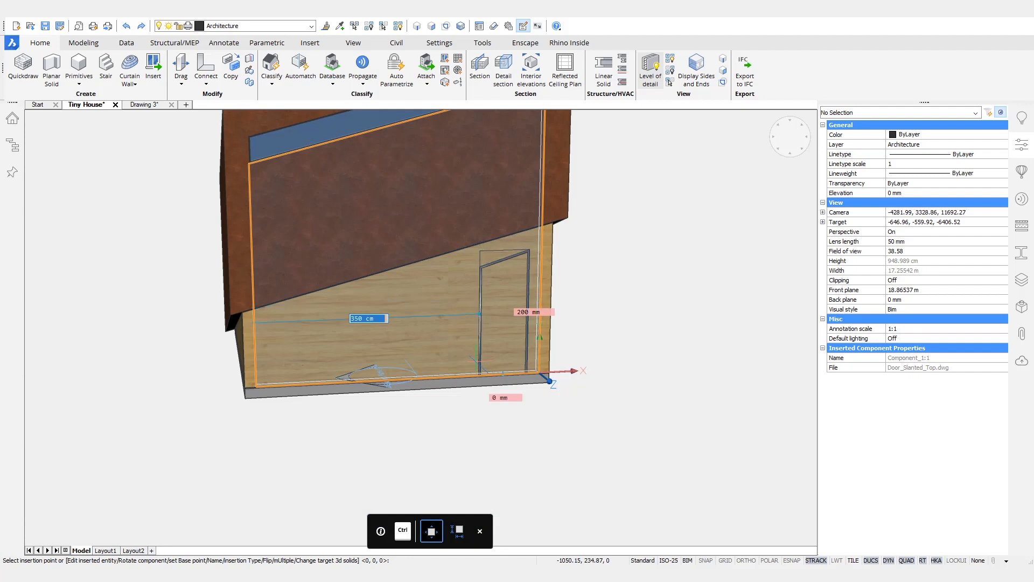
key(Return)
Step: Inspect the inserted door from the glazed side and in Properties, then end the repeated insertion
scroll(517, 293, up, 5)
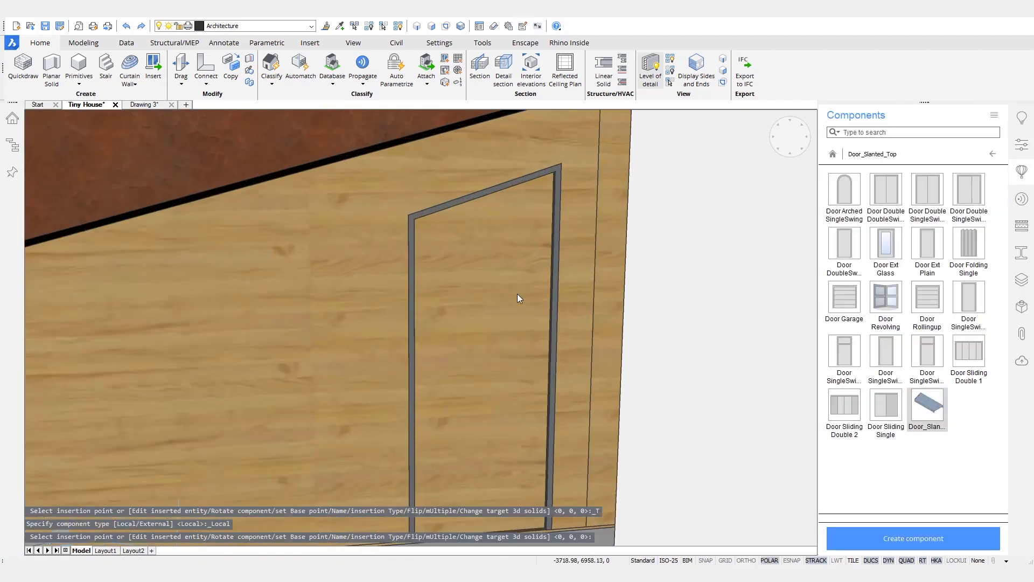
scroll(630, 306, down, 5)
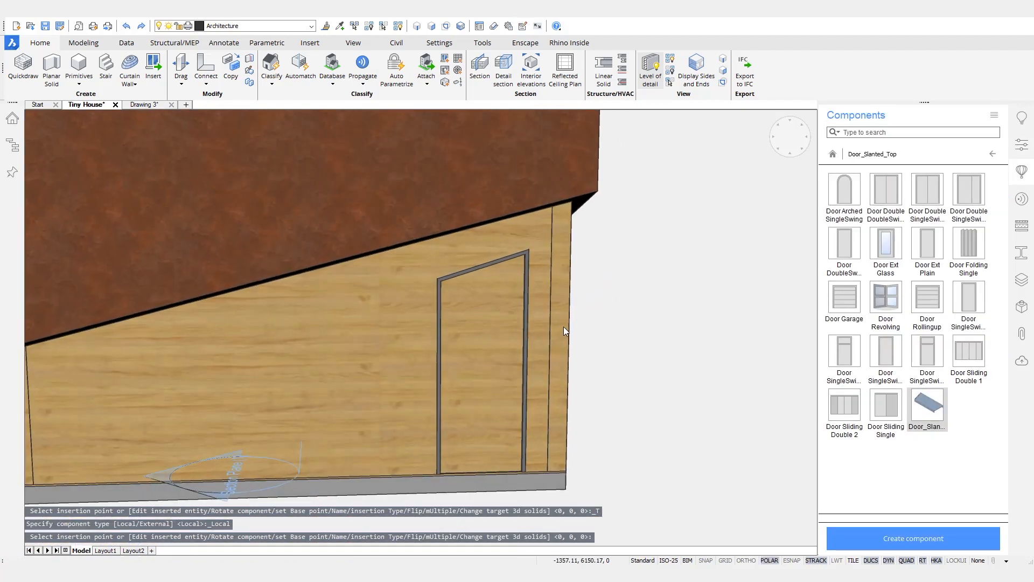
scroll(601, 425, down, 2)
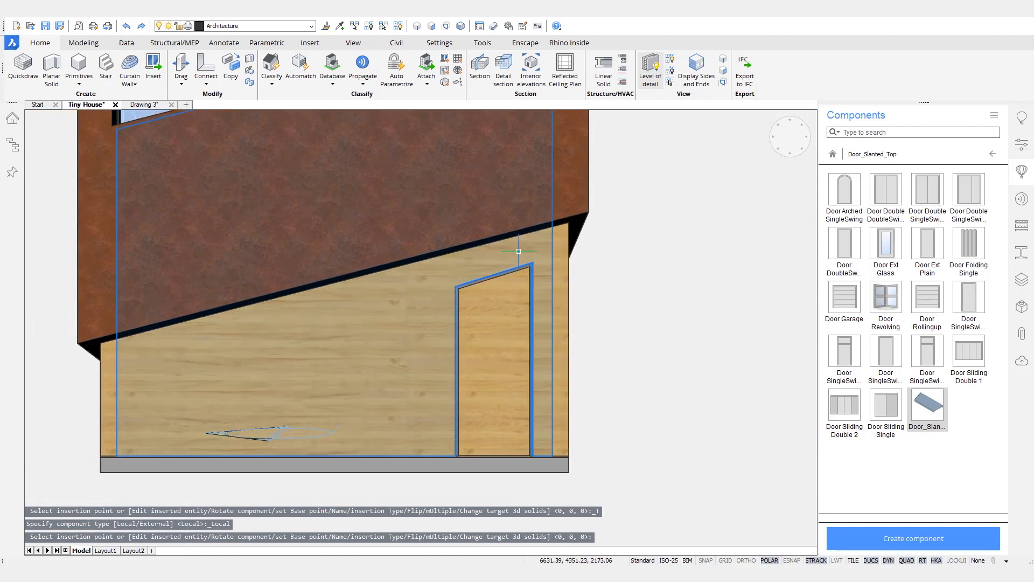
shift+middle_drag(692, 423, 489, 328)
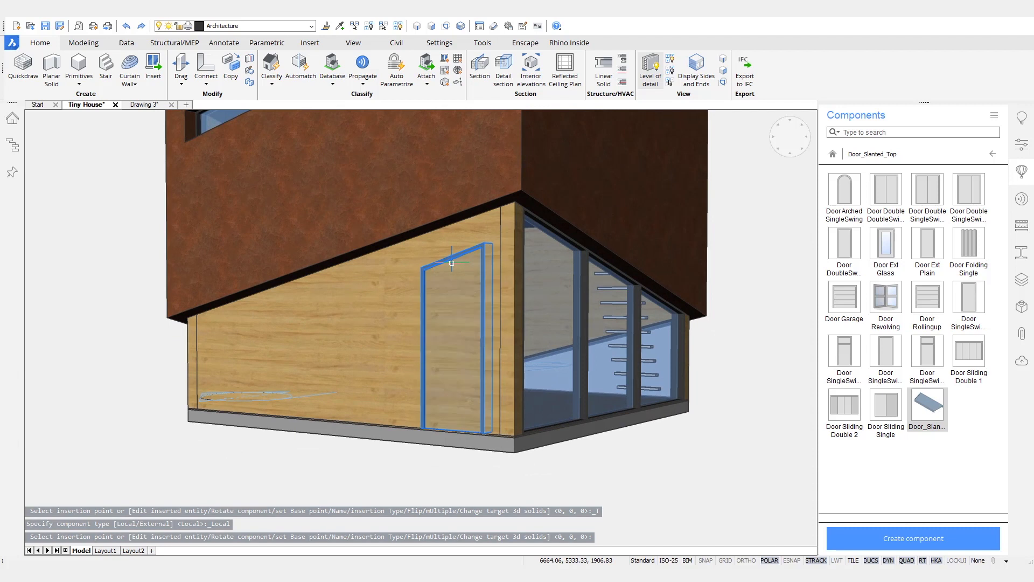
click(1022, 144)
scroll(915, 426, down, 10)
scroll(915, 432, down, 5)
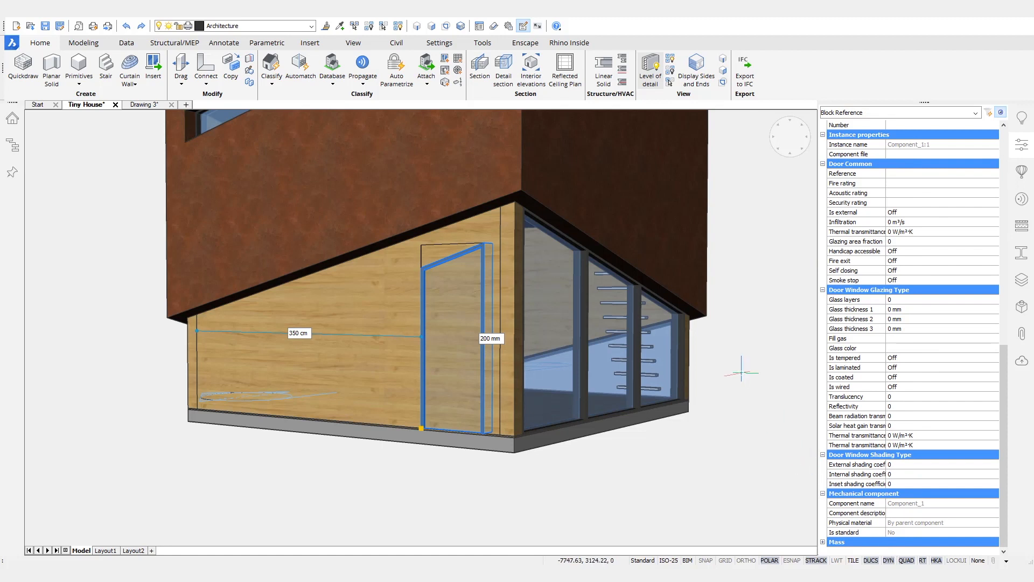
key(Escape)
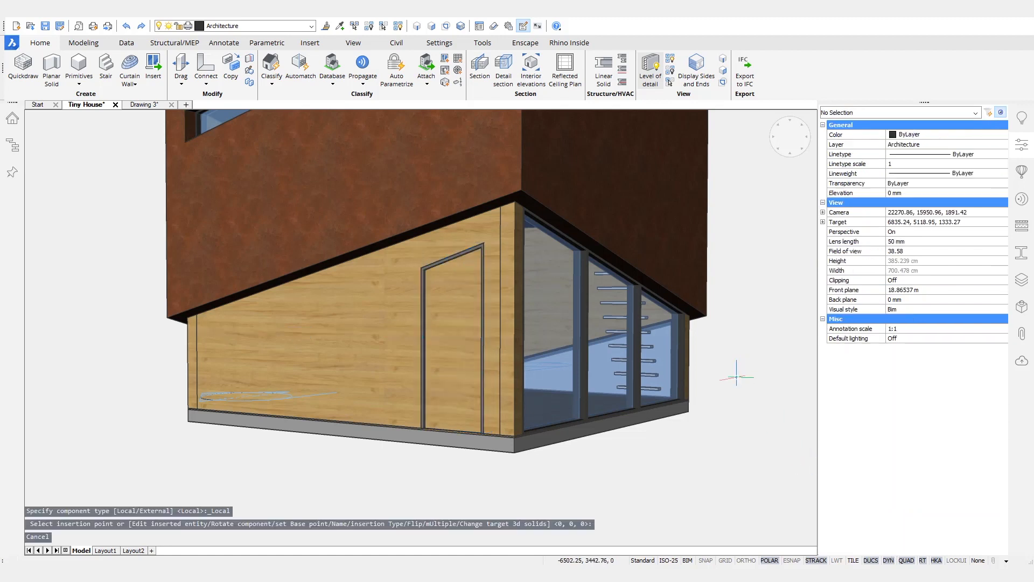
Step: Return to Drawing 3, show the Mechanical Browser listing Component_1, and bring up the Panels list
click(150, 106)
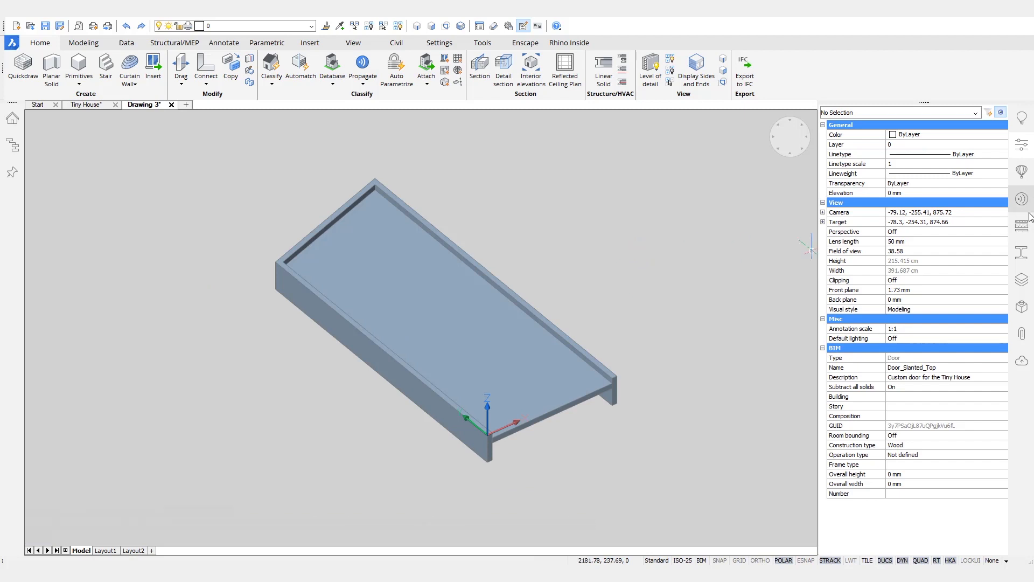
click(1022, 306)
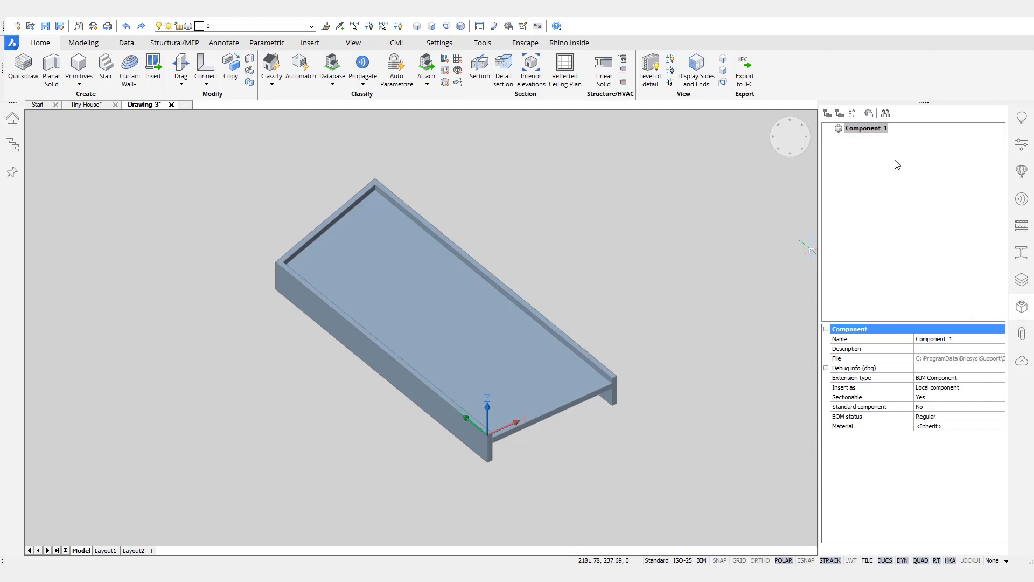
right_click(964, 100)
mouse_move(973, 106)
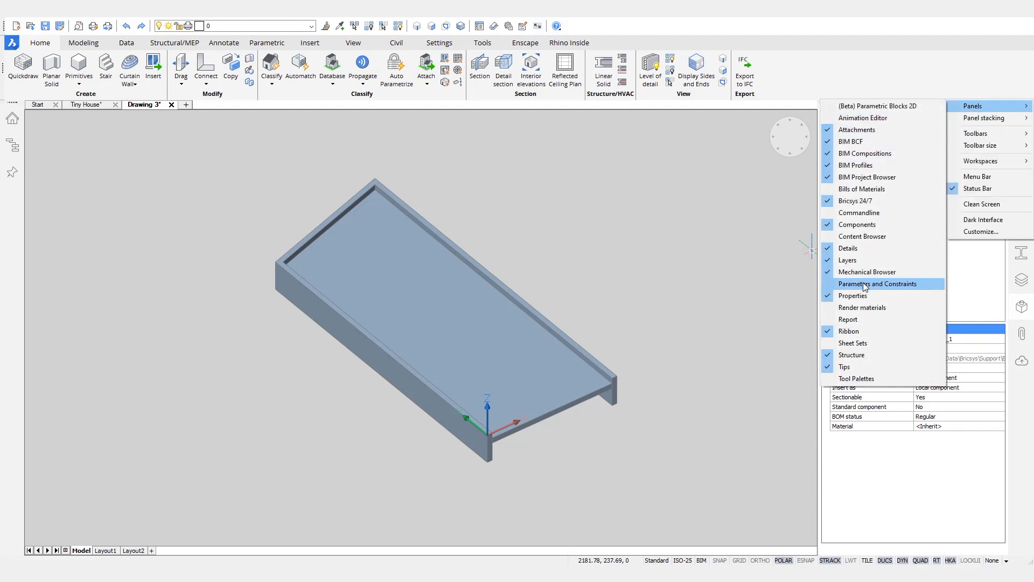
Step: Show Parameters and Constraints, turn on BC_SUBTRACT, and auto-parametrize all door solids in a selection window
click(884, 284)
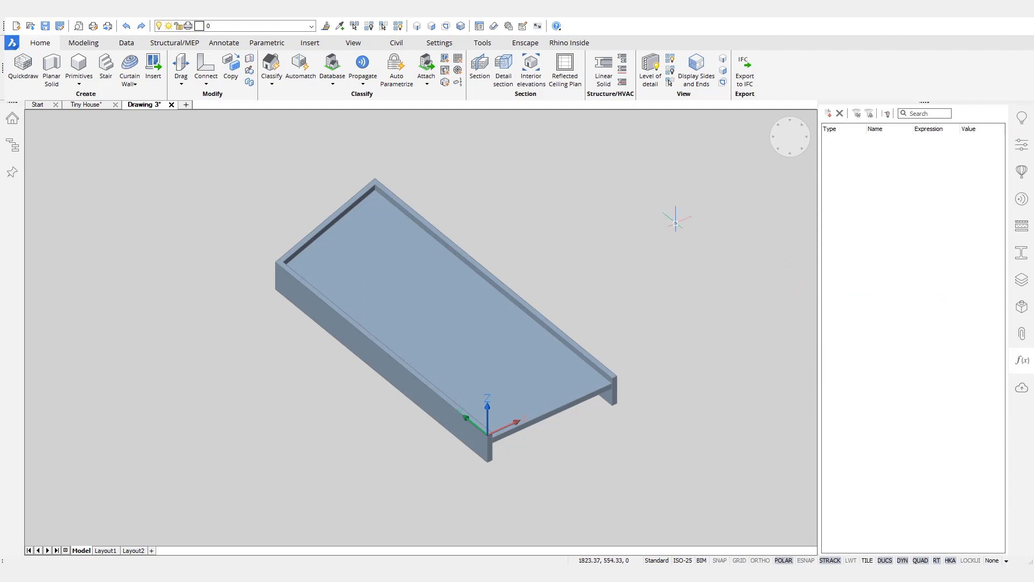
click(311, 26)
click(163, 63)
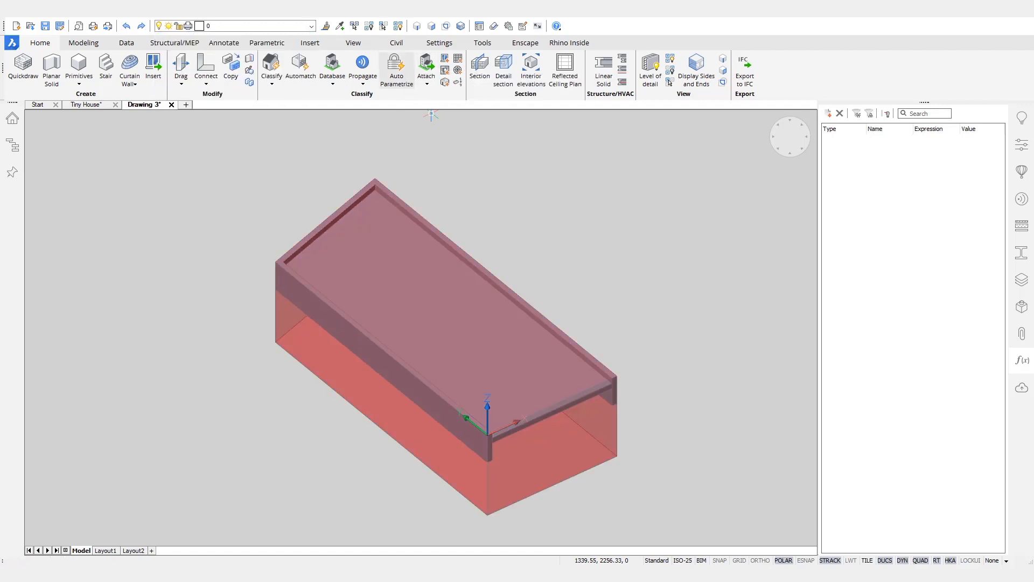
click(396, 65)
click(691, 142)
click(237, 473)
key(Return)
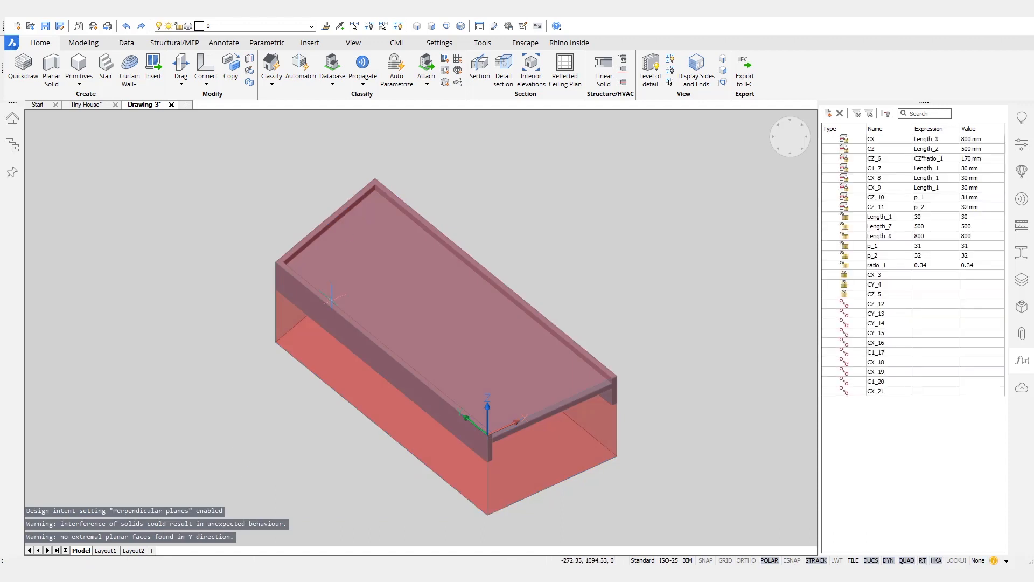
click(312, 26)
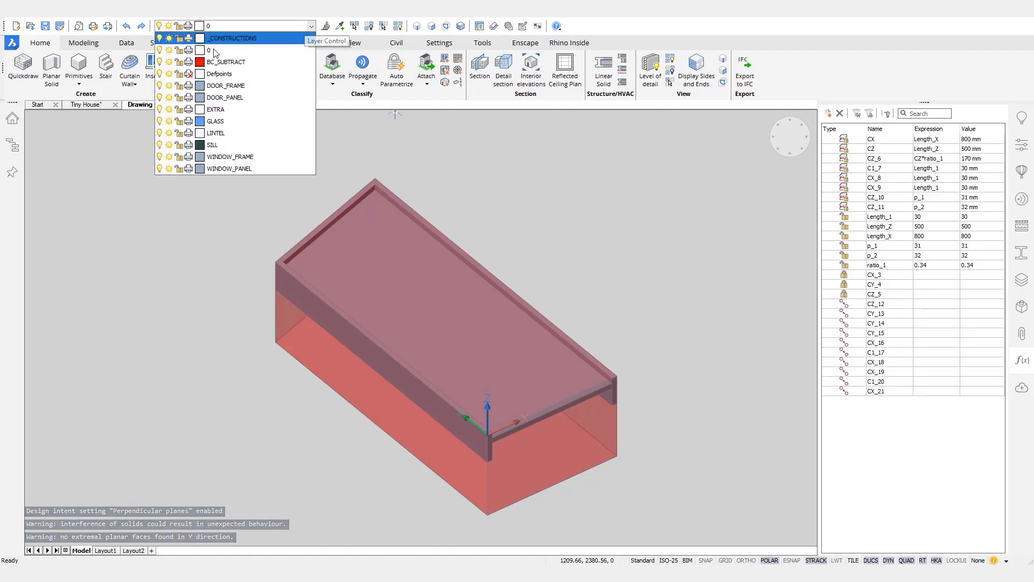
Step: Hide BC_SUBTRACT, sort parameters by type, animate Length_1 and rename it Thickness_Frame
click(159, 62)
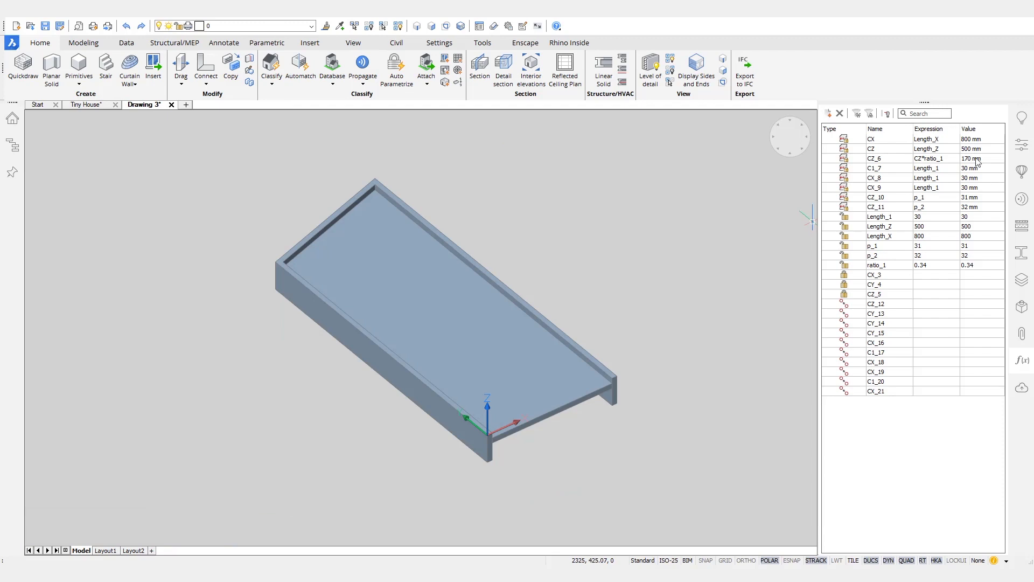
click(850, 130)
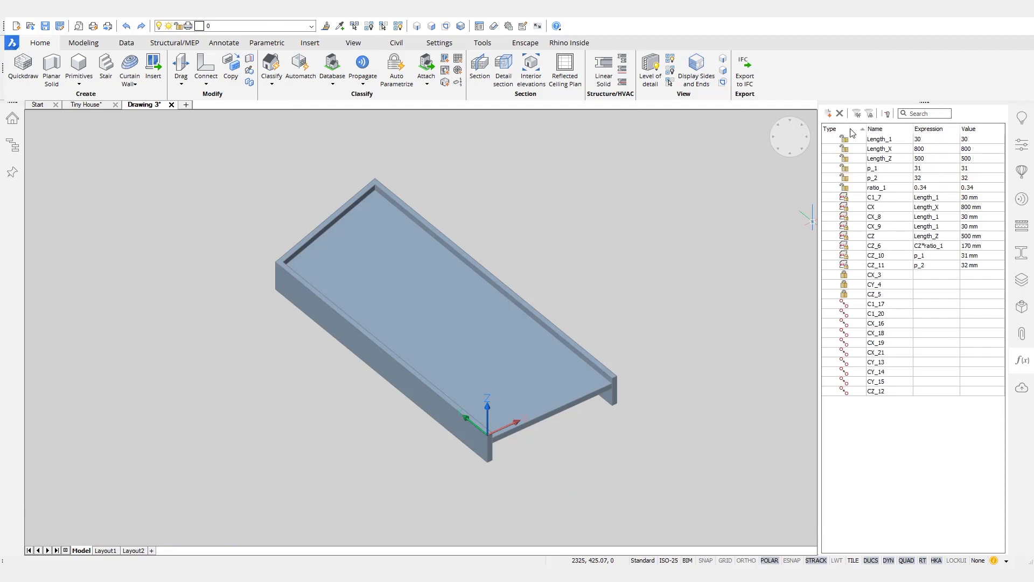
right_click(885, 142)
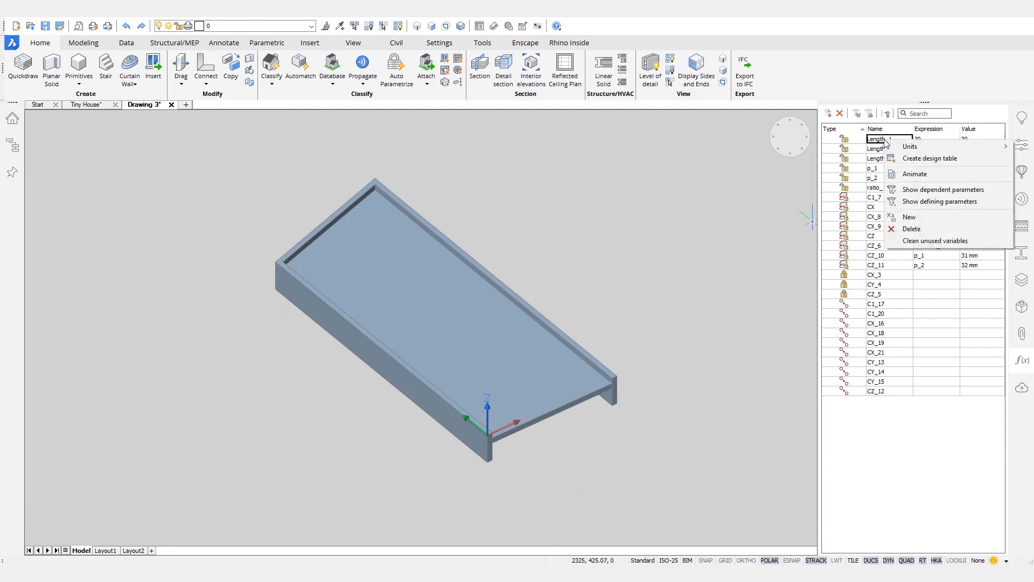
click(916, 171)
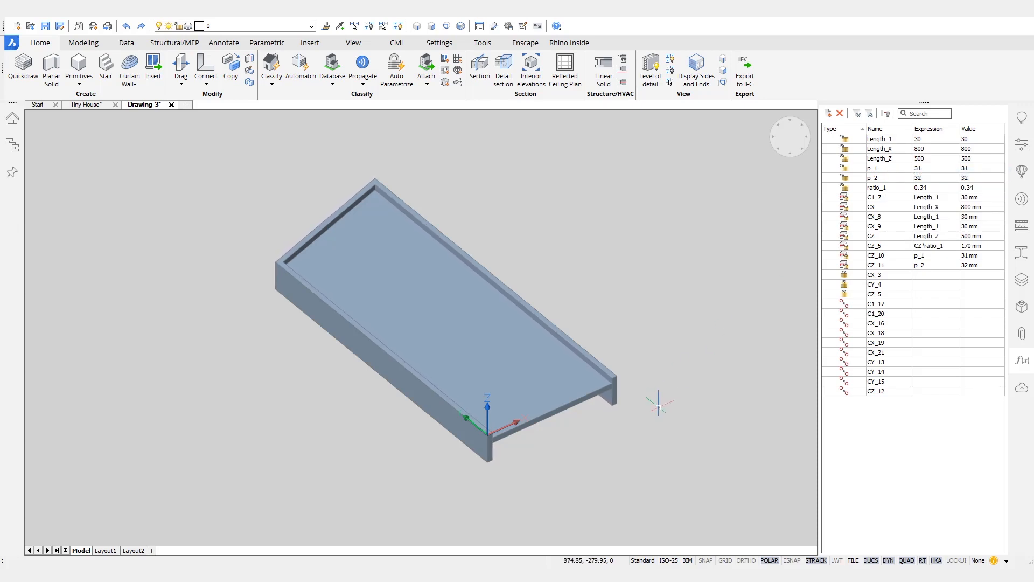
scroll(659, 407, up, 8)
right_click(921, 141)
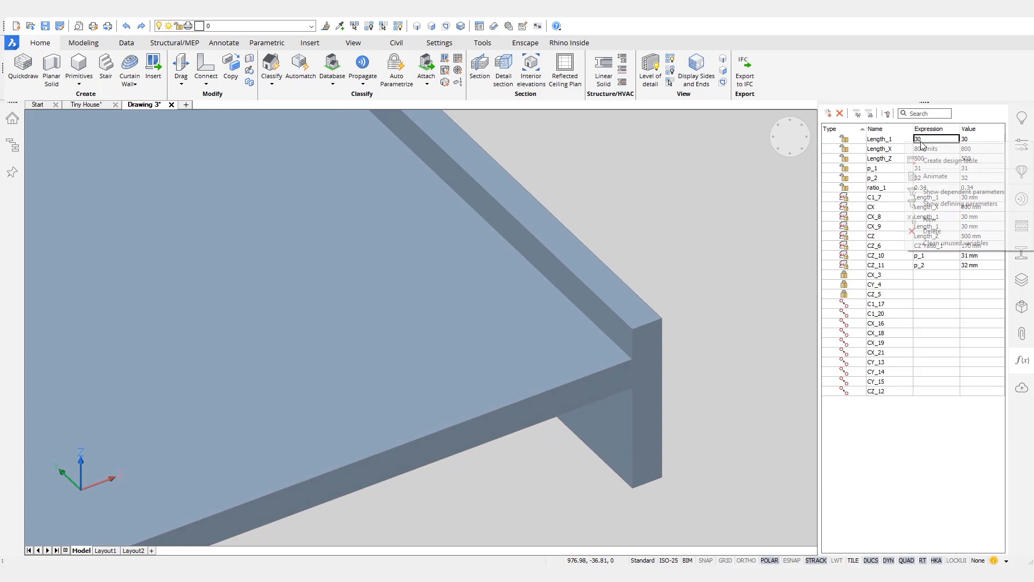
click(940, 176)
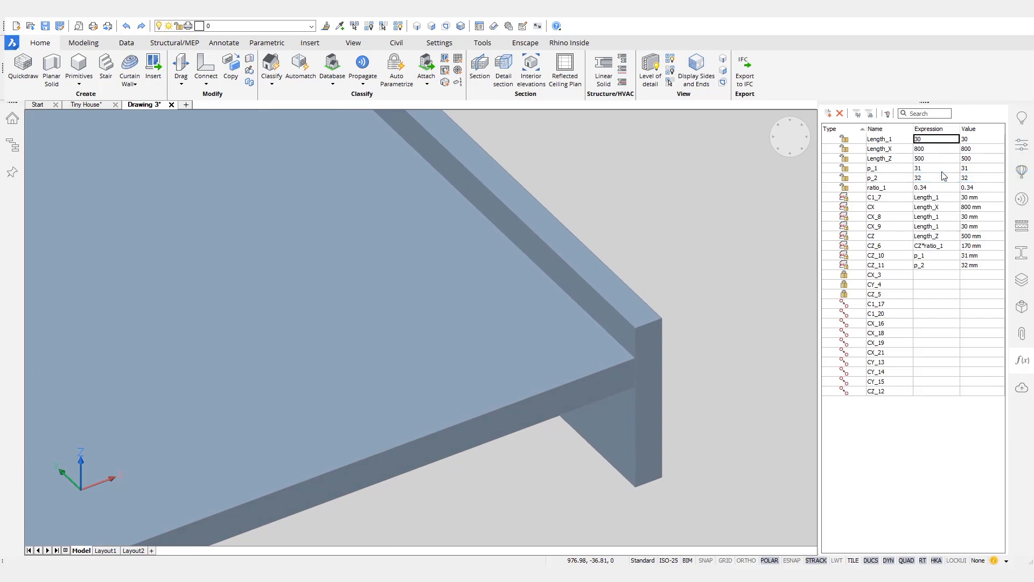
click(936, 142)
click(936, 142)
click(887, 144)
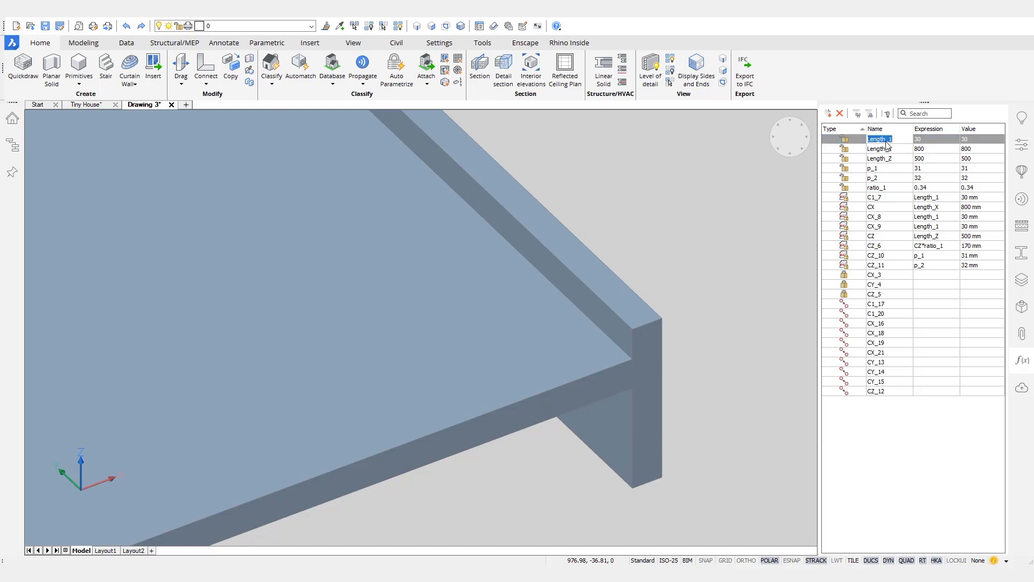
text(Thickness_Frame)
key(Return)
Step: Animate Length_X to see what it drives and rename it Width
scroll(578, 251, down, 2)
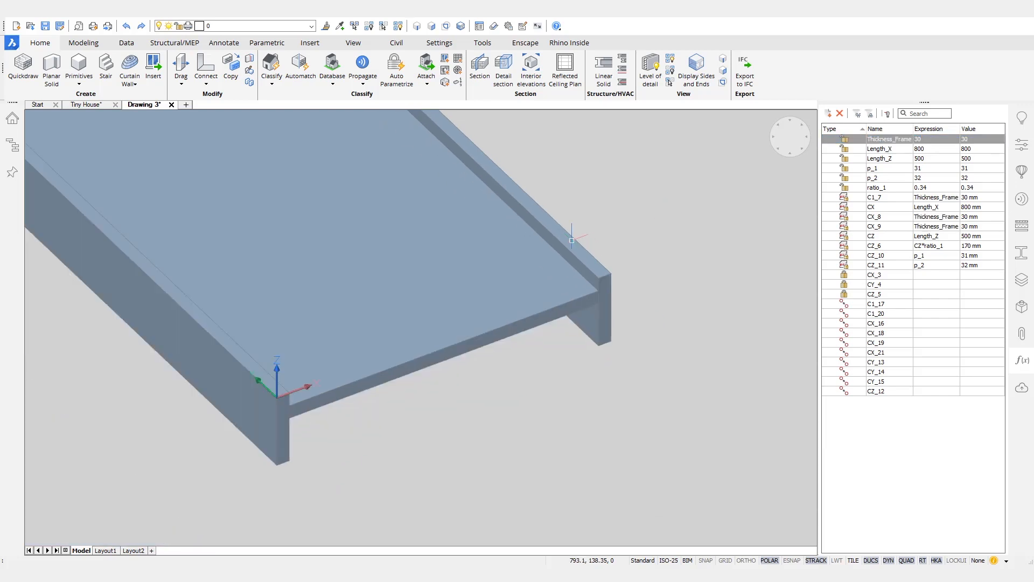
middle_drag(574, 236, 659, 294)
scroll(658, 294, down, 1)
right_click(889, 152)
click(913, 184)
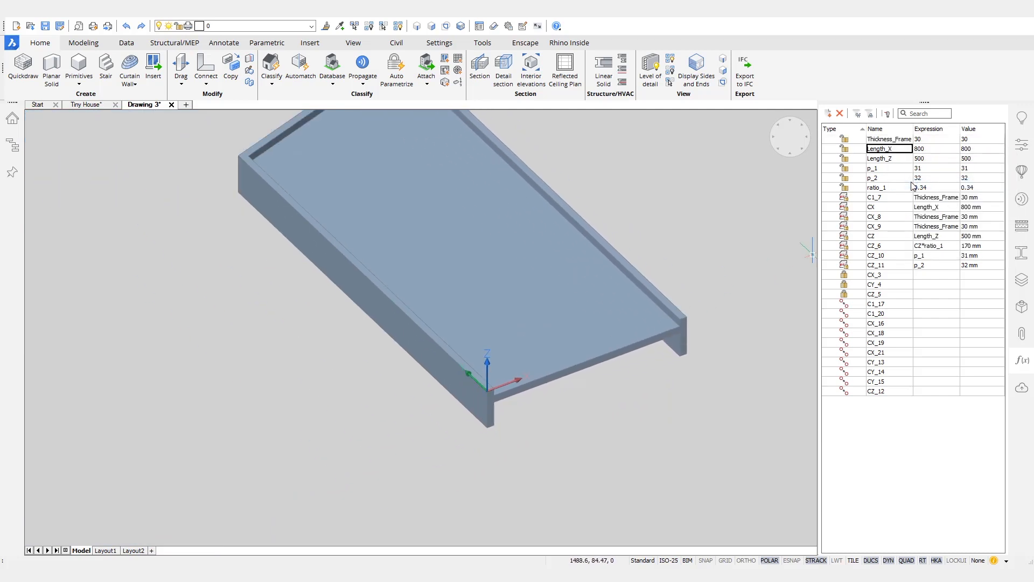
middle_drag(647, 155, 639, 240)
right_click(897, 153)
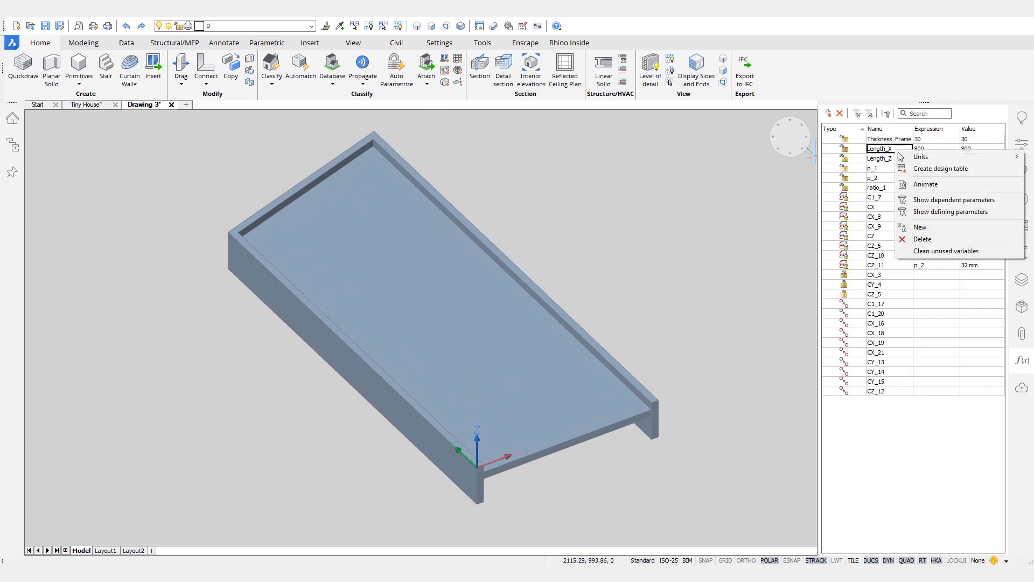
click(921, 185)
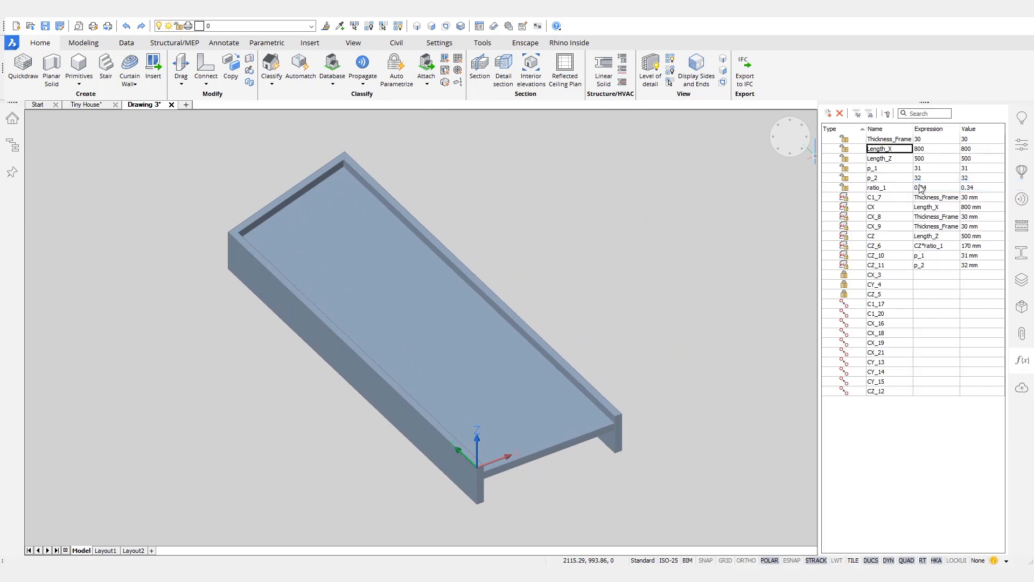
click(903, 153)
text(Width)
key(Return)
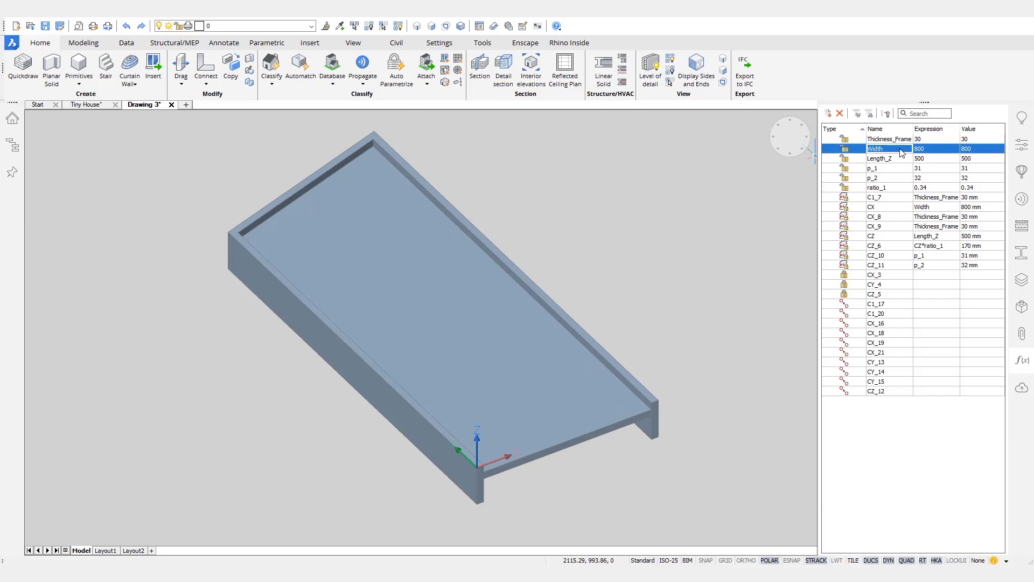
Step: Show BC_SUBTRACT, fix the CZ constraint at 500, and delete the Length_Z parameter
click(272, 26)
click(160, 62)
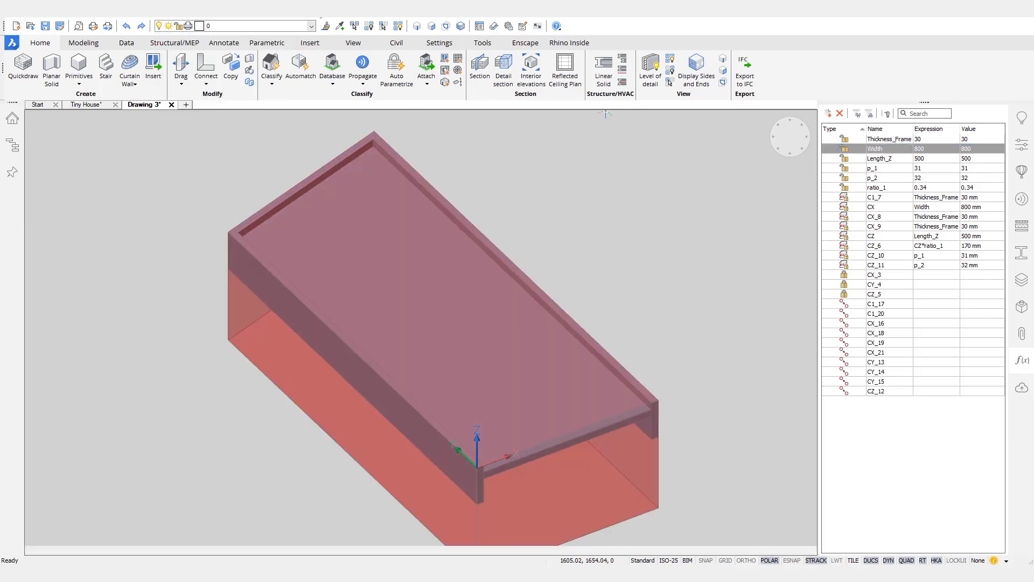
right_click(904, 160)
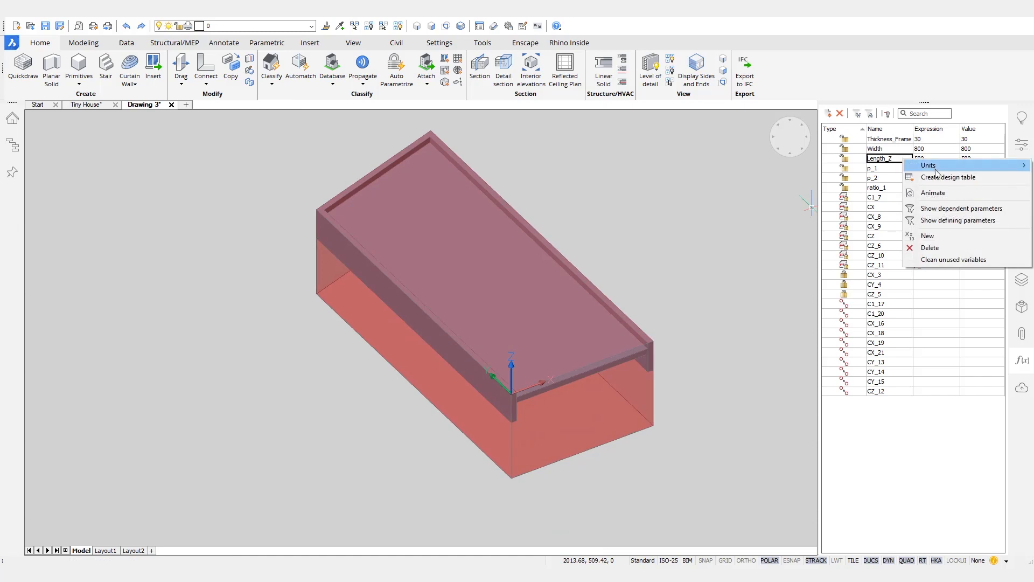
click(933, 192)
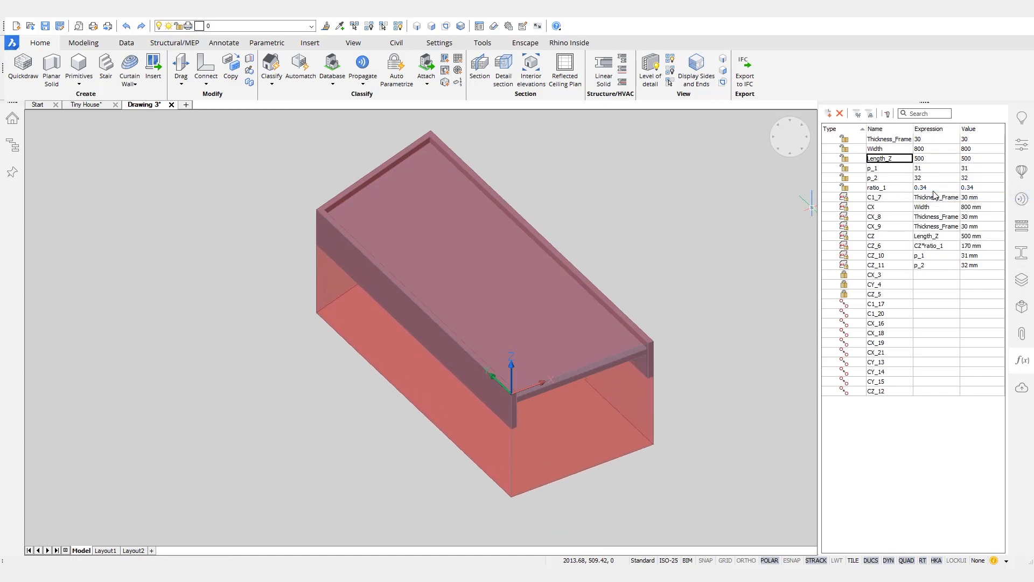
click(898, 161)
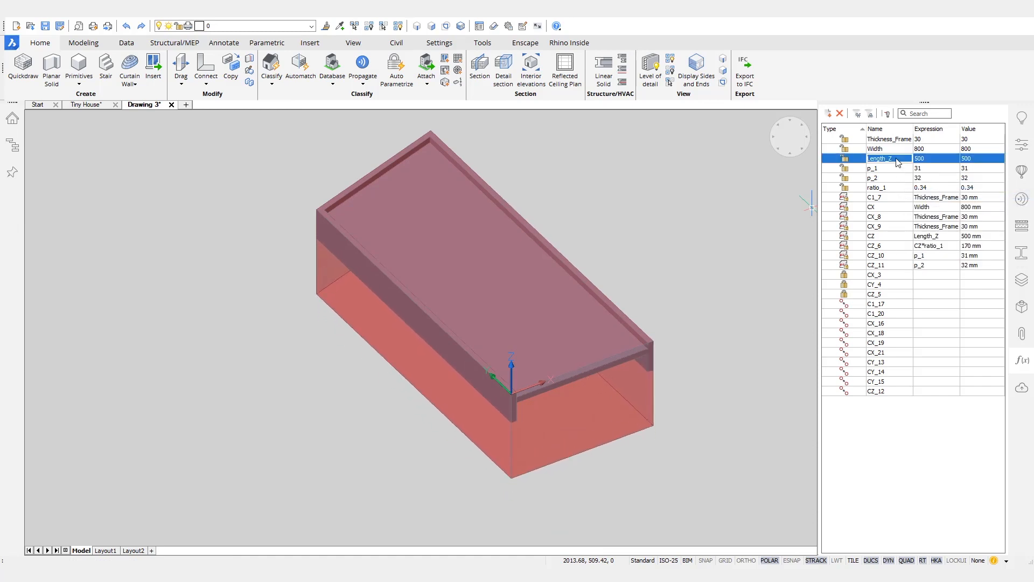
click(932, 238)
click(932, 237)
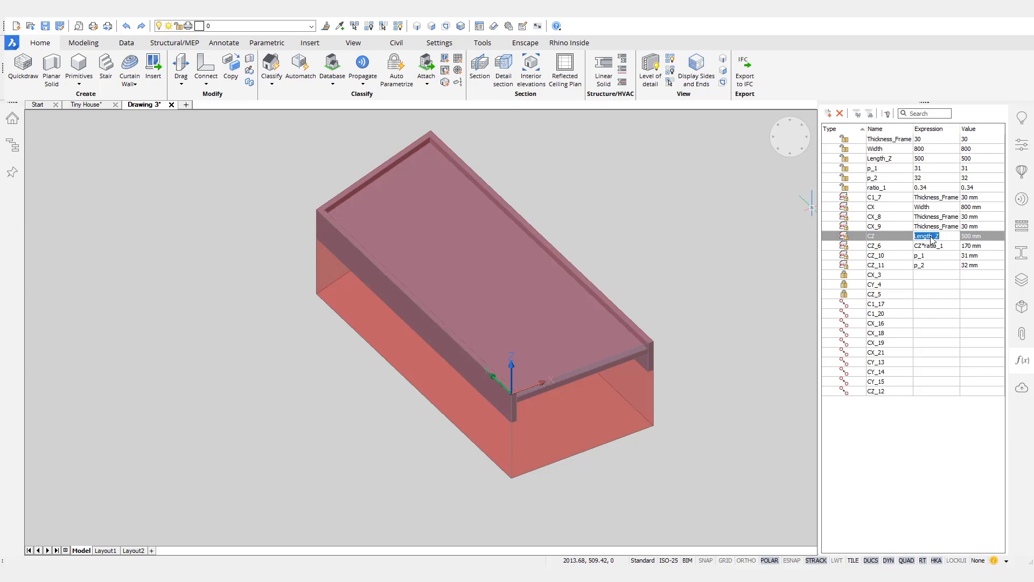
click(932, 238)
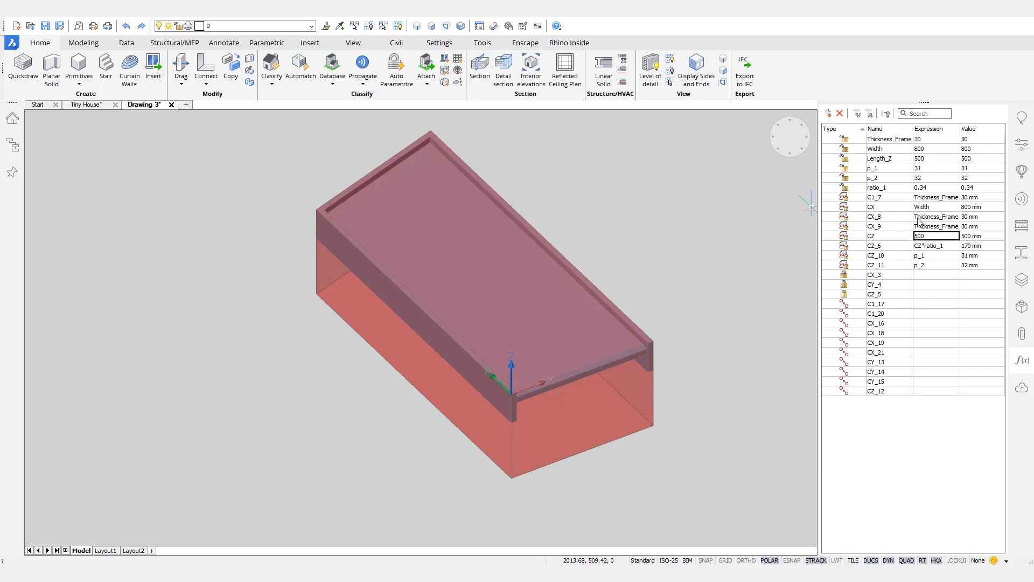
right_click(887, 160)
click(877, 163)
right_click(878, 163)
click(906, 247)
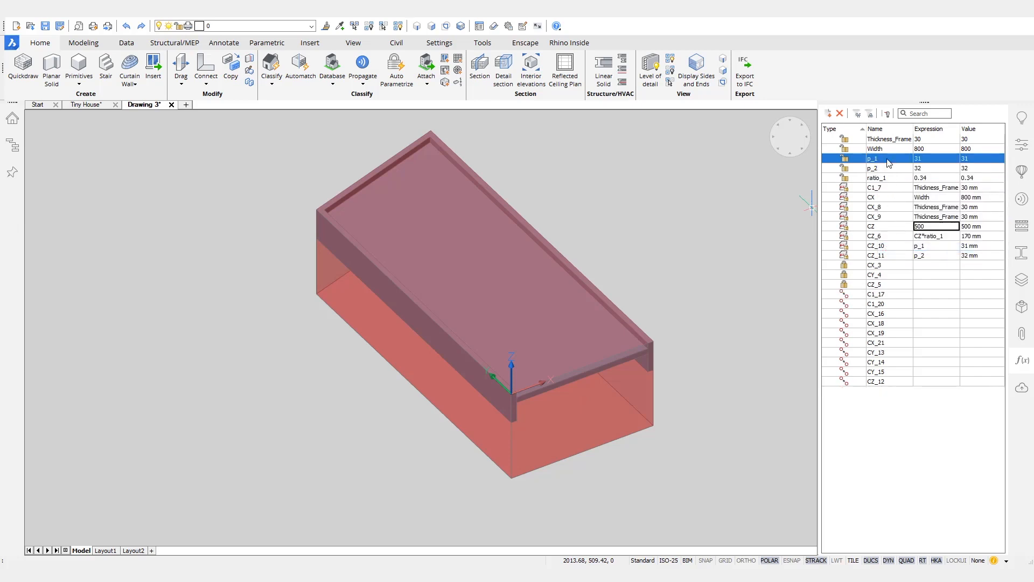
Step: Hide the red subtraction box layer and remove the unused ratio_1 parameter
right_click(877, 176)
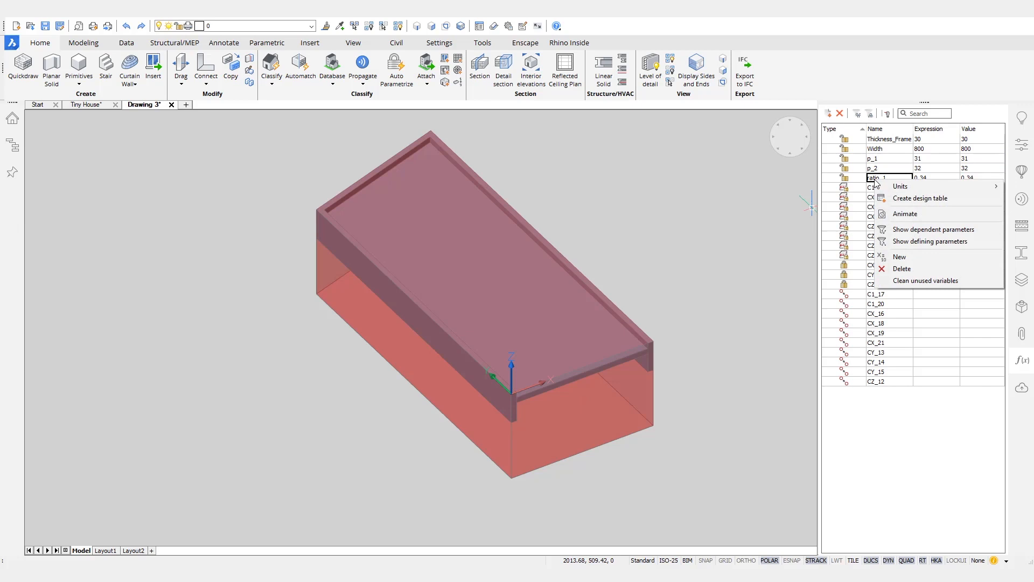
click(906, 216)
click(251, 26)
click(159, 62)
scroll(598, 330, up, 1)
right_click(911, 236)
click(935, 242)
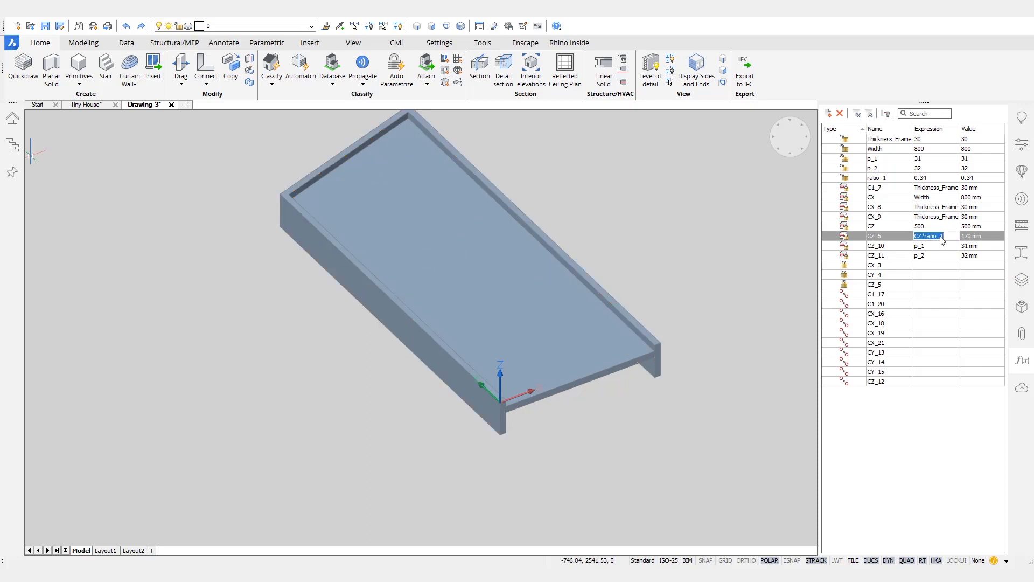
right_click(888, 177)
click(924, 271)
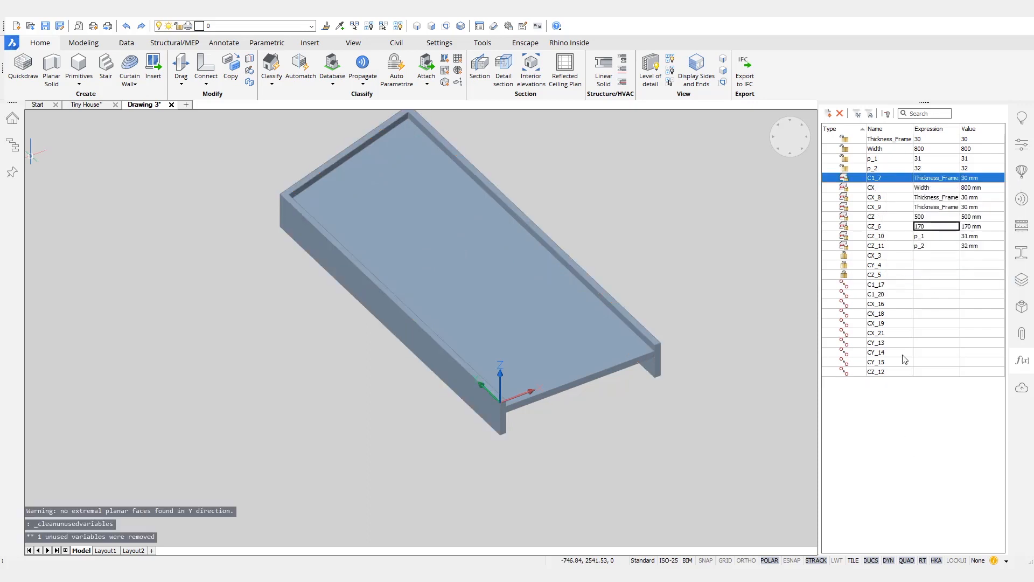
Step: Rename parameter p_1 to Thickness_Panel and p_2 to Offset_Panel
right_click(888, 159)
click(923, 200)
scroll(654, 356, up, 10)
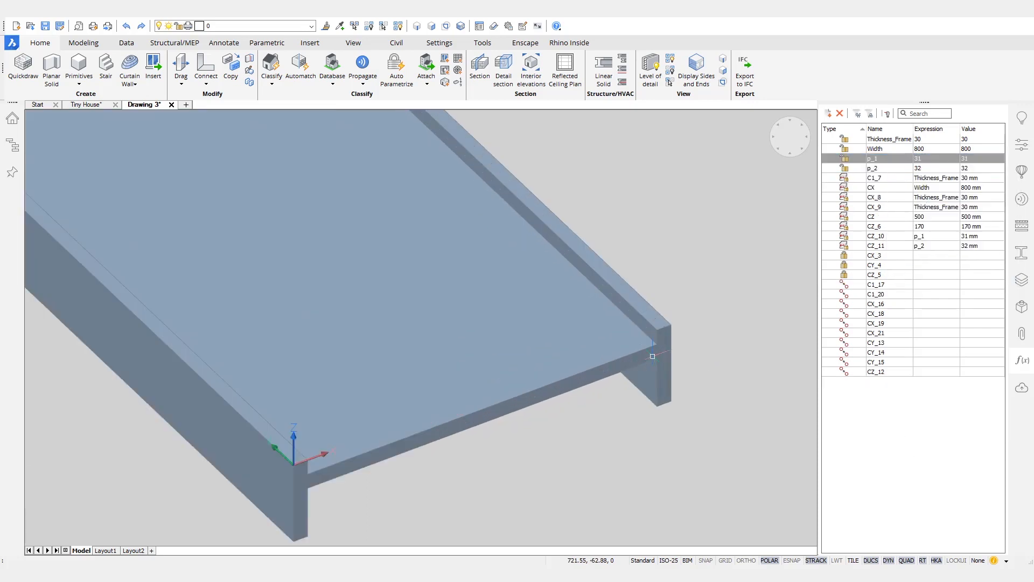
right_click(888, 159)
click(906, 197)
double_click(896, 160)
text(Thickness_Panel)
key(Return)
right_click(893, 169)
click(911, 208)
text(Offset_Panel)
key(Return)
scroll(653, 323, down, 10)
Step: Animate Thickness_Frame and Thickness_Panel to check what they control
shift+middle_drag(653, 325, 802, 334)
right_click(894, 139)
click(916, 178)
right_click(901, 158)
click(923, 184)
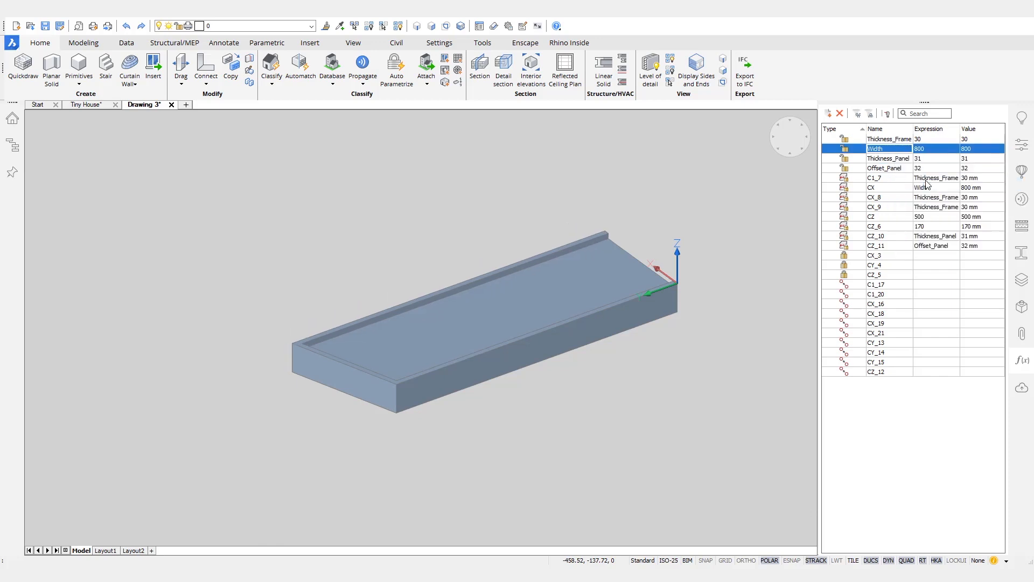
shift+middle_drag(771, 204, 655, 390)
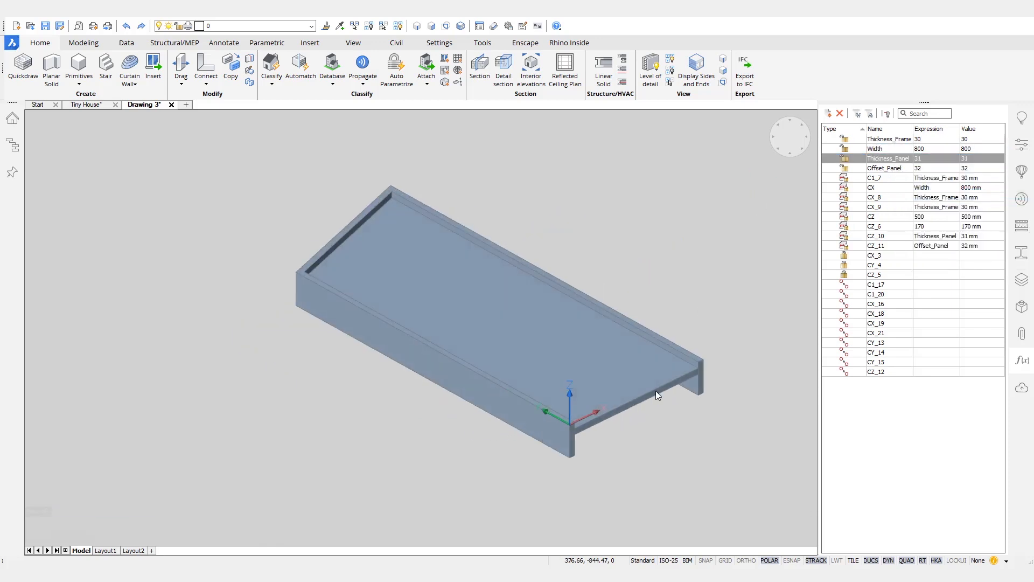
scroll(656, 390, up, 1)
Step: Add a distance constraint between two vertical frame edges, named Height_Low_side with value 1700
click(580, 448)
click(288, 277)
mouse_move(446, 300)
click(396, 327)
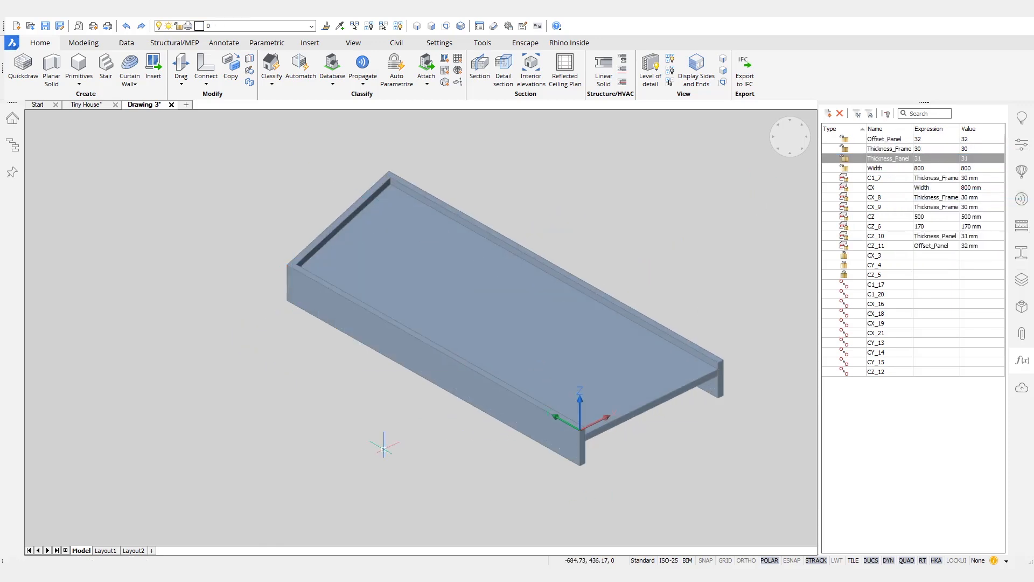
key(Return)
right_click(845, 381)
click(877, 420)
click(900, 383)
click(899, 384)
text(Height_Low_side)
key(Return)
click(928, 384)
text(1700)
key(Return)
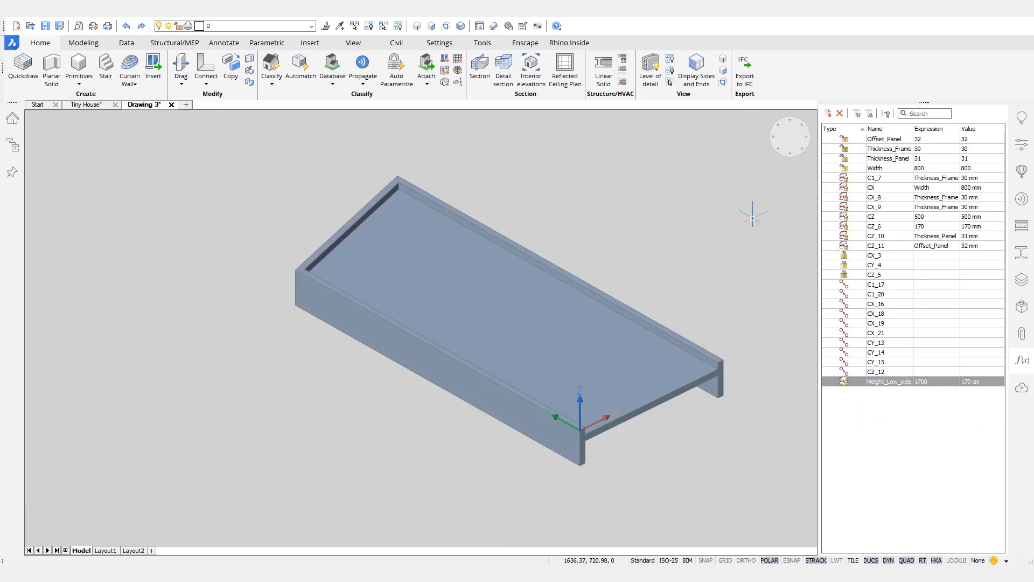
Step: Add an angle constraint between the top faces and start renaming it Angle_Top
right_click(392, 386)
mouse_move(531, 402)
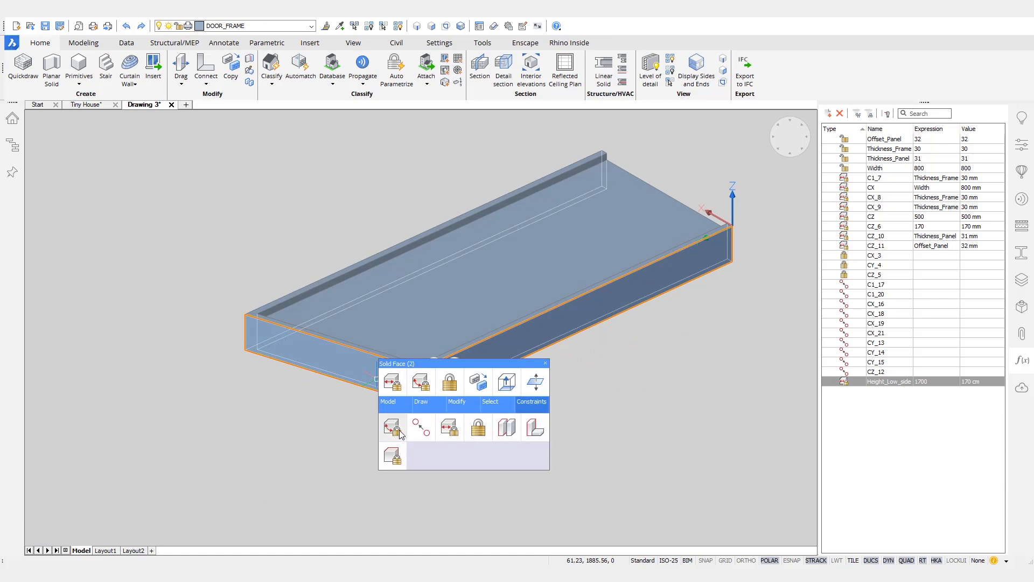
click(393, 428)
key(Return)
right_click(877, 391)
click(903, 429)
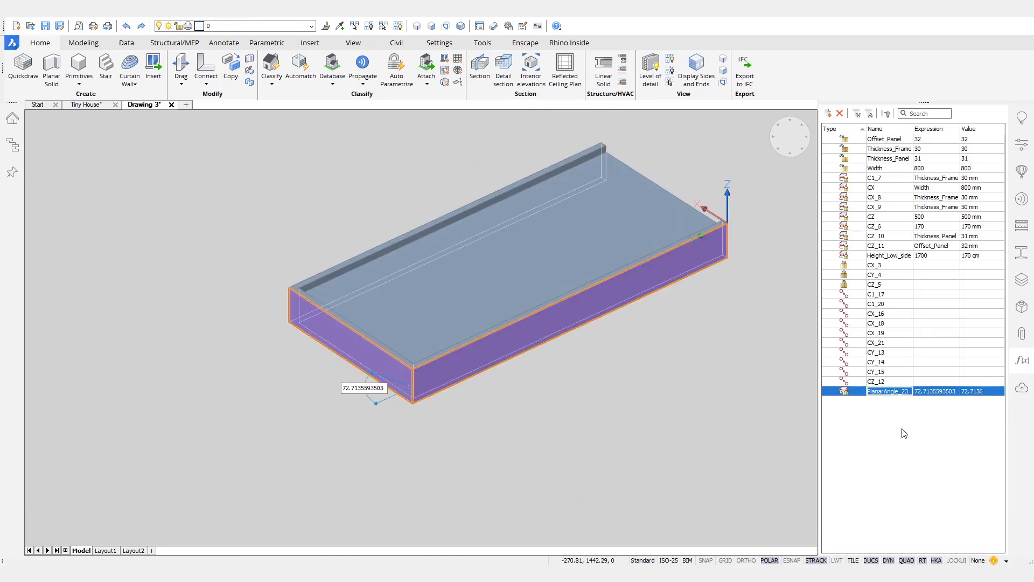
right_click(890, 266)
click(917, 301)
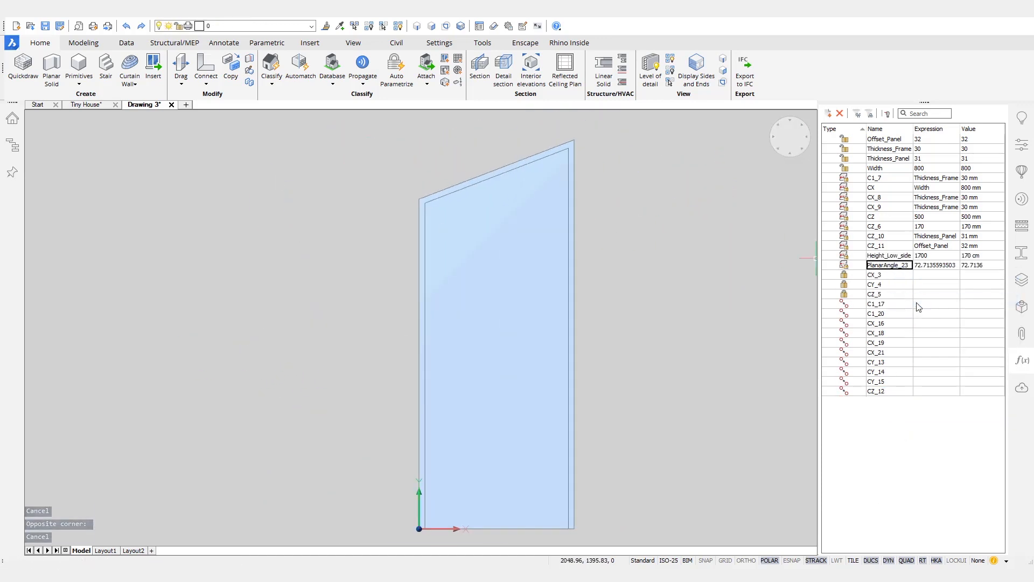
double_click(899, 266)
text(Angle_Top)
middle_drag(664, 270, 657, 264)
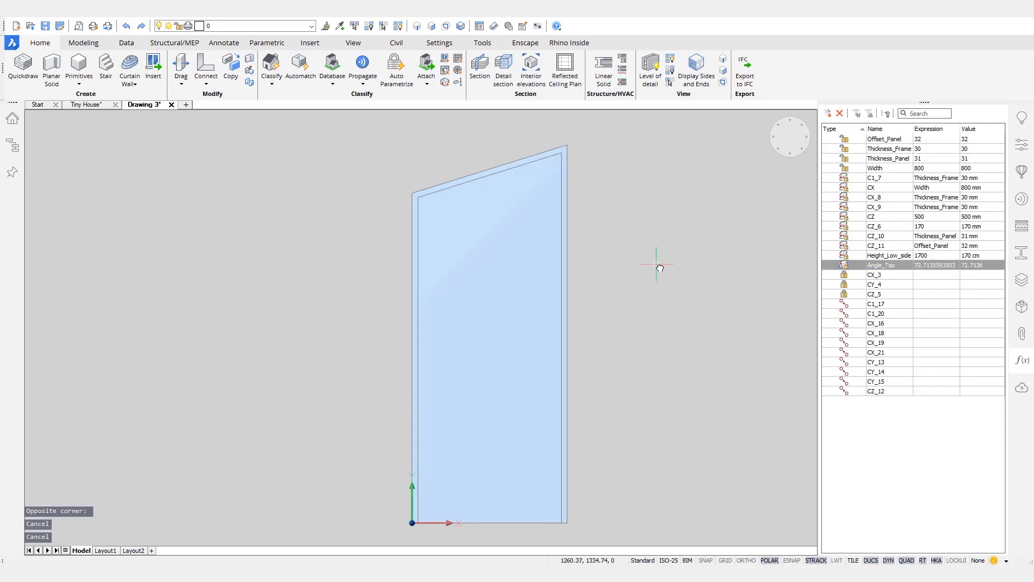
Step: Create the component Door_Slanted_Top_Parametrized in the Doors category, then show the Tiny House drawing's Doors components
click(1023, 172)
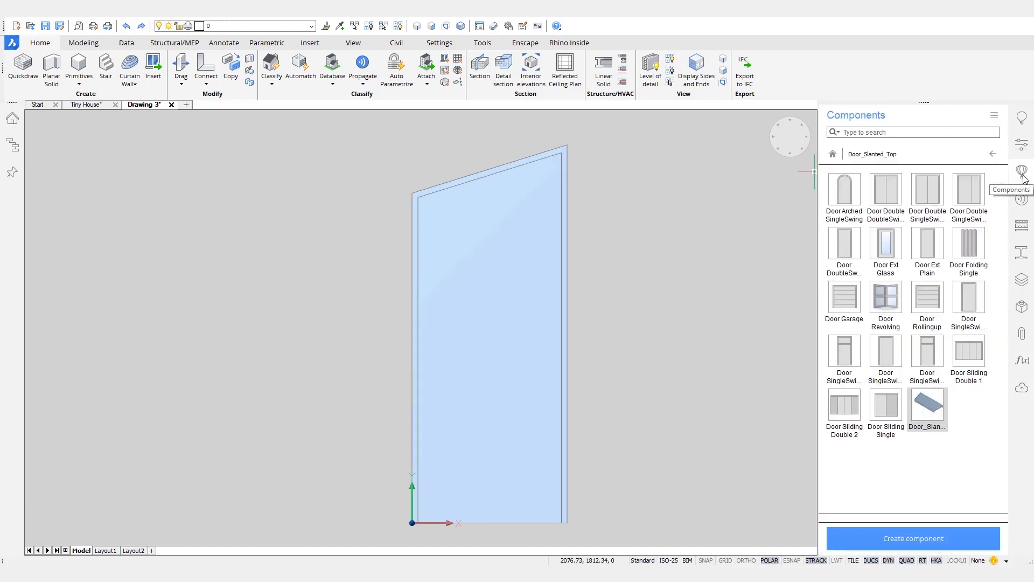
click(917, 538)
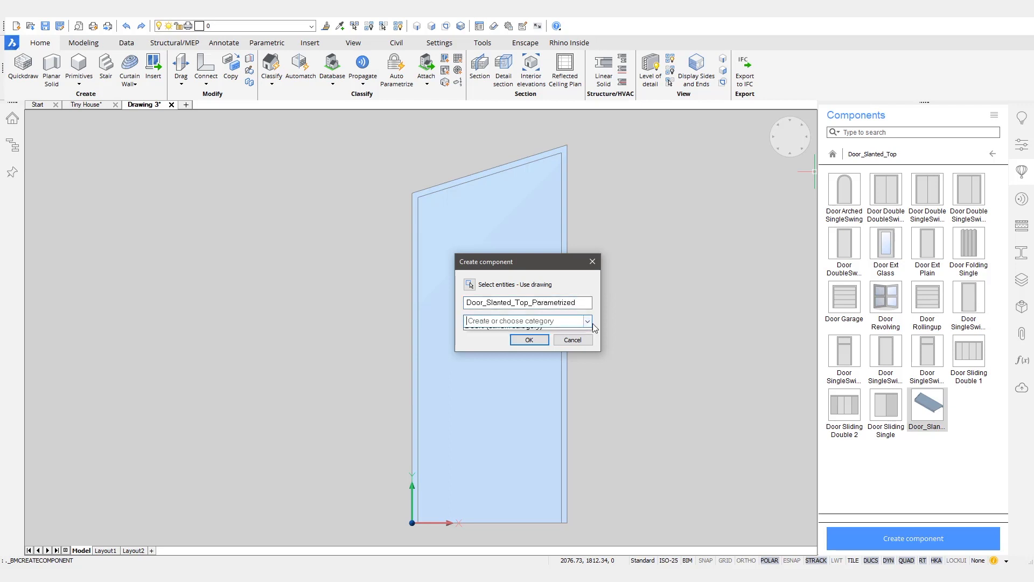
click(571, 331)
click(529, 340)
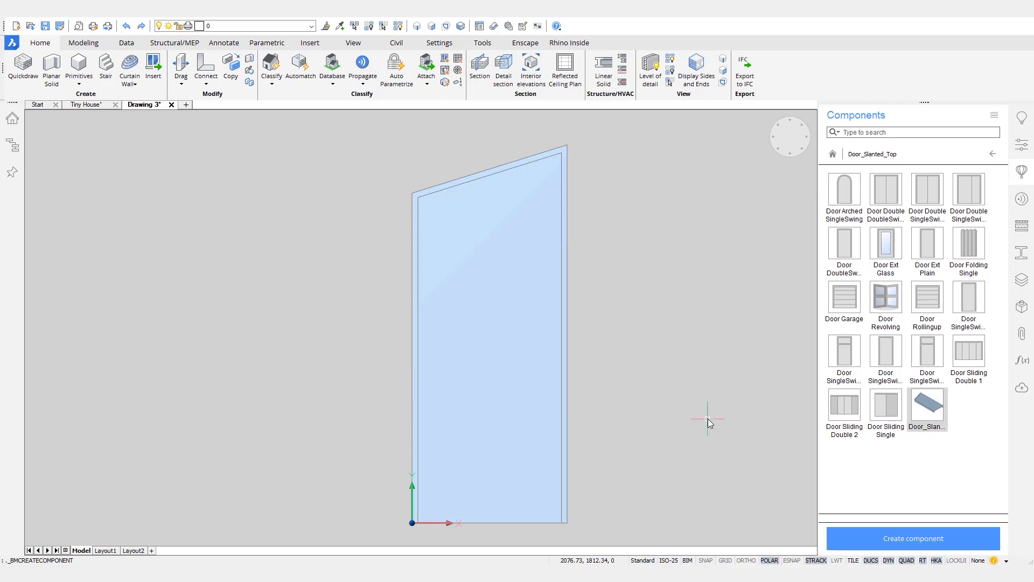
click(89, 105)
click(967, 191)
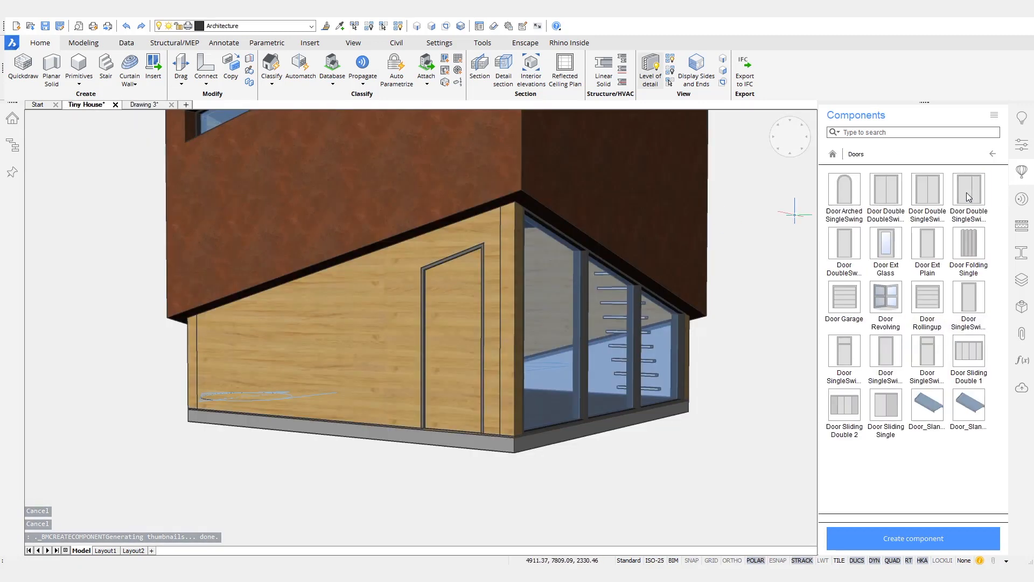
Step: Delete the old door and insert Door_Slanted_Top_Parametrized into the pine wall at 200, 0, 350
click(446, 326)
key(Delete)
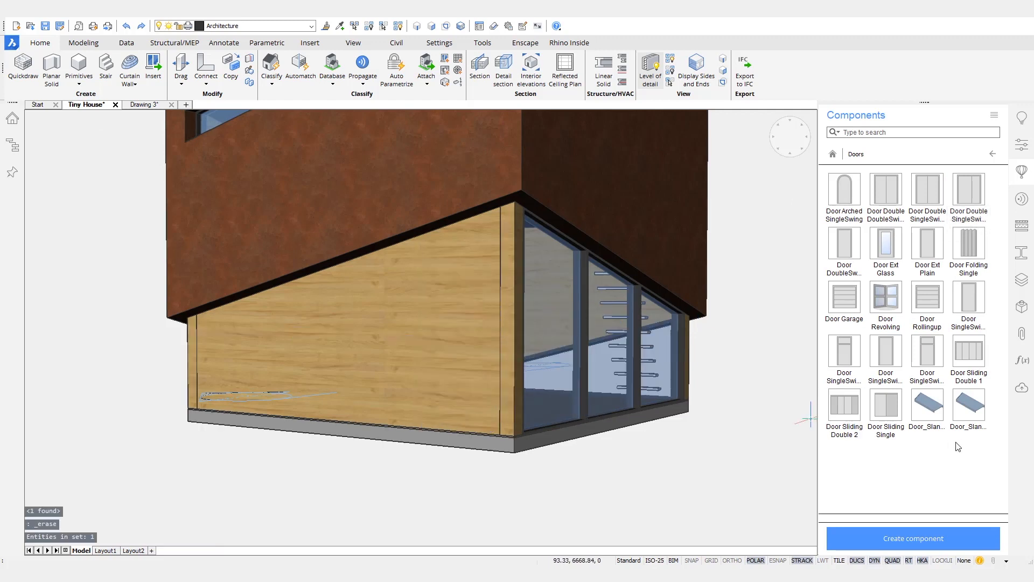
click(976, 410)
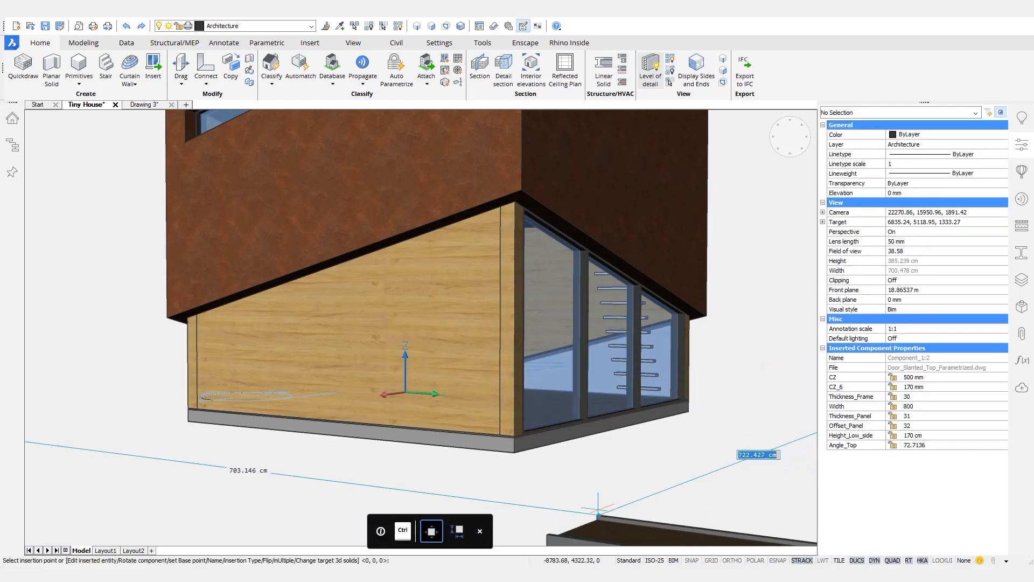
shift+middle_drag(595, 510, 440, 456)
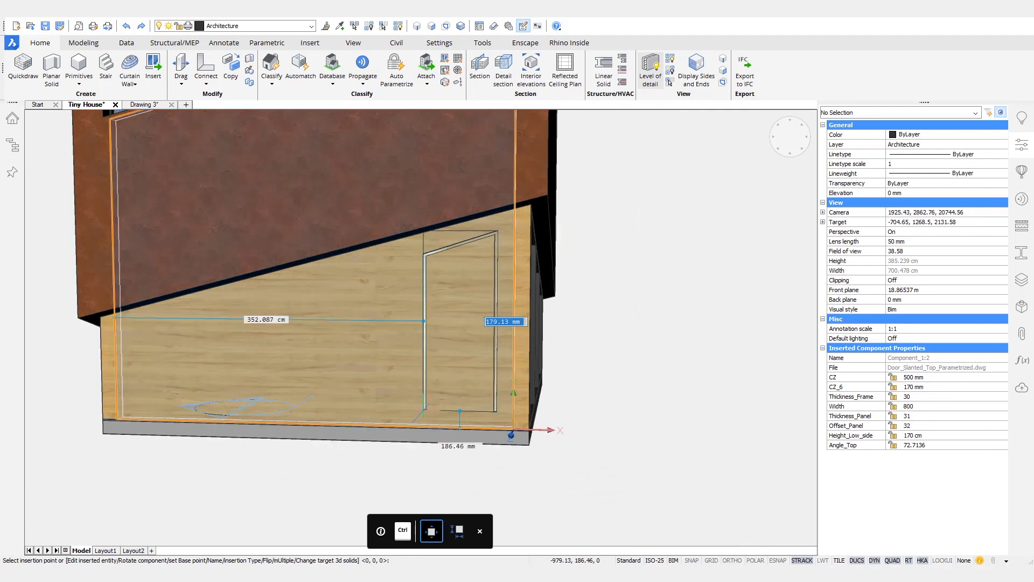
key(Tab)
key(Tab)
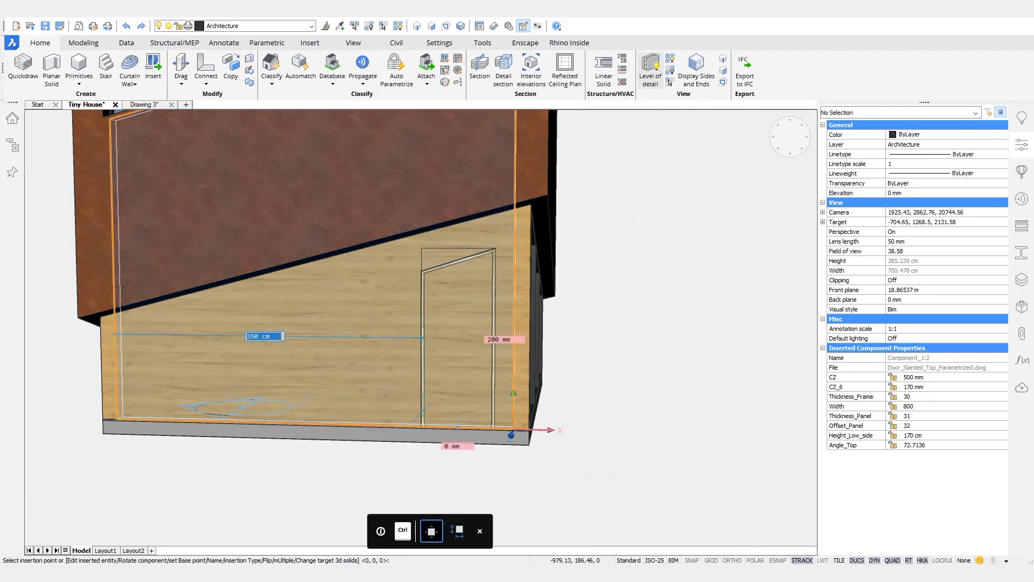
key(Return)
Step: Orbit toward the wall face and select the newly inserted door
scroll(473, 288, up, 2)
shift+middle_drag(560, 362, 606, 531)
click(571, 287)
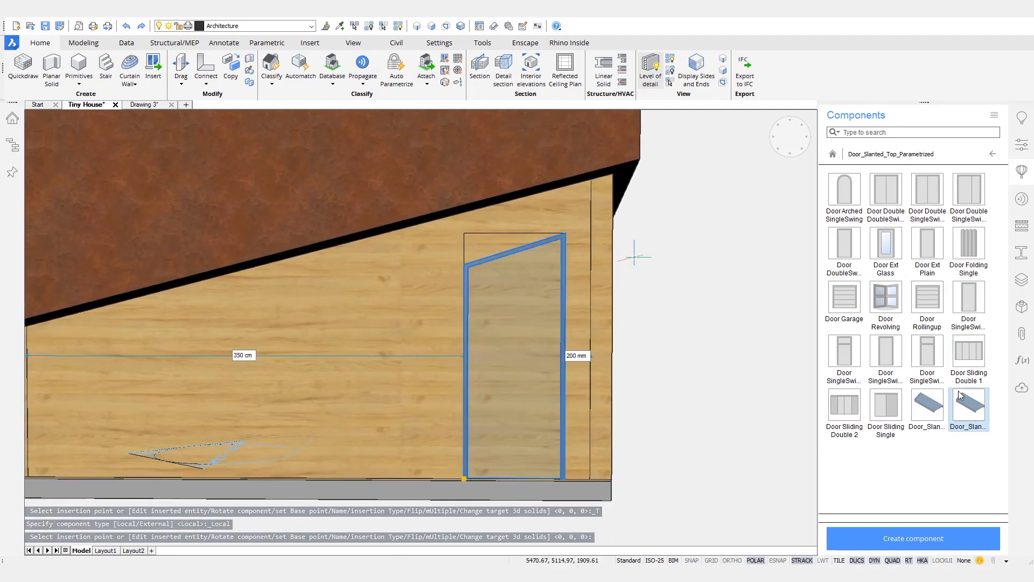
Step: In the door's Properties Parameters, set Height_Low_side to 1850 (185 cm)
click(1022, 144)
scroll(956, 296, down, 10)
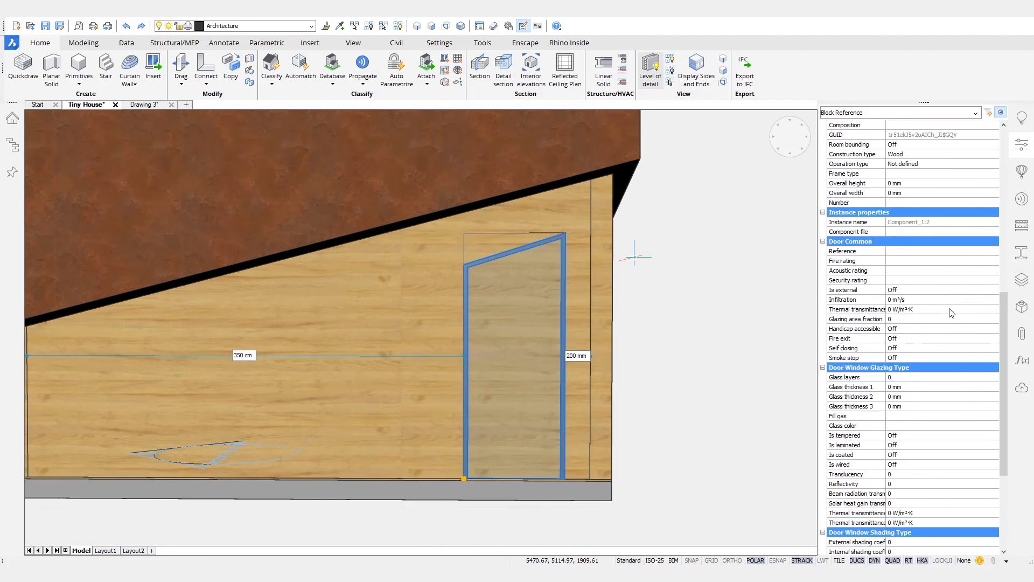
scroll(937, 362, down, 6)
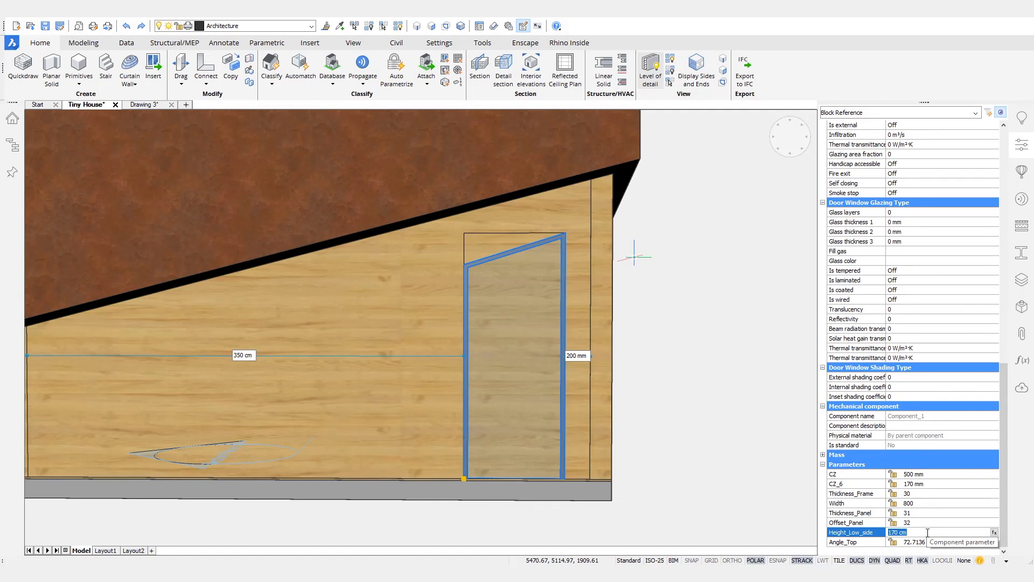
key(Return)
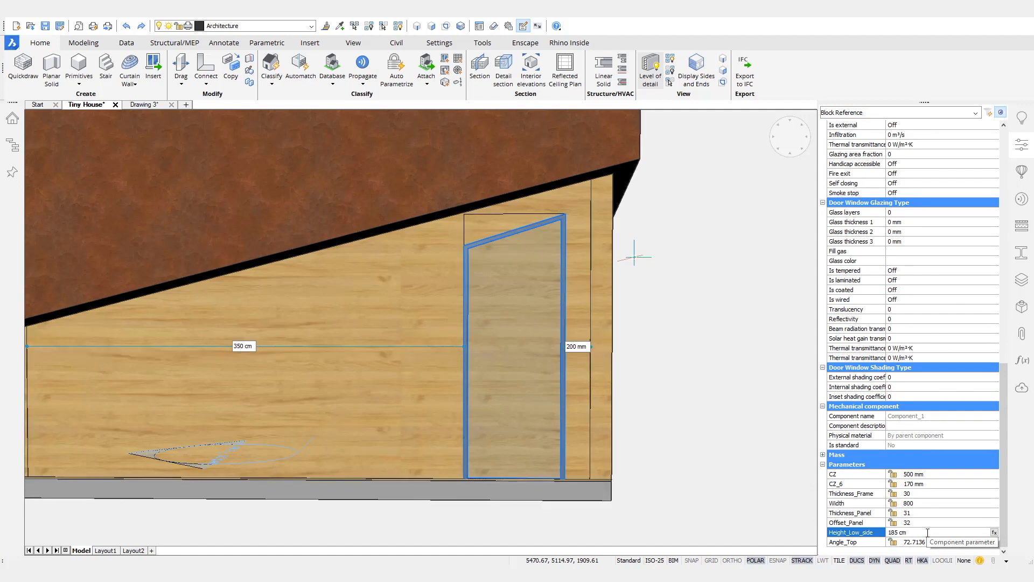
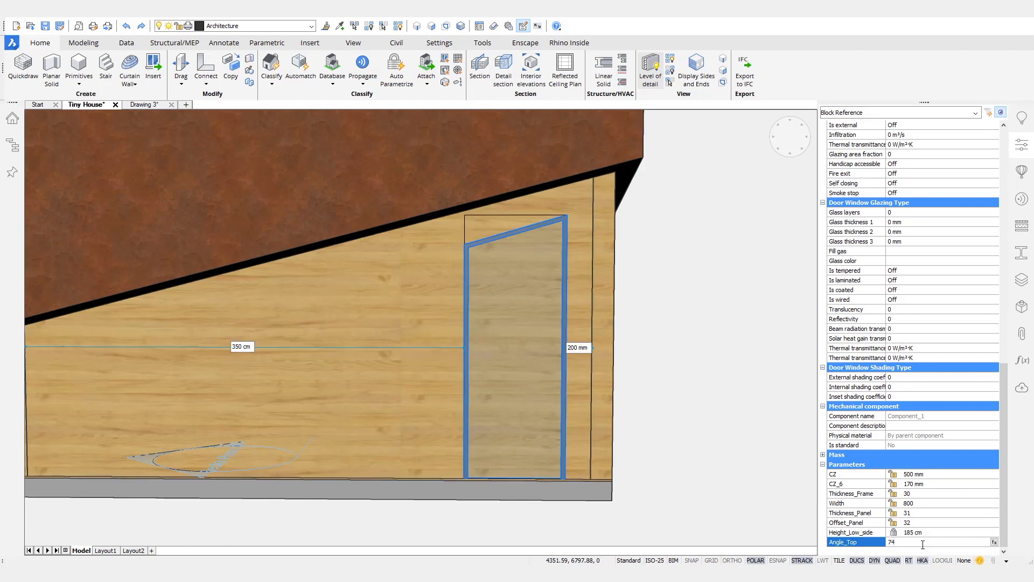
Step: Deselect the window, orbit to the glazed side, and zoom out to the whole house
key(Escape)
key(Escape)
shift+middle_drag(540, 334, 539, 335)
scroll(502, 350, down, 5)
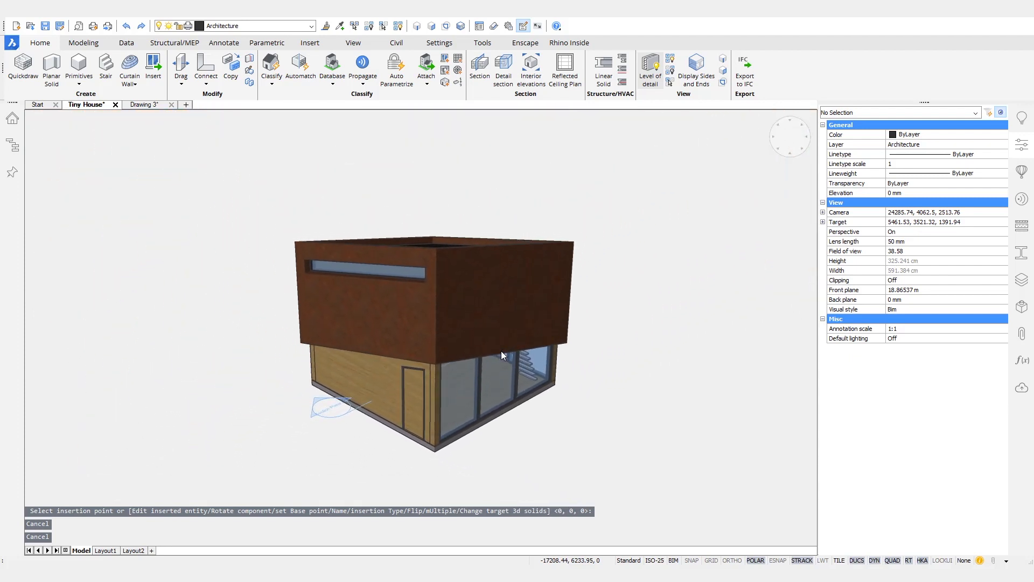
Step: Switch selection to faces and offset the floor face's edge inward by 15 mm
shift+middle_drag(437, 474, 453, 505)
scroll(454, 496, up, 8)
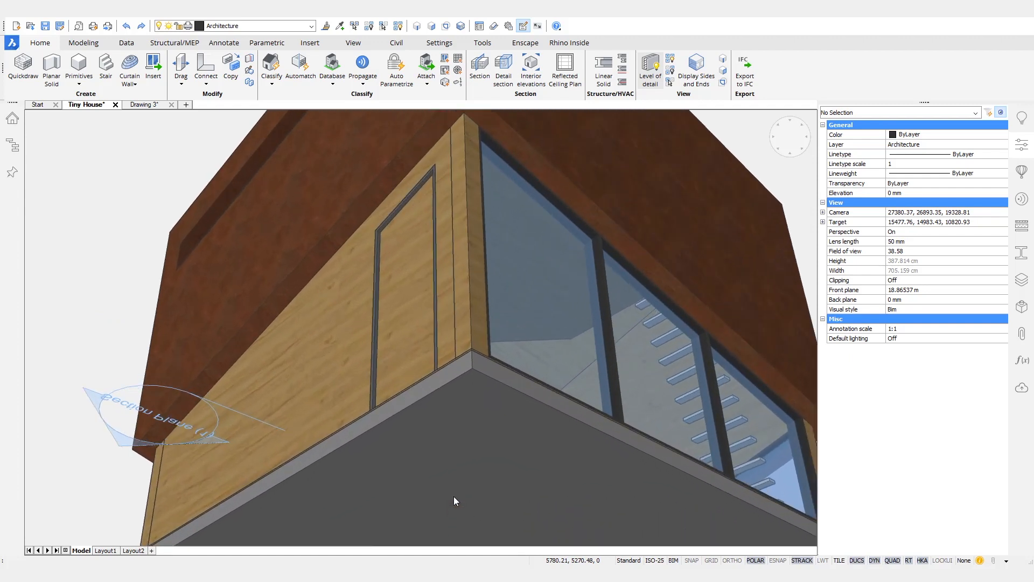
click(432, 26)
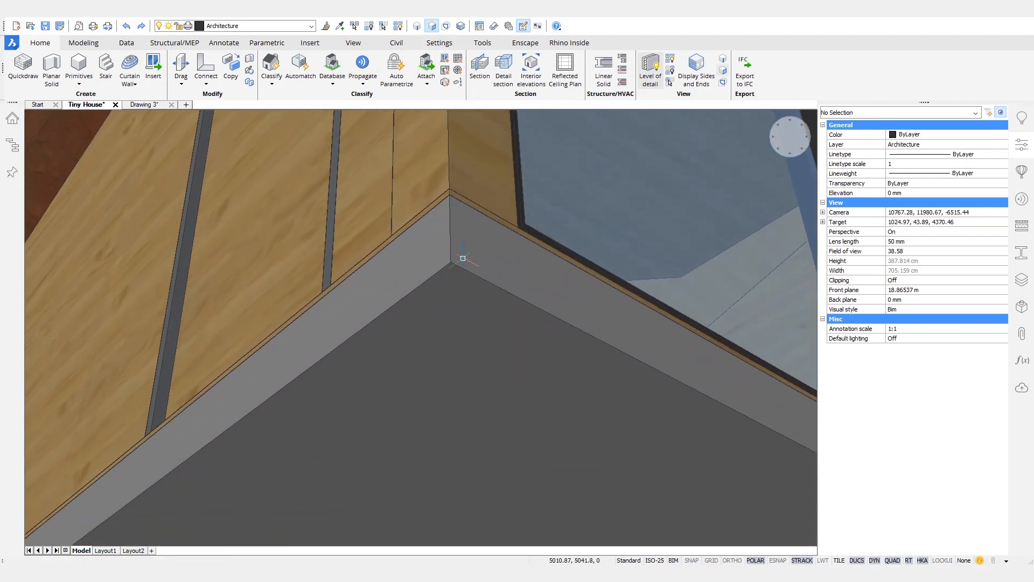
click(485, 290)
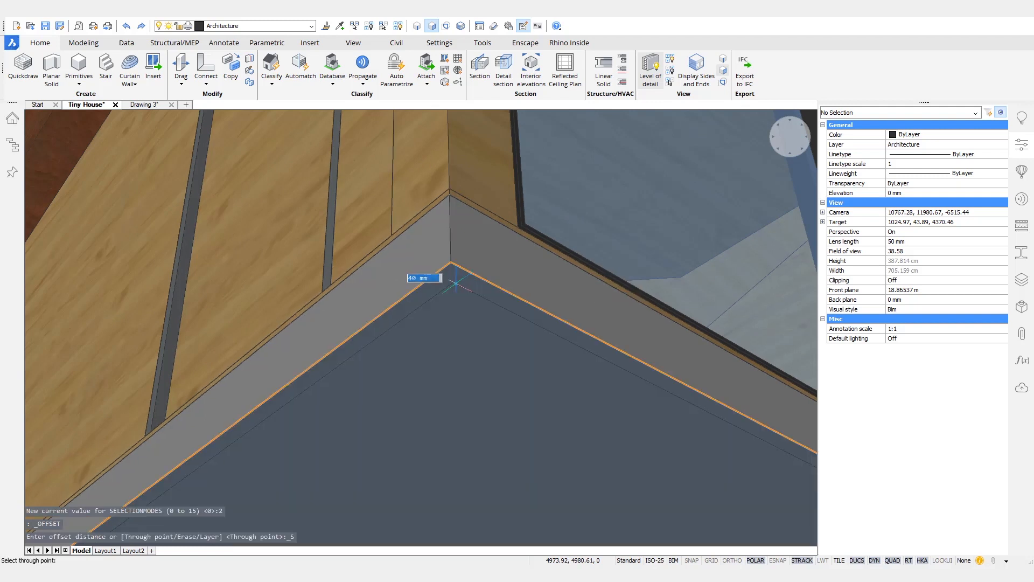
key(Return)
Step: Extrude the offset outline as a slice, snapped to the wall-corner height
scroll(455, 284, up, 3)
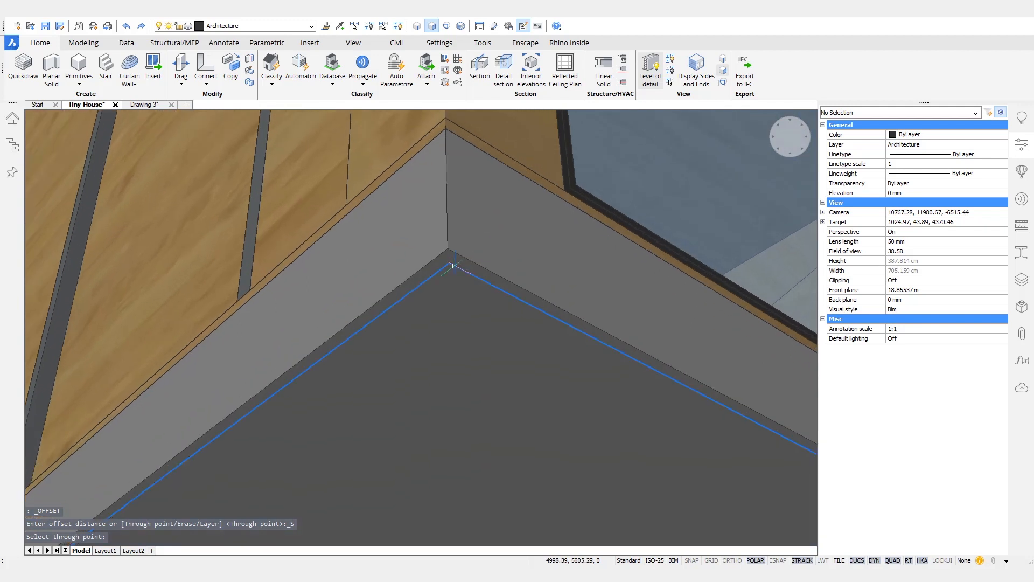
mouse_move(454, 265)
mouse_move(483, 279)
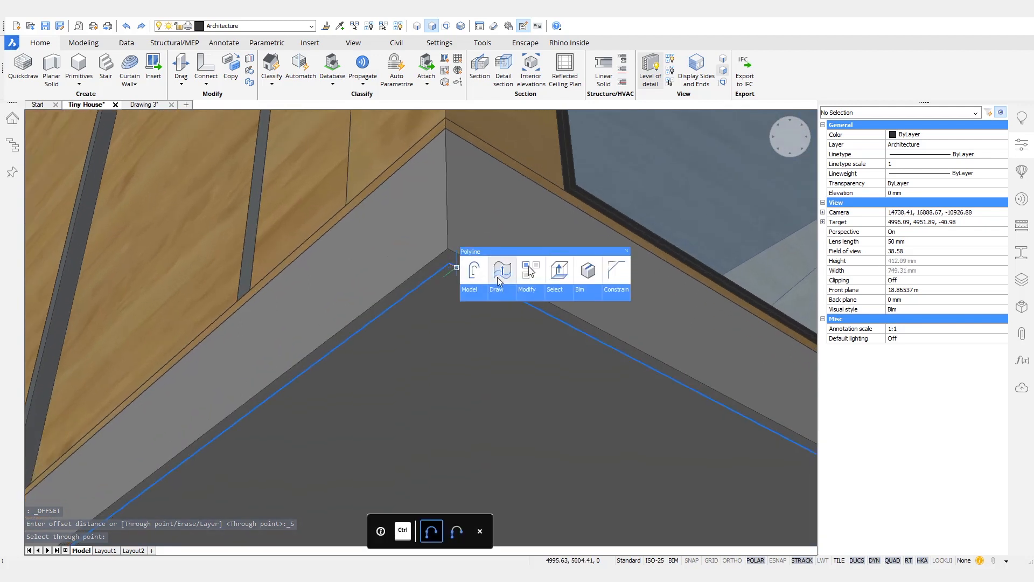
click(502, 271)
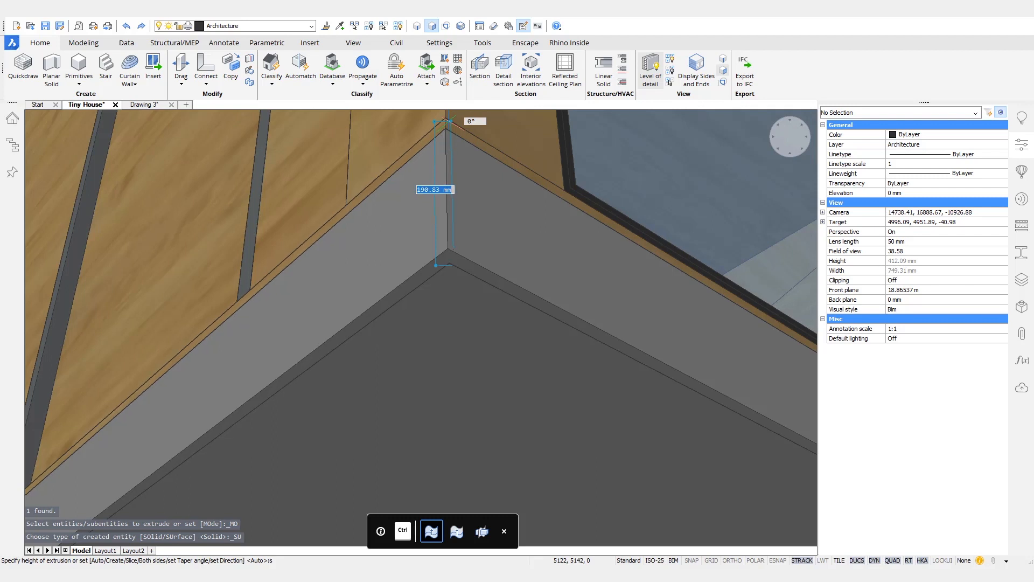
key(Return)
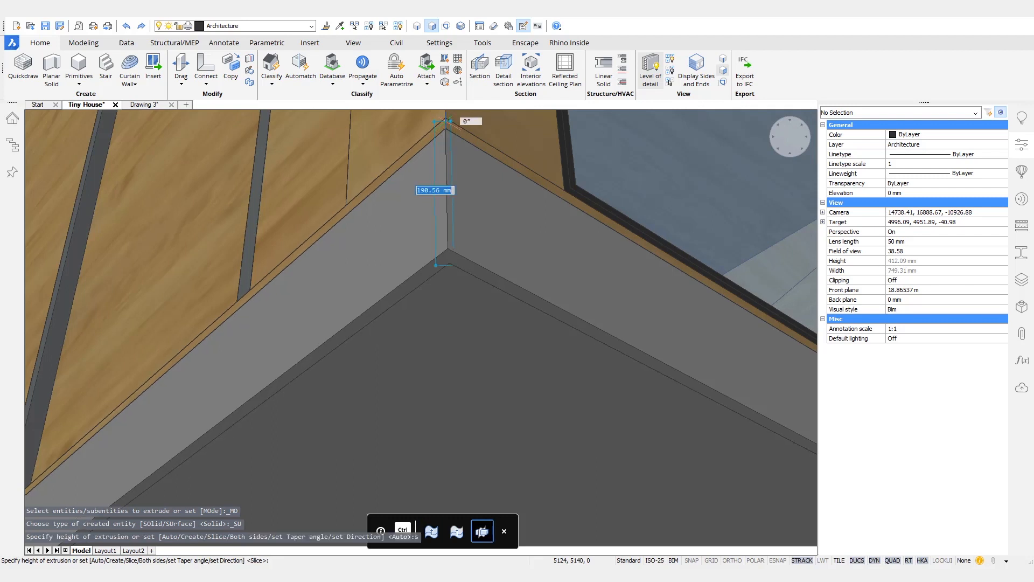
key(F3)
click(450, 118)
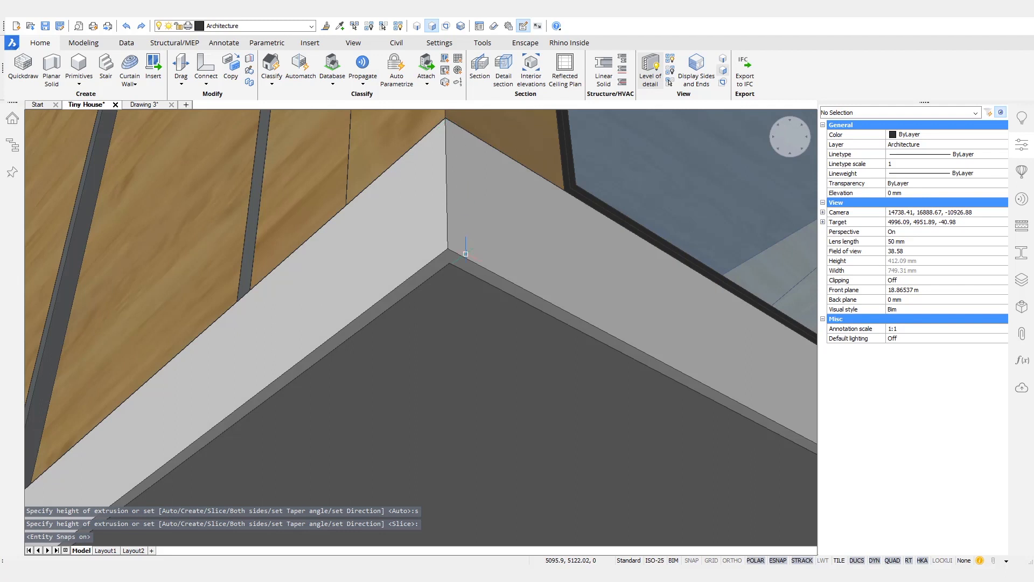
scroll(670, 476, down, 3)
Step: Show only project compositions and apply Pine Finishing to the floor-edge strip
click(1022, 228)
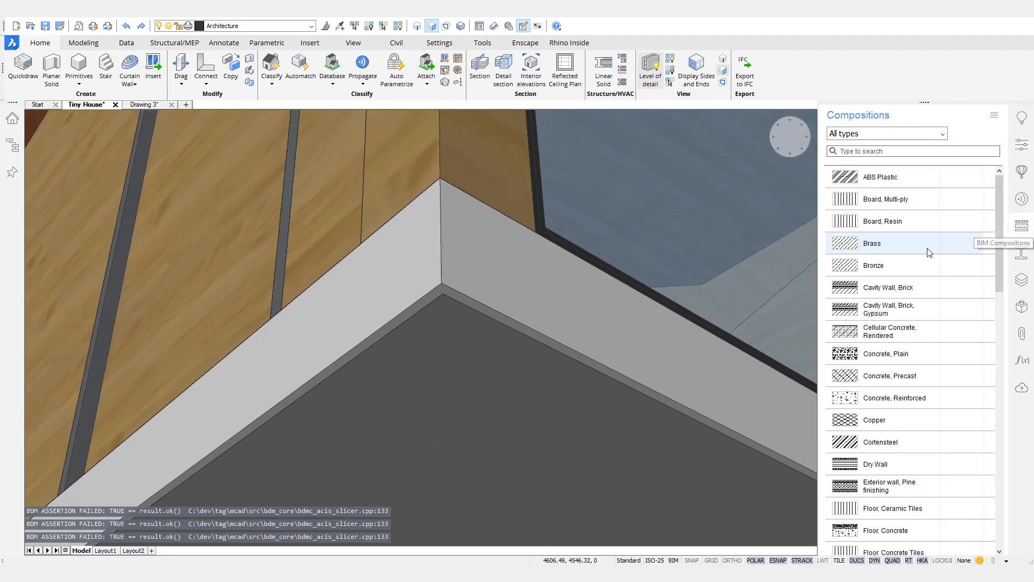
click(995, 115)
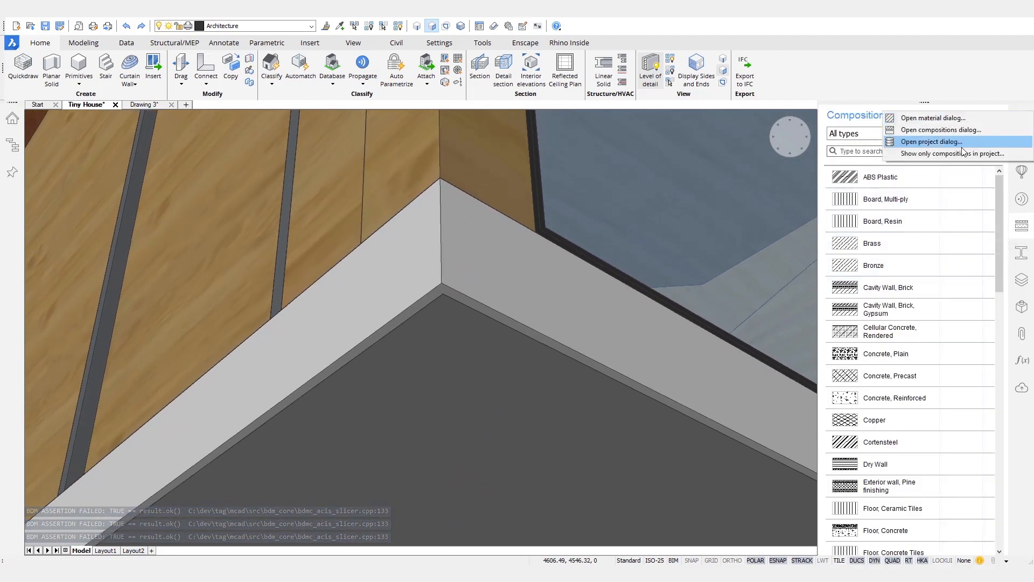
click(954, 153)
drag(911, 243, 585, 348)
Step: Narrow the compositions panel, zoom out, and orbit to look down on the sloped roof
drag(818, 302, 856, 301)
scroll(607, 320, down, 10)
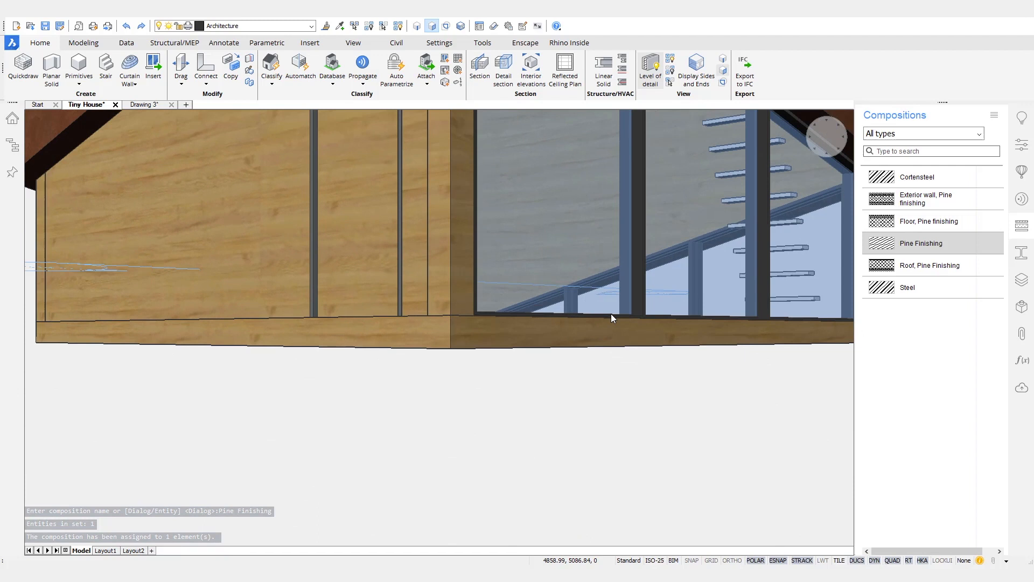
scroll(611, 318, down, 10)
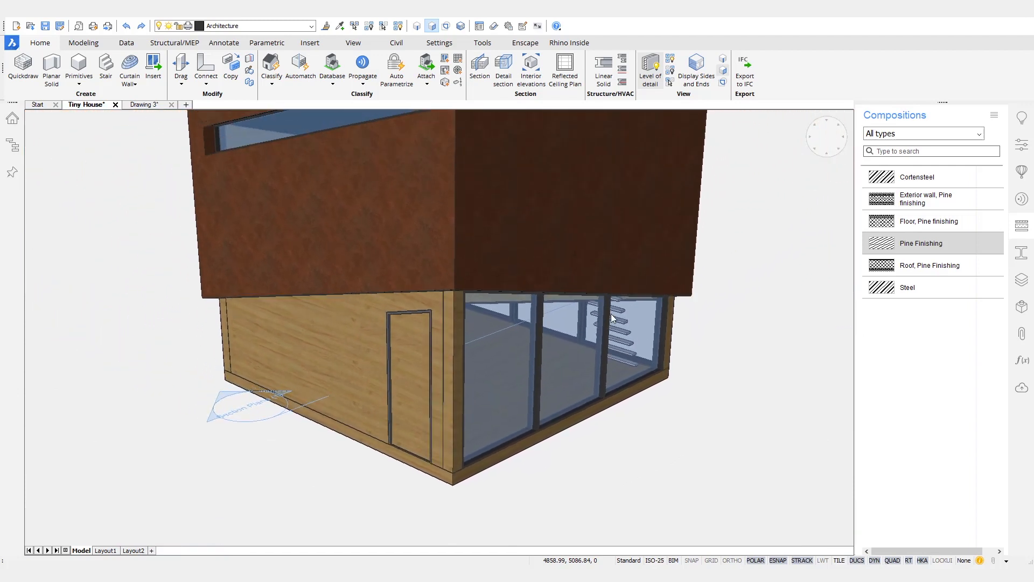
shift+middle_drag(723, 359, 714, 303)
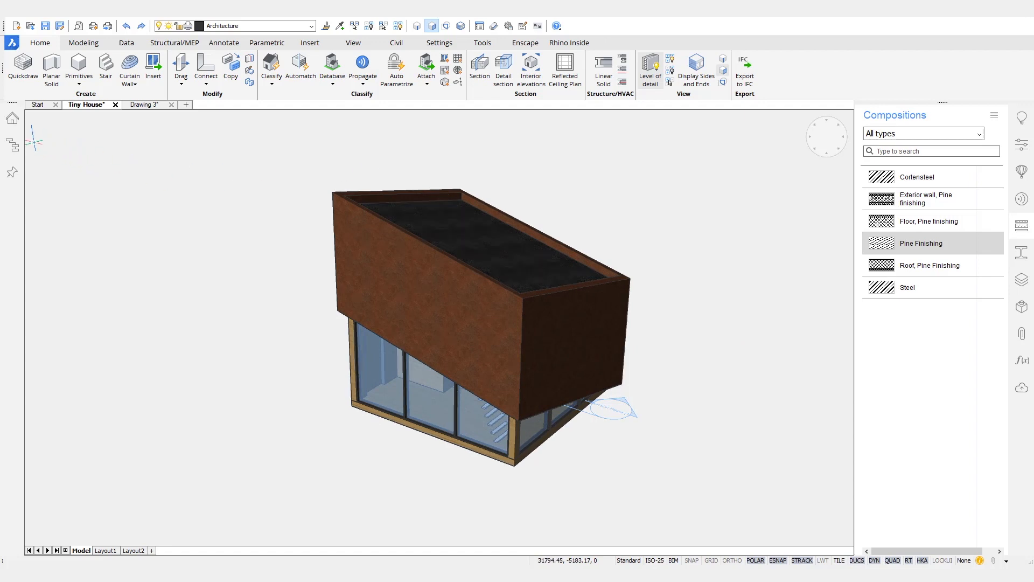
Step: Expand Building Elements in the Structure tree, erase the stray line, and highlight doors and slabs
click(13, 146)
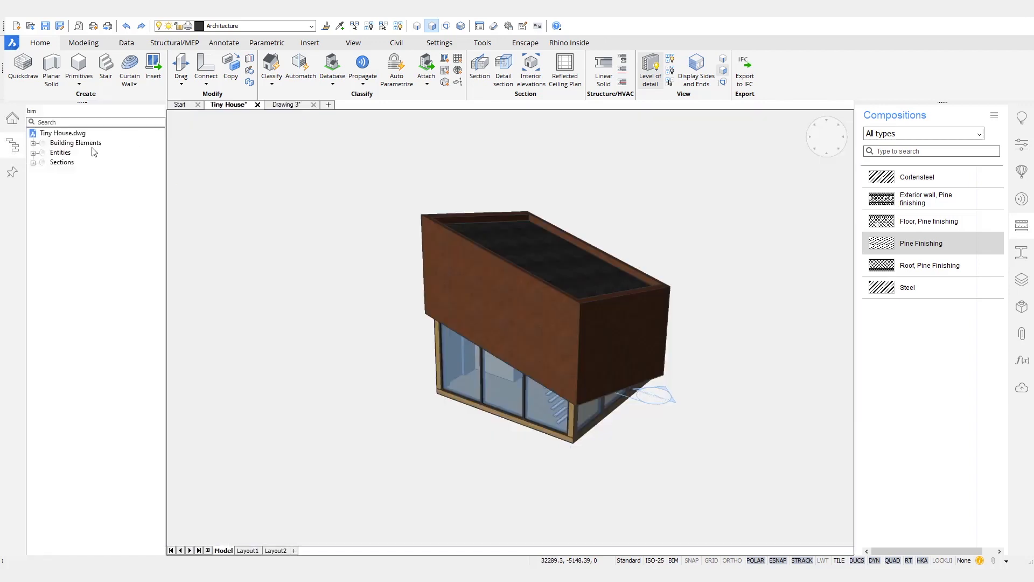
click(33, 143)
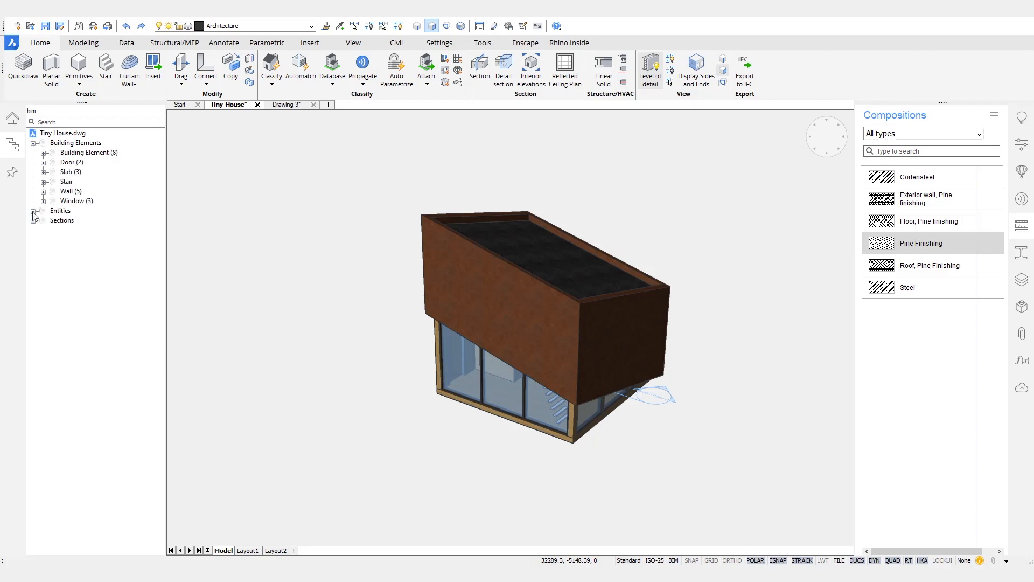
key(Delete)
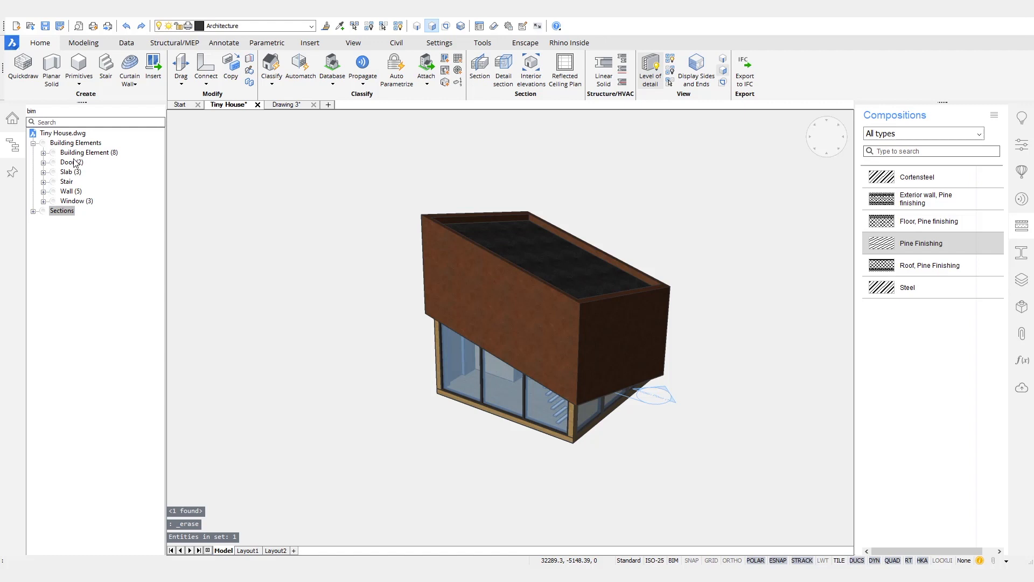
click(75, 163)
click(74, 172)
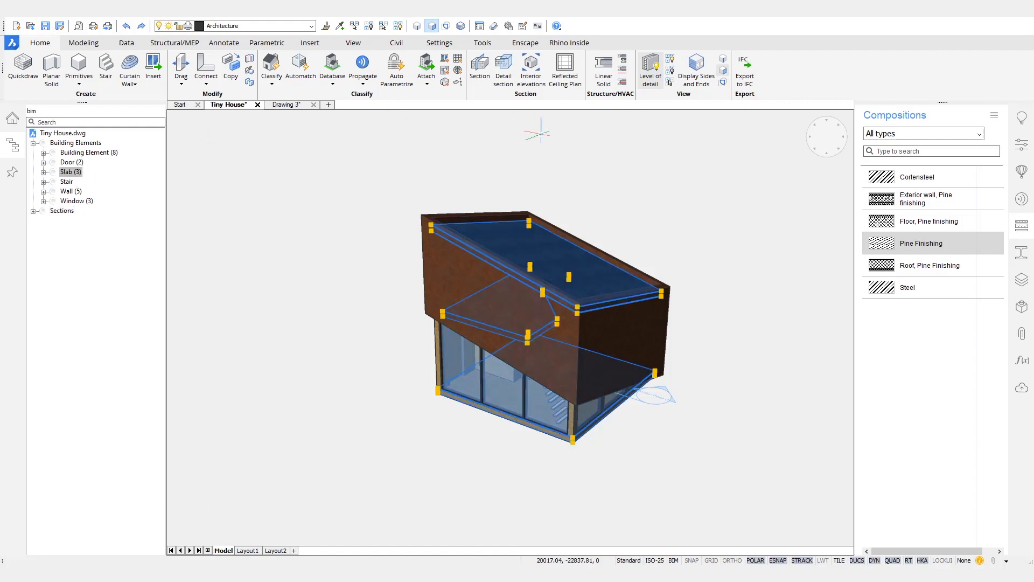
key(Escape)
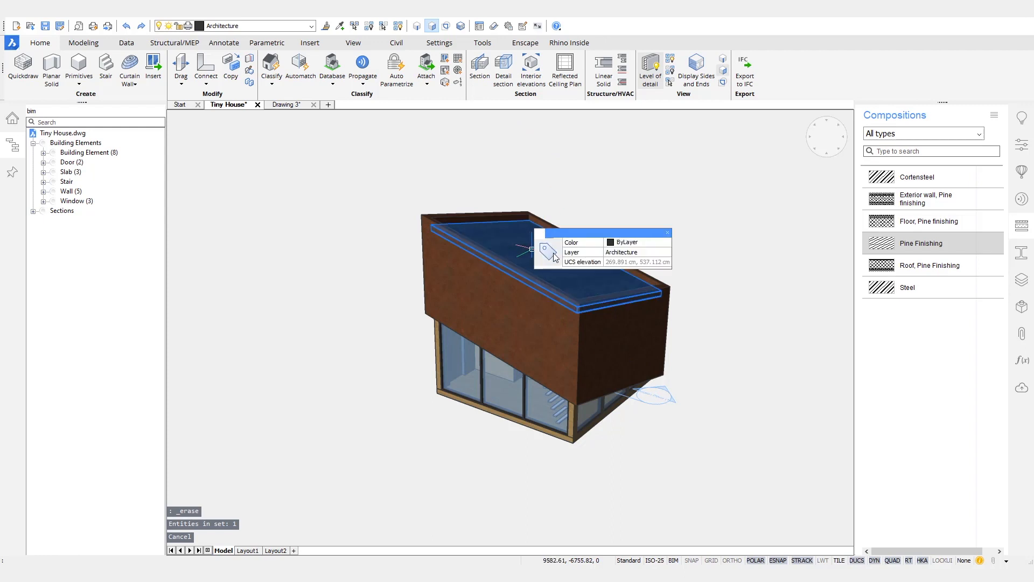
Step: Classify the top slab as a Roof
mouse_move(555, 257)
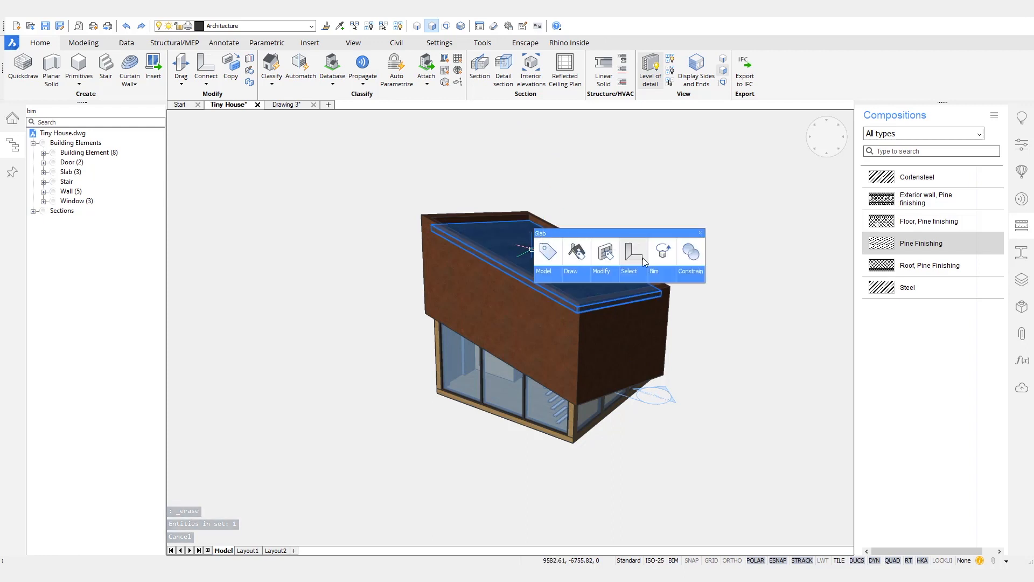
mouse_move(660, 267)
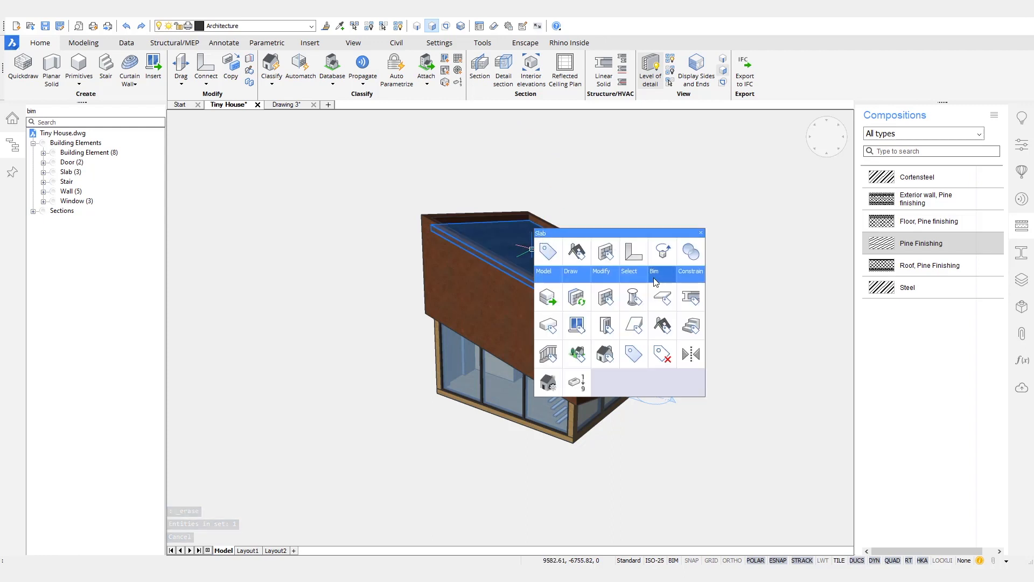
click(667, 325)
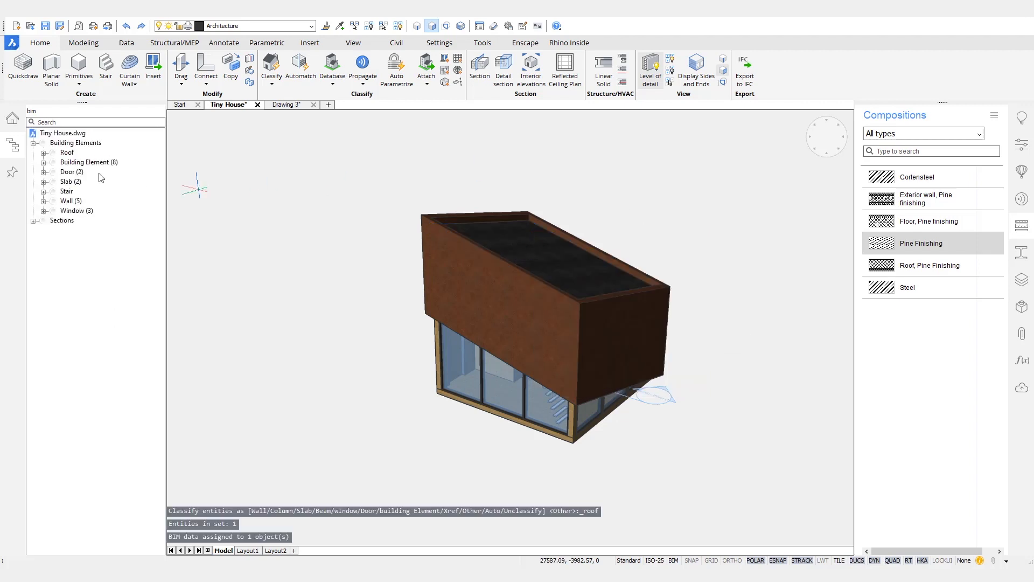
Step: Highlight each element category in the tree, then isolate the eight building elements
click(67, 153)
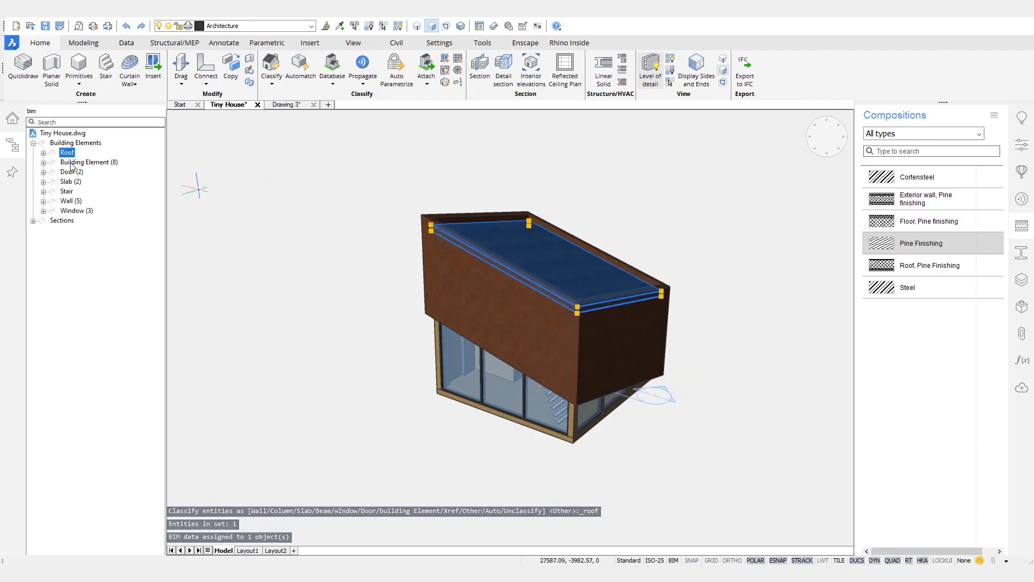
click(71, 171)
click(71, 182)
click(67, 191)
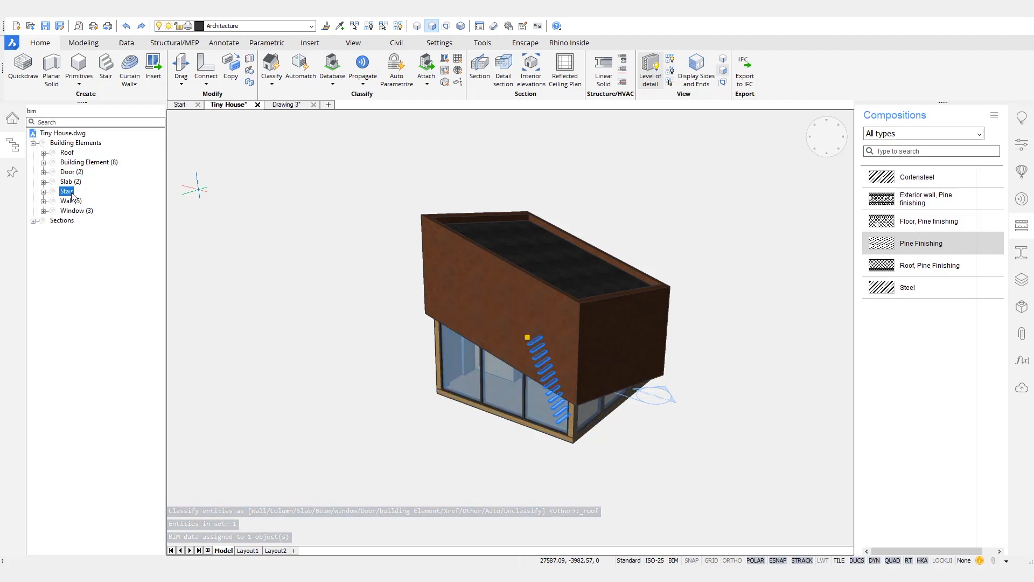
click(76, 202)
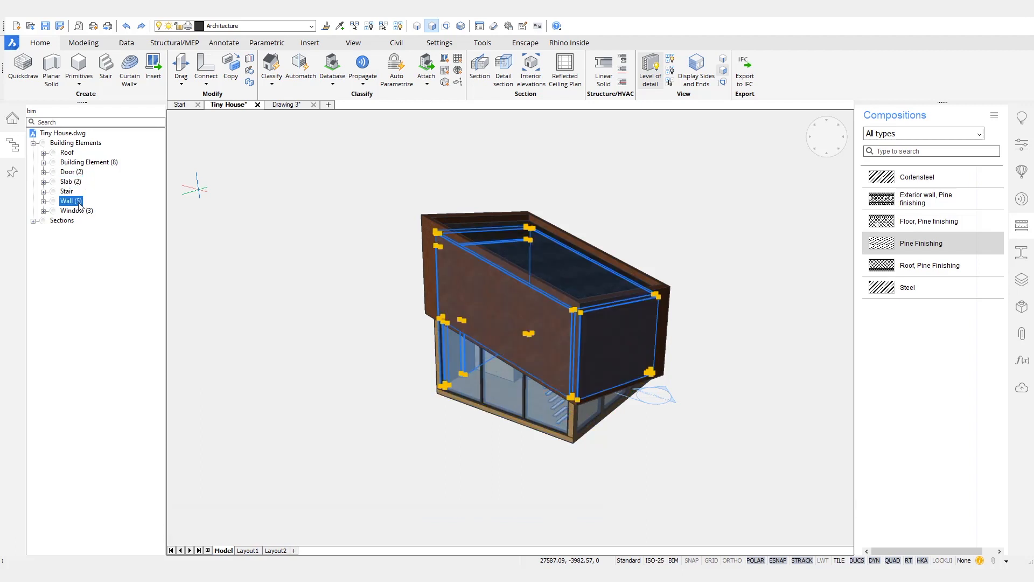
click(80, 212)
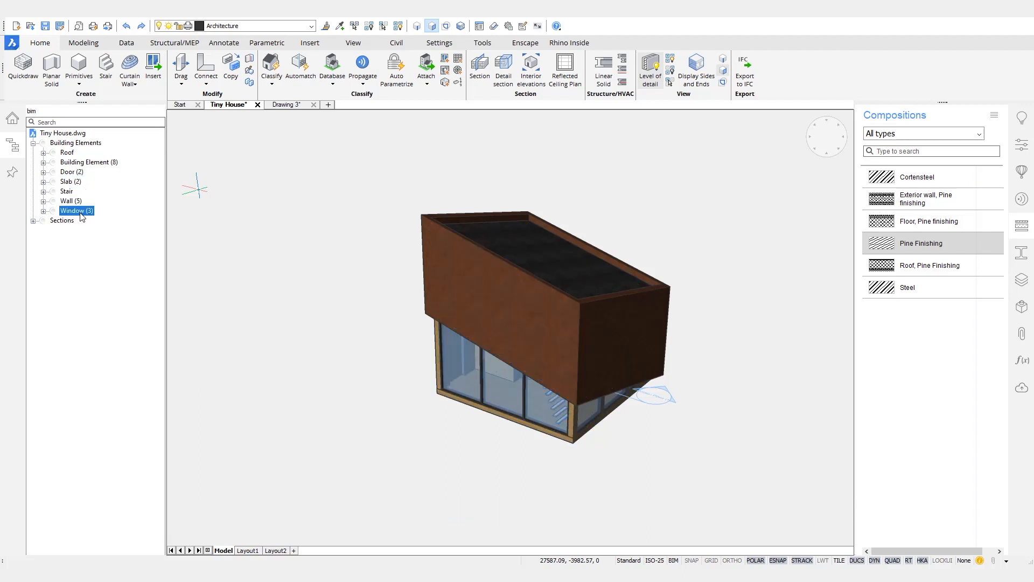
click(91, 162)
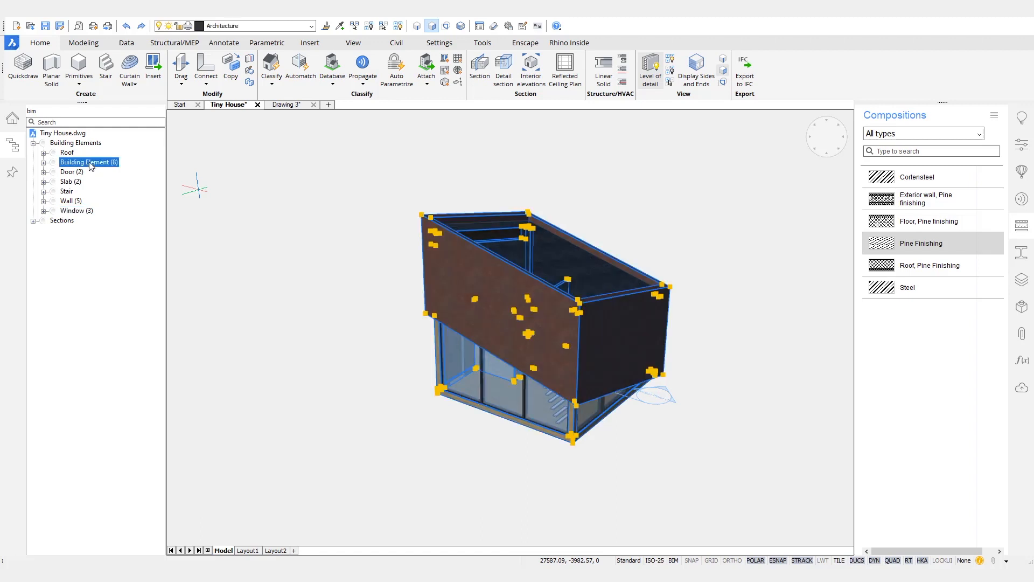
right_click(89, 163)
click(125, 196)
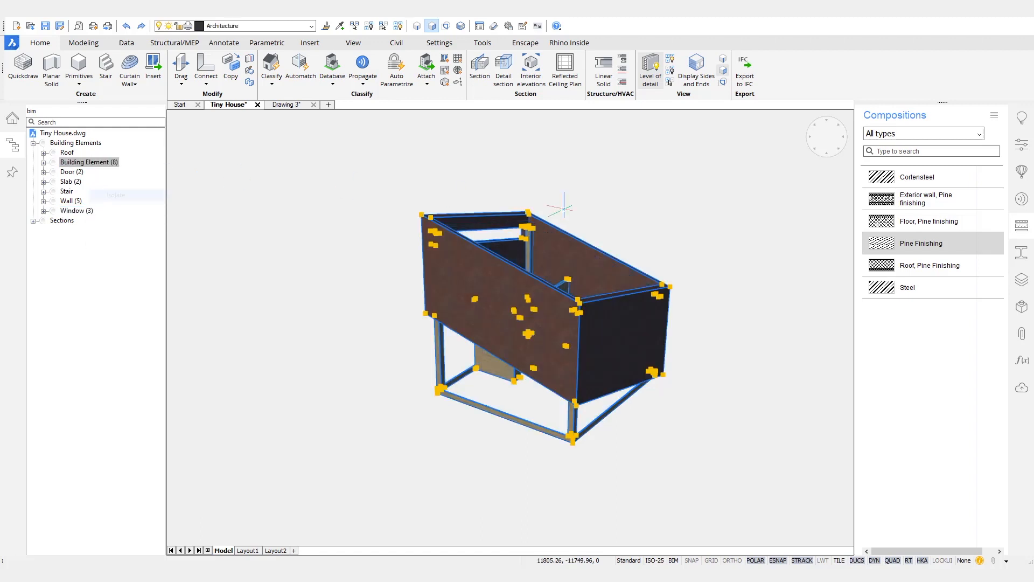
key(Escape)
Step: Hide the seven walls via the Wall (7) entry in the Structure tree
shift+middle_drag(761, 205, 759, 205)
scroll(757, 210, up, 5)
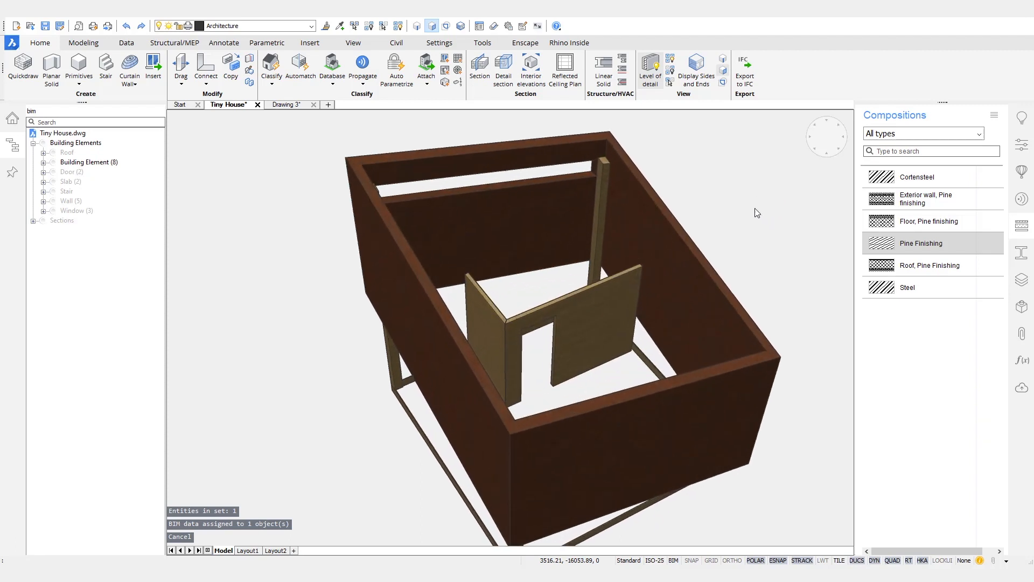
click(589, 345)
mouse_move(503, 325)
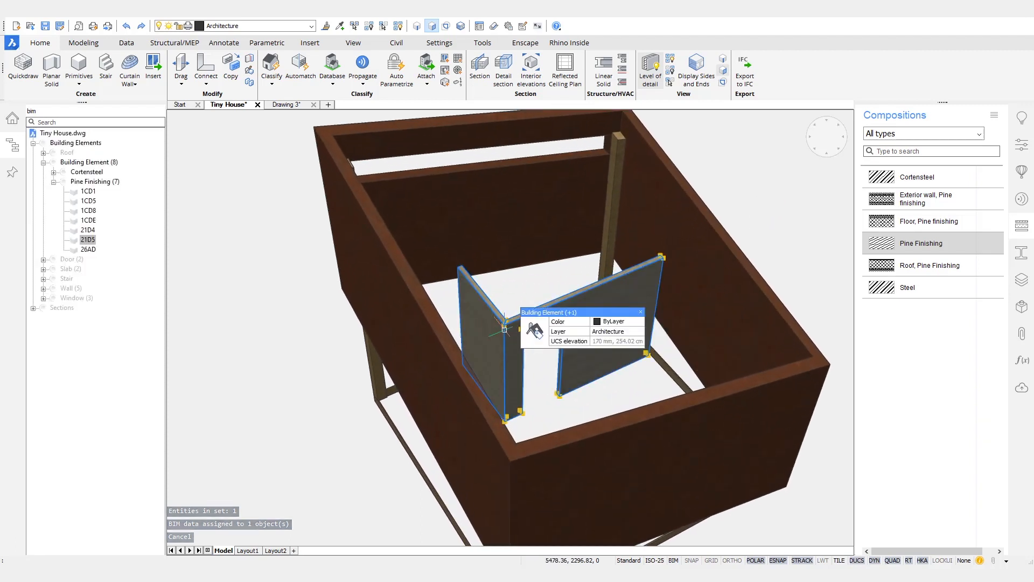
mouse_move(556, 330)
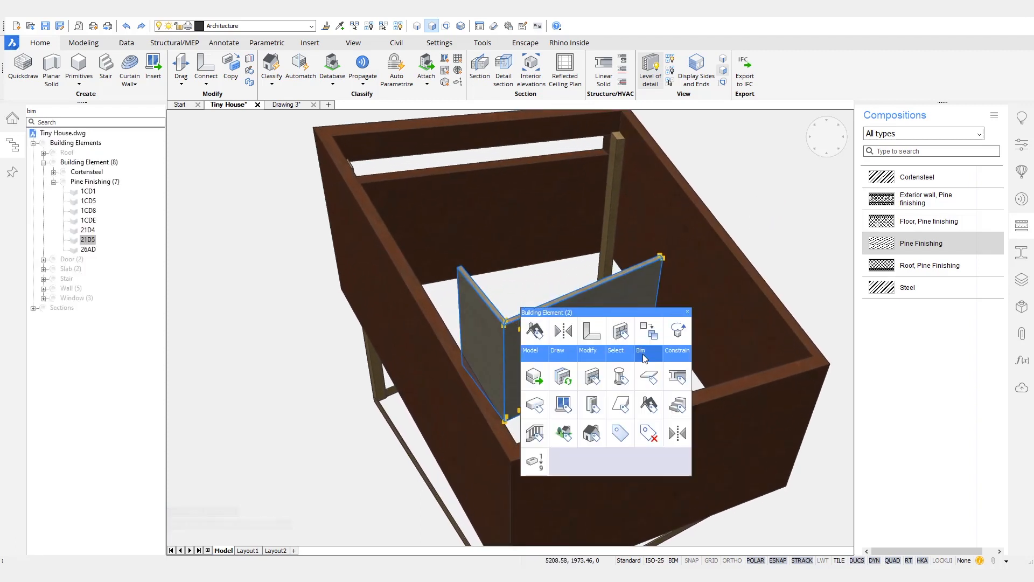
key(Escape)
shift+middle_drag(735, 214, 734, 216)
scroll(734, 216, down, 3)
right_click(75, 269)
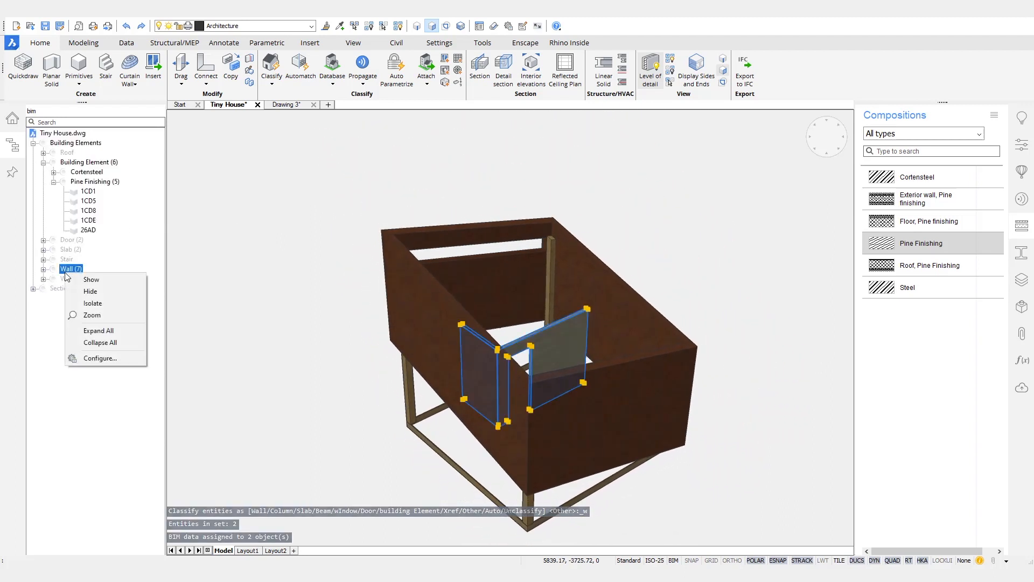
click(93, 291)
key(Escape)
Step: Orbit to a near top view and window-select all six building elements
shift+middle_drag(660, 217, 737, 183)
drag(737, 183, 384, 478)
shift+middle_drag(366, 385, 365, 306)
Step: Classify the six selected elements as Covering
mouse_move(276, 296)
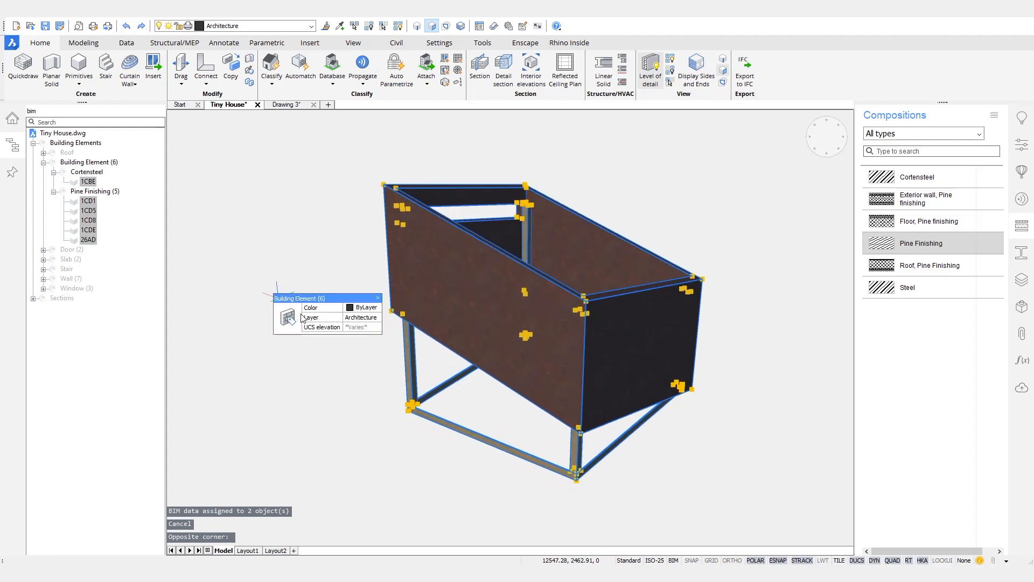
mouse_move(393, 337)
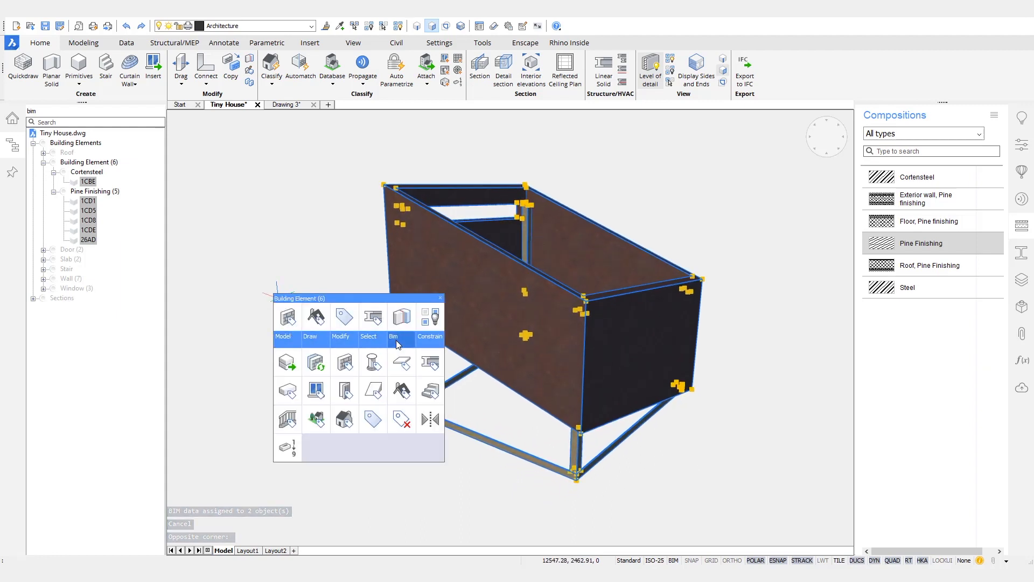
click(367, 427)
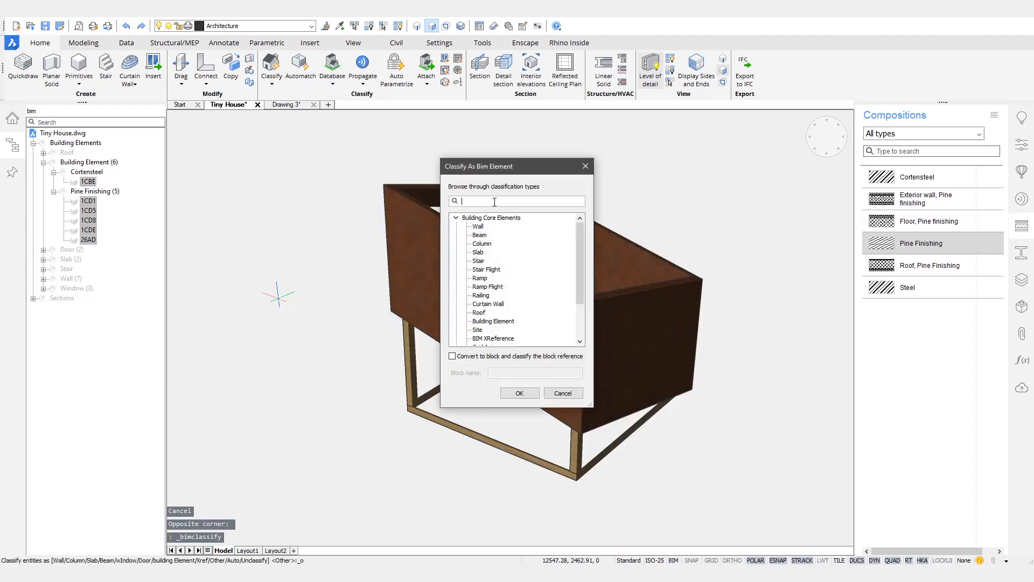
text(cov)
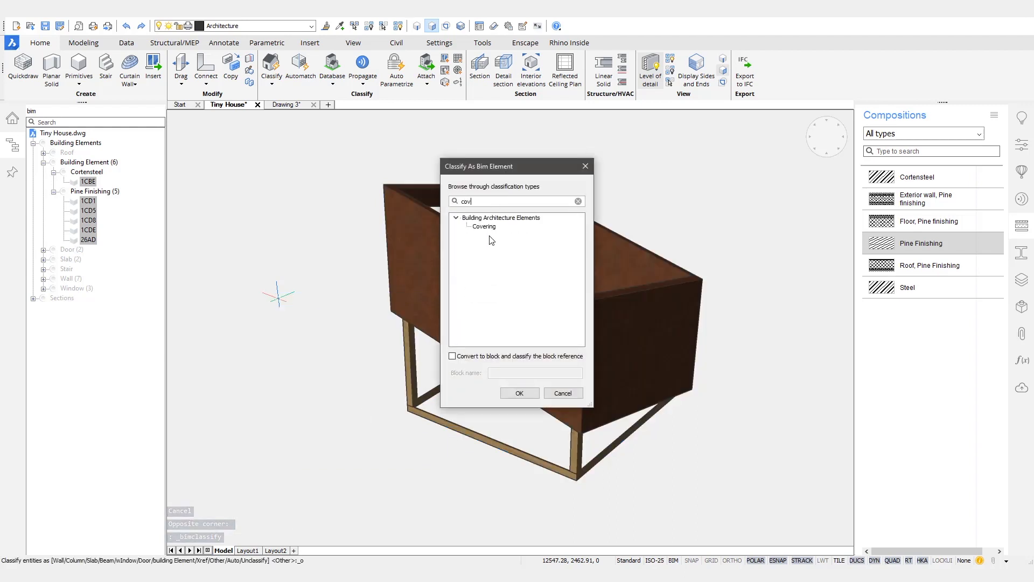
click(483, 227)
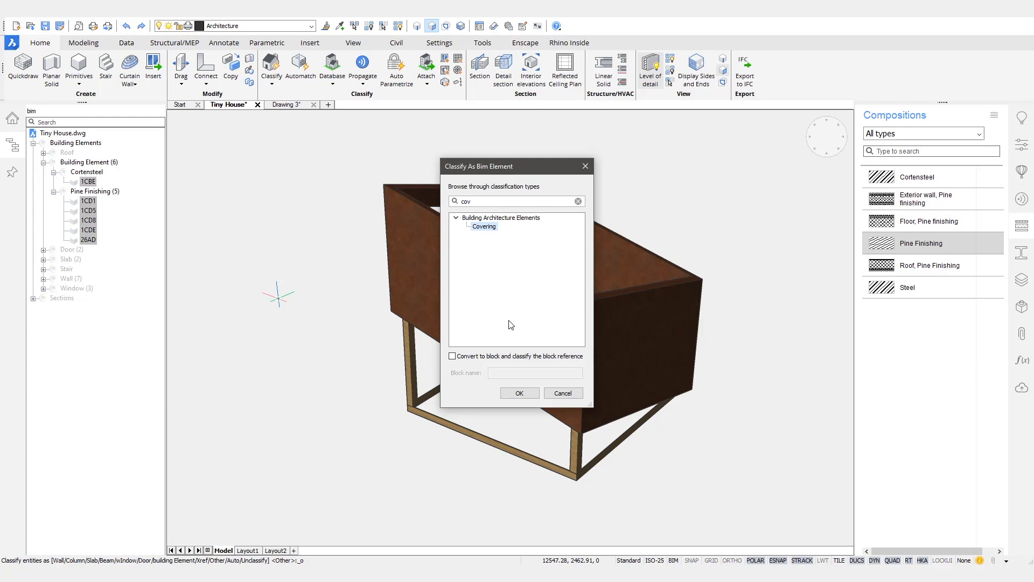
click(518, 393)
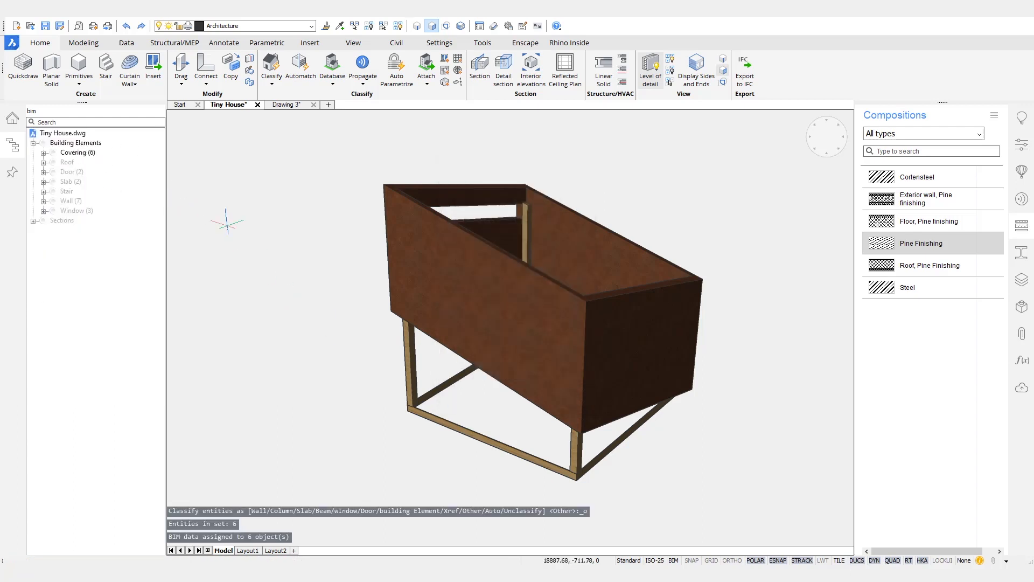
Step: Unisolate all objects and zoom out to the whole house
right_click(228, 226)
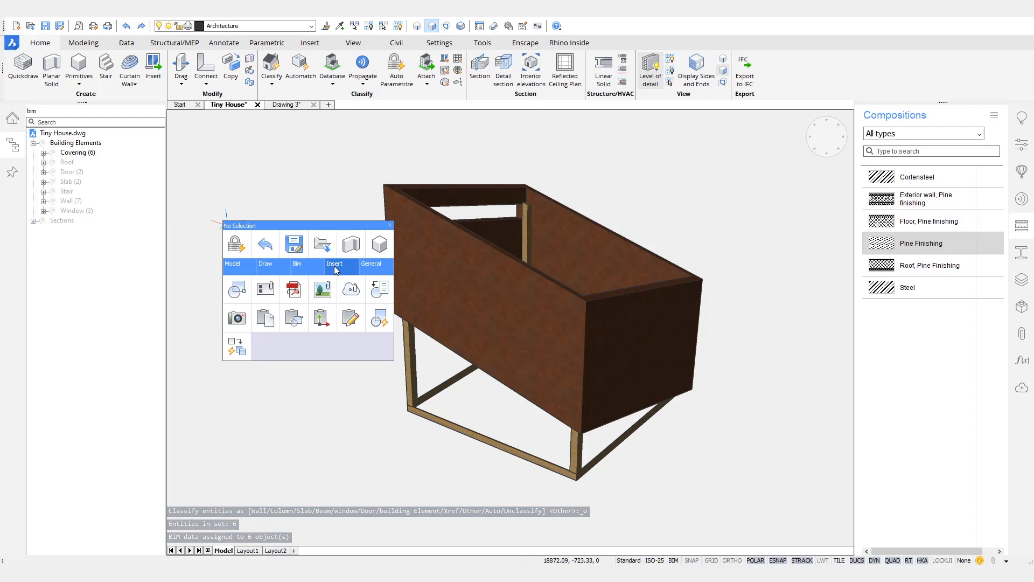
click(377, 291)
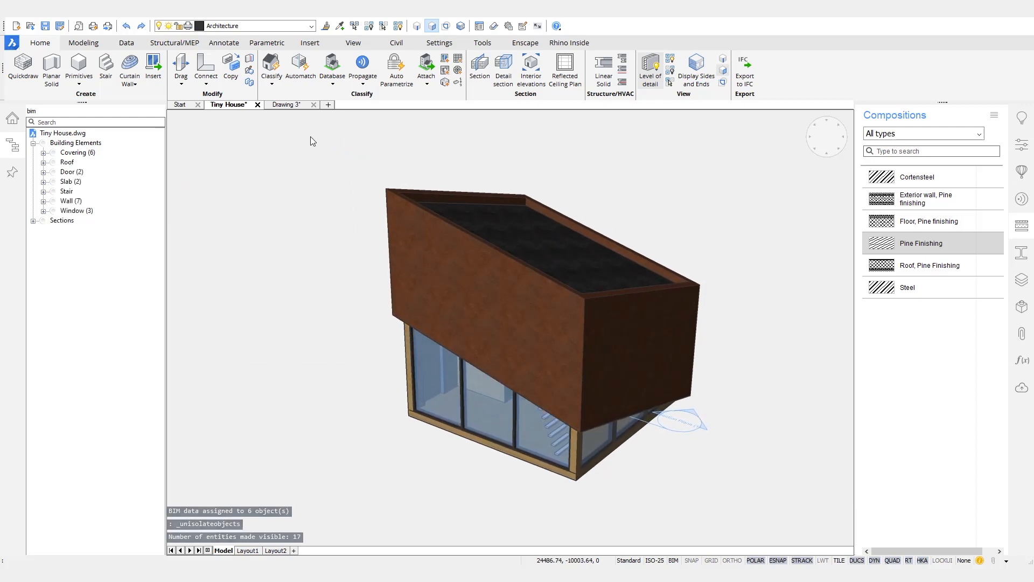
scroll(309, 136, down, 3)
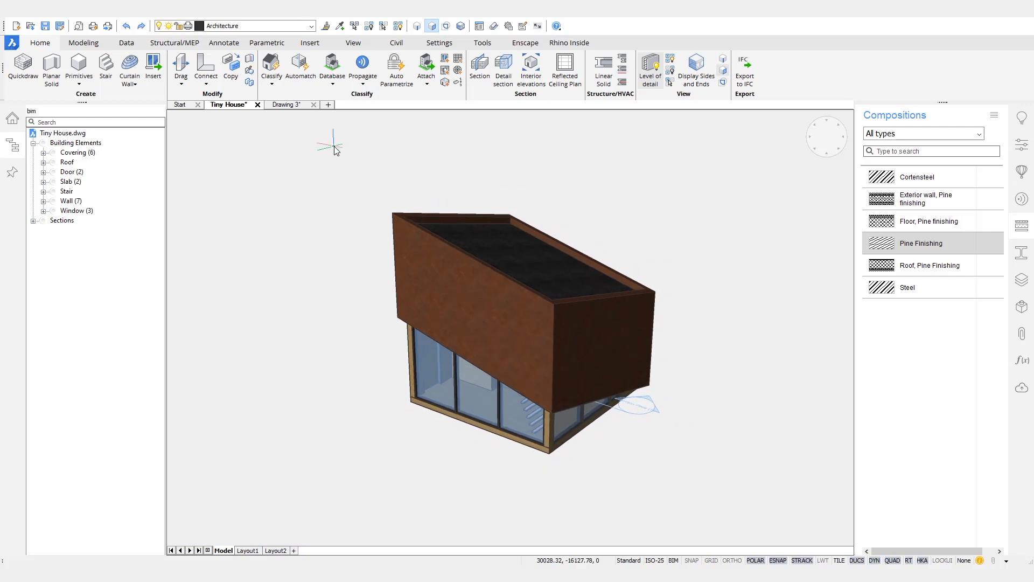
Step: Run Bimify to auto-classify the model and expand the generated Sections in the tree
click(271, 85)
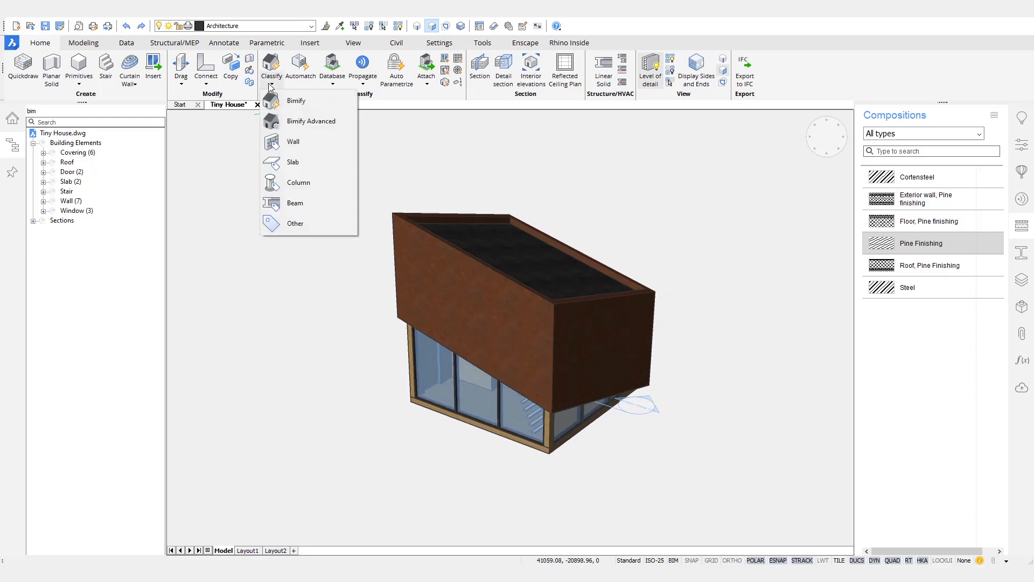
click(304, 101)
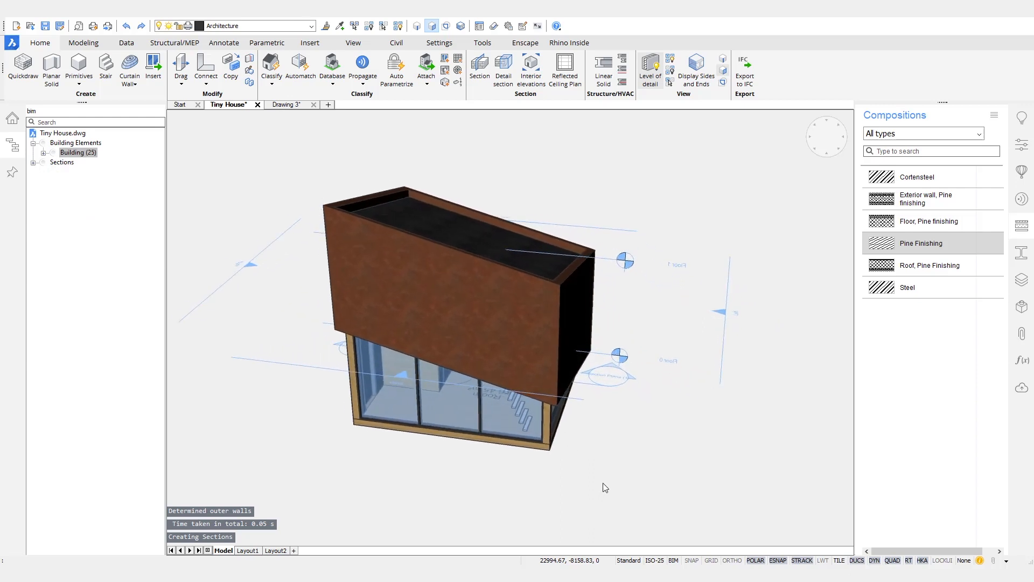
click(33, 162)
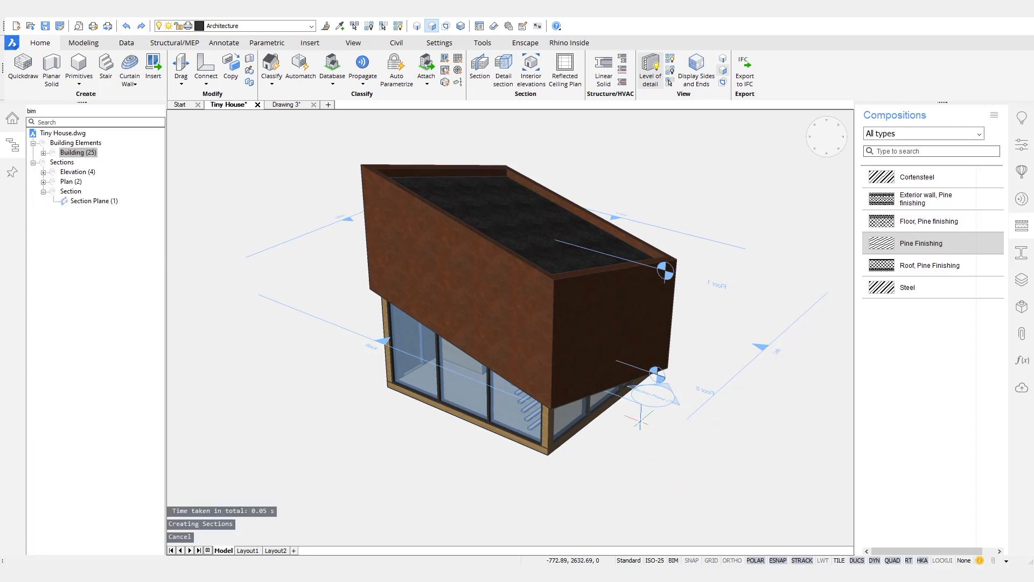
Step: Rename the section plane to 'Section AA' in the Rollover Properties
mouse_move(633, 401)
click(725, 418)
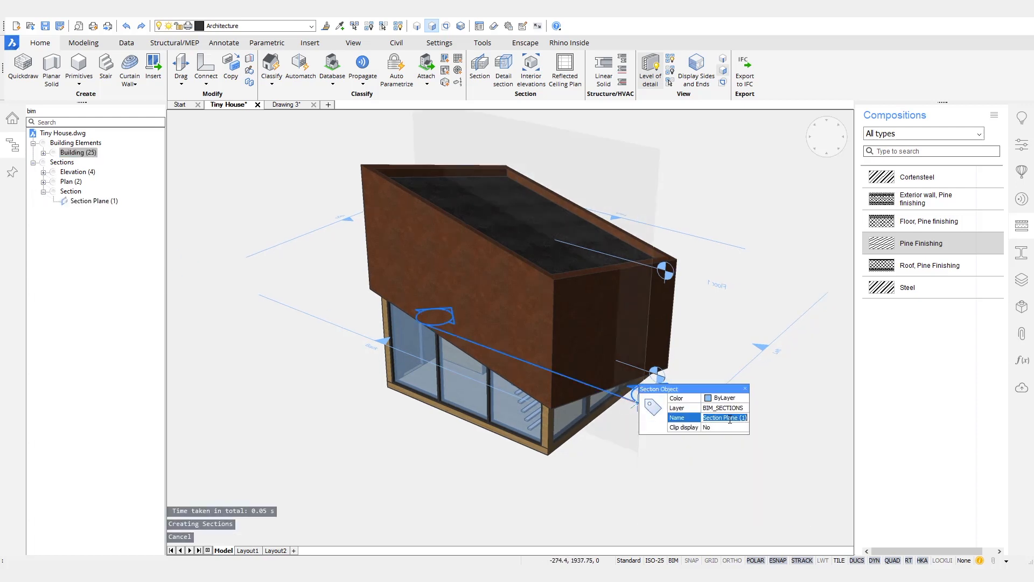
text(Section AA)
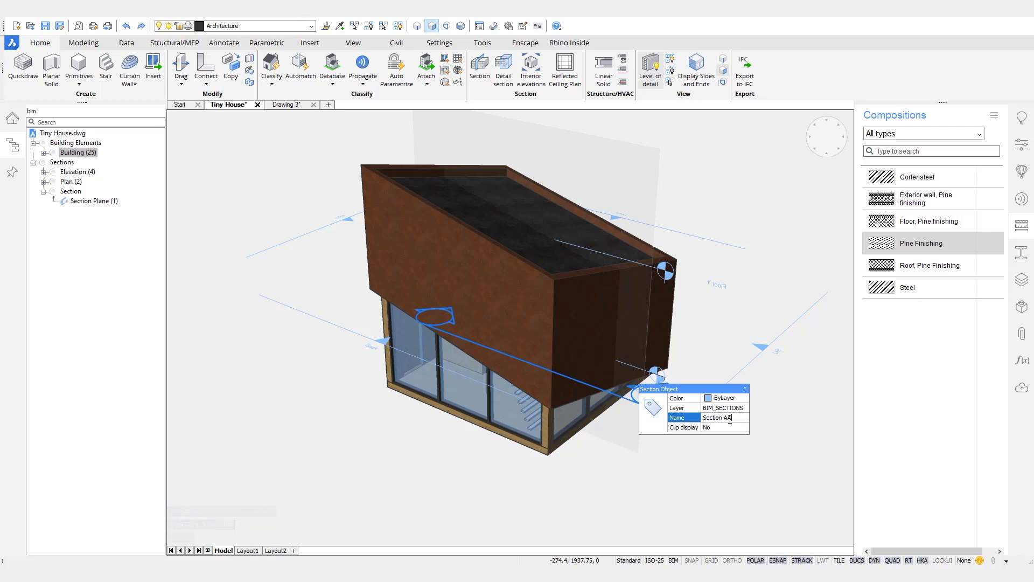
key(Return)
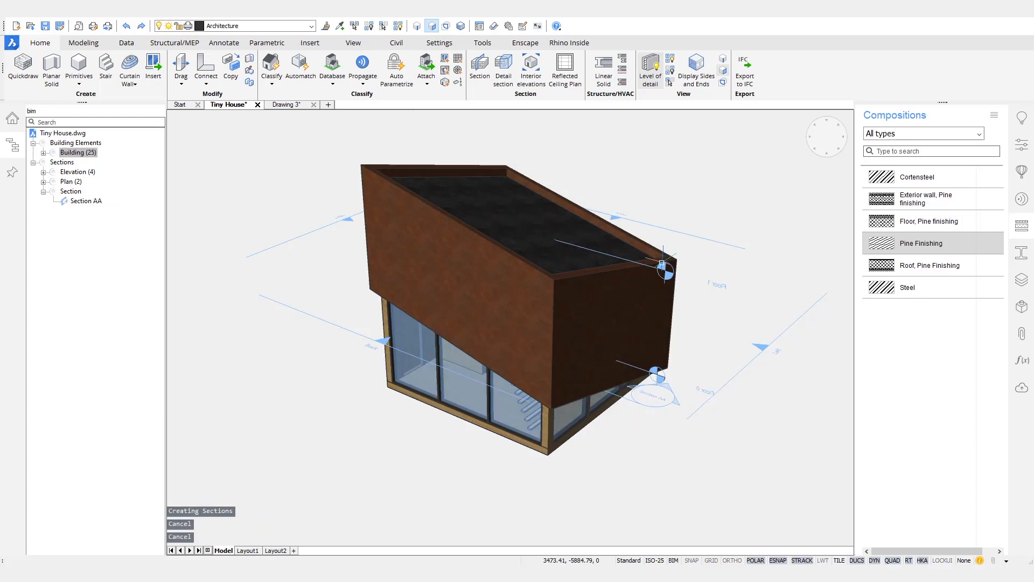
Step: Select the section plane and double-click it to clip the model open
click(655, 285)
key(Escape)
key(Escape)
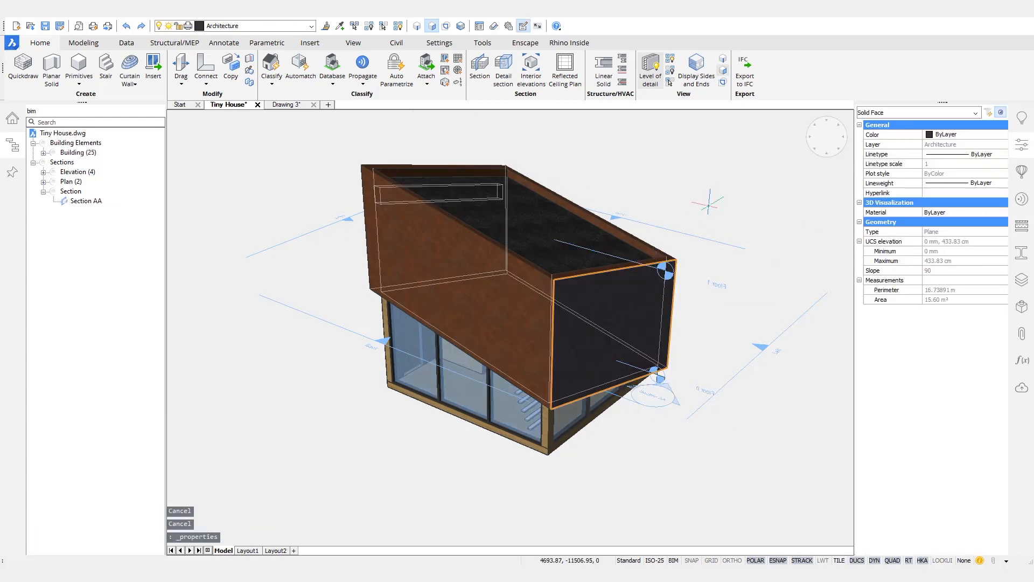
click(641, 265)
double_click(642, 265)
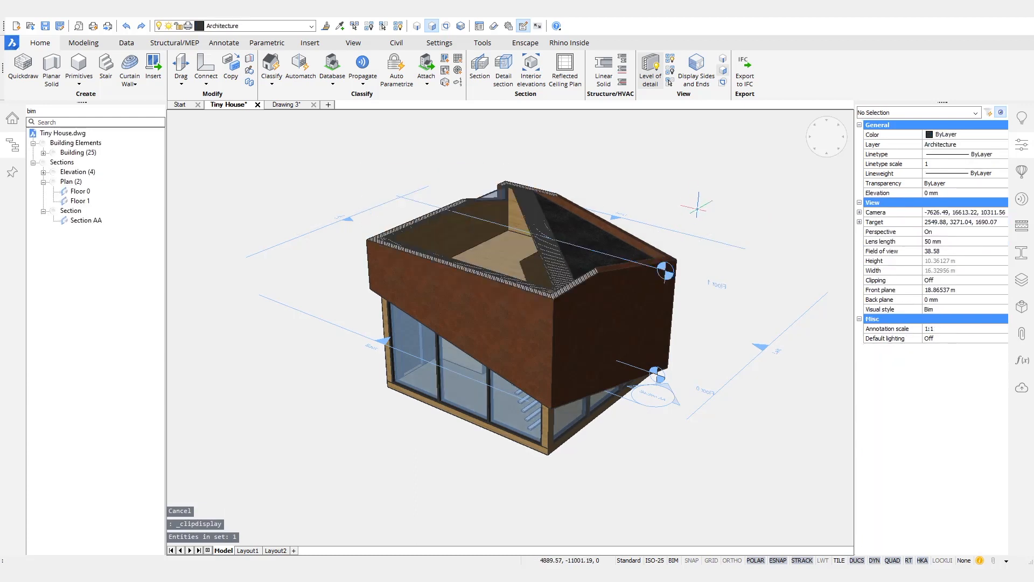
Step: Drag the Floor 1 plan cut's height manipulator, then cancel and orbit back to an oblique view
click(666, 271)
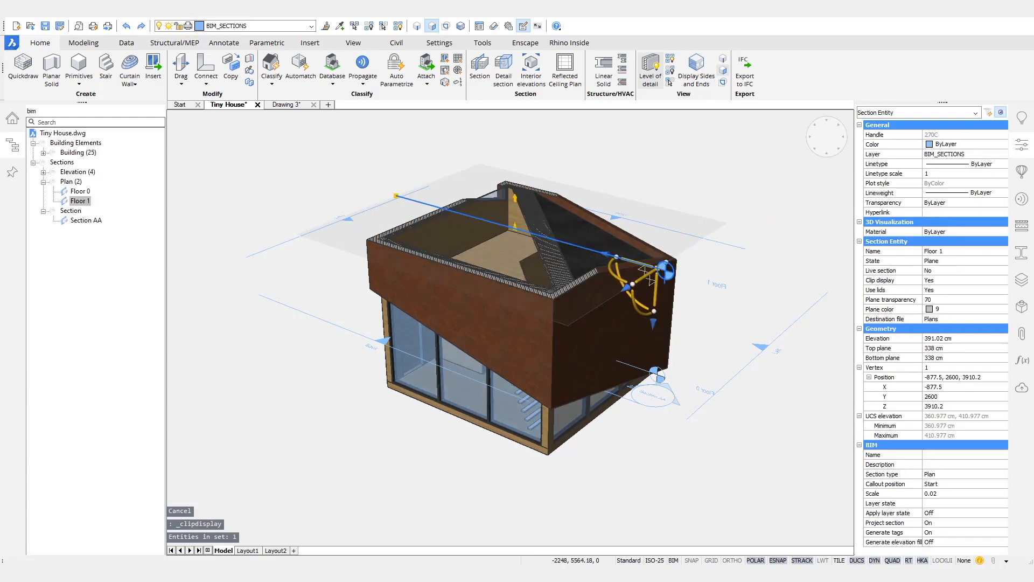
drag(676, 276, 685, 319)
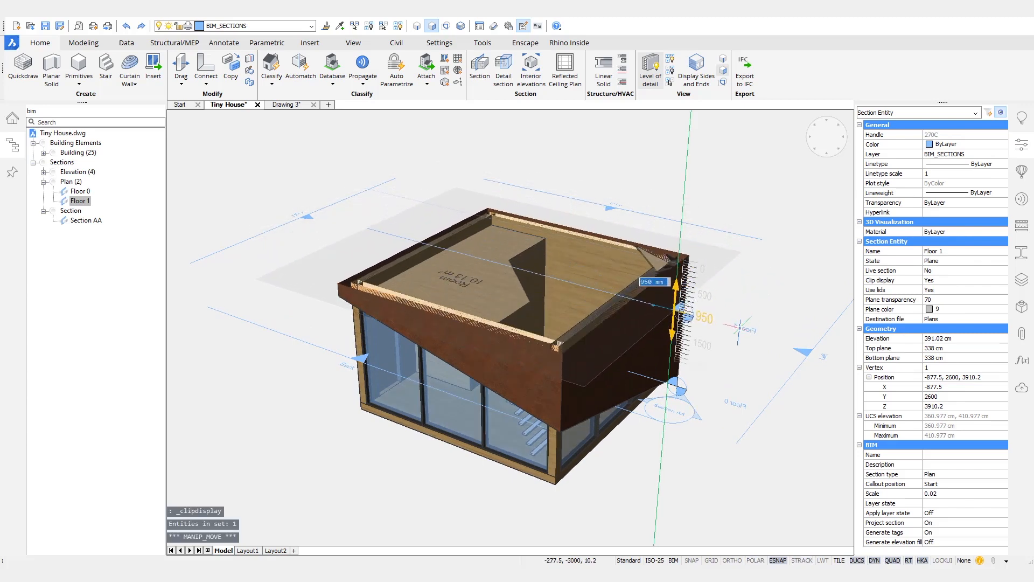
key(Escape)
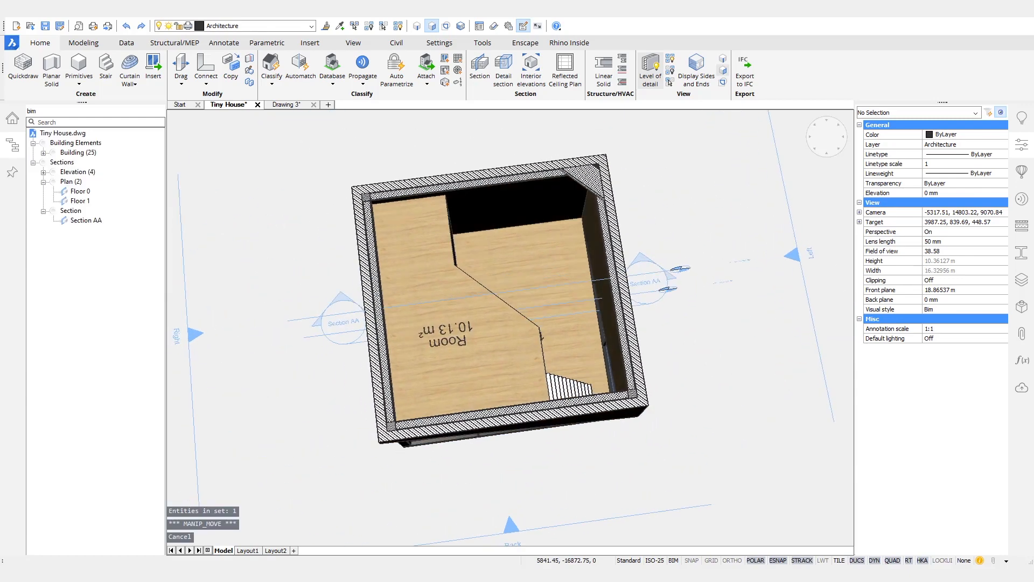
shift+middle_drag(695, 286, 641, 189)
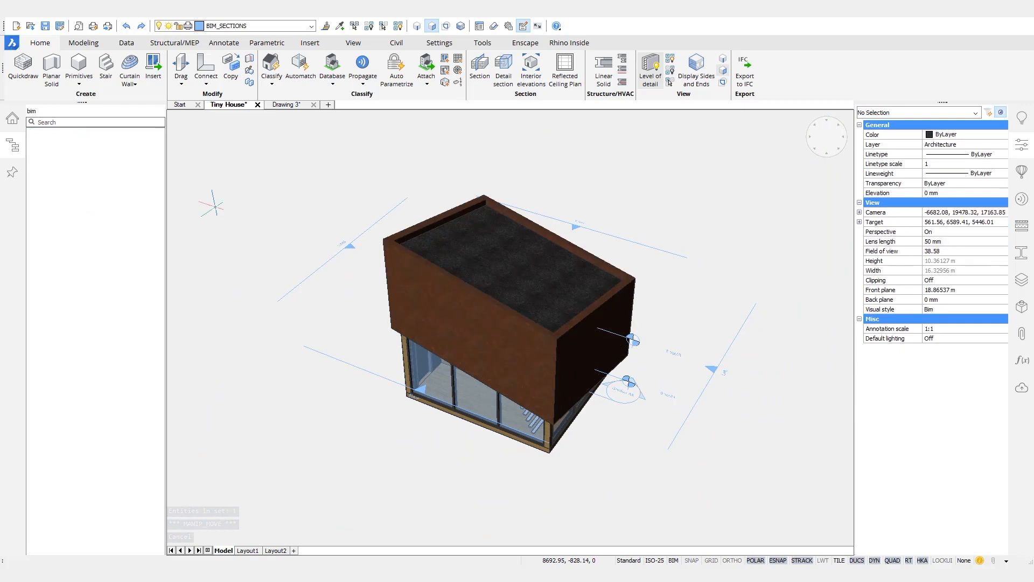
Step: Turn tag generation off for all seven section entities
click(73, 162)
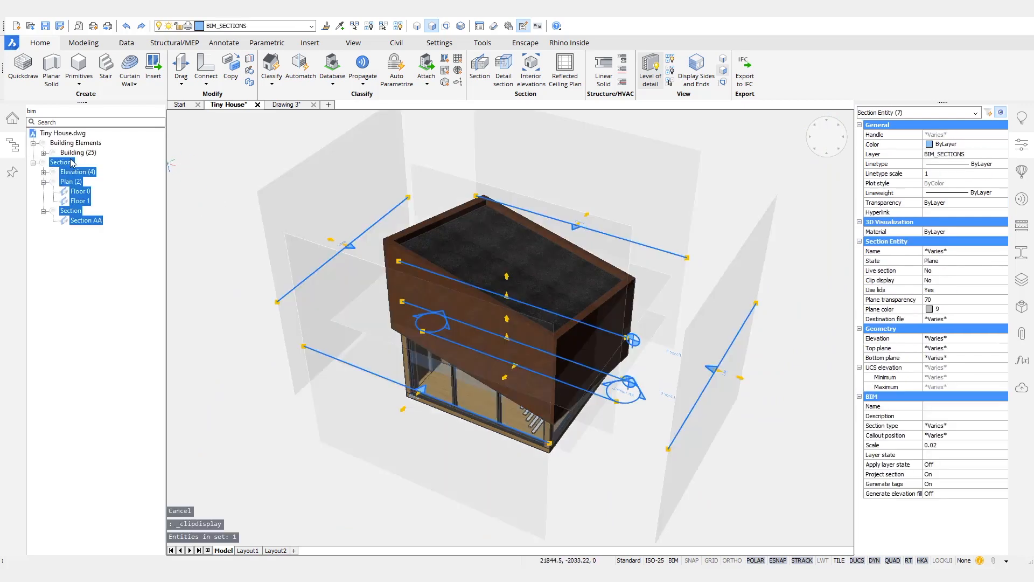
click(951, 484)
click(954, 485)
click(947, 498)
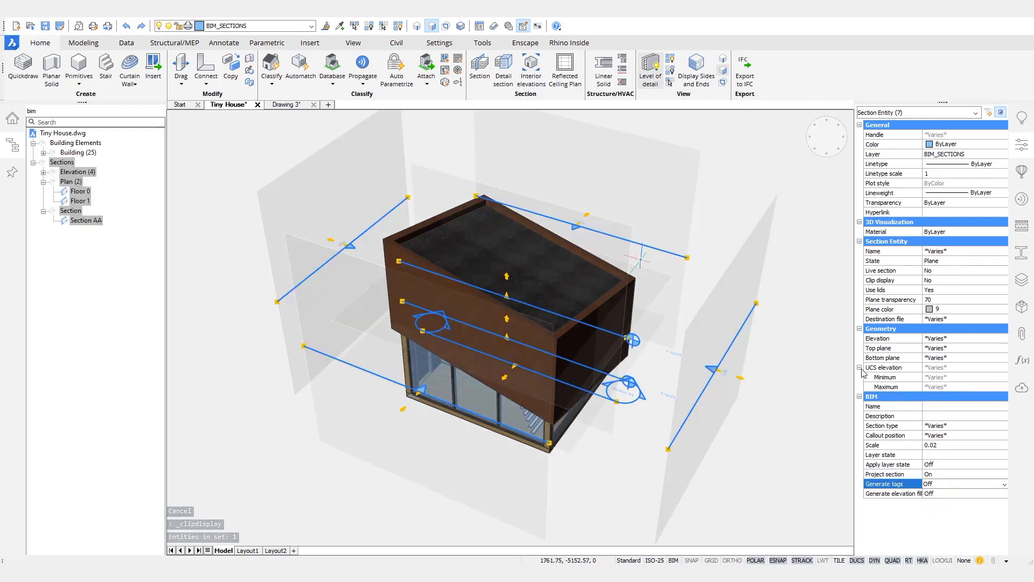
key(Escape)
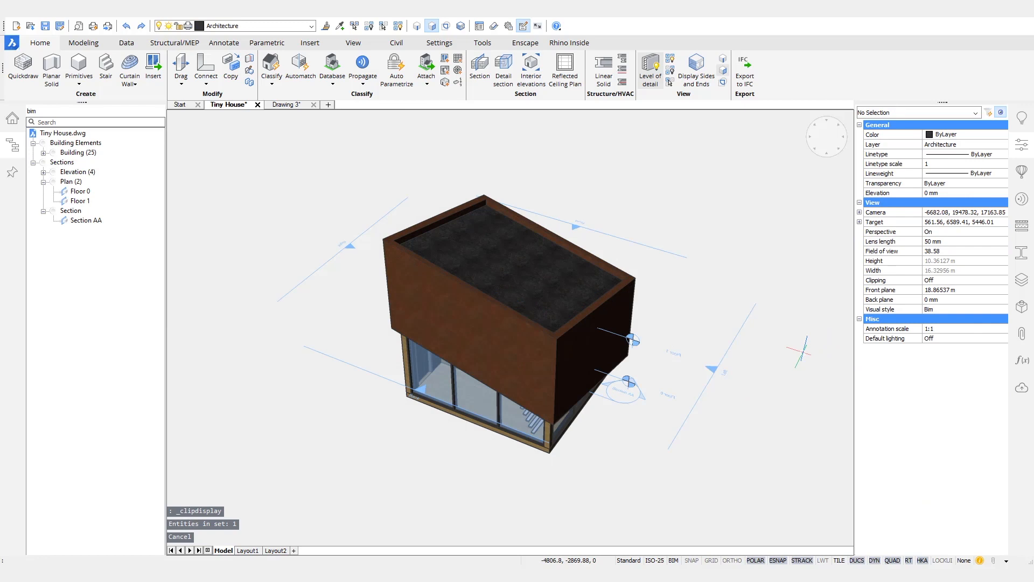
Step: Set Generate elevation to Off for the four elevation sections and save the drawing
click(73, 173)
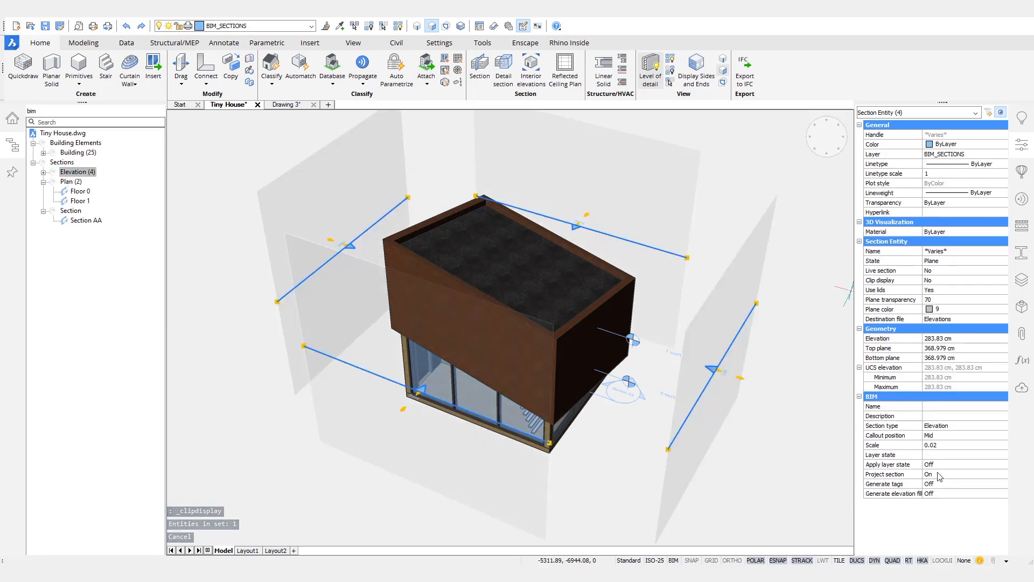
click(949, 493)
click(951, 494)
click(943, 505)
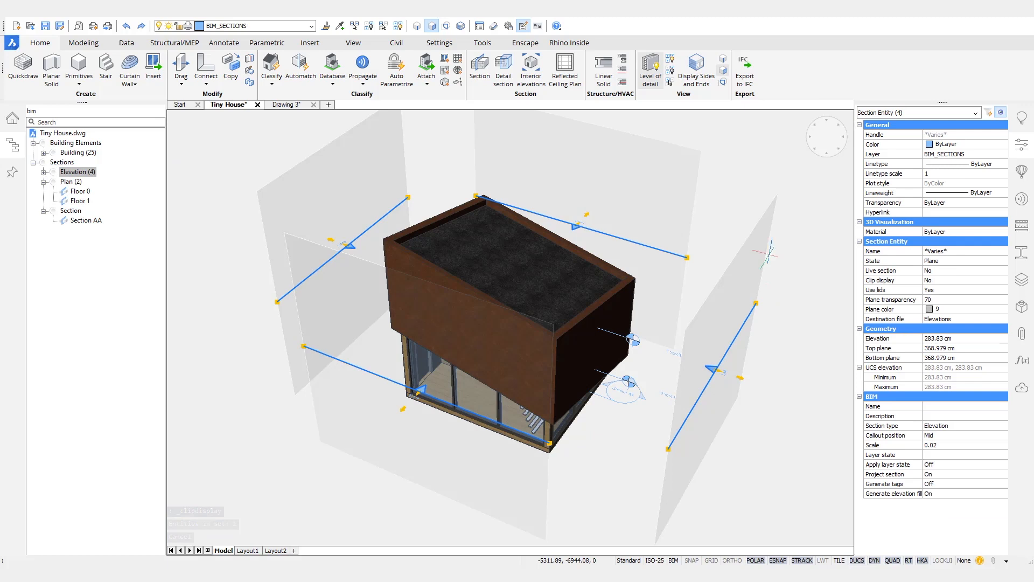
key(Escape)
shift+middle_drag(775, 184, 669, 150)
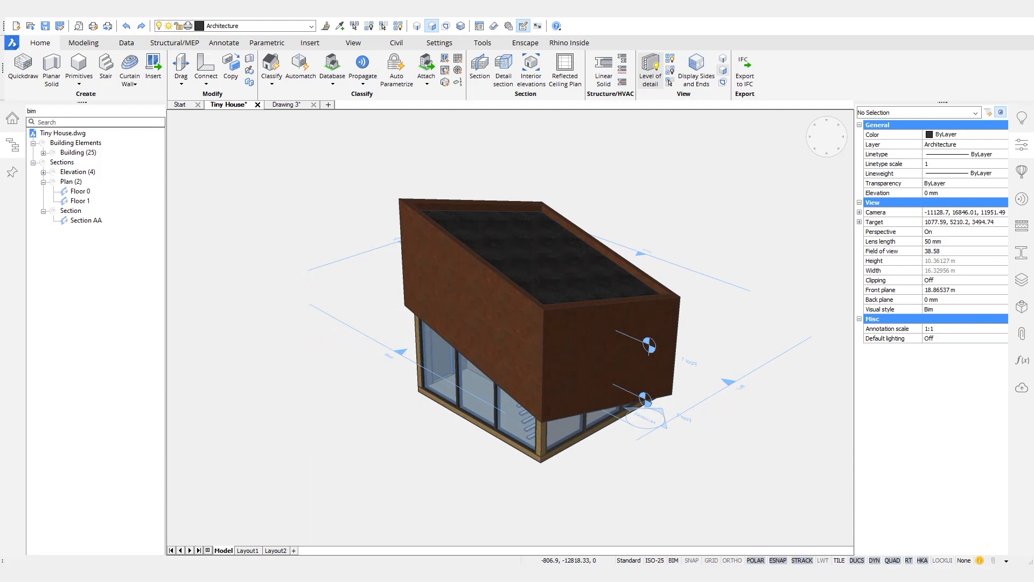
key(ctrl+s)
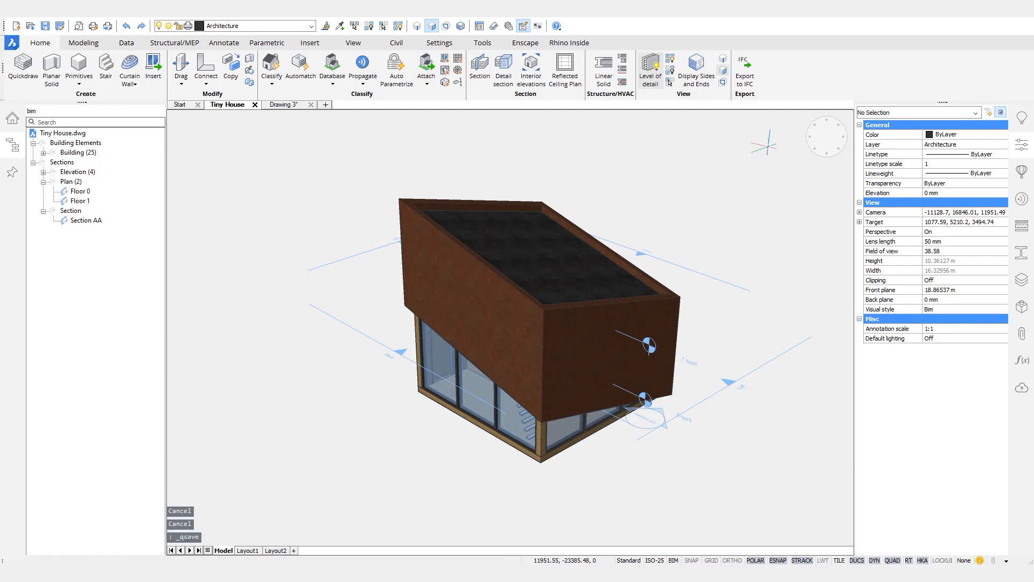
Step: Close Drawing 3 and start a new project from the Project Browser
click(311, 104)
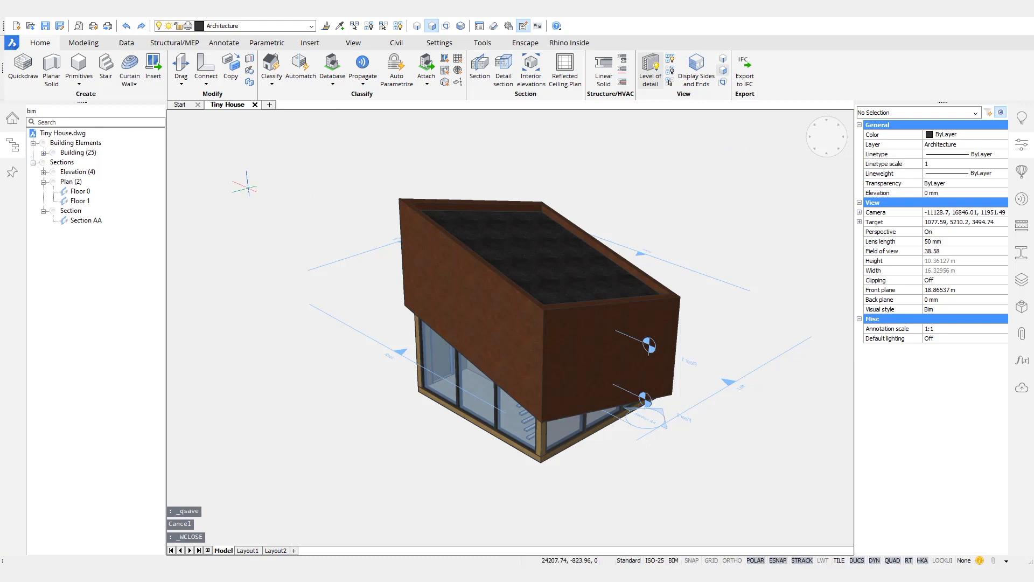
click(11, 124)
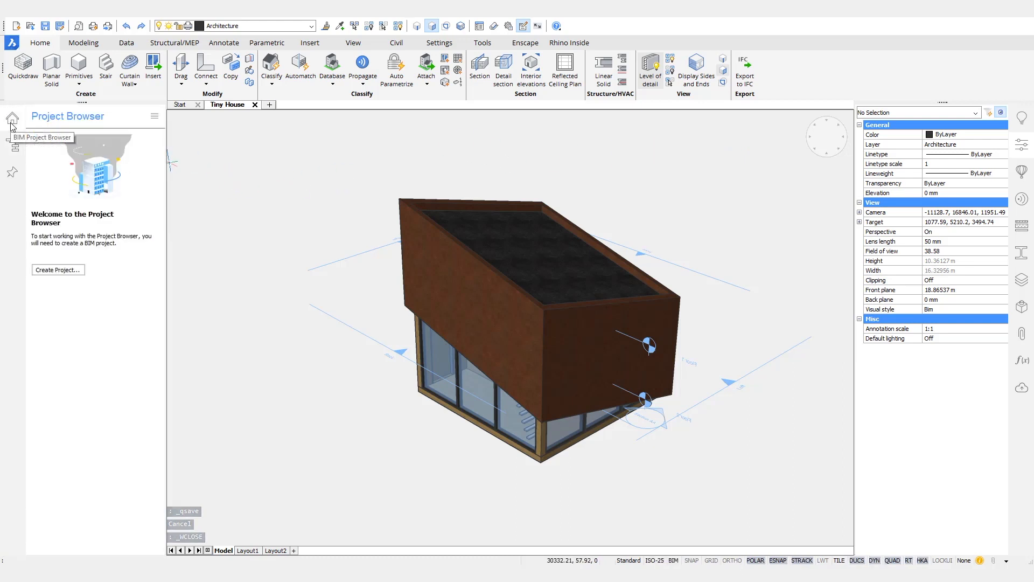
click(59, 270)
Step: Review the Sheetset, Models and Library tabs and confirm project creation
drag(255, 193, 507, 188)
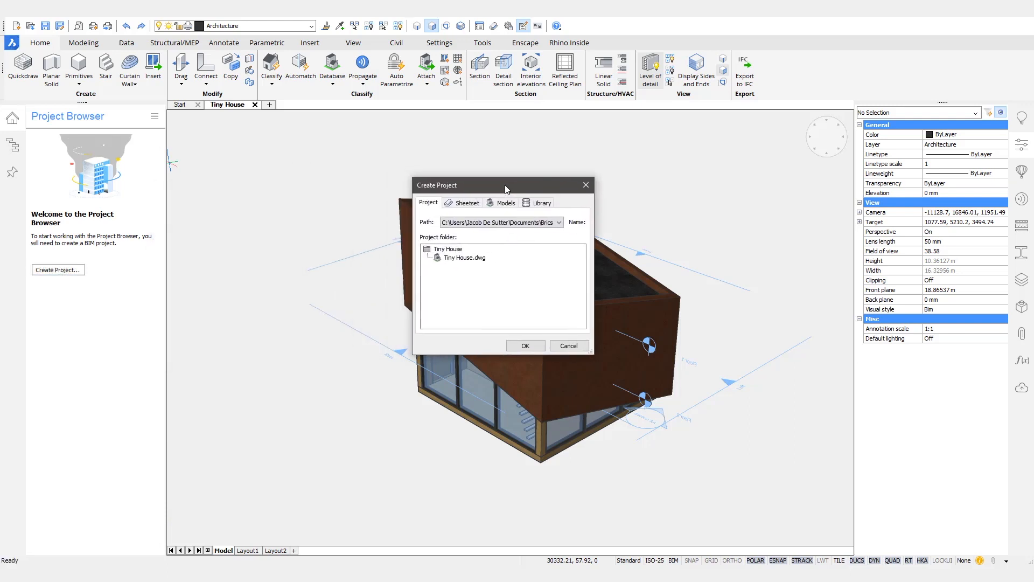
click(467, 203)
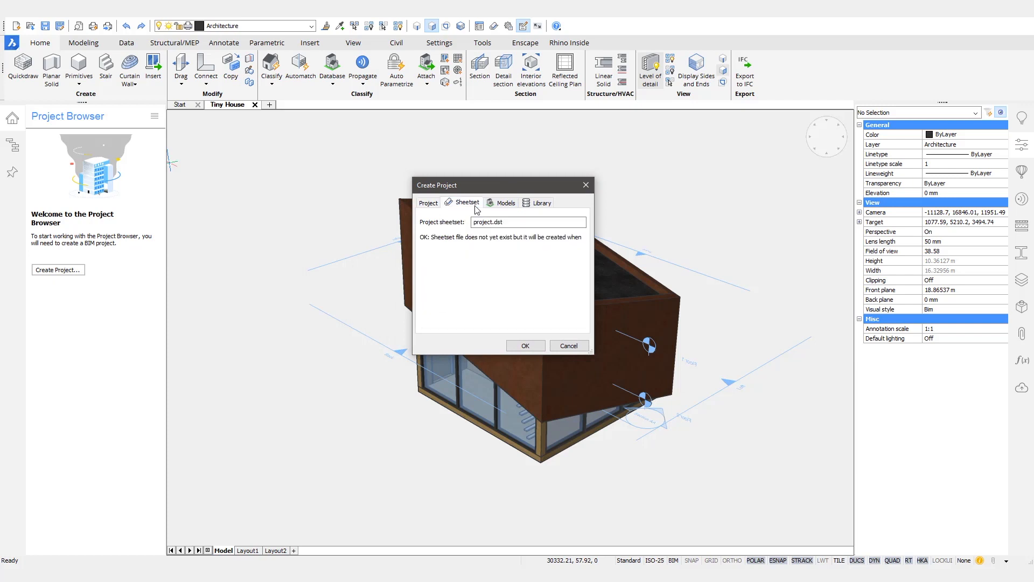
click(509, 205)
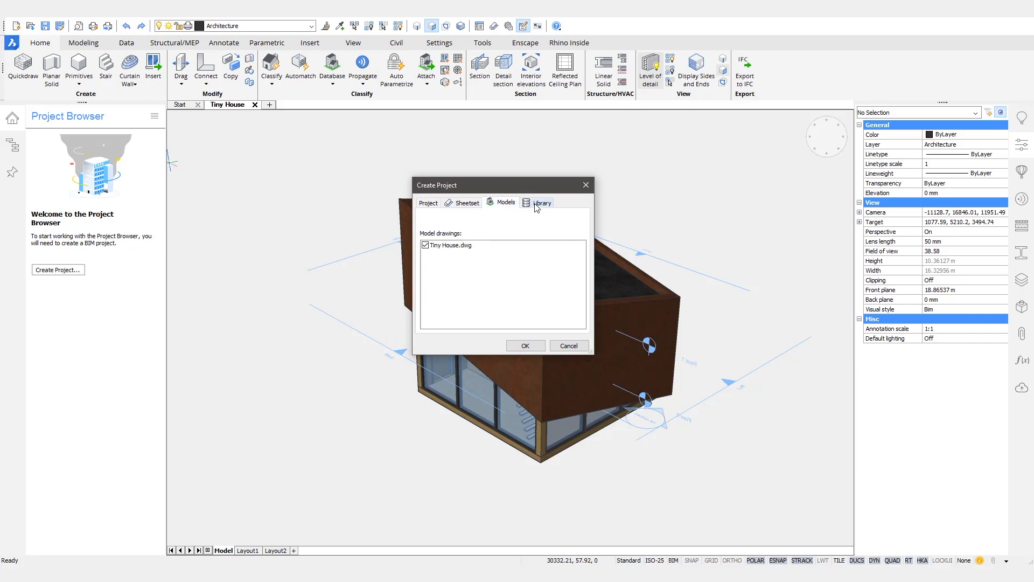
click(536, 208)
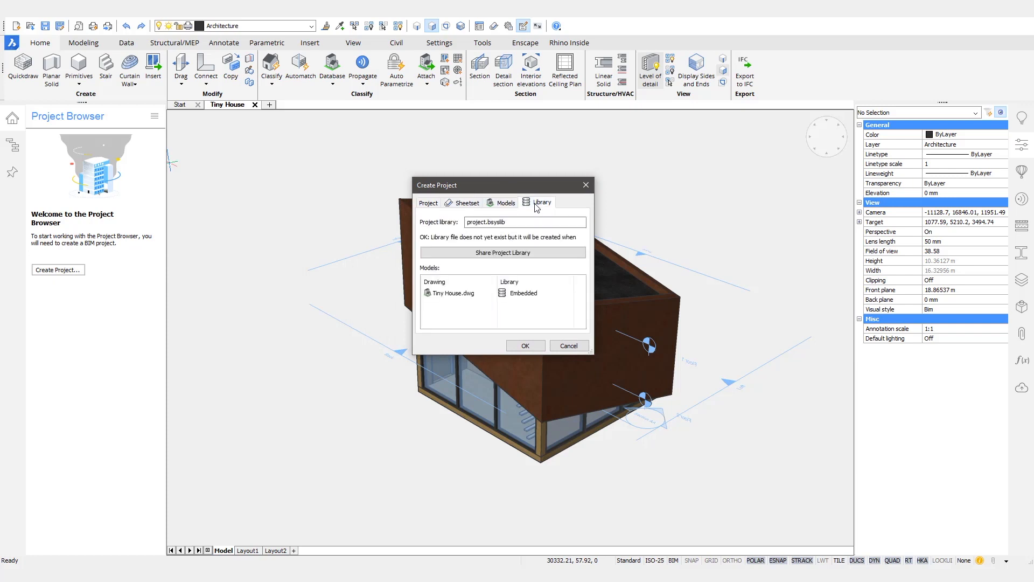
click(525, 346)
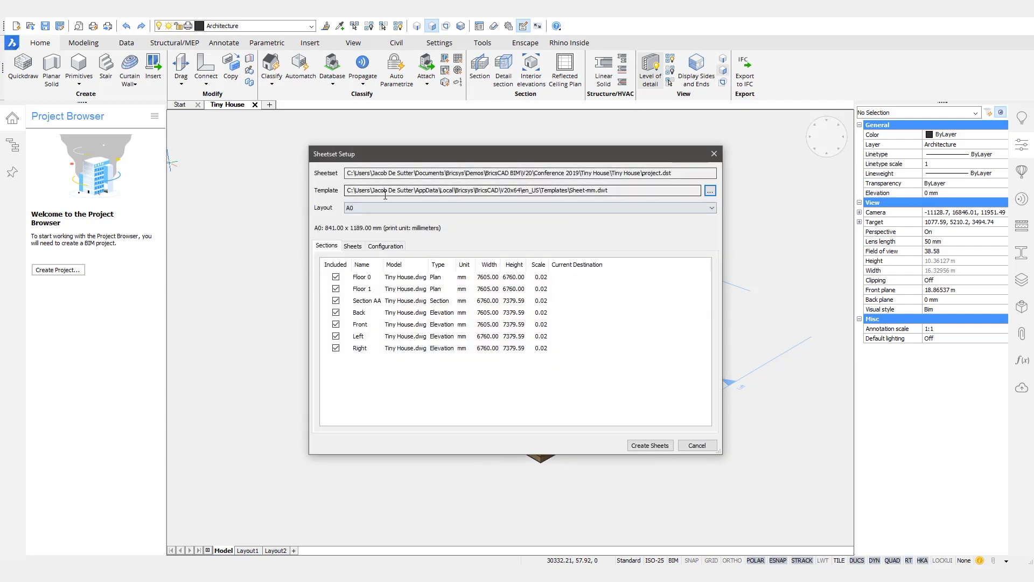
Step: Preview the A-100, A-300 and A-400 sheets and choose the A2 layout size
click(353, 246)
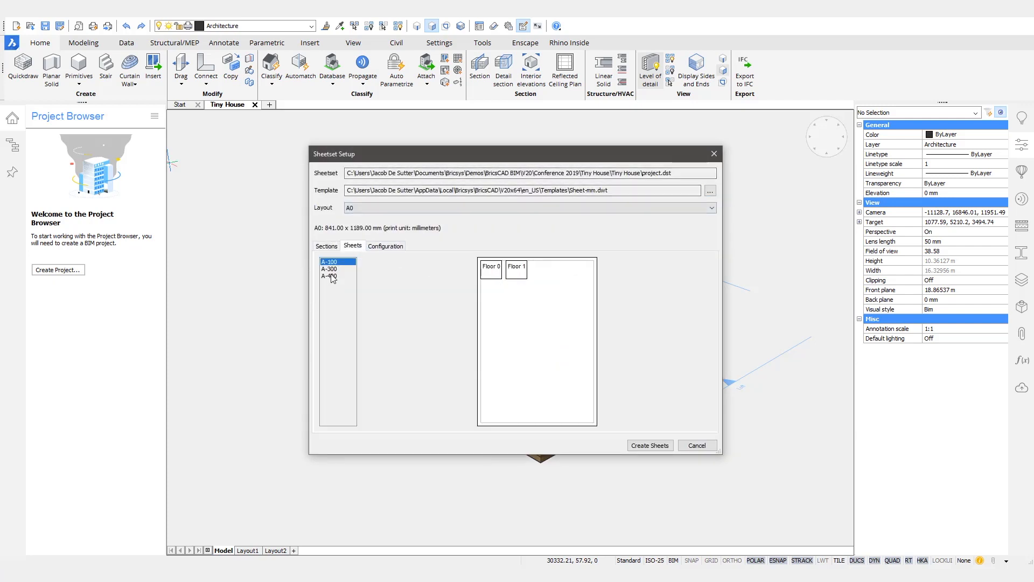
key(Down)
key(Down)
key(Up)
key(Up)
click(385, 246)
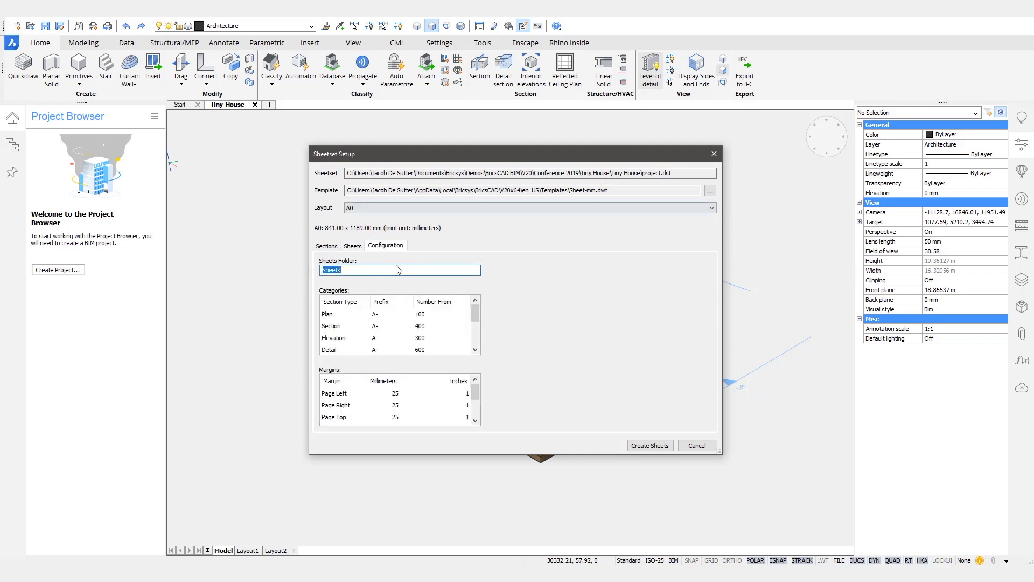
click(354, 246)
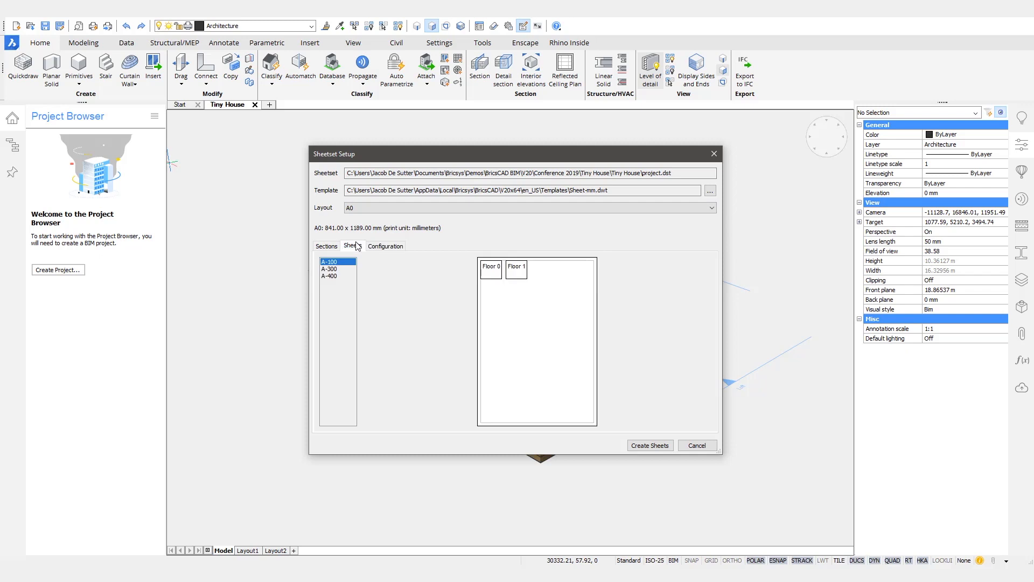
click(383, 213)
click(364, 230)
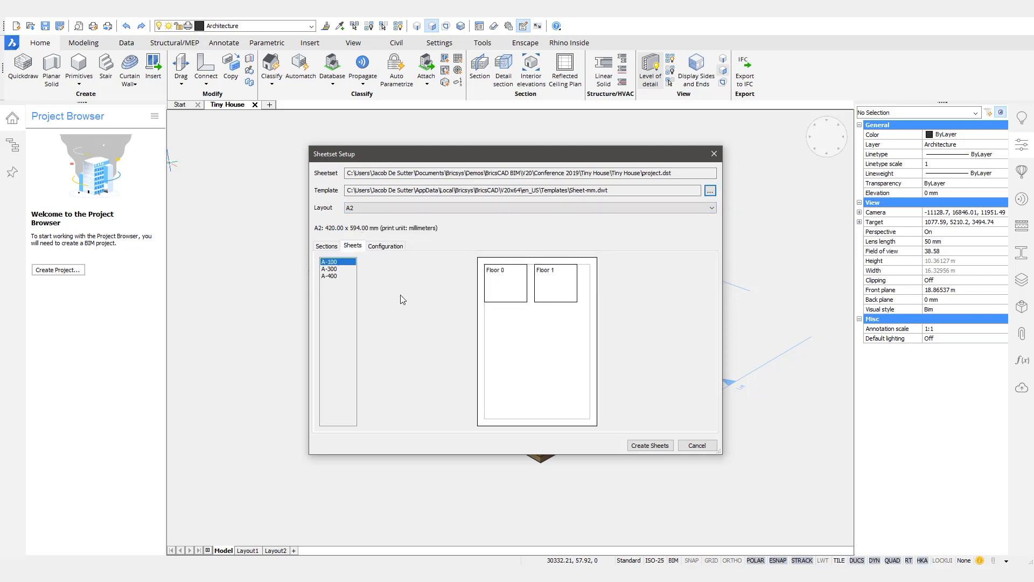
click(333, 269)
click(333, 276)
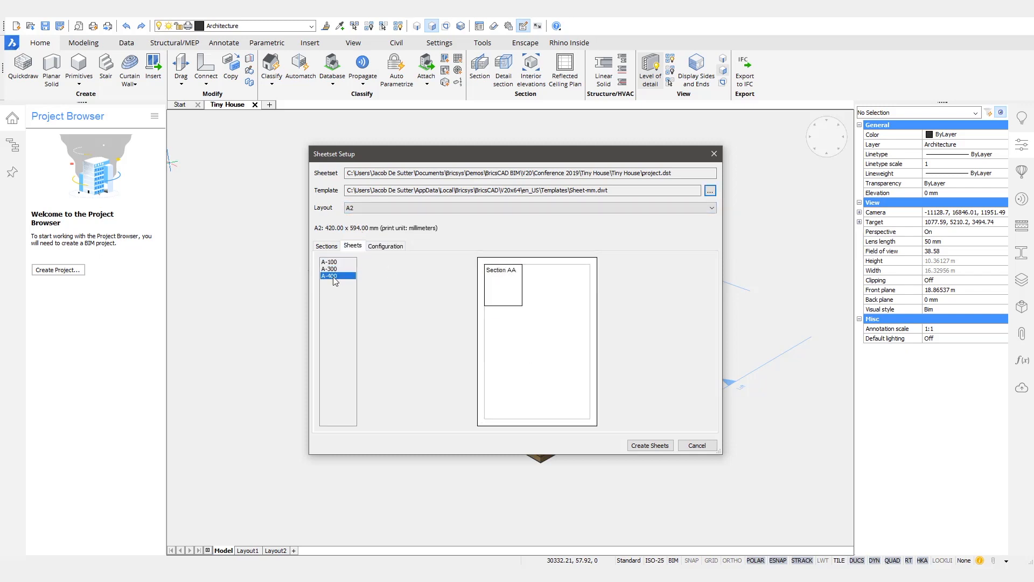
click(327, 246)
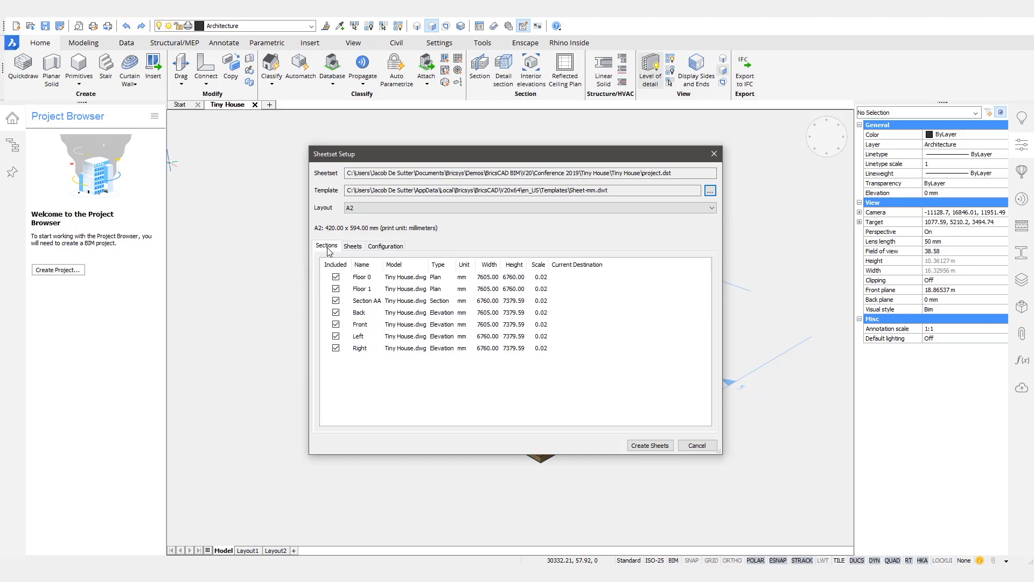
Step: Set the Page Left margin to 40 mm and create the sheets
click(386, 247)
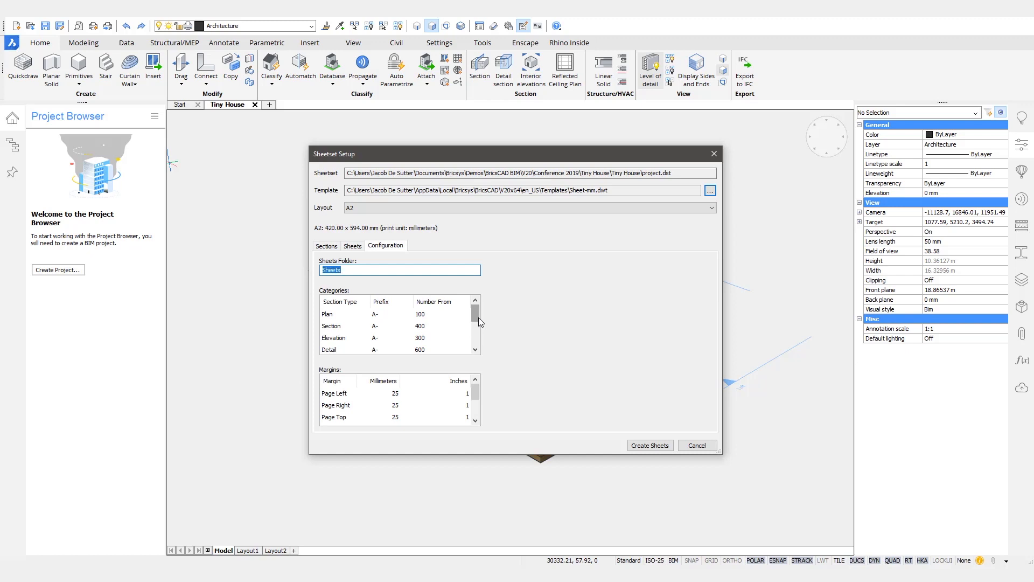
click(370, 394)
click(369, 394)
text(40)
key(Return)
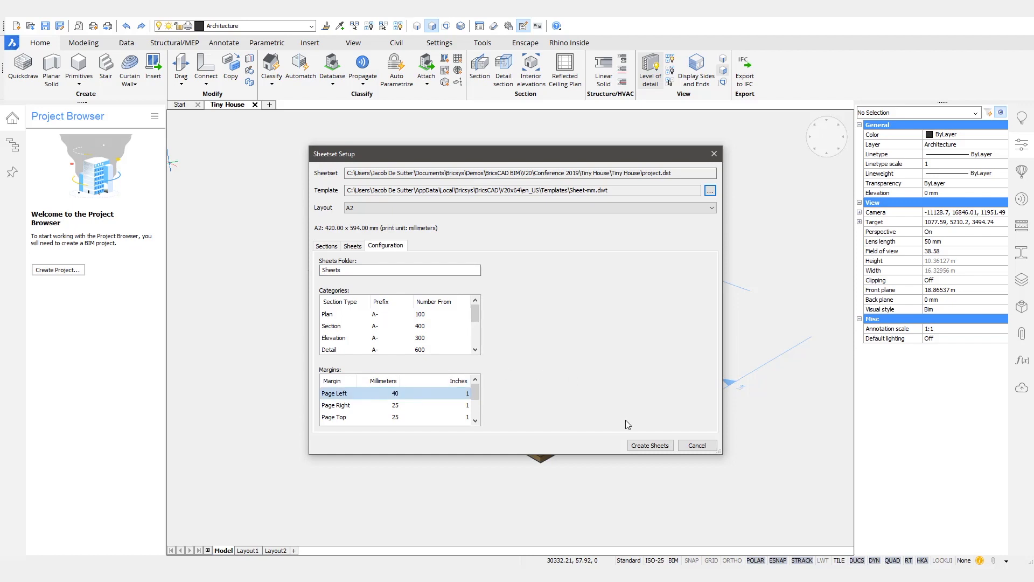
click(650, 445)
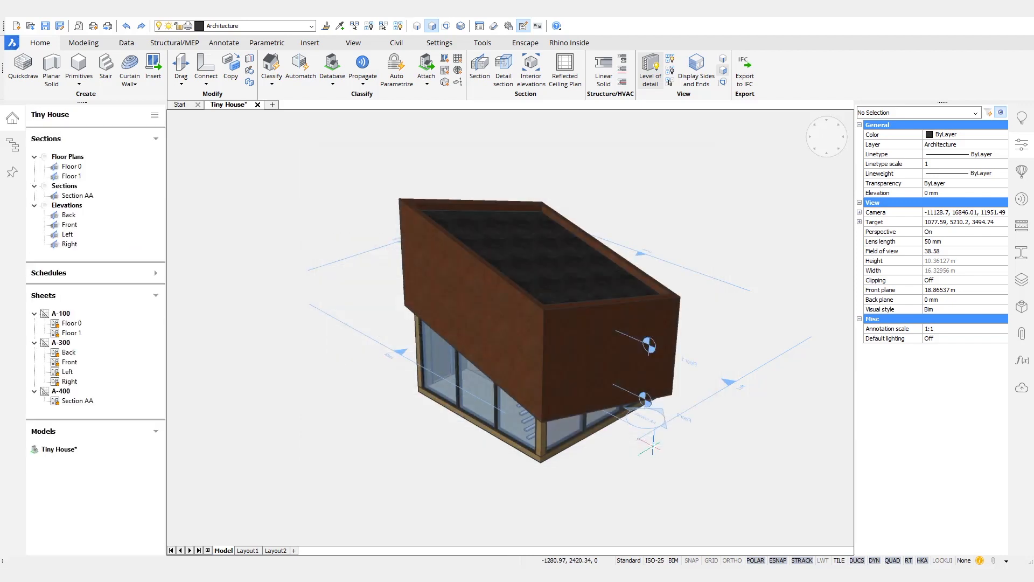
Step: Open sheet A-100 from the Project Browser Sheets list
click(154, 115)
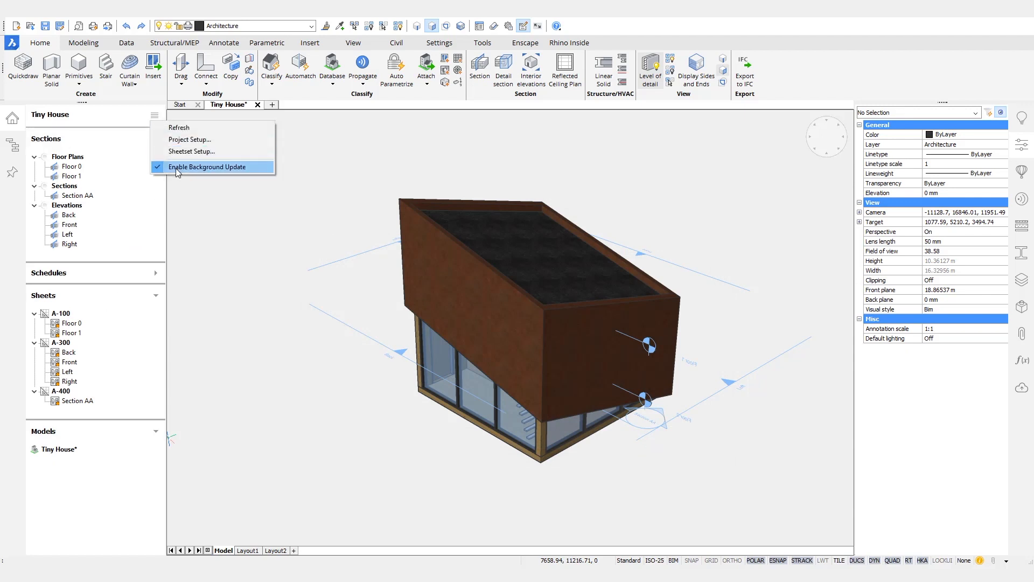
click(130, 121)
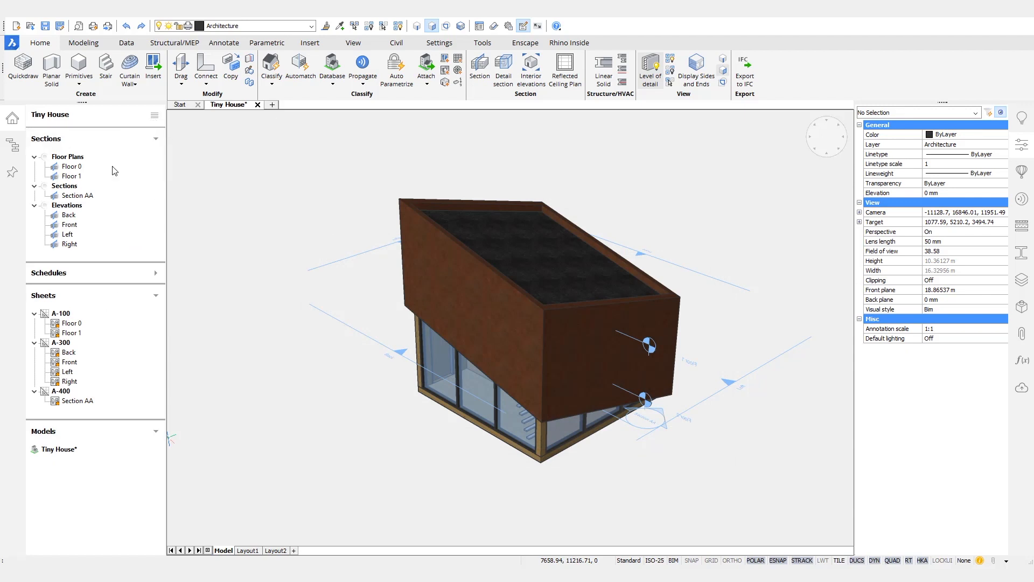
right_click(68, 317)
click(241, 332)
Step: Centre A-100's floor-plan viewports in view, then open sheet A-300
scroll(531, 201, down, 2)
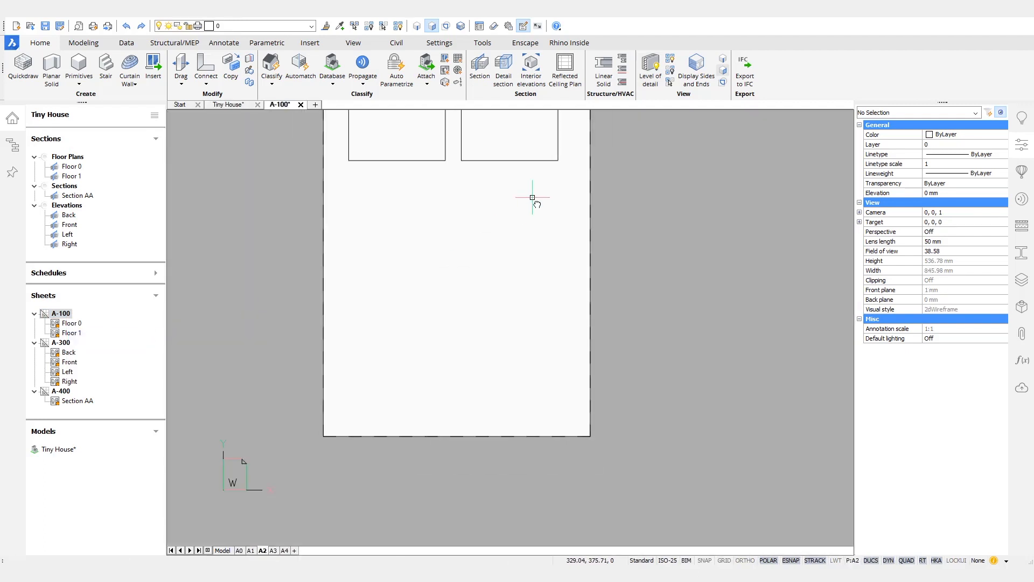
middle_drag(534, 198, 561, 334)
scroll(521, 239, up, 4)
middle_drag(430, 293, 451, 321)
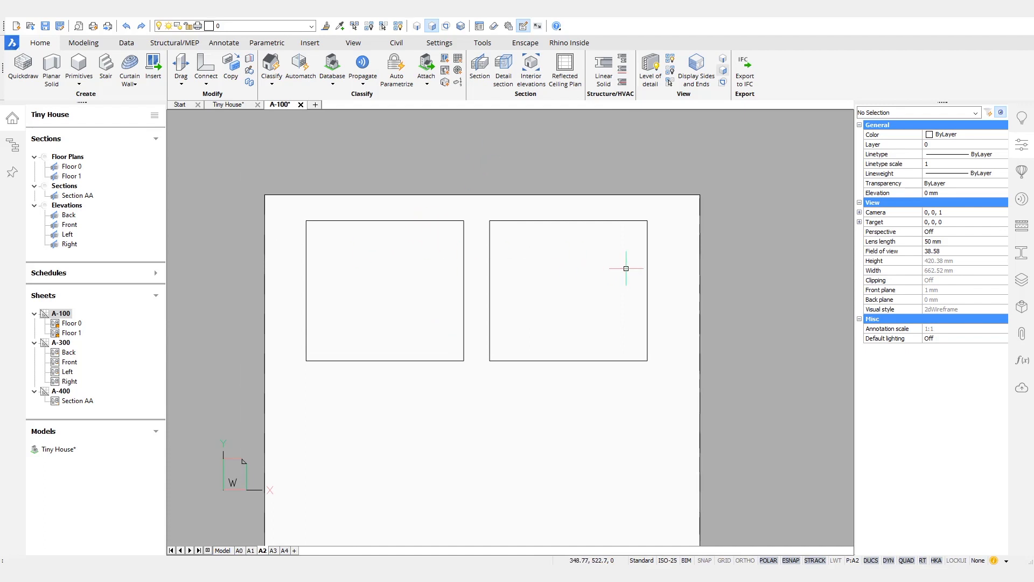
right_click(67, 344)
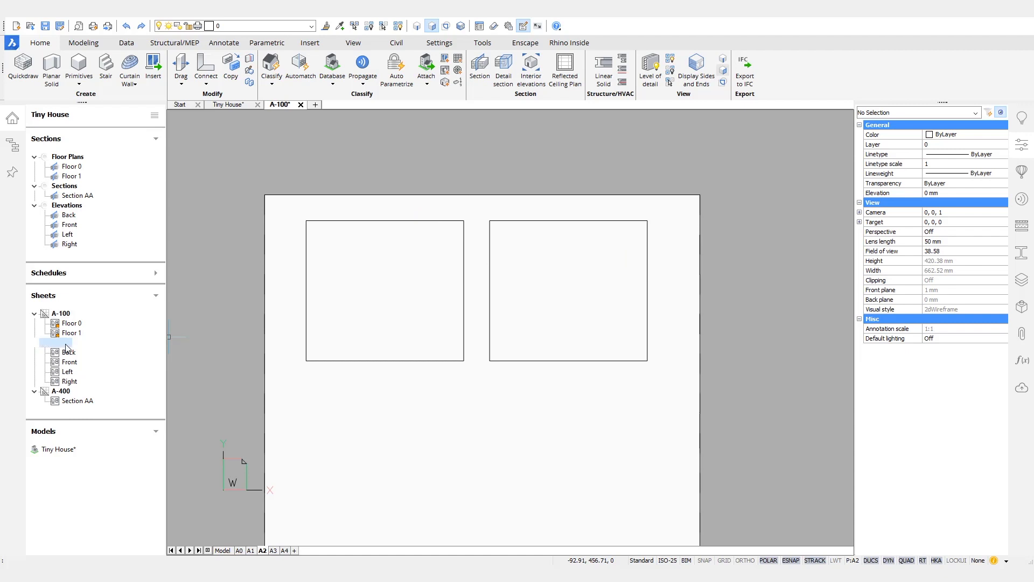
click(102, 368)
Step: Move the RIGHT elevation viewport and its label further right
scroll(525, 349, down, 2)
middle_drag(673, 305, 650, 283)
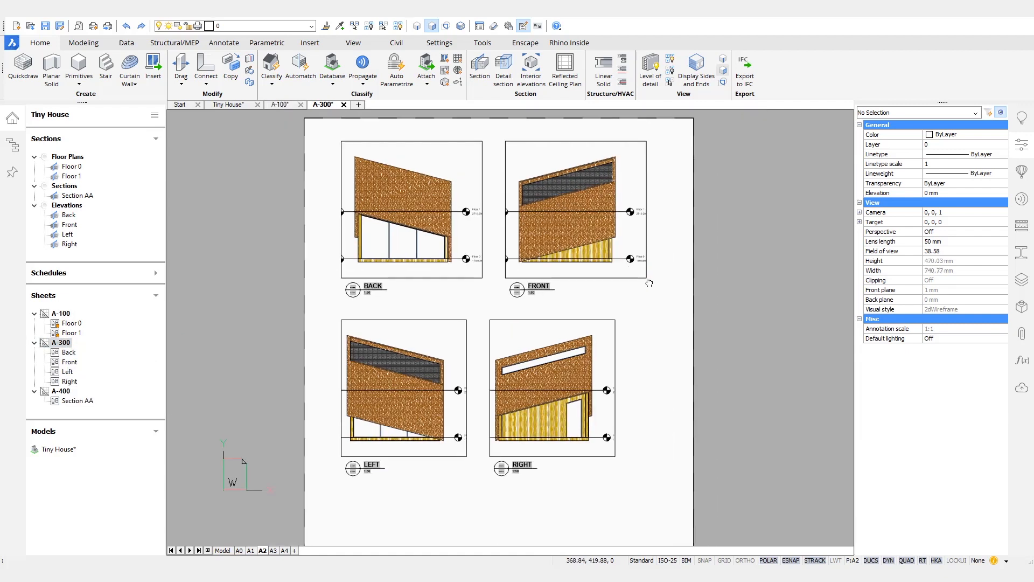
drag(574, 498, 527, 425)
text(m)
key(Return)
click(551, 498)
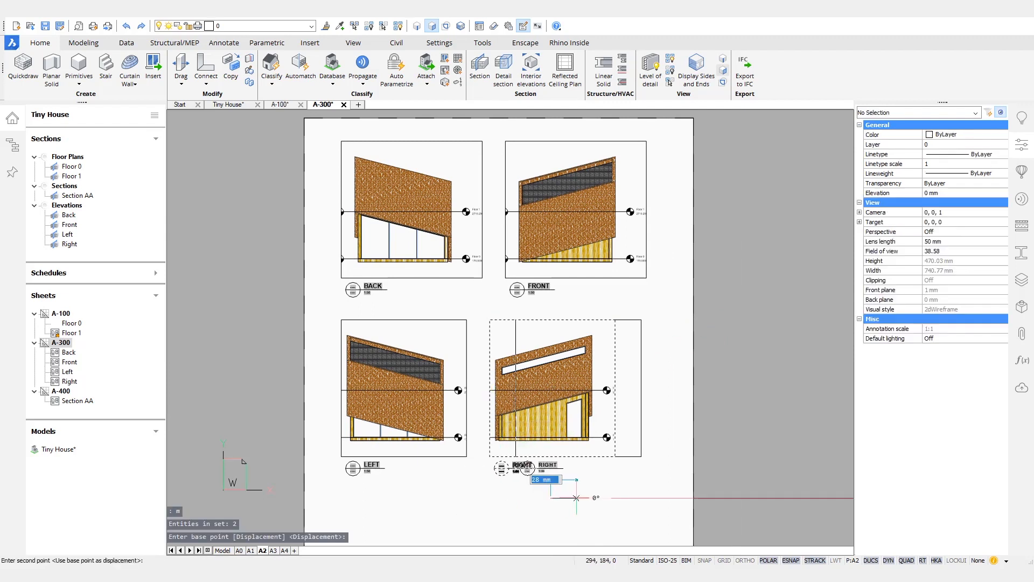
click(572, 498)
key(Escape)
Step: Stretch the LEFT and RIGHT viewports so they meet, widening their outer edges
drag(531, 325, 447, 331)
click(467, 388)
click(488, 387)
click(510, 388)
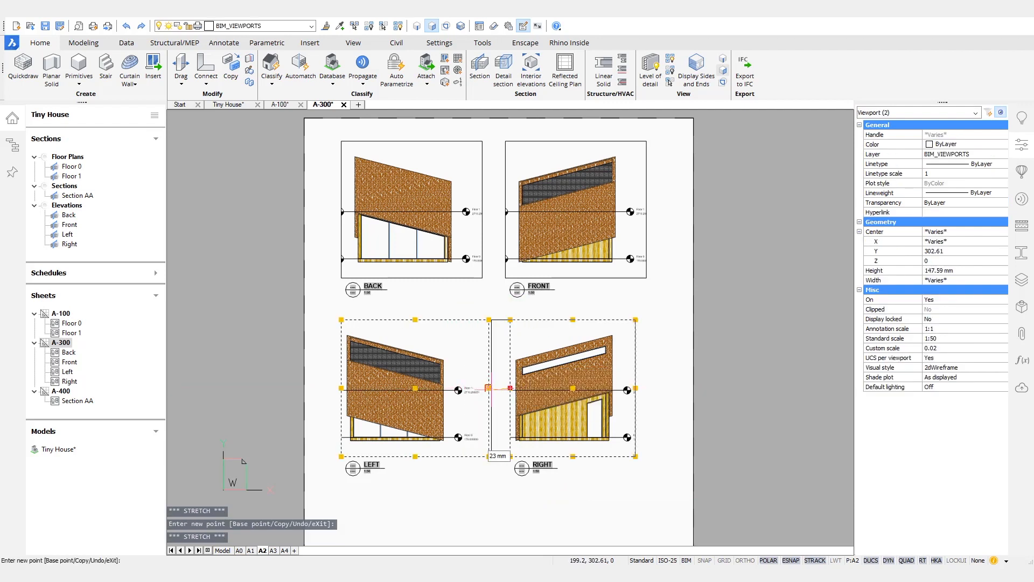
click(489, 388)
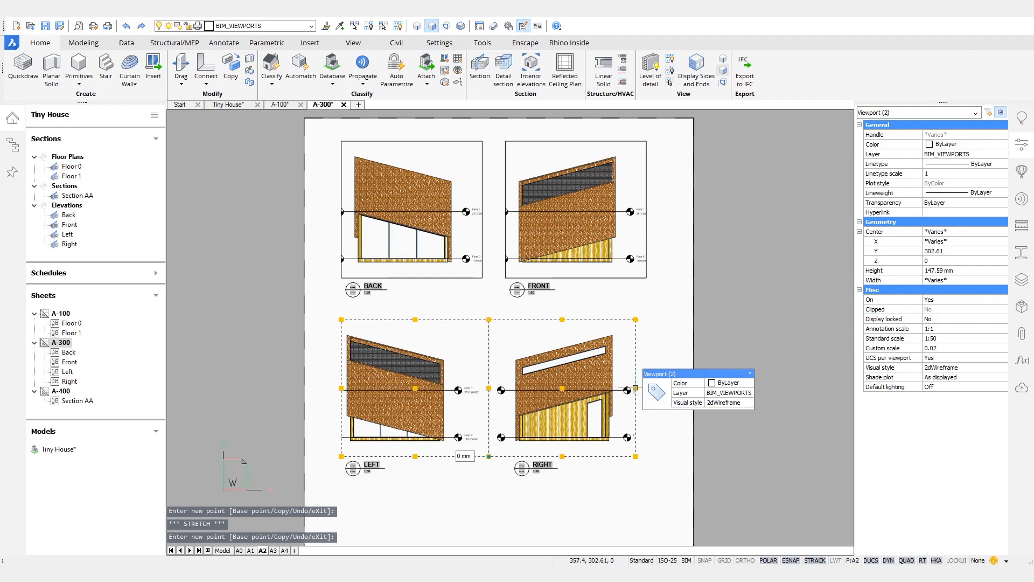
click(636, 388)
click(656, 388)
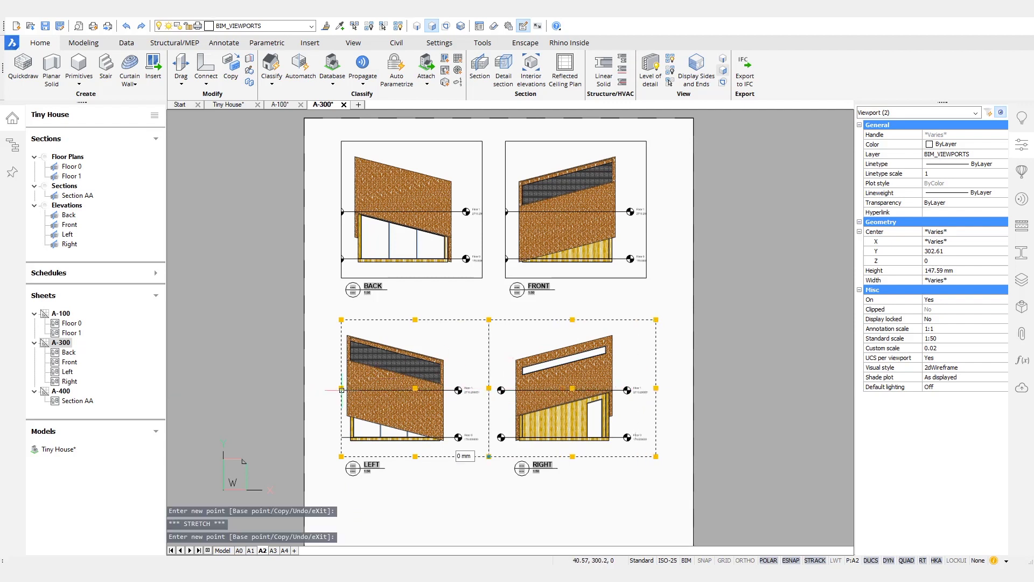
click(324, 388)
key(Escape)
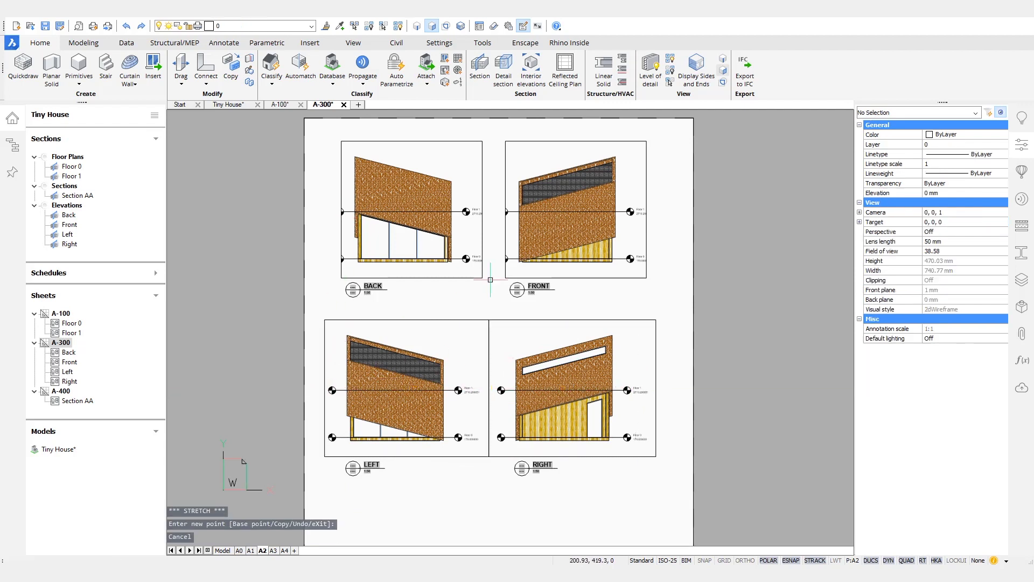
Step: Stretch the BACK and FRONT viewports so they meet, widening their outer edges
drag(510, 283, 477, 274)
click(647, 209)
click(680, 210)
click(505, 210)
click(489, 209)
click(482, 209)
click(489, 210)
key(Escape)
drag(346, 195, 339, 206)
click(342, 208)
click(326, 210)
key(Escape)
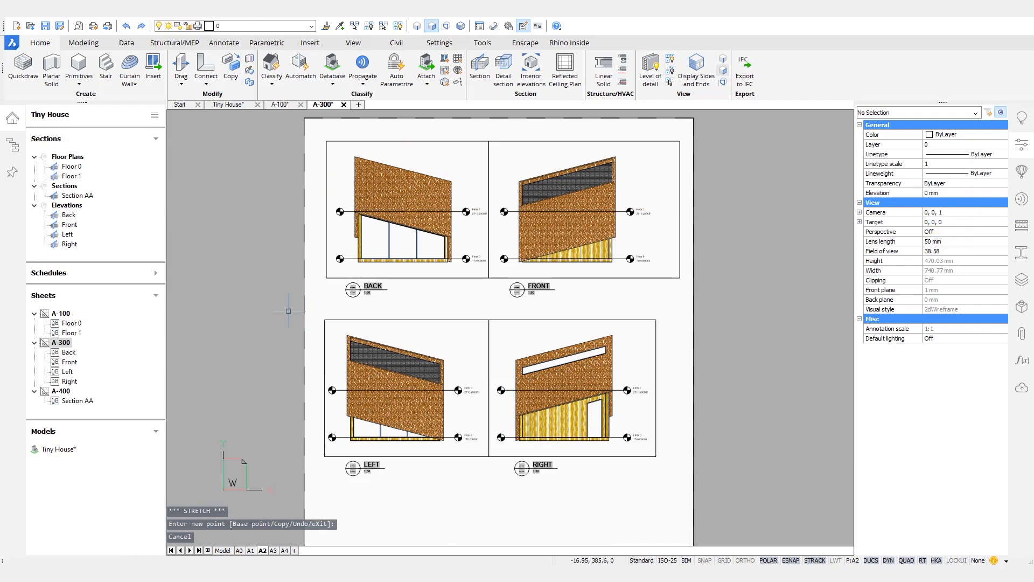
Step: Turn off the BIM_VIEWPORTS layer to hide the frames and save A-300
click(312, 26)
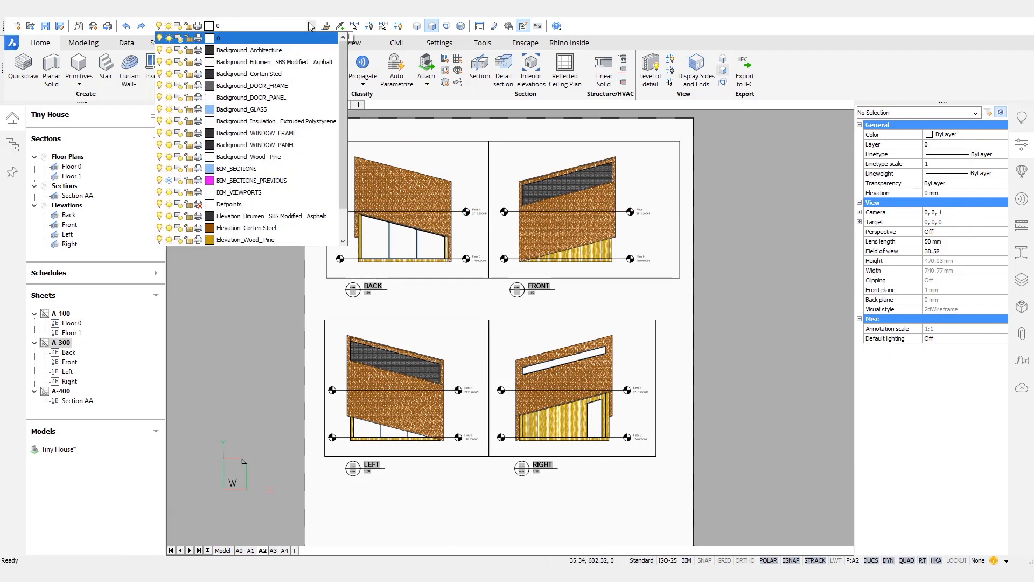
click(160, 193)
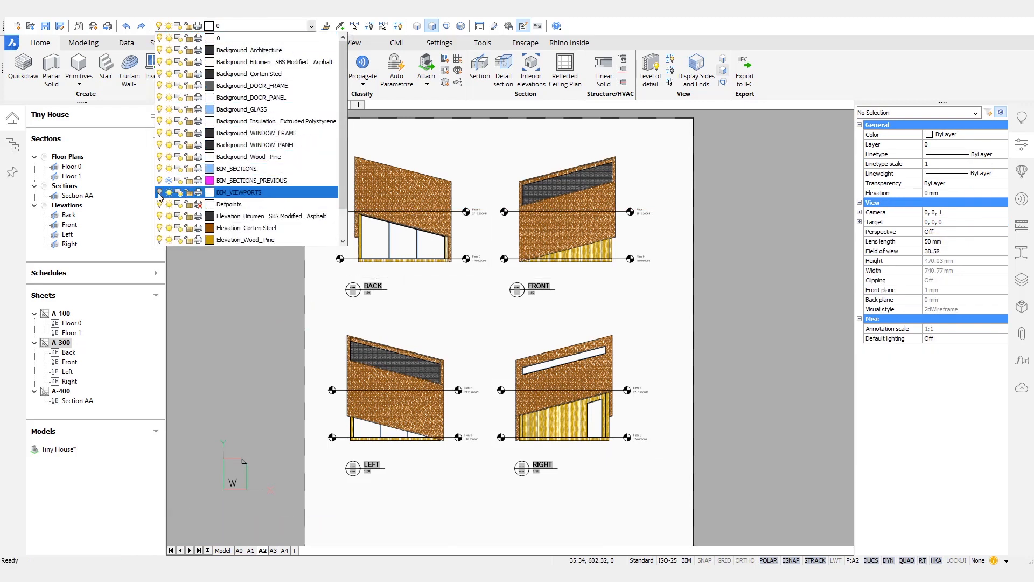
scroll(493, 431, down, 1)
scroll(493, 431, up, 2)
scroll(474, 420, down, 1)
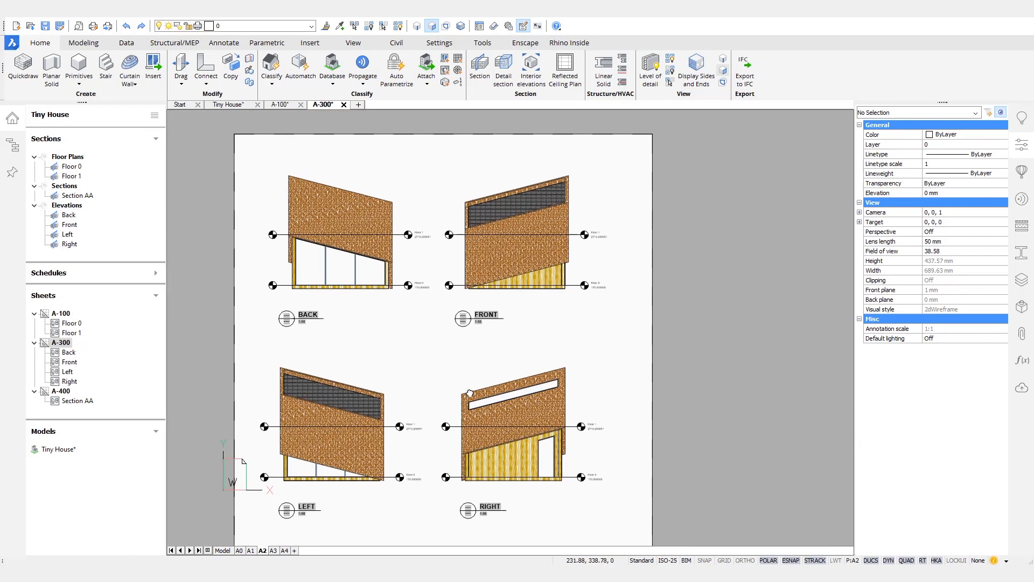
key(ctrl+s)
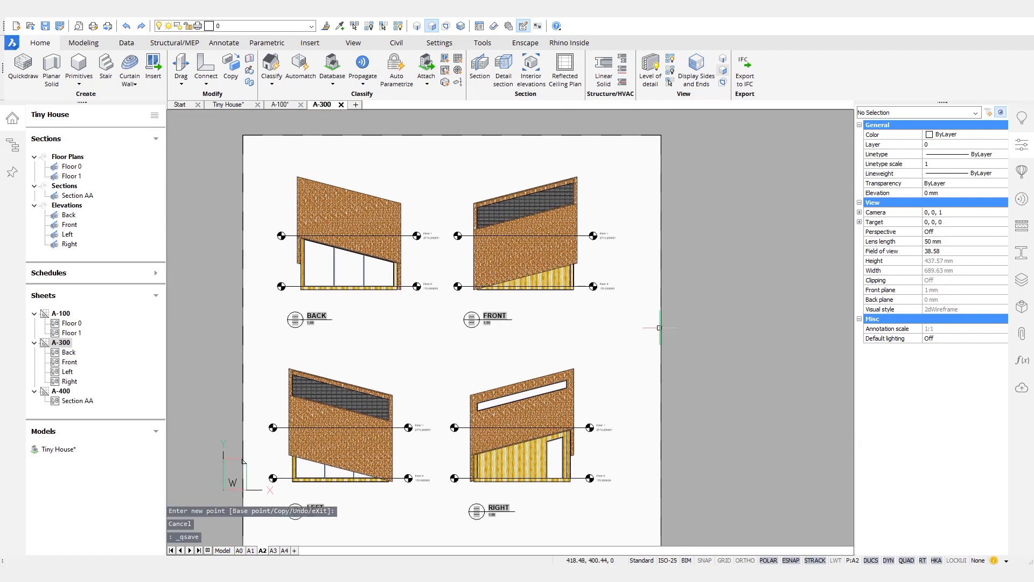
right_click(62, 391)
Step: On sheet A-100, bring the Floor 0 and Floor 1 viewports within a 7 mm gap
click(108, 415)
click(281, 104)
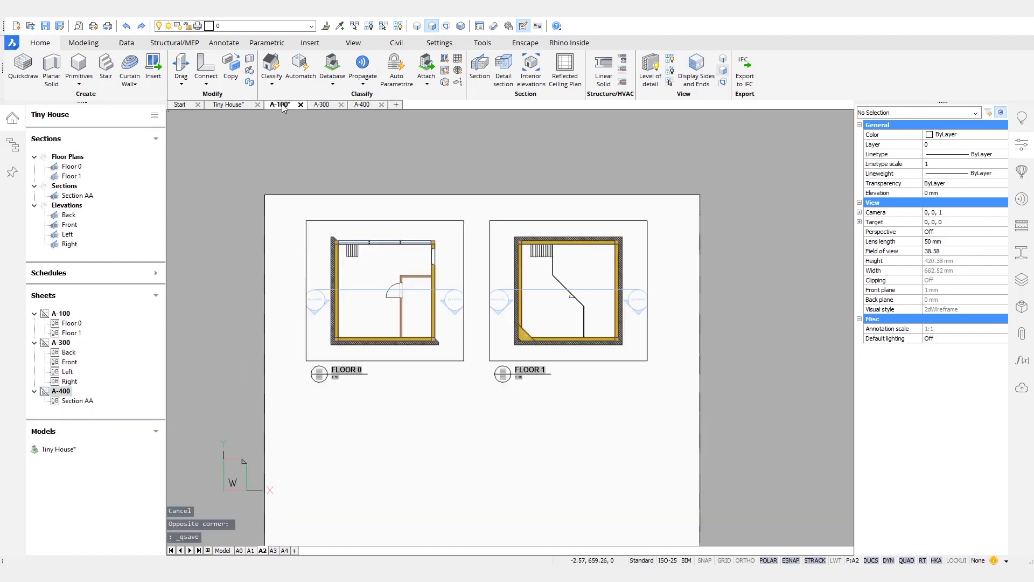
scroll(469, 264, up, 3)
click(502, 184)
key(ctrl+s)
click(440, 223)
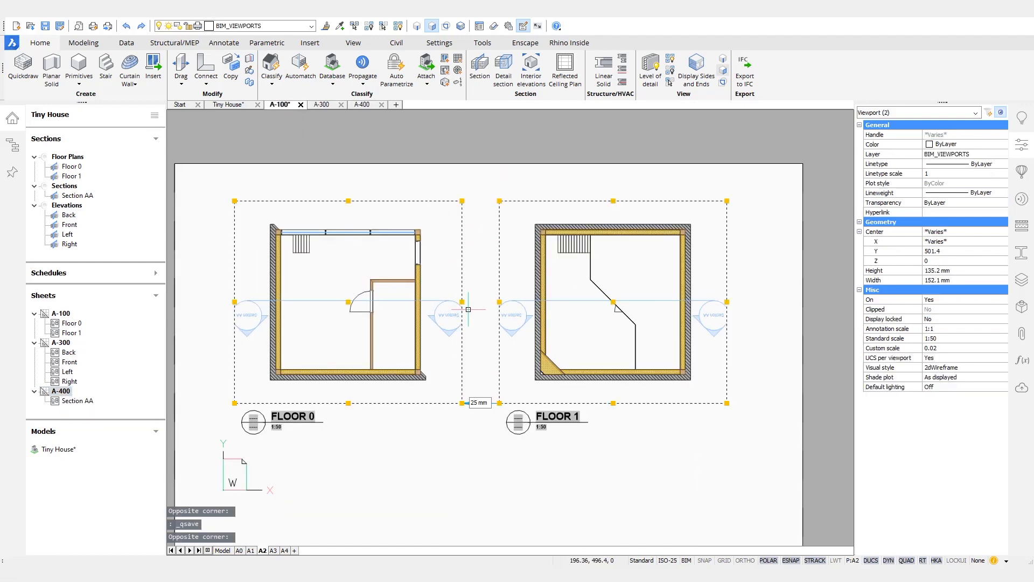
click(463, 302)
click(499, 302)
click(484, 301)
Step: Widen Floor 1's right edge and Floor 0's left edge outward
click(731, 304)
click(736, 305)
click(728, 304)
click(728, 303)
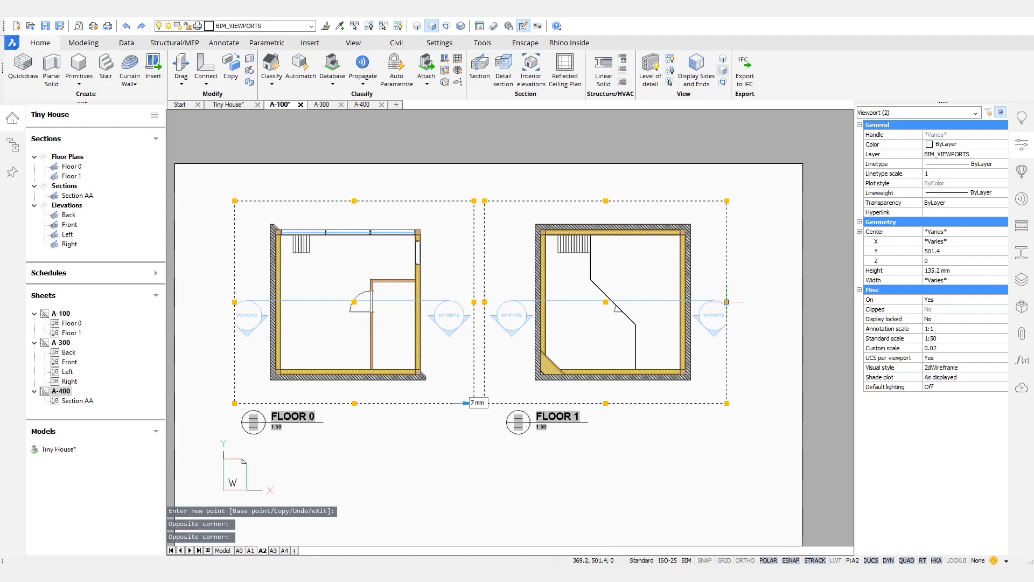
click(727, 302)
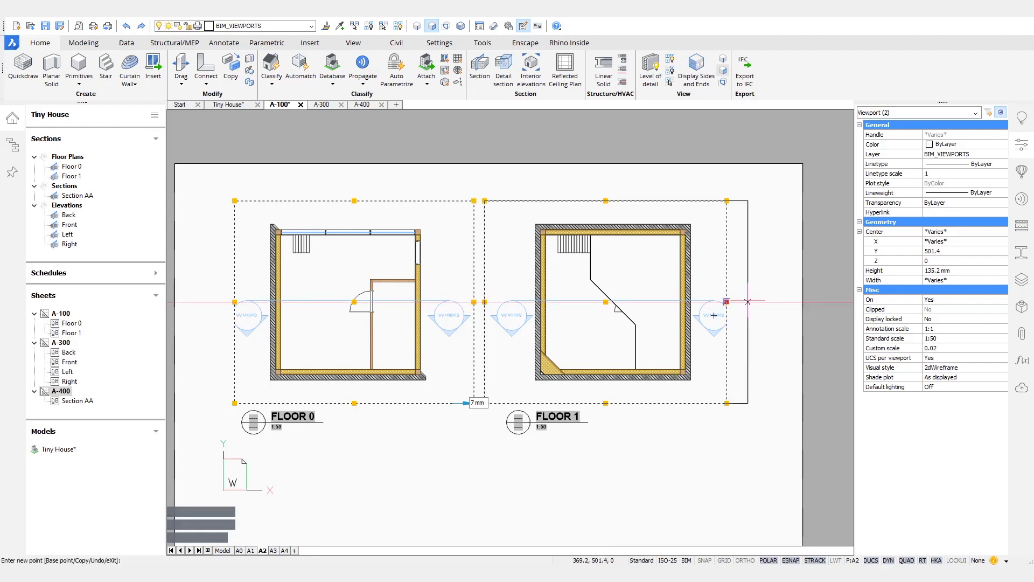
click(749, 302)
click(212, 302)
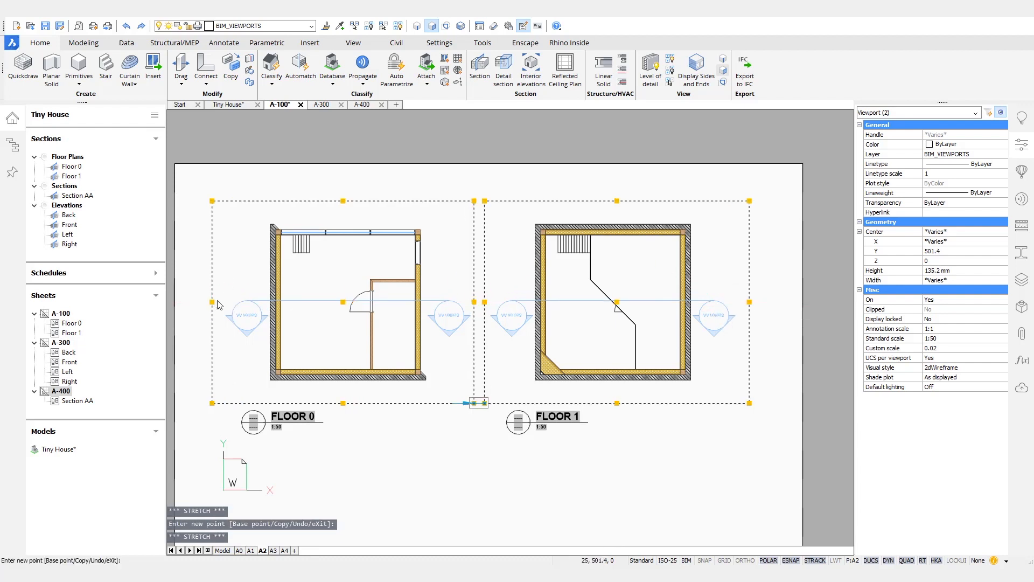
key(Escape)
Step: Freeze the BIM_VIEWPORTS layer to hide the frames and save A-100
click(264, 26)
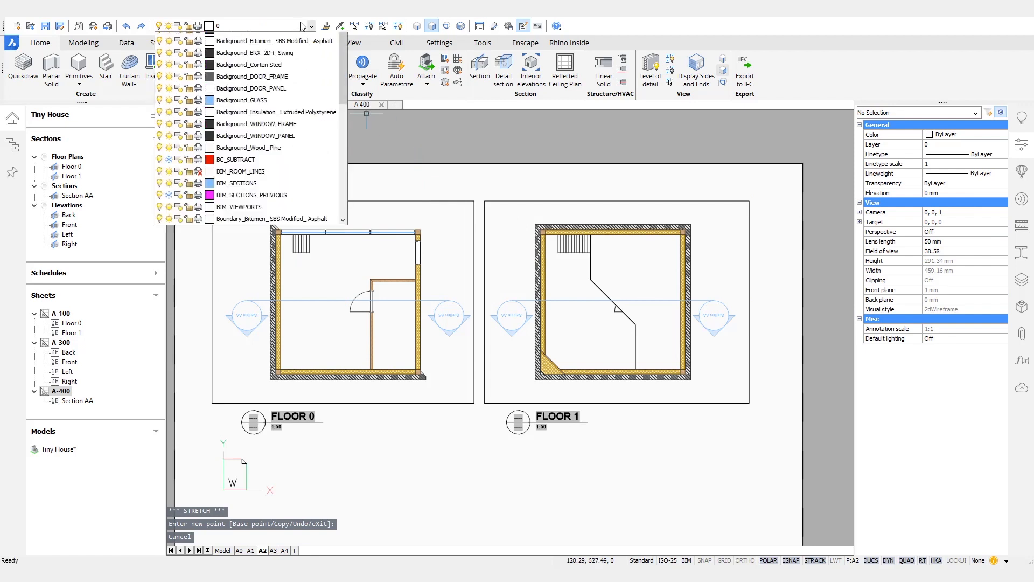
click(169, 228)
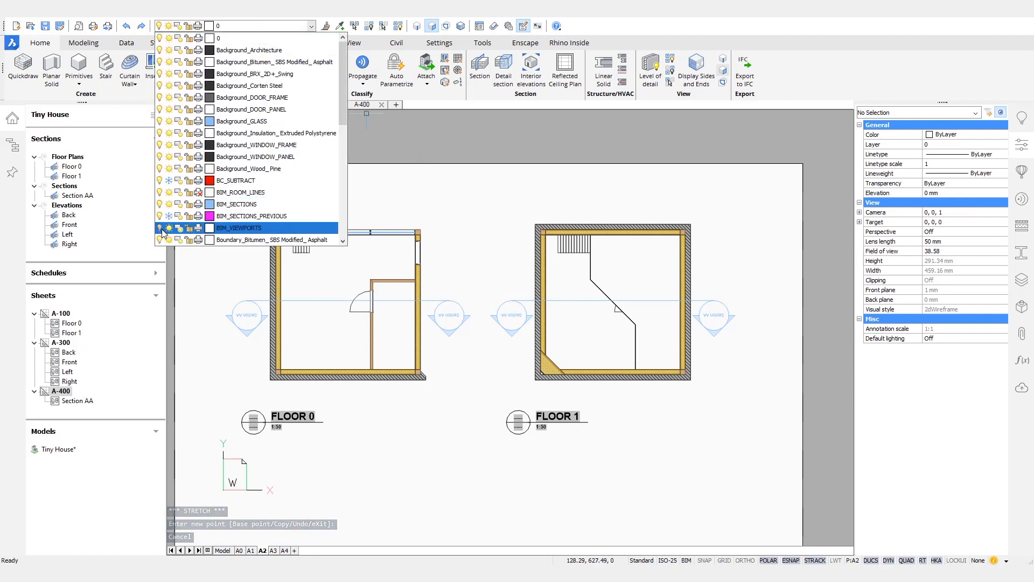
click(493, 194)
middle_drag(486, 195, 501, 197)
scroll(501, 196, down, 1)
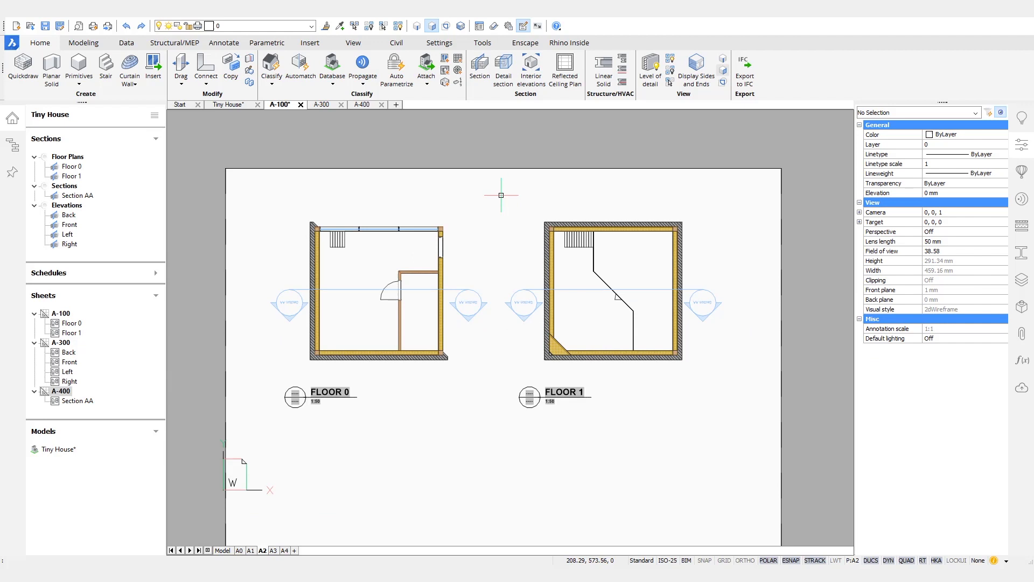
key(ctrl+s)
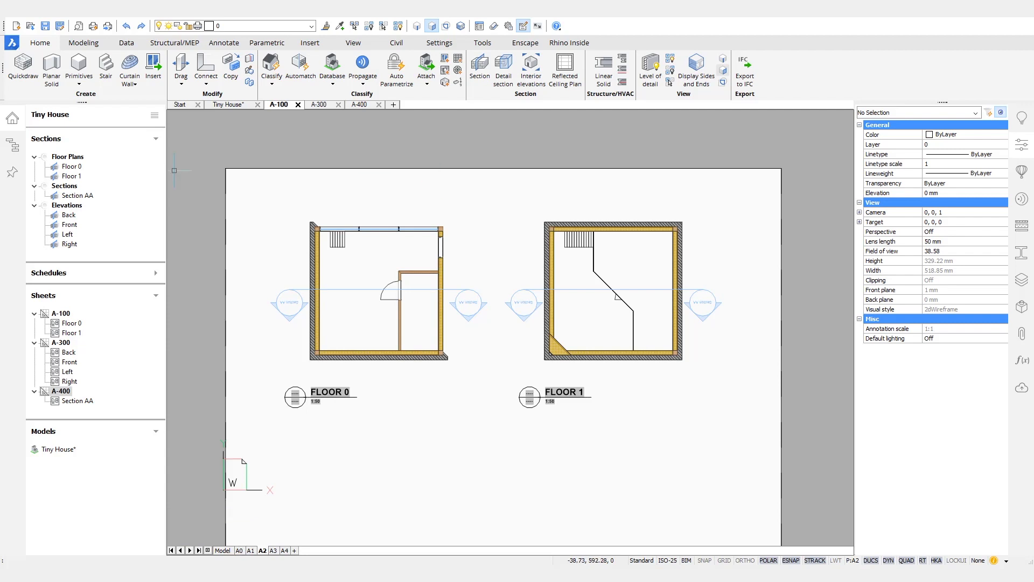
Step: Widen the Section AA viewport on both sides to reveal the Floor labels
click(365, 106)
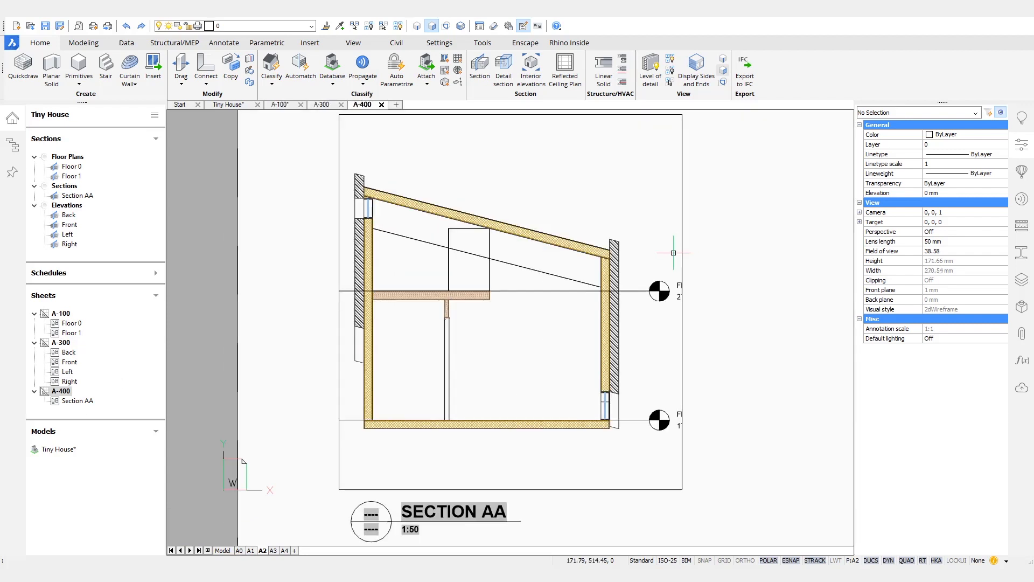
scroll(673, 215, up, 3)
click(617, 206)
click(645, 352)
click(730, 352)
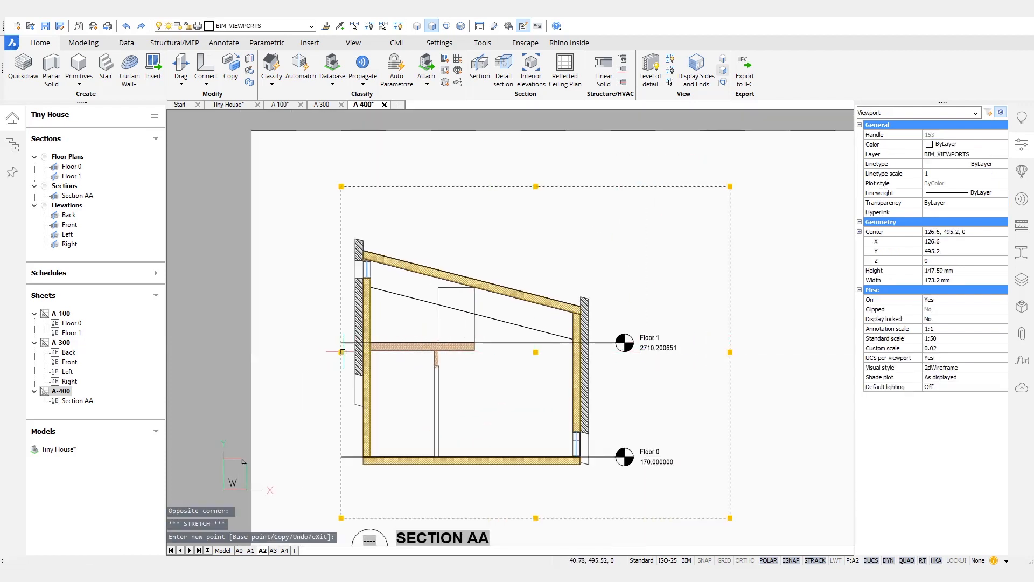
click(292, 352)
scroll(513, 223, down, 3)
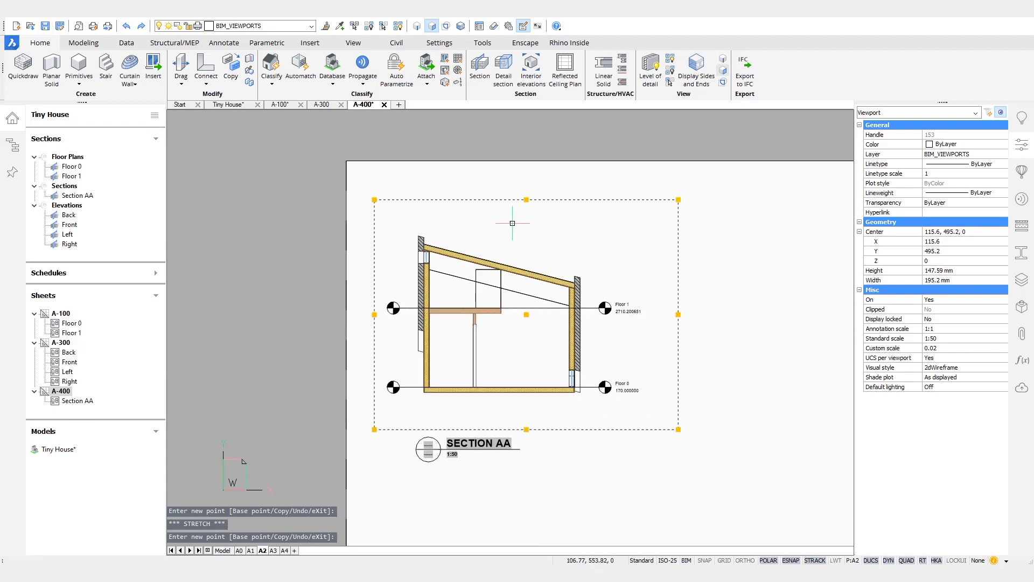
key(Escape)
Step: Turn off BIM_VIEWPORTS and BIM_ROOM_LINES, recentre the section, and save A-400
click(264, 26)
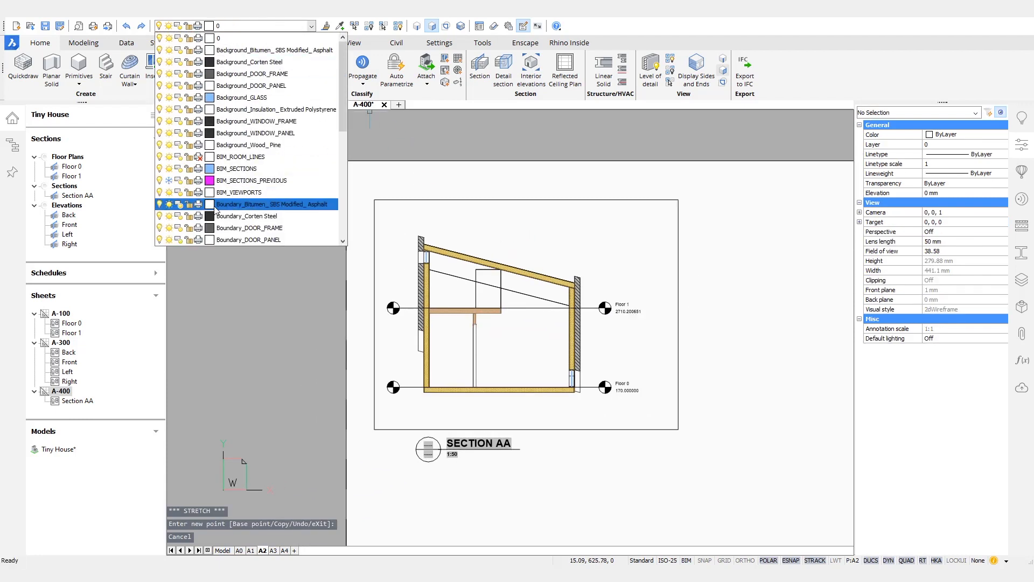
click(159, 192)
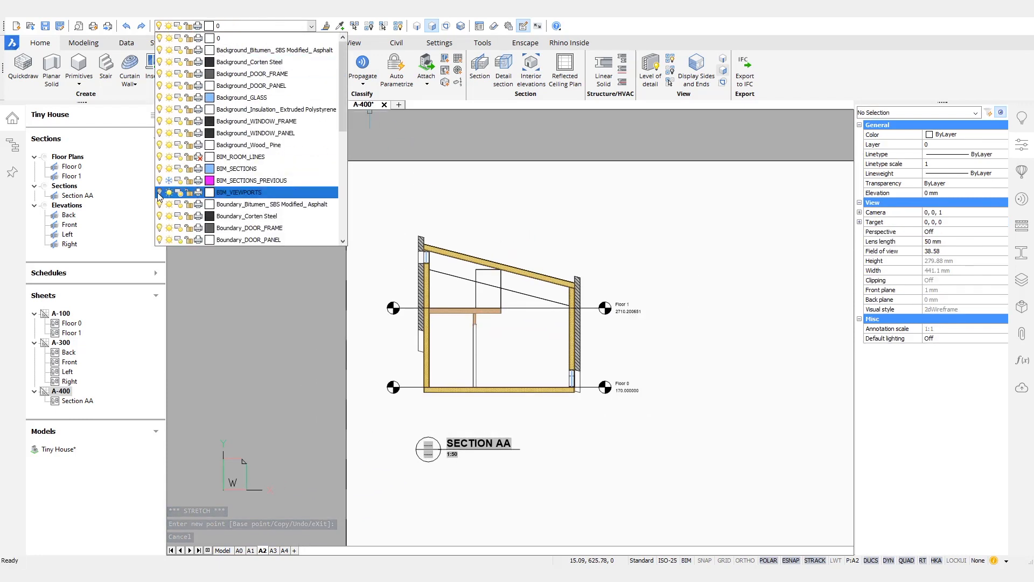
click(159, 157)
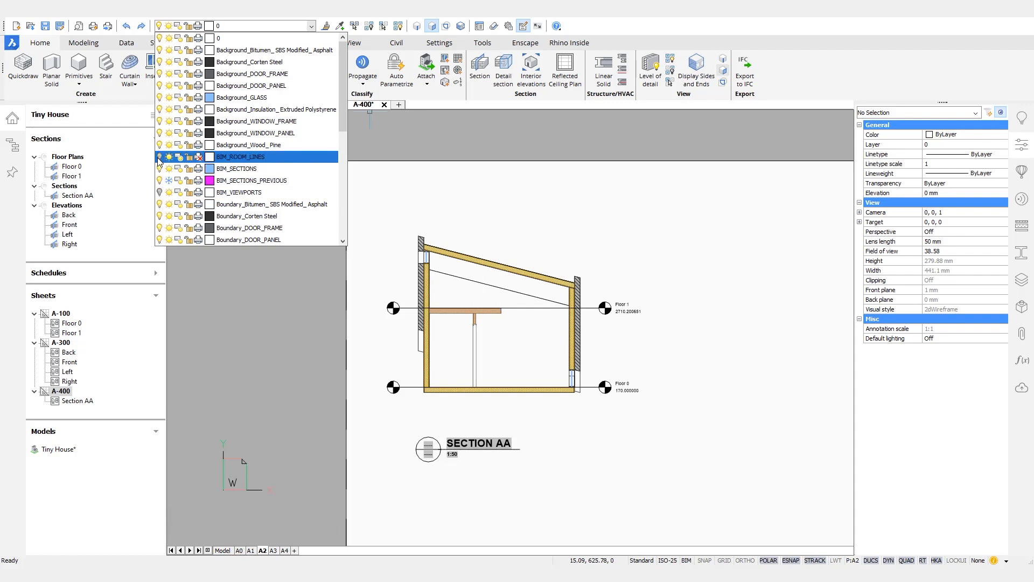
click(544, 164)
click(548, 164)
scroll(598, 237, down, 1)
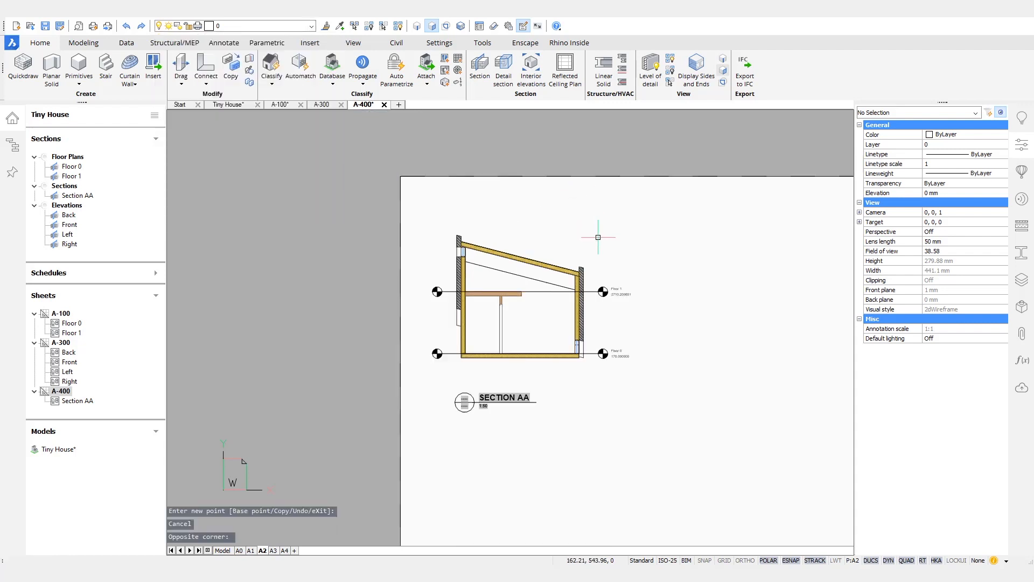
middle_drag(598, 237, 519, 265)
key(ctrl+s)
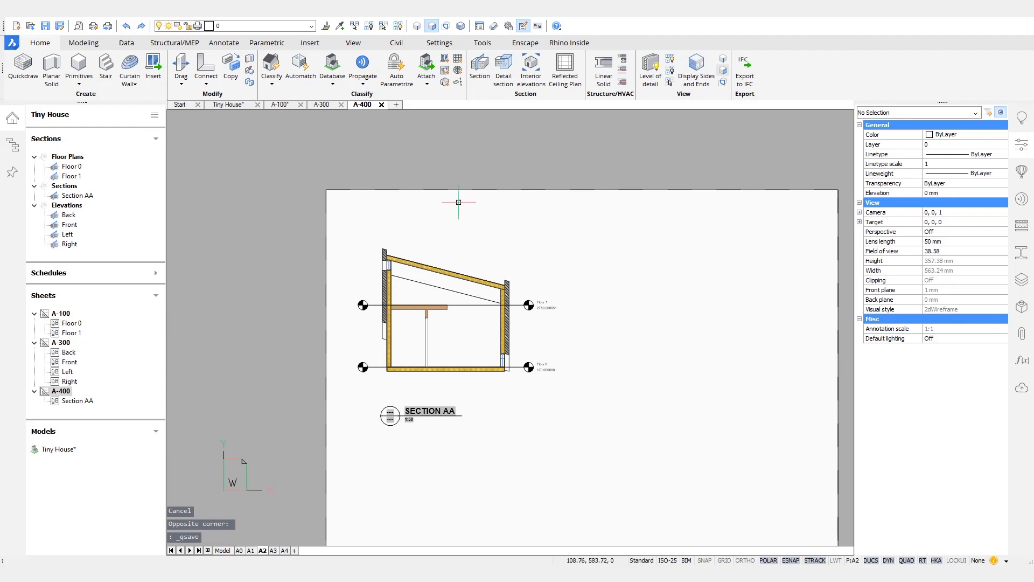
scroll(383, 262, up, 10)
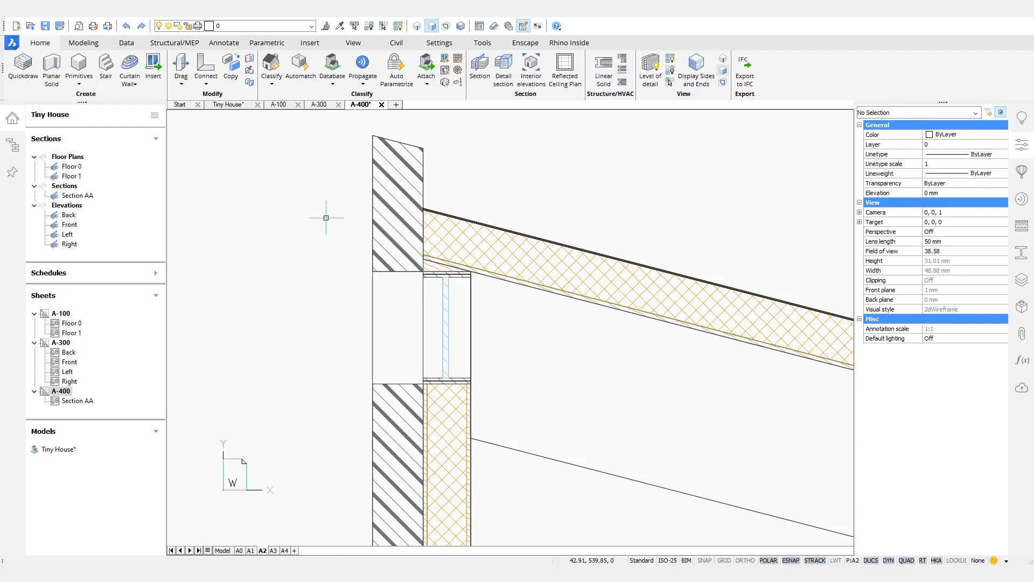
key(ctrl+s)
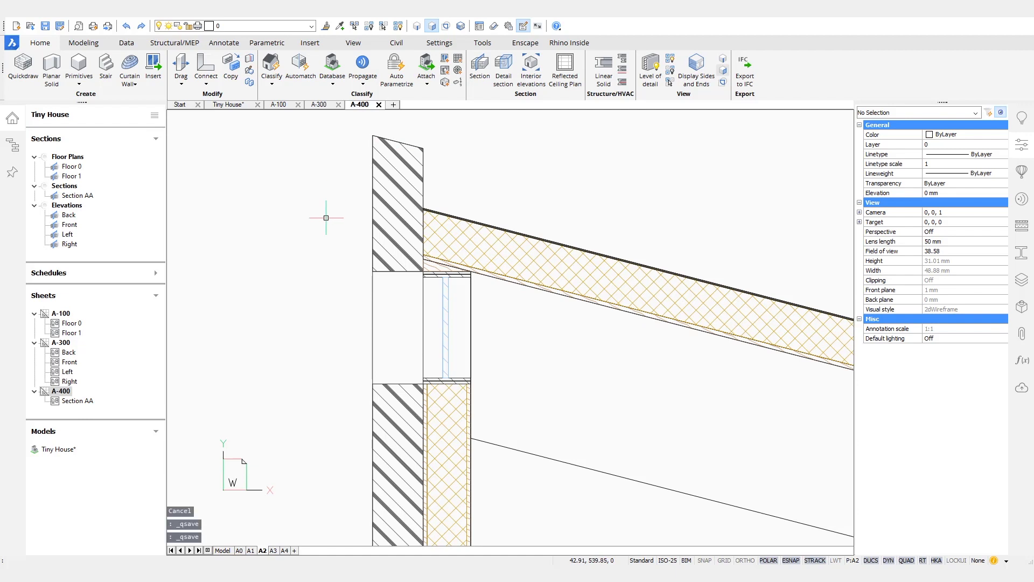
Step: Regenerate the Tiny House model and isolate the upper cladding box
click(237, 106)
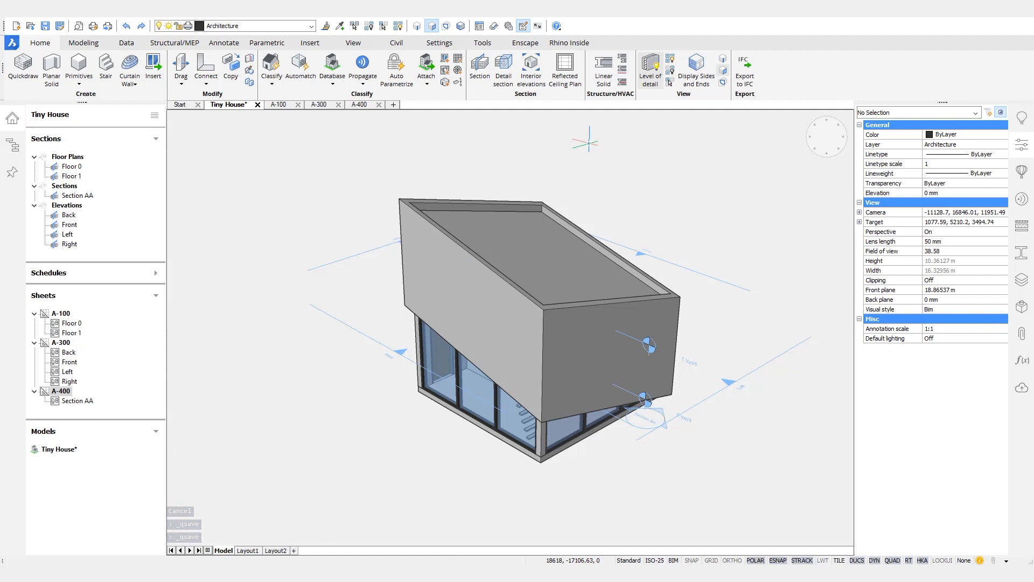
text(re)
key(Return)
shift+middle_drag(636, 211, 662, 228)
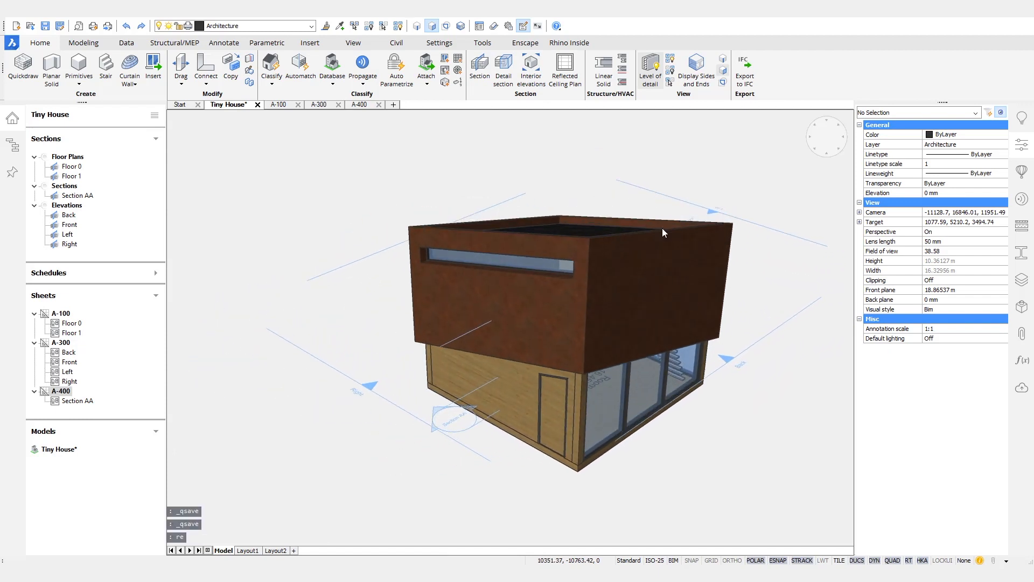
mouse_move(640, 259)
click(711, 275)
shift+middle_drag(706, 146, 535, 231)
scroll(525, 236, up, 5)
scroll(525, 369, down, 6)
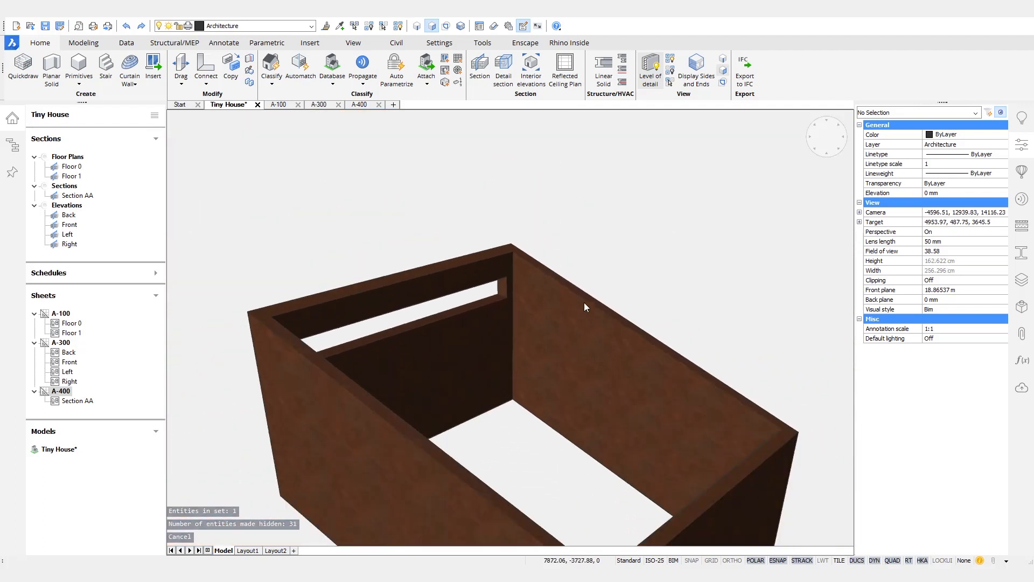
shift+middle_drag(600, 192, 514, 126)
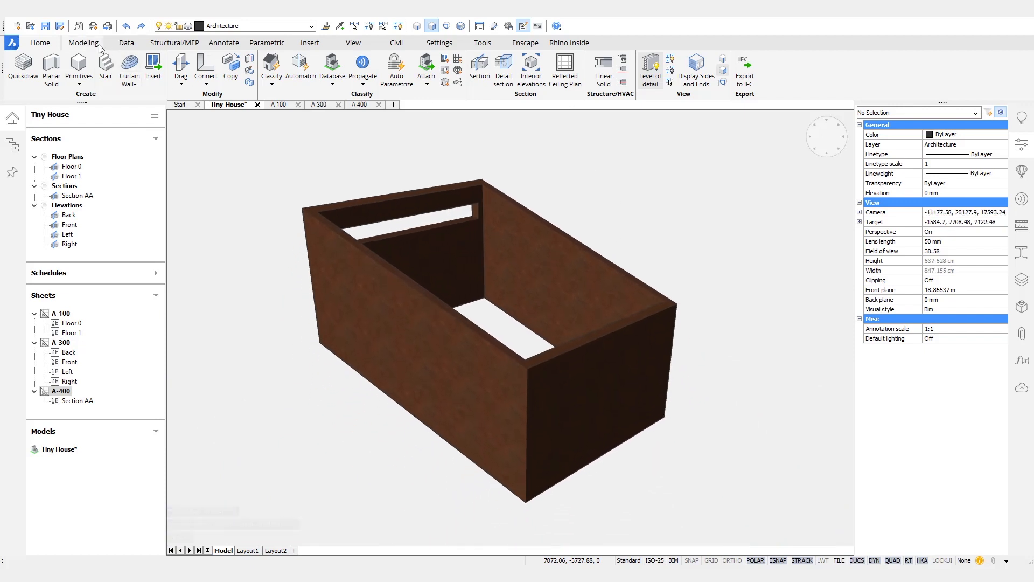
scroll(671, 79, down, 1)
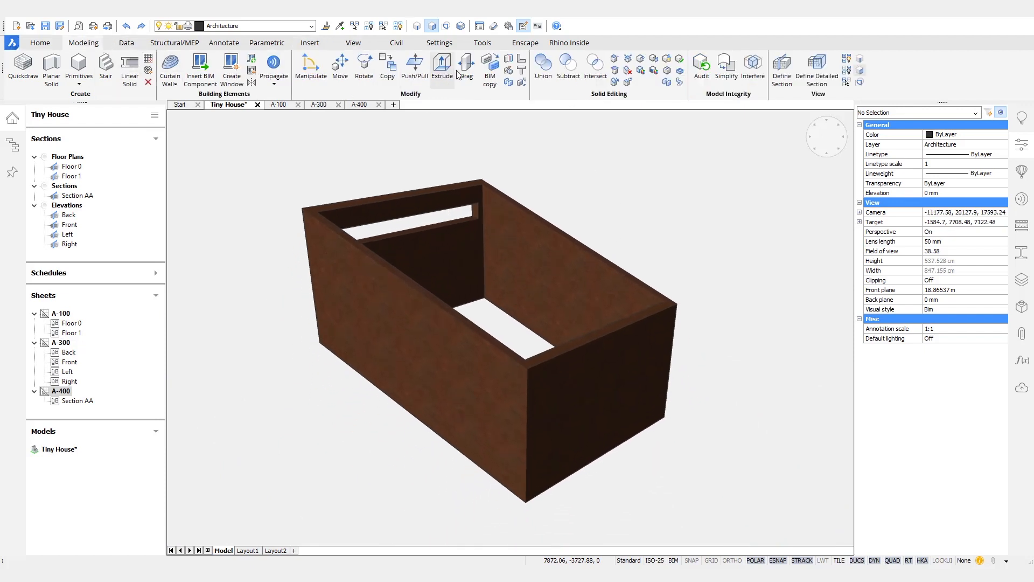
Step: Shell the box to 10 mm thickness with its top and bottom faces removed
click(533, 265)
shift+middle_drag(446, 261, 533, 251)
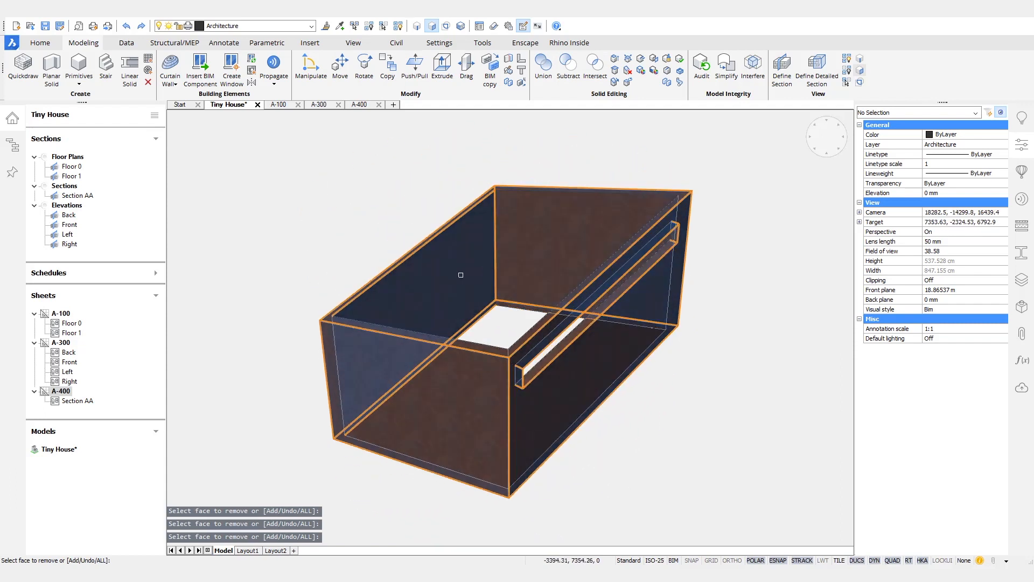
key(Return)
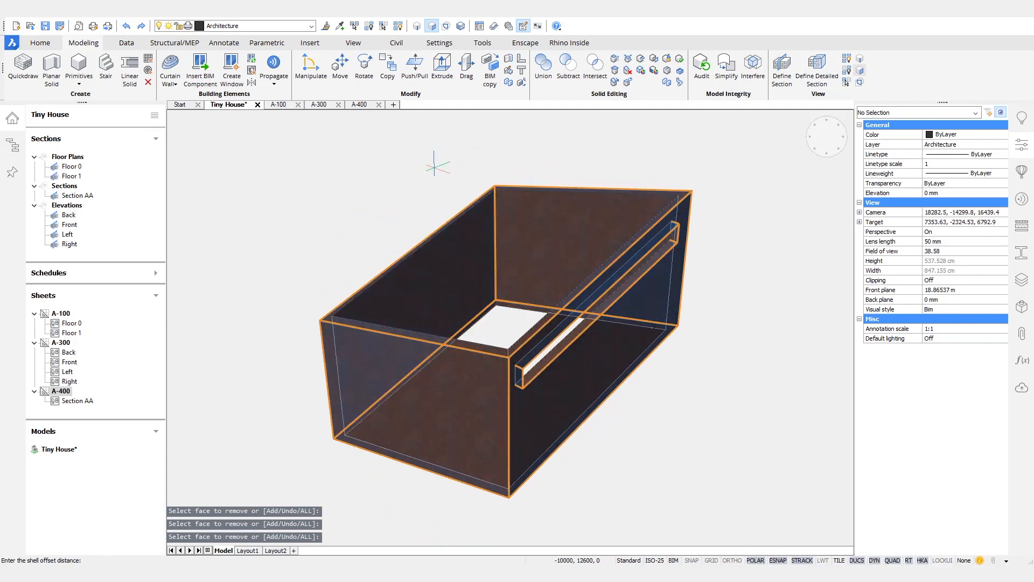
key(Return)
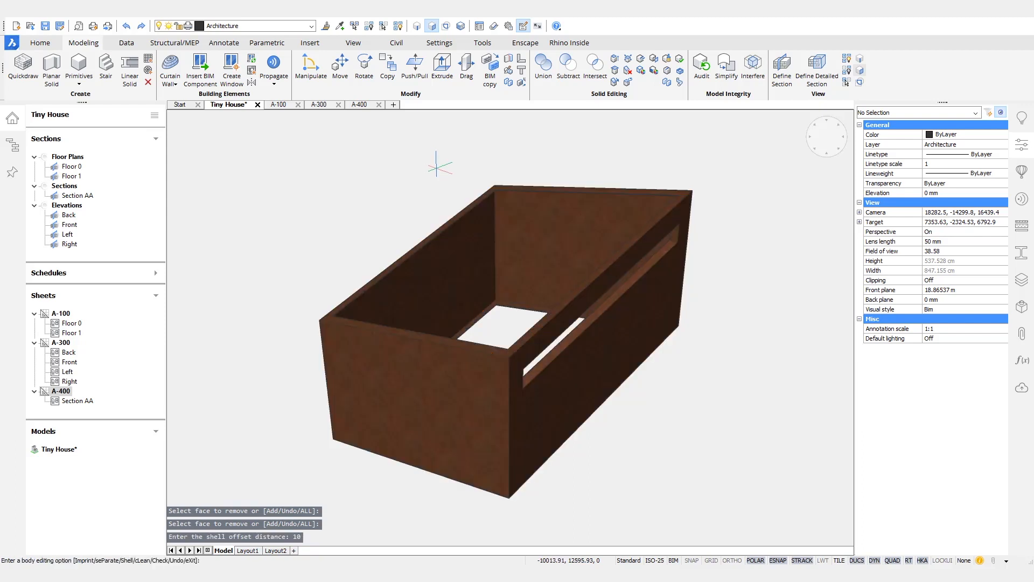
key(Return)
key(Return)
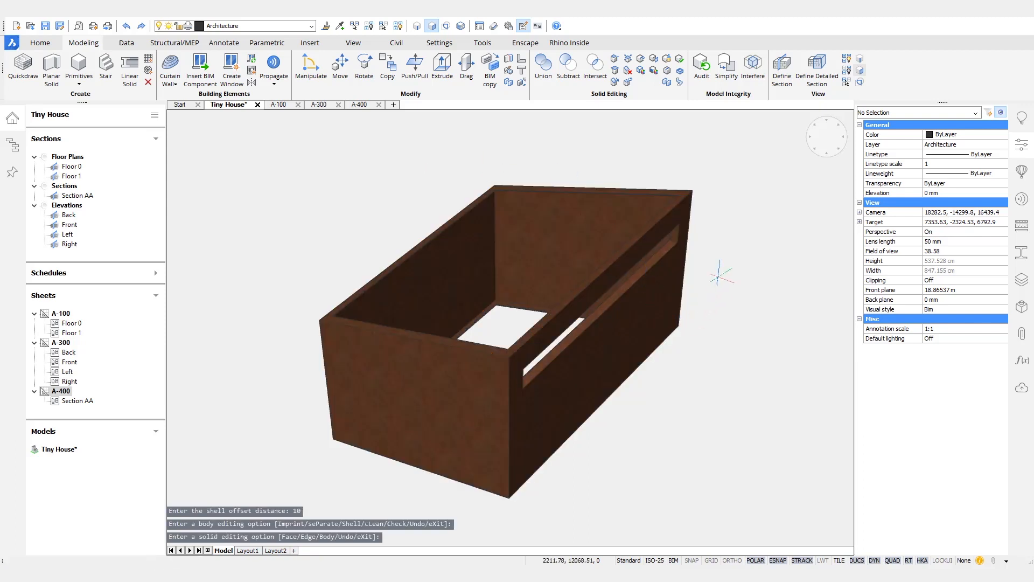
Step: Inspect the hollow box, bring the whole house back, and save the drawing
scroll(678, 221, up, 5)
shift+middle_drag(678, 221, 441, 328)
scroll(438, 285, up, 5)
scroll(439, 293, down, 5)
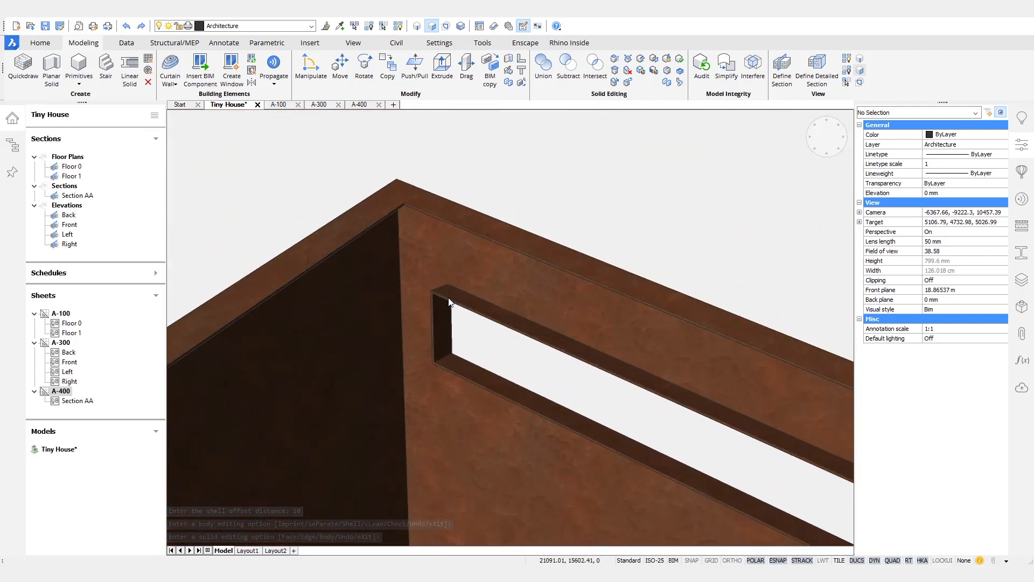
shift+middle_drag(438, 294, 448, 297)
scroll(449, 298, down, 4)
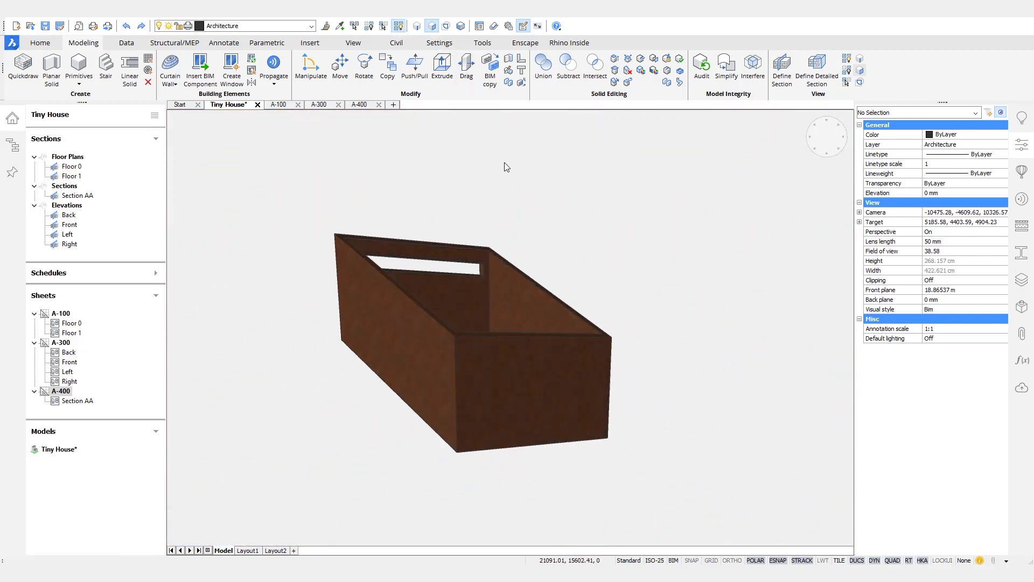
shift+middle_drag(505, 195, 535, 190)
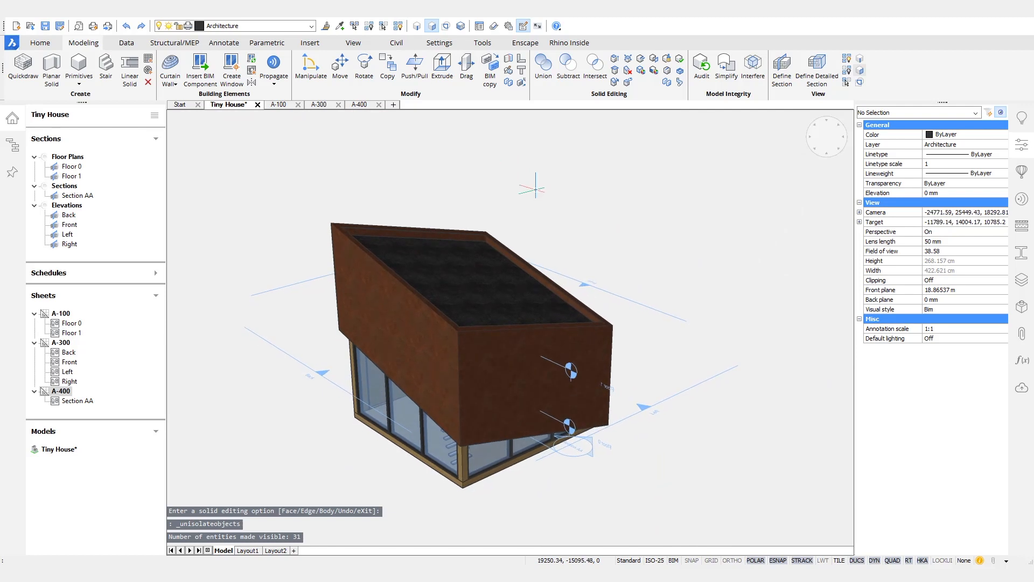
key(ctrl+s)
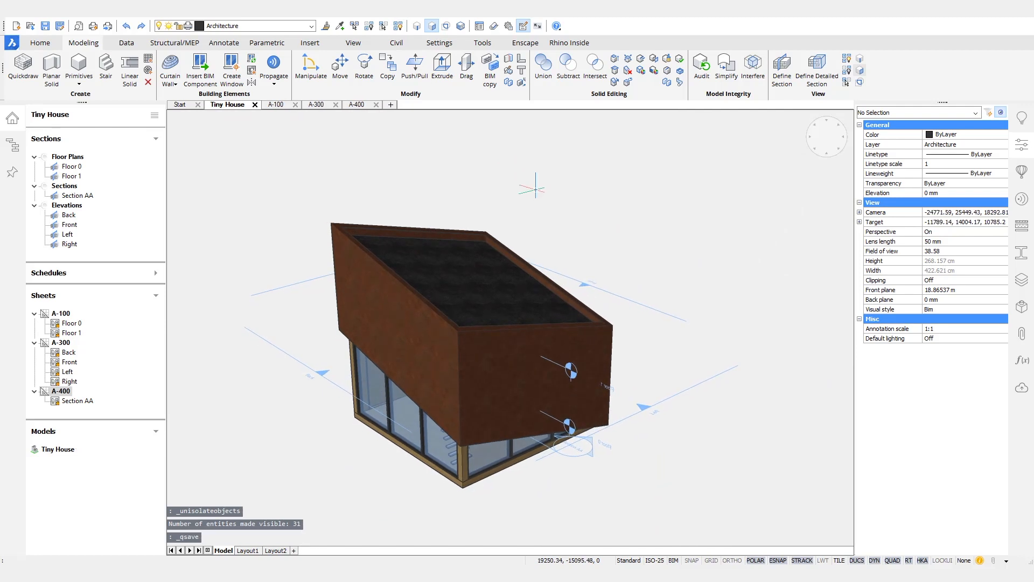
click(289, 105)
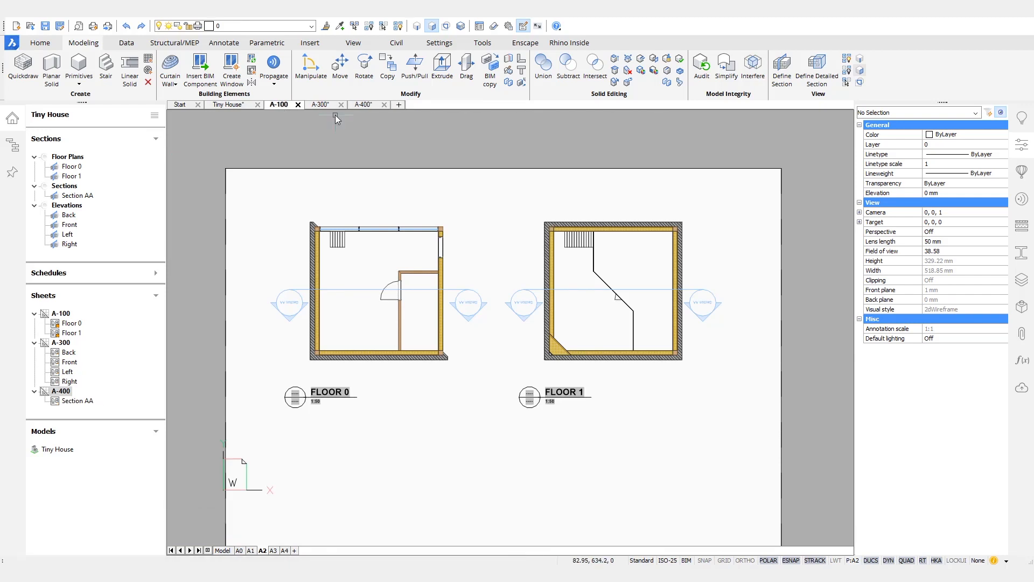
Step: Zoom around Section AA on sheet A-400 and save it
click(363, 104)
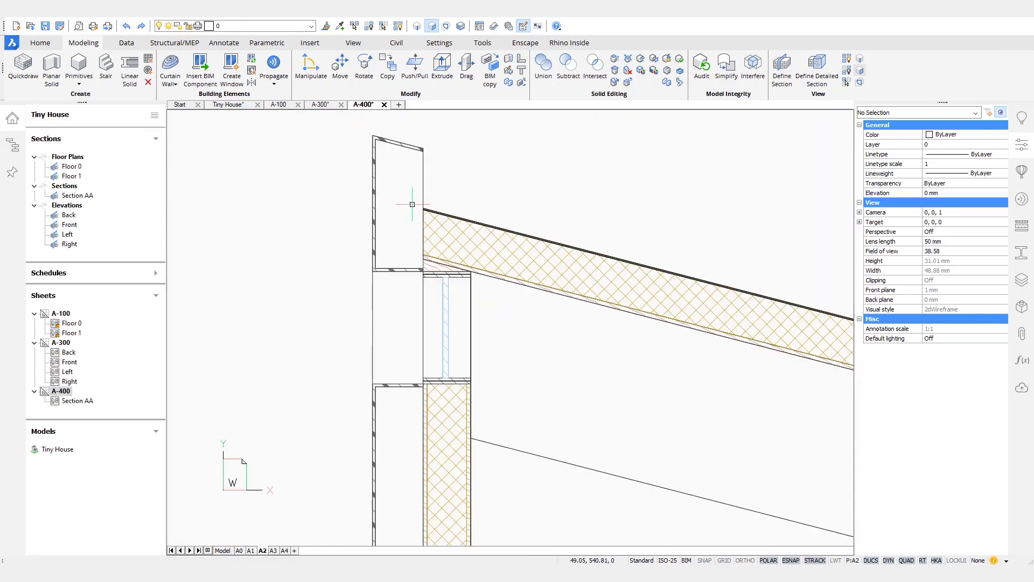
scroll(412, 204, up, 5)
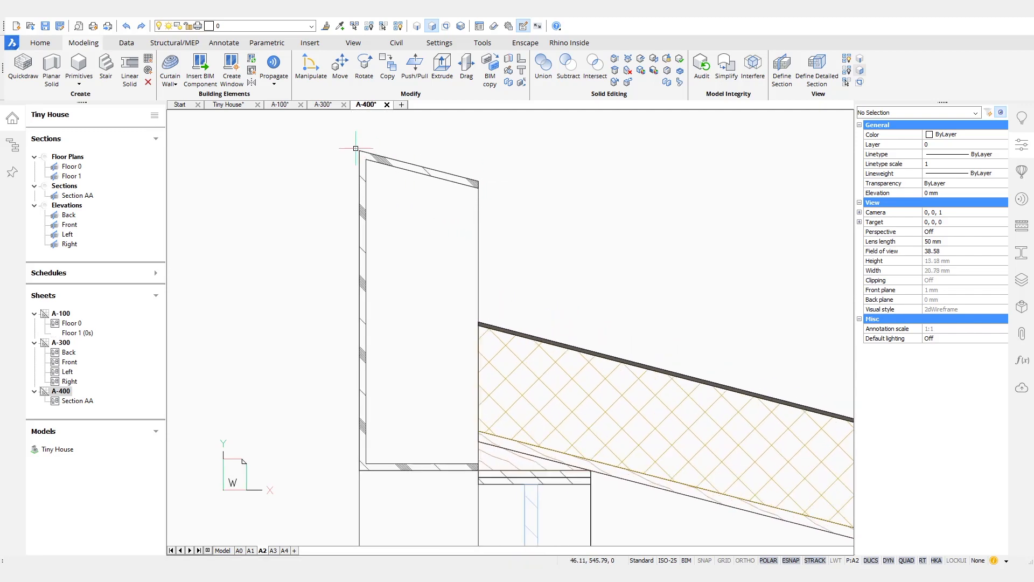
scroll(332, 438, down, 4)
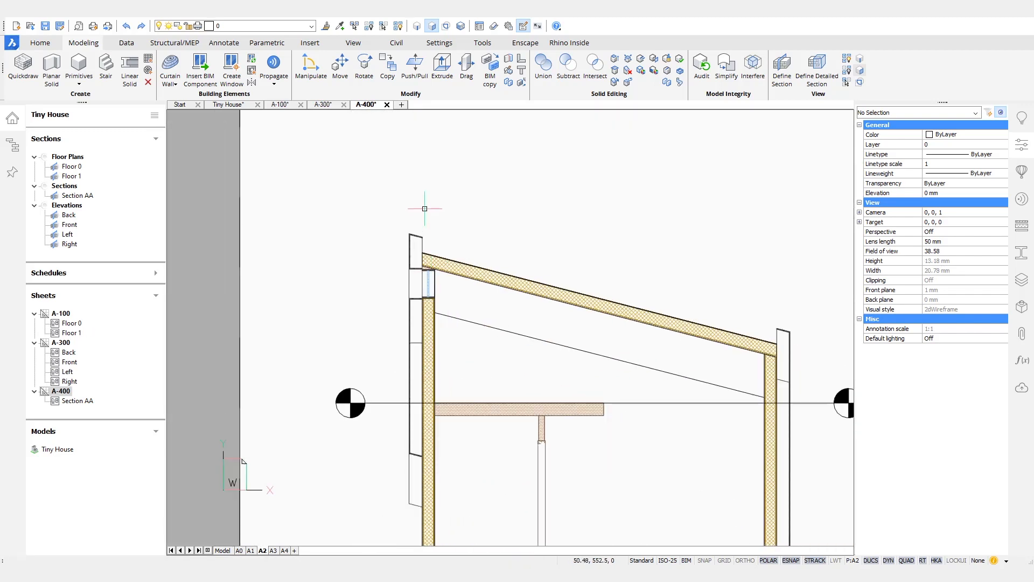
scroll(517, 372, down, 10)
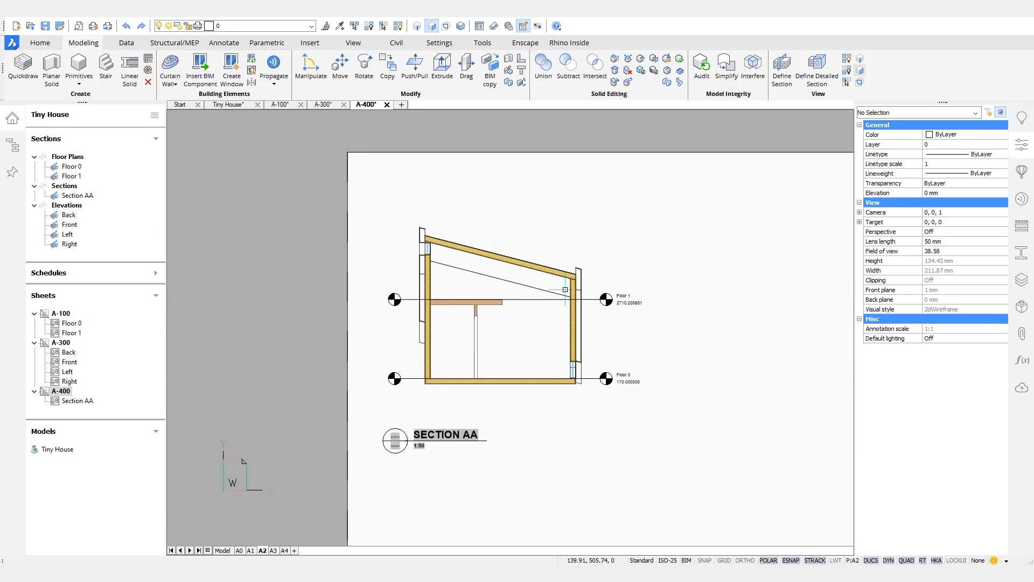
key(ctrl+s)
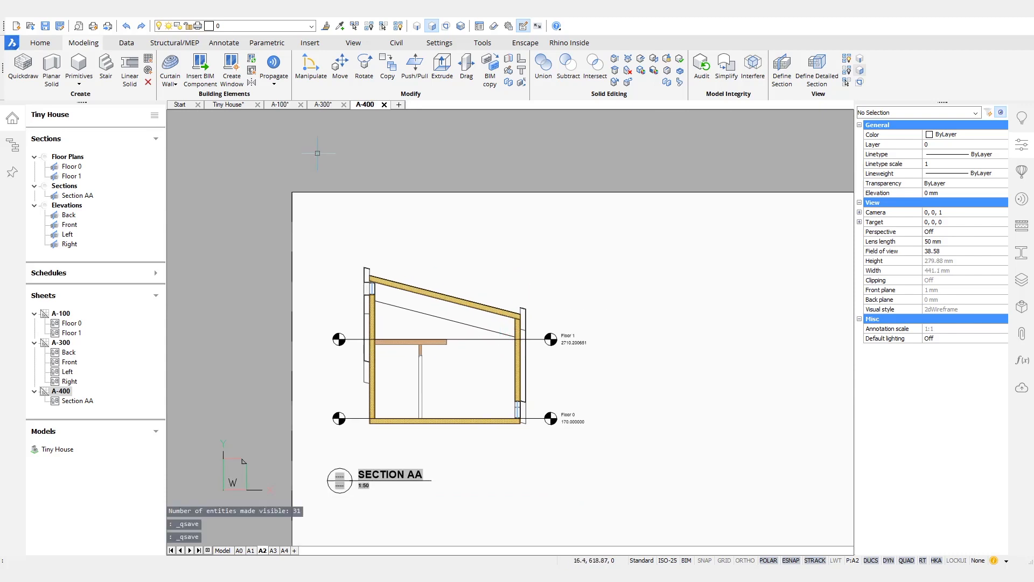
Step: Review the Floor 0 and Floor 1 plans on A-100 and save
click(292, 106)
scroll(442, 375, up, 5)
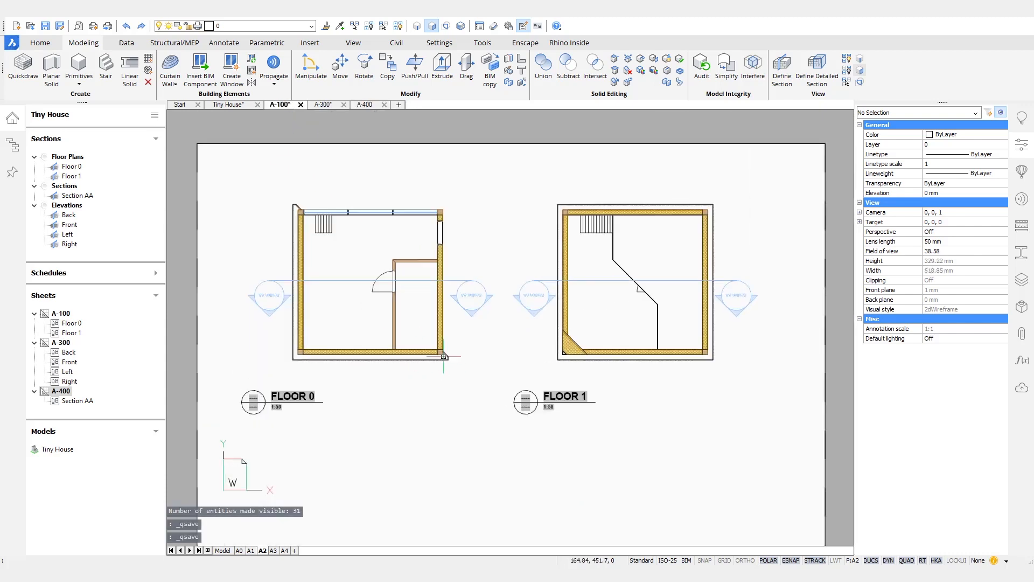
scroll(649, 401, down, 5)
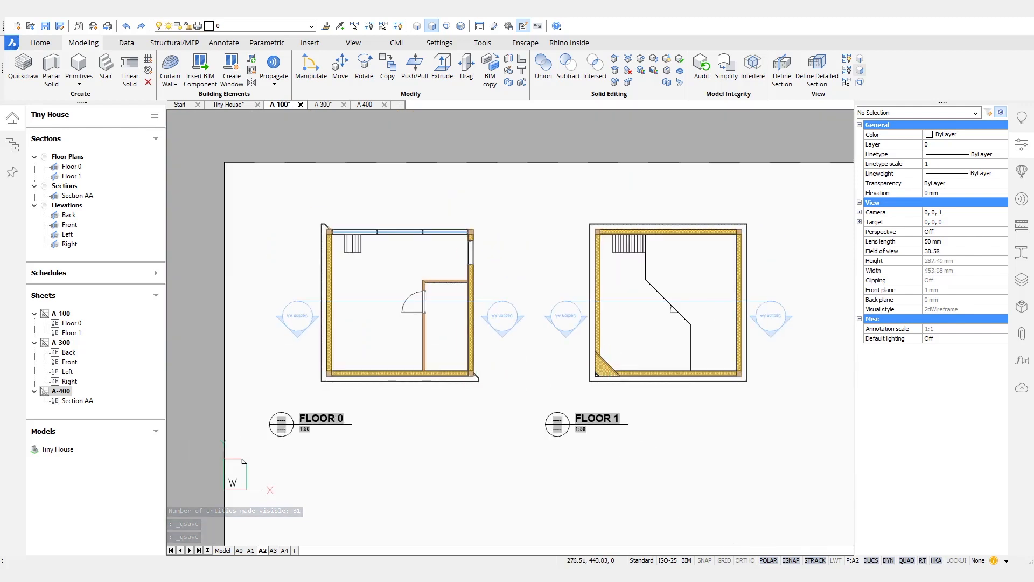
scroll(649, 401, up, 1)
key(ctrl+s)
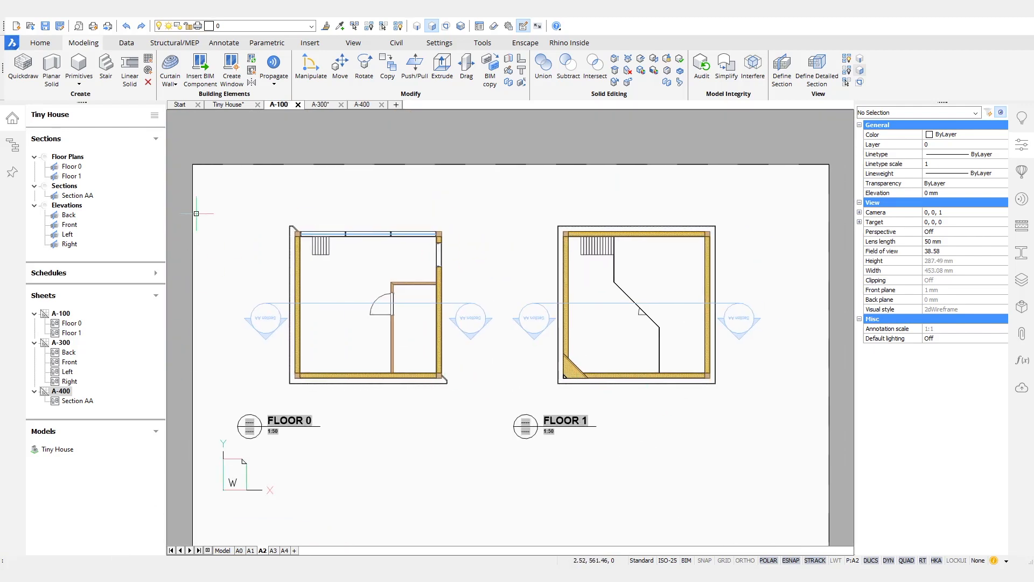
Step: Return to the Tiny House model, regenerate and view it from below, and make Structure the current layer
click(235, 105)
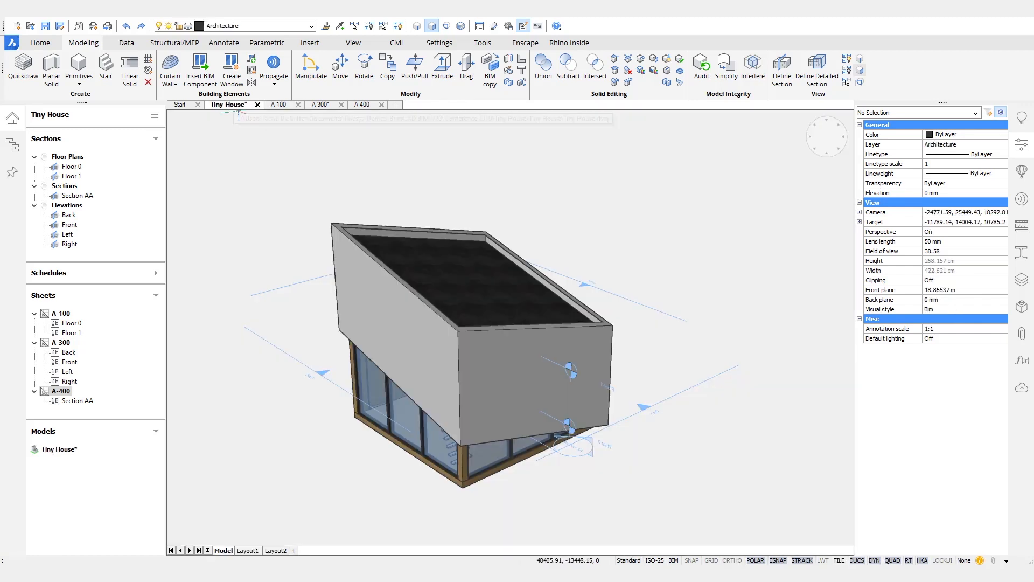
text(re)
key(Return)
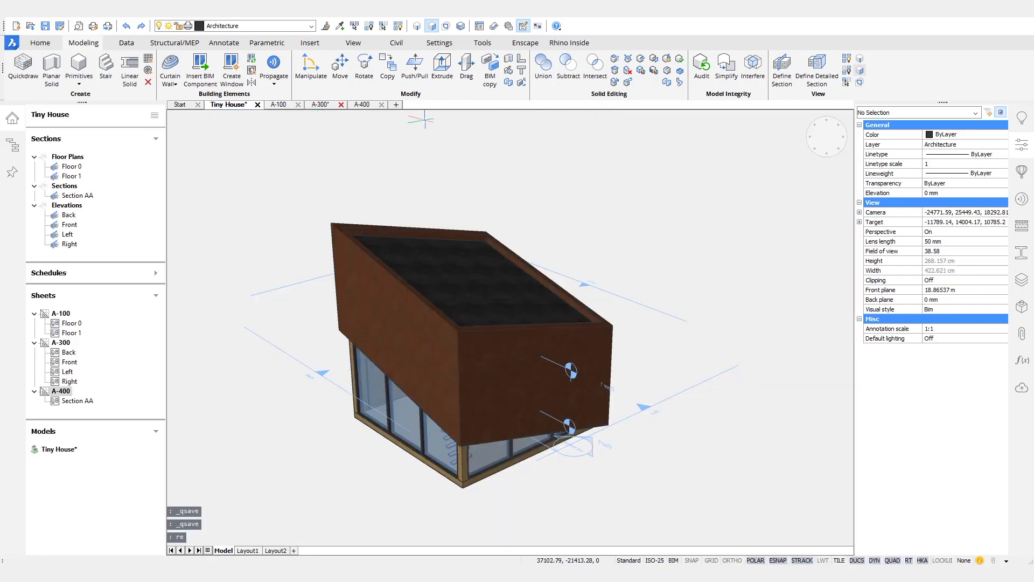
shift+middle_drag(691, 503, 706, 484)
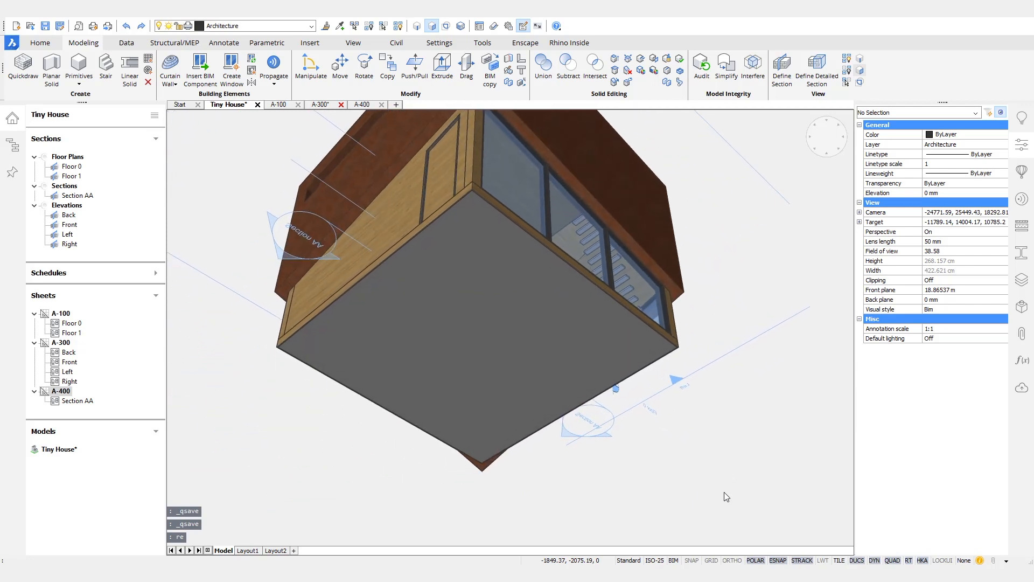
key(Escape)
click(312, 27)
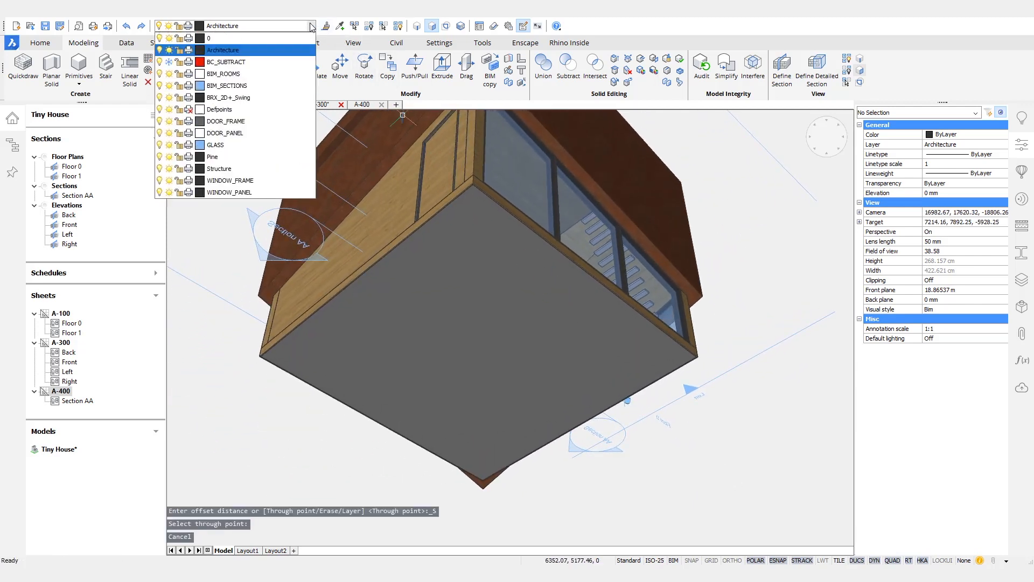
click(232, 168)
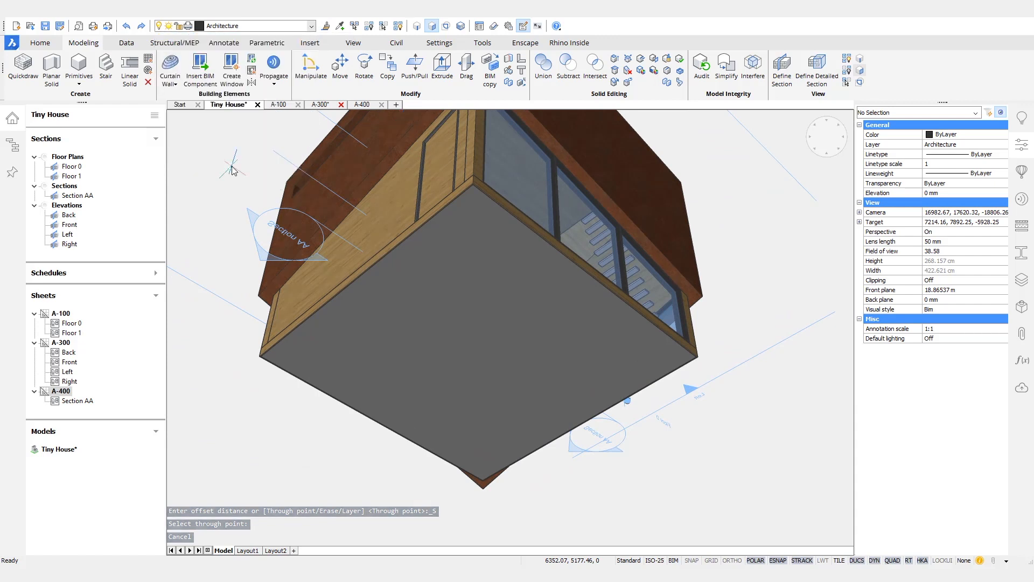
Step: Isolate the slab outline, view it from above, and start the REGION command
click(492, 313)
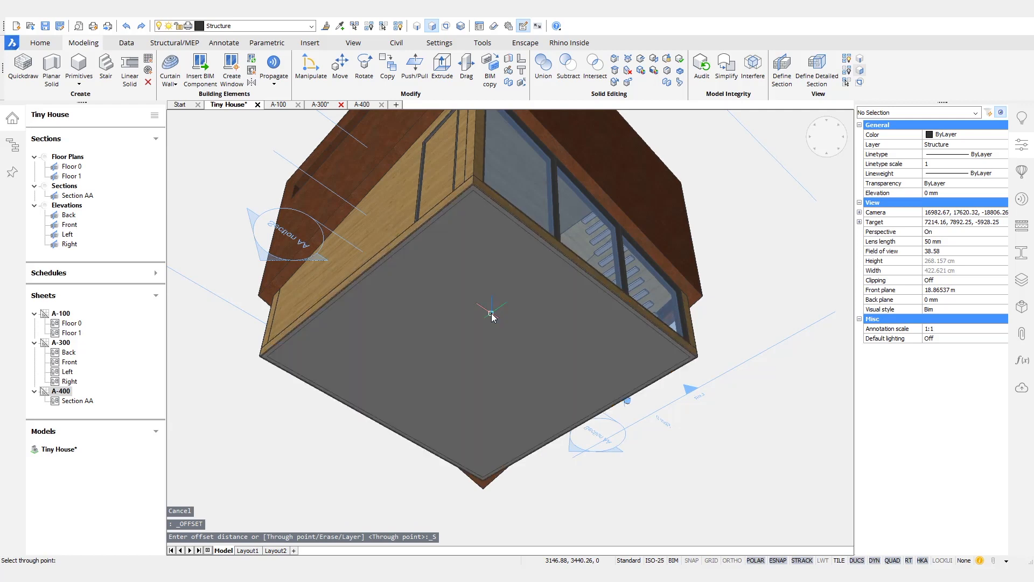
scroll(491, 313, up, 5)
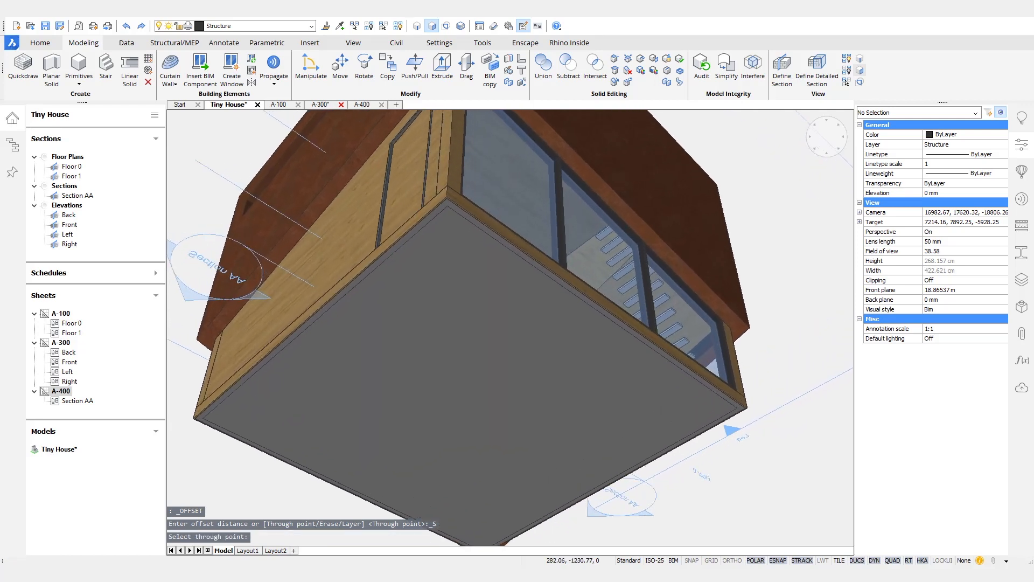
scroll(446, 293, up, 3)
mouse_move(458, 243)
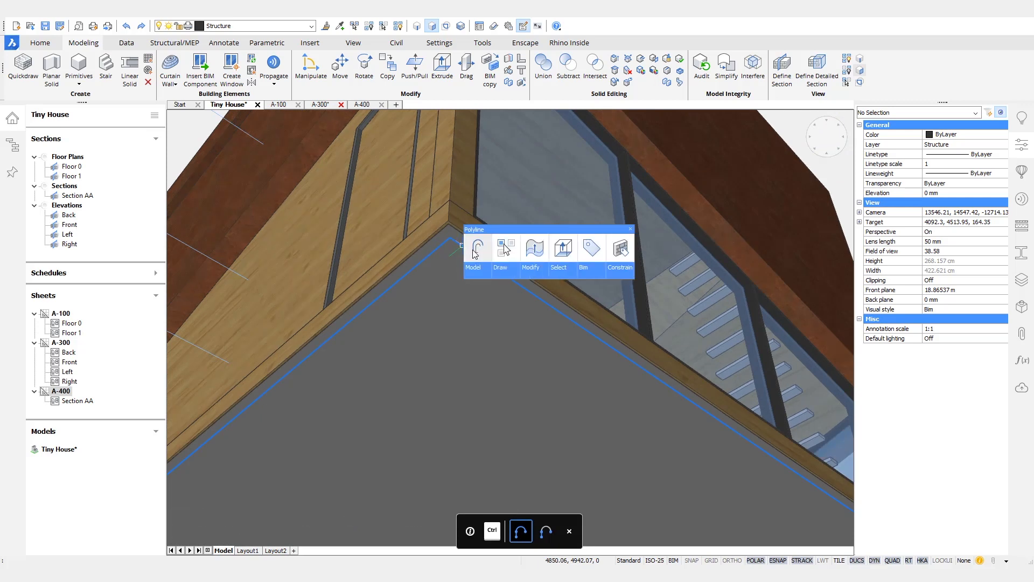
click(506, 248)
shift+middle_drag(726, 325, 630, 318)
text(REGION)
key(Return)
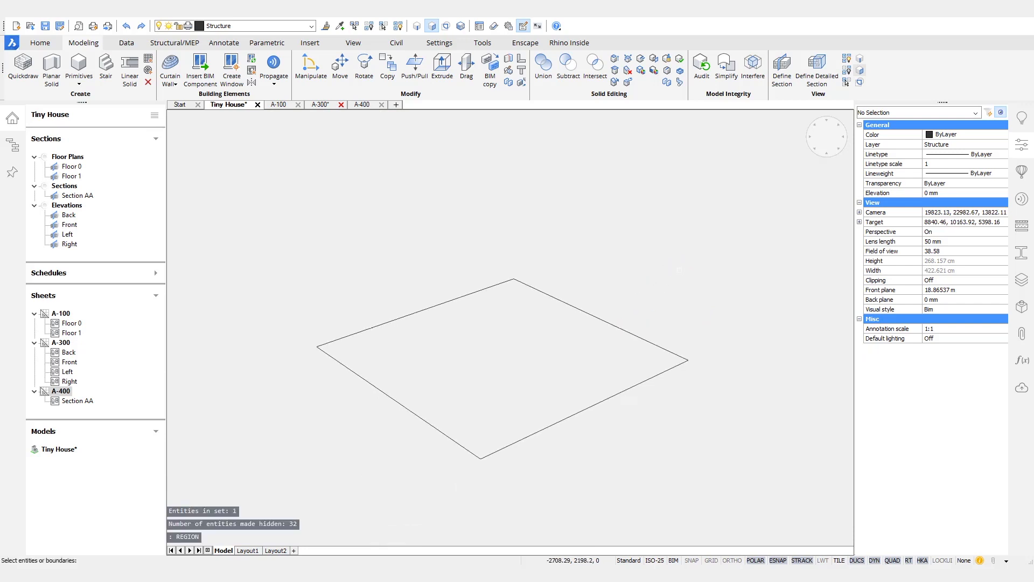
Step: Turn the isolated slab outline into a region
click(616, 327)
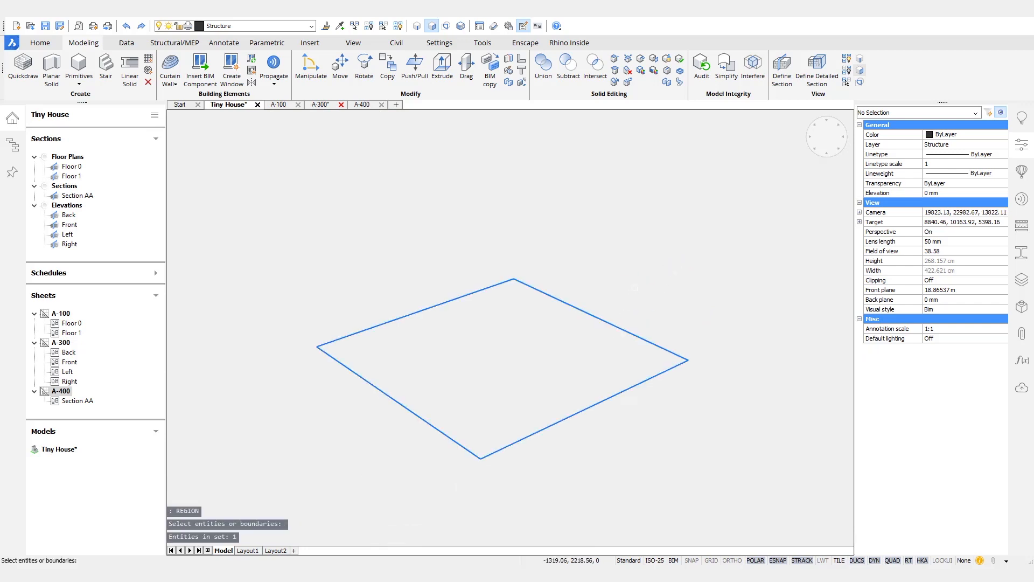
key(Return)
mouse_move(590, 338)
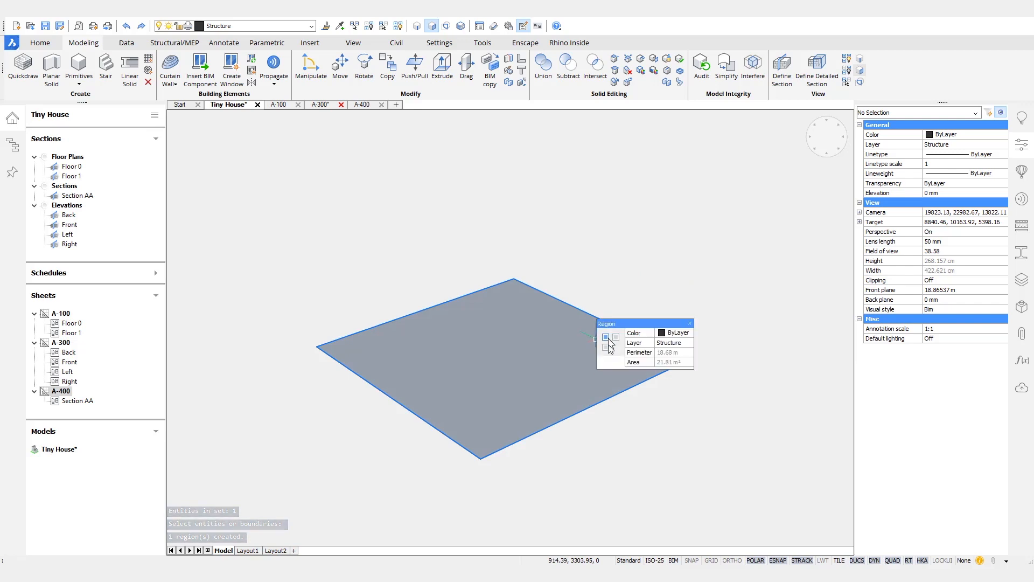
mouse_move(671, 370)
key(Escape)
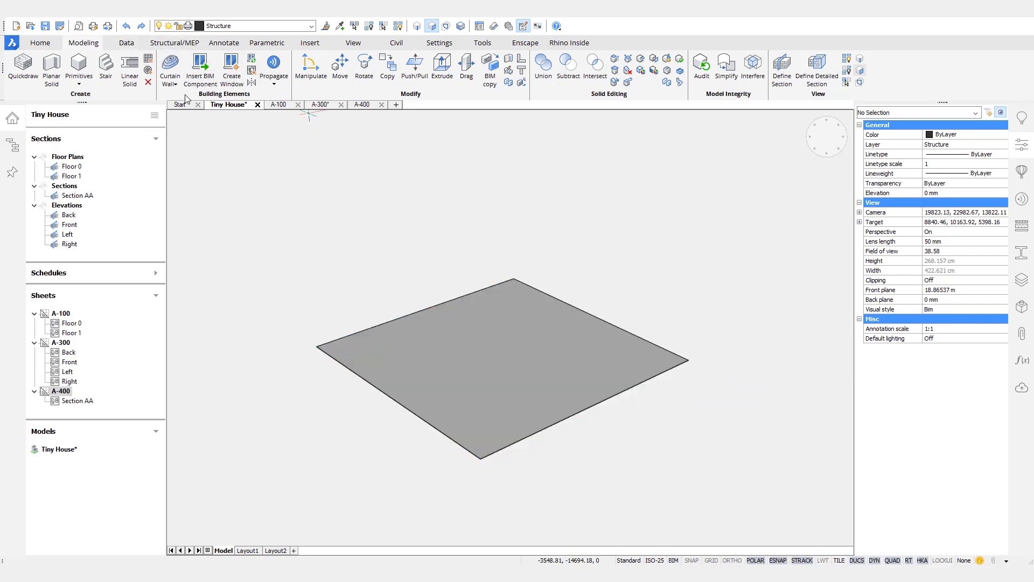
Step: Panelize the floor region with a 1500 panel size, committing the 3×3 grid
click(175, 85)
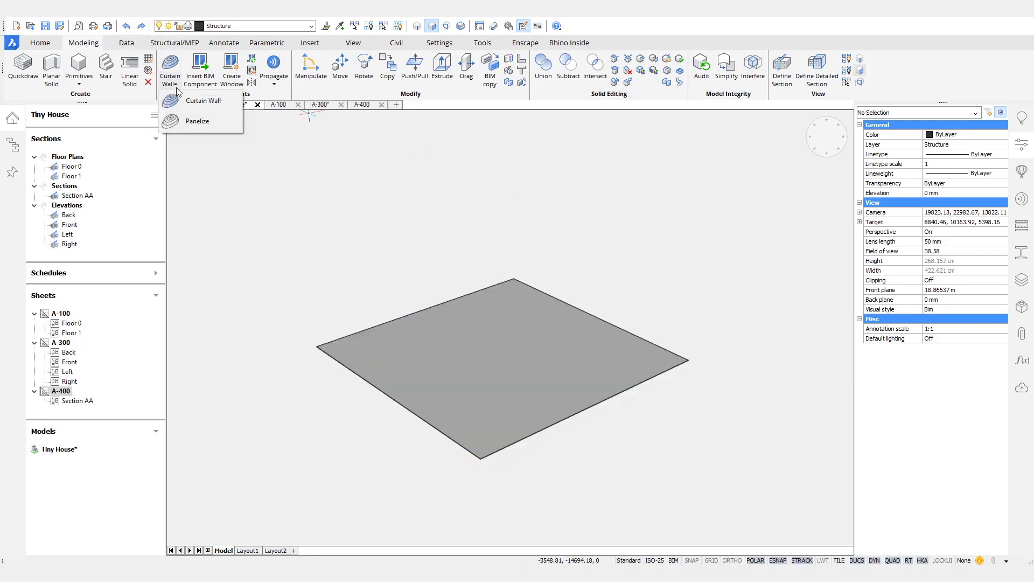
click(192, 121)
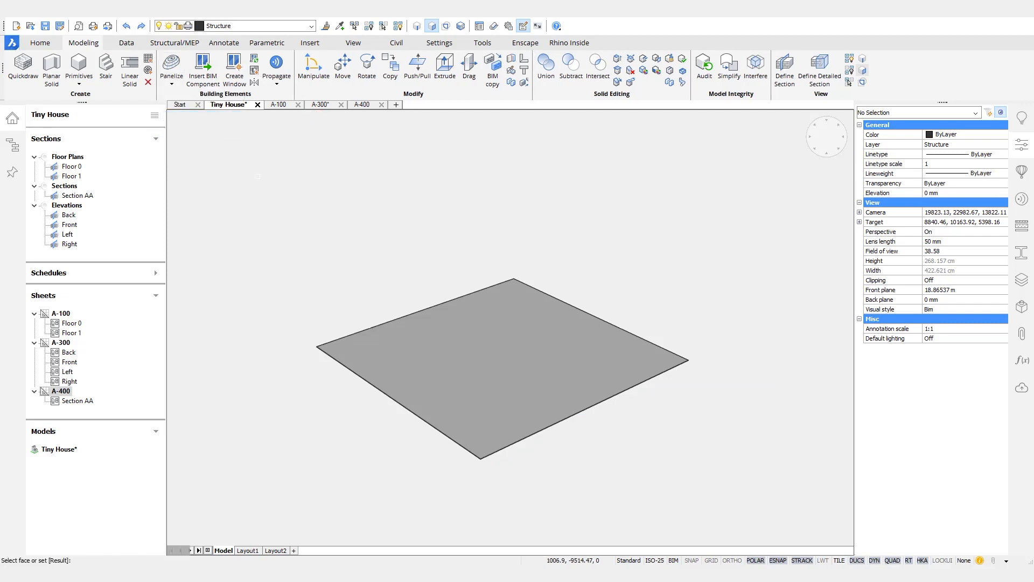
click(476, 397)
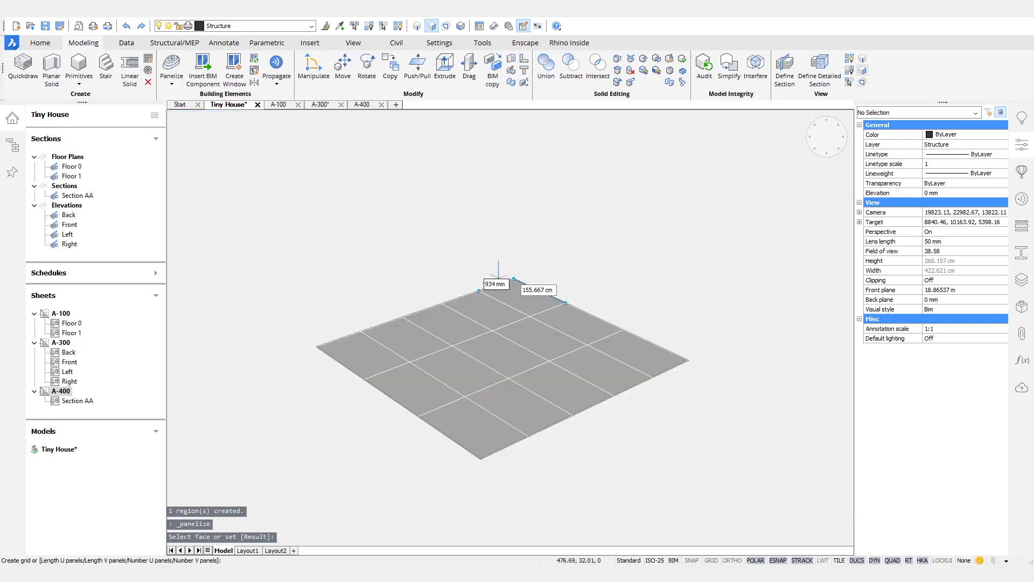
text(1500)
key(Tab)
key(Tab)
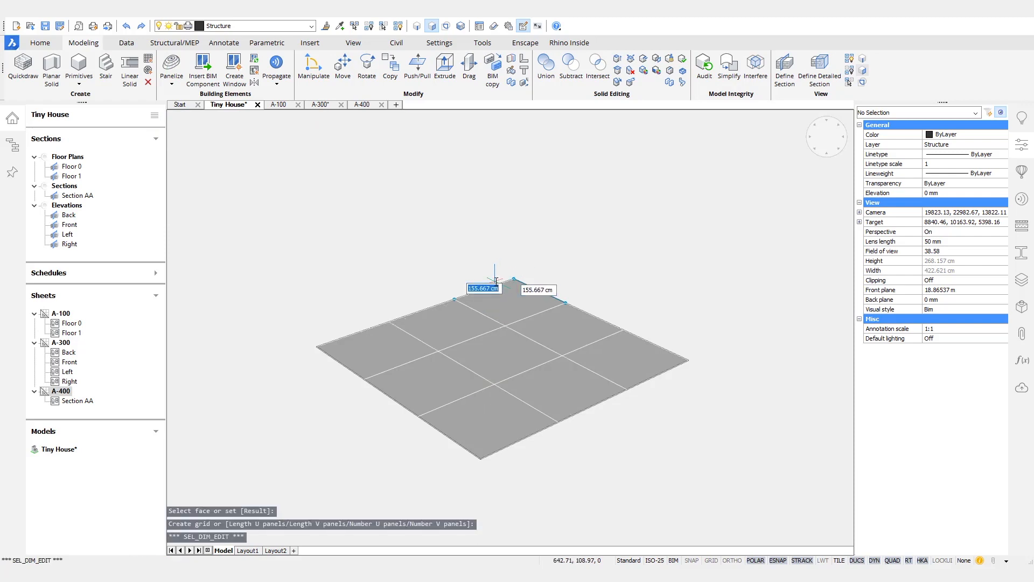
key(Return)
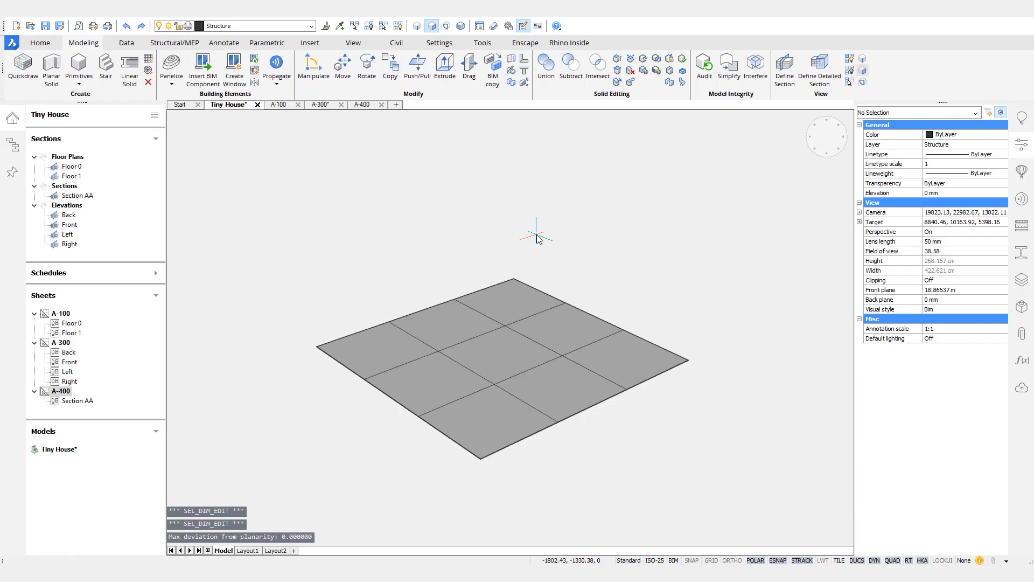
Step: Delete the floor region, leaving only the grid
click(518, 328)
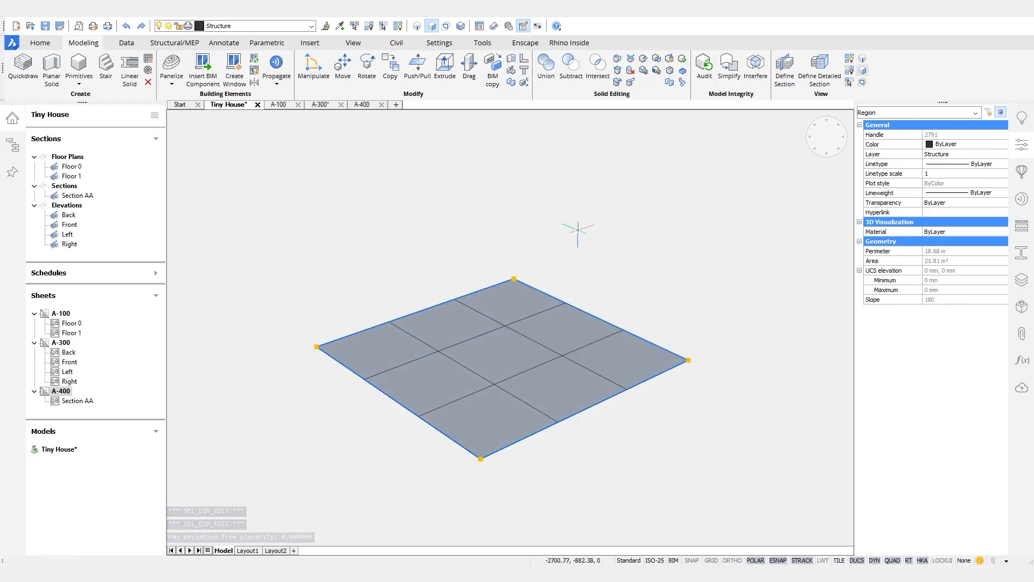
key(Delete)
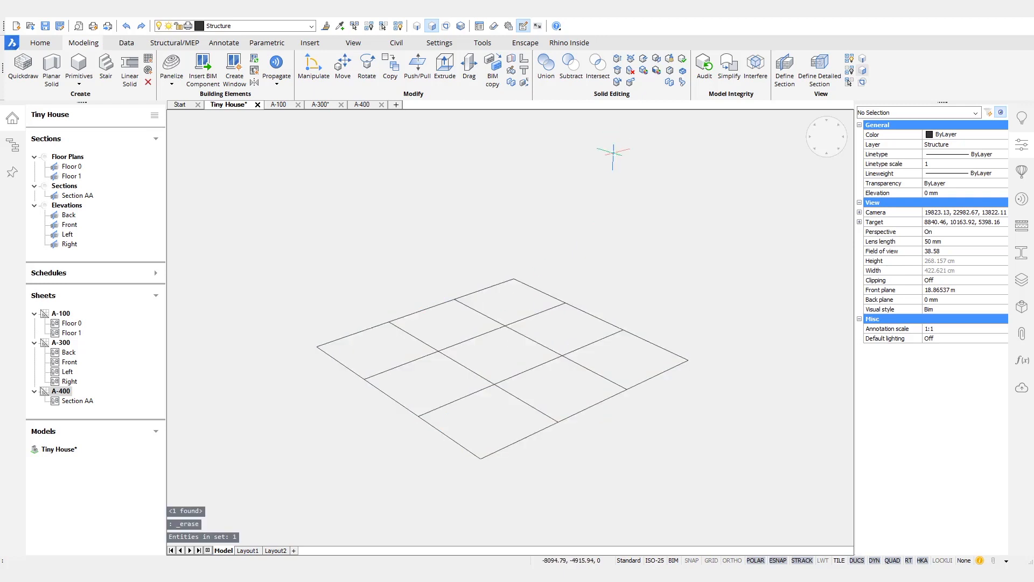
click(506, 326)
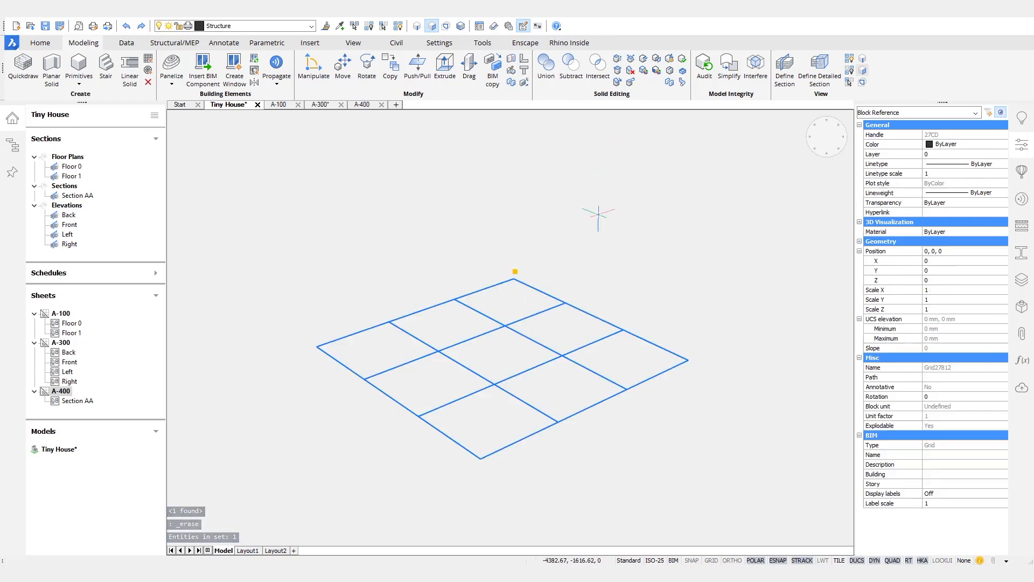
key(Escape)
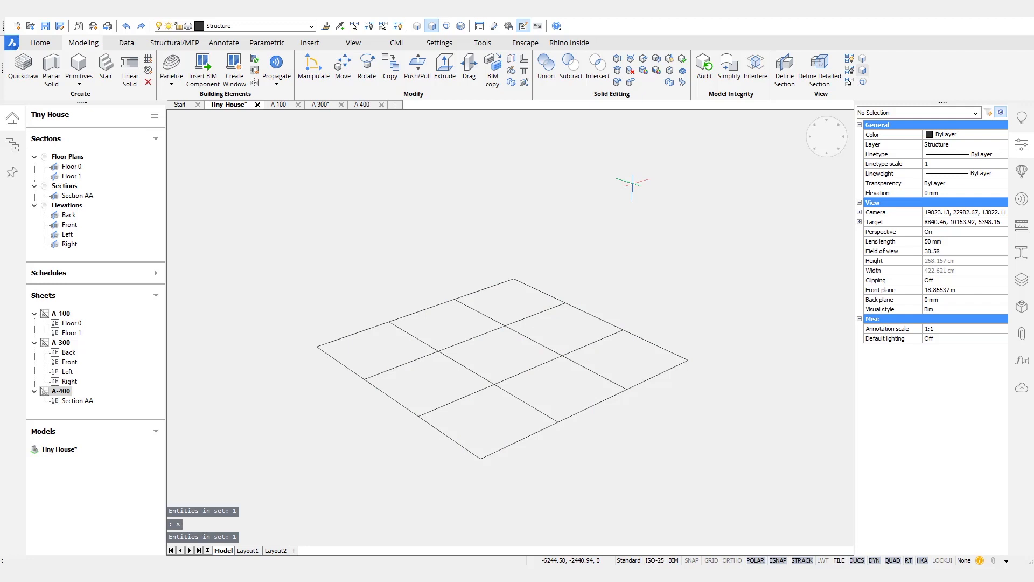
Step: Unclassify the eight grid axes to strip their BIM data
mouse_move(560, 355)
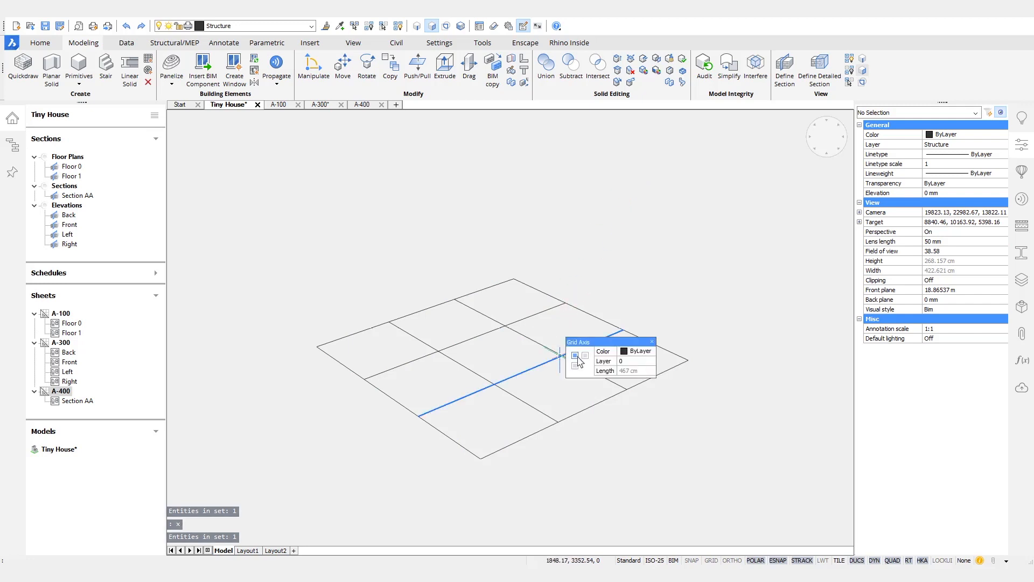
click(624, 450)
click(331, 241)
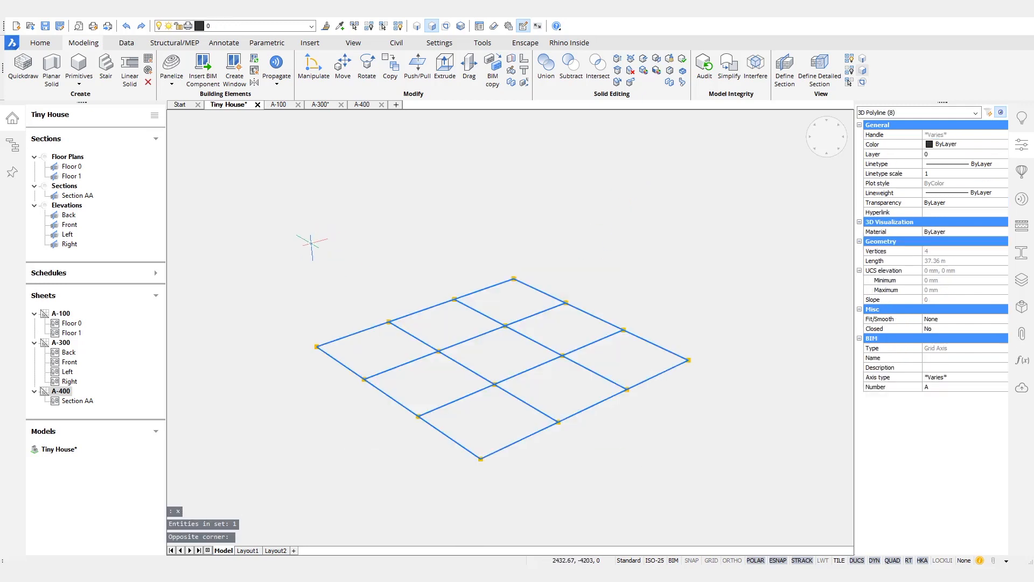
mouse_move(303, 264)
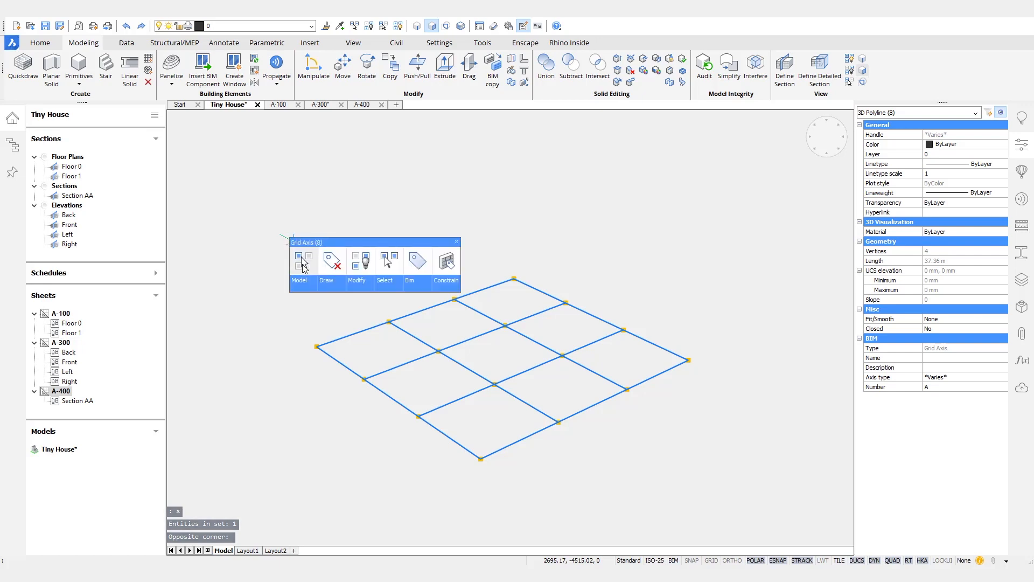
mouse_move(419, 292)
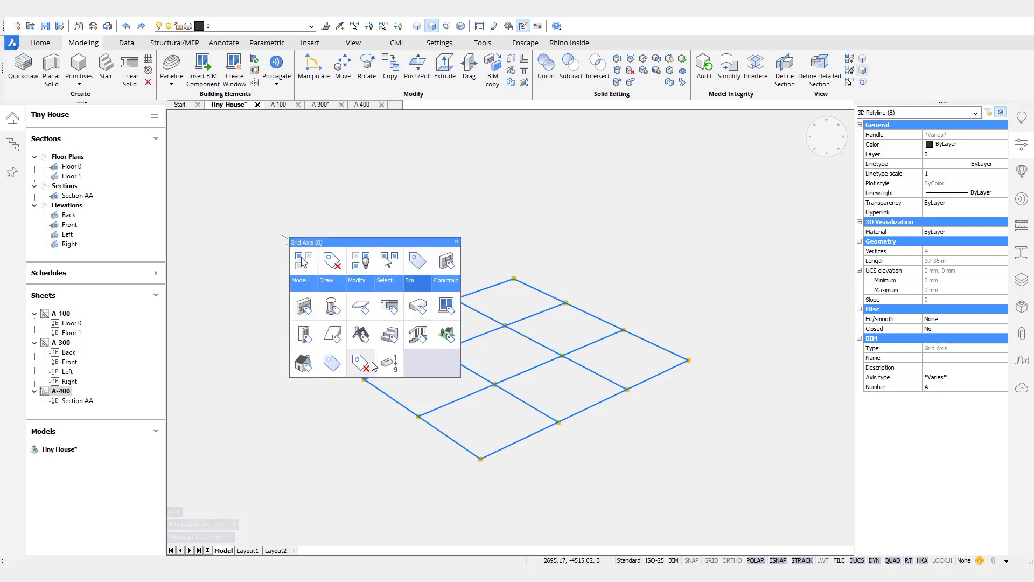
click(387, 369)
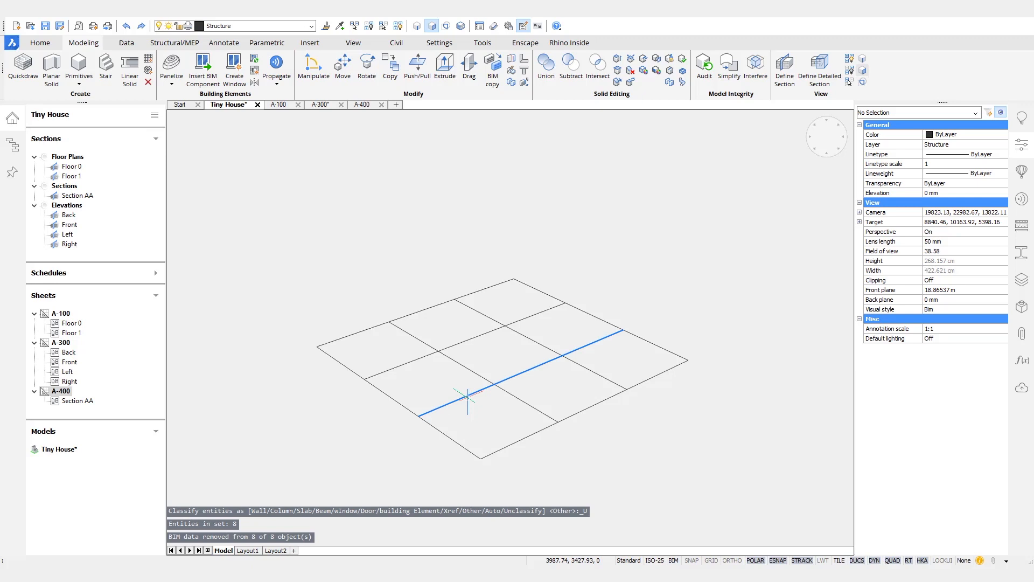
mouse_move(467, 397)
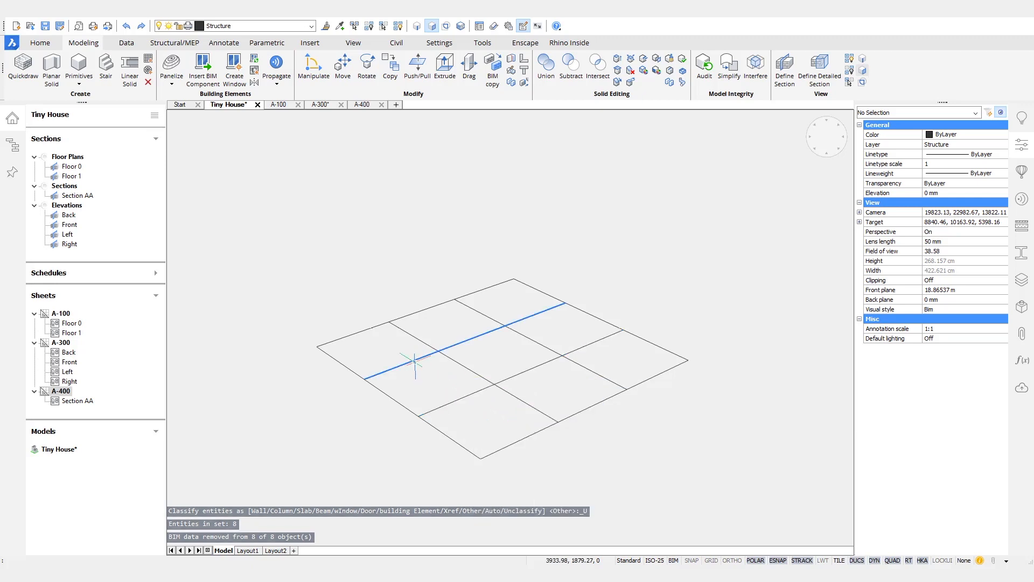
Step: Explode the two middle grid axes into plain lines with X
click(418, 360)
click(452, 404)
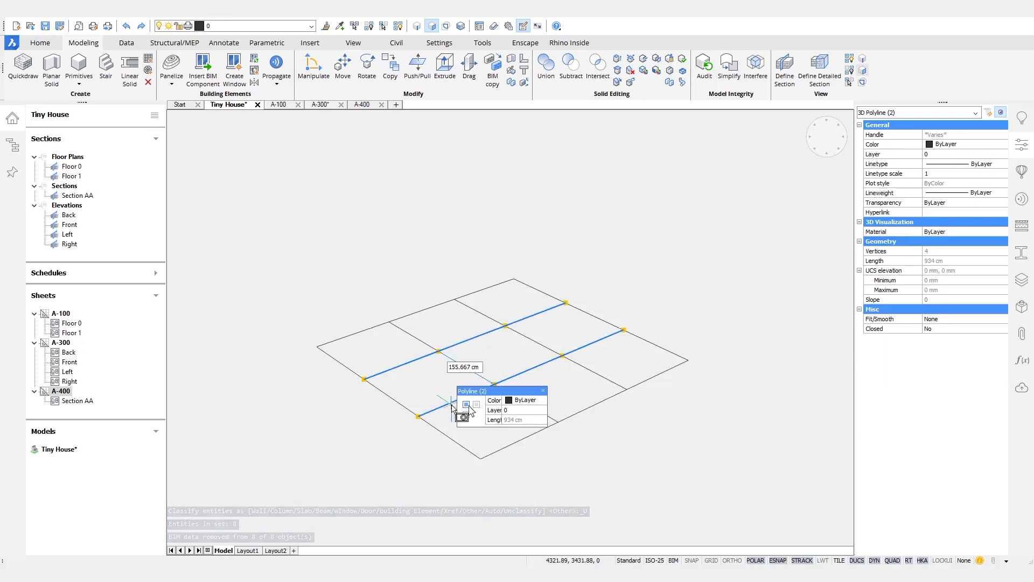
text(x)
key(Return)
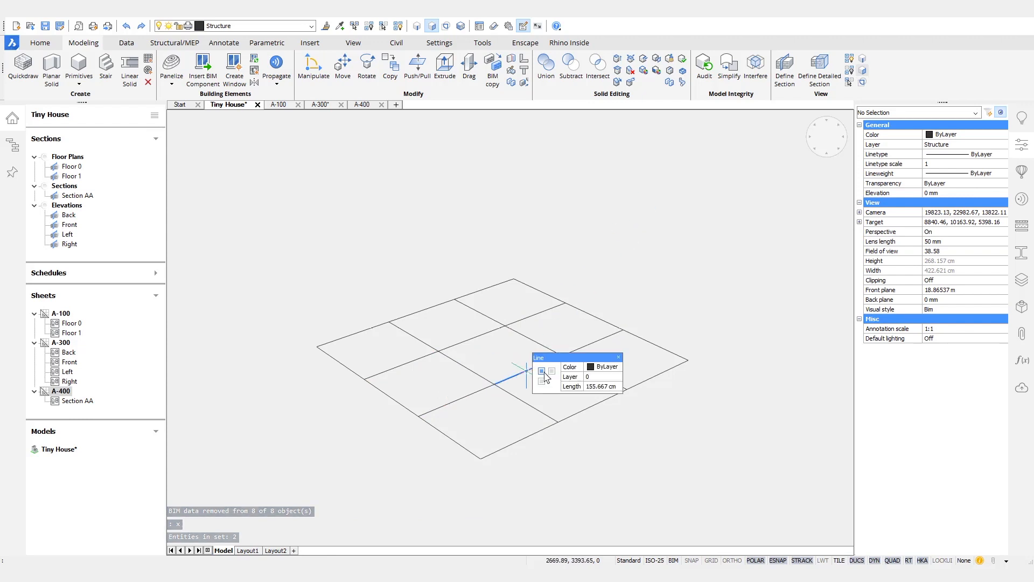
key(Escape)
click(463, 368)
key(Escape)
mouse_move(619, 225)
shift+middle_down()
mouse_move(641, 226)
mouse_move(627, 232)
shift+middle_up()
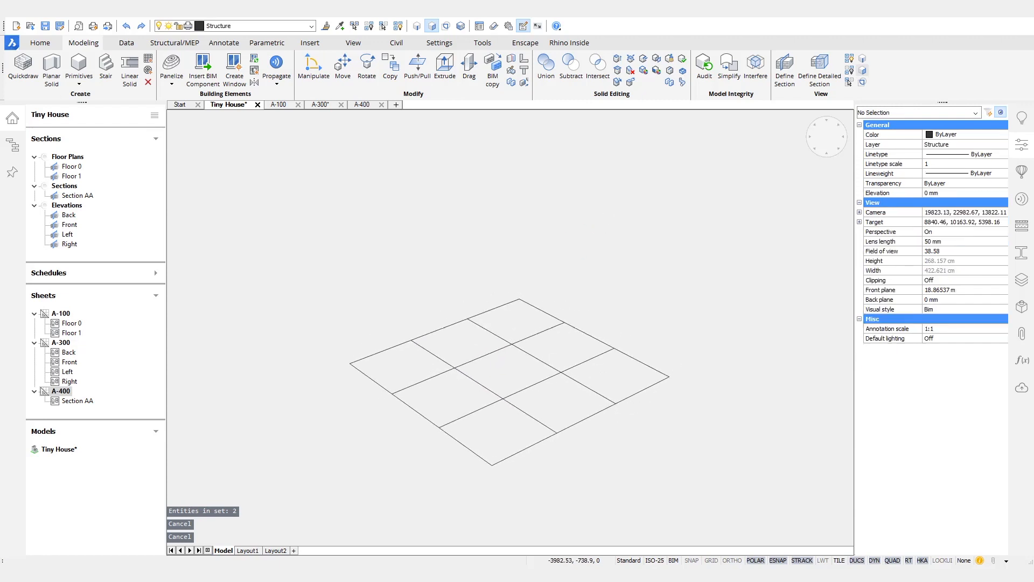
Step: Show the hidden Roof under Floor 1 from the Structure browser and orbit to see its top
click(12, 146)
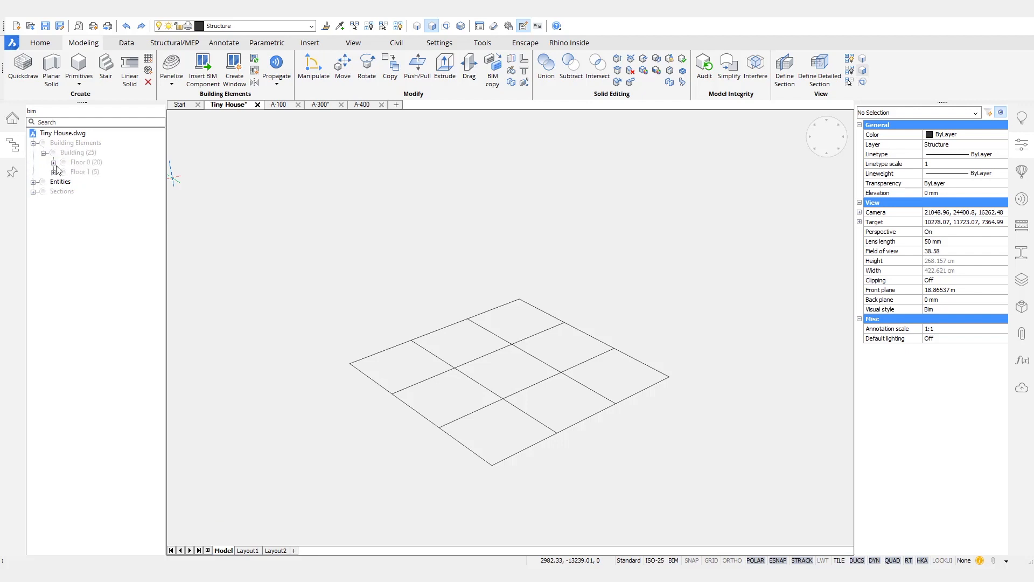
click(86, 182)
right_click(87, 182)
click(124, 189)
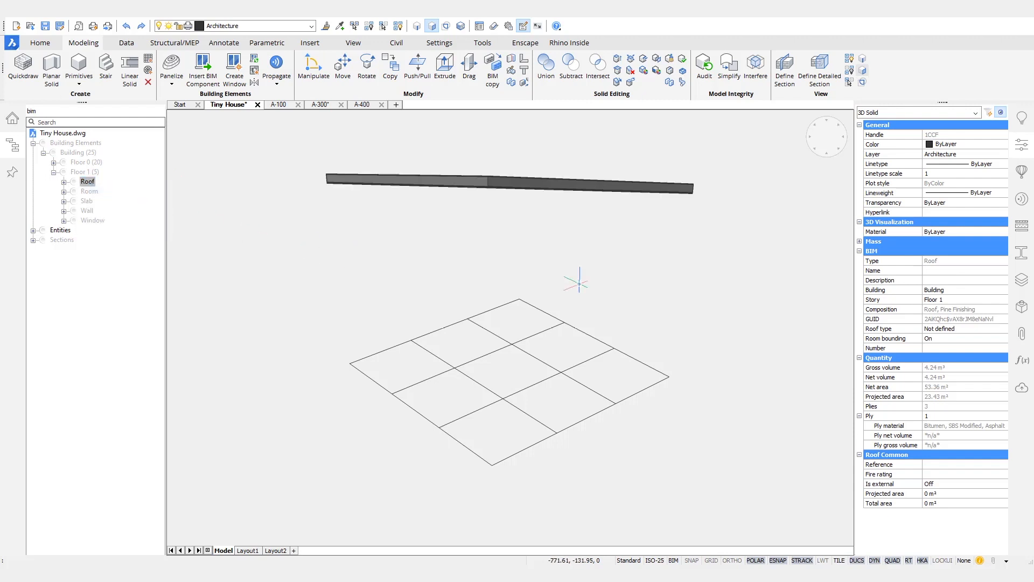
shift+middle_drag(744, 297, 536, 316)
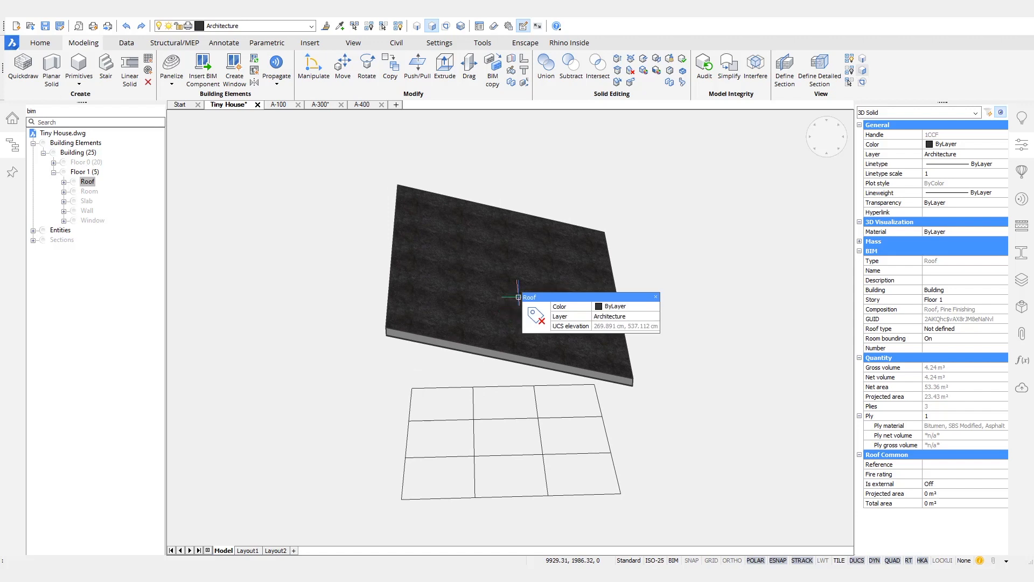
key(Escape)
key(Escape)
key(Escape)
click(545, 285)
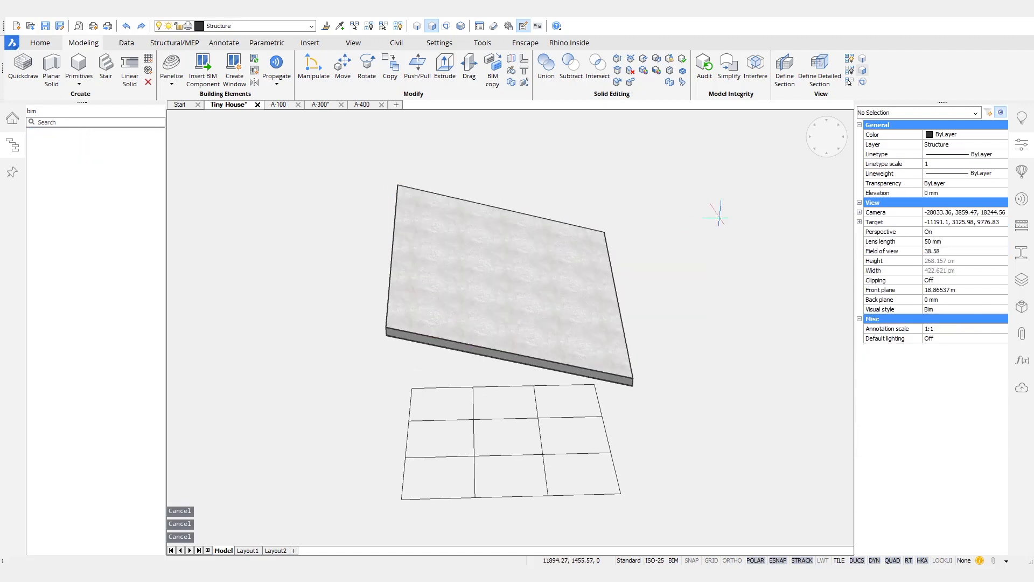
Step: Hide the roof solid so only its sloped face remains above the grid
mouse_move(504, 306)
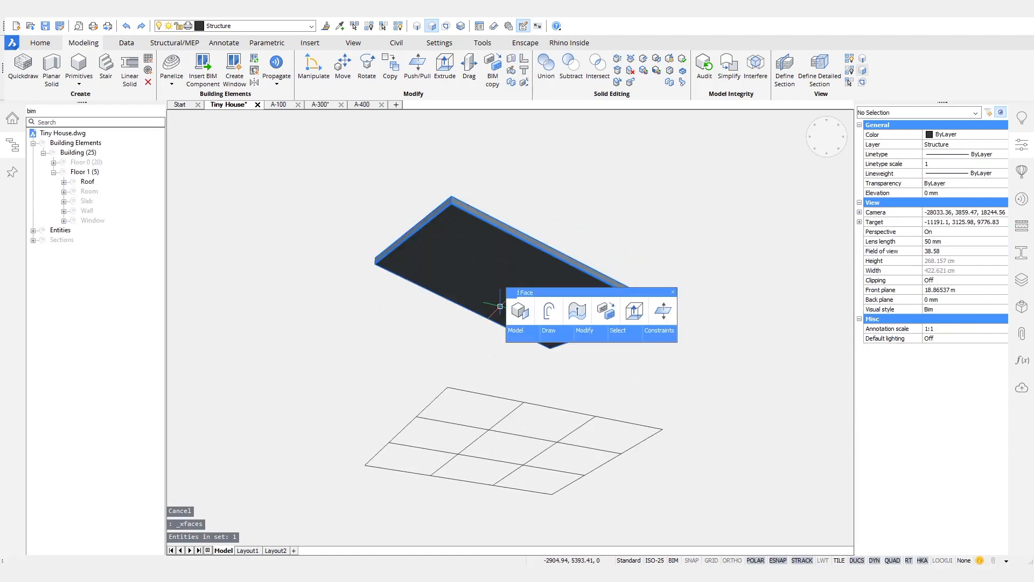
click(548, 310)
shift+middle_drag(660, 204, 514, 276)
shift+middle_drag(645, 215, 682, 233)
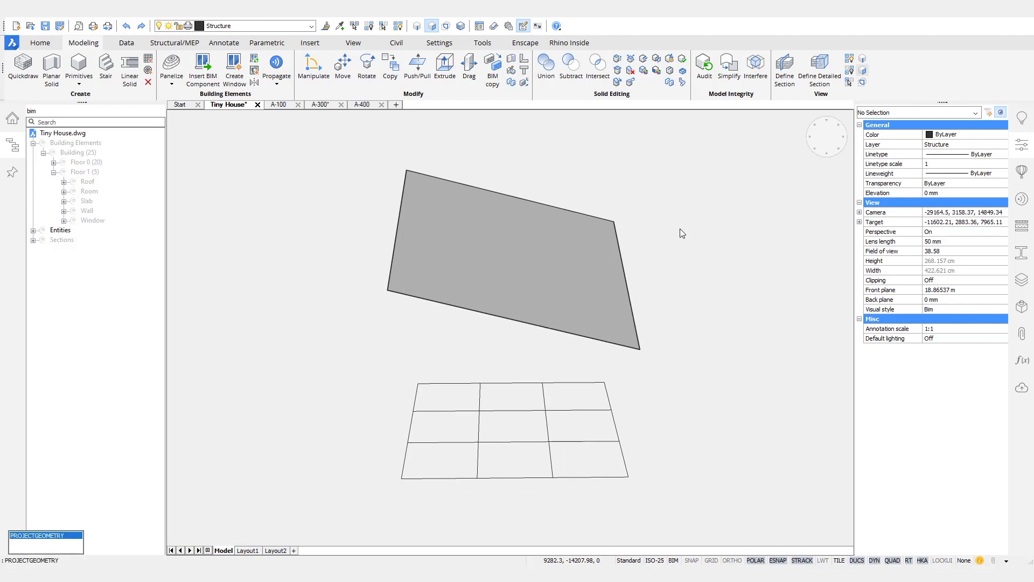
Step: Project the twelve grid lines onto the sloped roof face along the UCS direction
key(Return)
shift+middle_drag(668, 230, 678, 232)
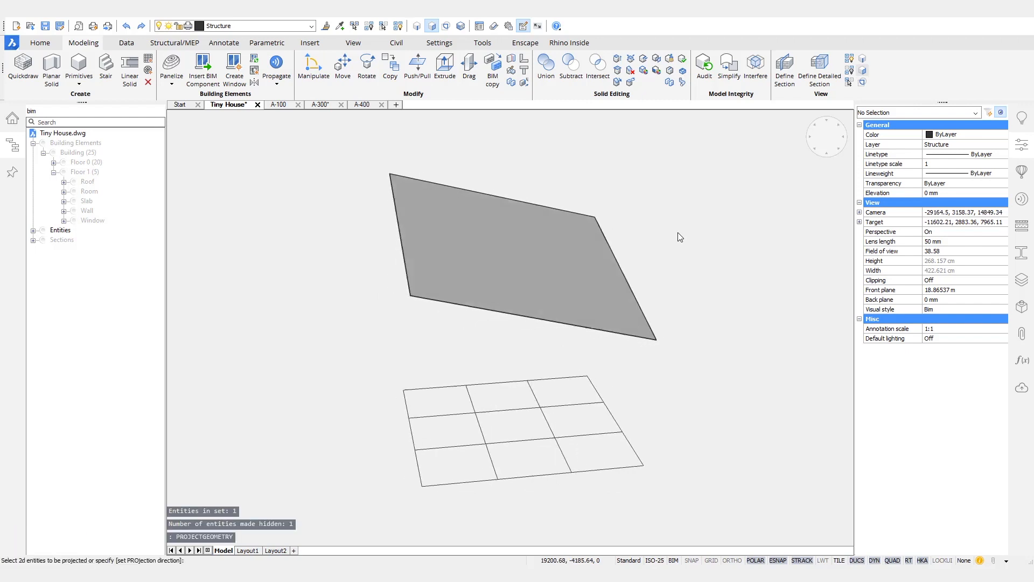
shift+middle_drag(678, 232, 701, 233)
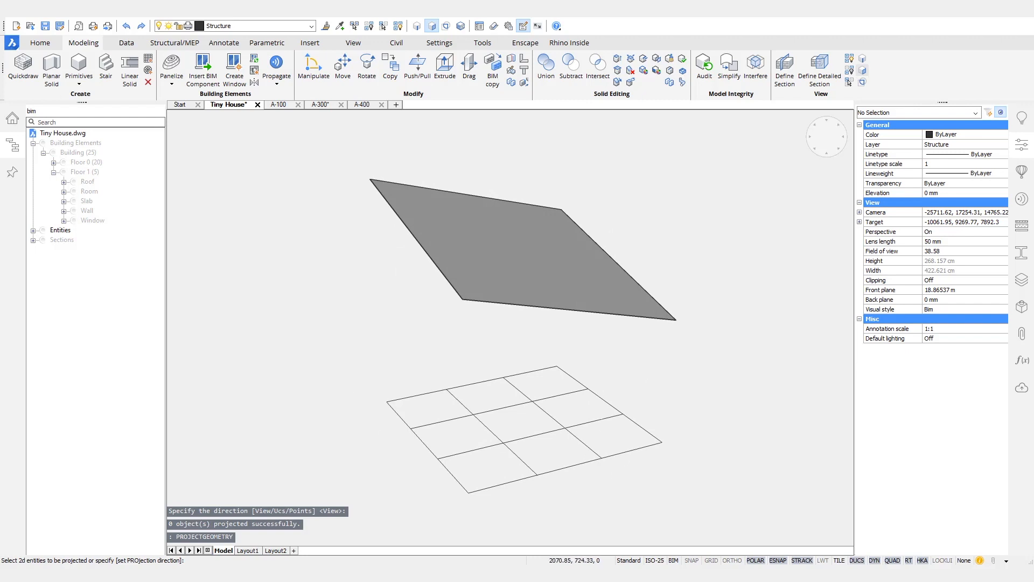
drag(626, 503, 370, 372)
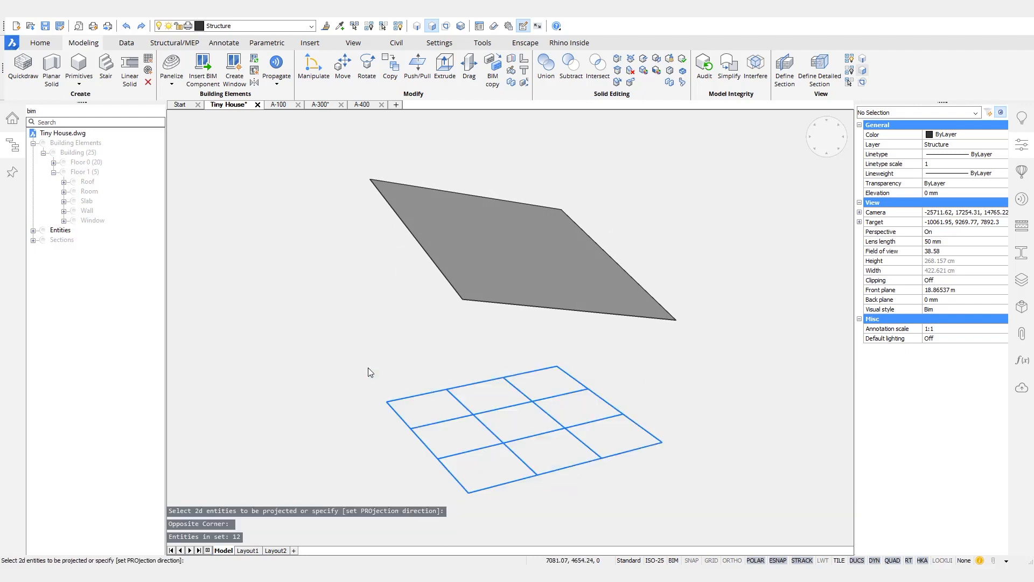
key(Return)
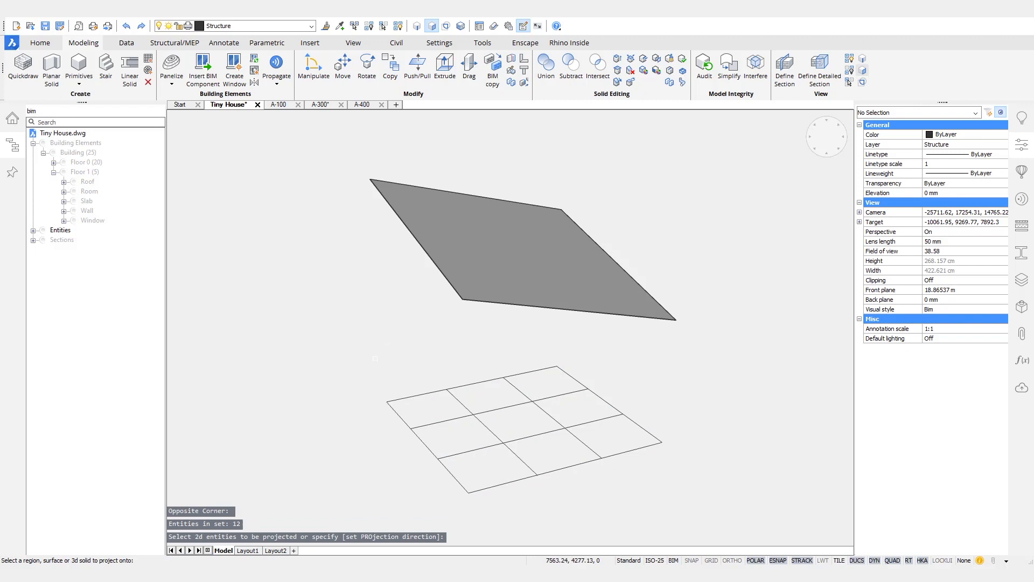
click(476, 232)
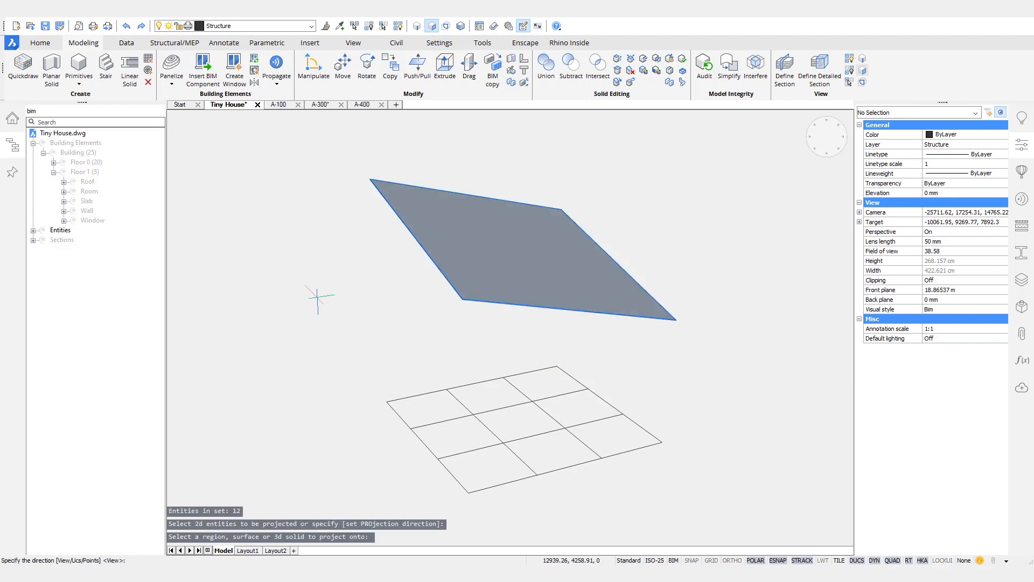
text(u)
key(Return)
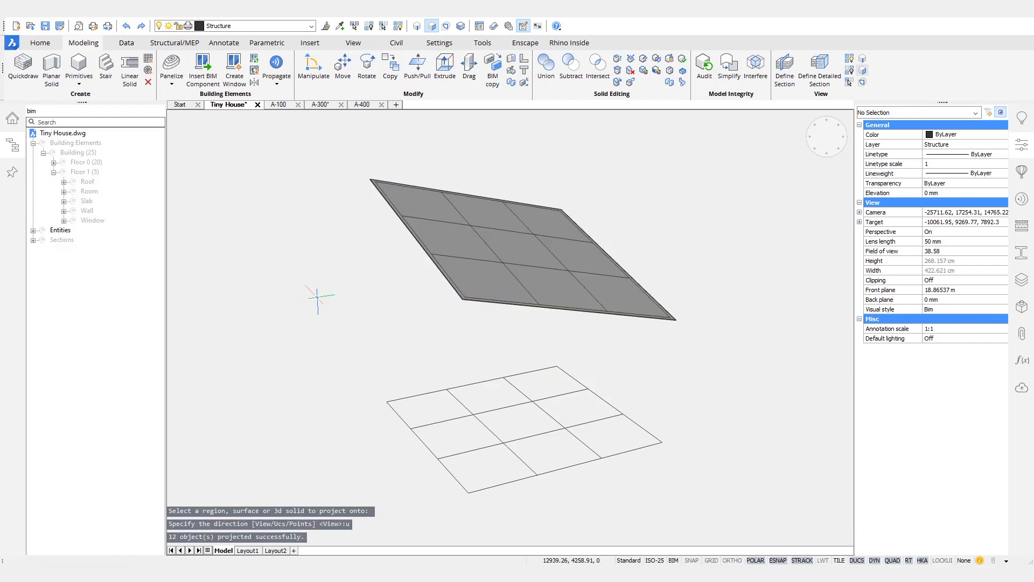
Step: Delete the sloped face region, leaving only the projected line grid
click(484, 267)
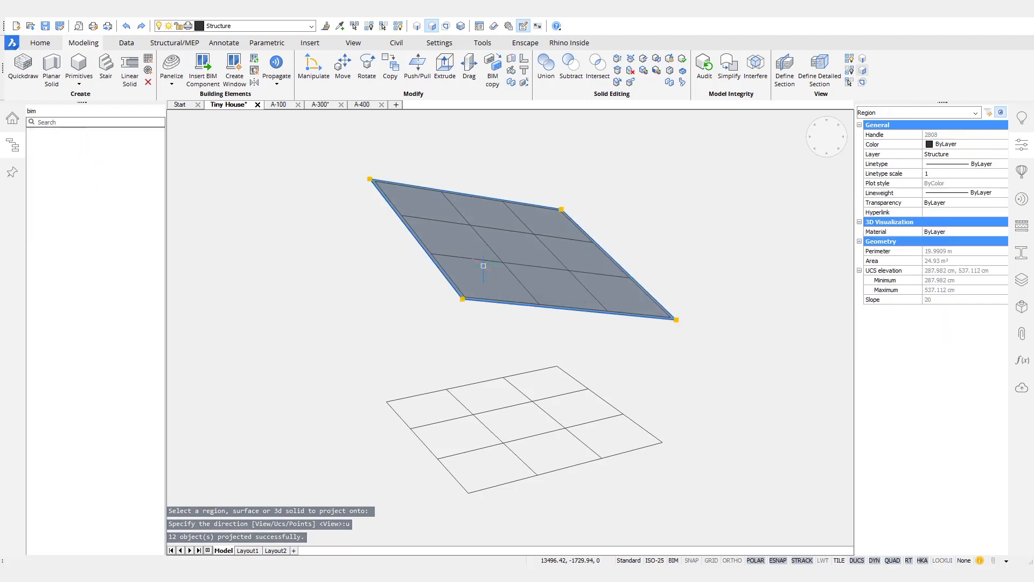
key(Delete)
mouse_move(728, 175)
shift+middle_down()
mouse_move(716, 210)
mouse_move(629, 275)
shift+middle_up()
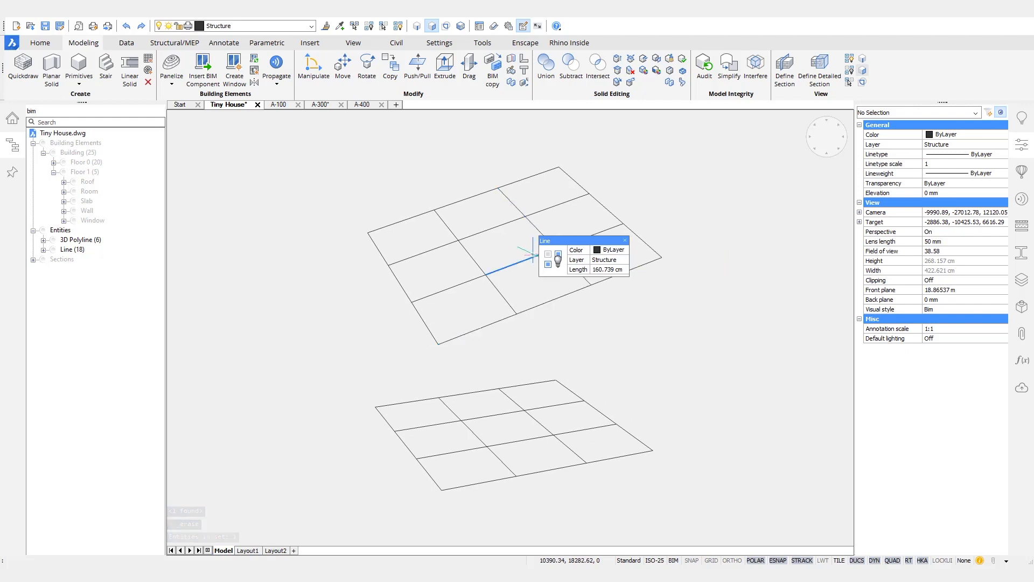
Step: Draw four vertical lines from the floor grid corners up to the matching roof grid corners
shift+middle_drag(703, 350, 679, 367)
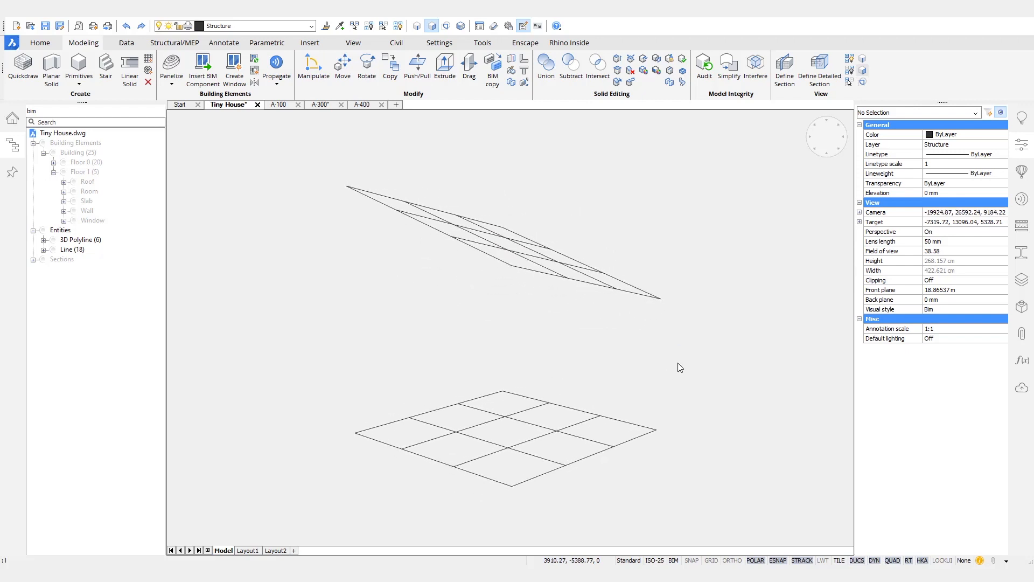
text(l)
key(Return)
click(656, 429)
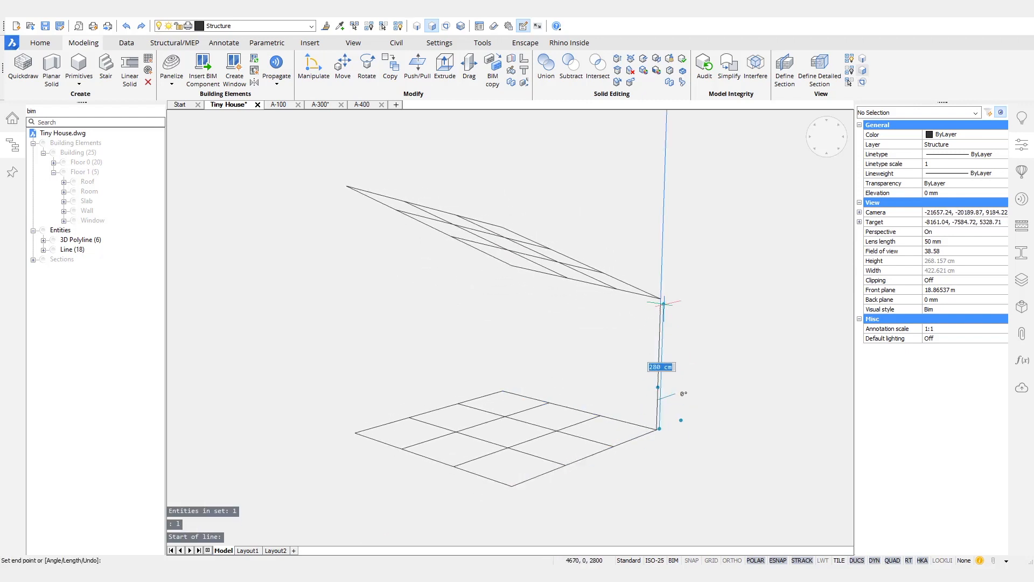
click(661, 297)
key(Return)
key(Return)
click(502, 390)
click(503, 227)
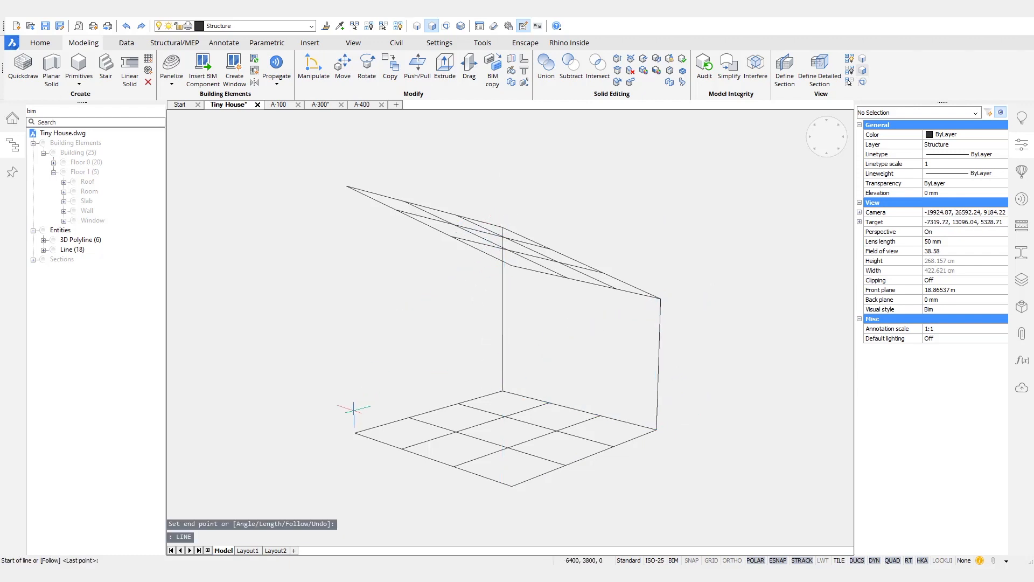
click(354, 433)
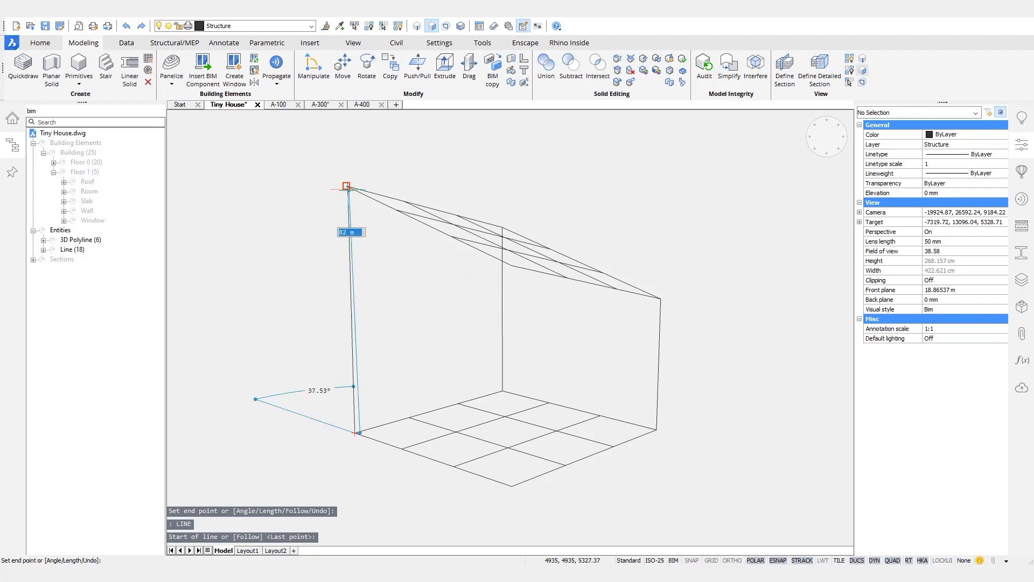
key(Return)
key(Return)
click(512, 485)
click(507, 267)
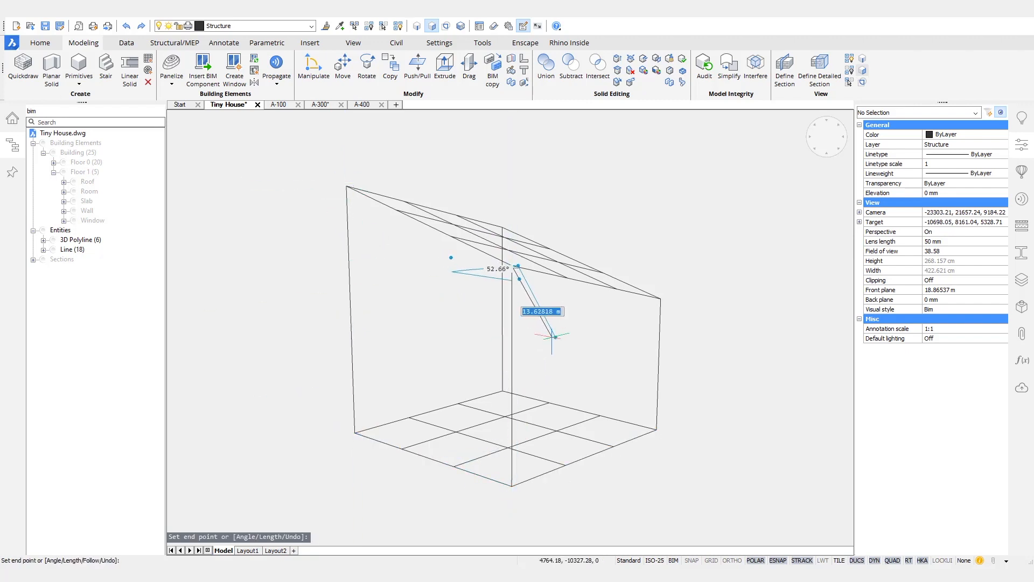
key(Return)
shift+middle_drag(762, 312, 274, 337)
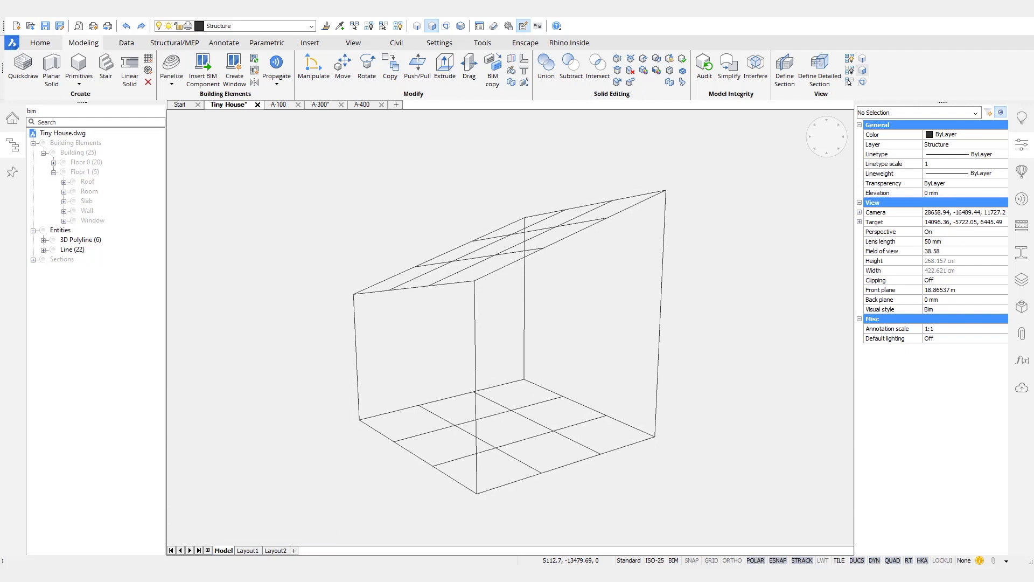
Step: Show the Slab again from the Structure browser
right_click(88, 202)
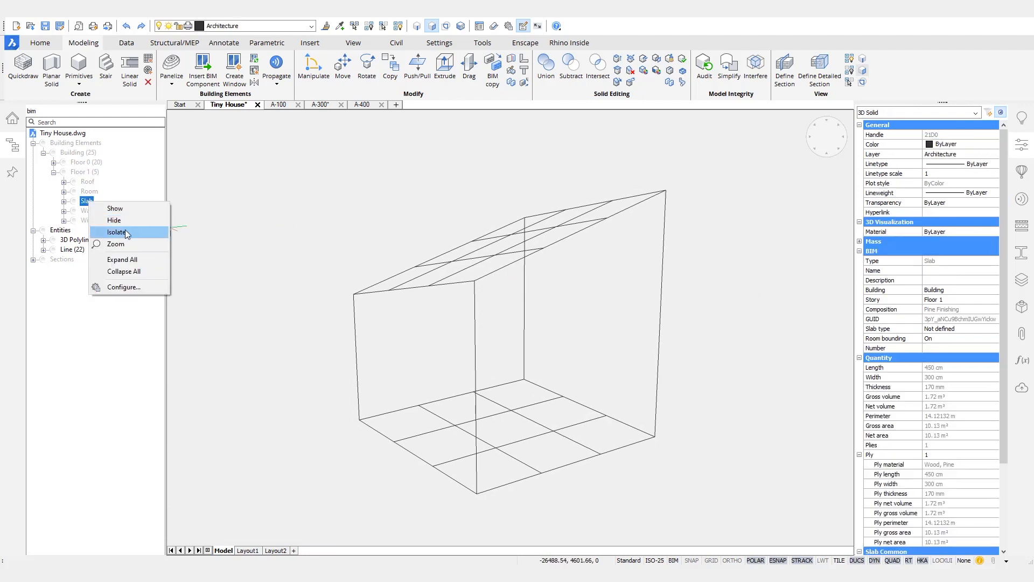
click(119, 210)
shift+middle_drag(620, 431, 363, 446)
scroll(370, 422, up, 10)
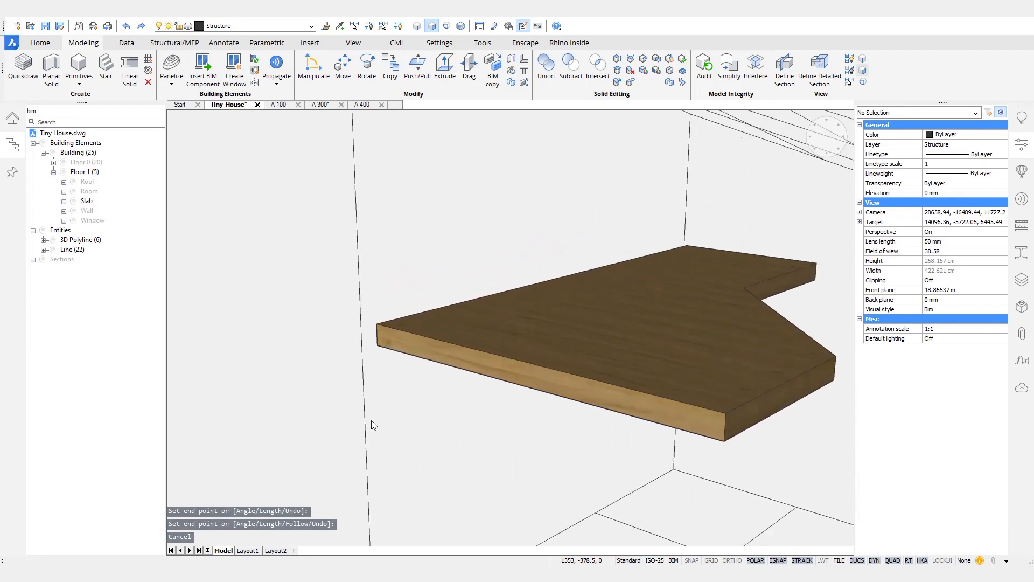
Step: Trace lines along the slab's notch corners and delete the short stray line
text(l)
key(Return)
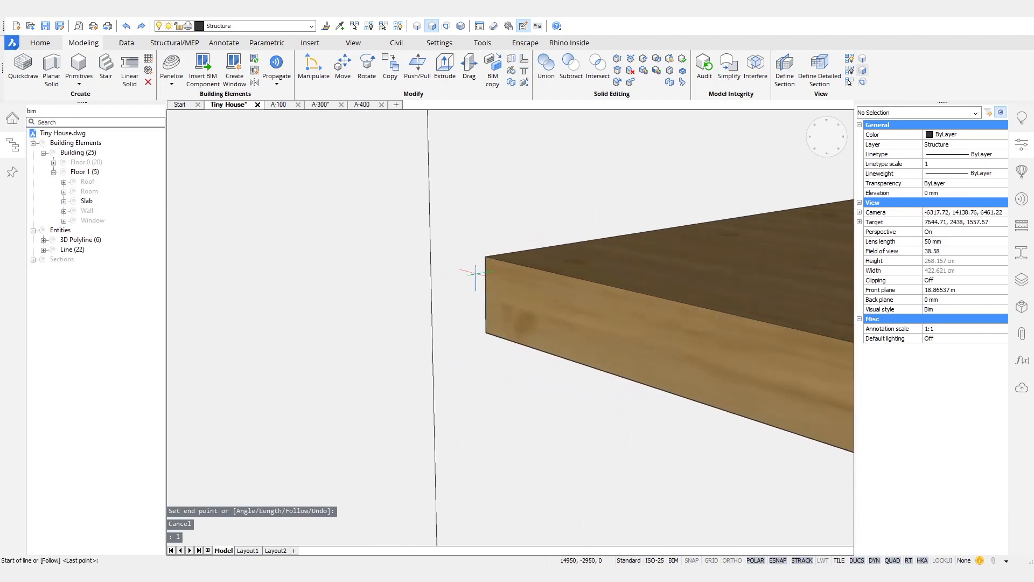
click(482, 292)
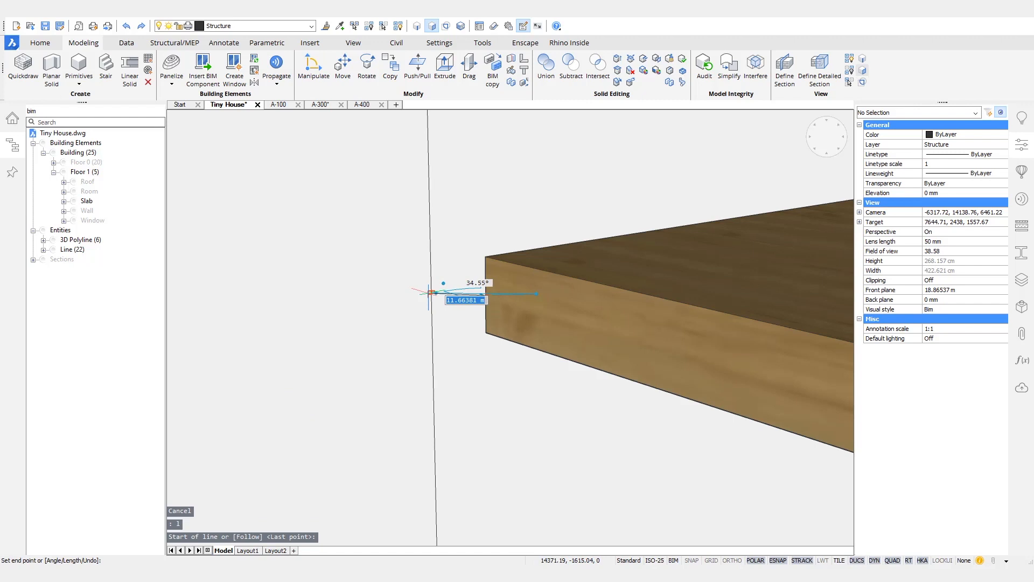
scroll(431, 294, down, 8)
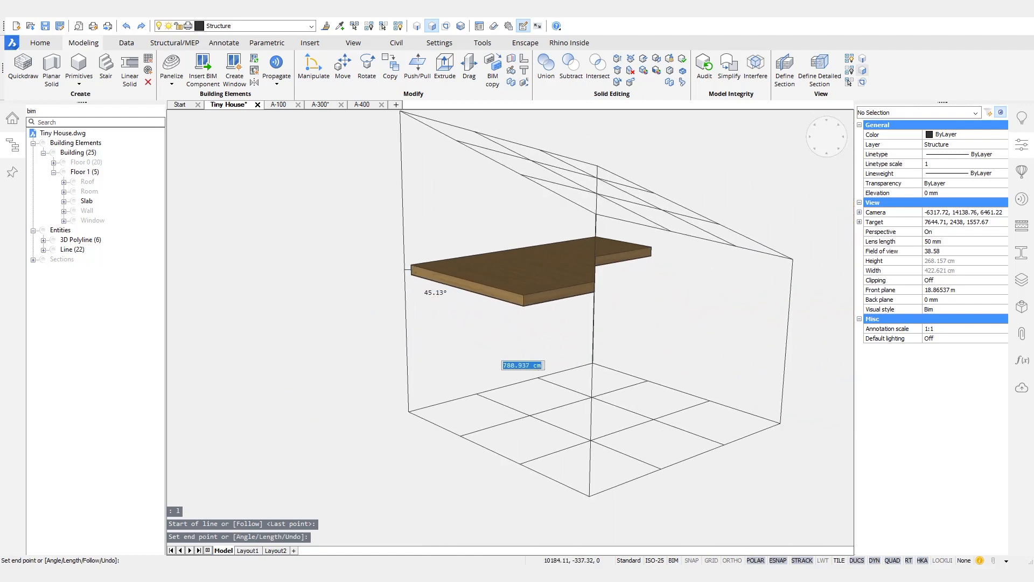
shift+middle_drag(592, 353, 626, 336)
click(657, 320)
click(753, 265)
shift+middle_drag(744, 259, 698, 299)
click(701, 299)
key(Return)
drag(684, 276, 746, 311)
key(Delete)
mouse_move(747, 311)
shift+middle_down()
mouse_move(436, 318)
mouse_move(737, 289)
mouse_move(665, 362)
mouse_move(504, 419)
mouse_move(465, 420)
shift+middle_up()
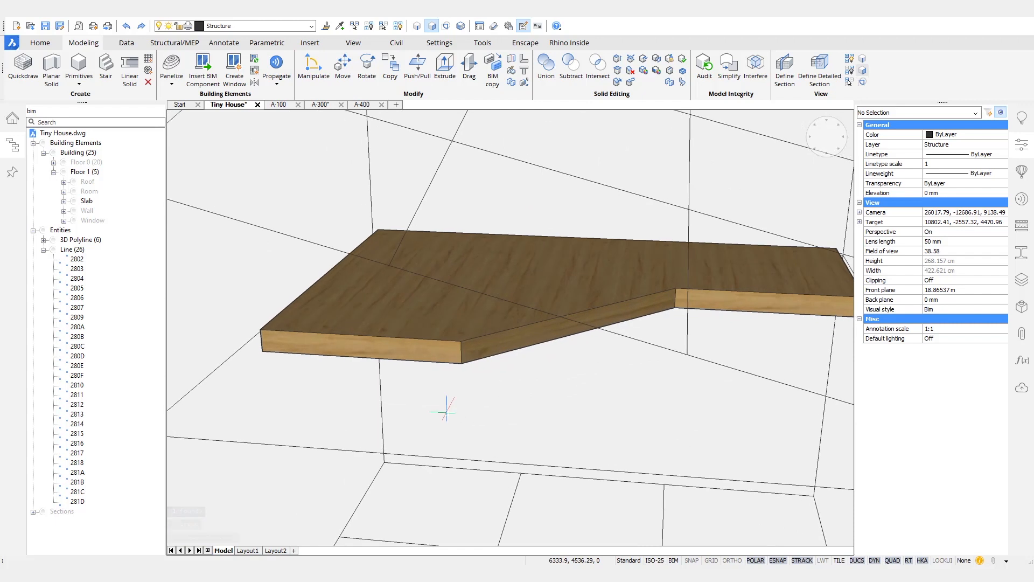
Step: Trace a line along the slab's angled face to its right end
text(l)
key(Return)
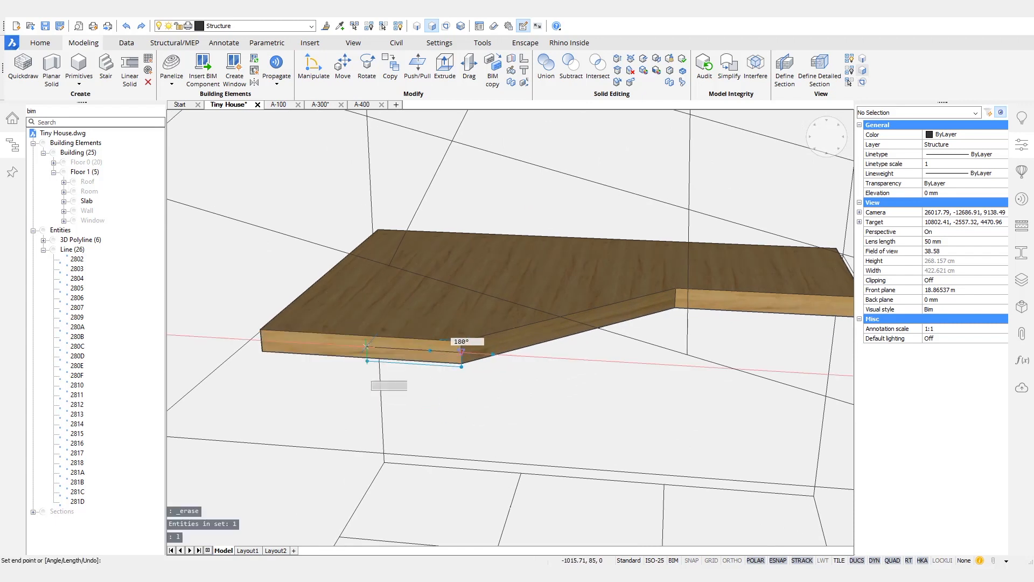
click(261, 341)
key(Return)
key(Return)
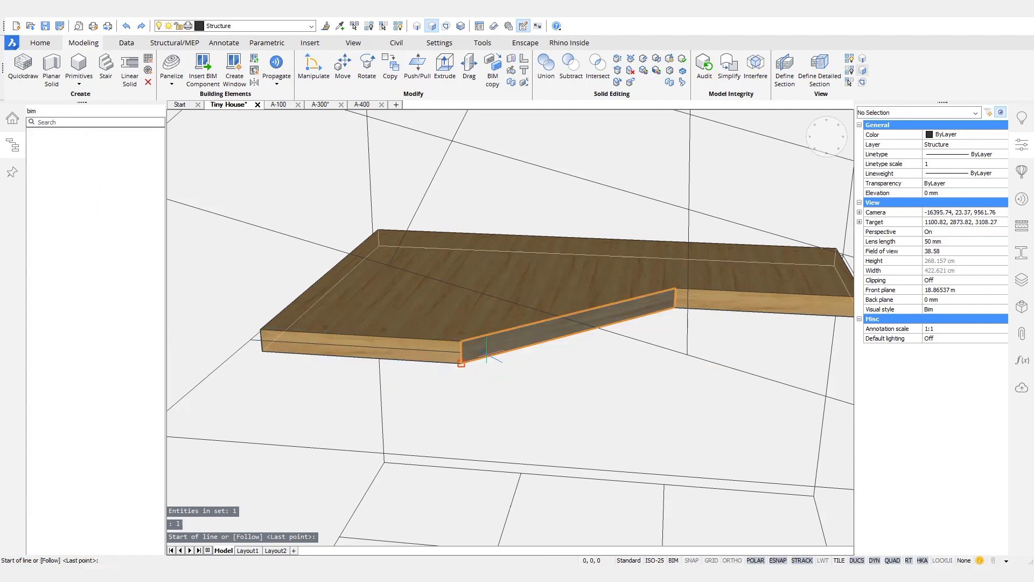
click(462, 352)
click(675, 298)
middle_drag(691, 308, 539, 307)
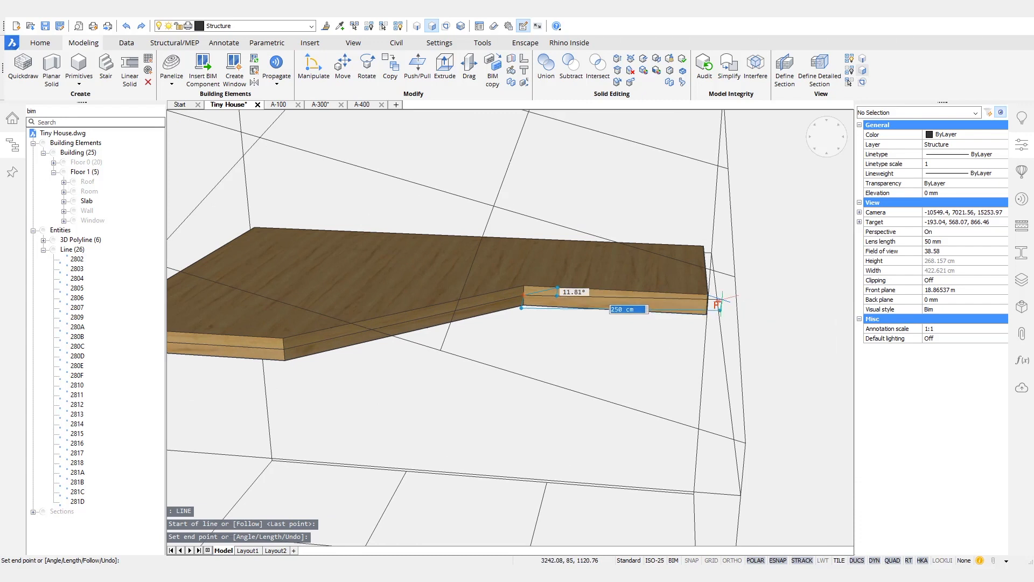
click(719, 300)
key(Return)
Step: Check the traced edges from several angles, then hide the slab
shift+middle_drag(803, 339, 646, 269)
shift+middle_drag(452, 318, 760, 351)
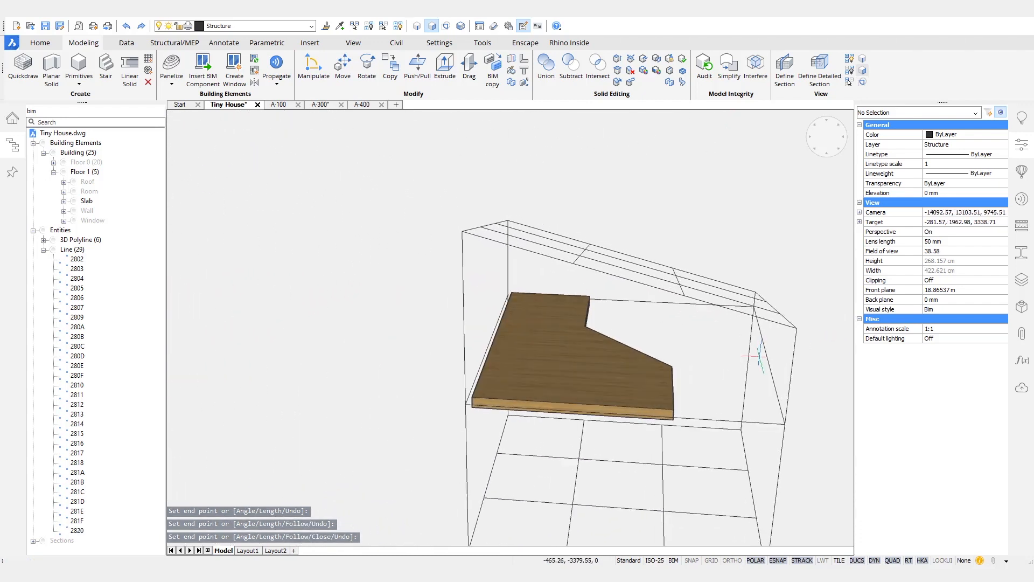
shift+middle_drag(587, 351, 624, 384)
right_click(575, 390)
click(547, 495)
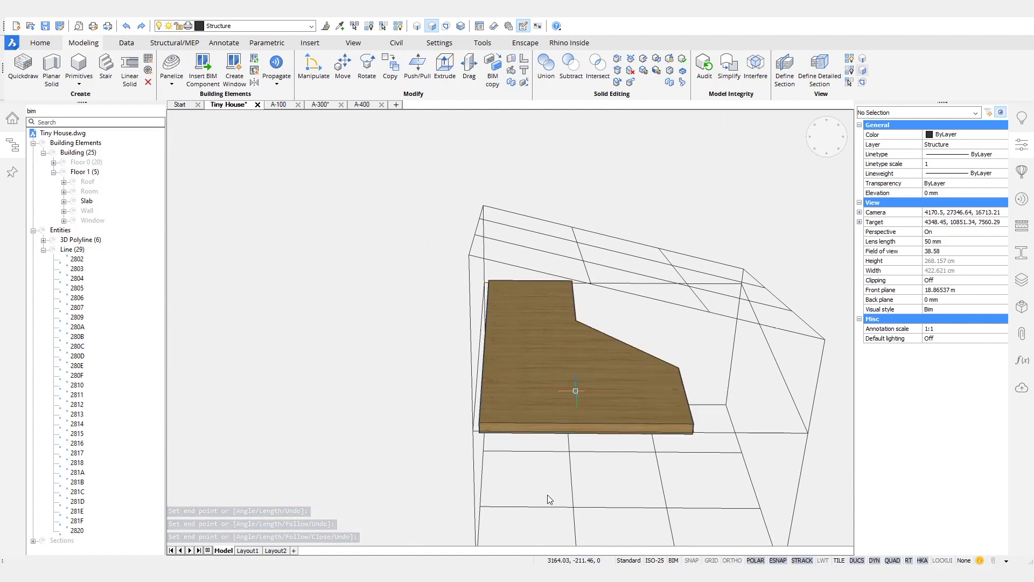
Step: Window-select the three notch lines and try moving them along X, then cancel
scroll(595, 338, up, 10)
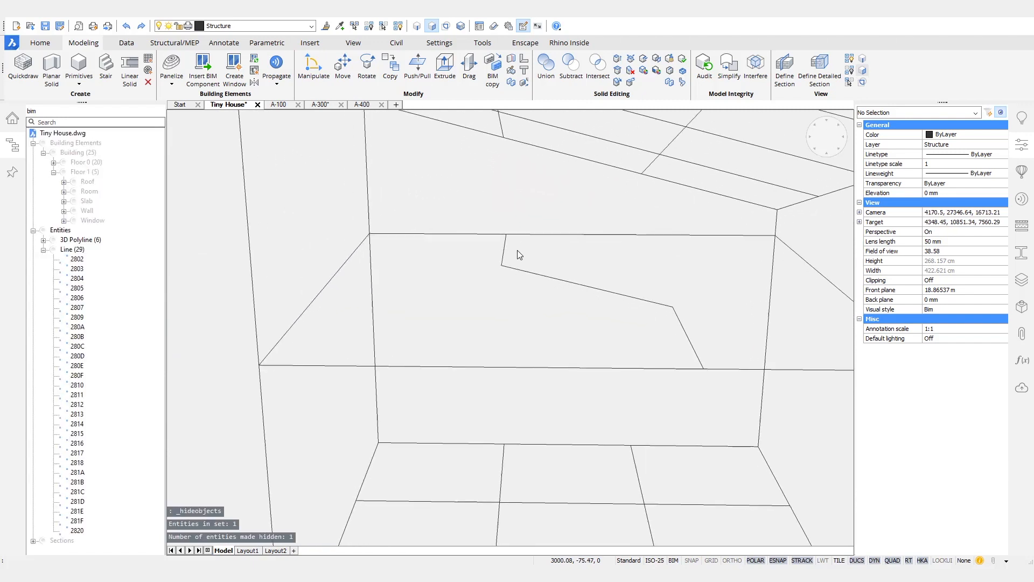
click(472, 213)
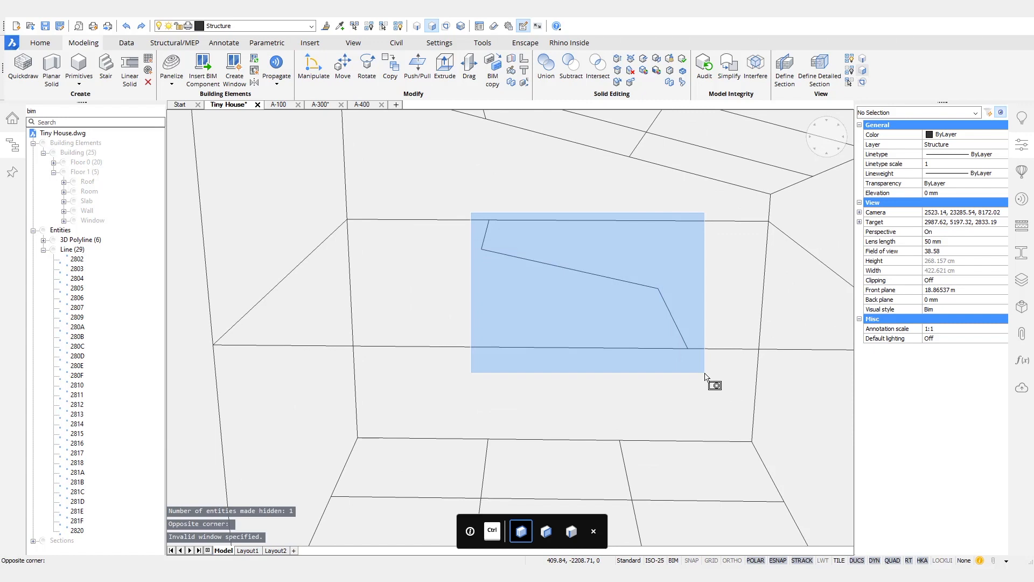
click(705, 372)
mouse_move(705, 372)
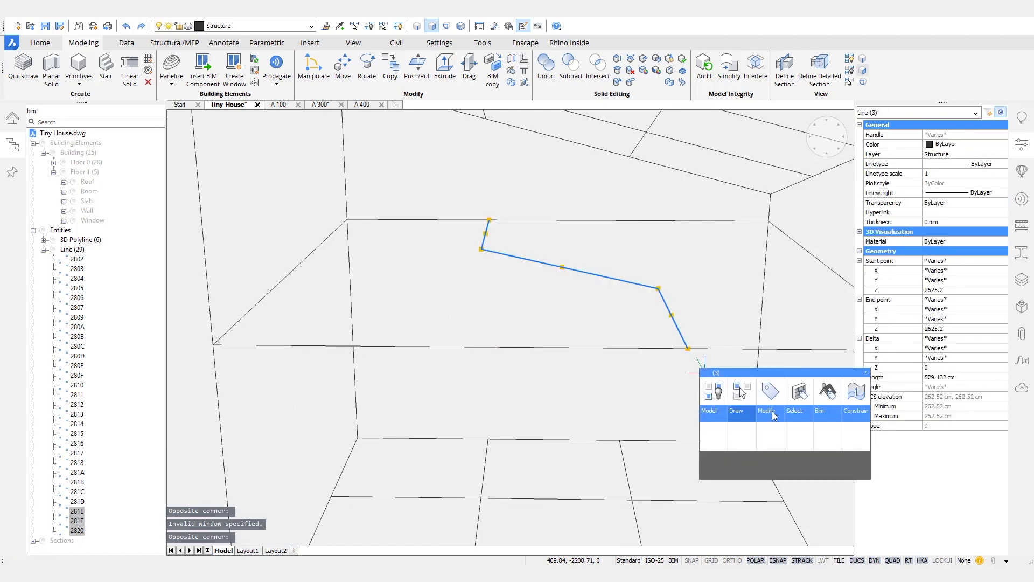
click(713, 437)
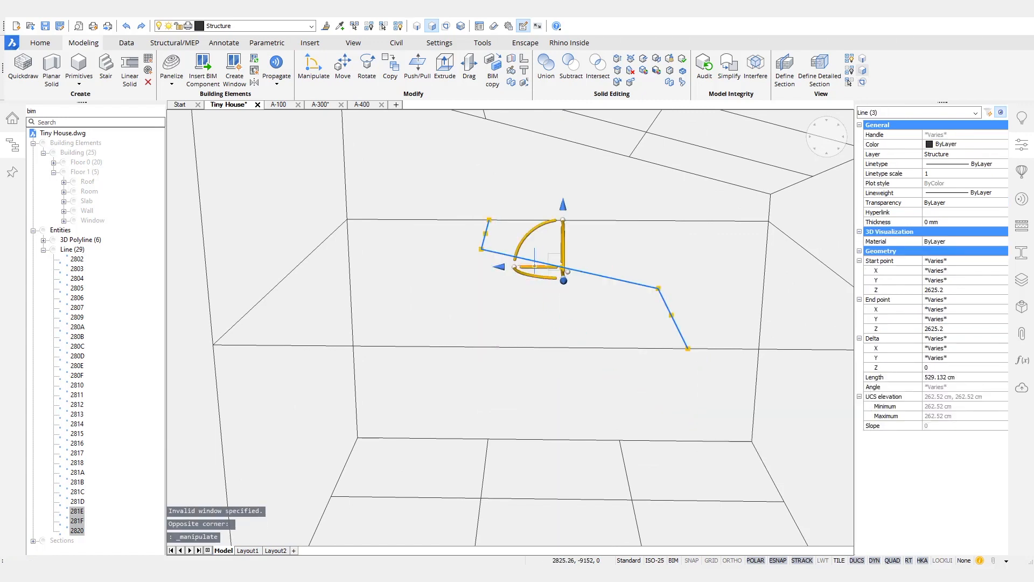
click(534, 267)
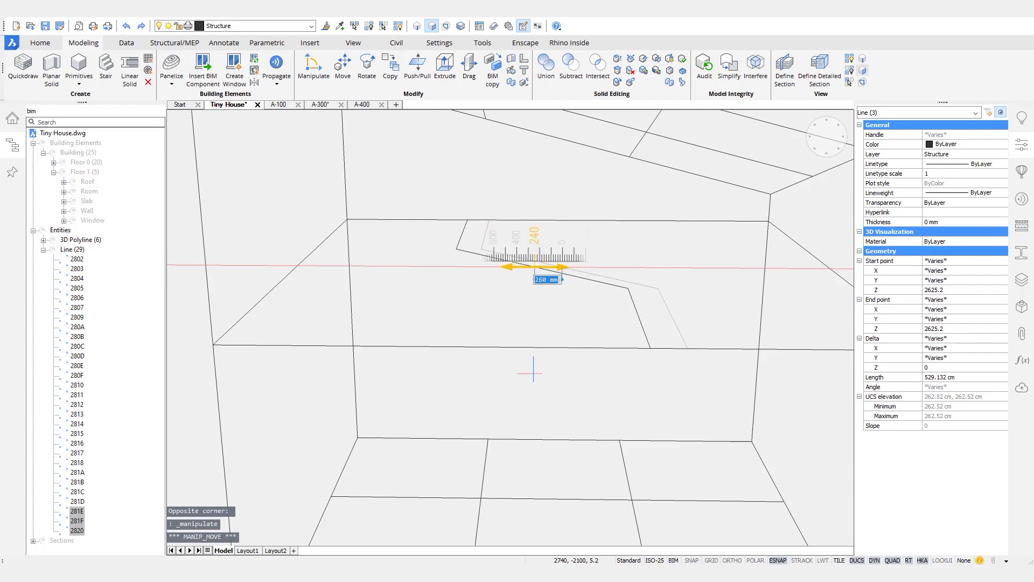
key(Escape)
key(Escape)
Step: Add a wireframe line segment near the notch, entering 1 during placement
shift+middle_drag(539, 396, 531, 422)
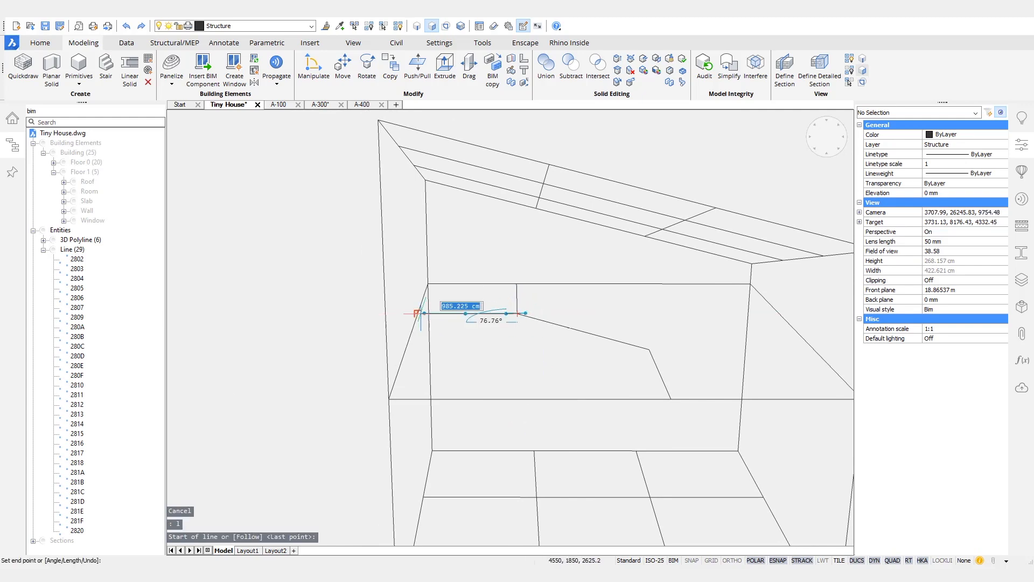
click(506, 360)
shift+middle_drag(591, 334, 631, 302)
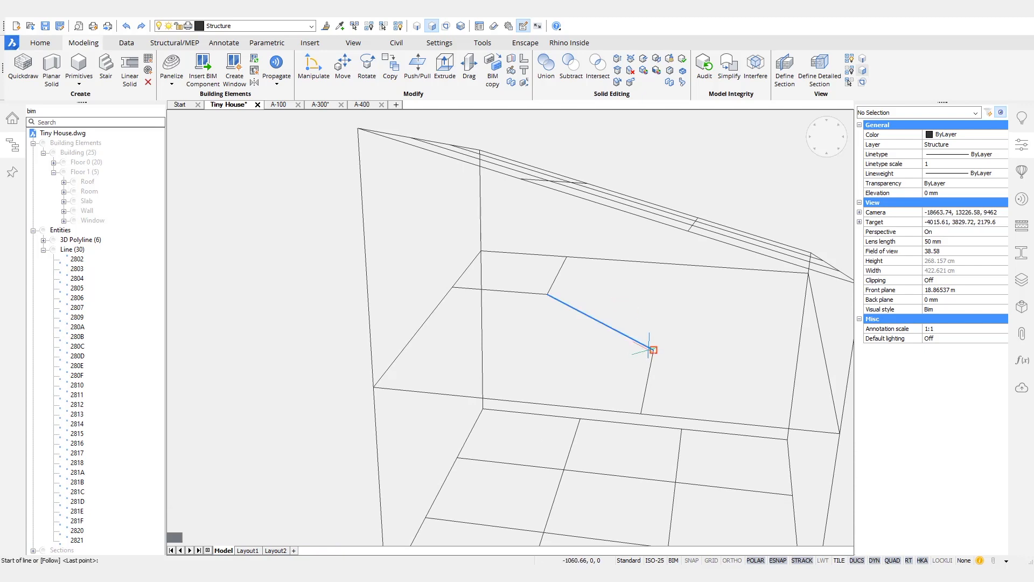
text(1)
click(419, 330)
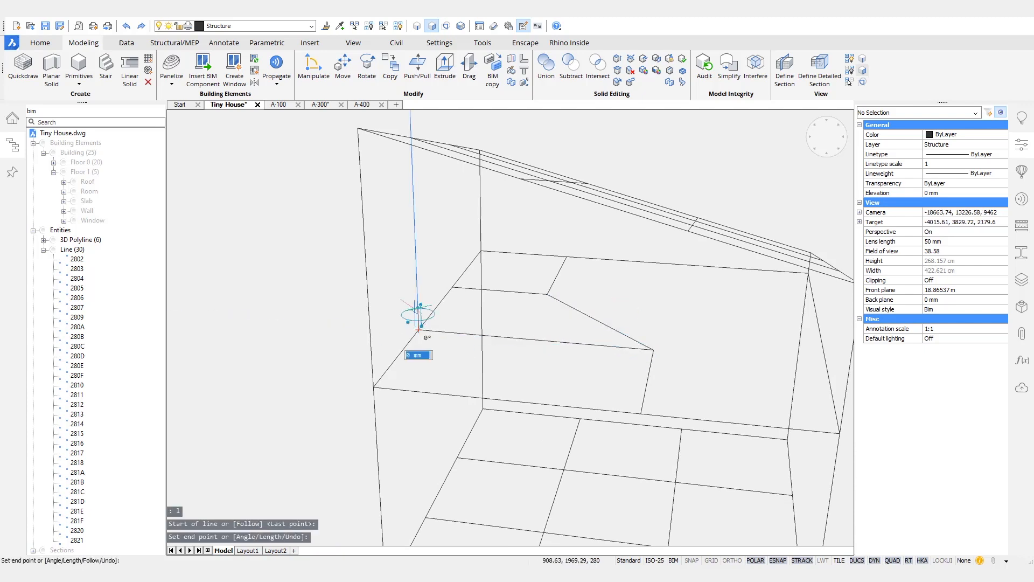
key(Return)
Step: Draw one more line closing the notched floor outline and save the drawing
click(552, 287)
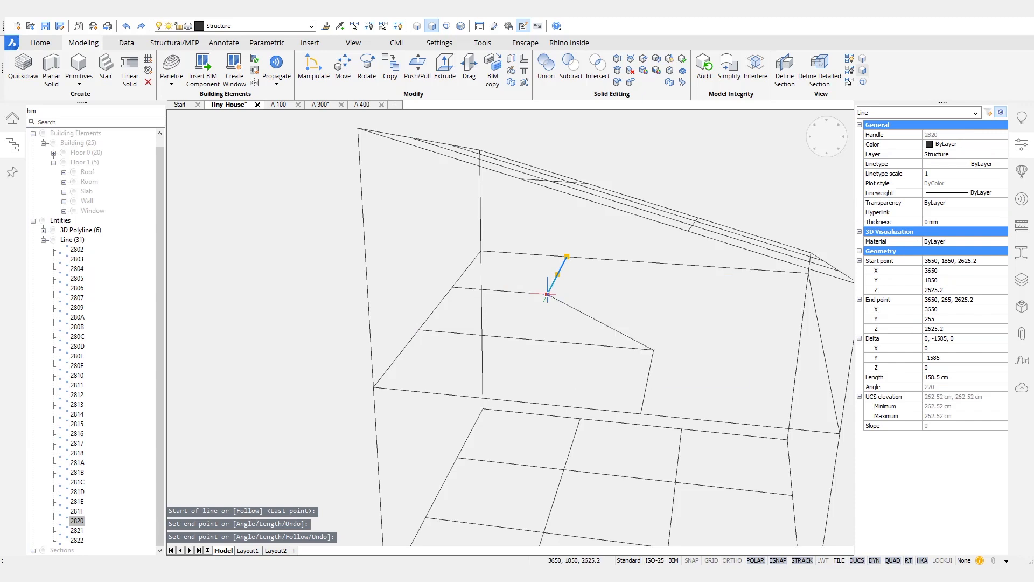
click(547, 295)
key(Escape)
key(Escape)
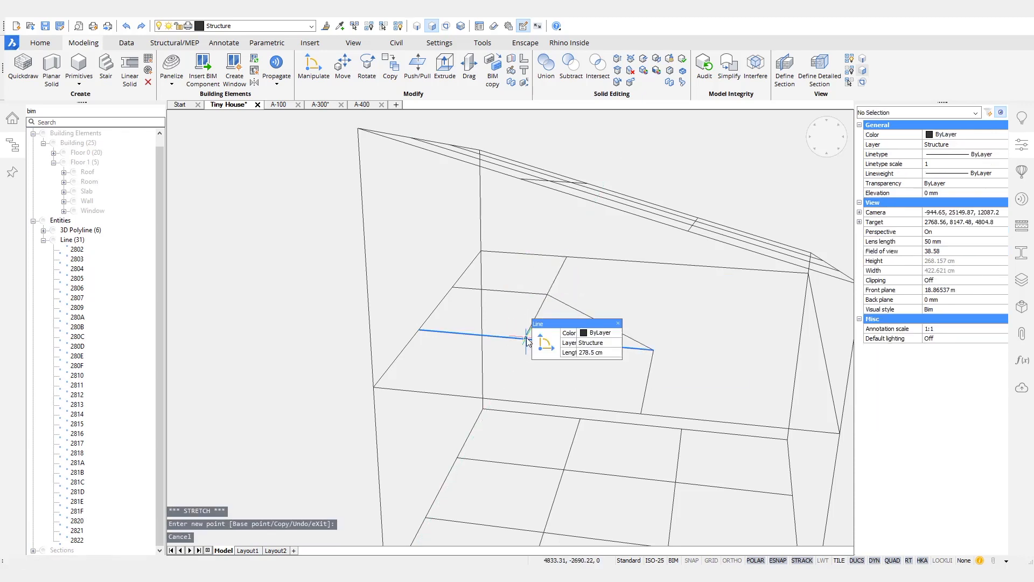
text(l)
key(Return)
click(526, 339)
click(494, 400)
key(Return)
mouse_move(620, 380)
shift+middle_down()
mouse_move(696, 425)
mouse_move(720, 422)
shift+middle_up()
key(ctrl+s)
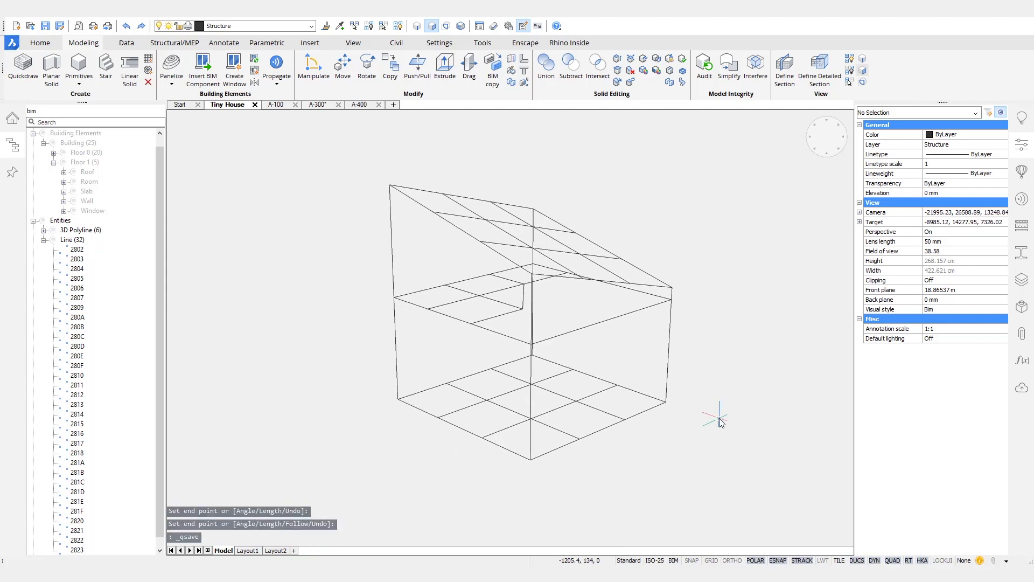
Step: Apply the Structural Steel EURO SHS 140x140(10.0) RectangleHollow profile to the 26 wall and floor lines
shift+middle_drag(722, 422, 459, 358)
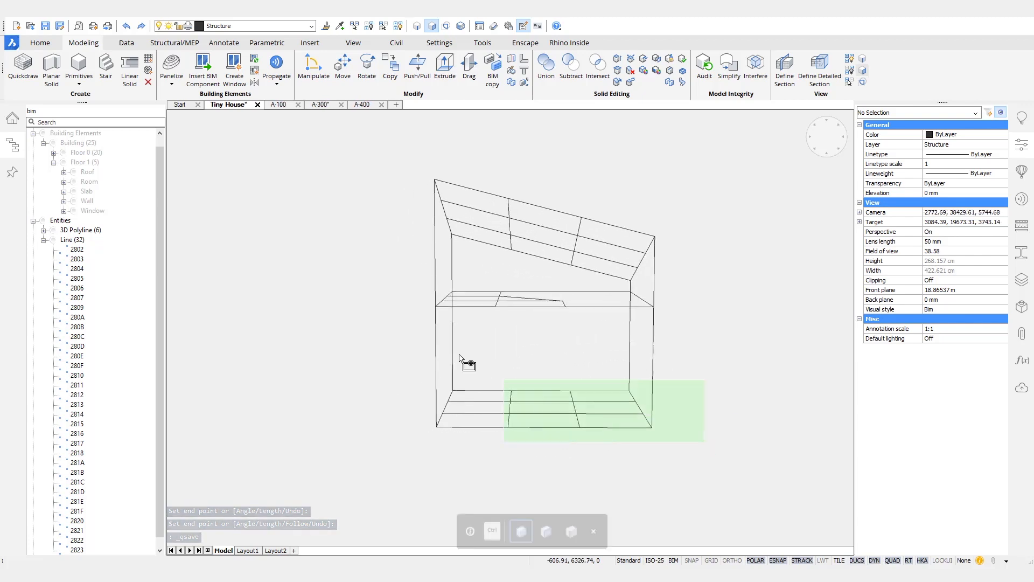
click(379, 286)
shift+middle_drag(670, 333, 792, 301)
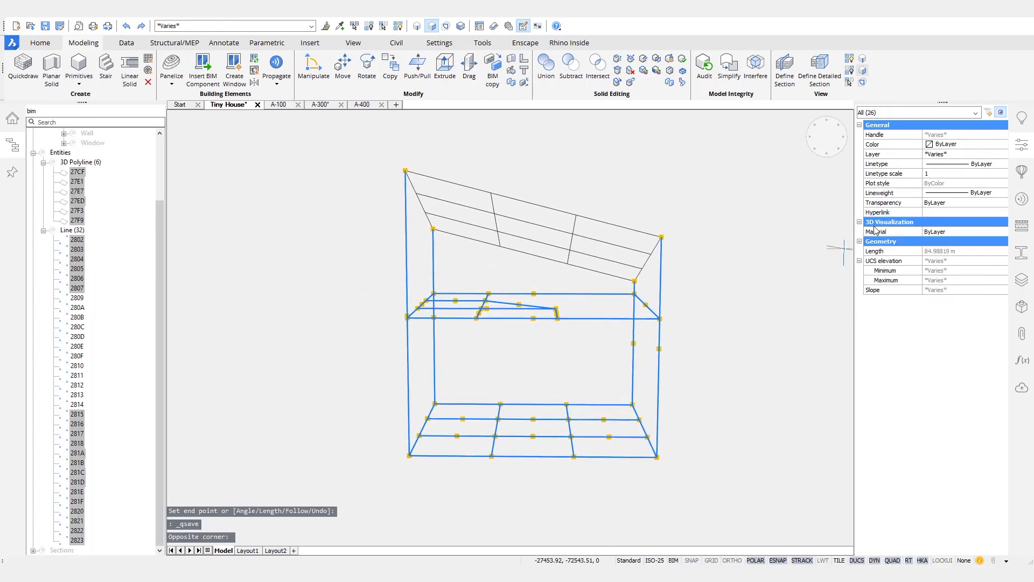
click(1020, 256)
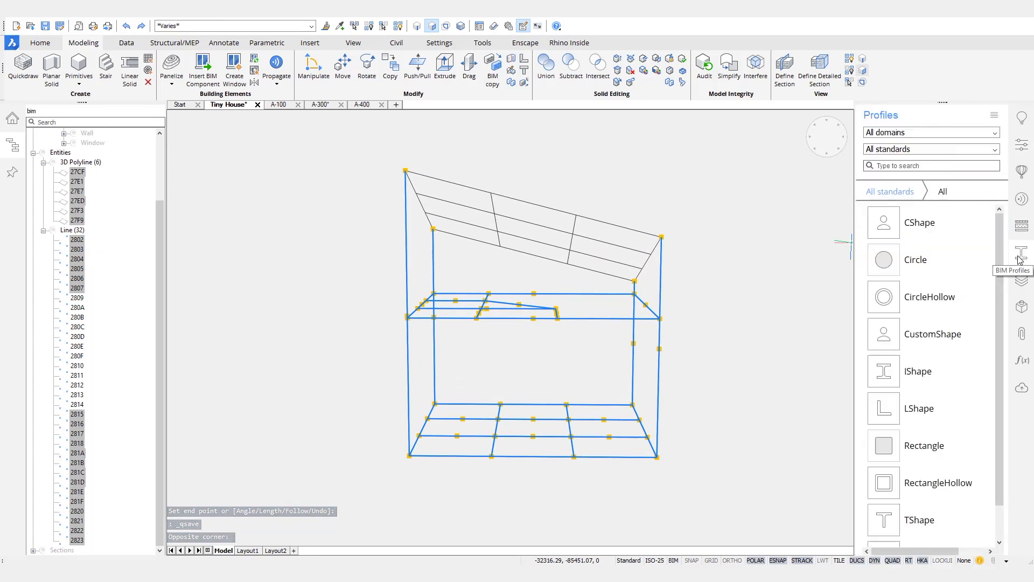
click(991, 135)
click(911, 192)
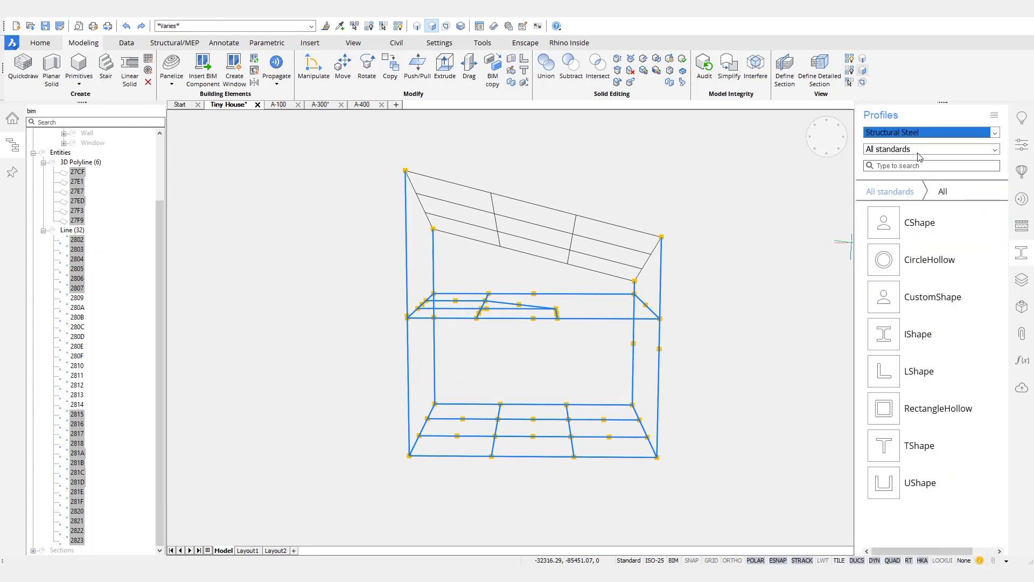
click(921, 151)
click(948, 198)
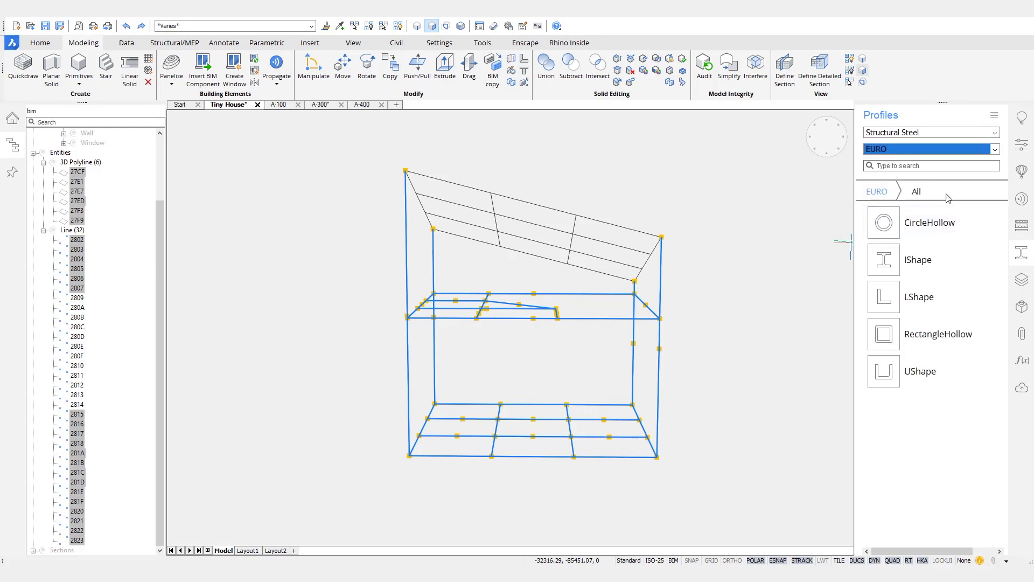
click(923, 335)
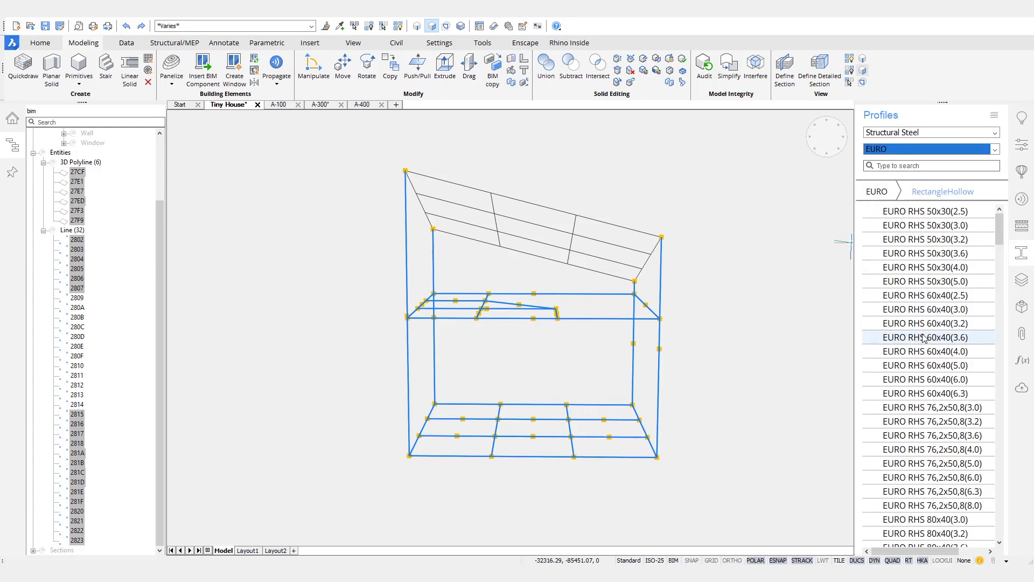
scroll(922, 344, down, 20)
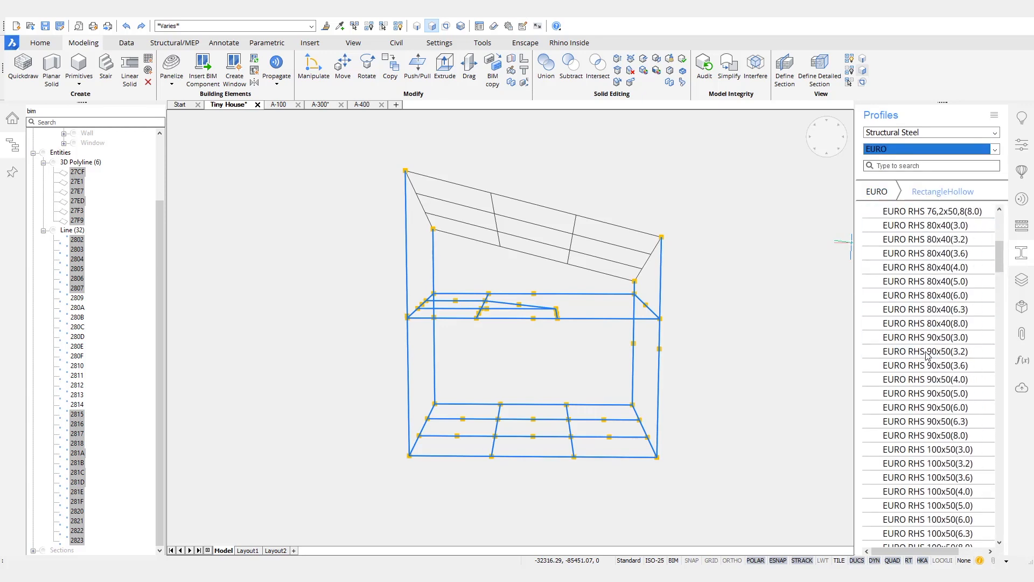
scroll(932, 351, down, 10)
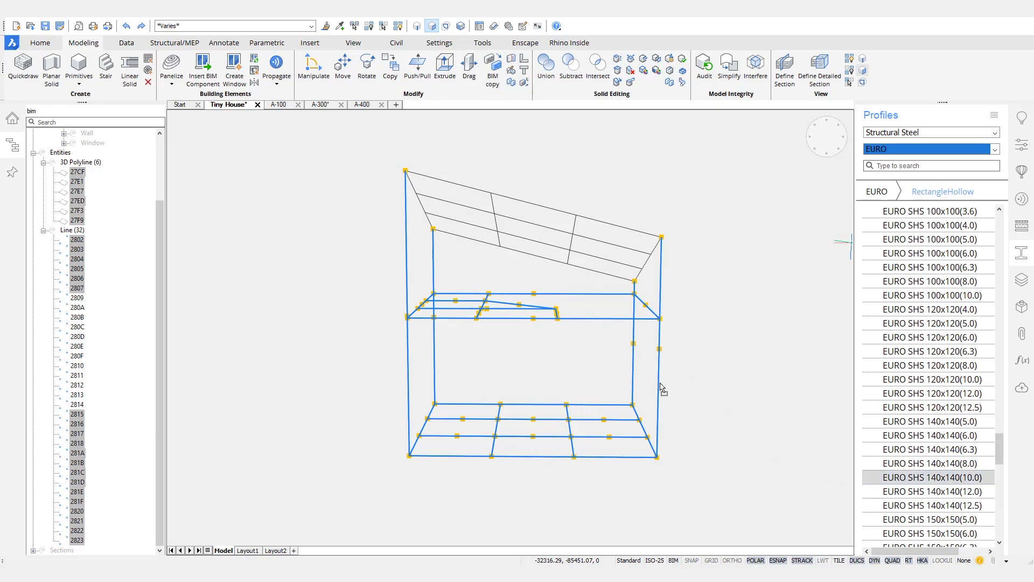
drag(659, 383, 659, 383)
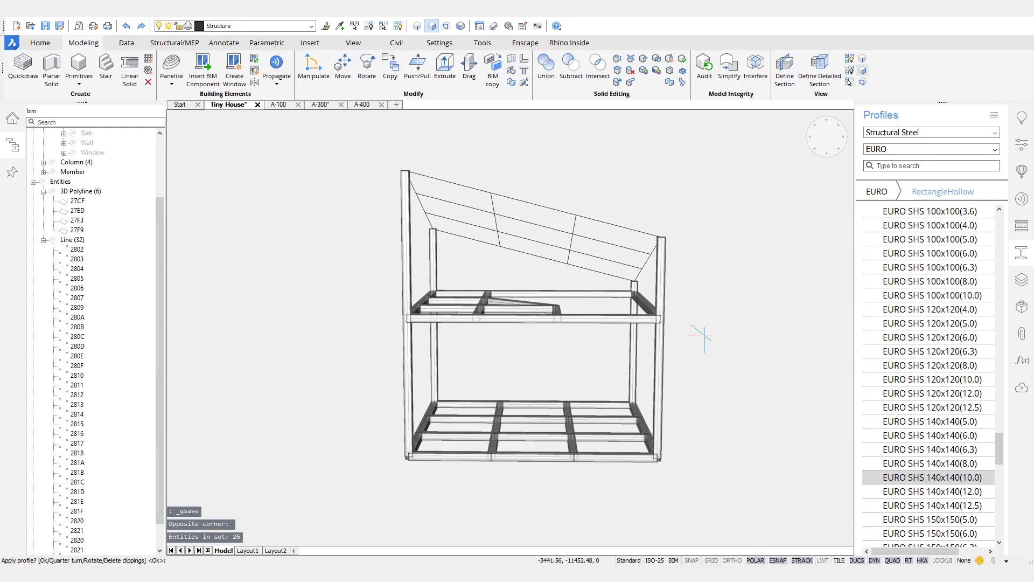
Step: Align the UCS with the sloped roof plane by picking points on the roof
mouse_move(724, 302)
shift+middle_down()
mouse_move(713, 311)
mouse_move(737, 313)
shift+middle_up()
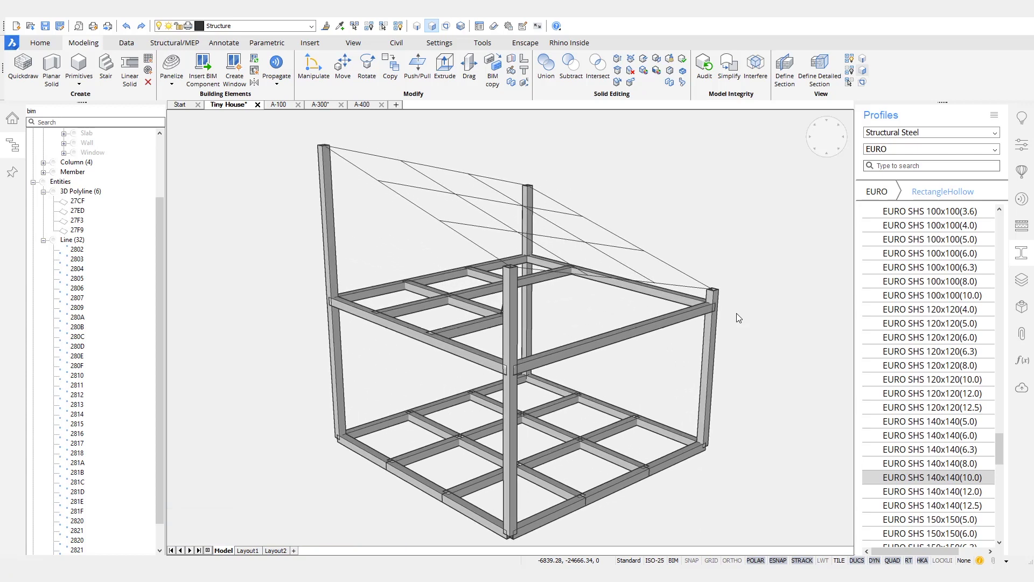
text(UCS)
key(Return)
shift+middle_drag(738, 317, 616, 258)
click(615, 263)
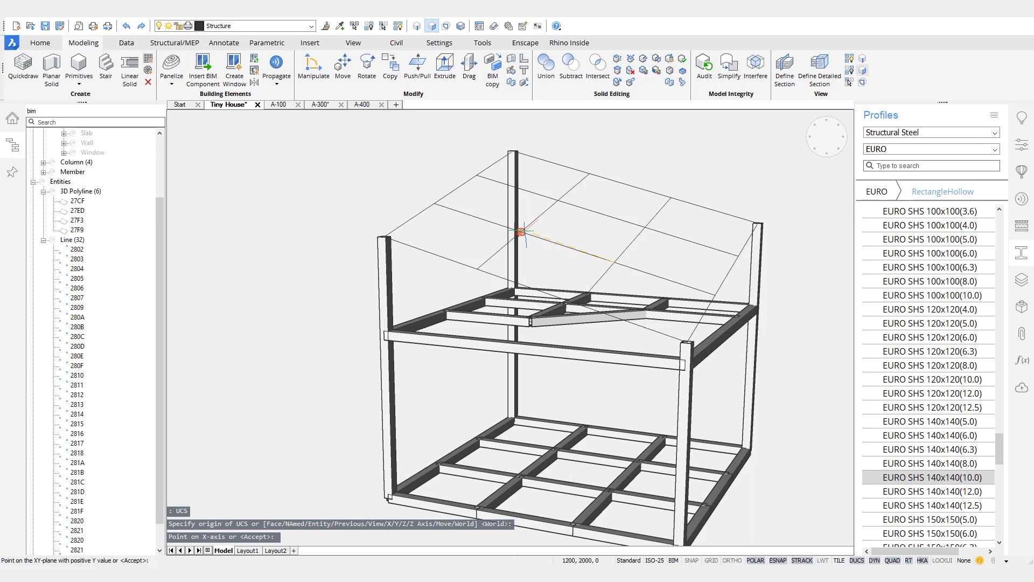
click(671, 198)
Step: Apply the SHS 140x140(10.0) steel tube profile to the 12 roof grid lines
shift+middle_drag(715, 165, 315, 241)
drag(316, 242, 820, 292)
shift+middle_drag(614, 371, 598, 441)
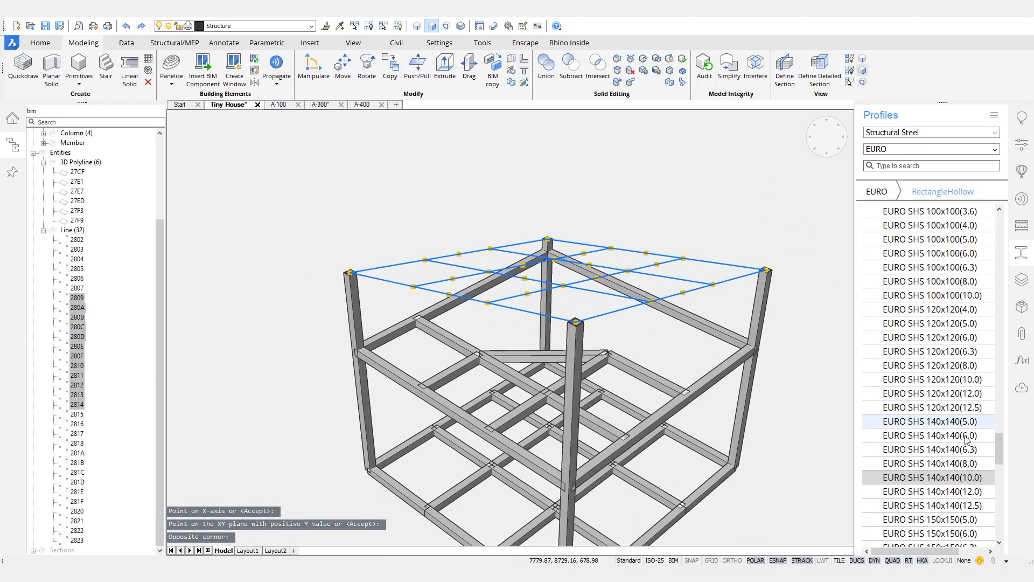
drag(704, 299, 697, 293)
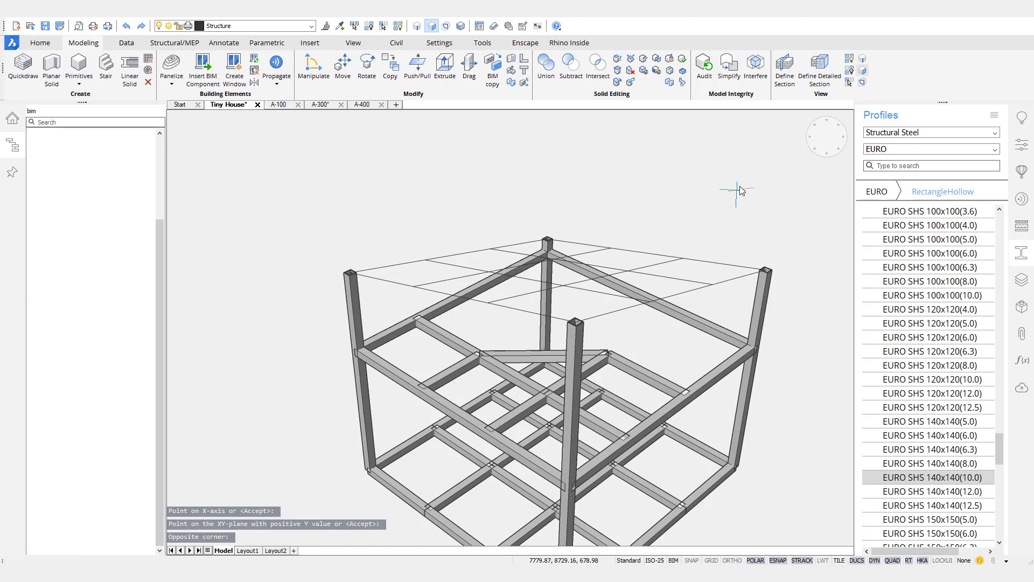
Step: Reset the coordinate system to World
mouse_move(742, 171)
shift+middle_down()
mouse_move(752, 159)
mouse_move(735, 181)
shift+middle_up()
text(ucs)
key(Return)
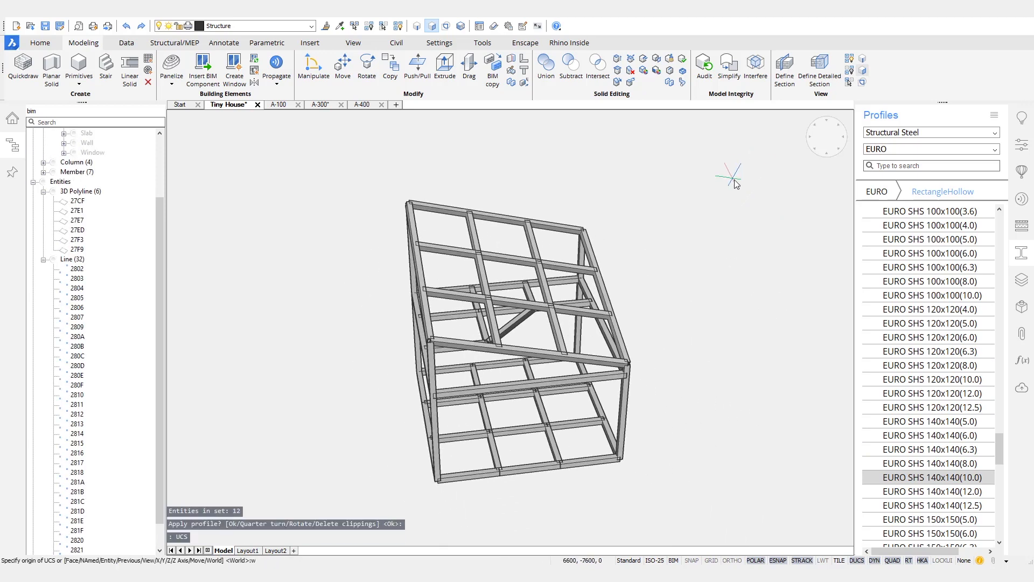
text(w)
key(Return)
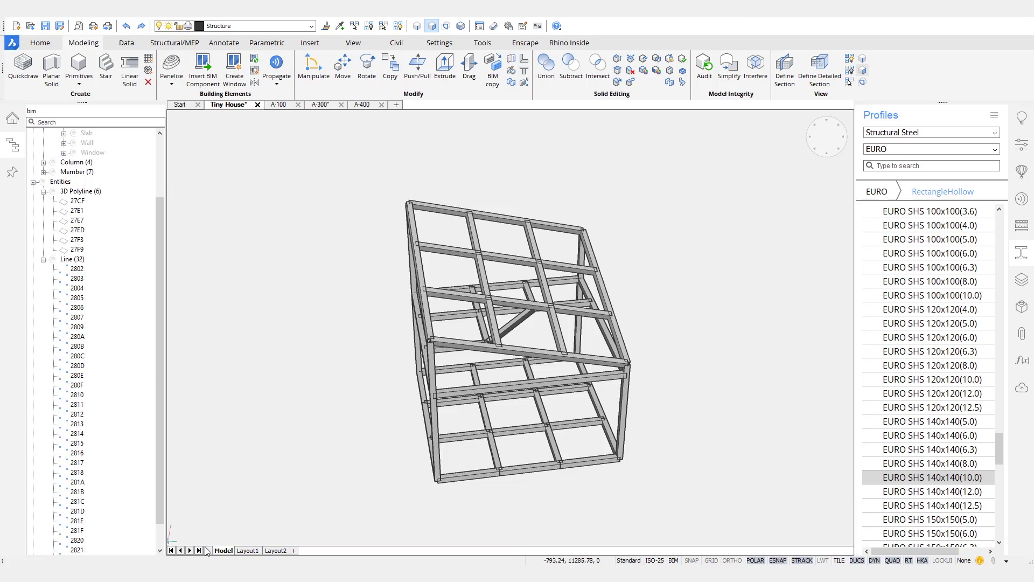
Step: Erase the Line (32) and 3D Polyline (6) groups from the Structure browser selection
drag(160, 366, 161, 302)
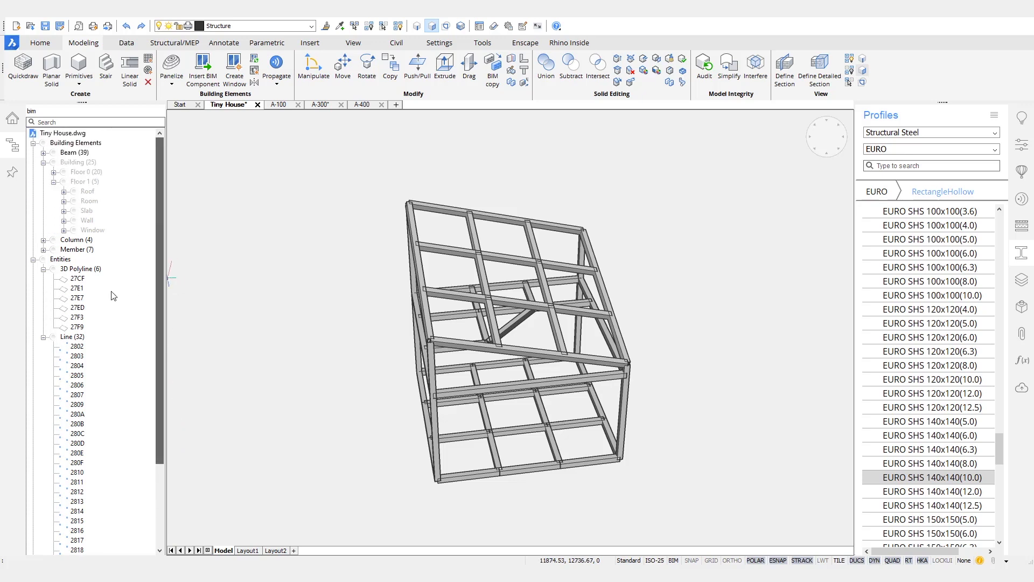
click(44, 270)
click(44, 279)
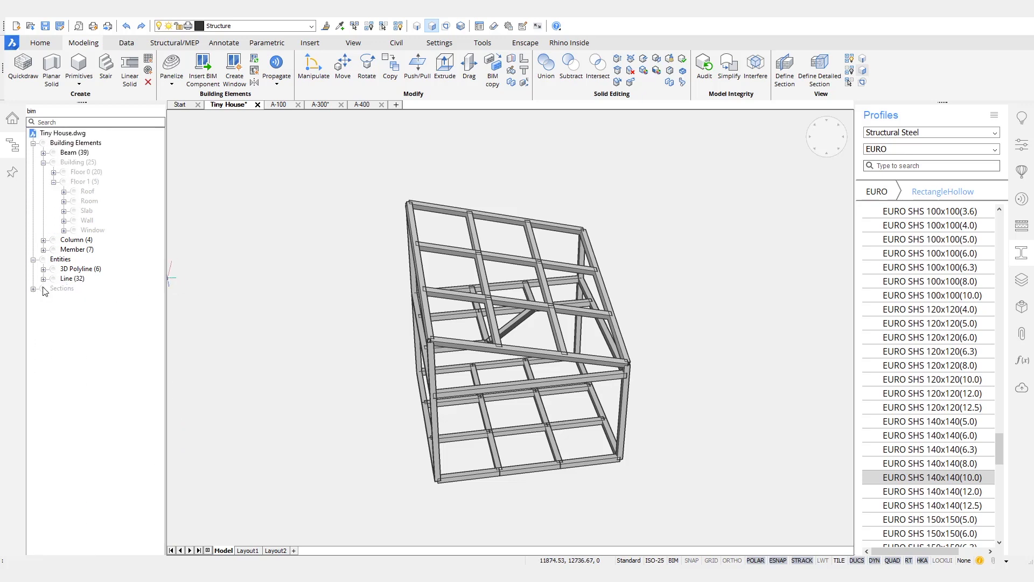
ctrl+click(80, 279)
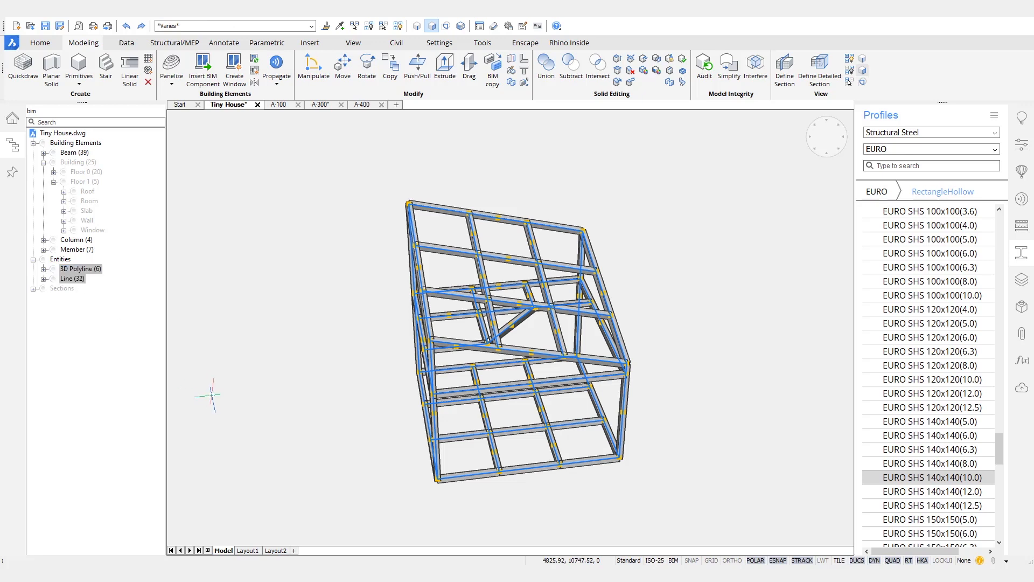
right_click(267, 315)
mouse_move(350, 331)
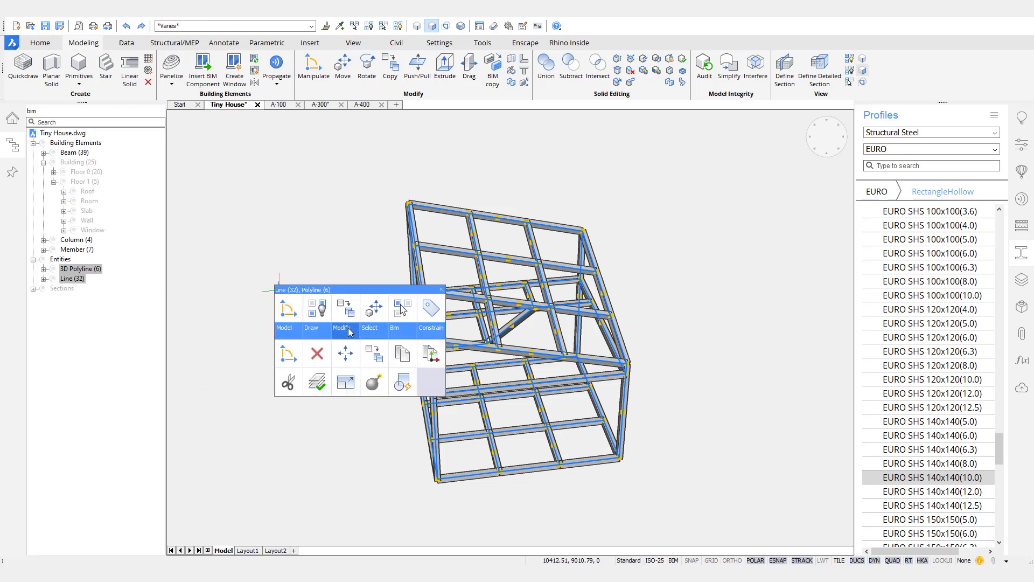
click(317, 354)
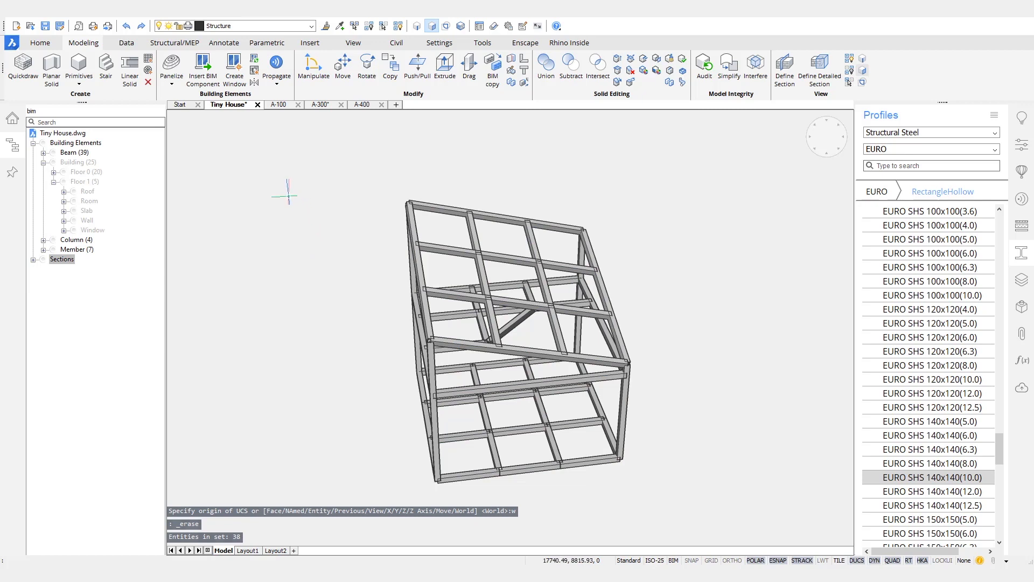
shift+middle_drag(290, 280, 619, 413)
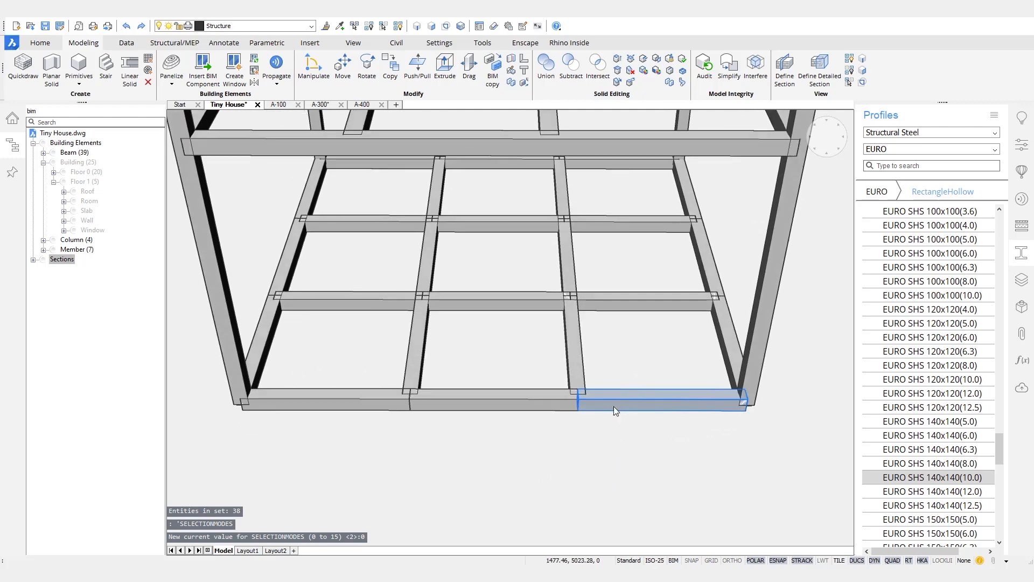
Step: Union the three bottom beam segments on the first side into one beam
click(619, 401)
click(525, 403)
click(369, 397)
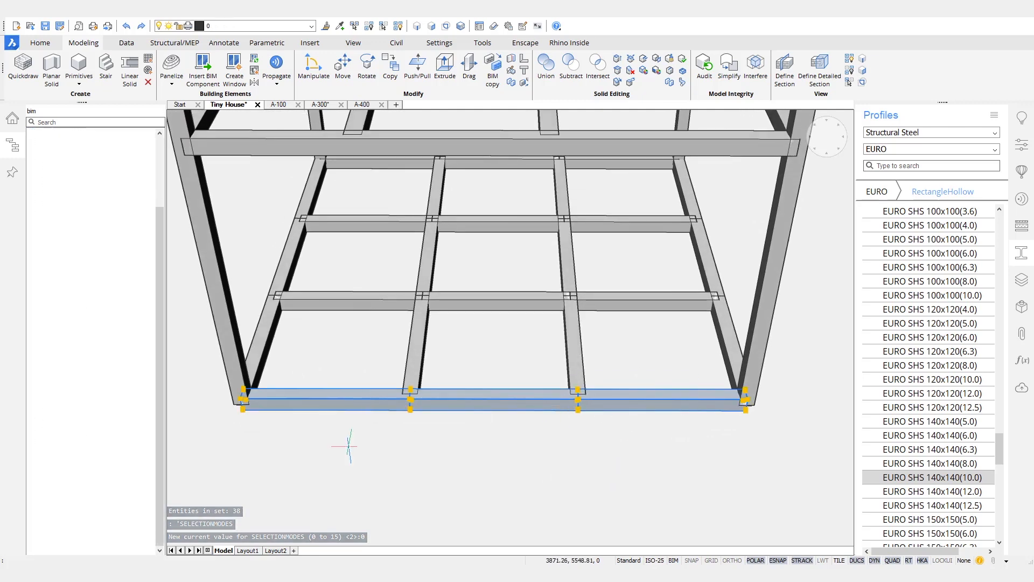
mouse_move(509, 420)
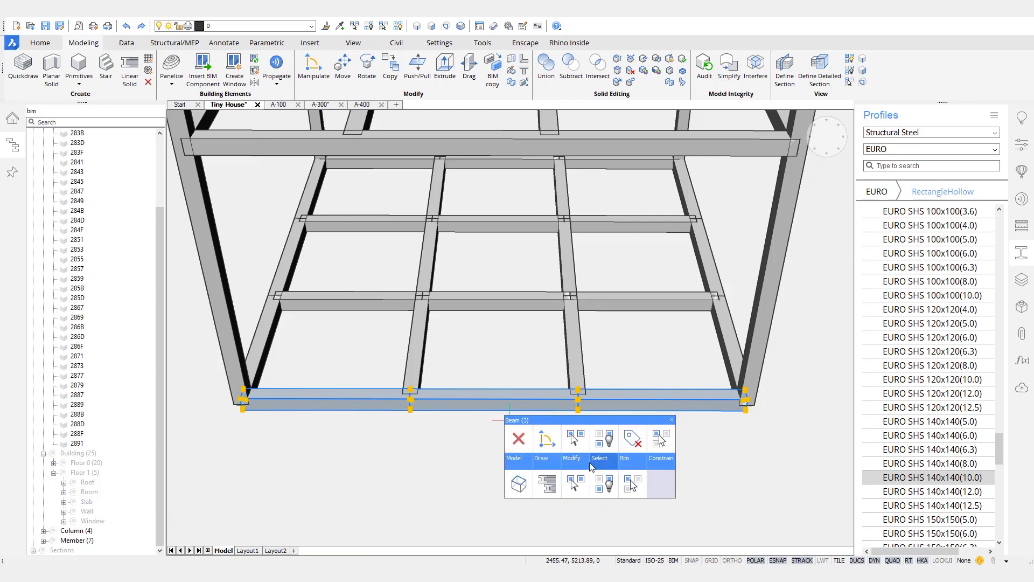
mouse_move(518, 458)
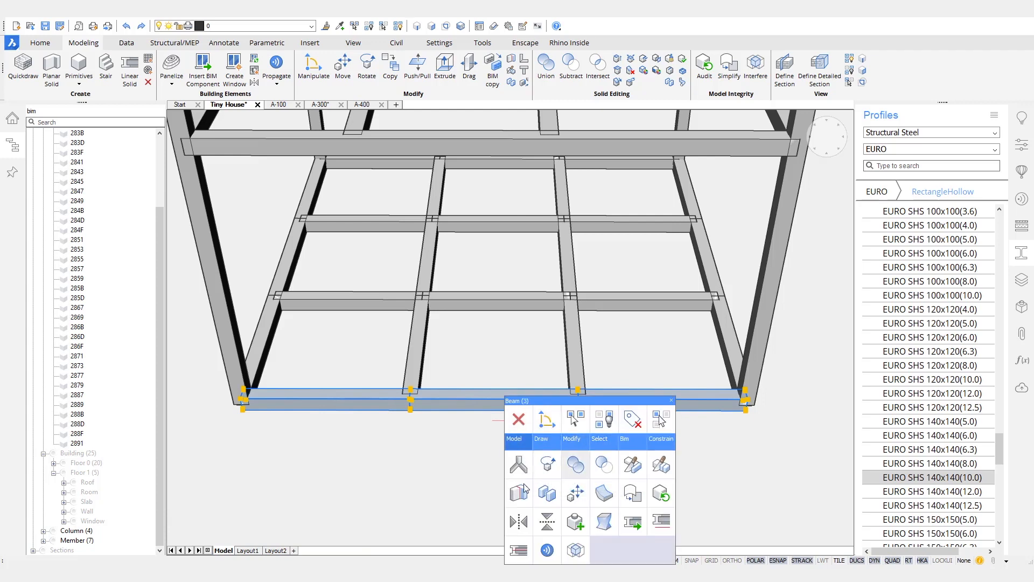
click(576, 465)
Step: Union the three bottom beam segments on the next side into one beam
shift+middle_drag(473, 465, 606, 461)
click(609, 428)
click(517, 432)
click(383, 433)
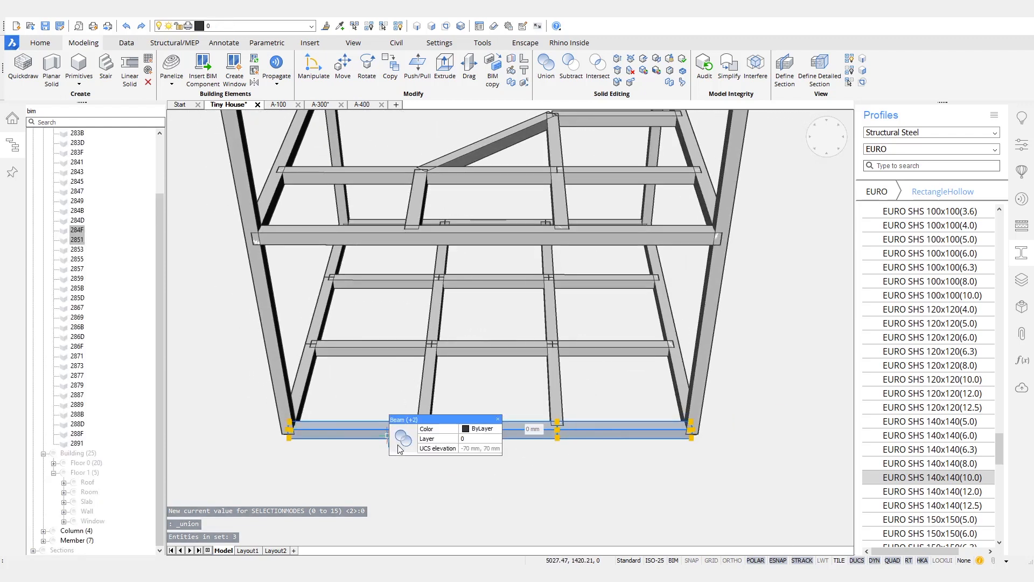
click(400, 440)
shift+middle_drag(598, 468, 473, 461)
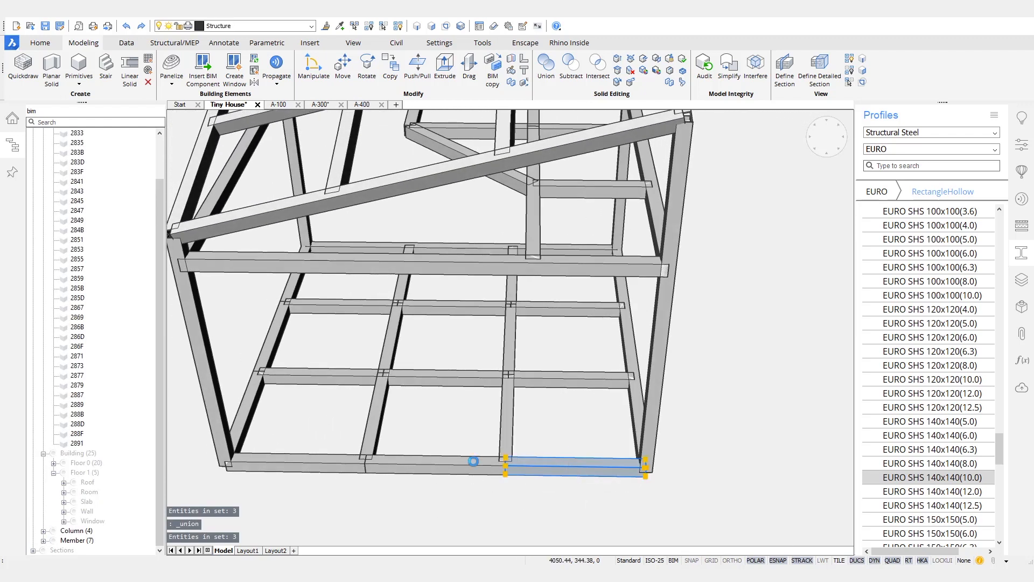
key(Escape)
Step: Merge the remaining split floor beam pieces beside the column into one continuous beam
shift+middle_drag(374, 499, 567, 422)
click(567, 422)
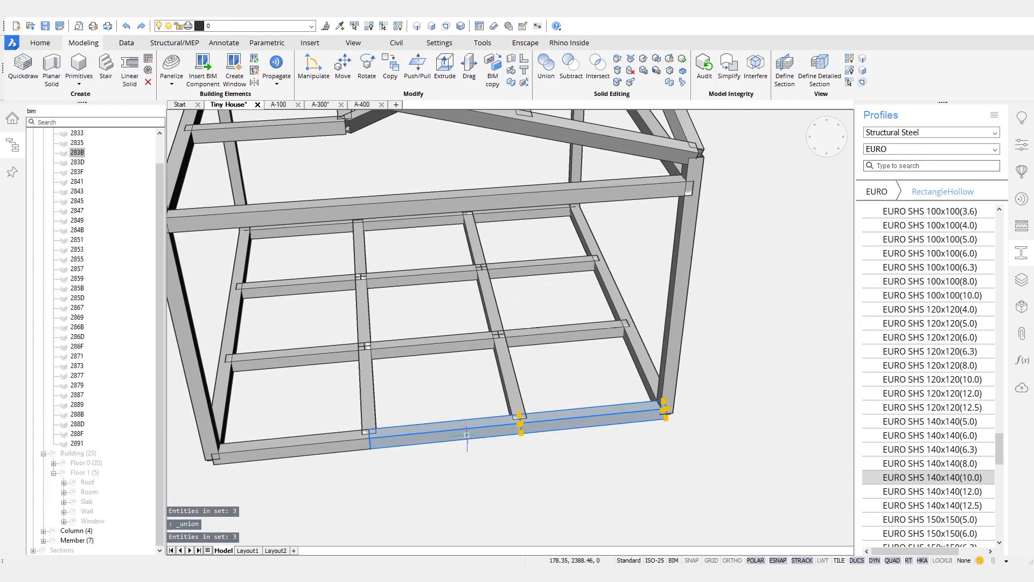
key(Escape)
shift+middle_drag(388, 485, 518, 513)
scroll(521, 502, down, 5)
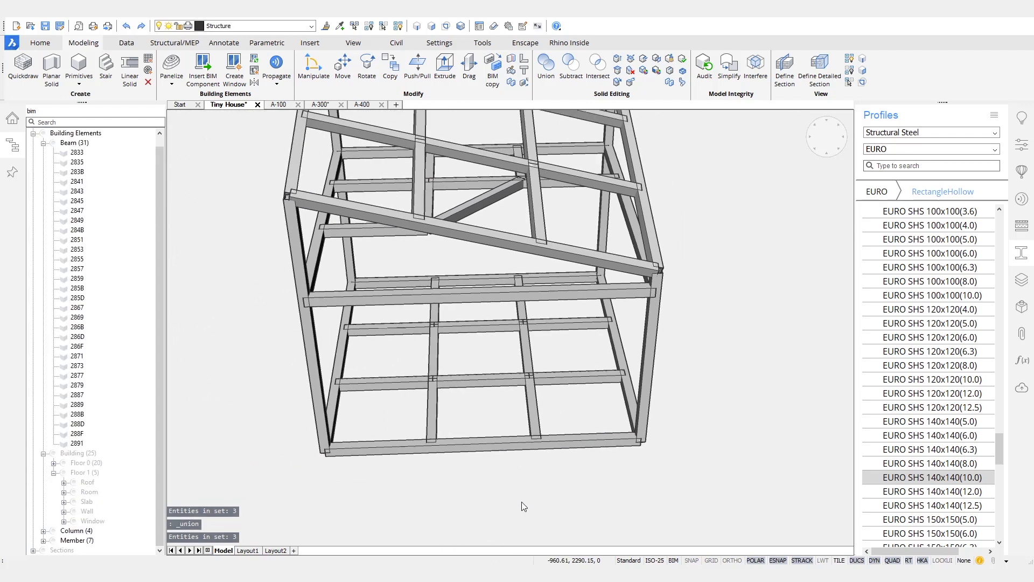
scroll(522, 502, up, 5)
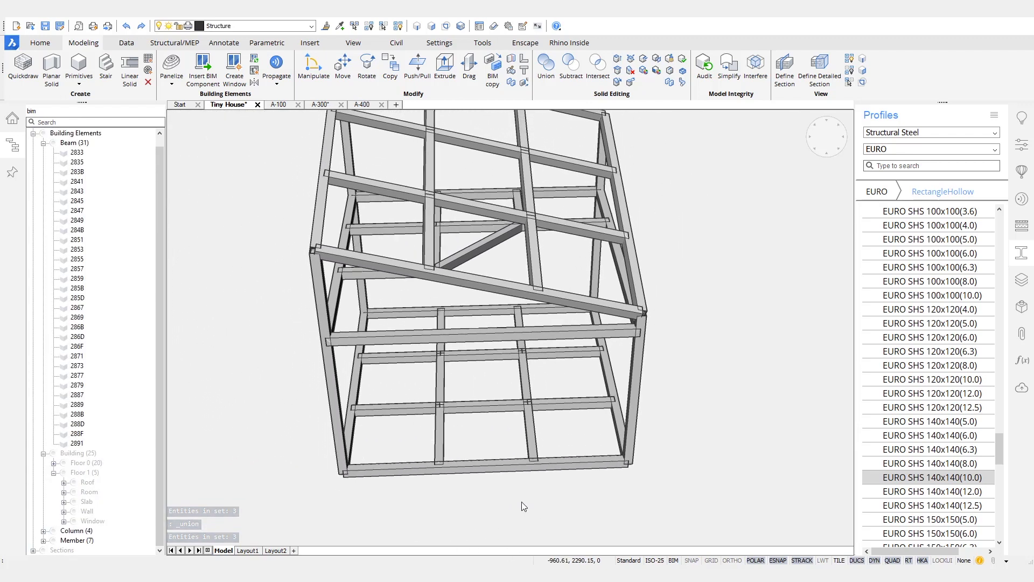
click(581, 387)
click(485, 385)
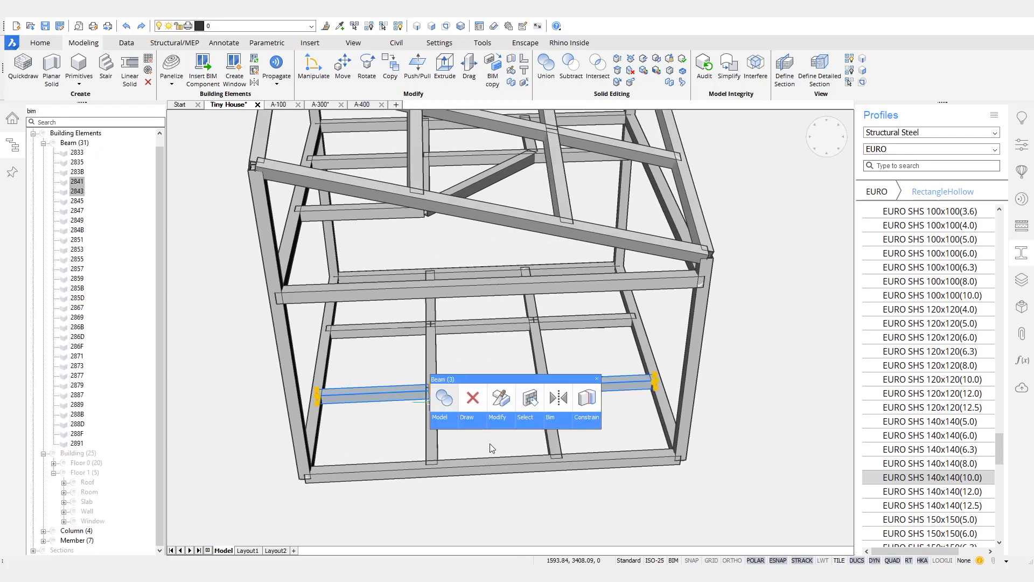
click(443, 397)
scroll(560, 360, up, 2)
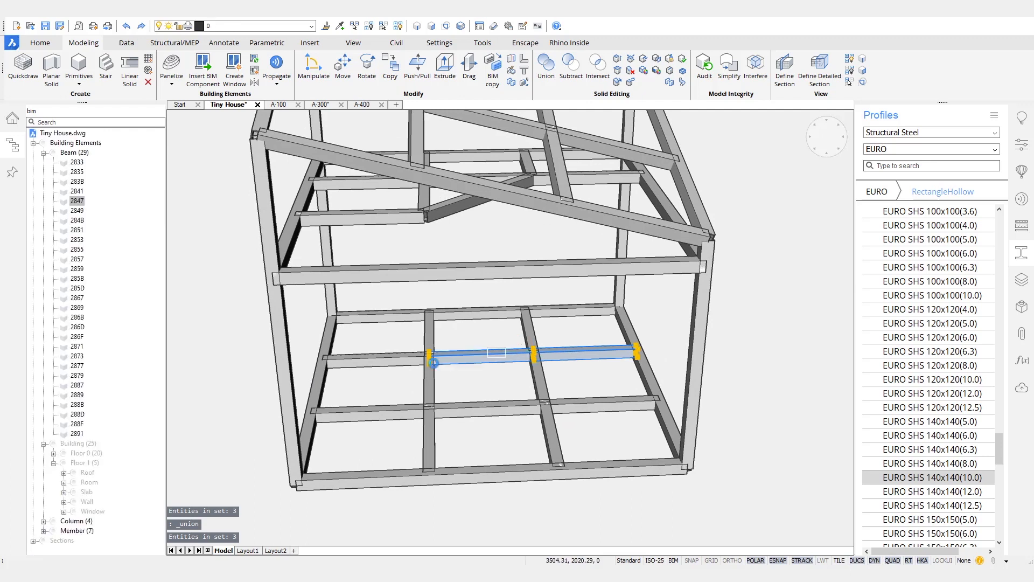
key(Escape)
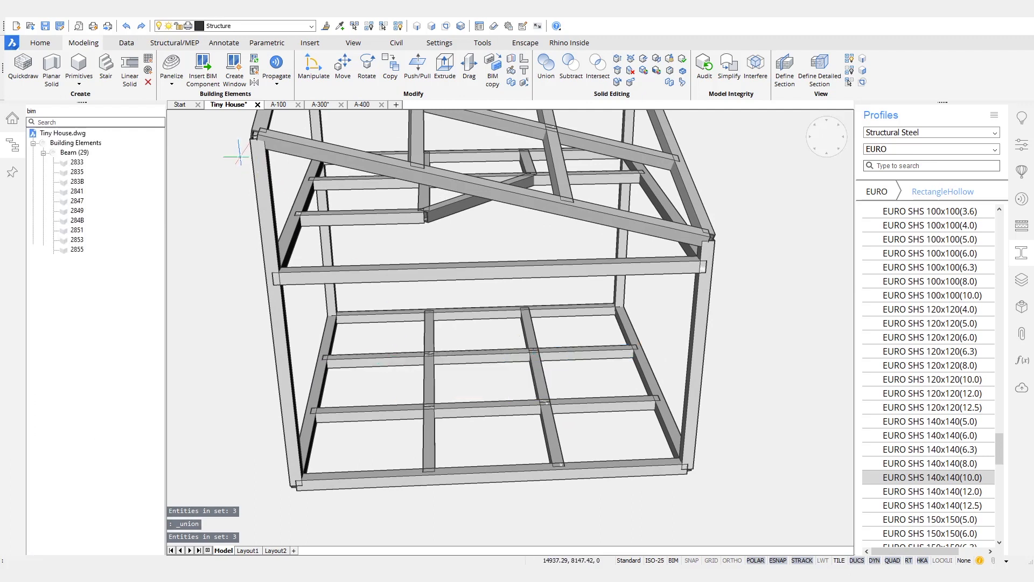
click(177, 42)
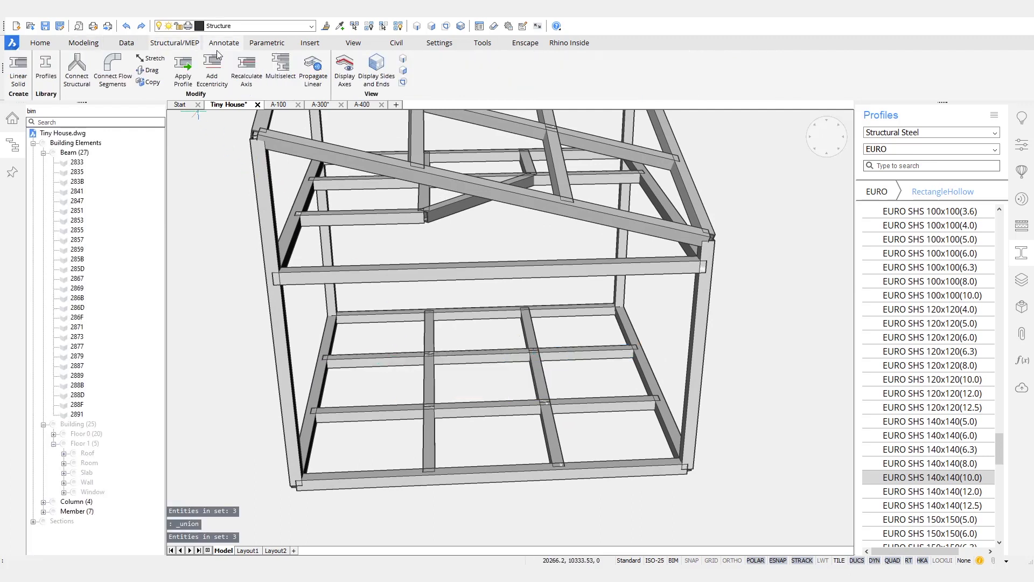
Step: Start Recalculate Axis and switch on the member axis display
click(253, 78)
shift+middle_drag(798, 431, 590, 279)
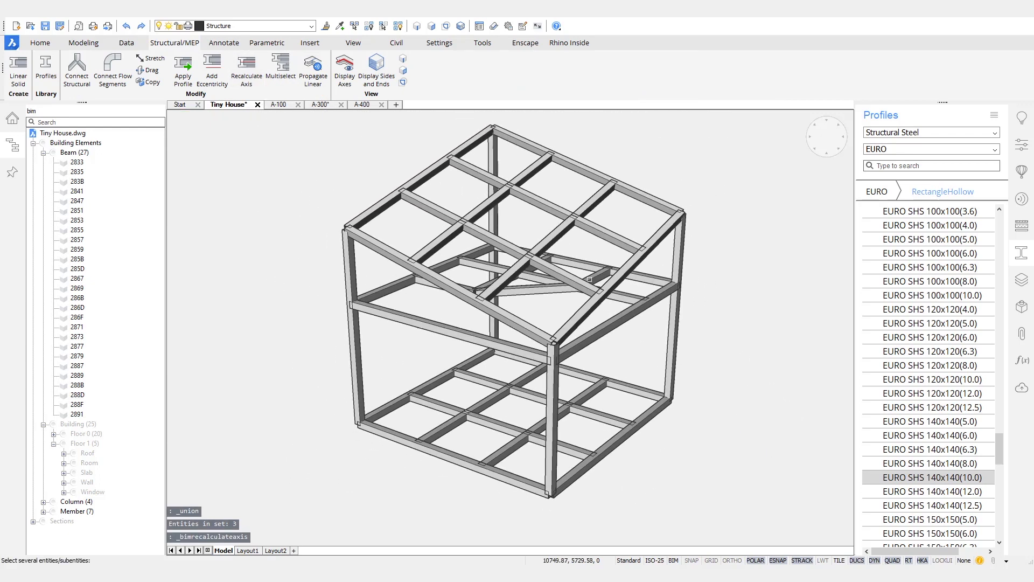
click(344, 71)
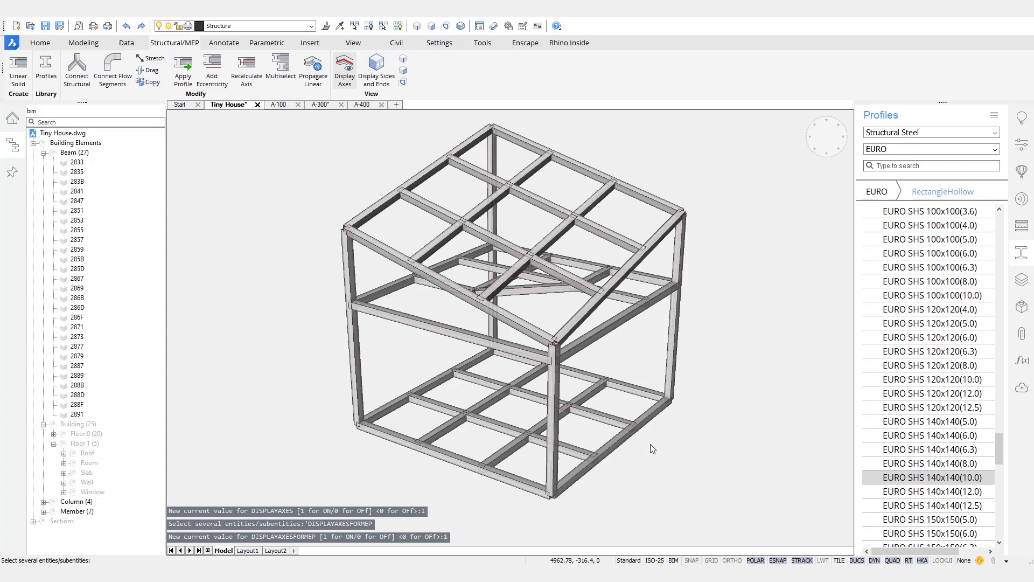
Step: Recalculate the axes of every frame member selected with one window
shift+middle_drag(651, 444, 695, 434)
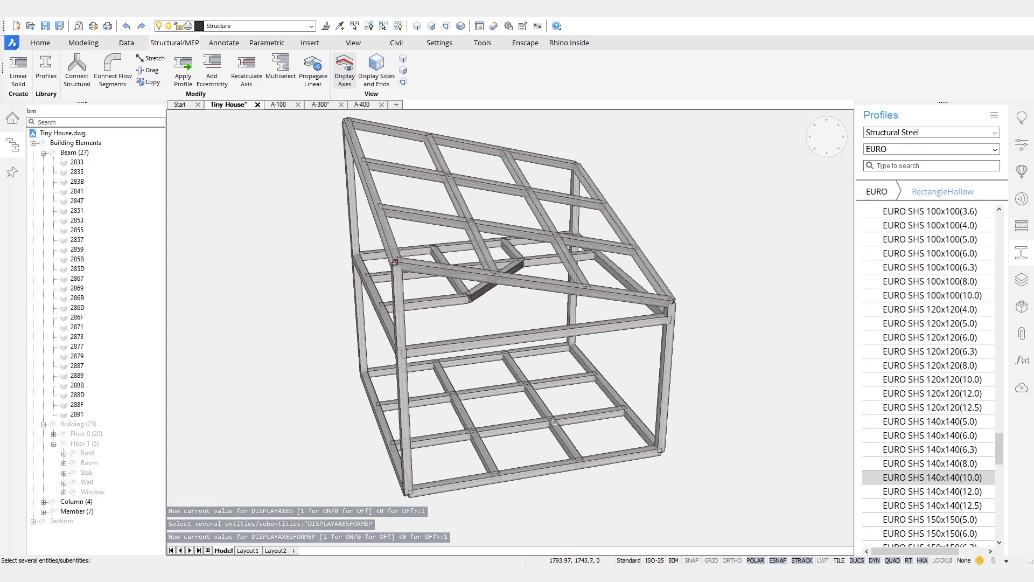
scroll(557, 426, up, 6)
scroll(607, 457, down, 5)
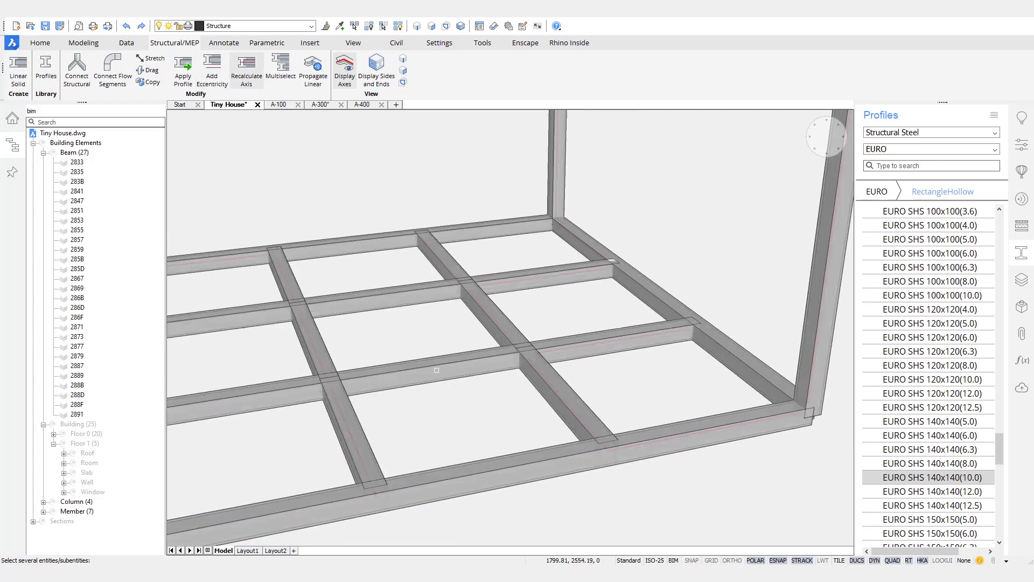
scroll(429, 391, down, 5)
scroll(489, 455, down, 1)
drag(693, 446, 280, 166)
key(Return)
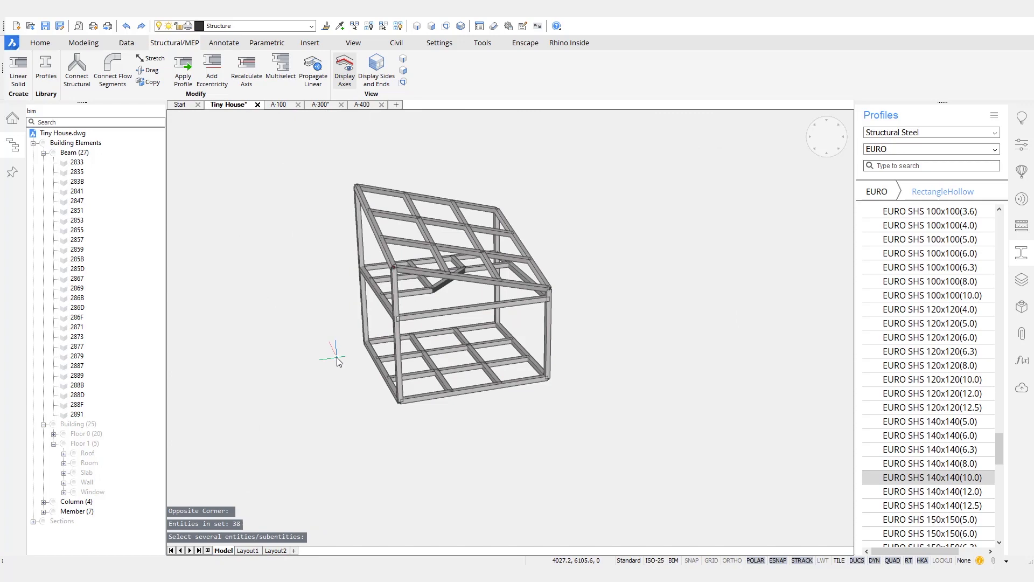
scroll(483, 405, up, 10)
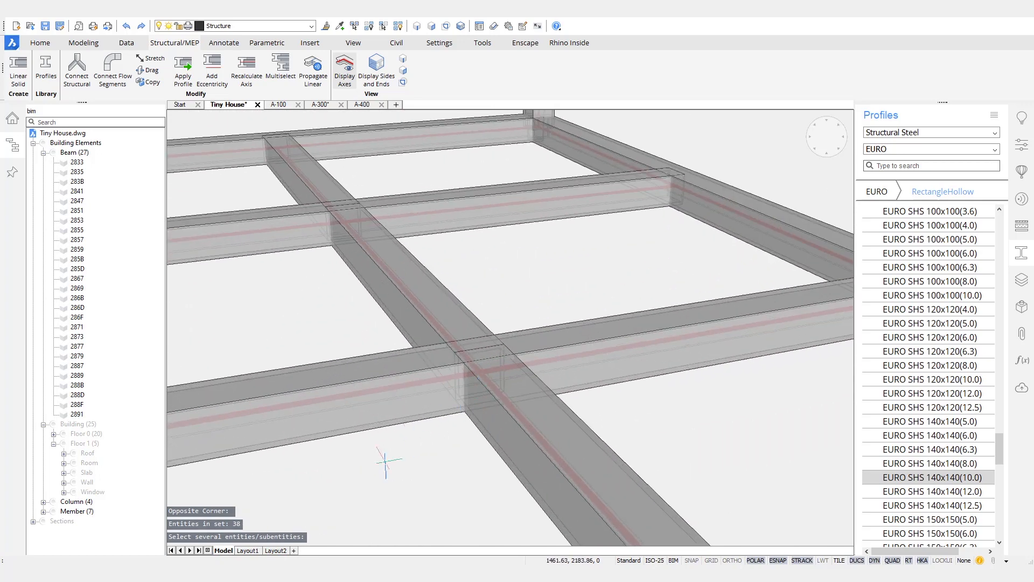
scroll(589, 381, down, 10)
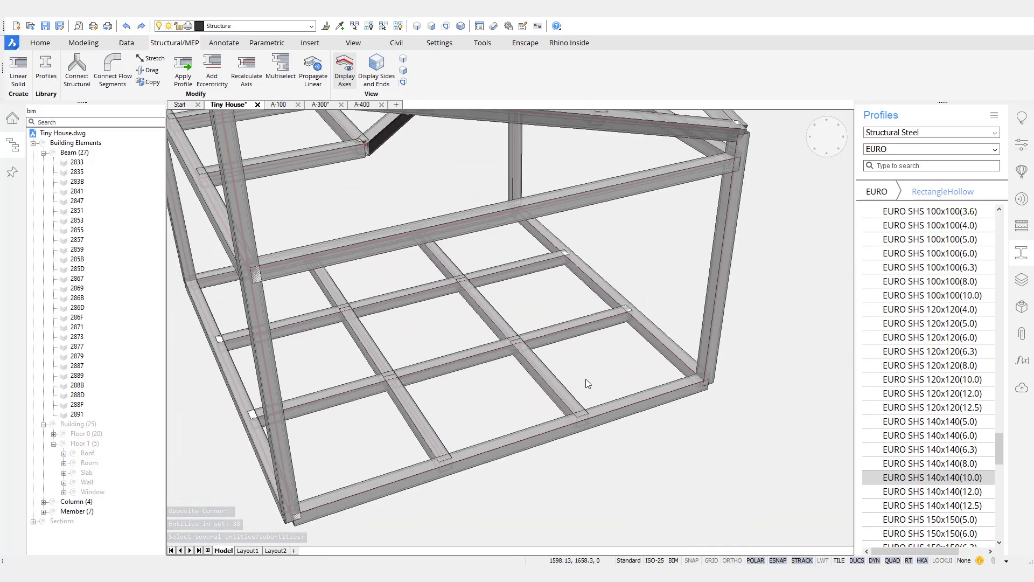
scroll(589, 381, down, 3)
shift+middle_drag(709, 408, 715, 433)
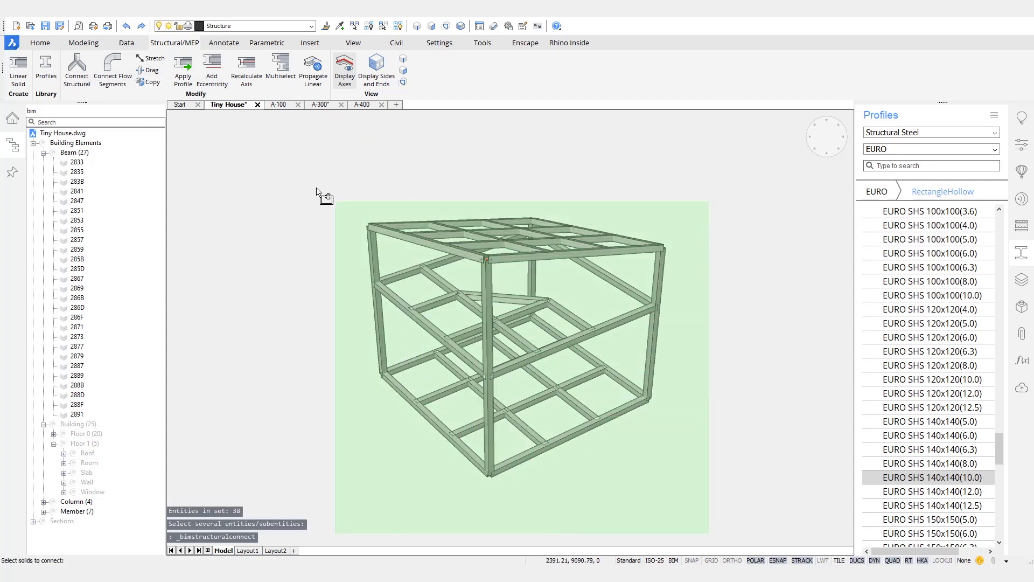
Step: Connect all 38 frame members with Connect Structural
click(302, 180)
key(Return)
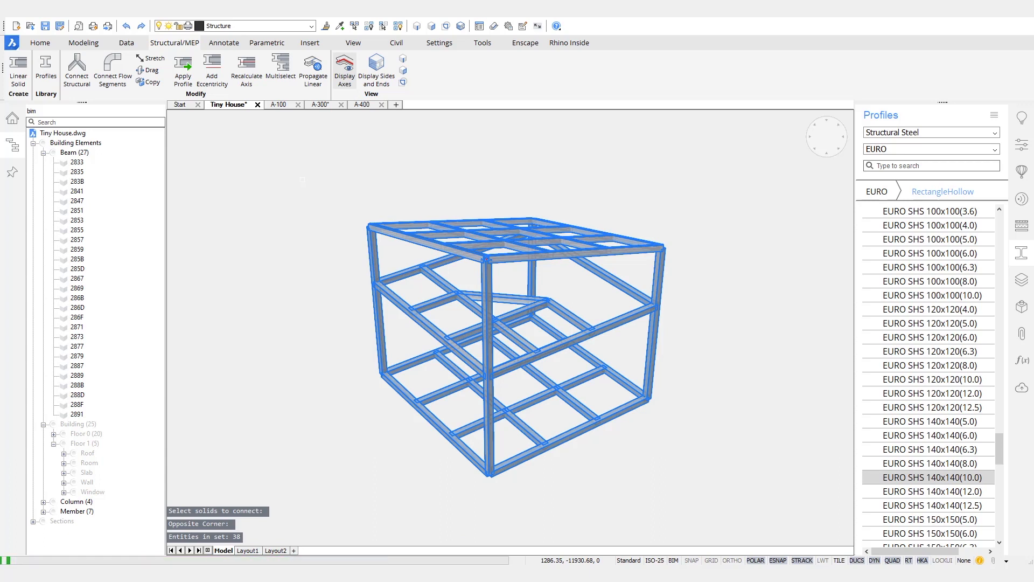
shift+middle_drag(294, 225, 300, 334)
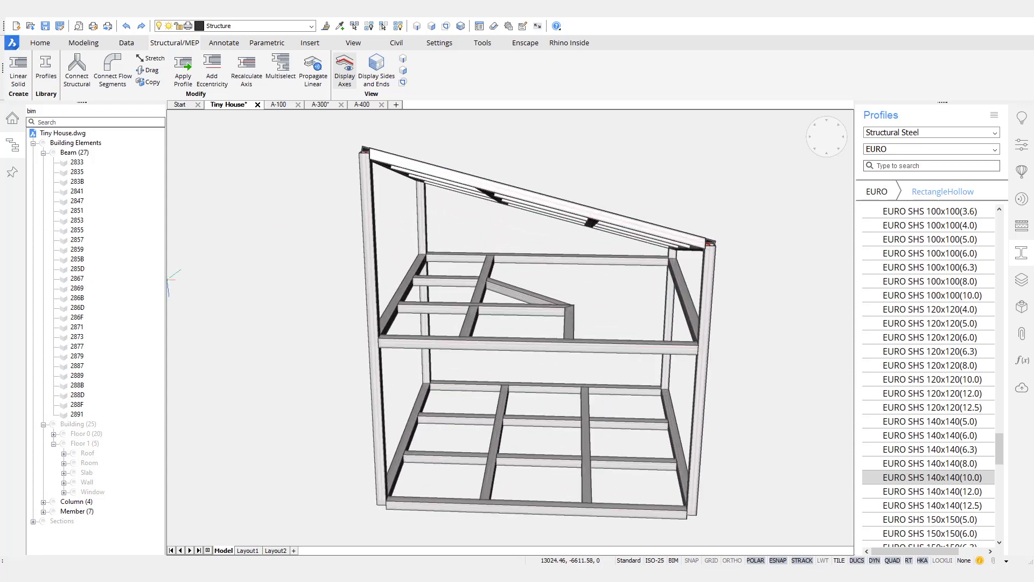
Step: Hide the four corner columns from a frontal elevation view
shift+middle_drag(281, 438, 681, 330)
click(683, 333)
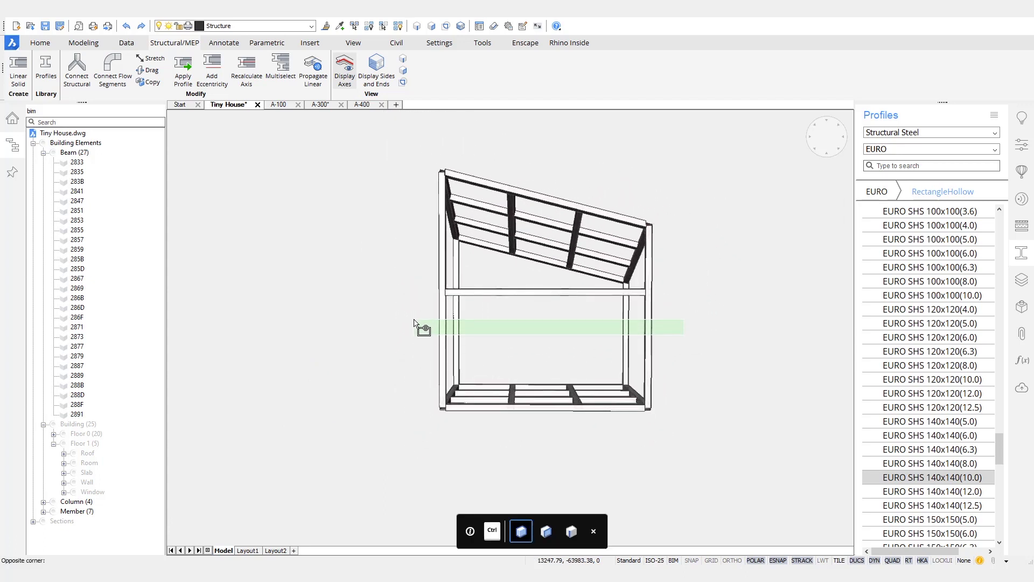
click(414, 322)
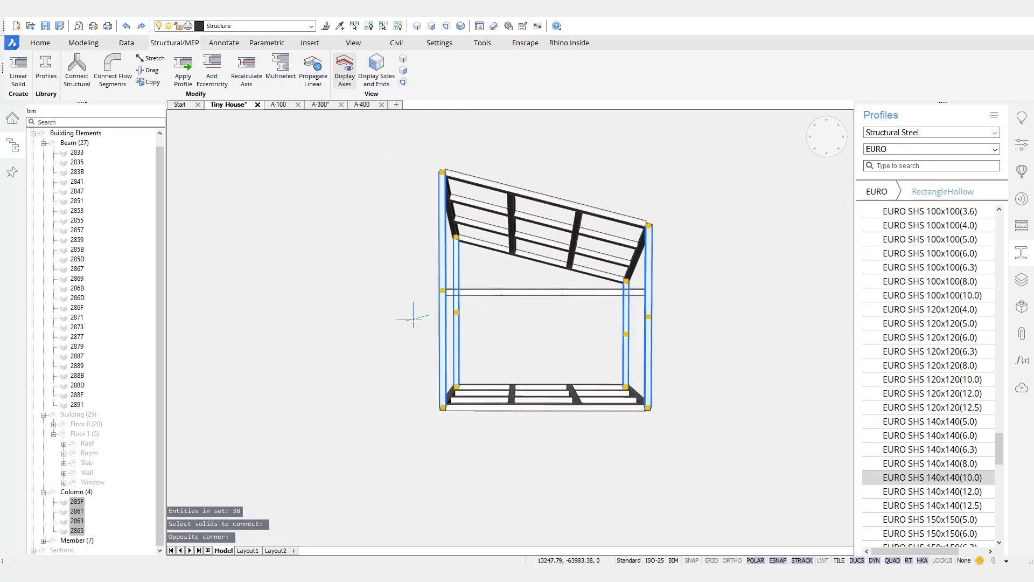
mouse_move(428, 344)
mouse_move(507, 367)
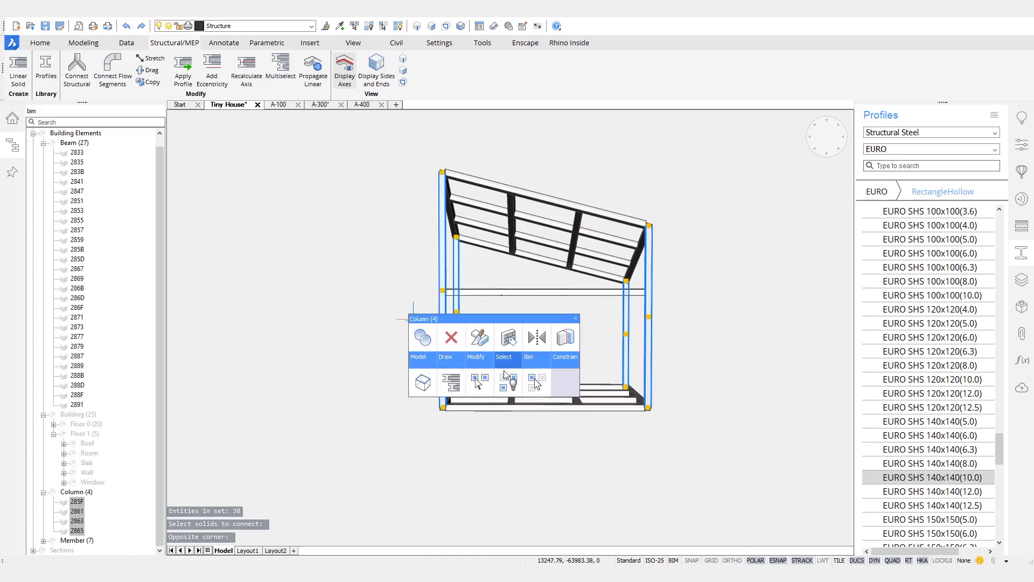
key(Delete)
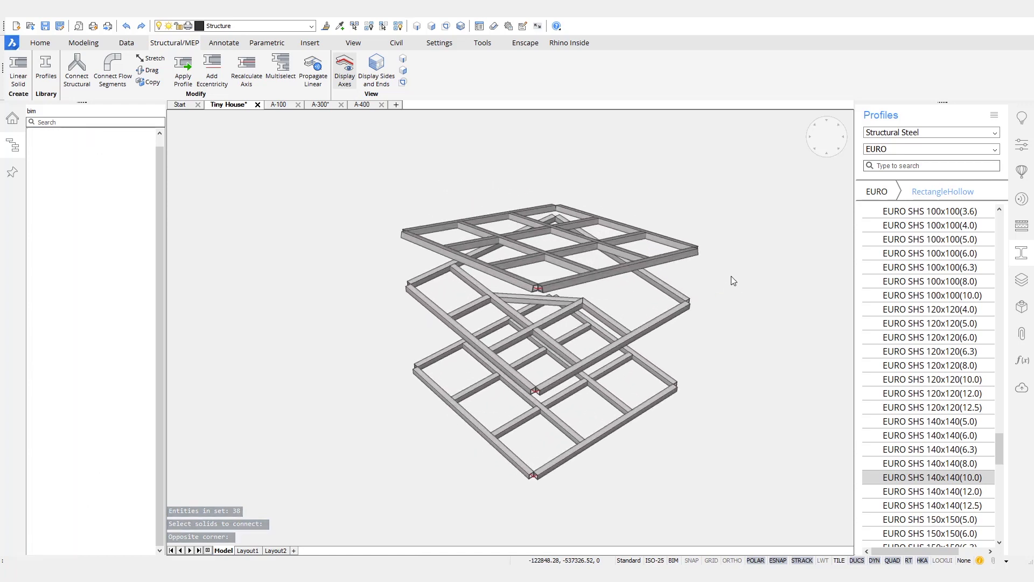
Step: Classify the twelve sloped top-frame tubes as Beam with BIM Classify
mouse_move(732, 277)
shift+middle_down()
mouse_move(653, 310)
mouse_move(625, 309)
mouse_move(706, 271)
mouse_move(689, 267)
mouse_move(701, 257)
mouse_move(720, 262)
shift+middle_up()
drag(720, 262, 369, 199)
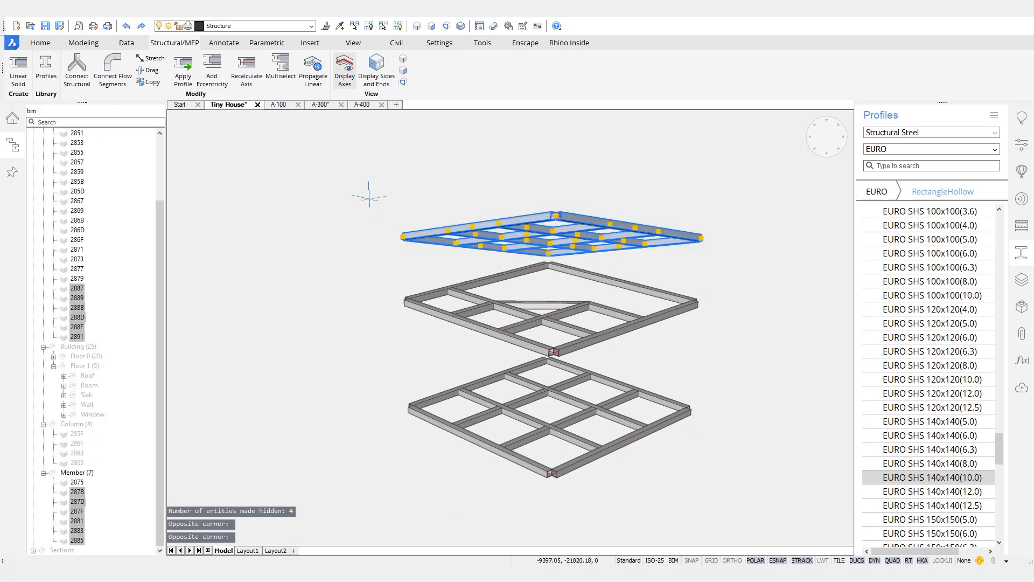
mouse_move(372, 204)
mouse_move(500, 248)
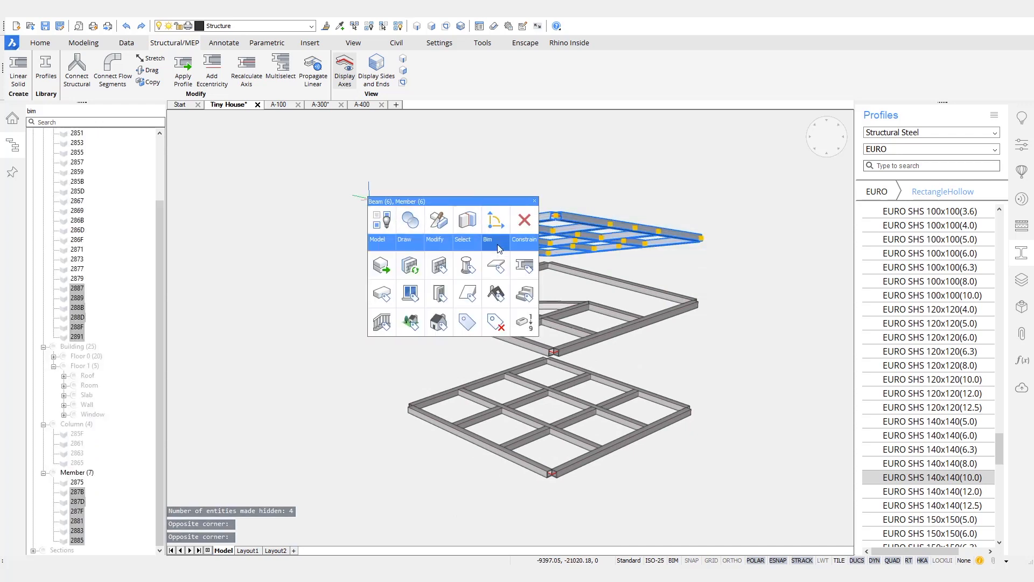
click(522, 268)
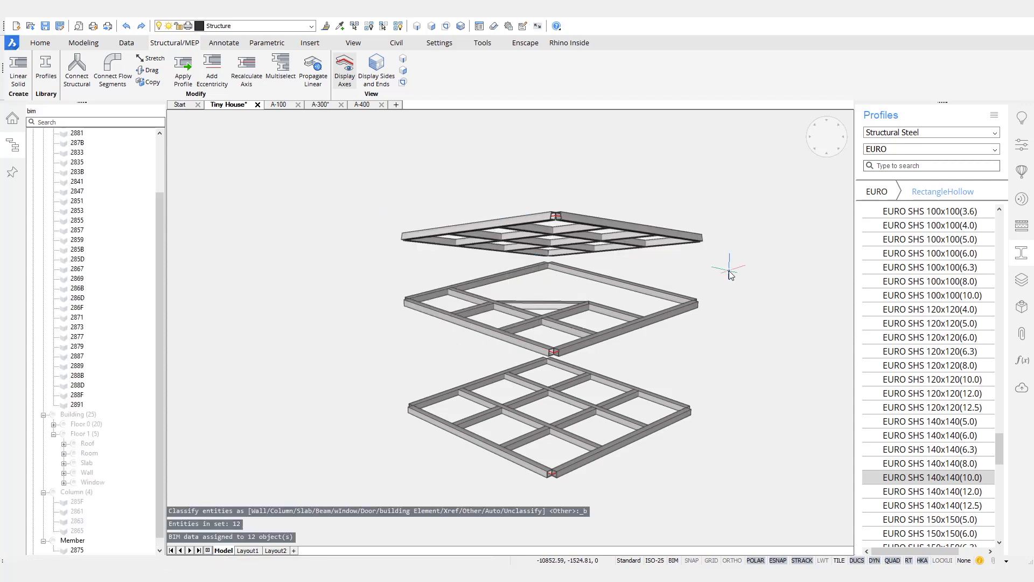
shift+middle_drag(730, 271, 655, 366)
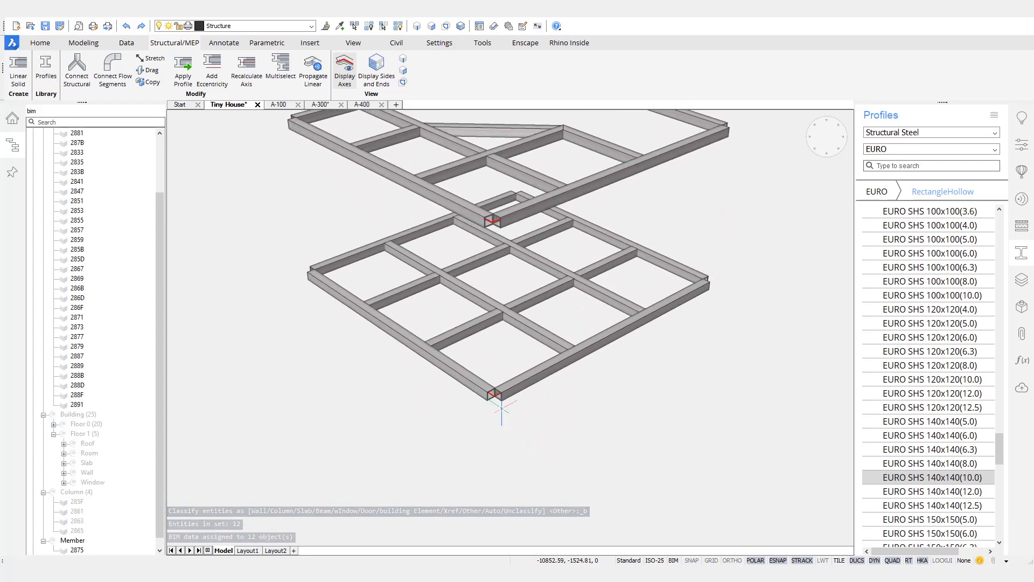
Step: Join the two beams at the bottom frame's front corner with a mitred L-connection
scroll(493, 391, up, 5)
scroll(493, 391, up, 3)
shift+middle_drag(493, 391, 525, 216)
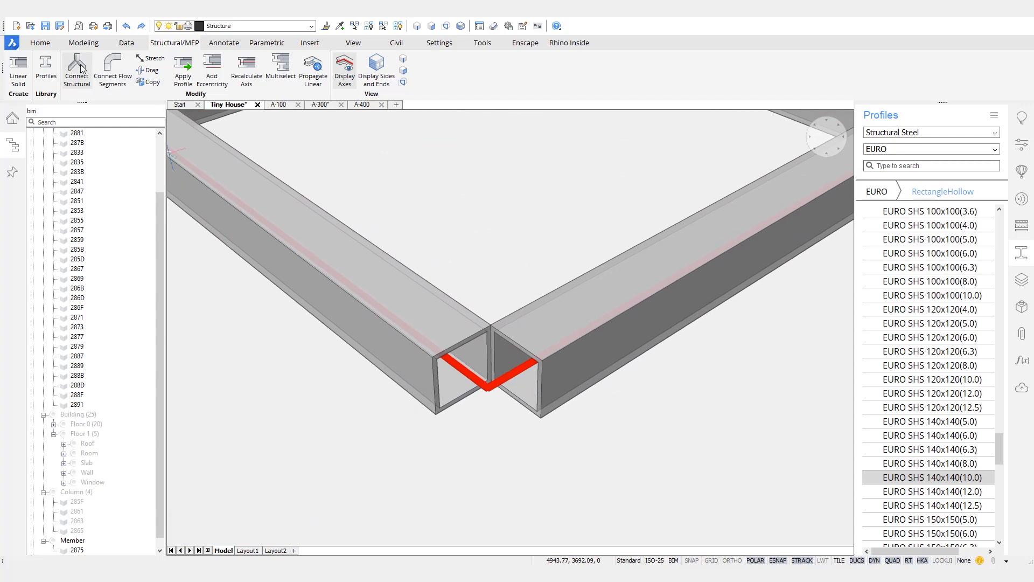
click(441, 324)
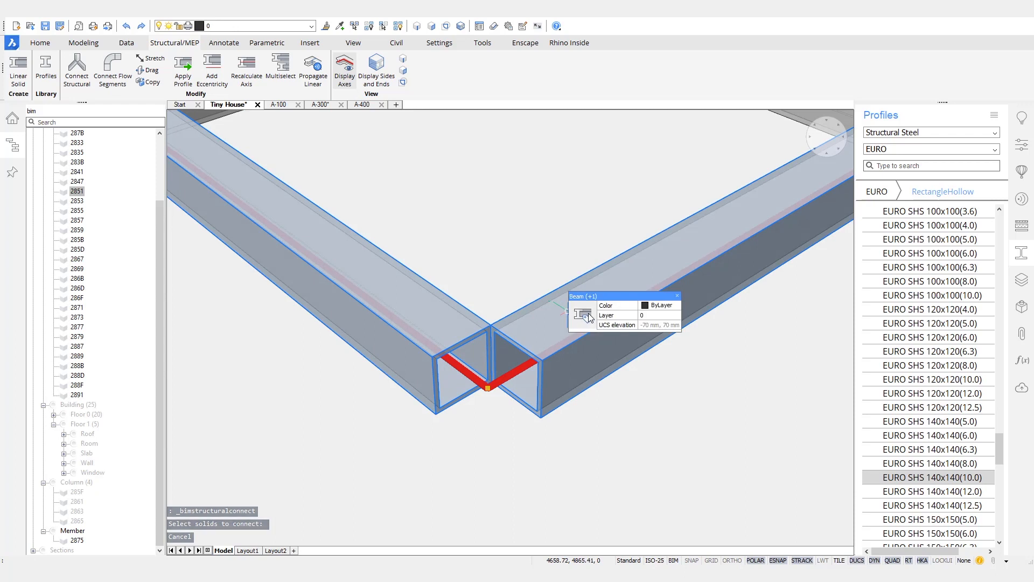
click(566, 311)
mouse_move(590, 318)
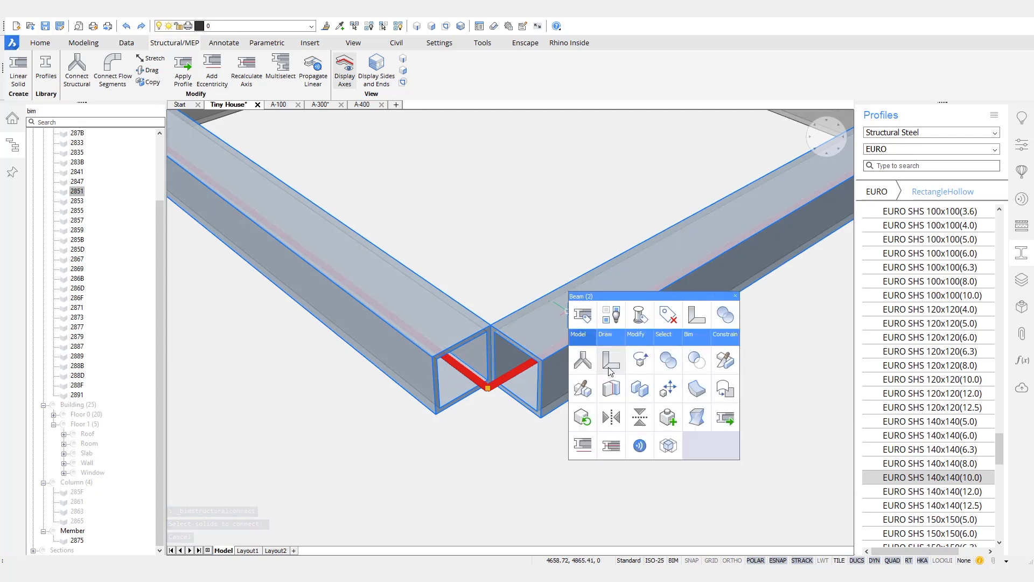
click(611, 368)
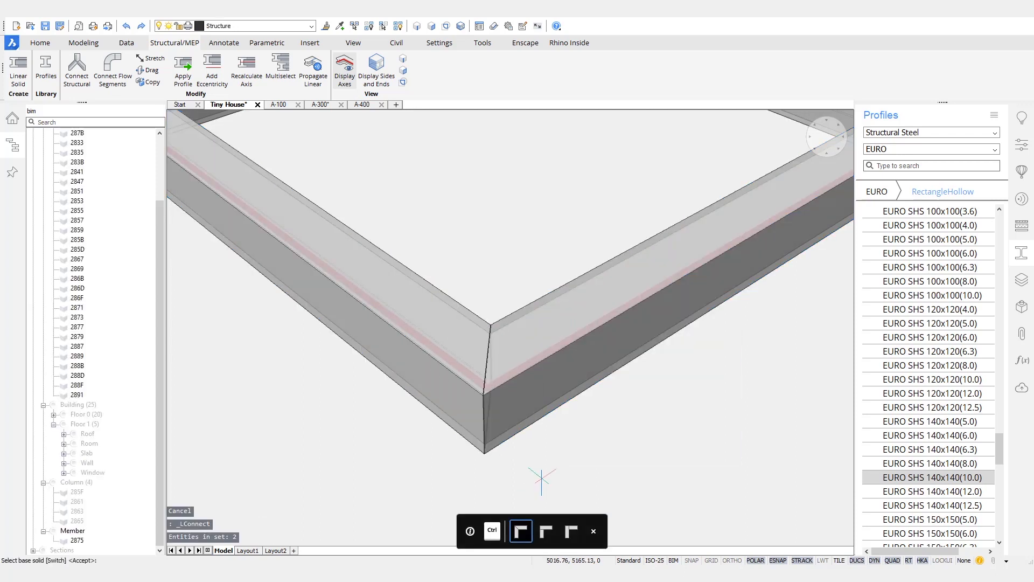
Step: Cancel the pending L-connection at the left corner and orbit to face the opposite corner
scroll(546, 434, down, 2)
shift+middle_drag(492, 432, 426, 401)
click(407, 372)
click(375, 356)
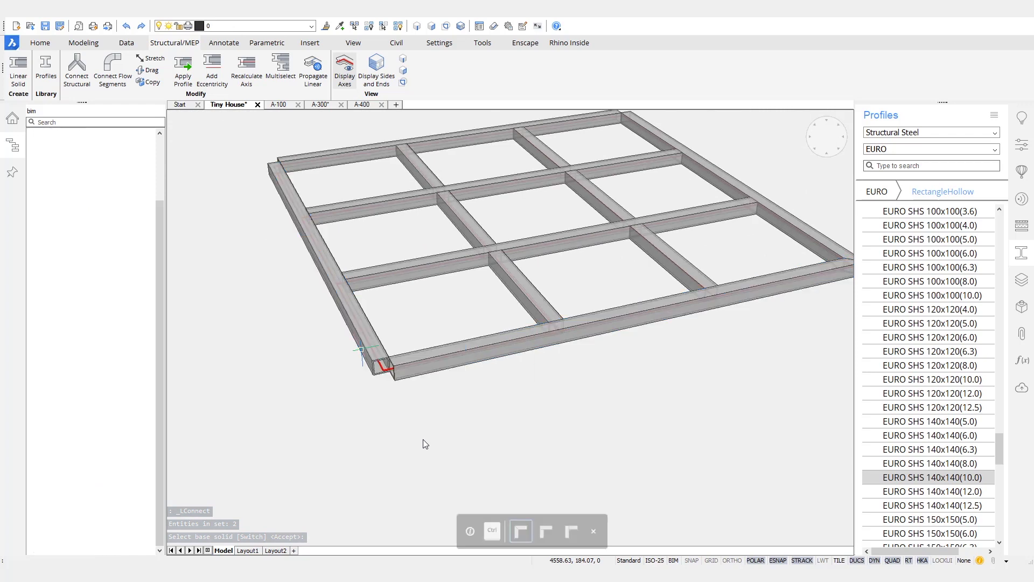
key(Escape)
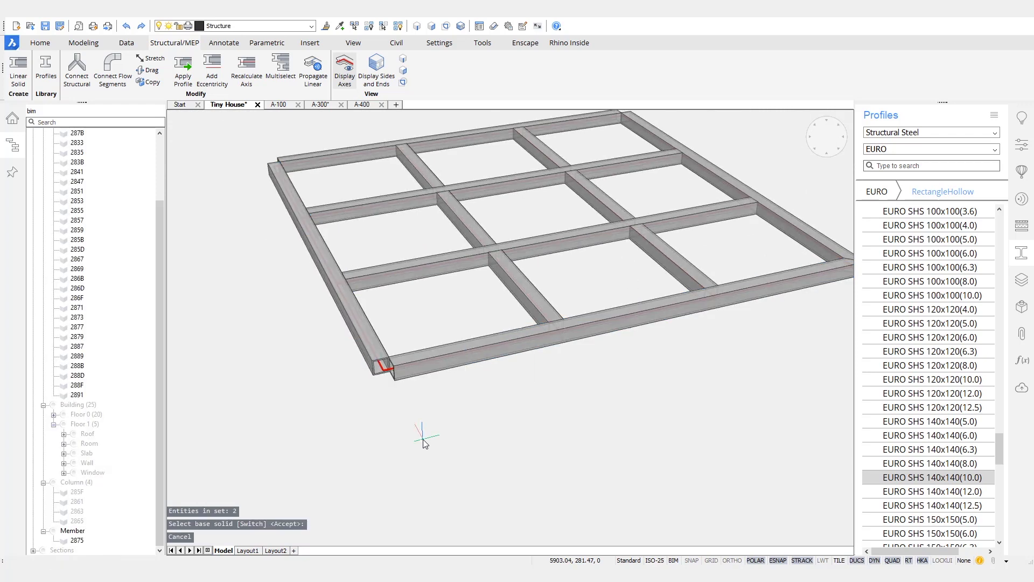
shift+middle_drag(423, 440, 521, 421)
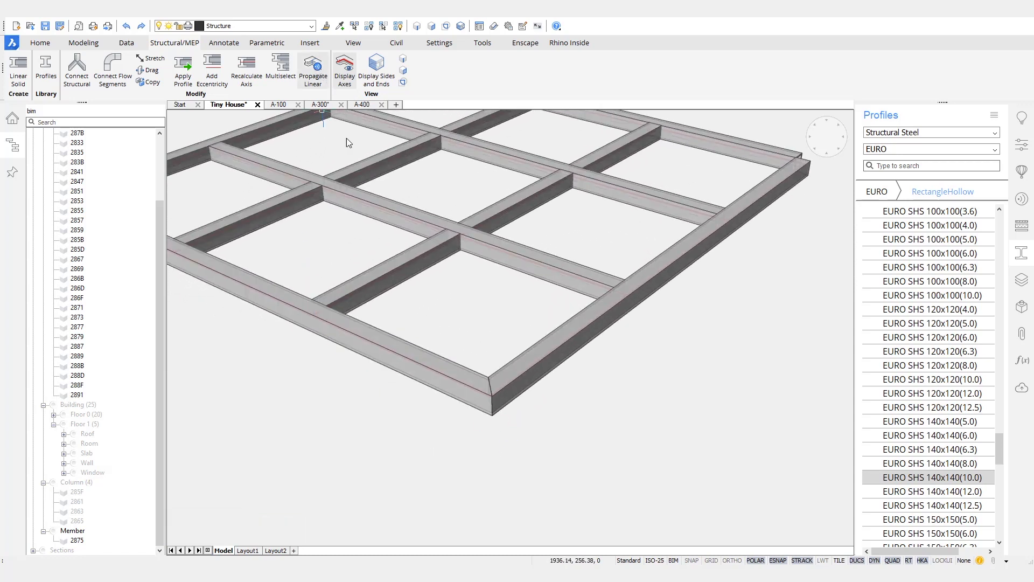
Step: Propagate the mitred corner detail from its two beams to all suggested corners across the frames
click(449, 366)
click(513, 373)
key(Return)
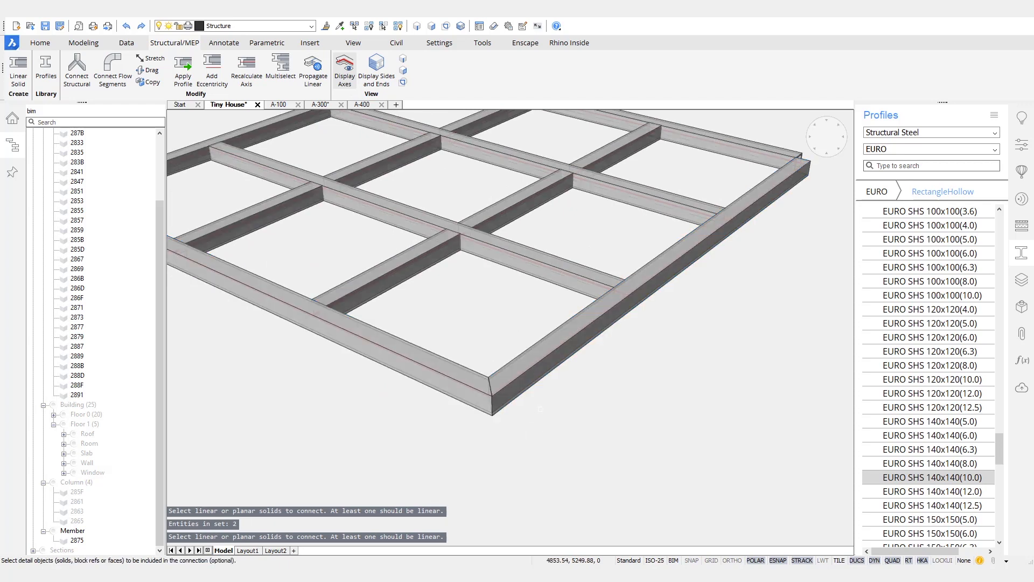
key(Return)
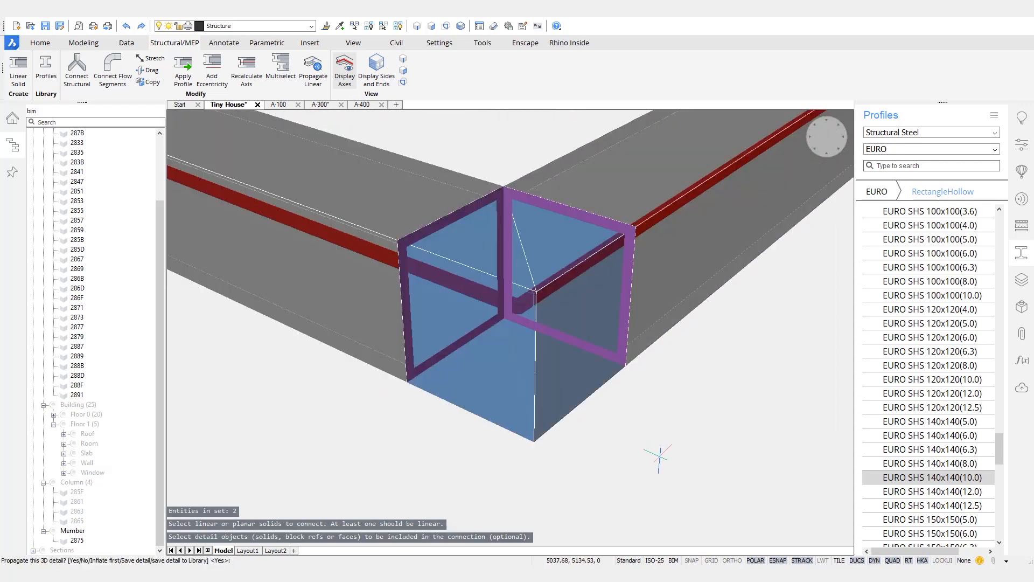
key(Return)
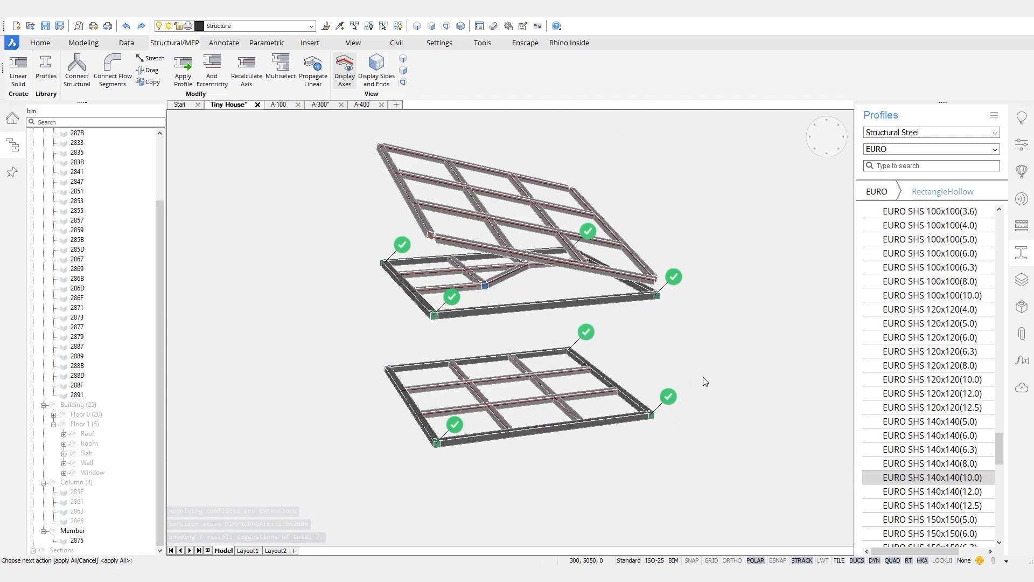
middle_drag(428, 210, 416, 394)
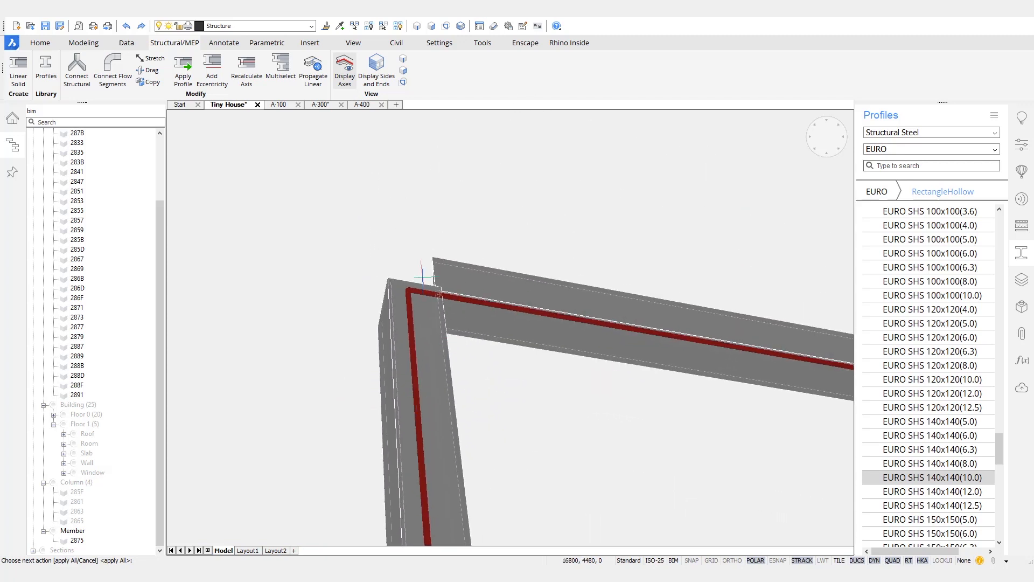
scroll(424, 278, down, 5)
shift+middle_drag(456, 332, 730, 281)
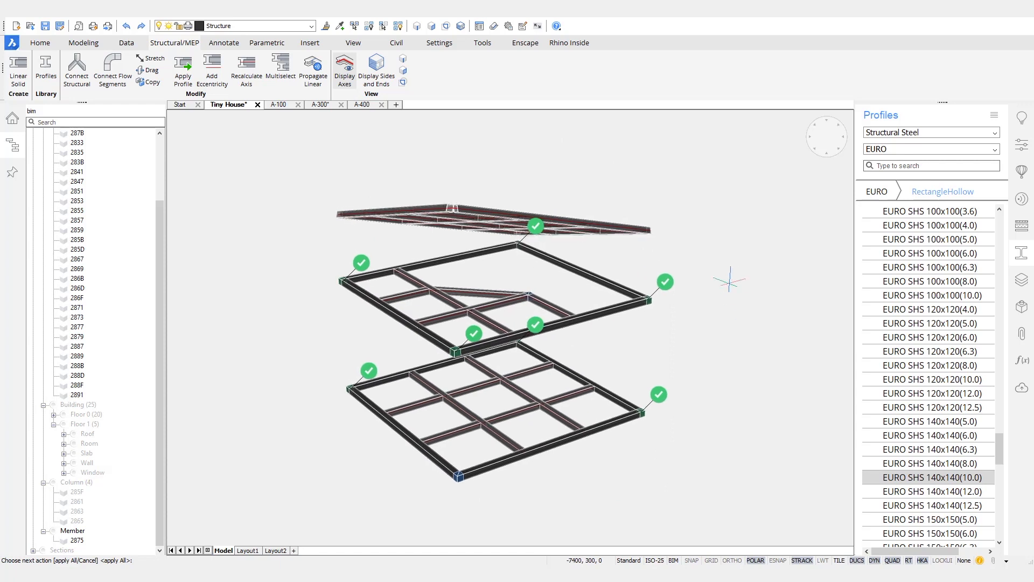
key(ctrl+z)
key(ctrl+z)
key(ctrl+z)
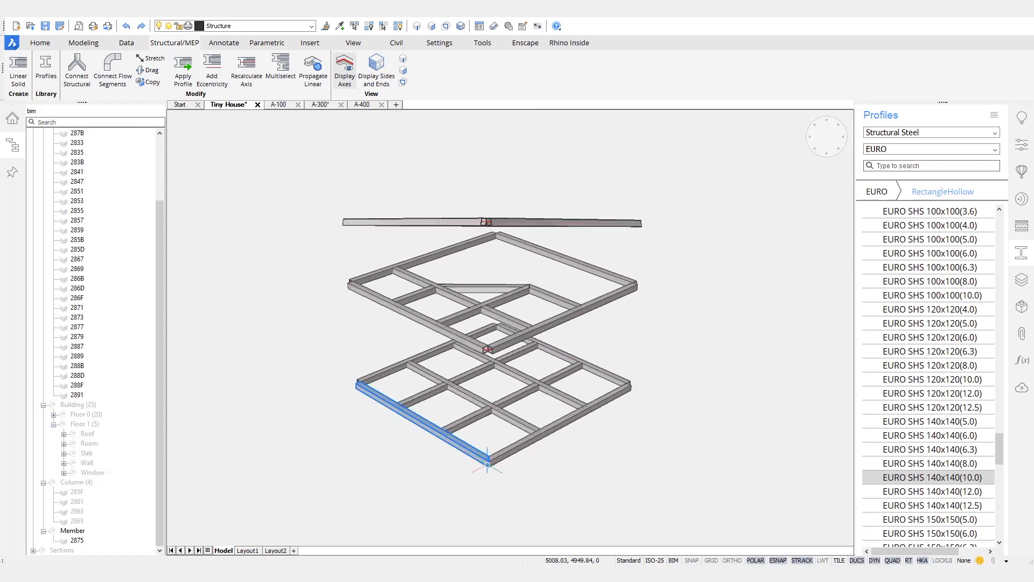
Step: Run Propagate Linear on the right and left beams of the mitred corner
scroll(380, 427, up, 5)
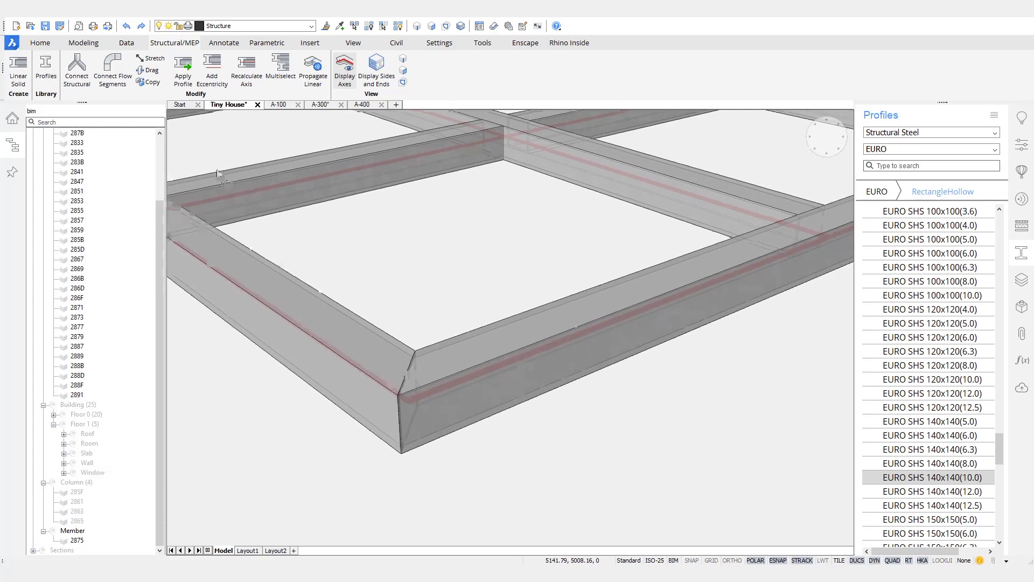
click(307, 70)
click(620, 331)
click(488, 359)
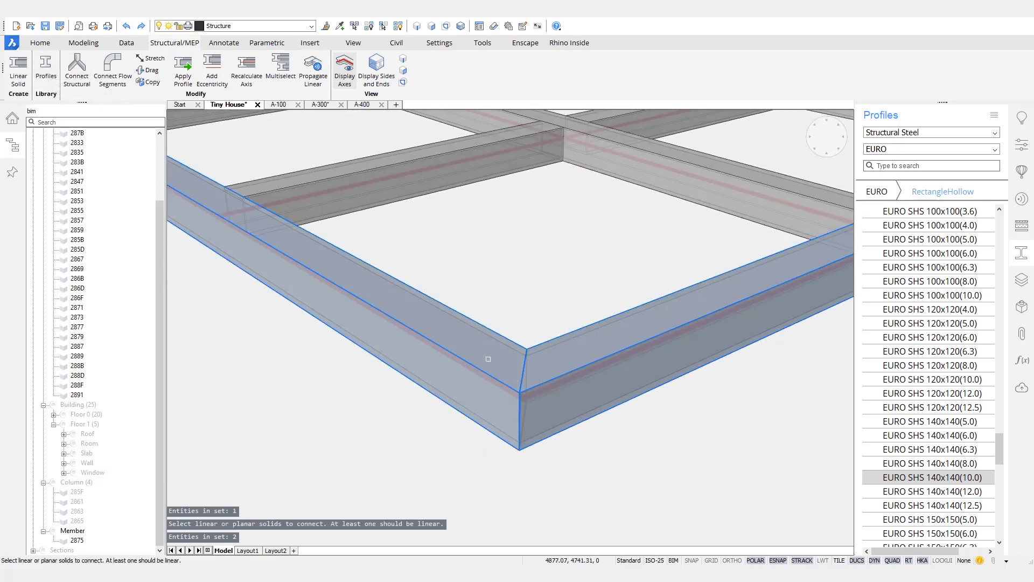
key(Return)
key(Return)
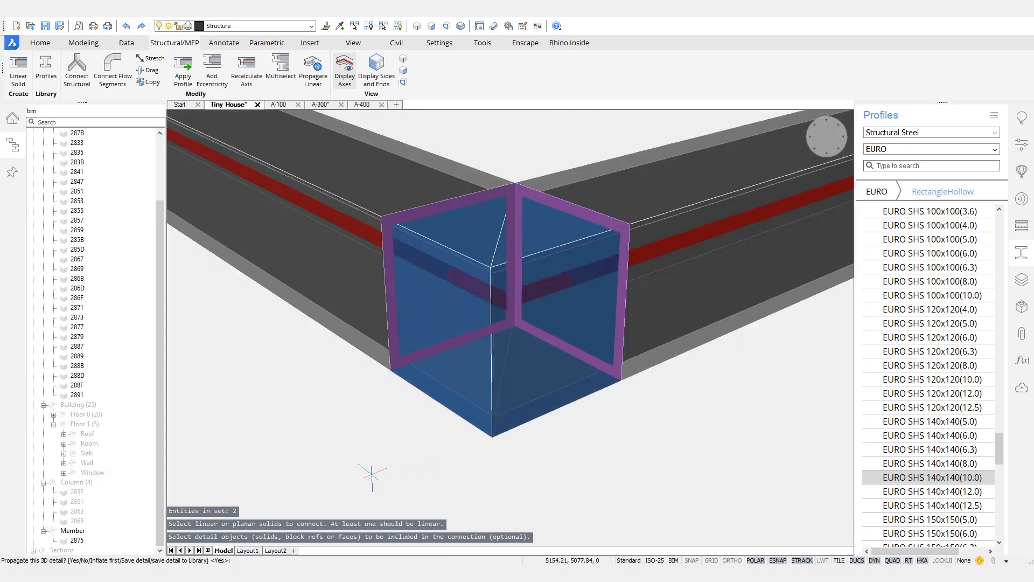
Step: Inflate the detail box by 50 and choose to save the detail to the library
text(i)
key(Return)
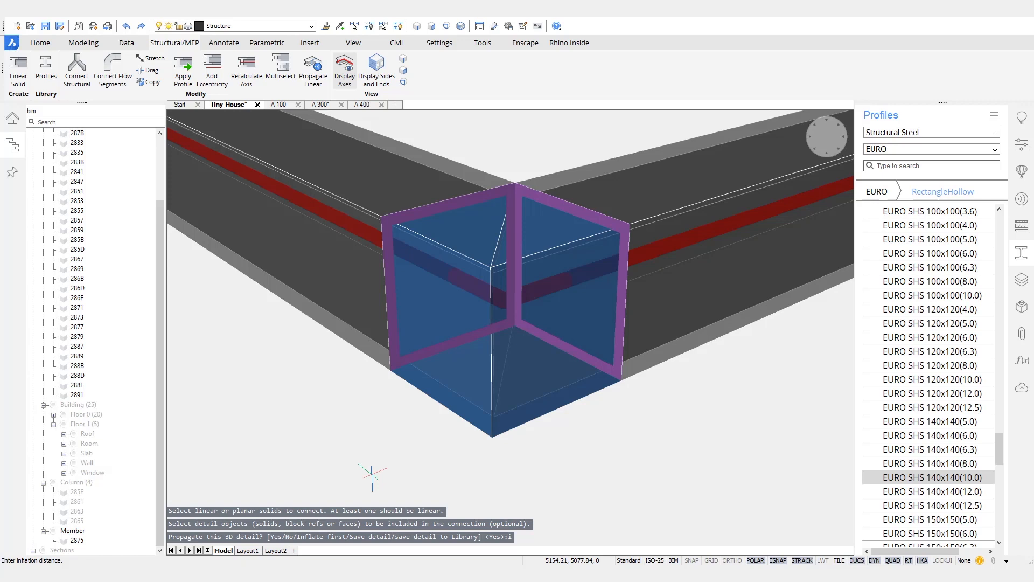
text(50)
key(Return)
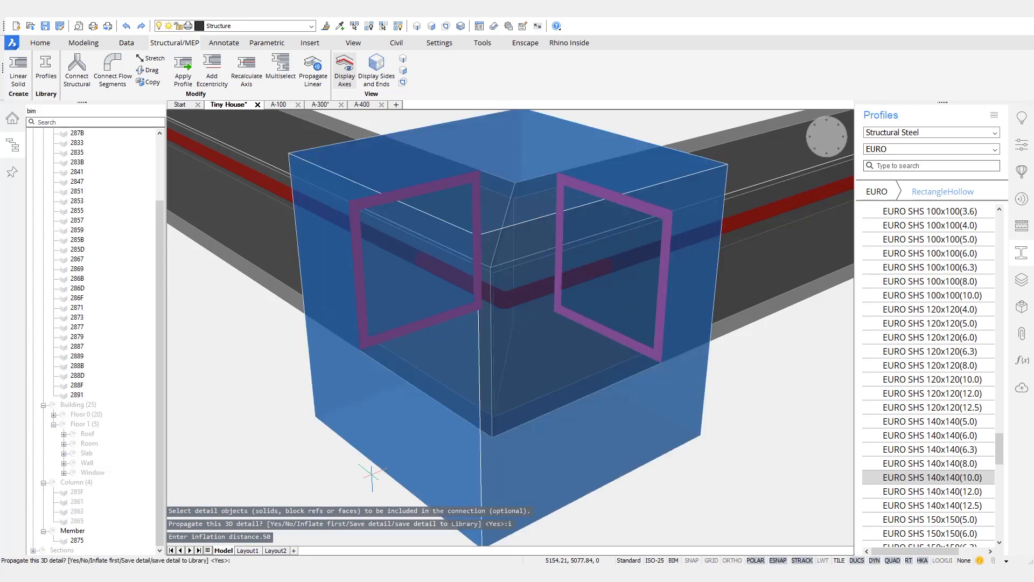
scroll(456, 312, down, 2)
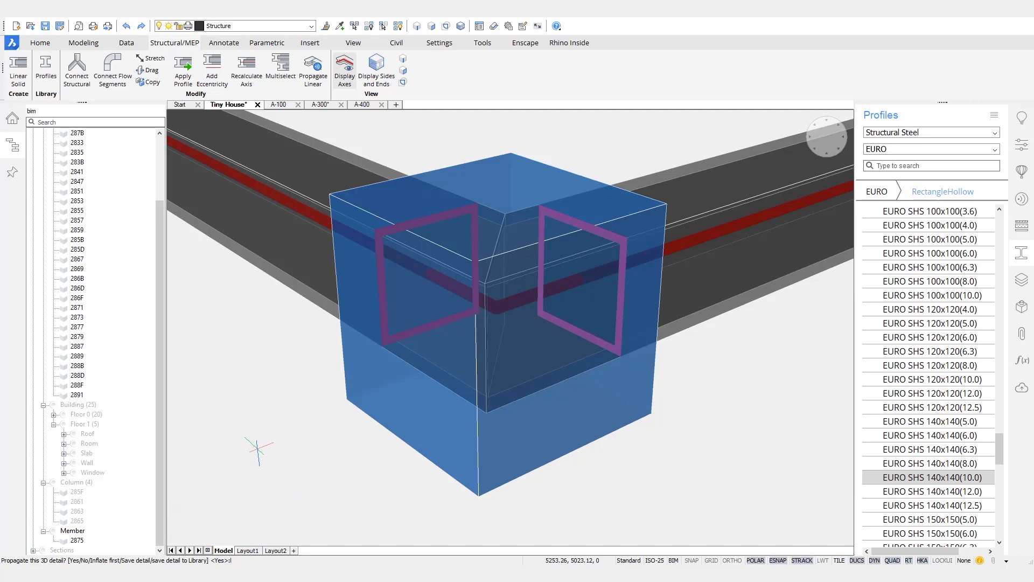
text(l)
key(Return)
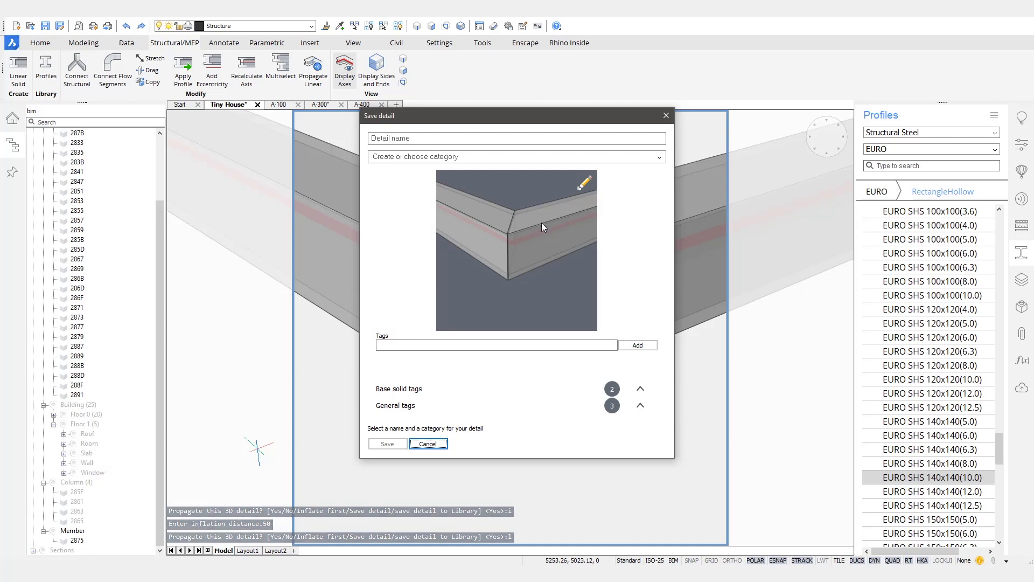
Step: Name the detail Mitred_Connection and reframe its thumbnail on the mitred corner from above
click(437, 139)
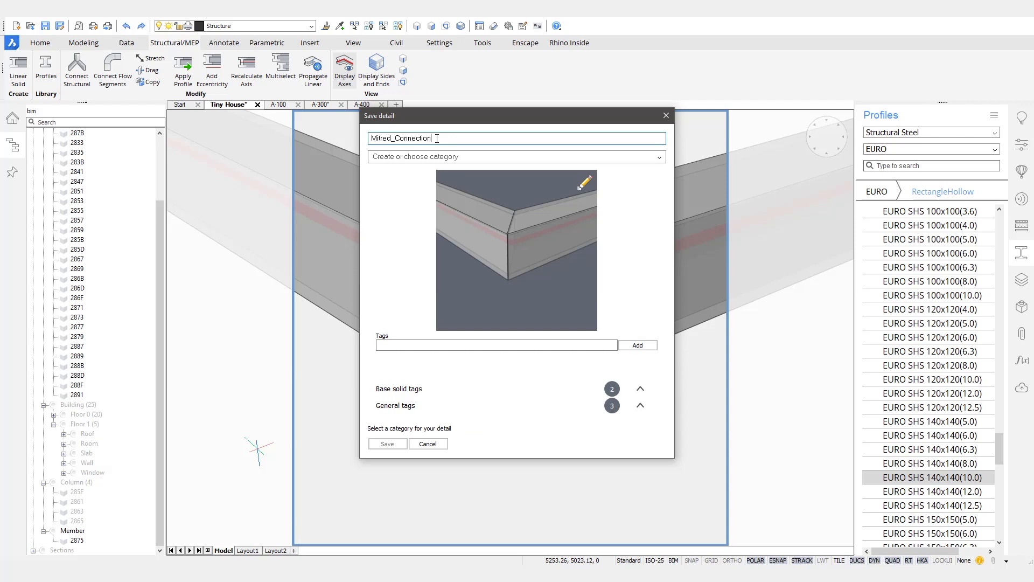
click(559, 219)
middle_drag(515, 256, 613, 319)
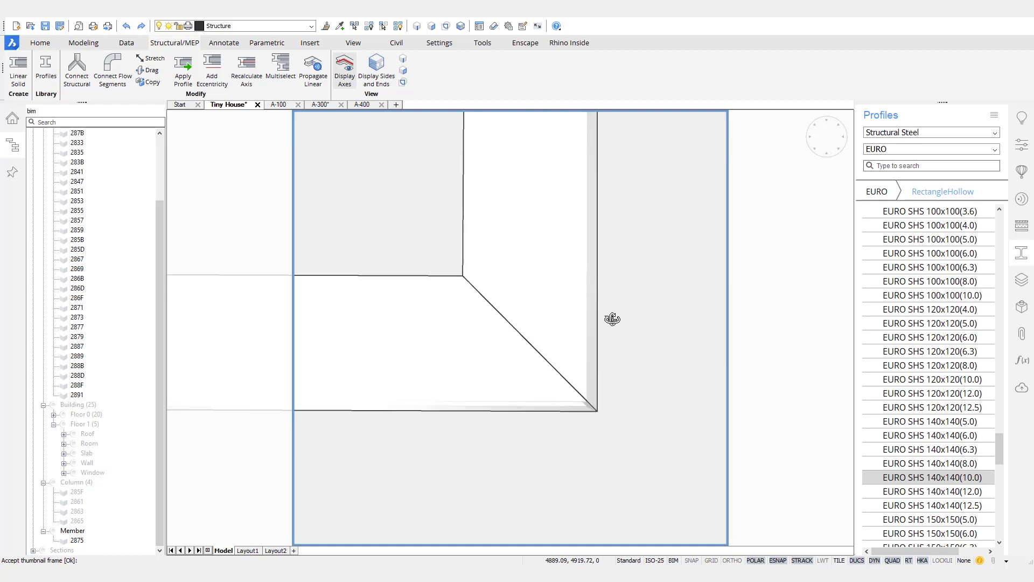
key(Return)
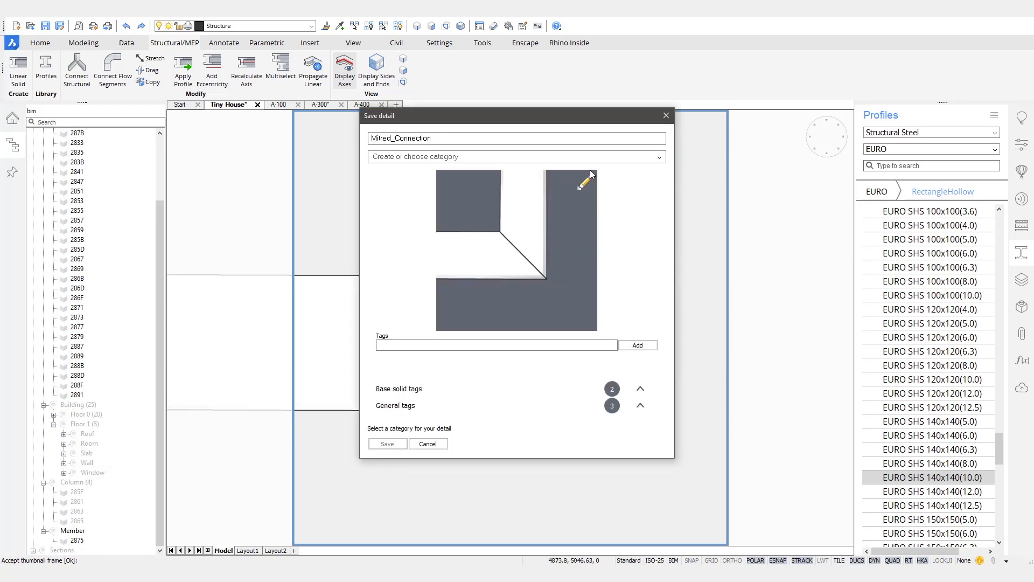
Step: File the detail under the Tiny House category and add the welded tag
click(659, 159)
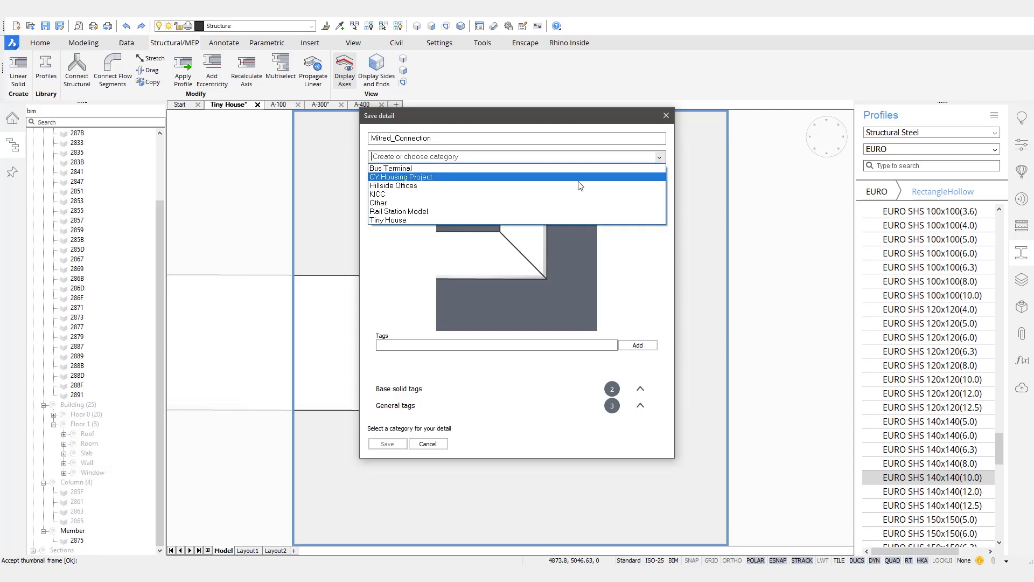
click(410, 222)
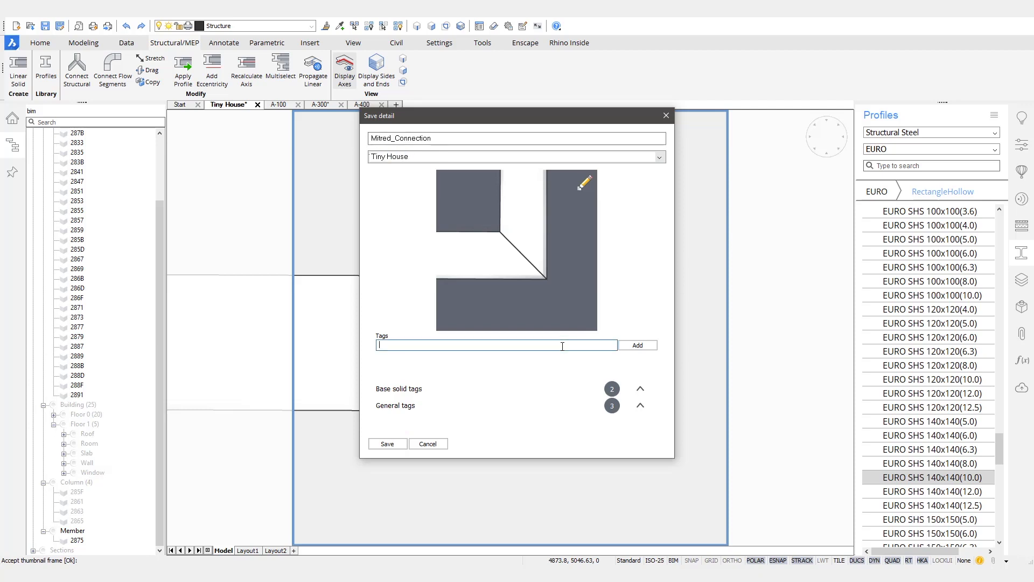
text(we)
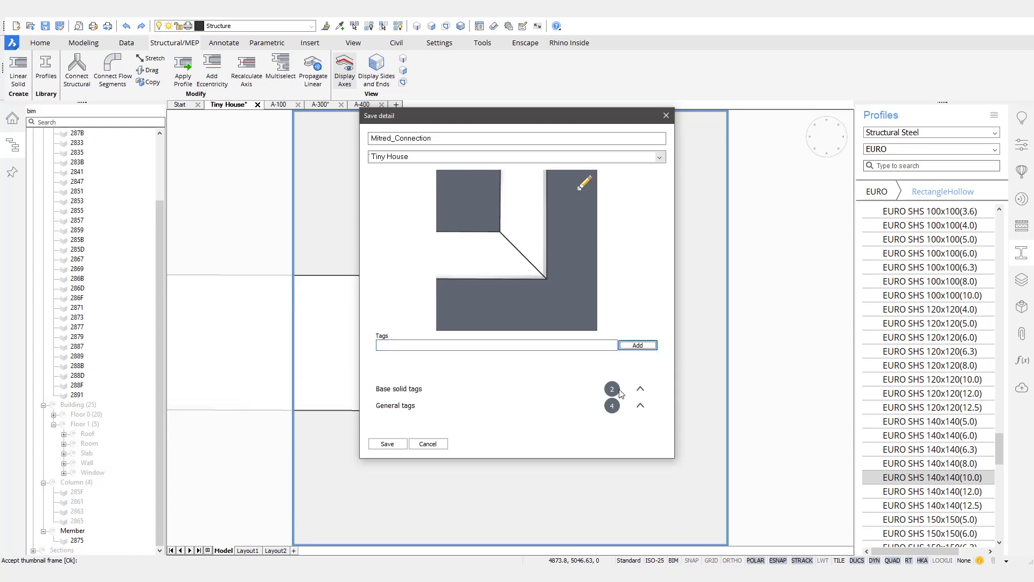
click(640, 405)
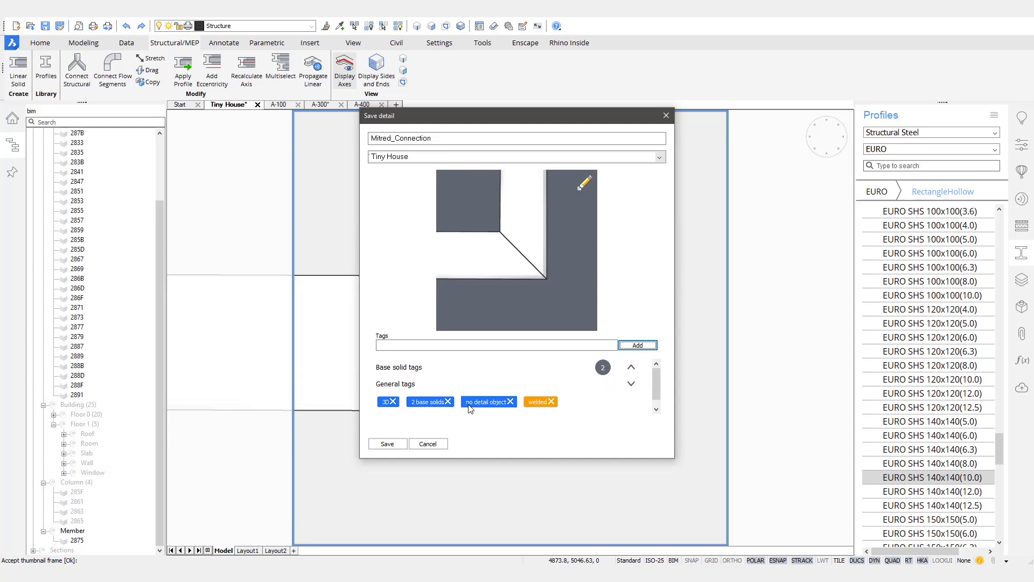
click(631, 369)
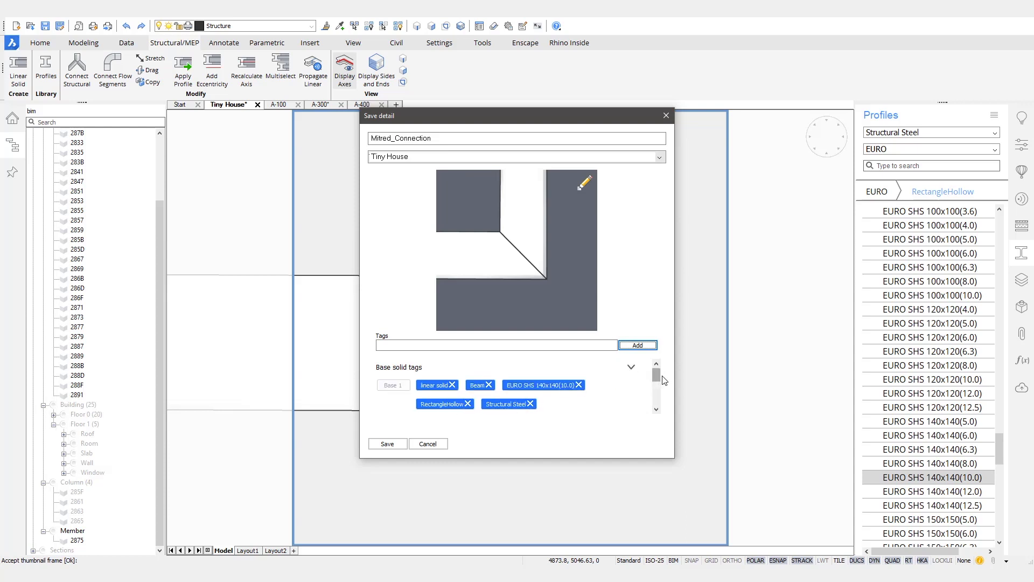
drag(654, 376, 657, 407)
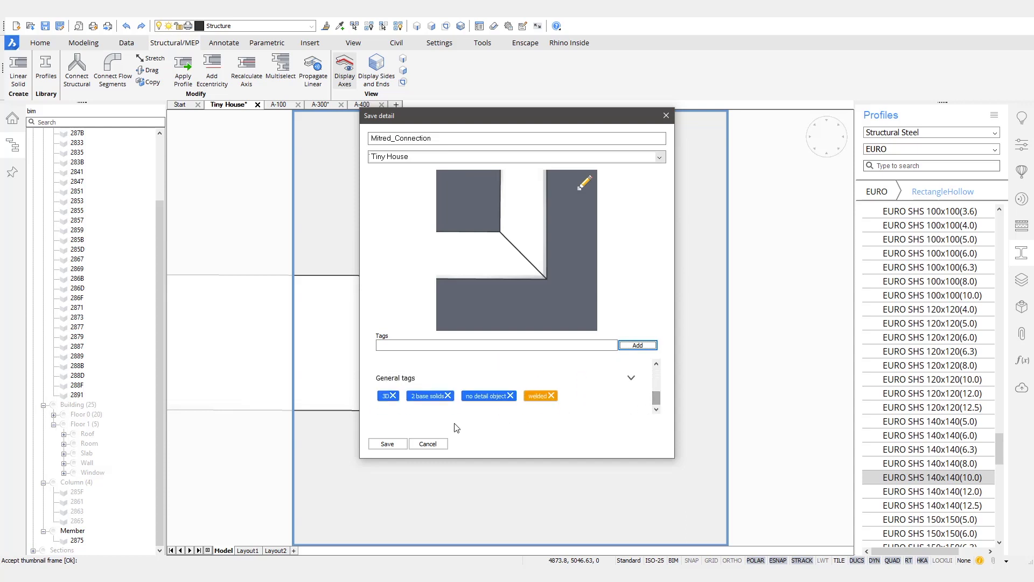
Step: Save the detail to the library and end the command without further propagation
click(387, 444)
key(Return)
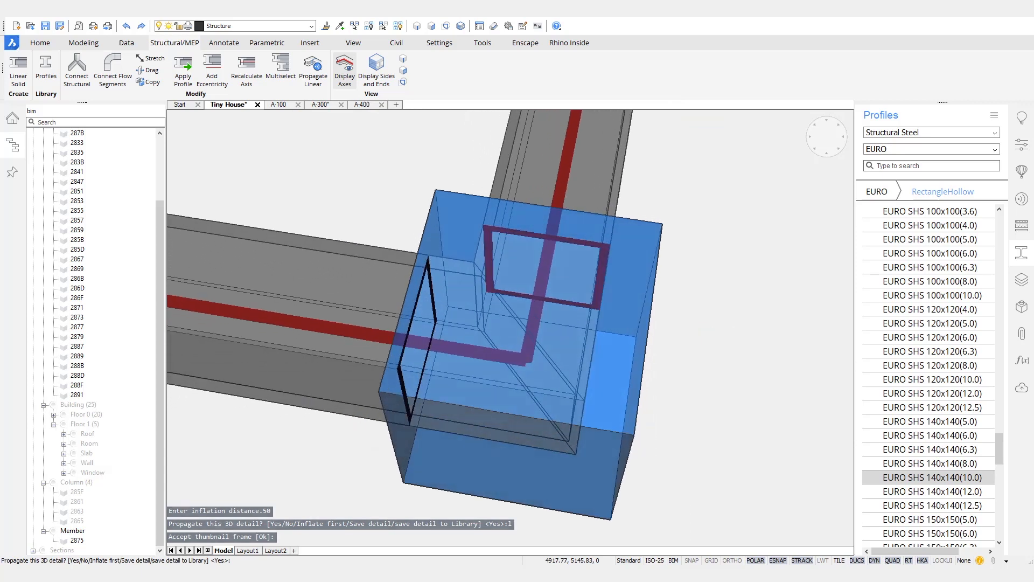
key(Return)
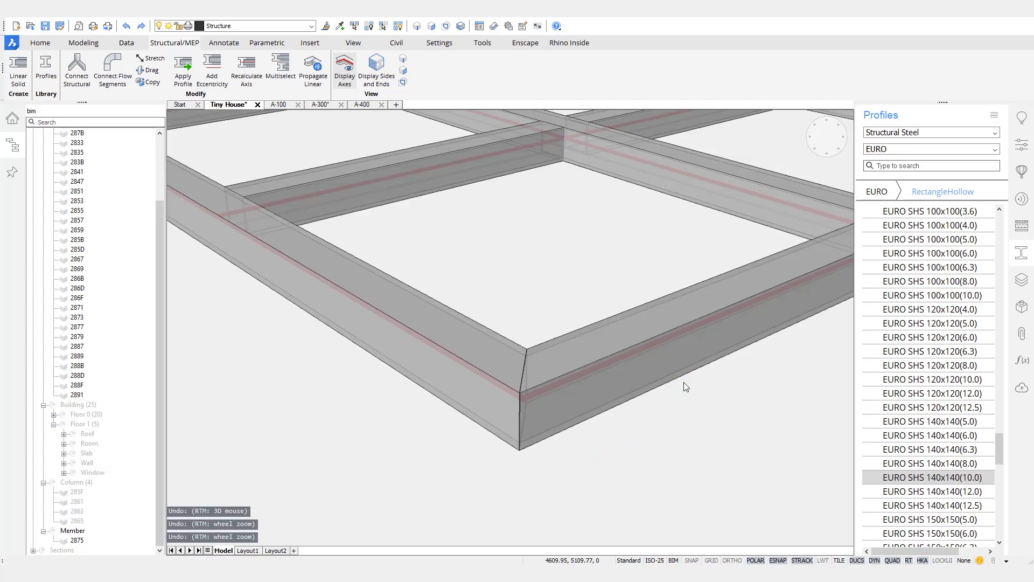
Step: Zoom out to all frames and open the Tiny House folder of the Details library
scroll(577, 358, down, 6)
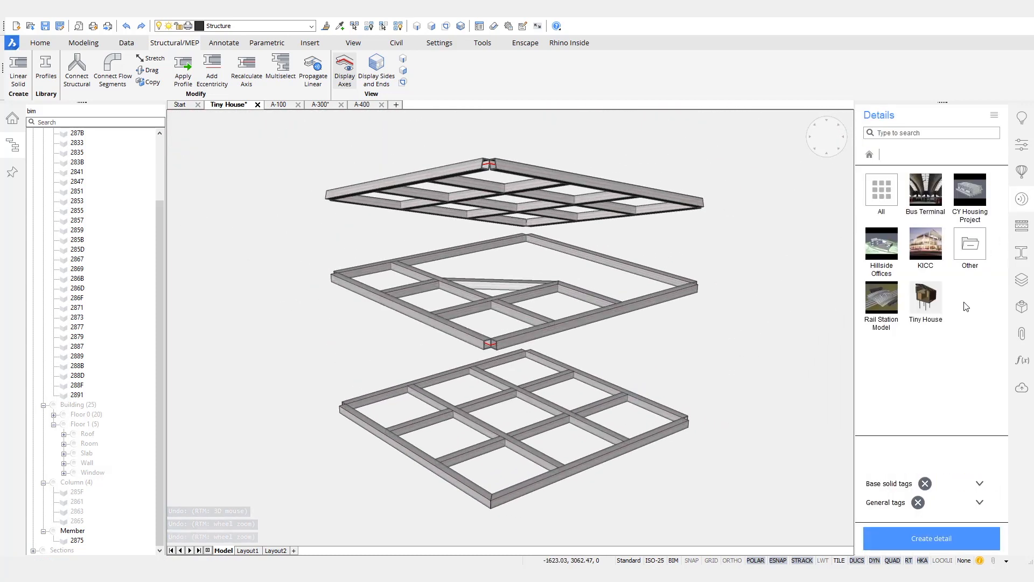
click(922, 303)
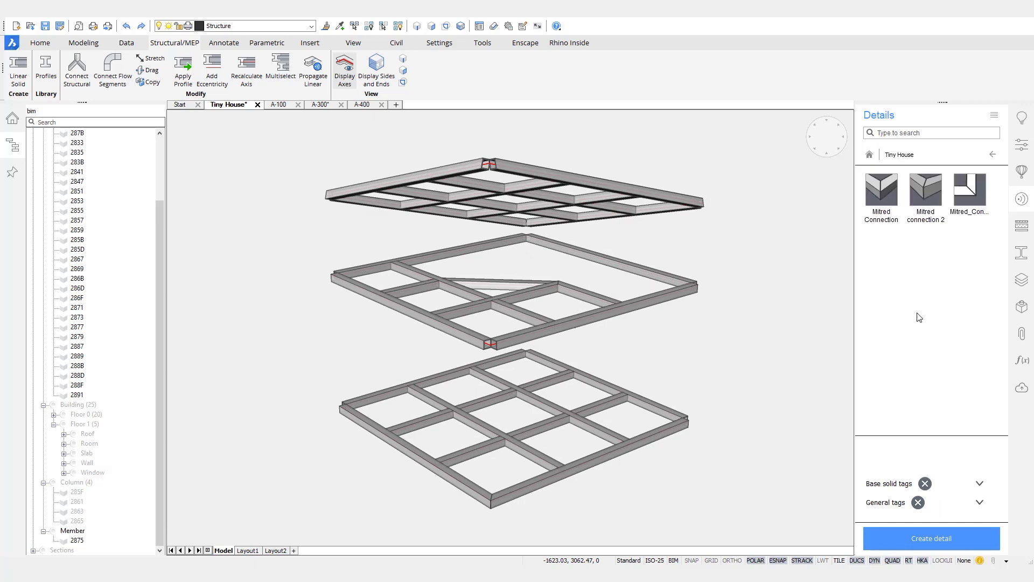
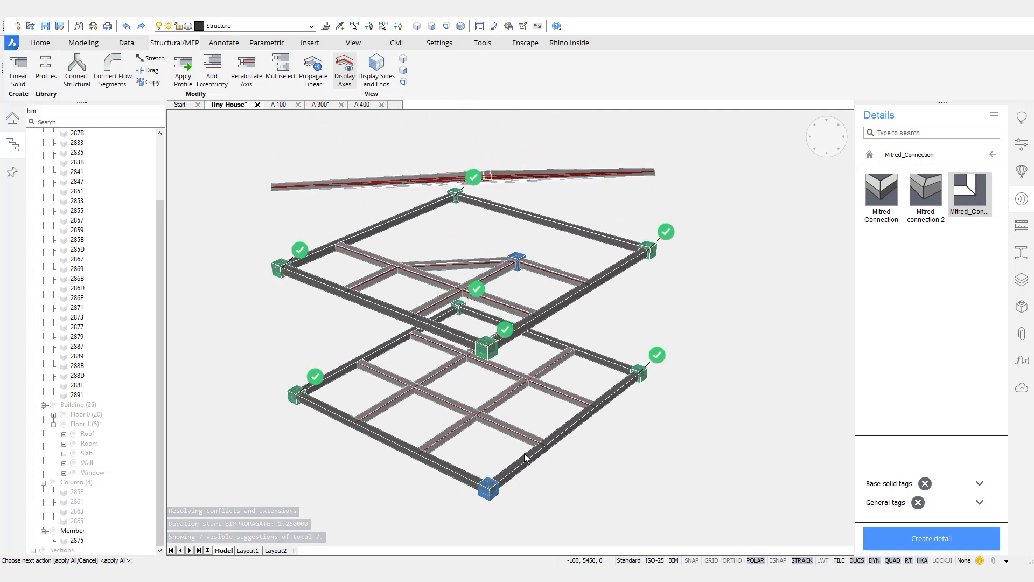
Step: Inspect the proposed mitred connection matches around the frame, then cancel them
scroll(308, 240, up, 6)
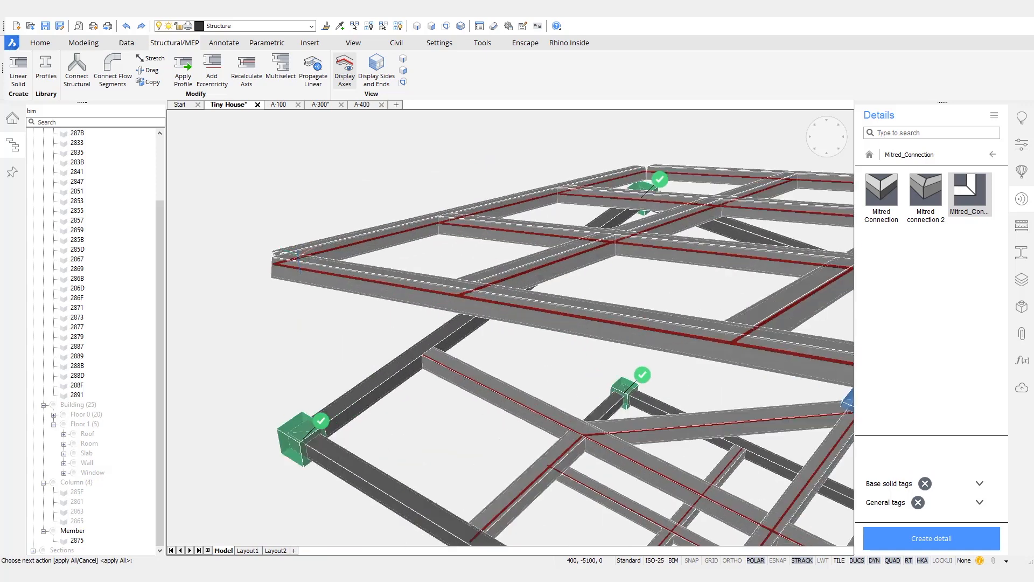
scroll(322, 228, down, 2)
mouse_move(798, 377)
middle_down()
mouse_move(590, 347)
mouse_move(561, 353)
middle_up()
scroll(567, 385, up, 2)
scroll(568, 386, down, 8)
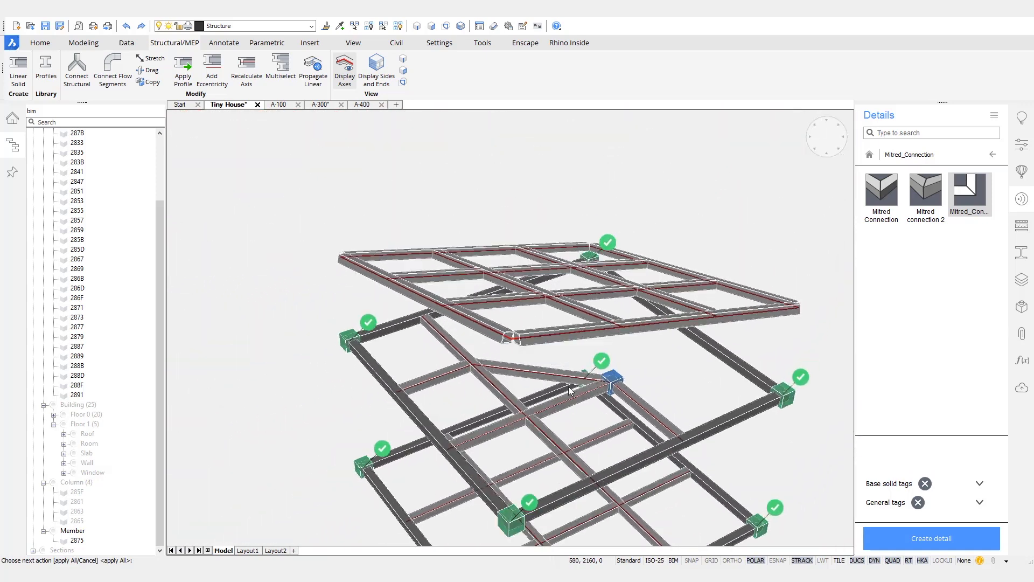
key(Escape)
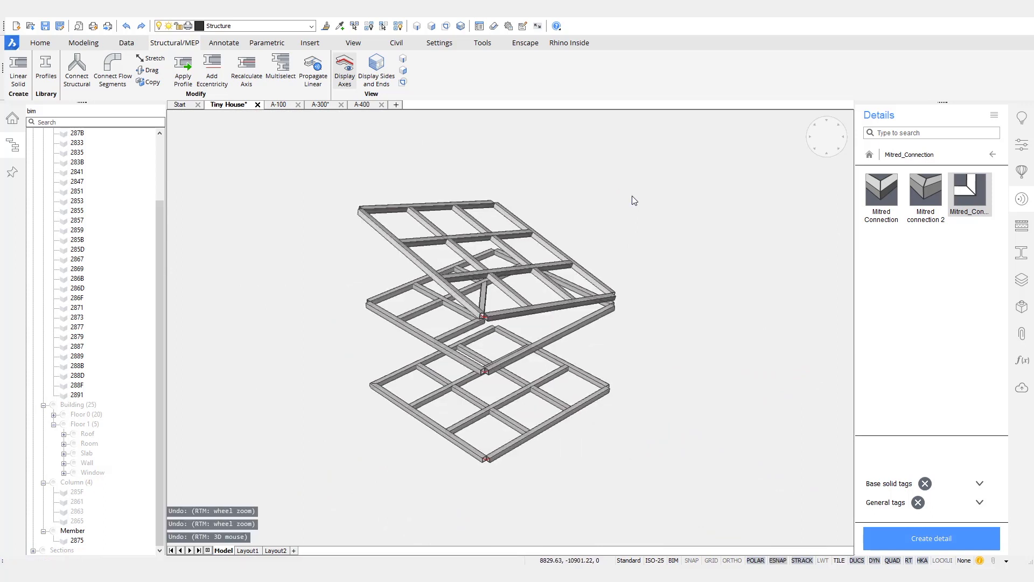
Step: View the frame from above and zoom in on the beam-column corner joint
click(826, 138)
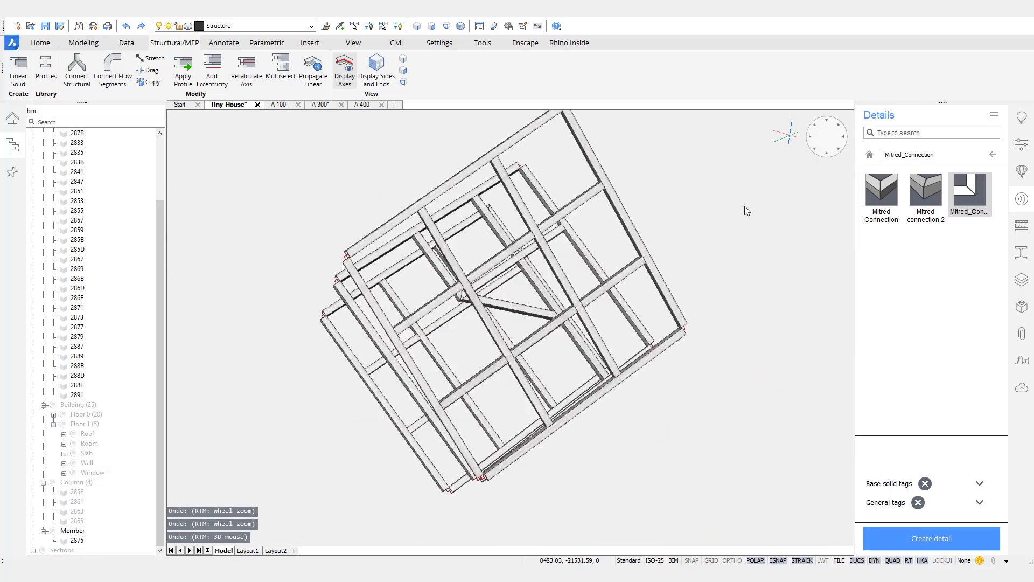
scroll(716, 122, up, 4)
scroll(716, 123, up, 3)
middle_drag(704, 150, 726, 234)
scroll(578, 318, down, 8)
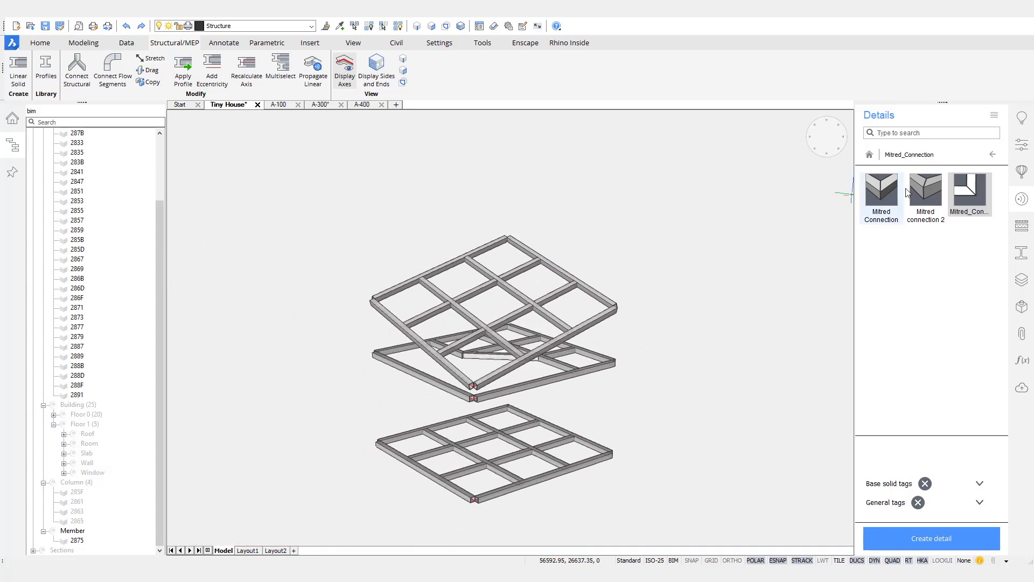
Step: Open the Mitred_Connection detail and switch its view from perspective to parallel
double_click(968, 192)
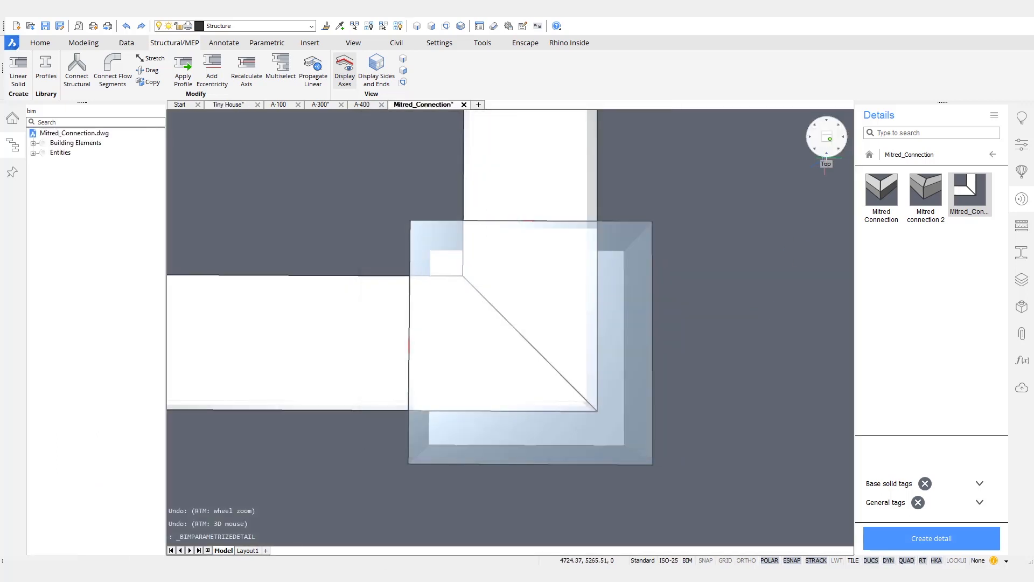
right_click(826, 155)
click(853, 235)
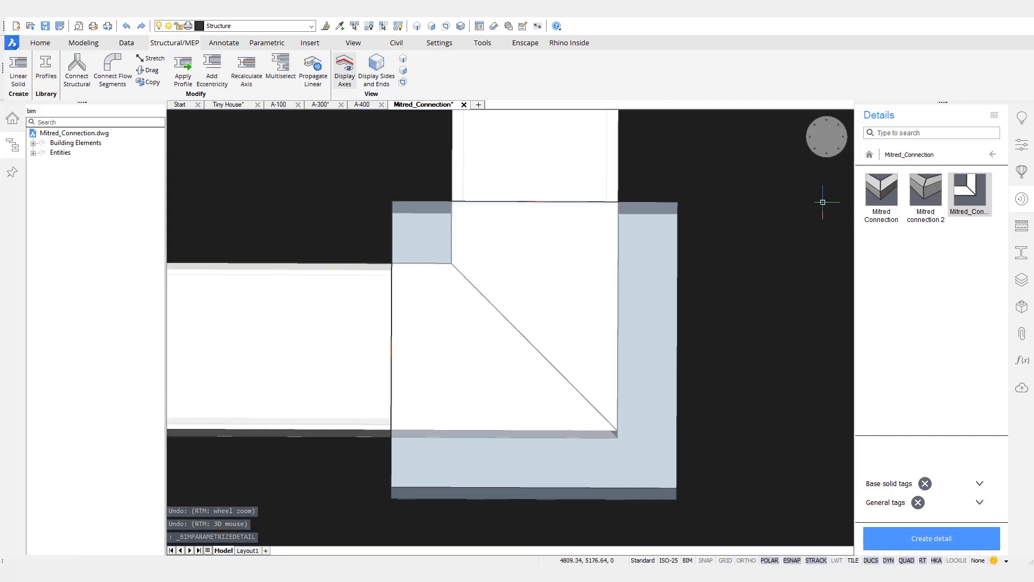
Step: Zoom in on the mitred corner and show its parameter tree in the Mechanical Browser
scroll(709, 133, up, 3)
middle_drag(710, 131, 517, 323)
scroll(568, 309, up, 8)
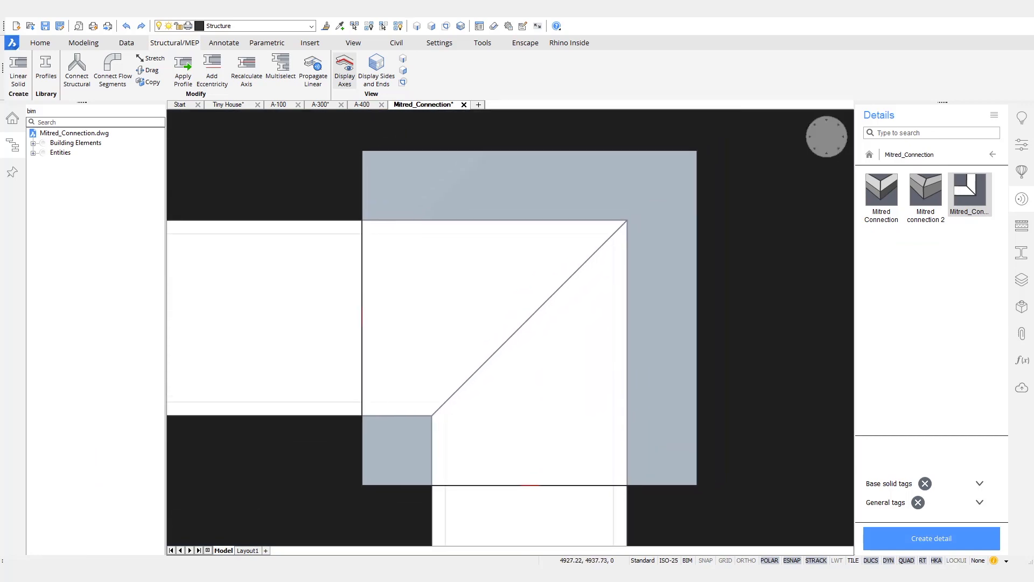
scroll(543, 300, down, 3)
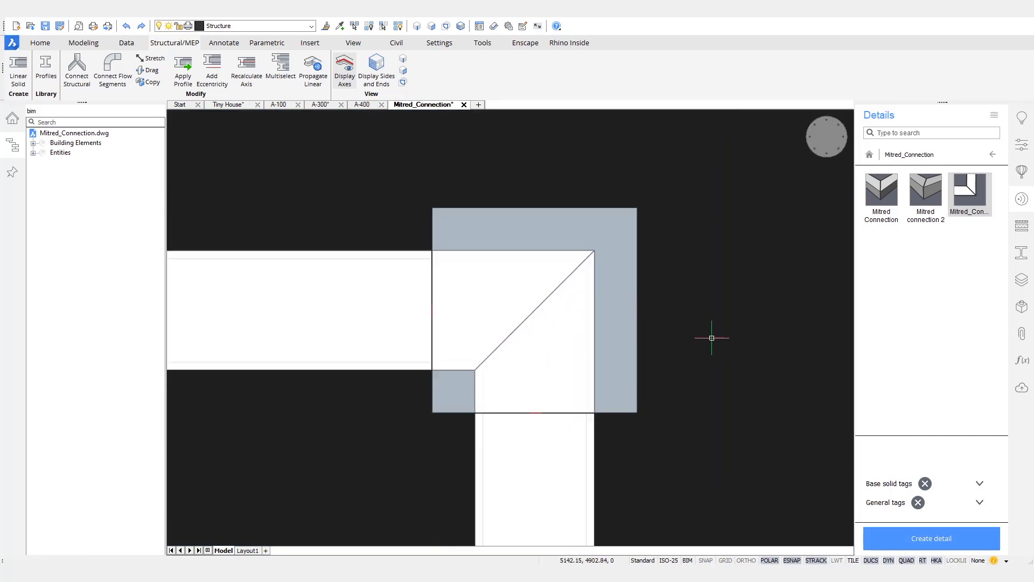
click(1021, 307)
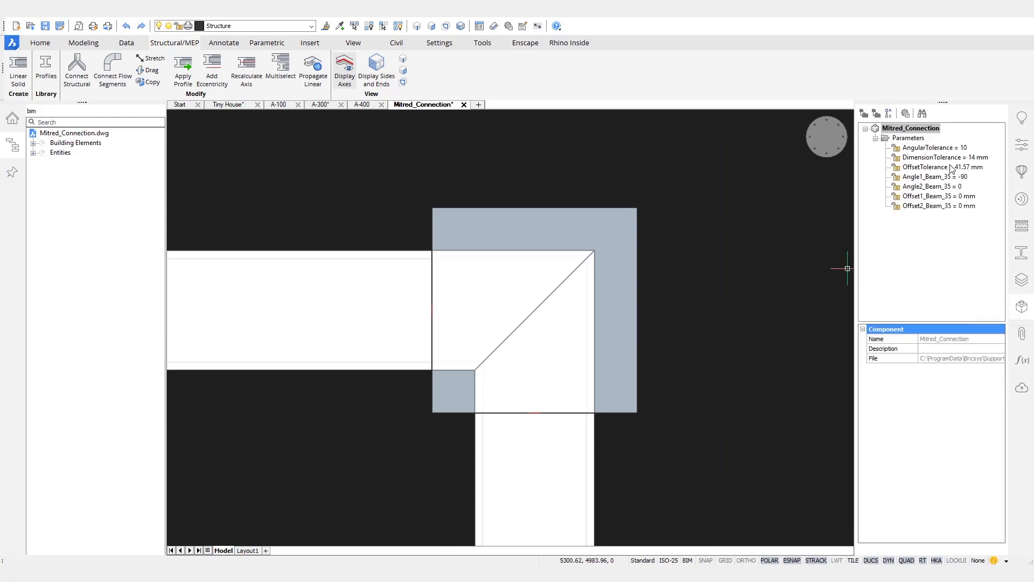
click(930, 178)
right_click(931, 179)
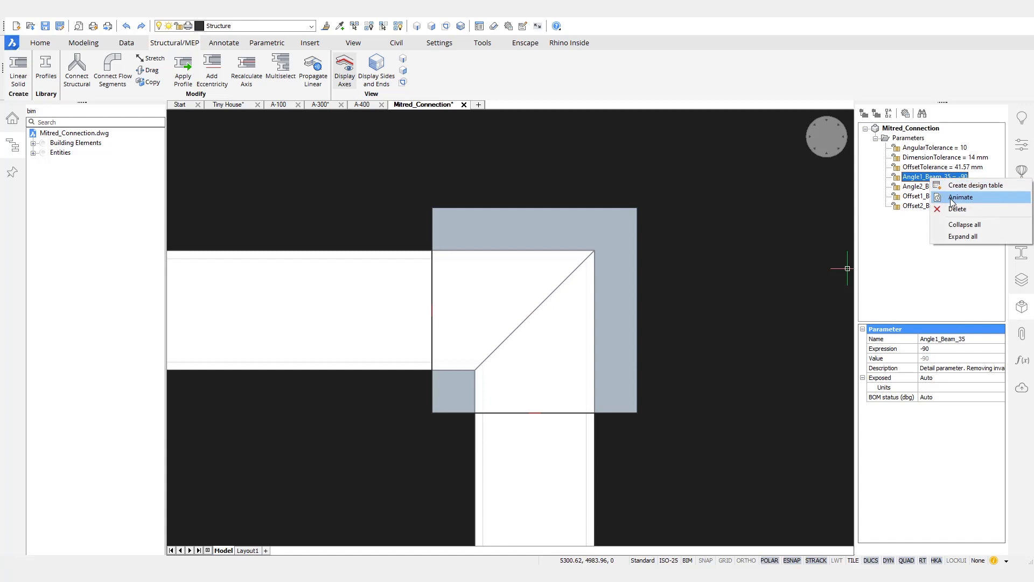
click(952, 199)
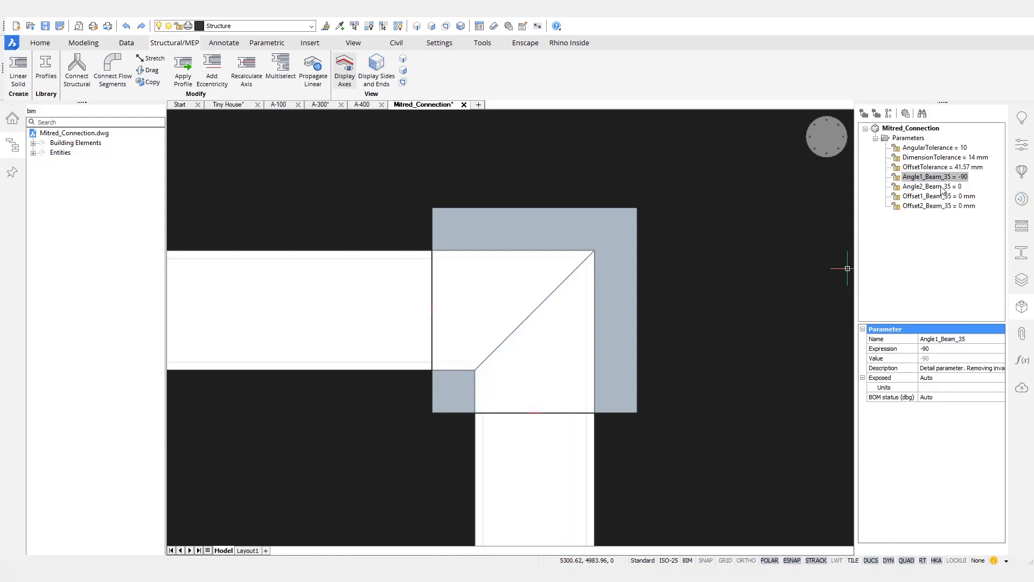
right_click(942, 189)
click(964, 207)
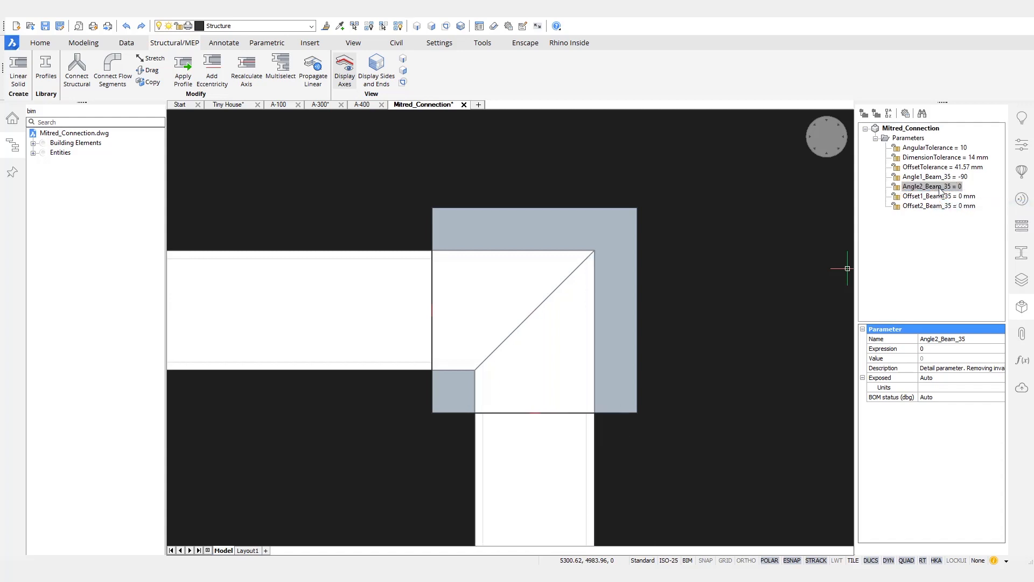
click(959, 208)
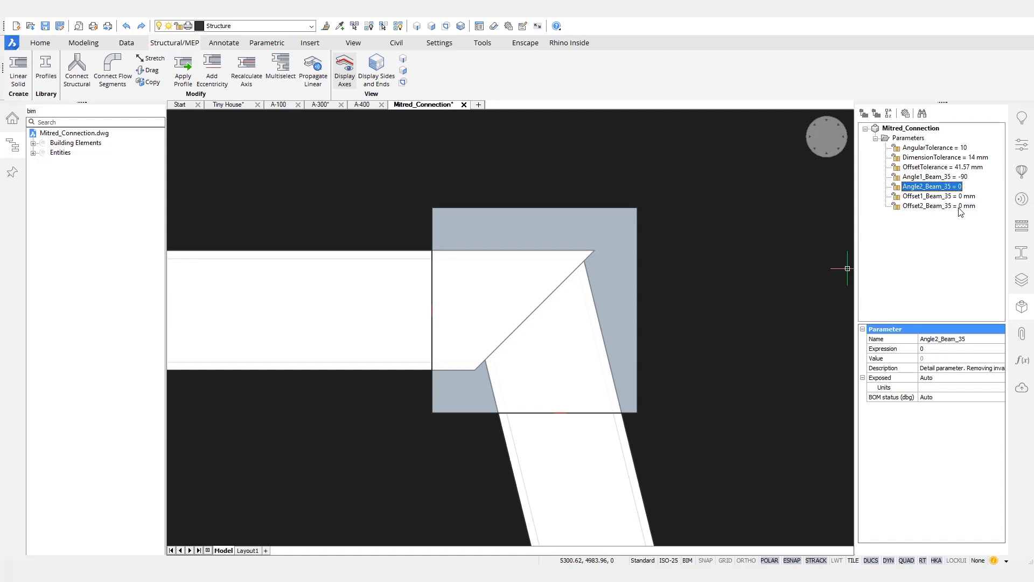
click(594, 184)
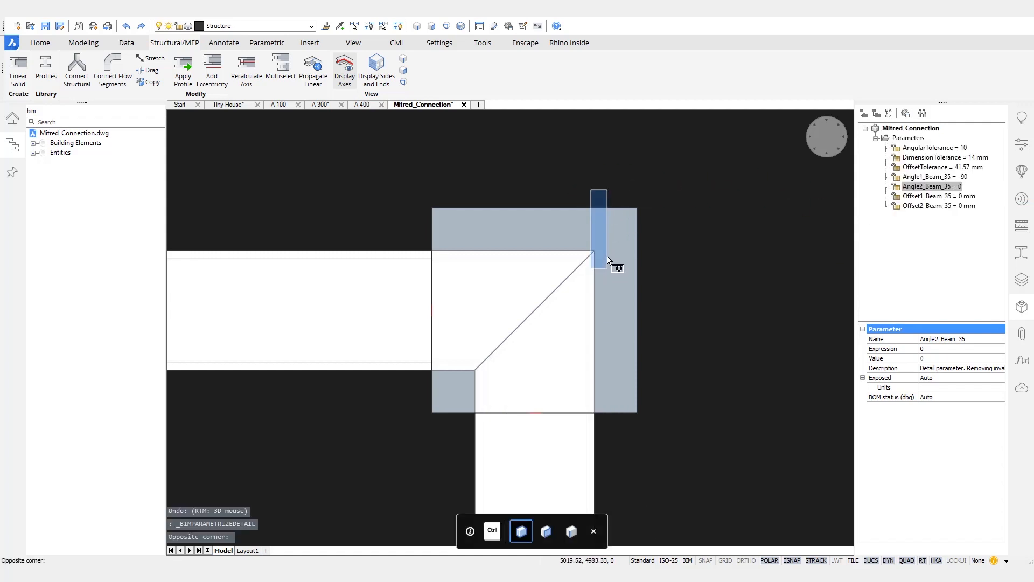
Step: Make the edge pairs at the upper and lower mitre corners coincident
click(608, 258)
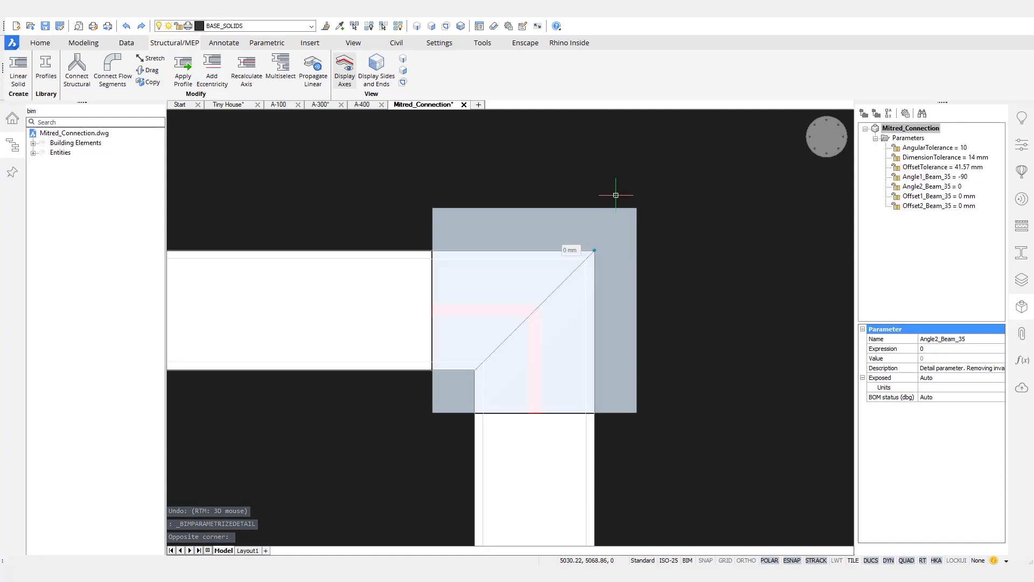
mouse_move(623, 204)
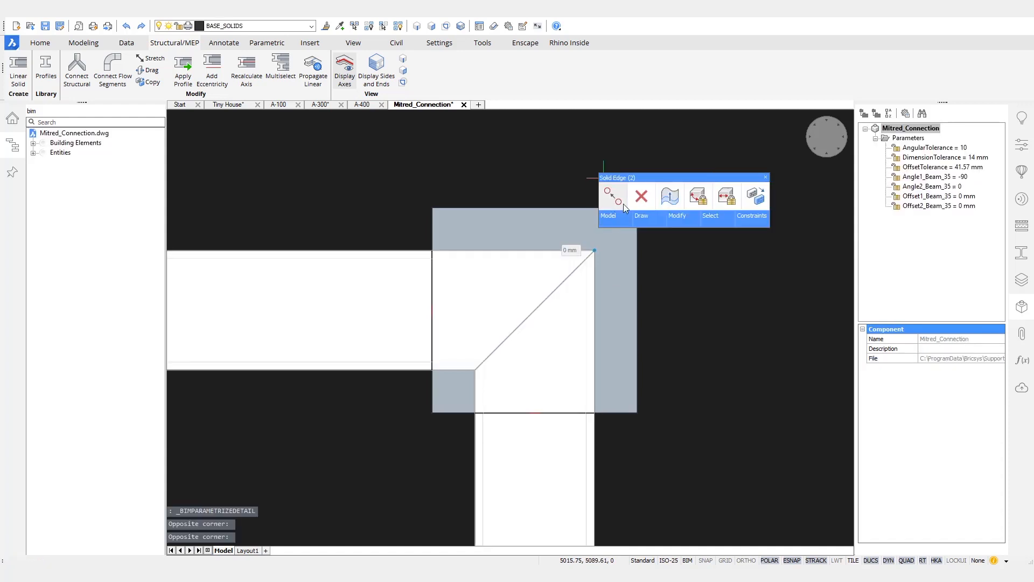
mouse_move(747, 221)
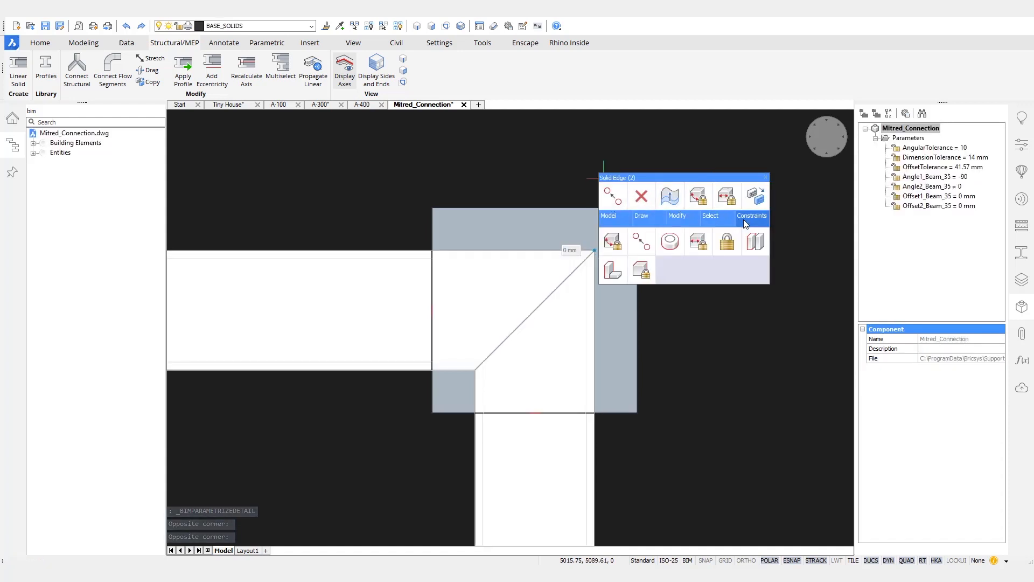
click(635, 252)
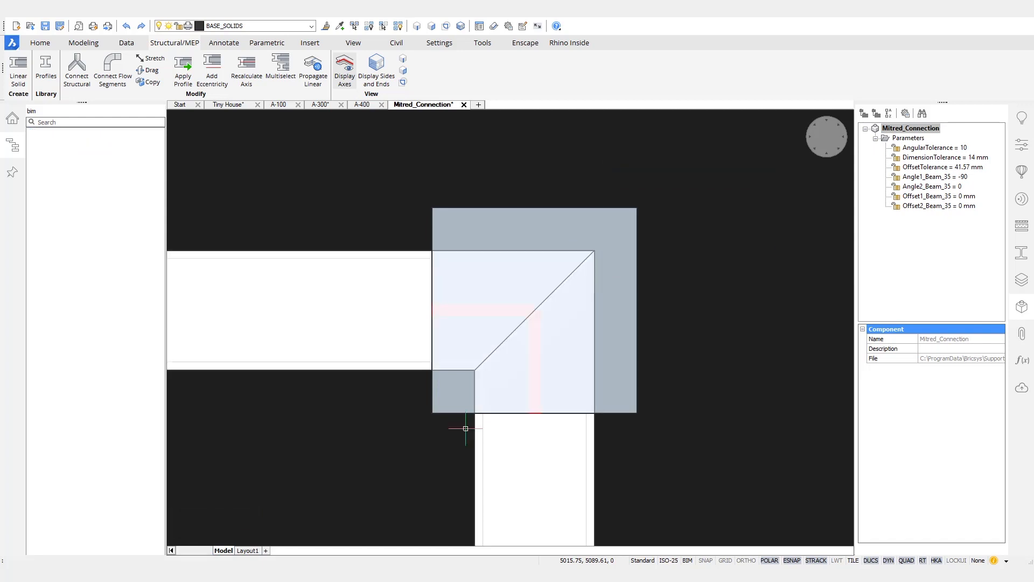
click(457, 448)
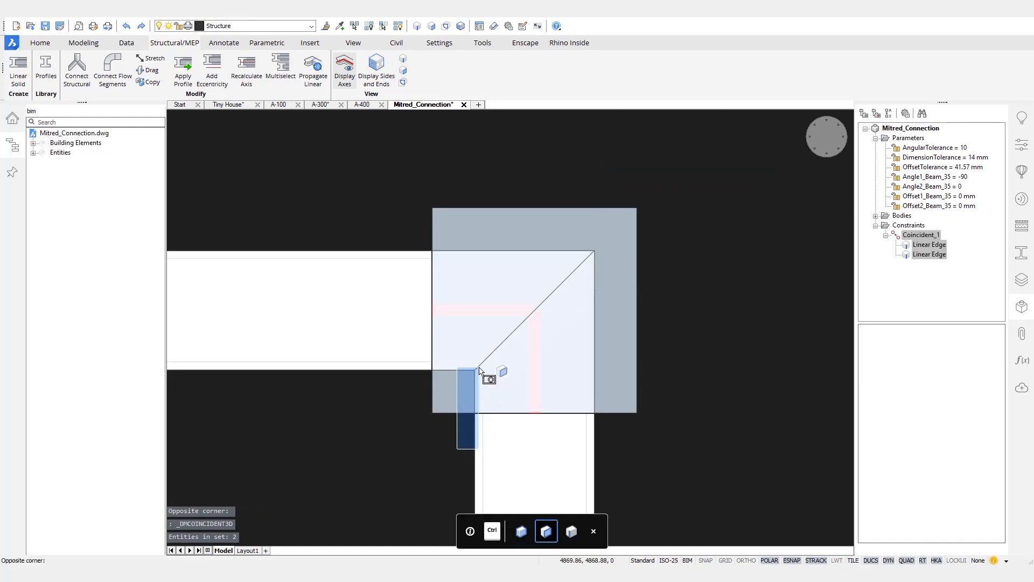
click(480, 369)
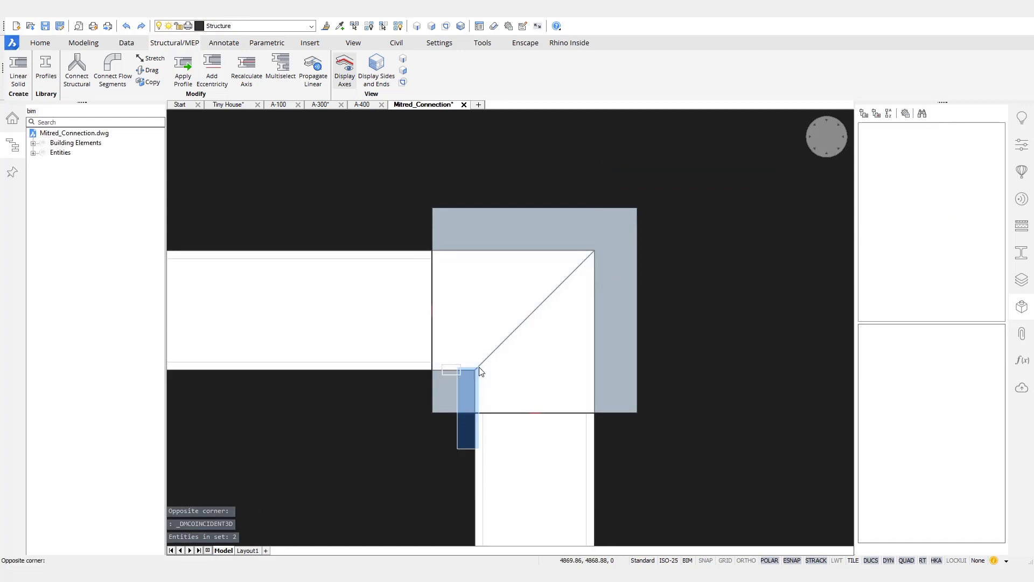
right_click(509, 178)
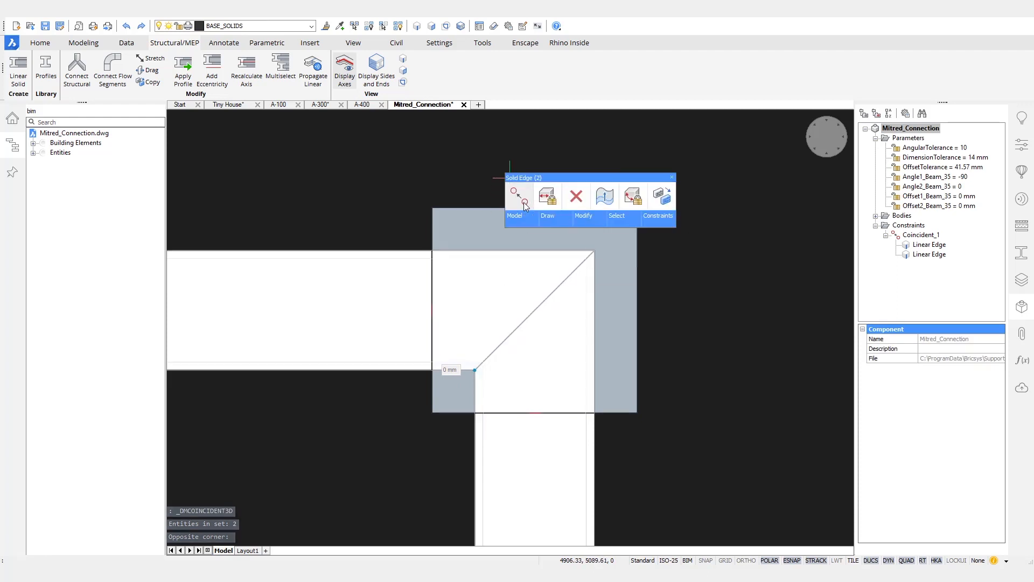
click(524, 204)
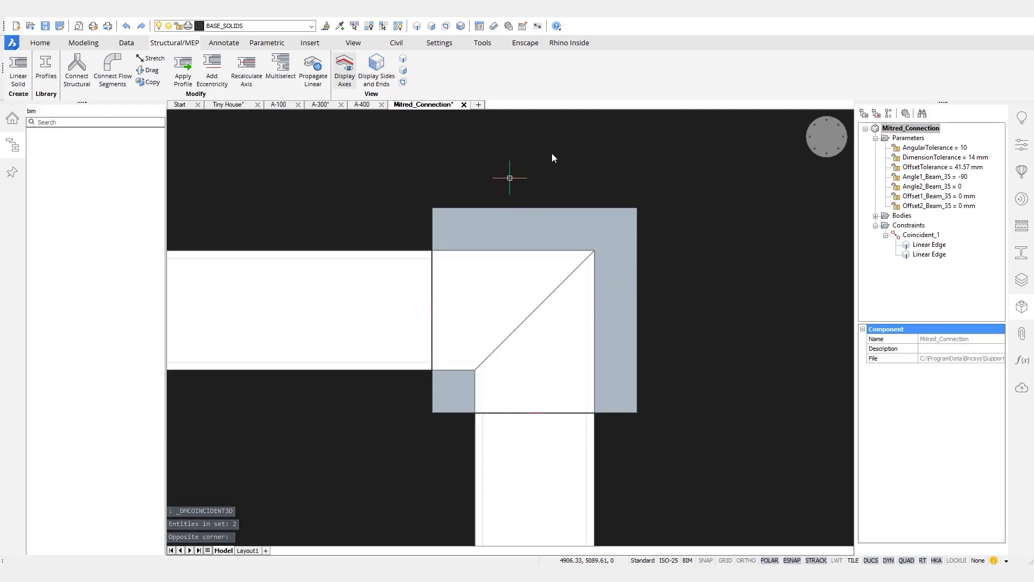
Step: Animate Angle2_Beam_35 twice to check the constrained joint
right_click(934, 189)
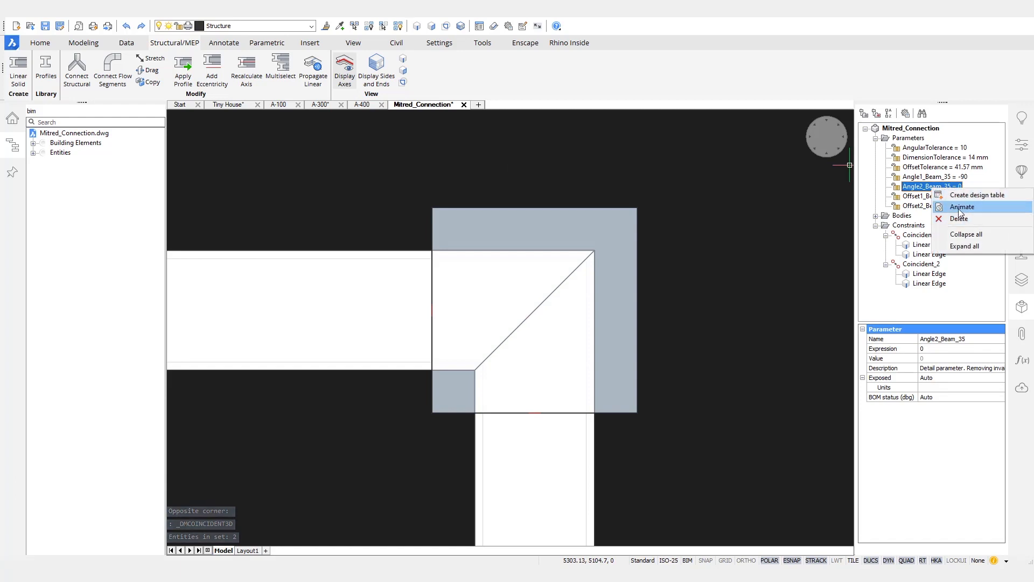
click(960, 208)
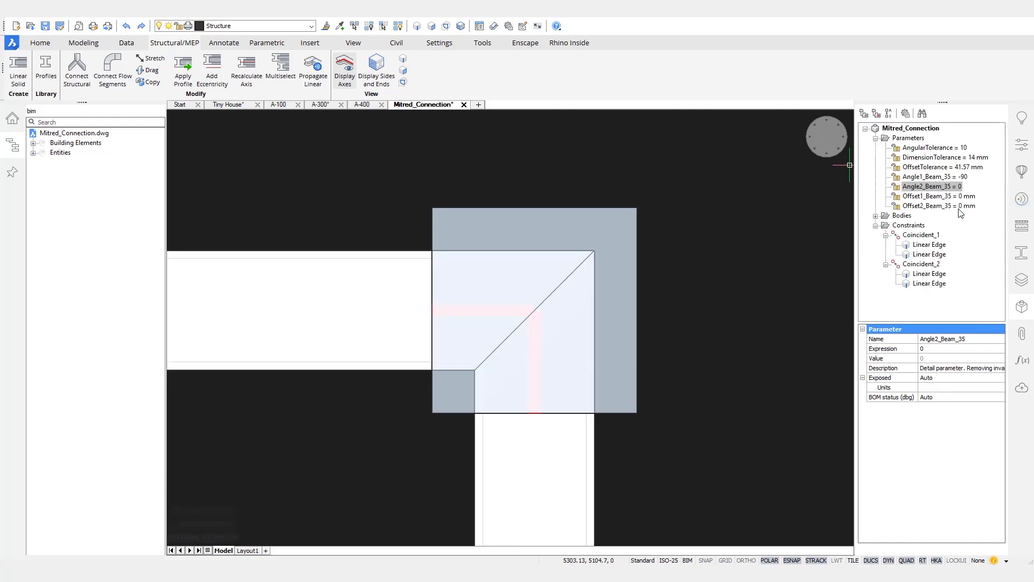
right_click(935, 188)
click(975, 209)
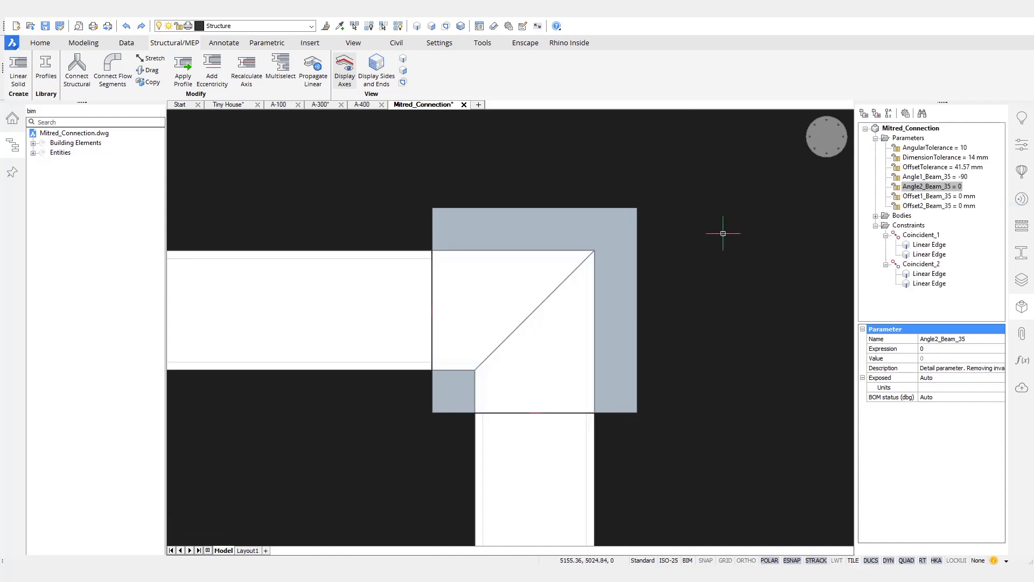
Step: Save the Mitred_Connection detail and close its drawing, confirming the save
key(ctrl+s)
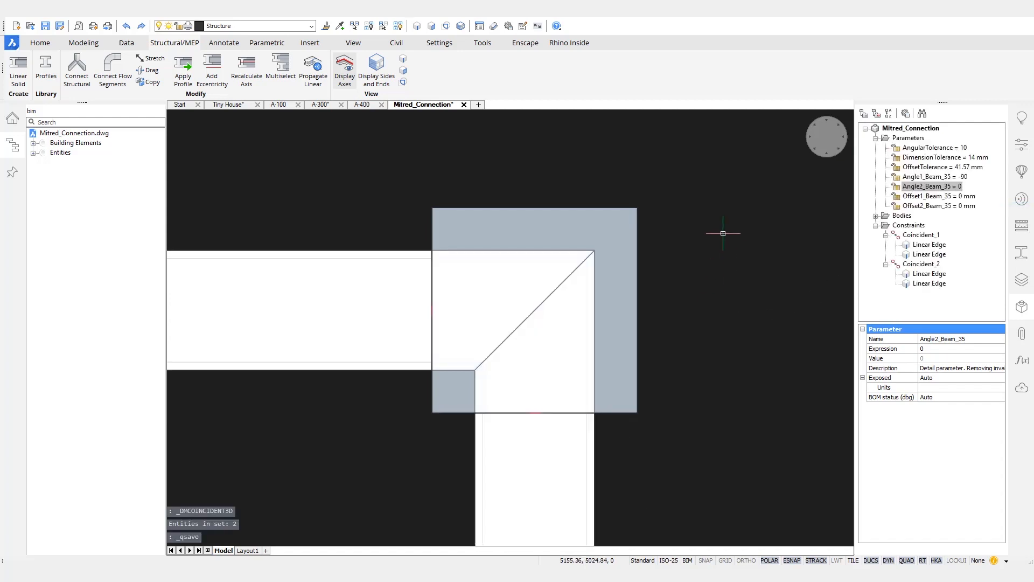
click(464, 105)
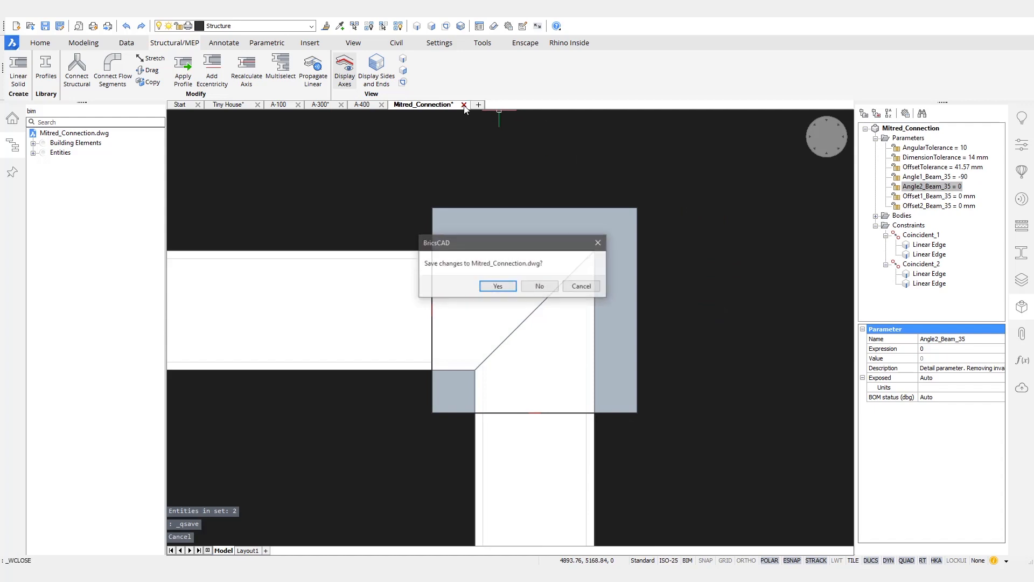
click(498, 286)
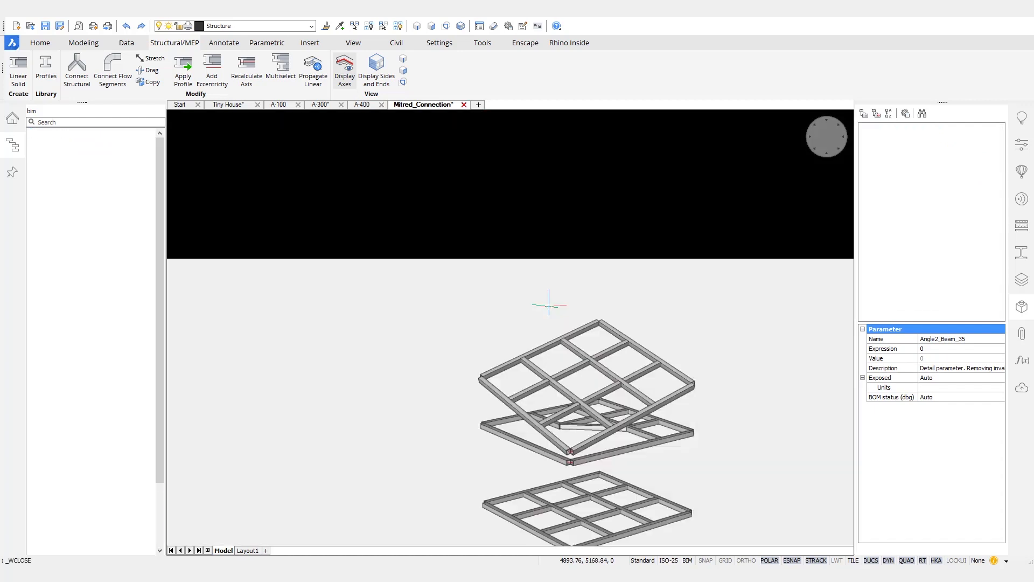
Step: Drop the Mitred_Connection detail from the library onto a frame joint to find matching corners
click(1020, 169)
drag(965, 196, 842, 254)
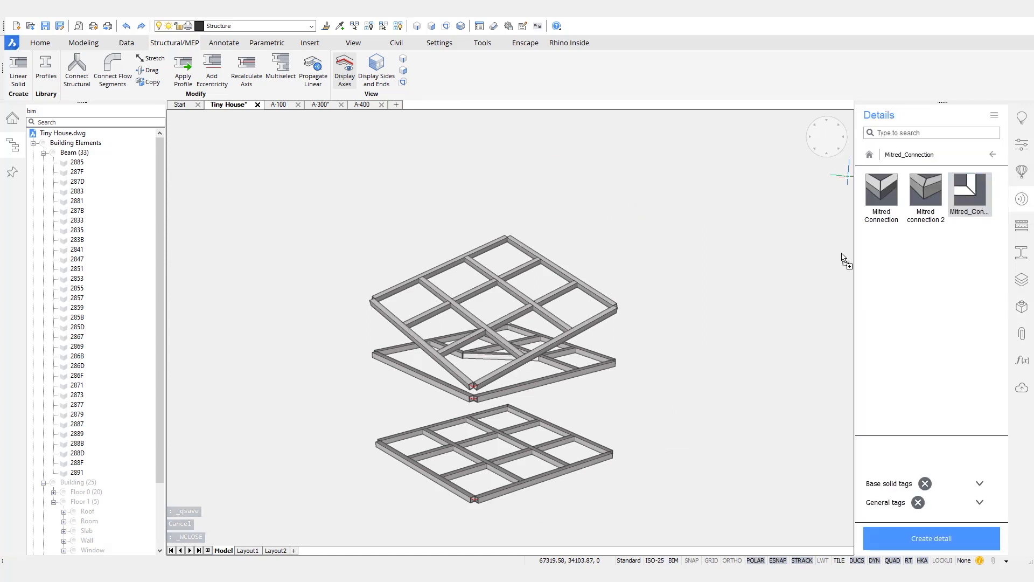
drag(750, 357, 759, 374)
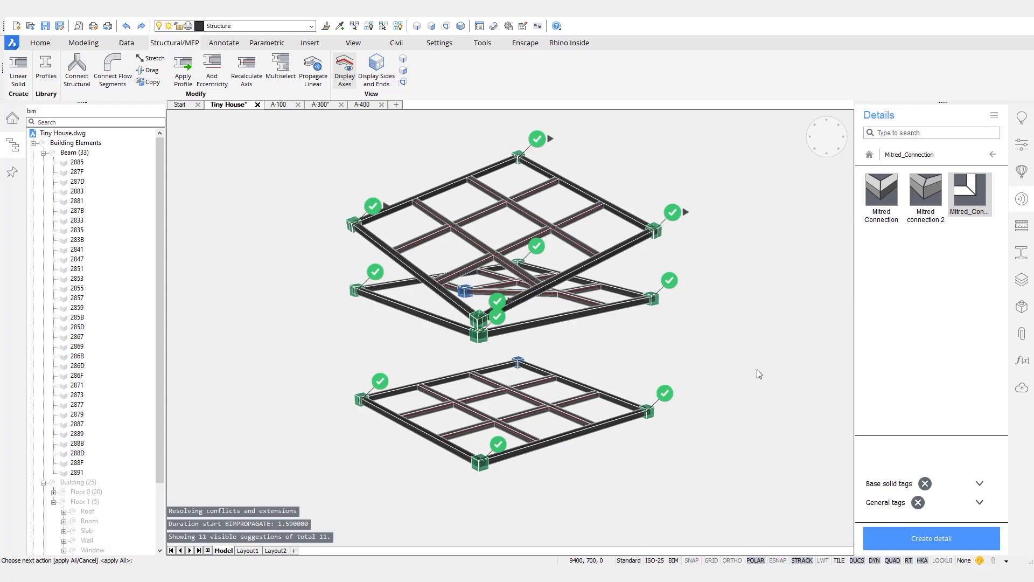
scroll(516, 202, up, 6)
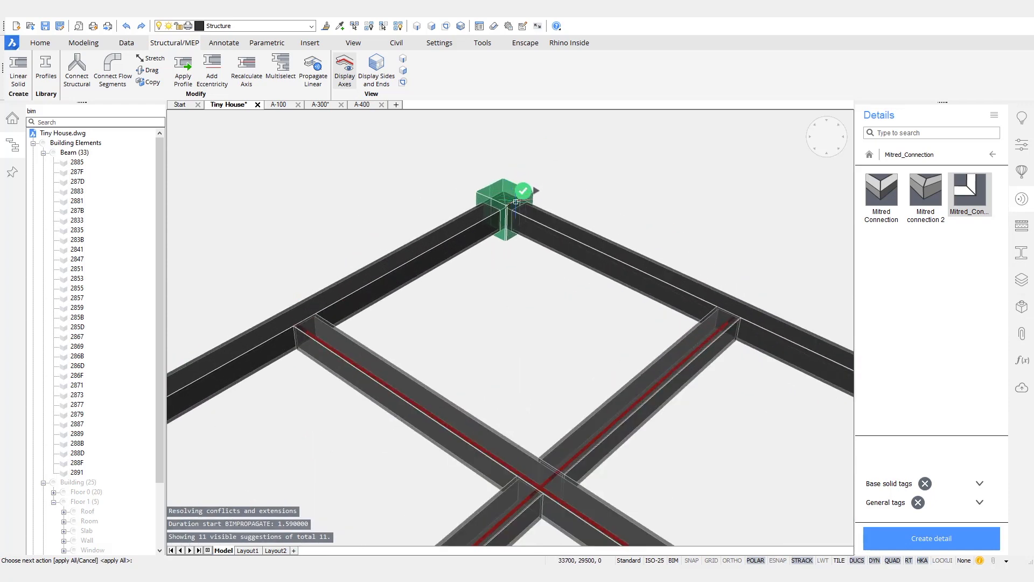
scroll(516, 201, up, 5)
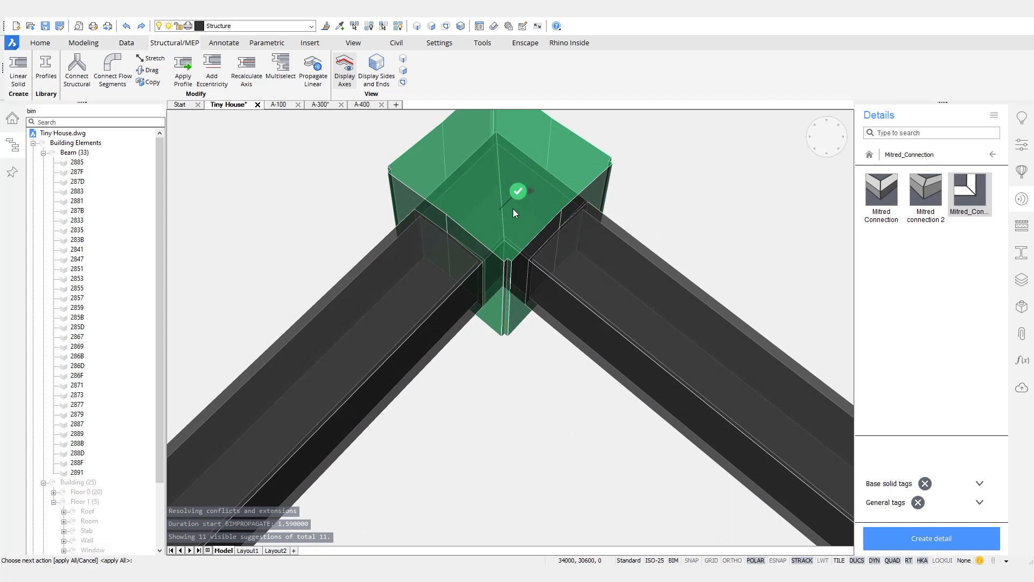
scroll(513, 208, down, 8)
scroll(502, 229, down, 10)
scroll(629, 226, down, 7)
Step: Apply all 11 suggested mitred connections and collapse the Beam node in the BIM tree
key(Return)
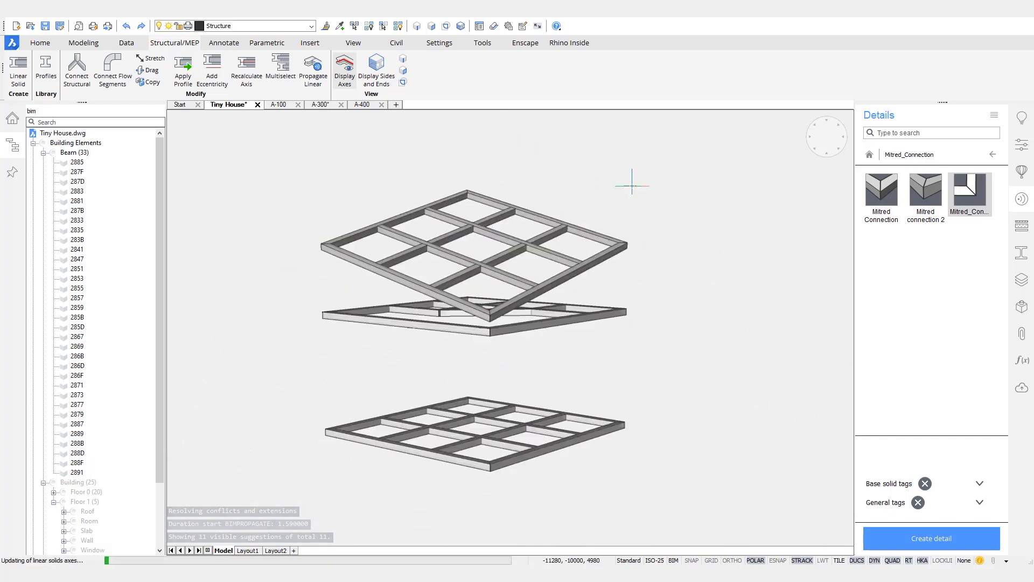
shift+middle_drag(692, 220, 537, 357)
scroll(323, 256, up, 2)
scroll(324, 257, up, 6)
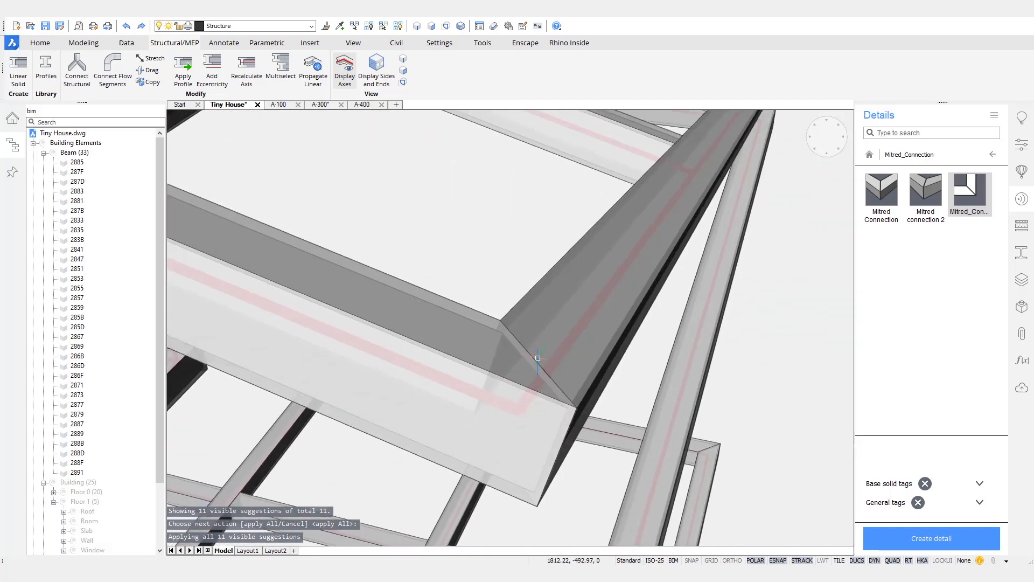
scroll(538, 358, down, 8)
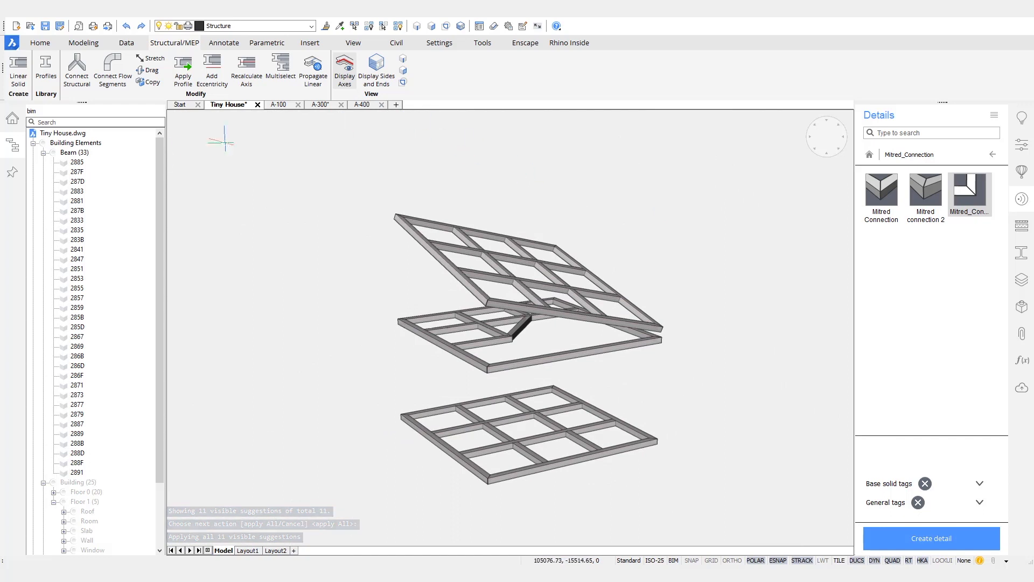
click(43, 153)
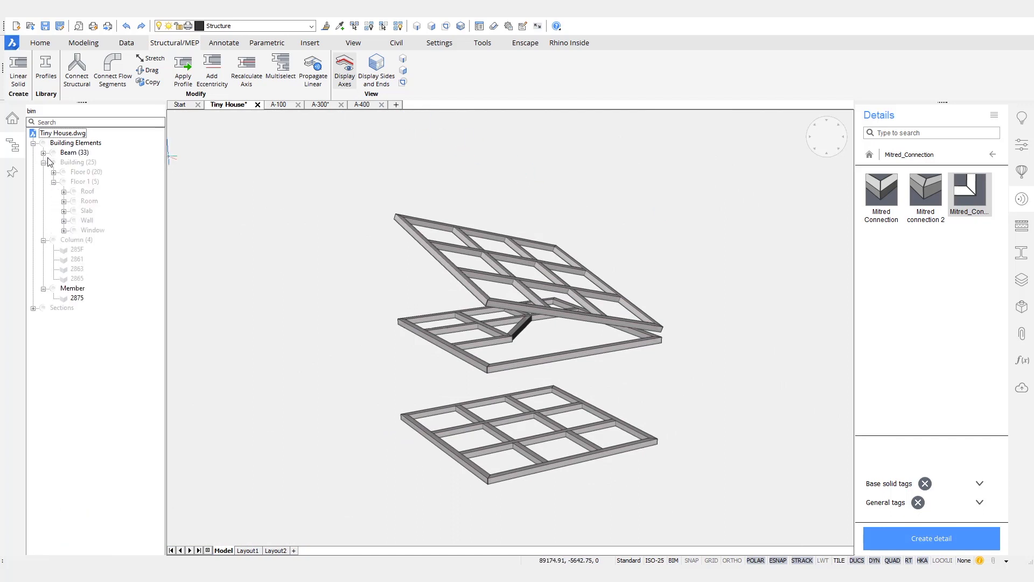
Step: Show the four hidden columns again from the Column group in the BIM tree
right_click(70, 248)
click(96, 249)
shift+middle_drag(236, 409, 345, 390)
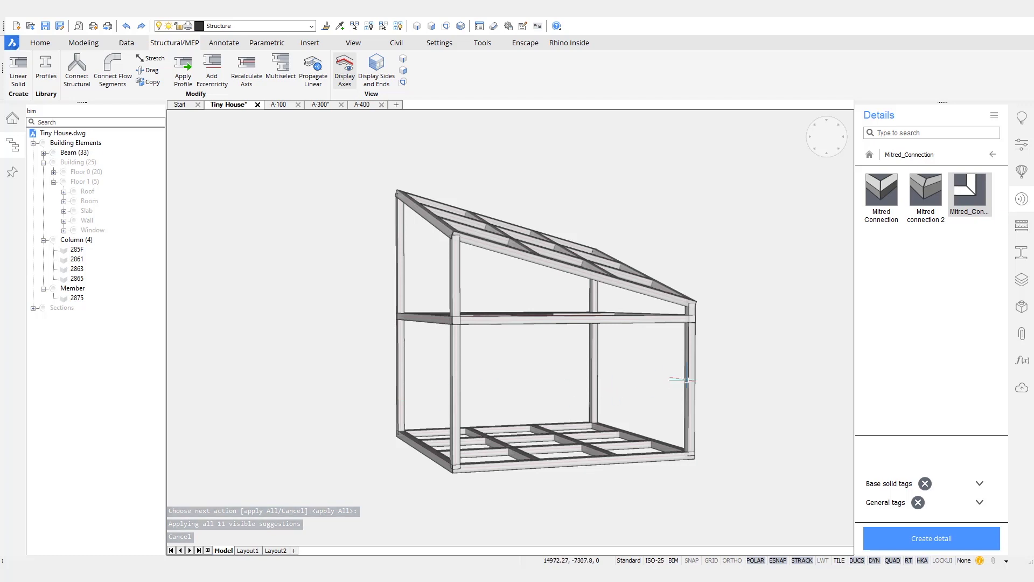
Step: Slice the four selected columns at the roof beam face
drag(735, 383, 304, 358)
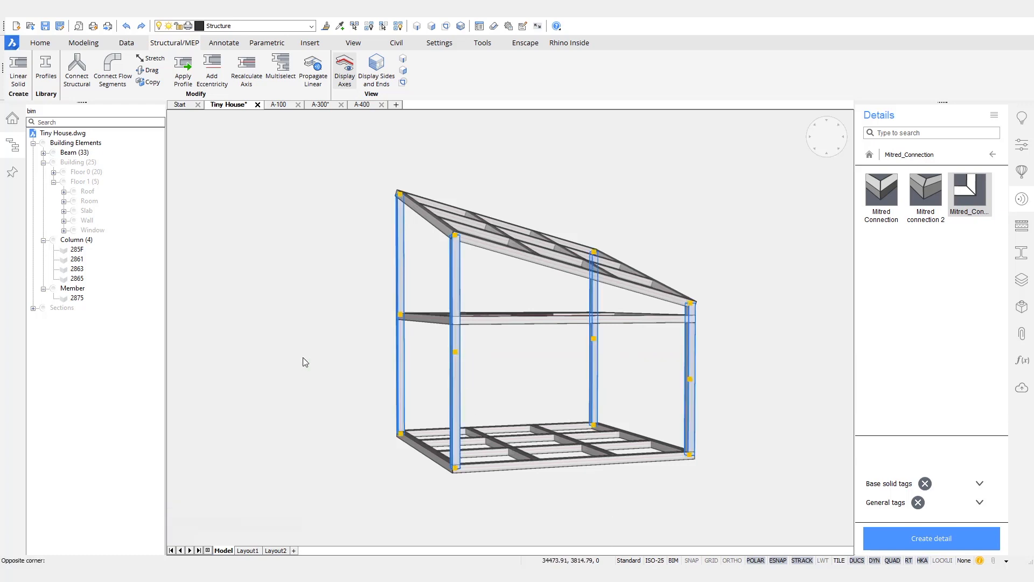
right_click(340, 304)
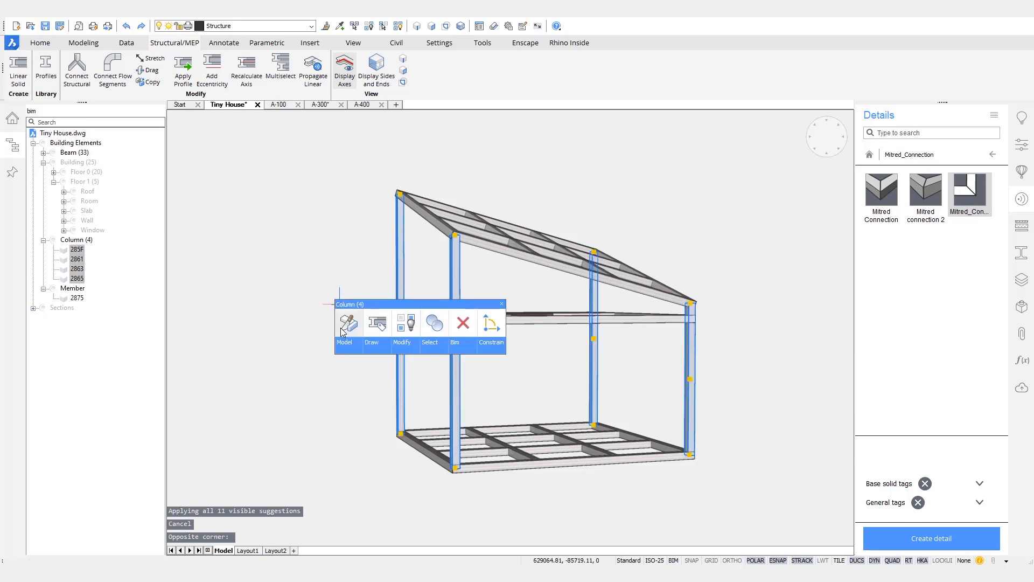
click(348, 325)
shift+middle_drag(351, 316, 423, 252)
scroll(419, 221, up, 4)
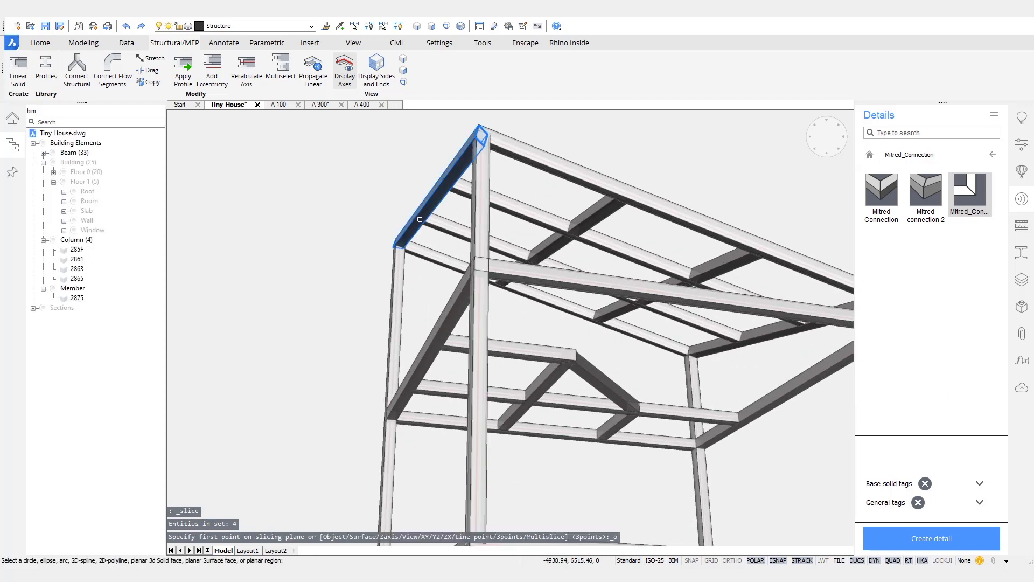
scroll(419, 220, up, 2)
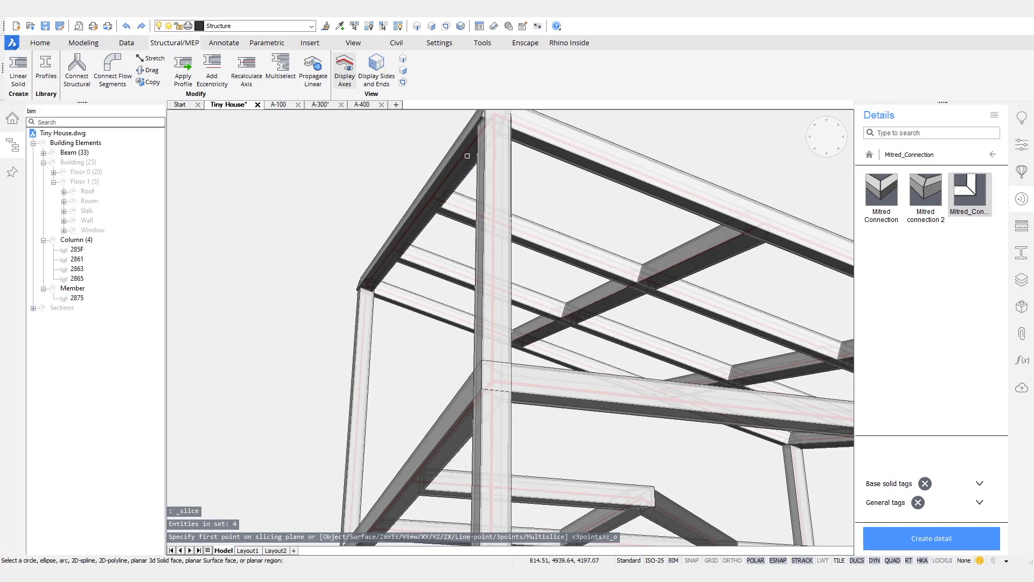
click(423, 197)
scroll(283, 269, down, 3)
shift+middle_drag(280, 284, 609, 404)
scroll(609, 404, down, 1)
Step: Slice the columns again at the floor beam and middle beam levels
click(694, 402)
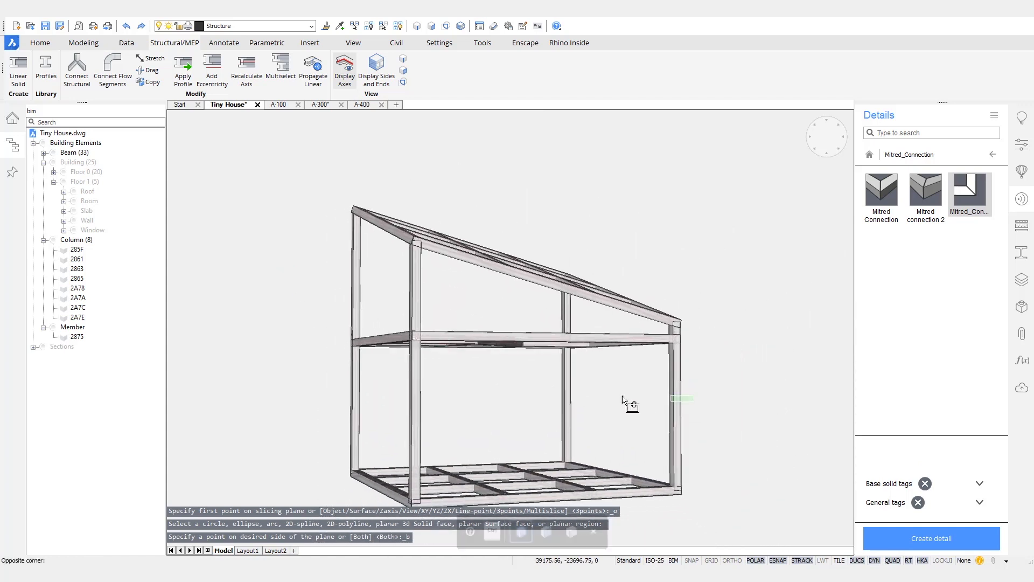
click(308, 398)
mouse_move(300, 358)
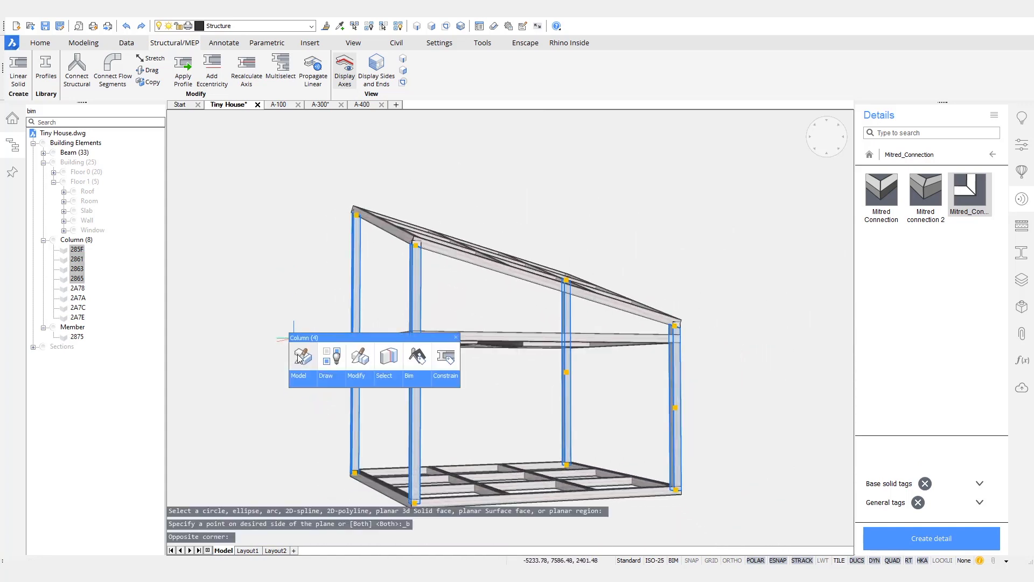
key(Escape)
scroll(714, 441, up, 10)
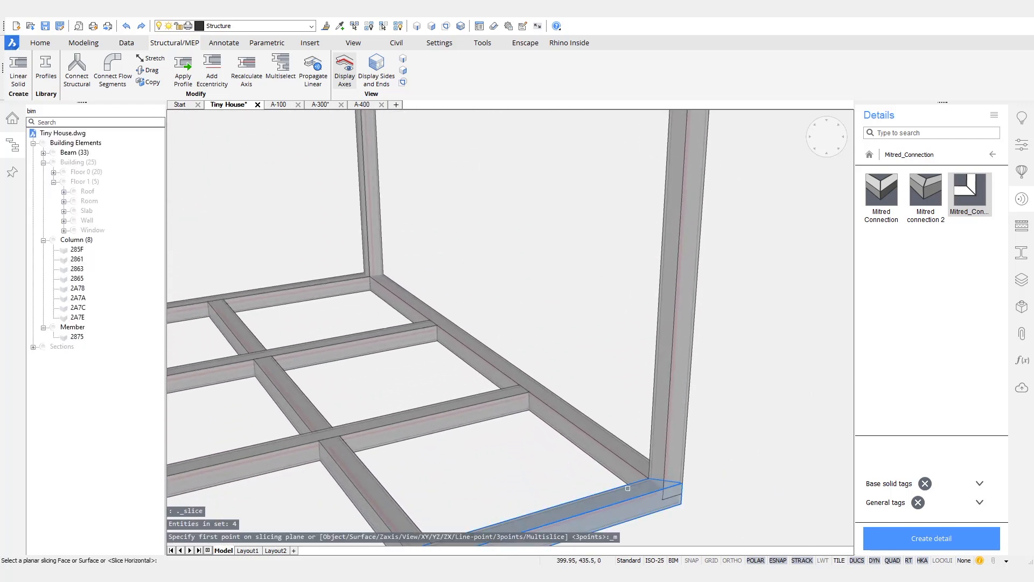
click(623, 493)
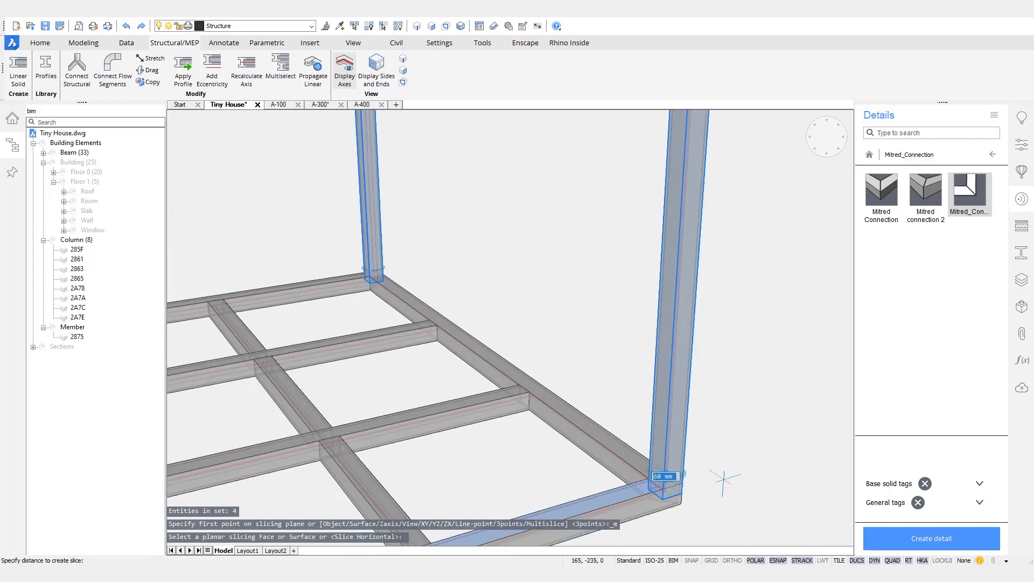
click(685, 481)
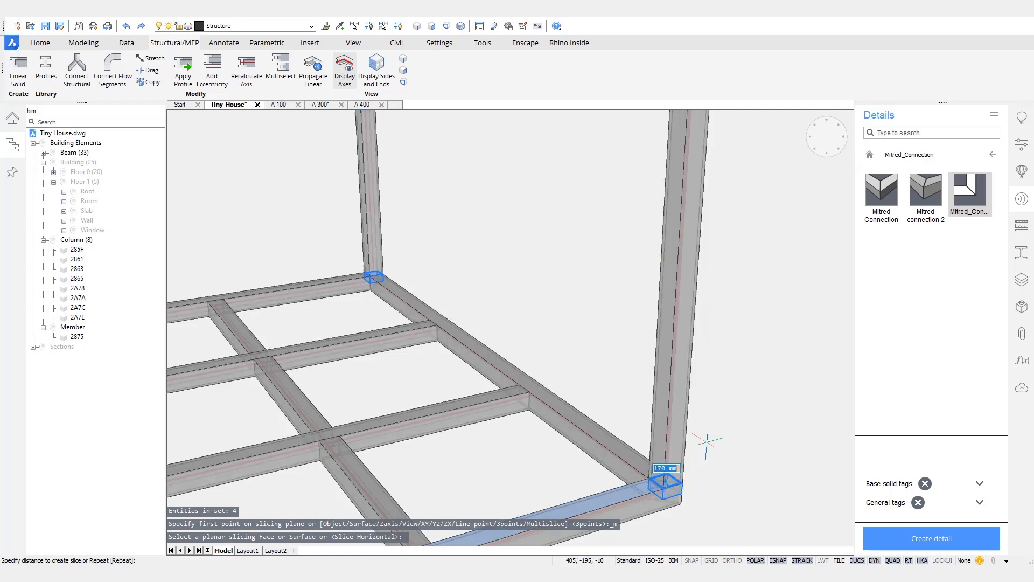
middle_drag(719, 221, 702, 304)
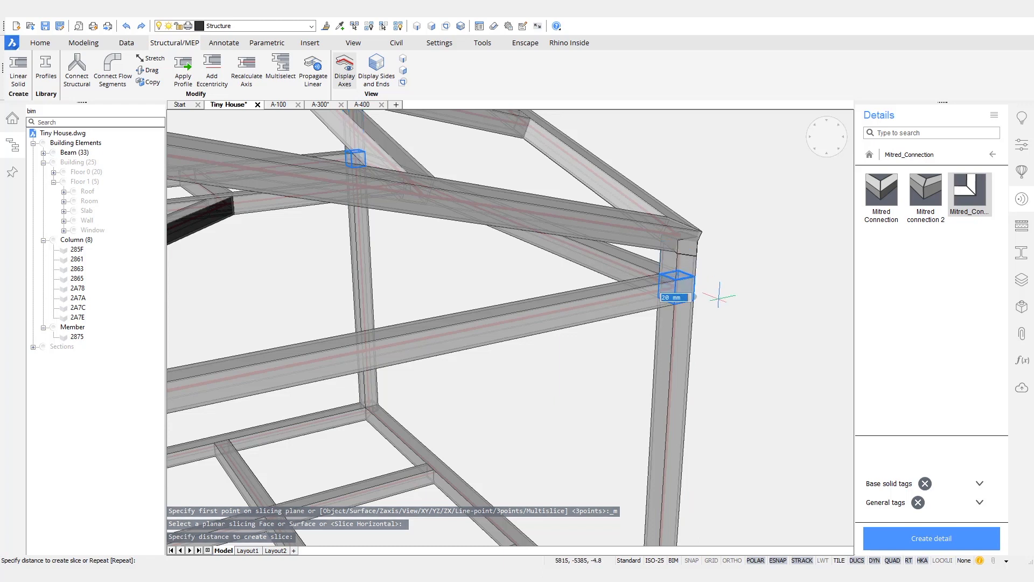
click(710, 343)
scroll(700, 373, down, 6)
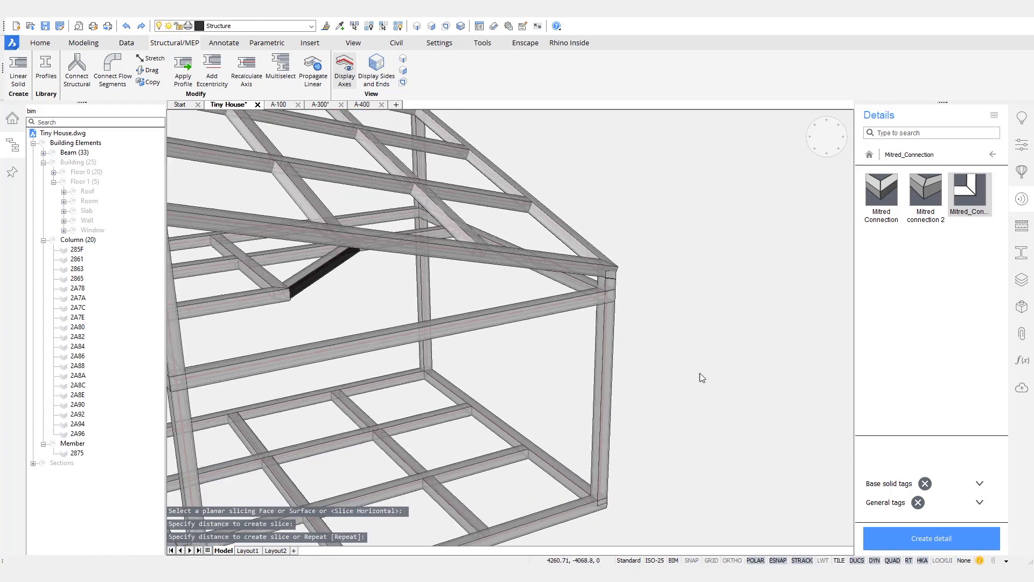
shift+middle_drag(579, 329, 318, 294)
Step: Window-select six short column offcuts at the front, lower and right-hand joints
click(303, 270)
click(364, 324)
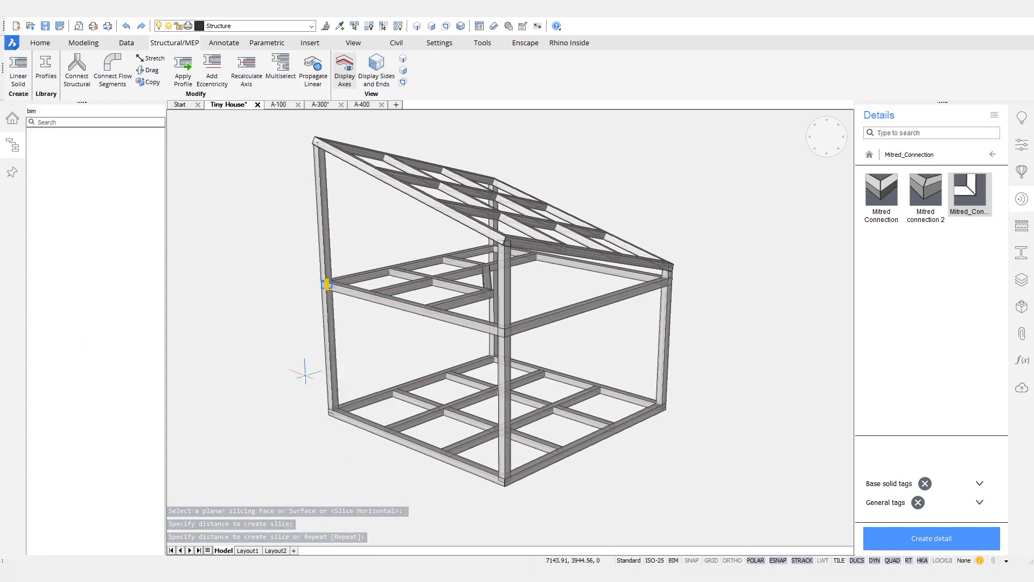
click(302, 375)
click(364, 442)
click(475, 488)
click(548, 463)
click(642, 440)
click(671, 390)
click(652, 314)
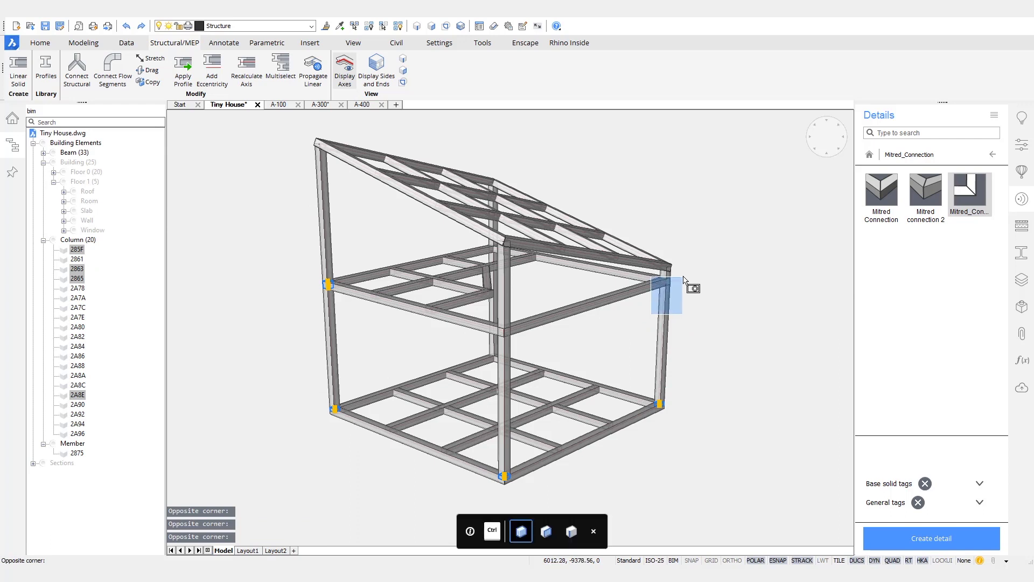
click(685, 275)
scroll(679, 272, up, 3)
click(644, 231)
click(734, 300)
scroll(736, 281, down, 4)
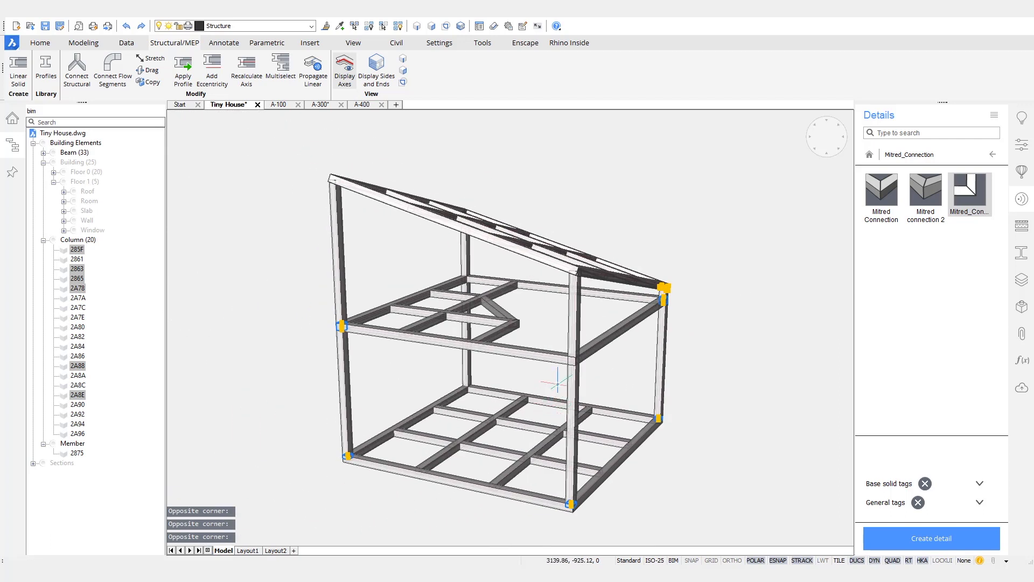
Step: Add the remaining offcuts at the left and top joints, erase them, and save the drawing
shift+middle_drag(586, 346, 470, 350)
click(372, 351)
click(416, 307)
scroll(380, 244, up, 2)
click(360, 283)
click(412, 225)
shift+middle_drag(757, 240, 772, 239)
click(775, 251)
click(816, 207)
click(672, 204)
click(712, 176)
mouse_move(772, 195)
shift+middle_down()
mouse_move(800, 276)
mouse_move(753, 309)
mouse_move(732, 406)
shift+middle_up()
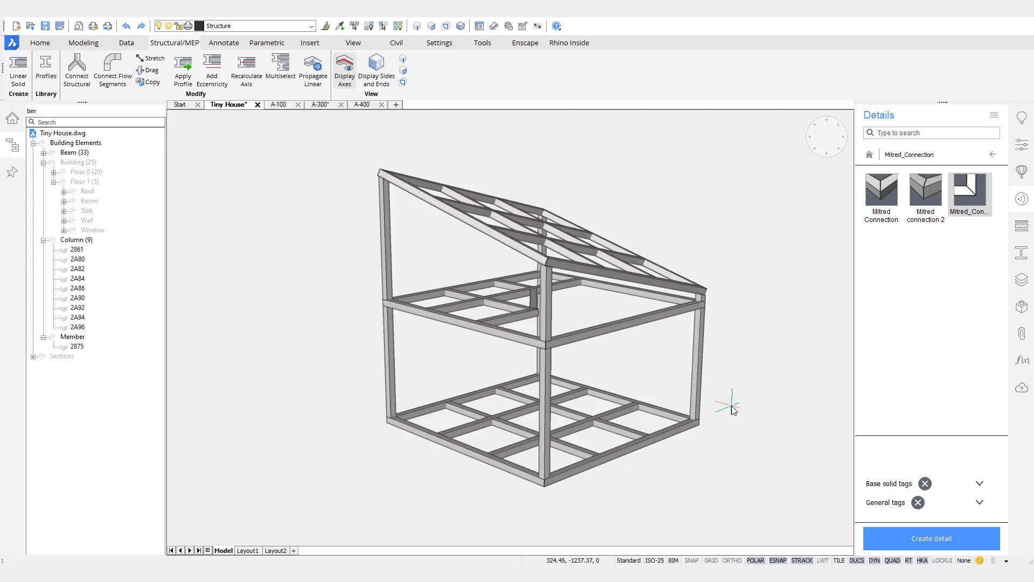
shift+middle_drag(732, 406, 717, 379)
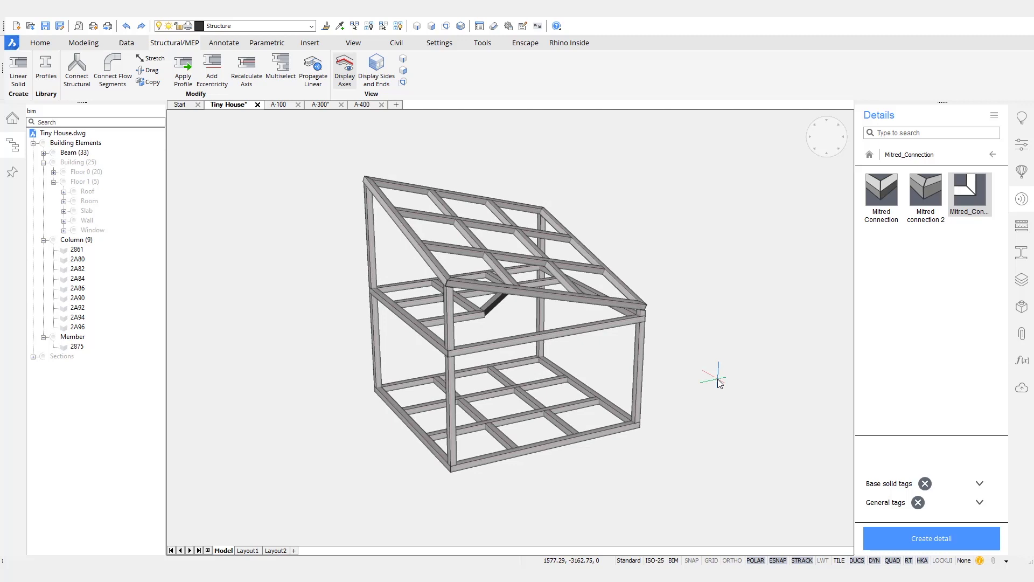
key(ctrl+s)
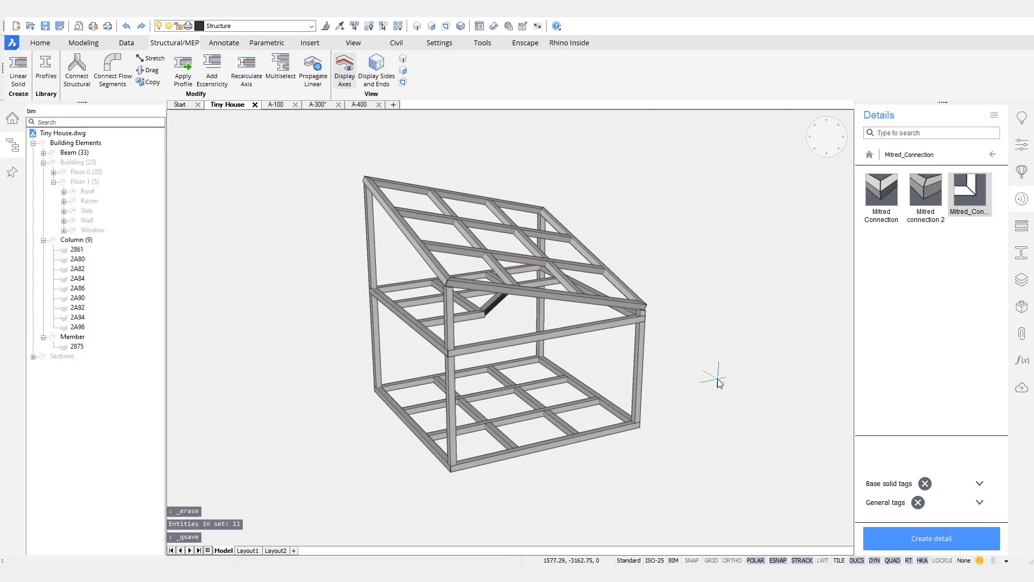
Step: Try moving a floor beam face with face selection, then undo the move
scroll(711, 388, up, 10)
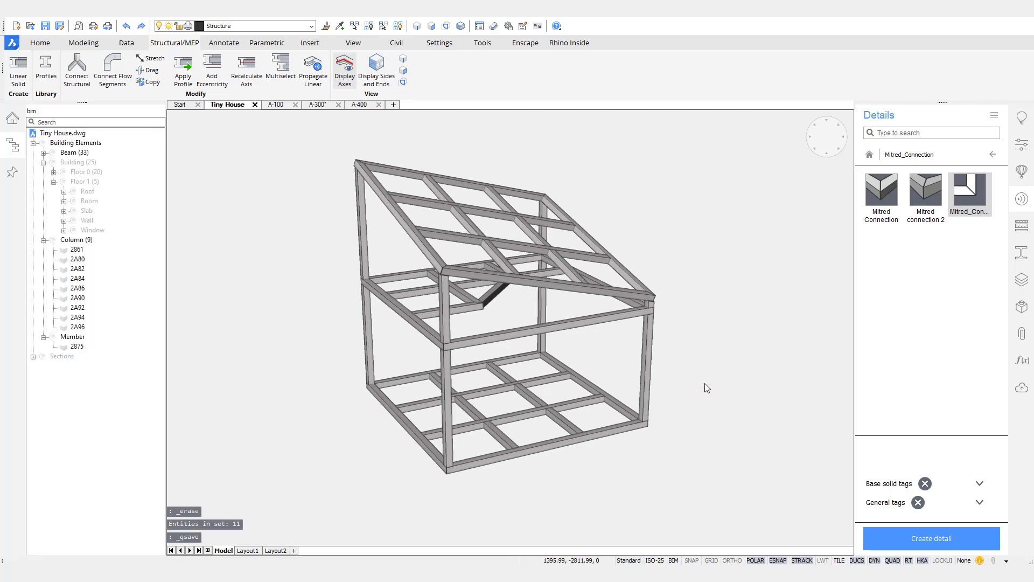
scroll(689, 480, down, 5)
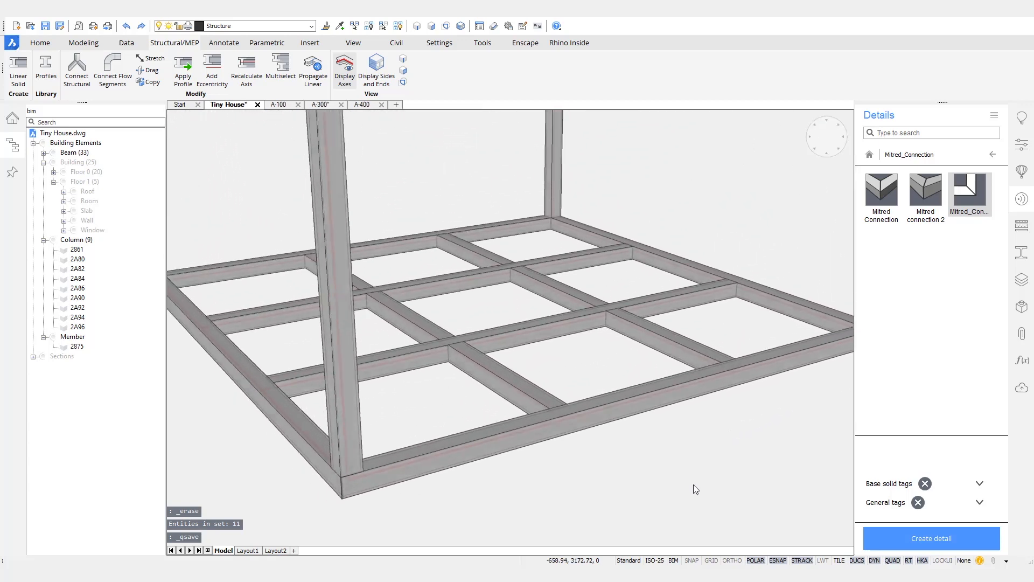
click(547, 317)
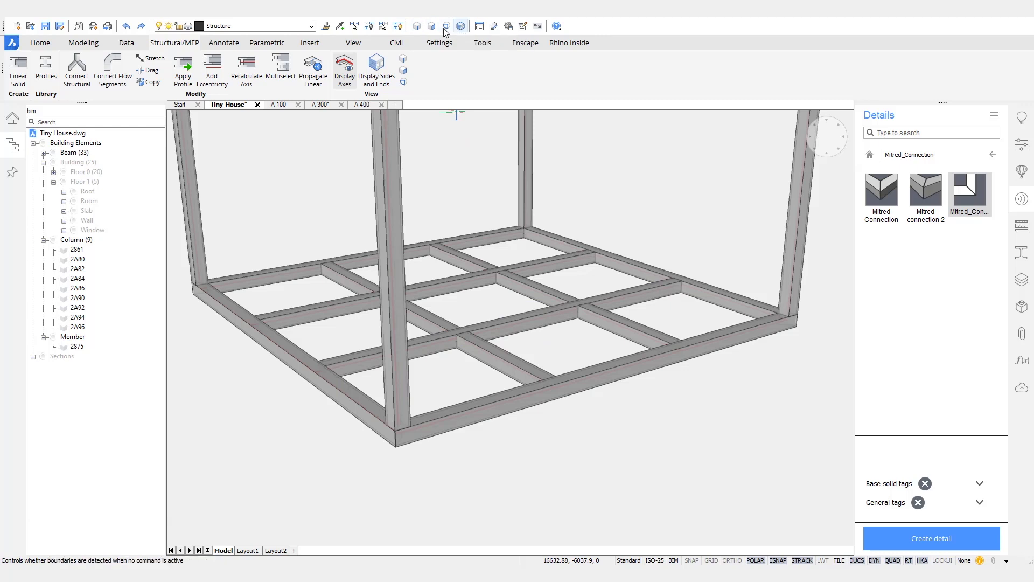
click(429, 59)
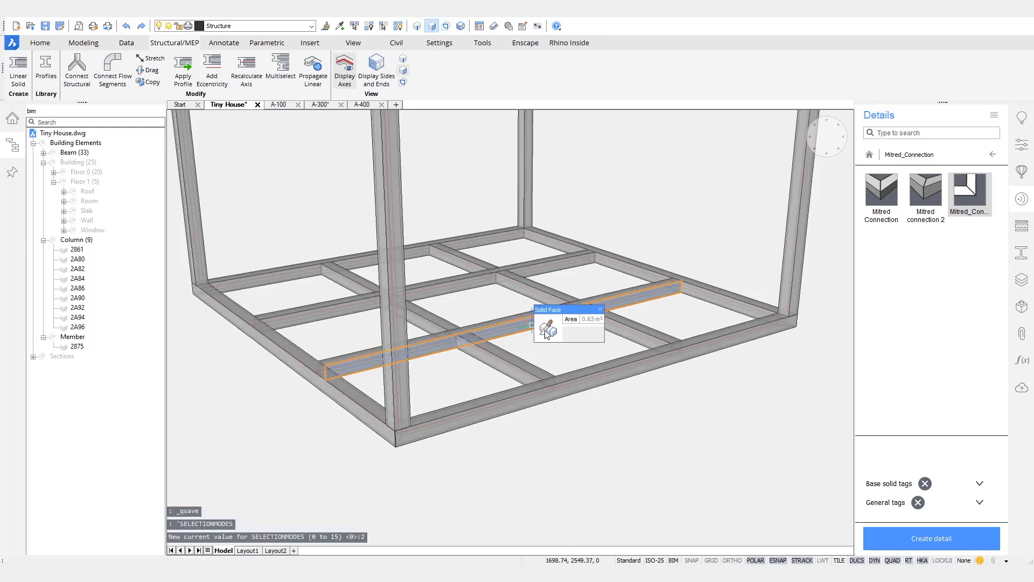
mouse_move(595, 339)
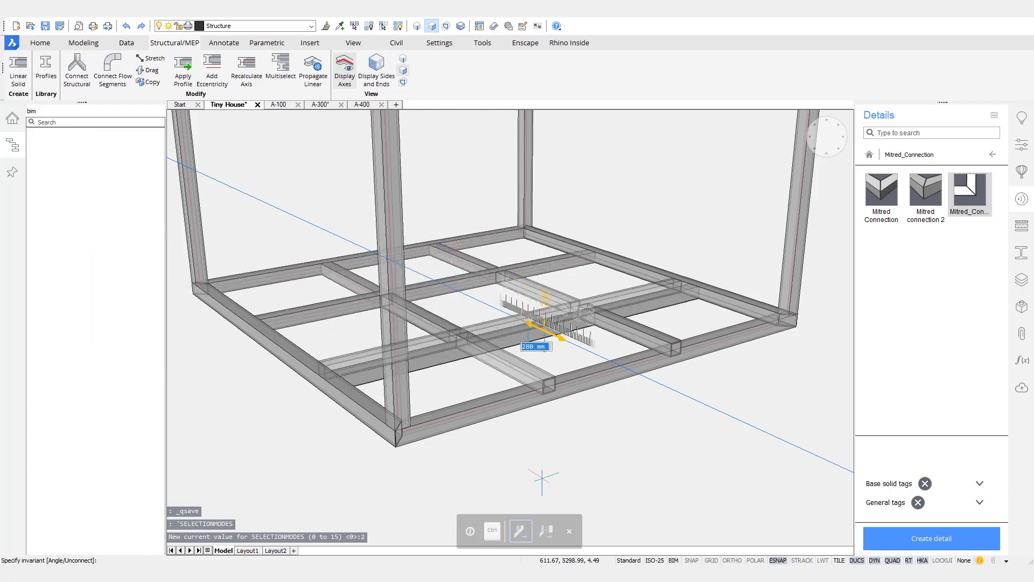
click(549, 476)
shift+middle_drag(543, 462, 488, 403)
mouse_move(484, 401)
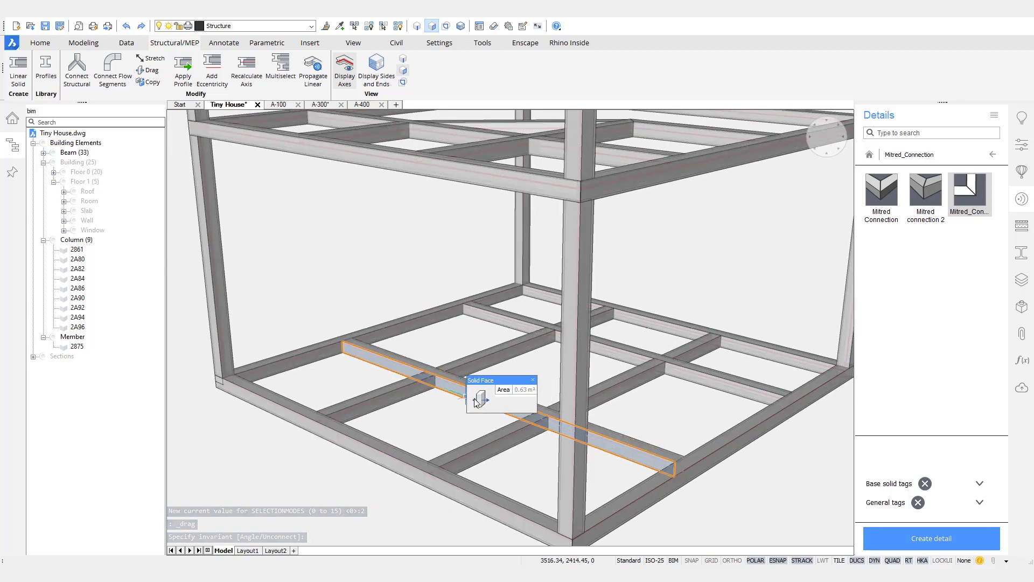
click(442, 415)
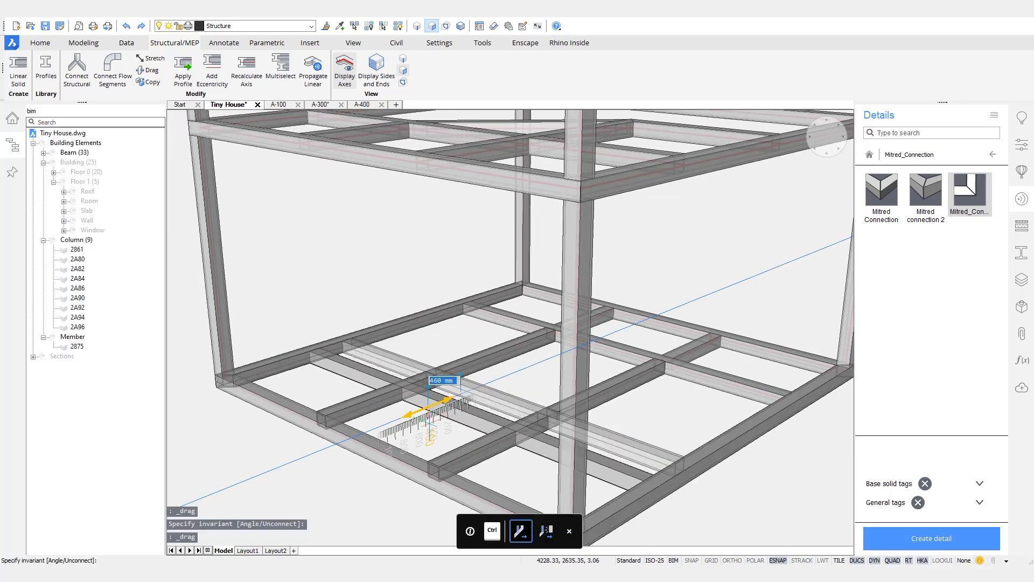
click(433, 423)
middle_drag(754, 538, 598, 353)
key(ctrl+z)
Step: Move the aligned middle floor beam faces by 40 mm
mouse_move(491, 401)
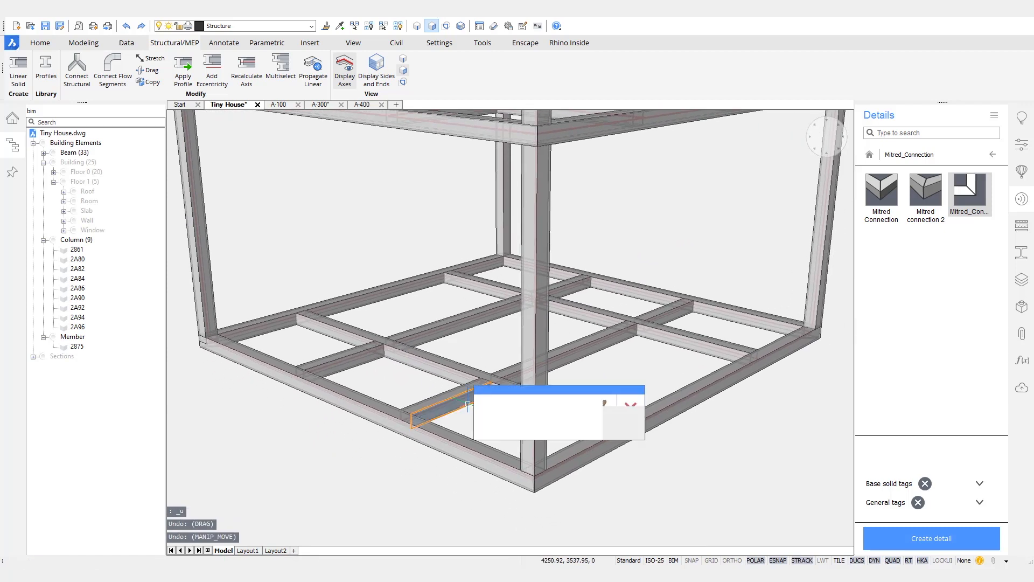
click(510, 414)
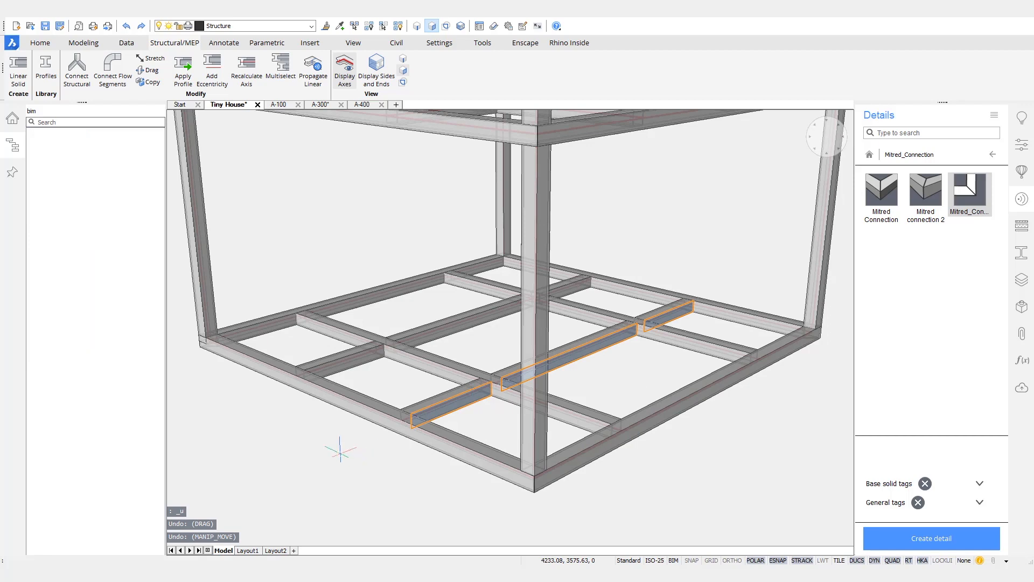
right_click(308, 426)
click(320, 451)
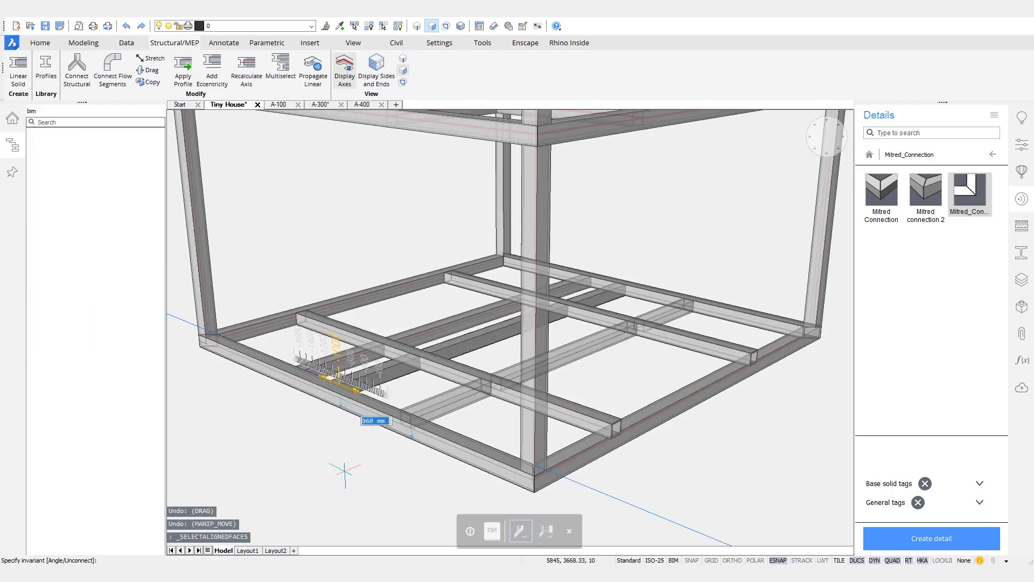
text(40)
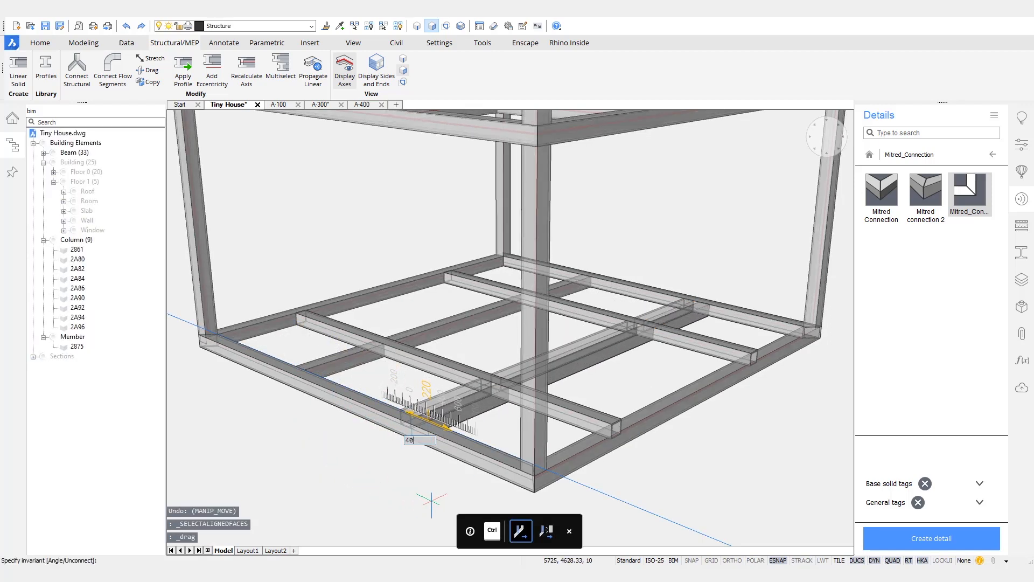
key(Return)
Step: Start a second 40 mm move of the aligned beam faces, cancel it, and review the frame
shift+middle_drag(431, 501, 439, 350)
scroll(434, 343, up, 2)
mouse_move(433, 344)
click(474, 355)
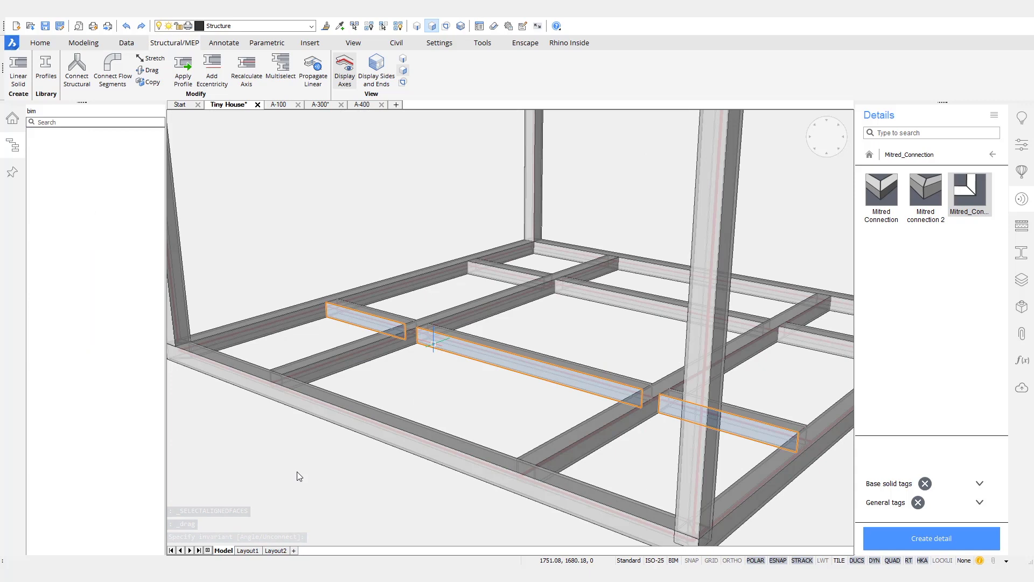
scroll(299, 461, down, 2)
click(309, 448)
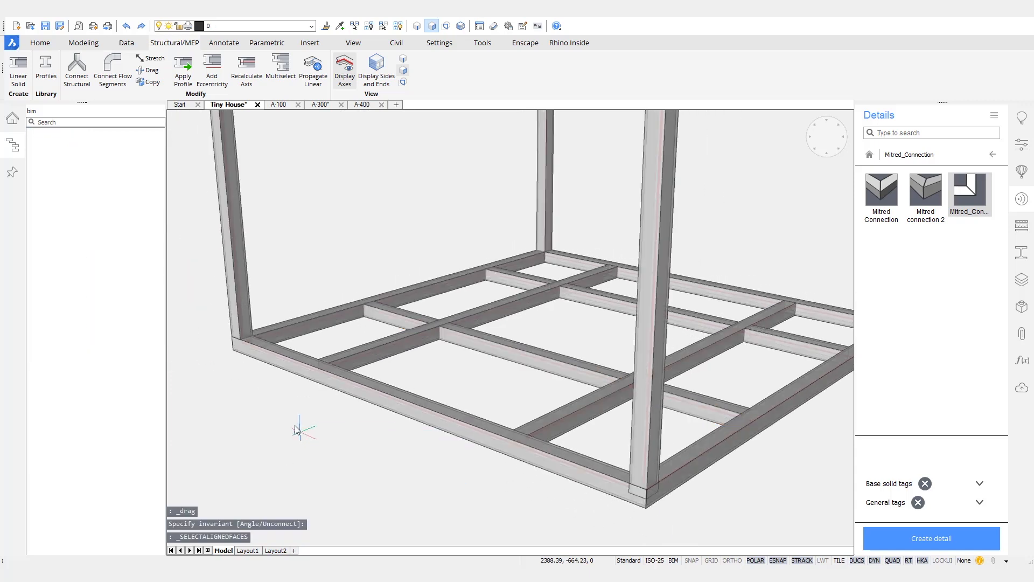
text(40)
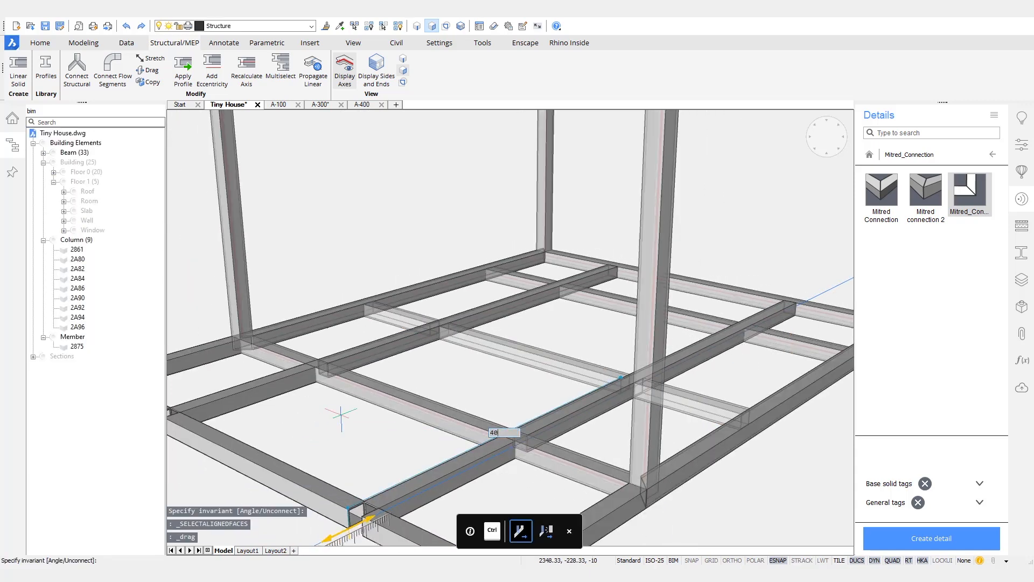
key(Escape)
scroll(630, 403, down, 6)
shift+middle_drag(629, 406, 463, 445)
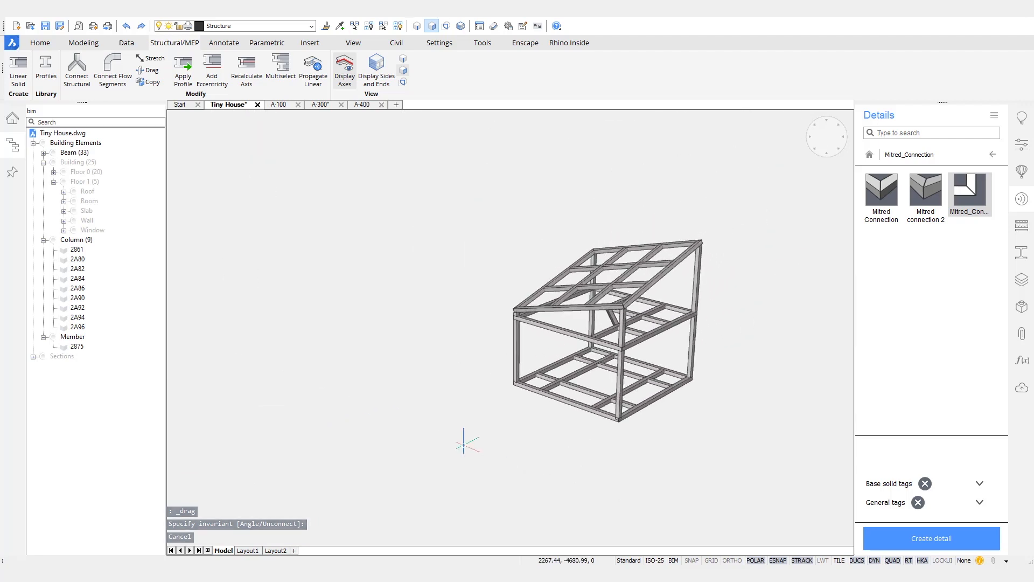
scroll(520, 495, up, 6)
scroll(523, 493, up, 4)
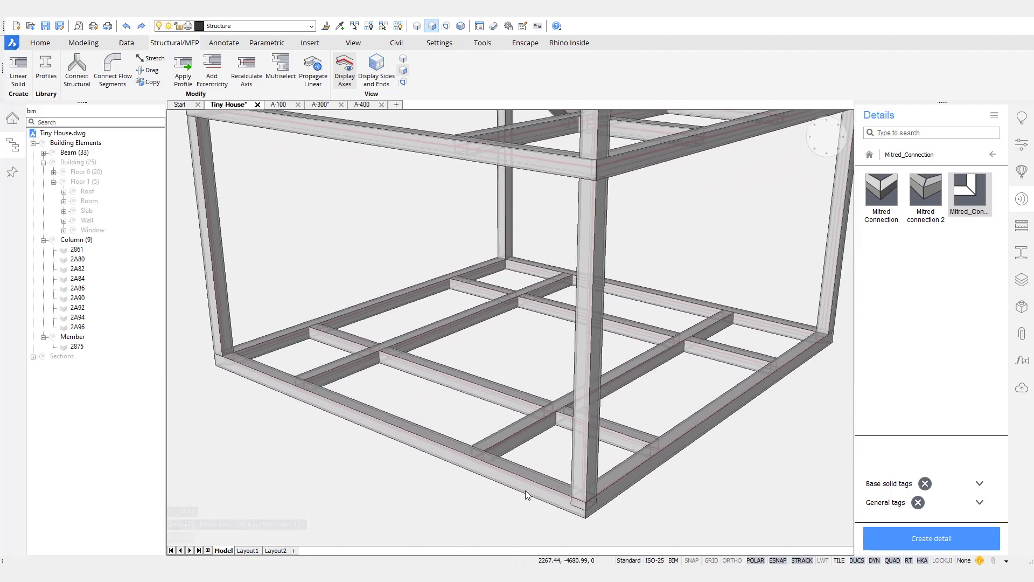
Step: Browse the structural steel profile library to the CircleHollow profile category
click(992, 160)
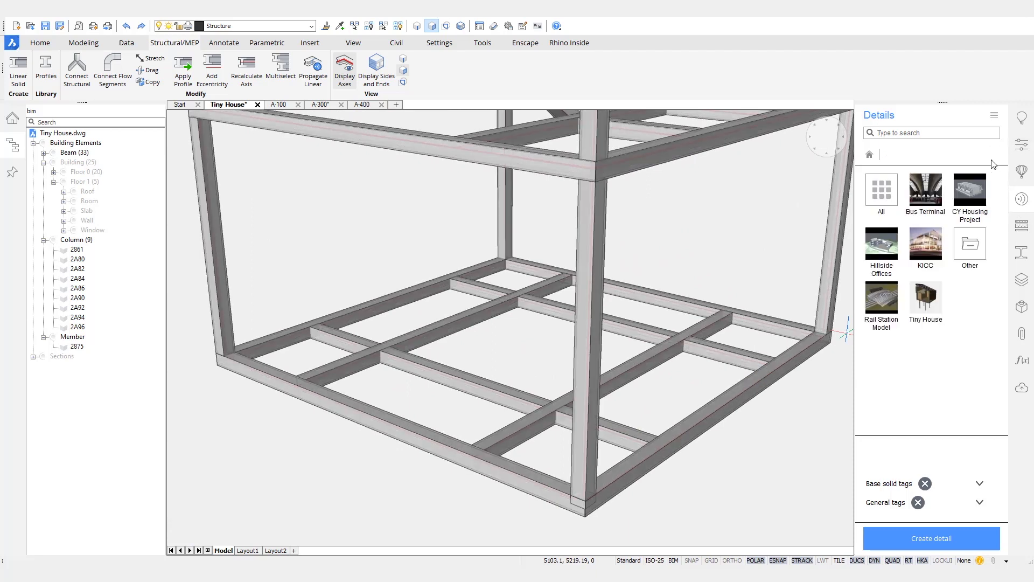
click(1023, 253)
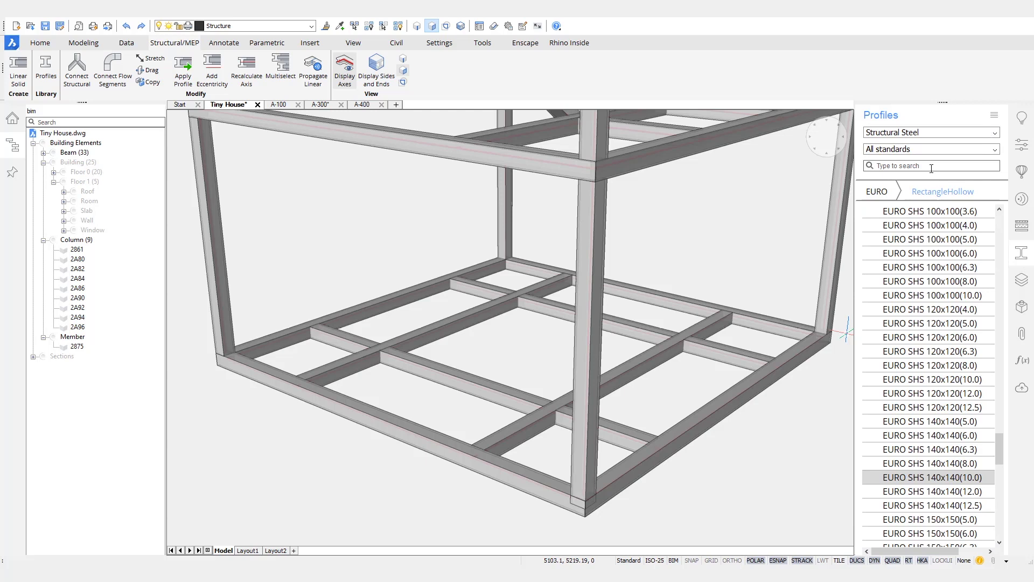
click(882, 190)
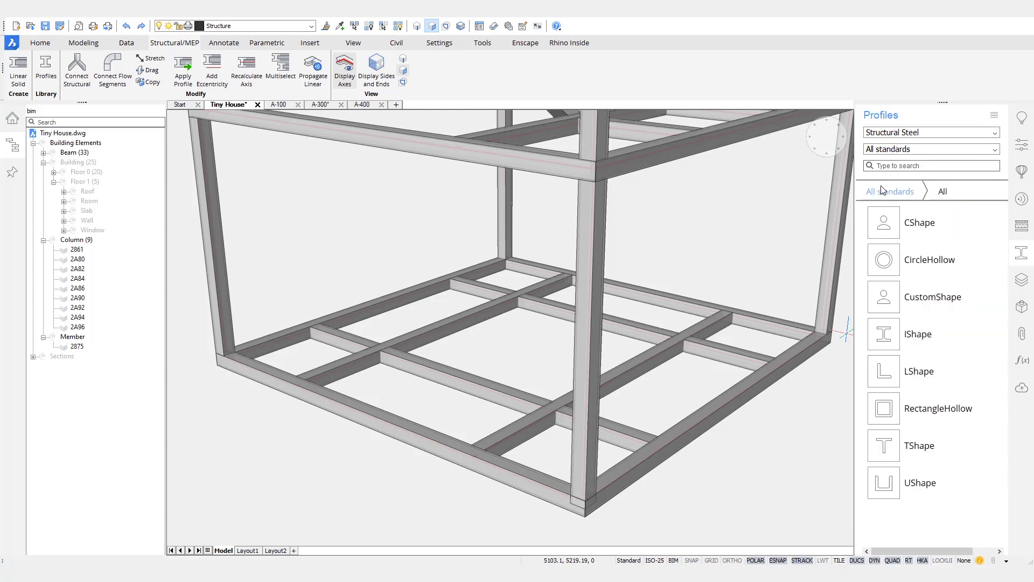
click(916, 264)
Step: Search for 'chs', filter to the EURO standard and pick EURO CHS 168,3x10
click(931, 165)
text(chs)
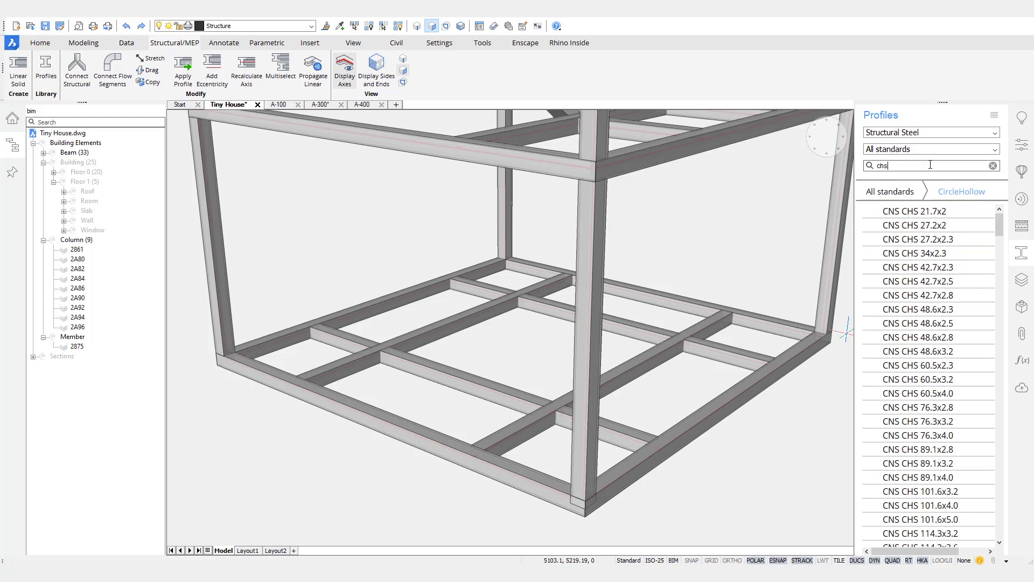
text( 16)
key(BackSpace)
drag(1001, 219, 994, 241)
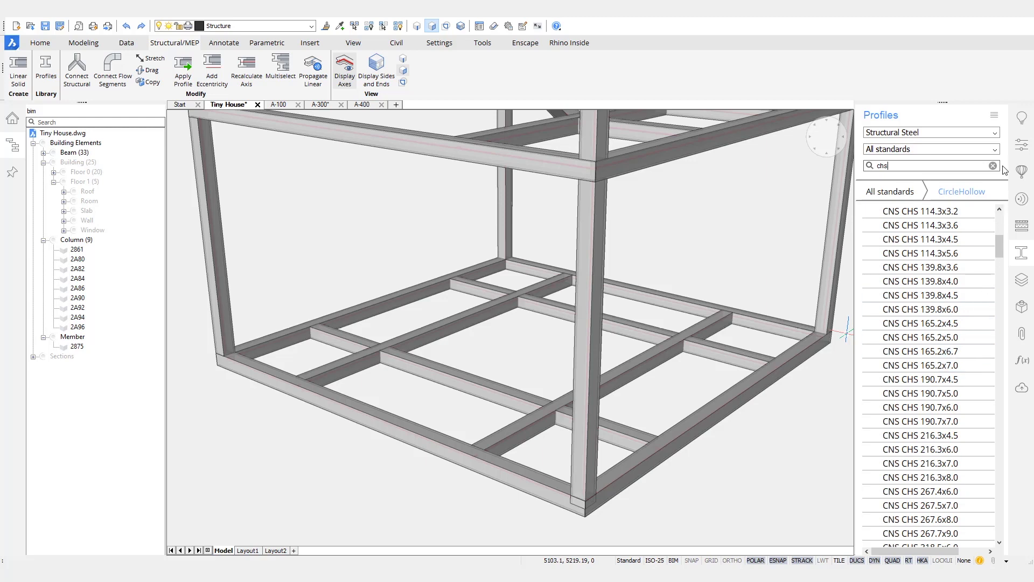
click(996, 151)
click(922, 170)
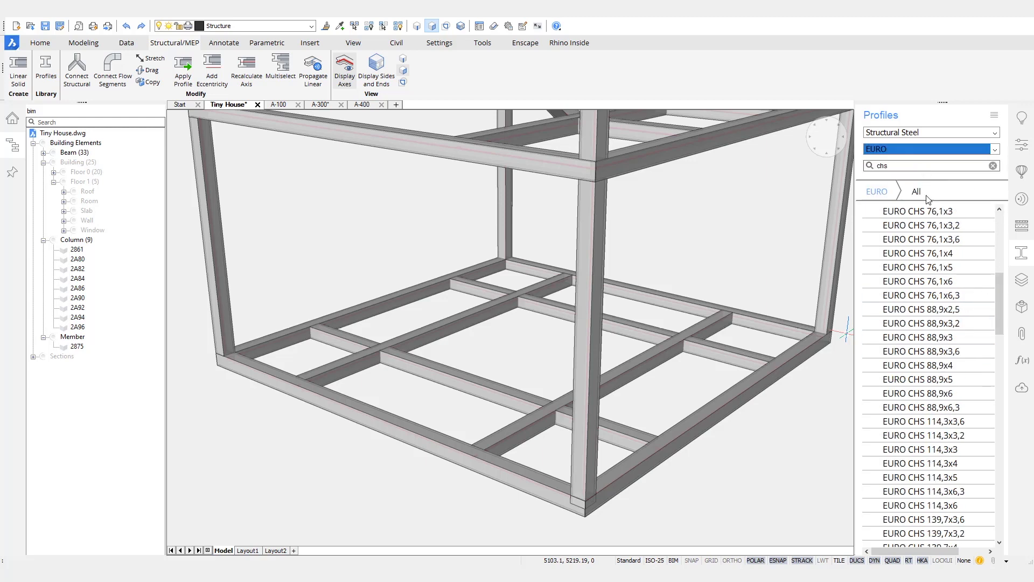
drag(999, 296, 1003, 355)
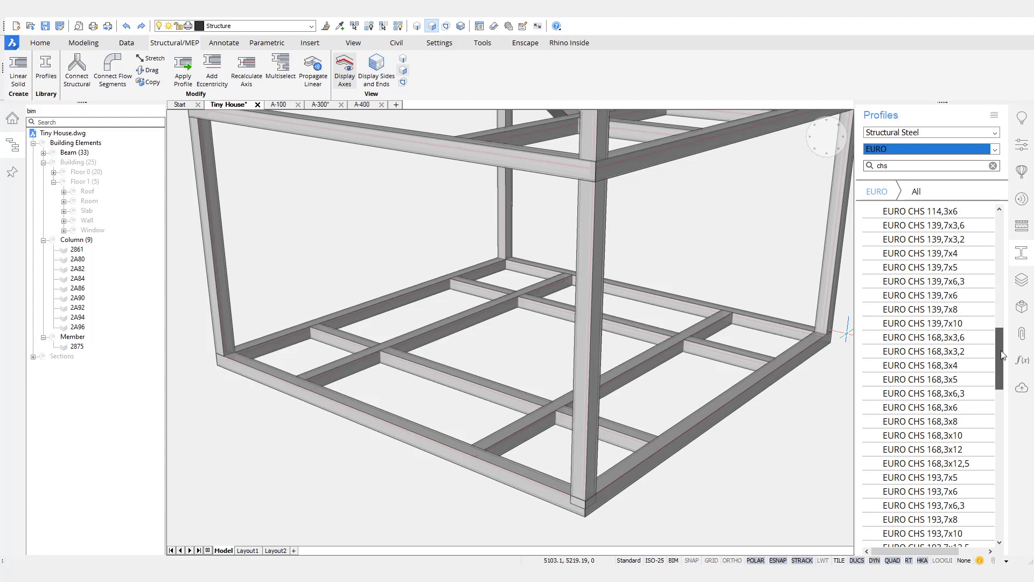
click(954, 437)
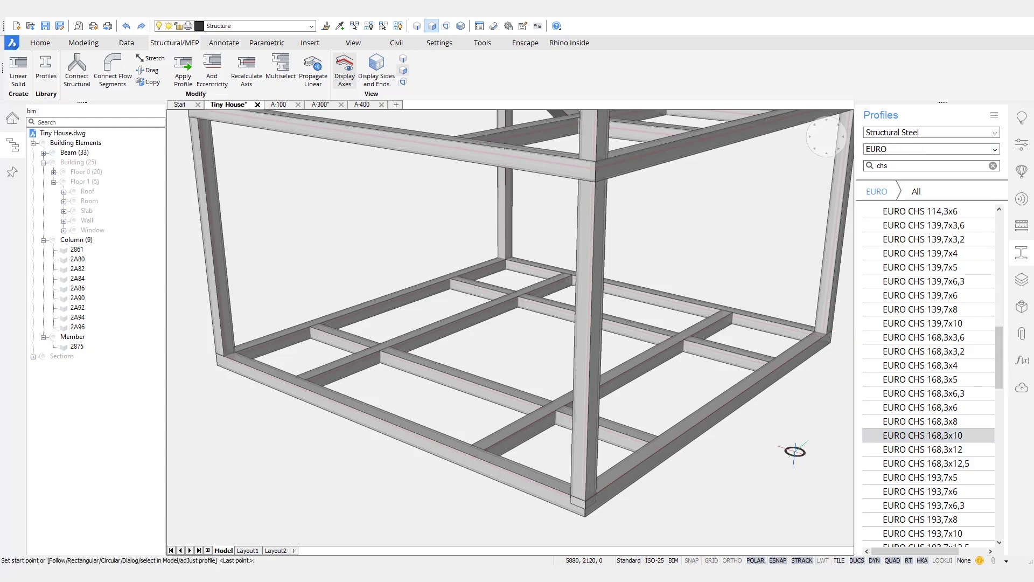
Step: Start the round column at the floor beam junction with dynamic UCS switched off
scroll(791, 455, up, 5)
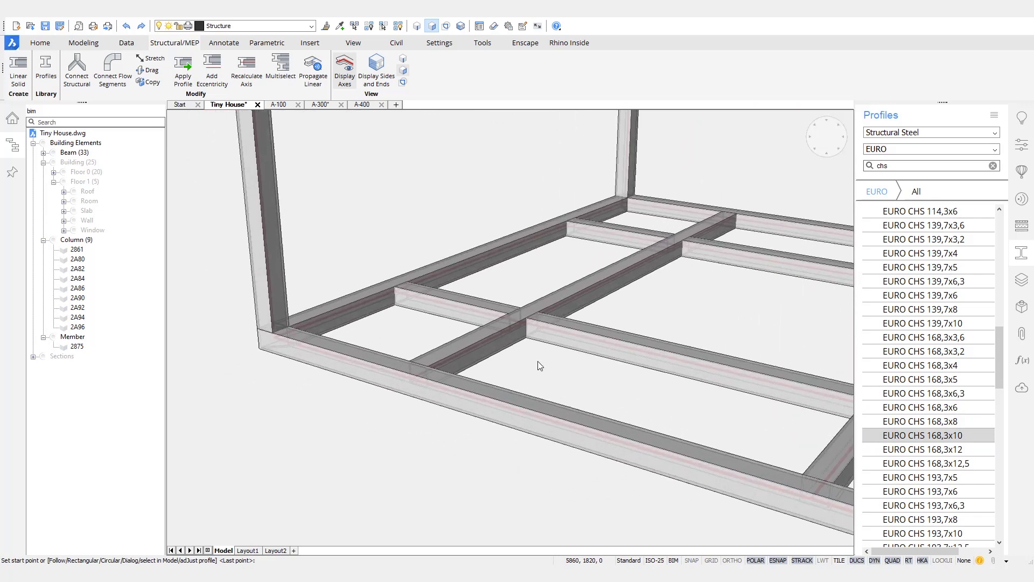
shift+middle_drag(540, 317, 480, 365)
scroll(482, 365, up, 3)
key(F6)
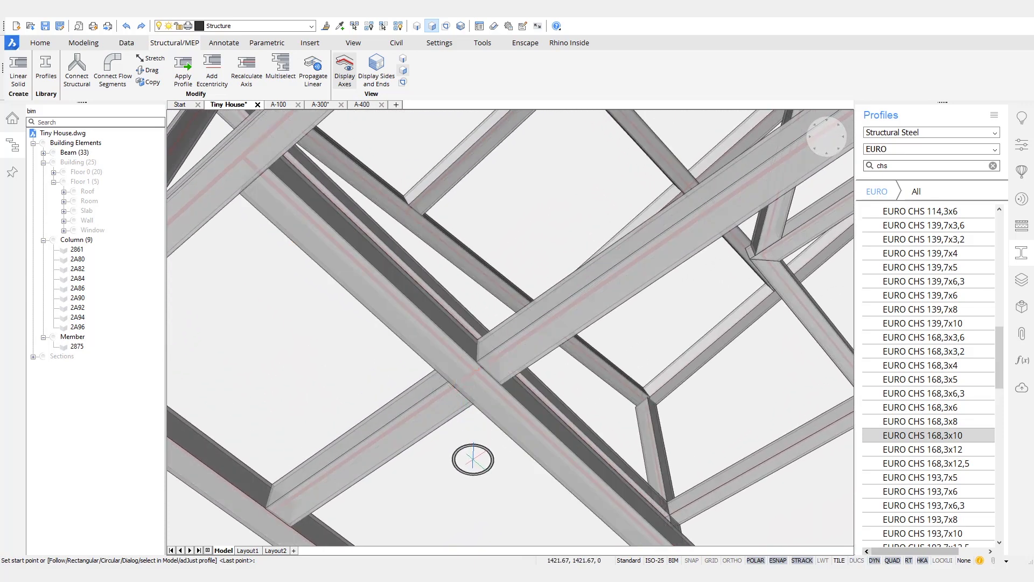
key(Return)
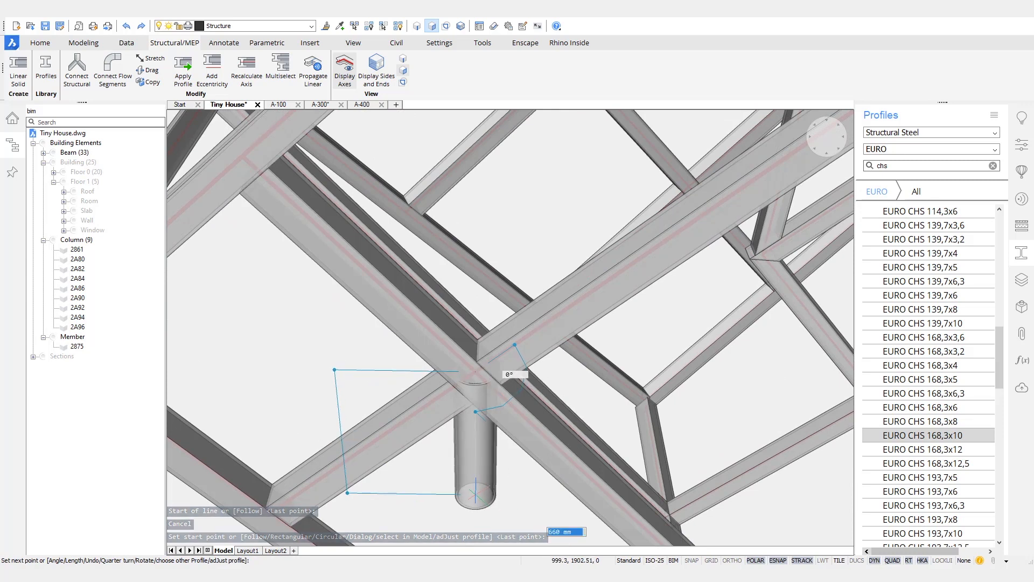
Step: Extend the column 3000 mm downward and select the new round column
scroll(485, 487, down, 3)
shift+middle_drag(488, 484, 496, 405)
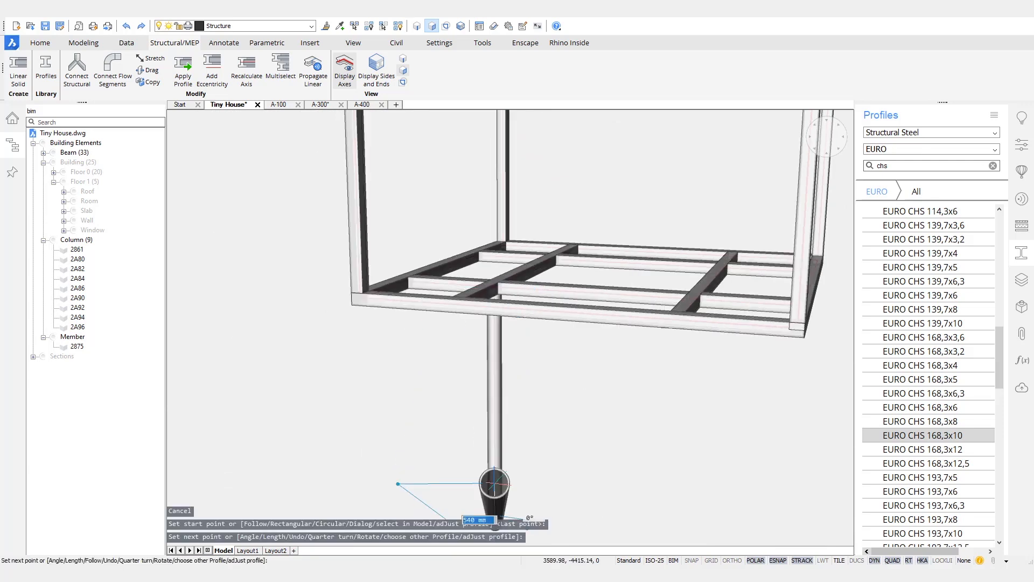
key(Return)
key(Return)
scroll(590, 397, down, 5)
shift+middle_drag(590, 397, 584, 408)
scroll(512, 413, up, 6)
drag(524, 451, 454, 464)
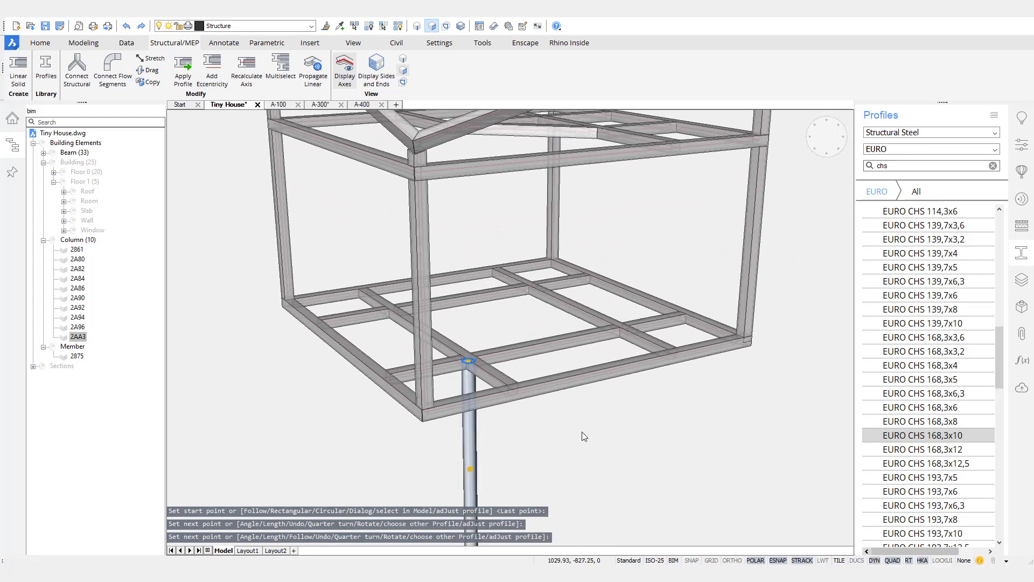
scroll(582, 430, up, 3)
mouse_move(594, 443)
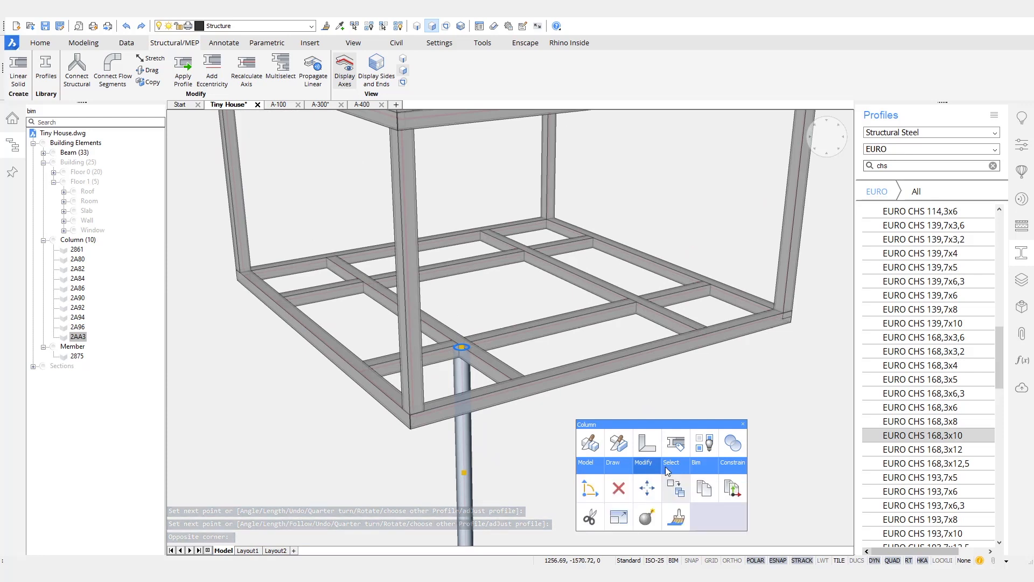
Step: Copy the round column from its top to the other floor beam junctions, then clear the profile search
click(676, 488)
click(462, 347)
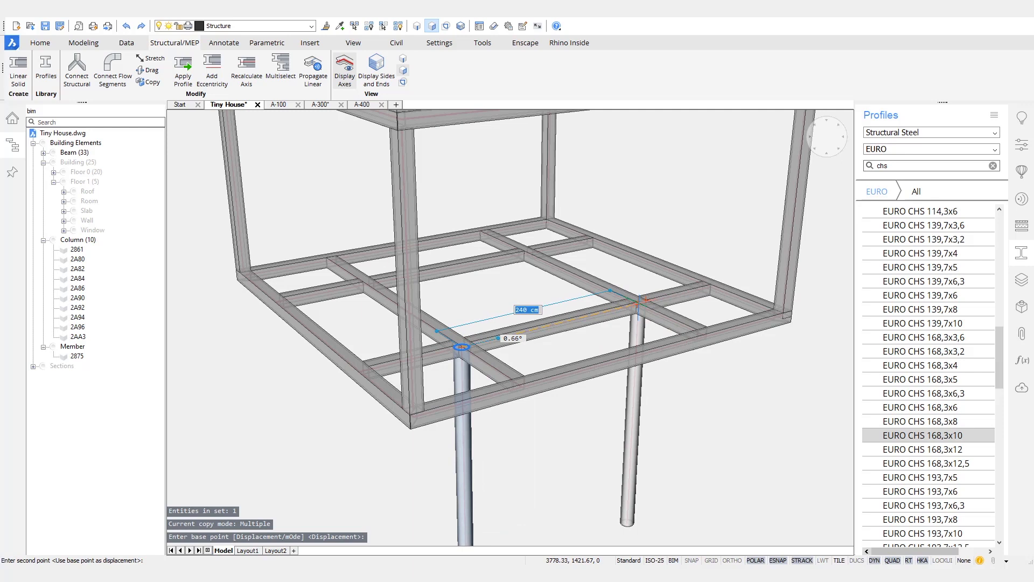
click(525, 260)
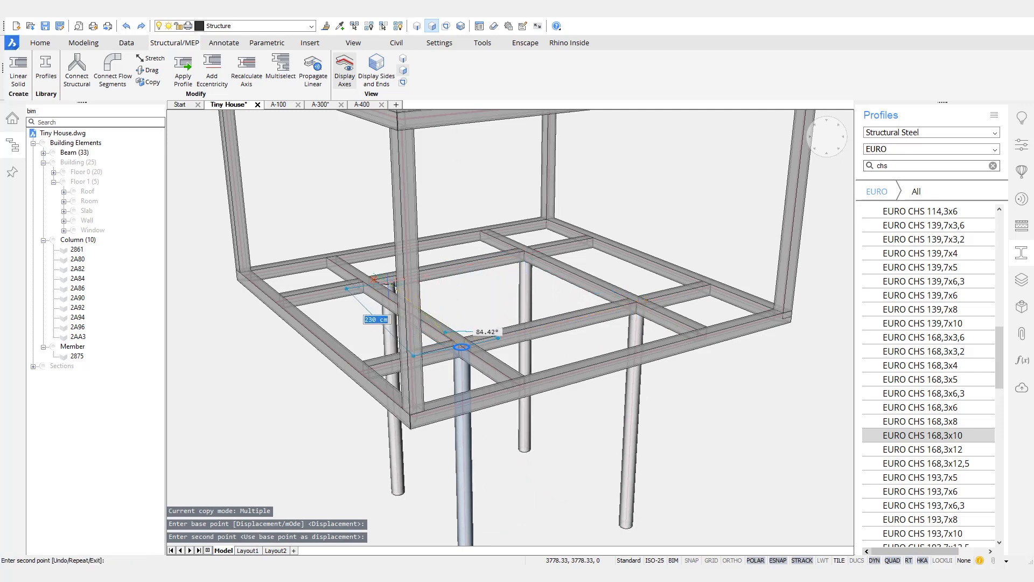
click(370, 294)
key(Return)
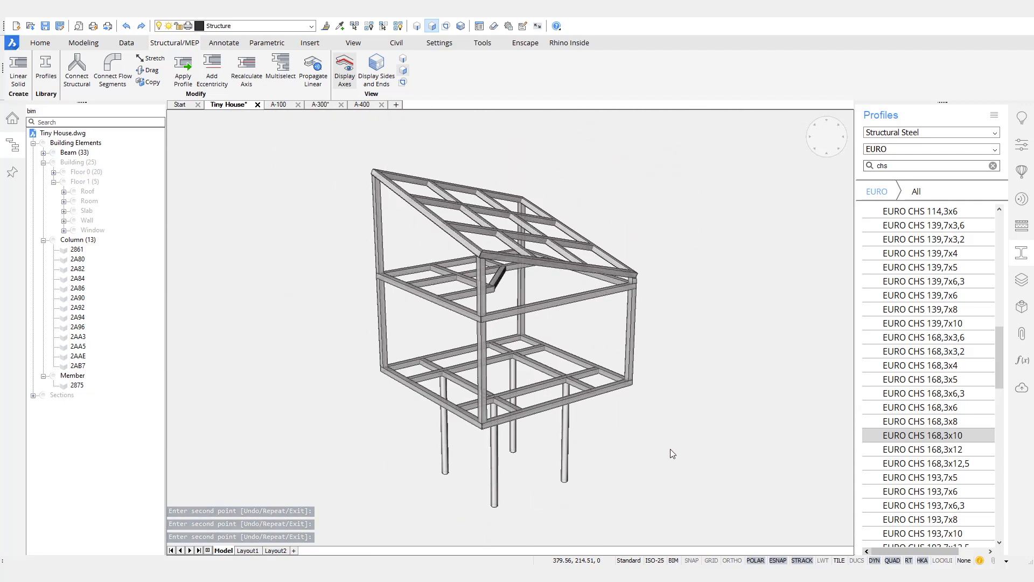
click(993, 166)
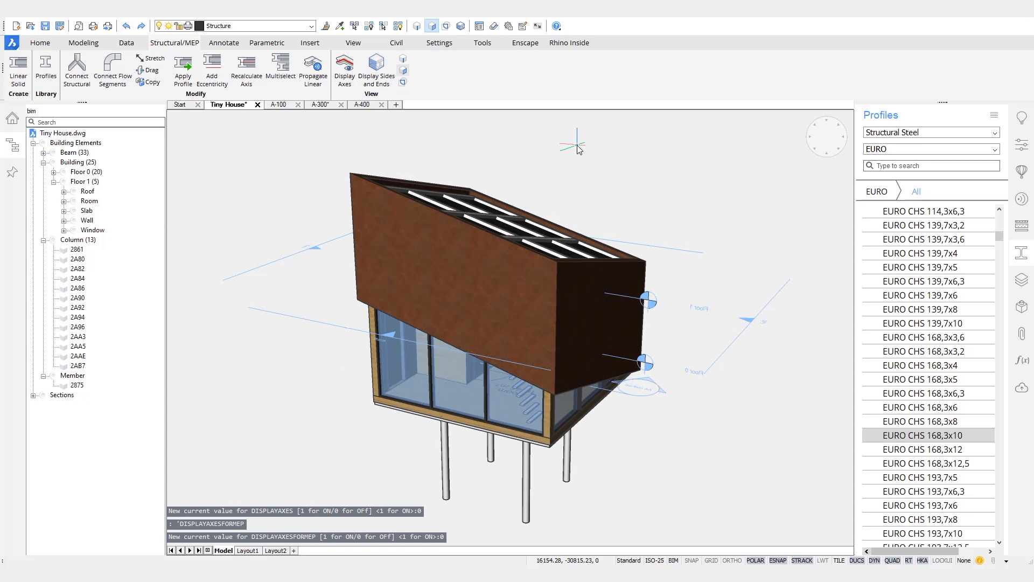
Step: Save the drawing and look through sheets A-300, A-100 and A-400, ending on A-300
key(ctrl+s)
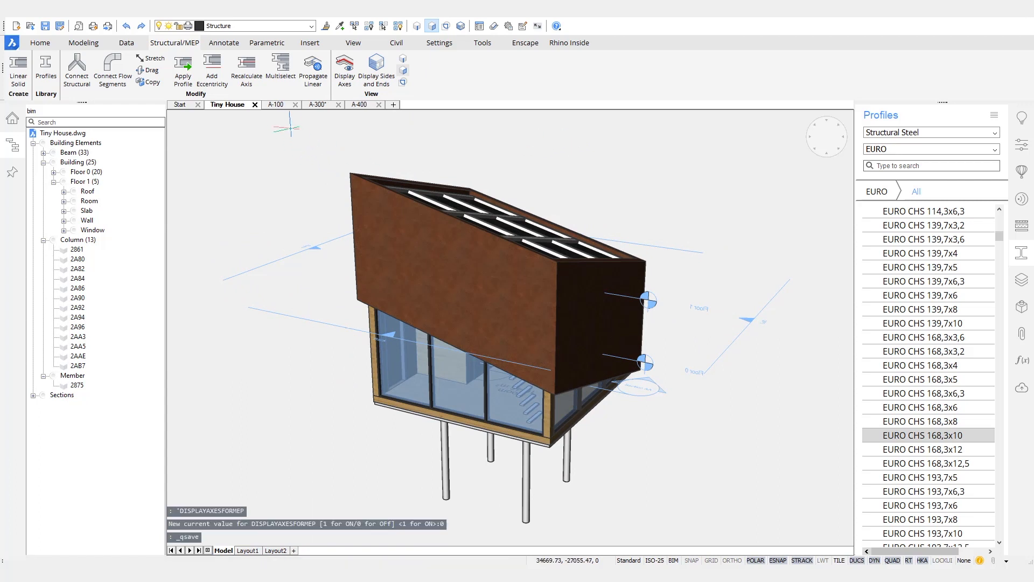
click(319, 104)
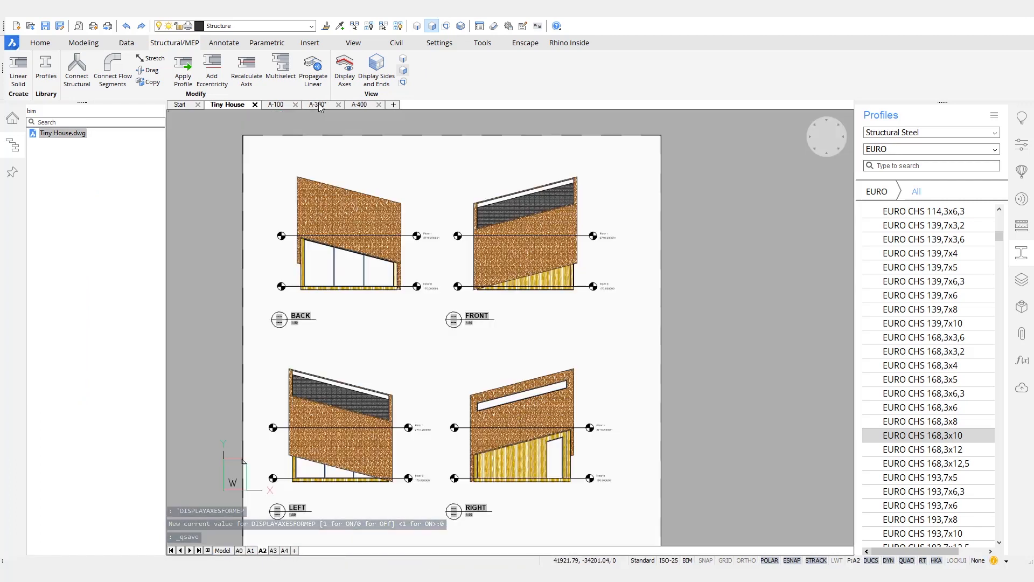
middle_drag(438, 331, 478, 318)
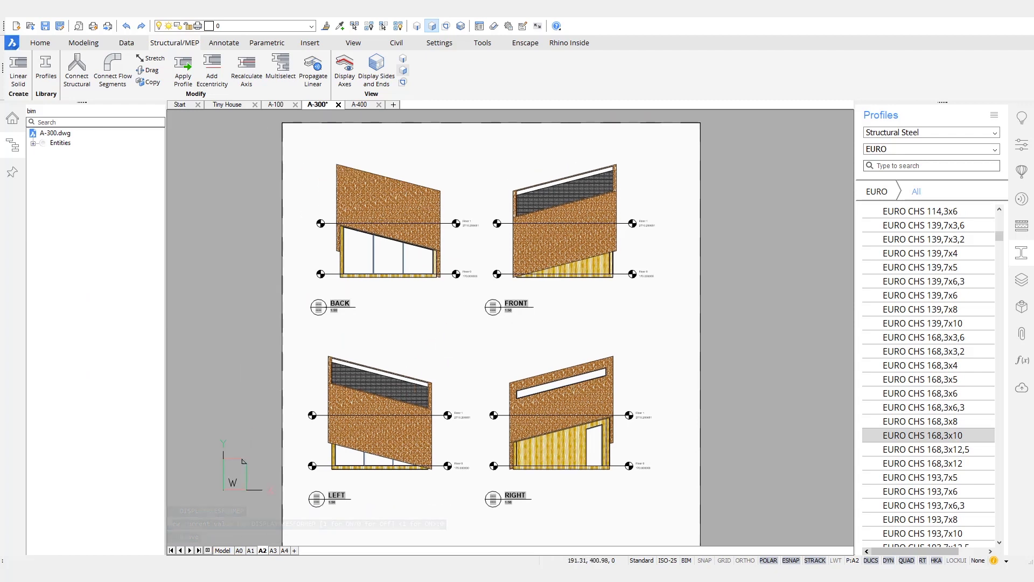
click(282, 106)
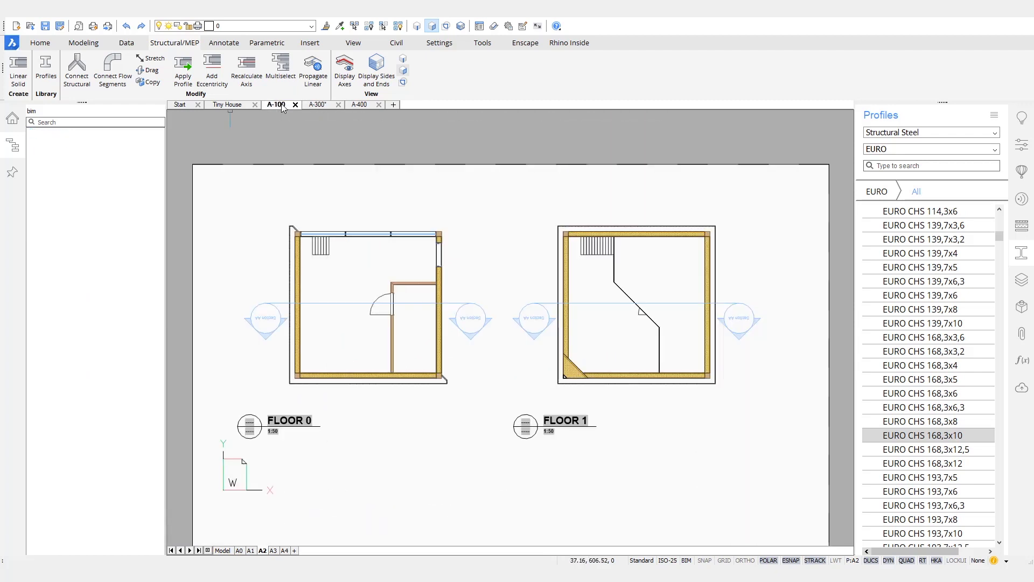
click(360, 103)
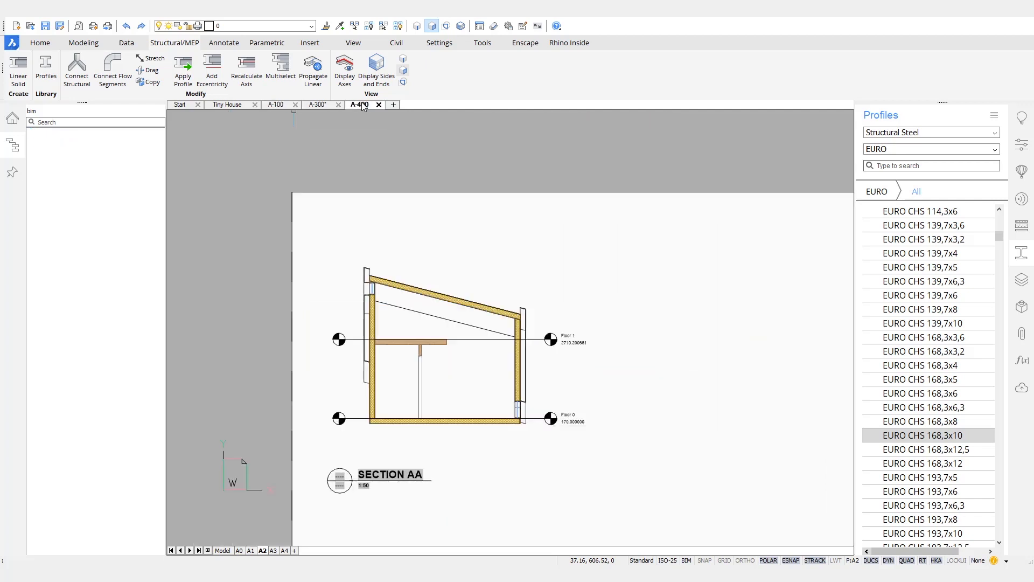
click(12, 117)
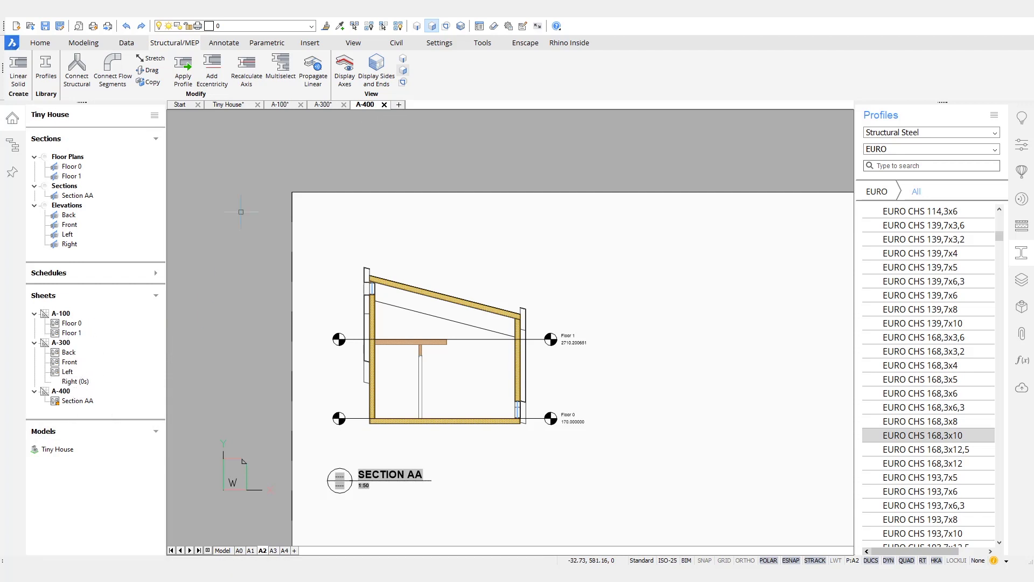
click(324, 106)
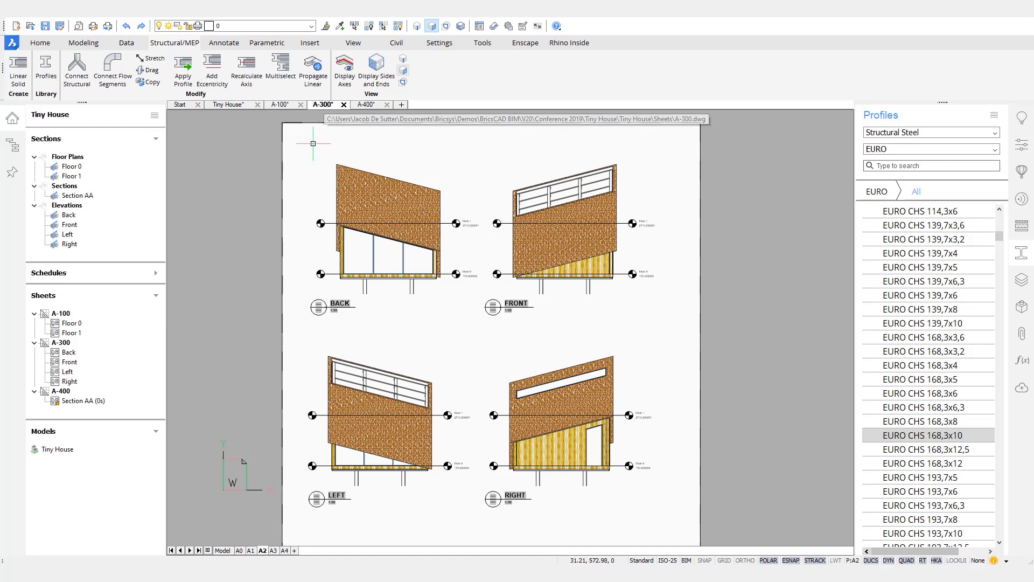
Step: Zoom and pan across the Back and Front elevations, including the window railing
scroll(359, 274, up, 6)
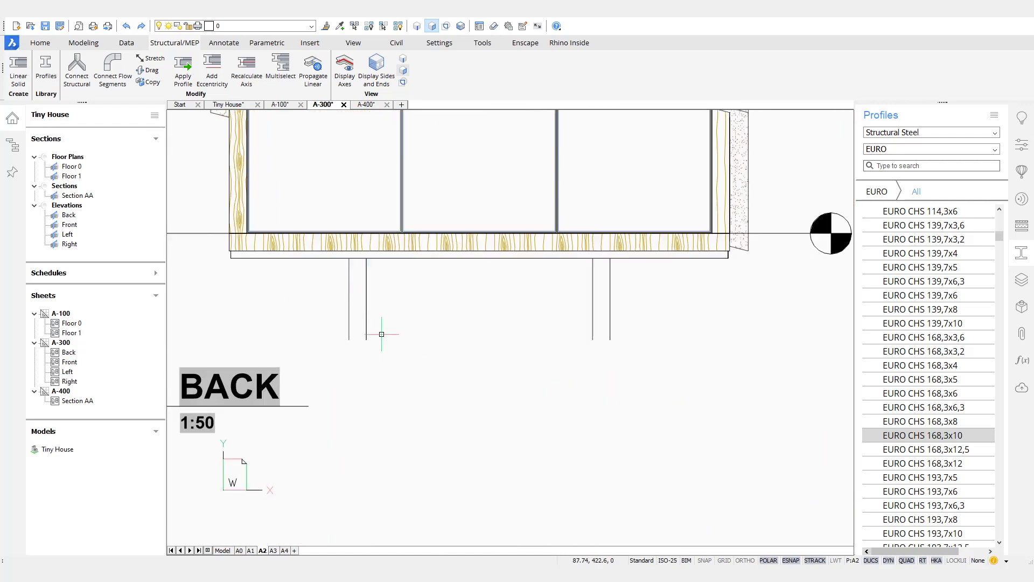
scroll(430, 407, down, 5)
middle_drag(427, 411, 595, 173)
scroll(444, 383, up, 2)
scroll(534, 410, up, 2)
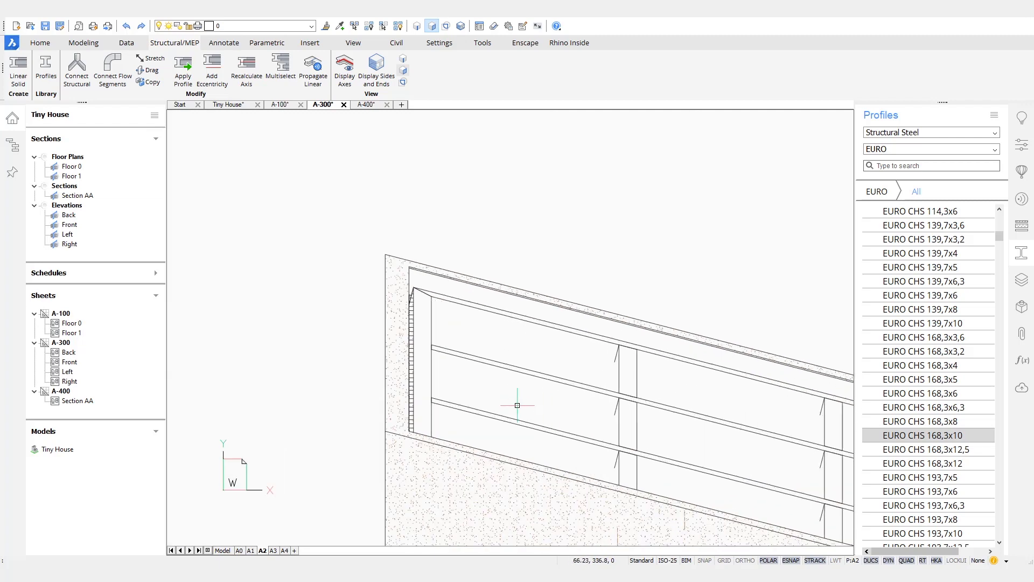
scroll(527, 404, up, 2)
scroll(688, 349, down, 6)
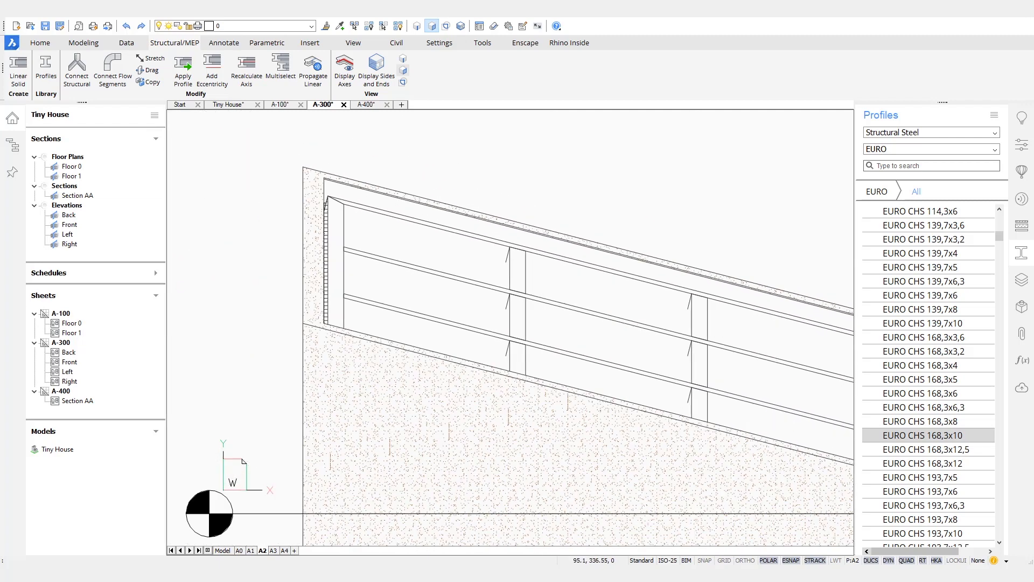
mouse_move(614, 291)
middle_down()
mouse_move(463, 307)
mouse_move(415, 511)
middle_up()
click(229, 105)
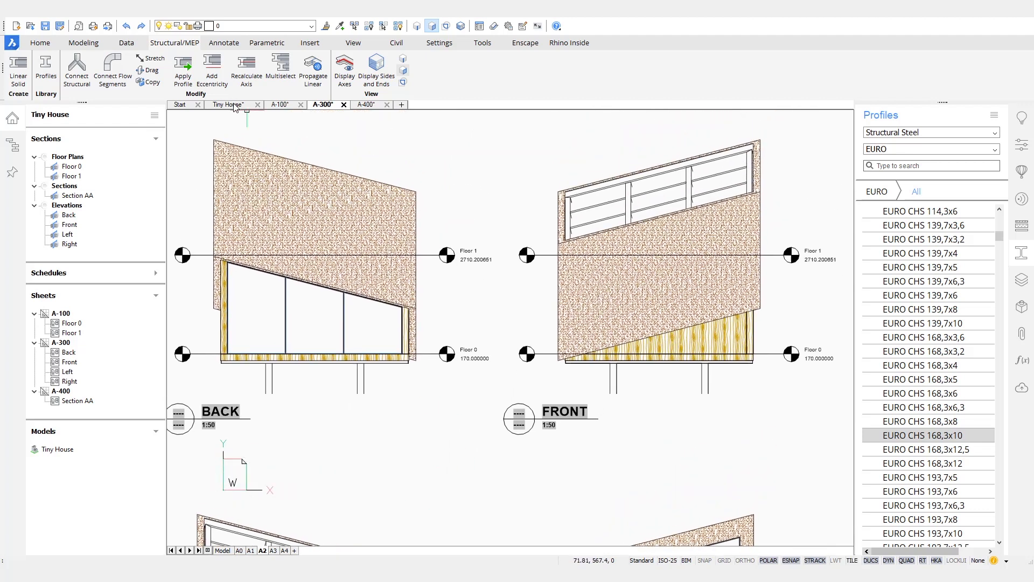
Step: Push-pull the wooden floor-frame edge face flush with the corner, then inspect the floor from below
scroll(588, 436, up, 10)
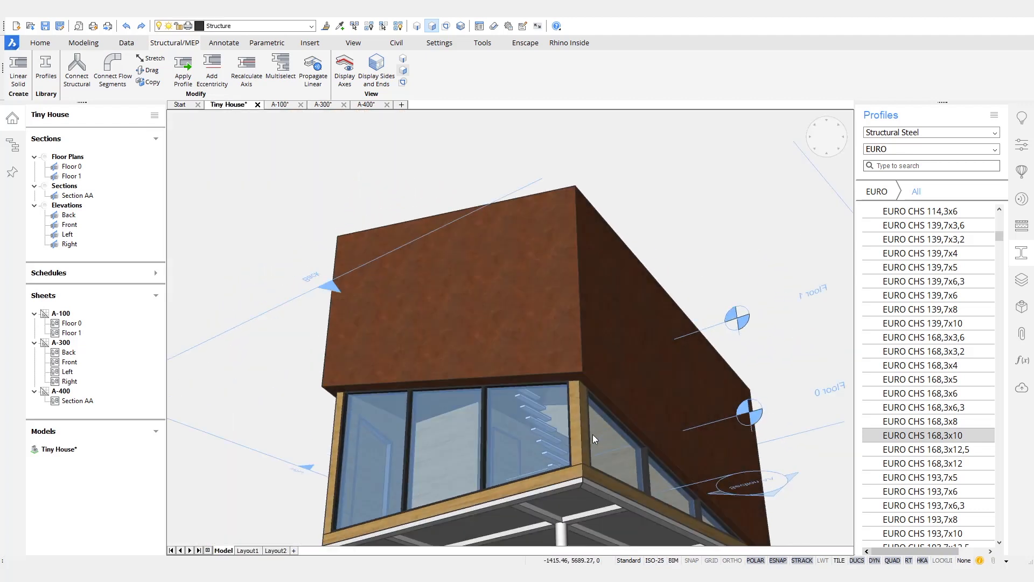
scroll(650, 304, up, 2)
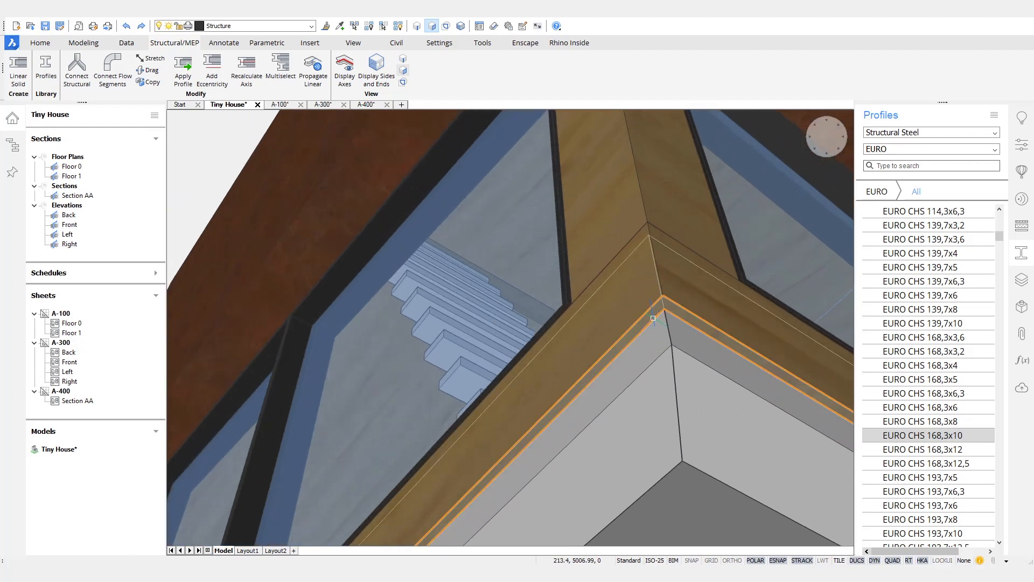
mouse_move(660, 305)
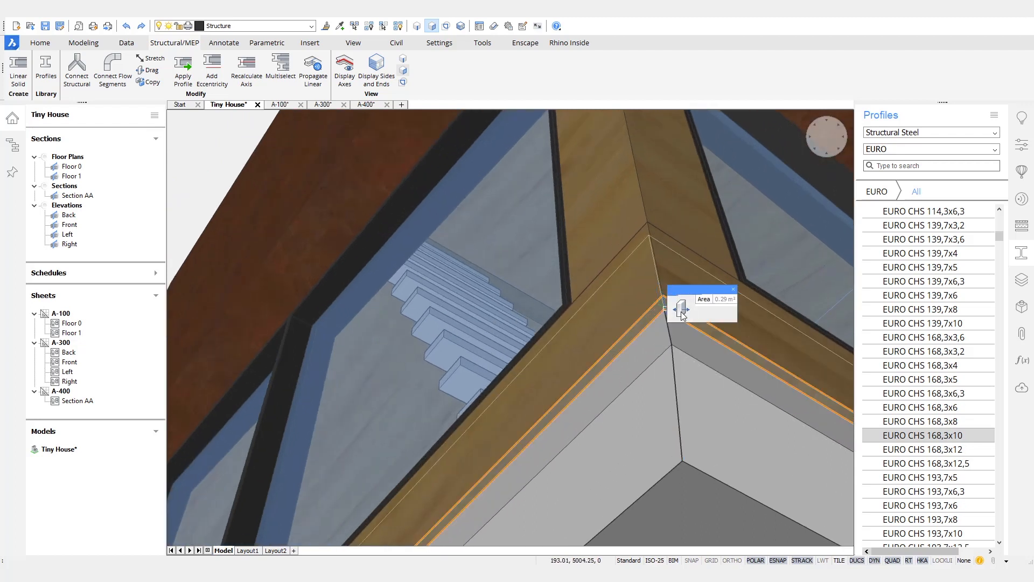
click(682, 310)
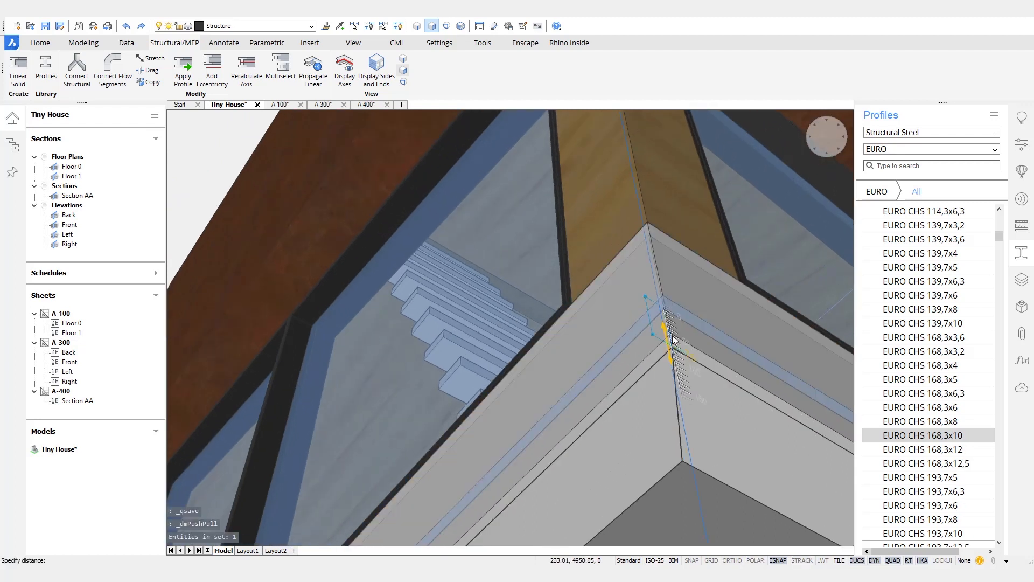
click(673, 345)
shift+middle_drag(560, 368, 673, 261)
shift+middle_drag(636, 328, 636, 367)
shift+middle_drag(564, 273, 545, 377)
mouse_move(543, 372)
mouse_move(569, 384)
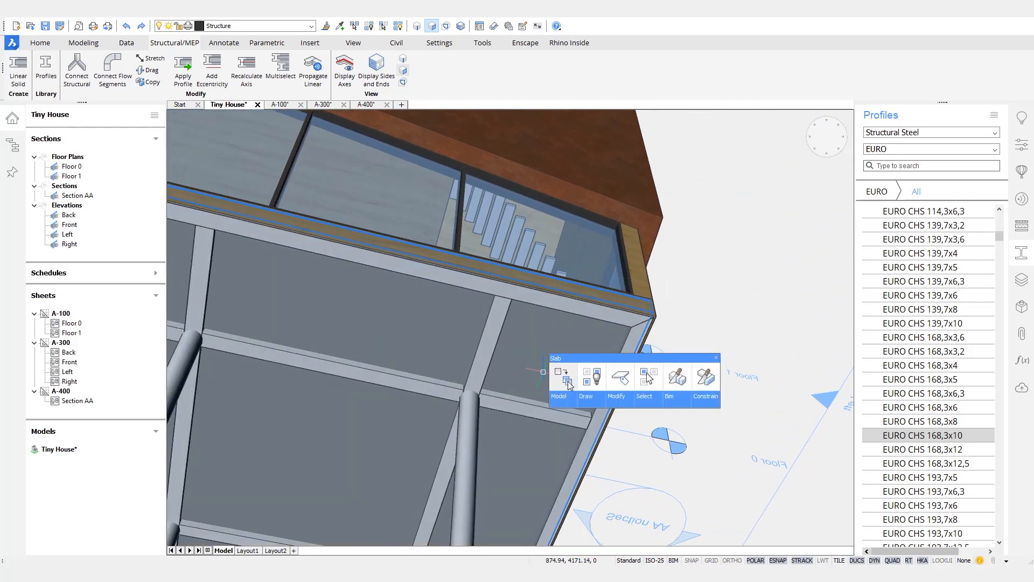
Step: Slice the floor slab along the steel beam face and delete the cut-off piece
click(701, 380)
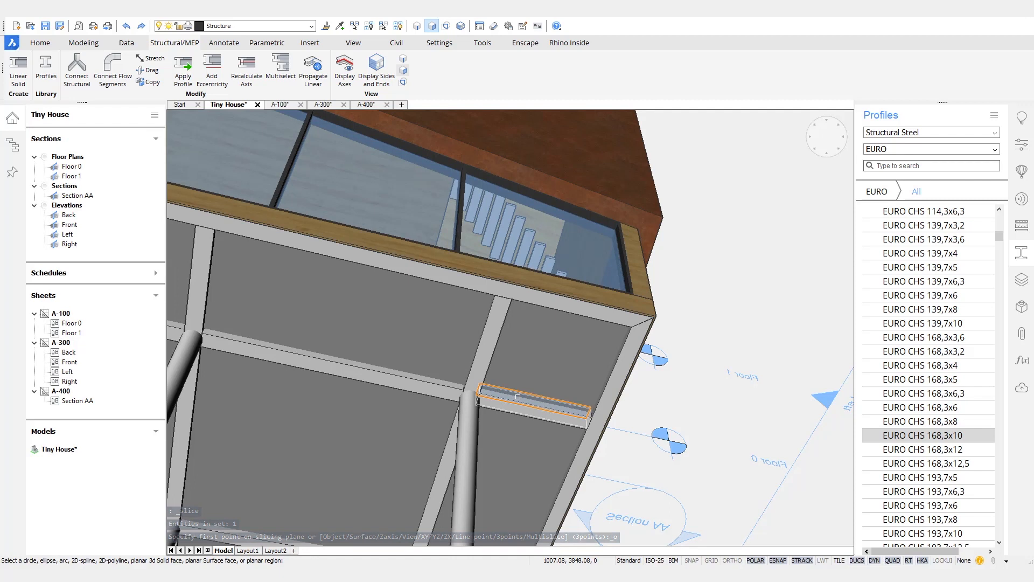
click(518, 398)
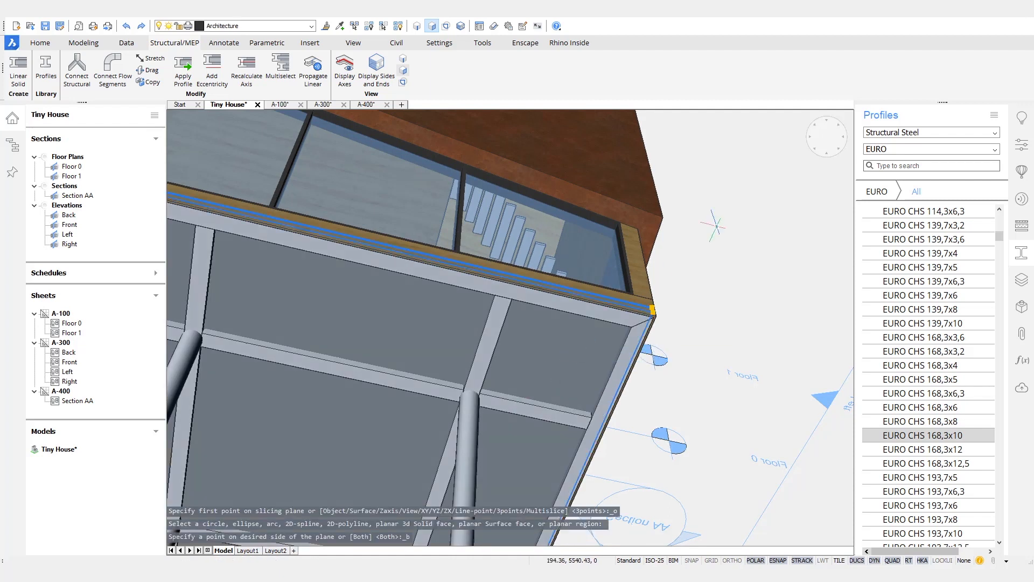
key(Delete)
Step: Slice the roof slab along the roof beam face, keeping both halves
shift+middle_drag(722, 222, 727, 334)
shift+middle_drag(728, 151, 633, 252)
mouse_move(545, 245)
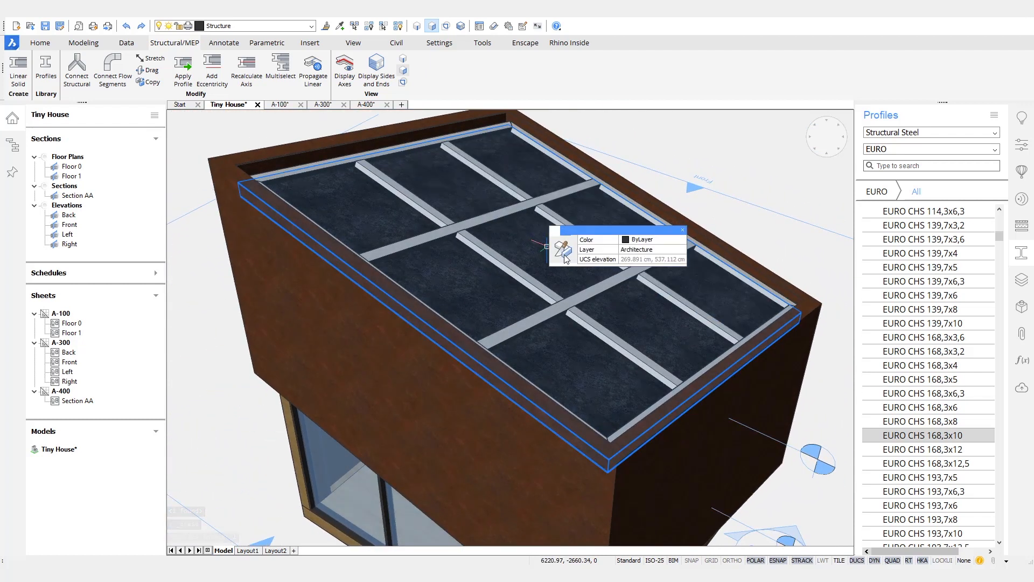
click(564, 252)
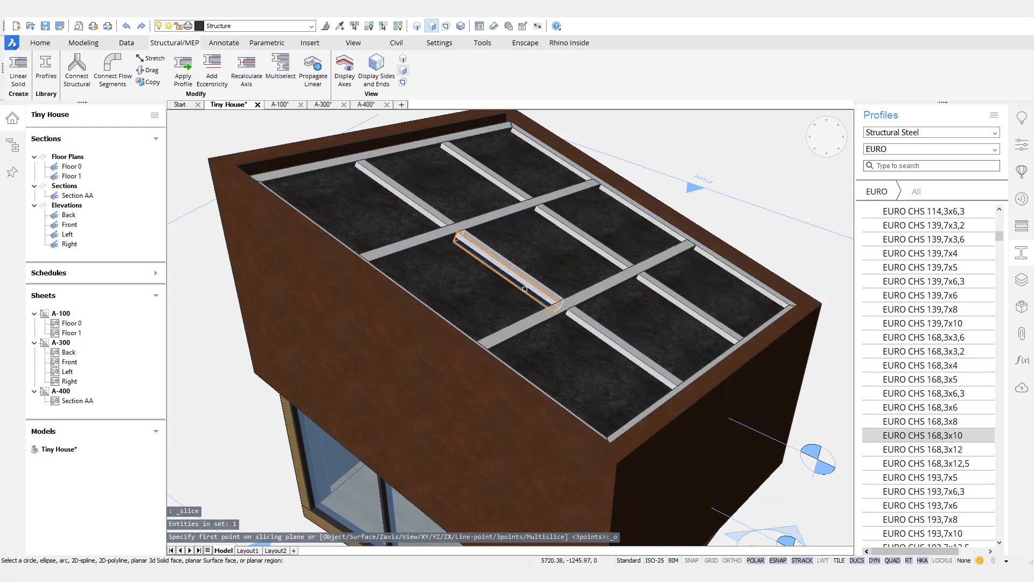
click(524, 289)
click(551, 246)
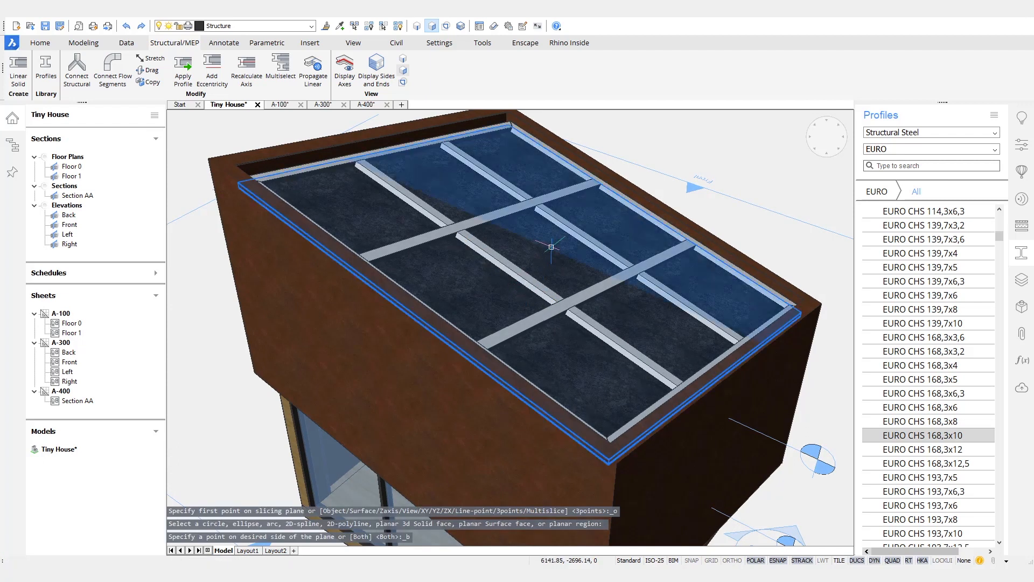
key(Escape)
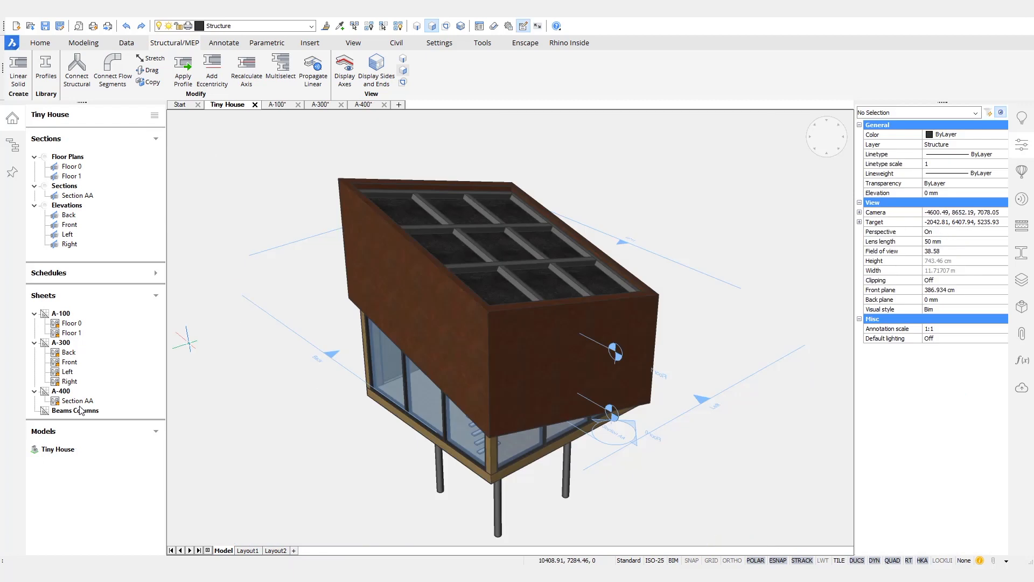
Step: Start a new schedule from the Beams and Columns (BIM).dxd definition and name it Beams Columns
right_click(131, 269)
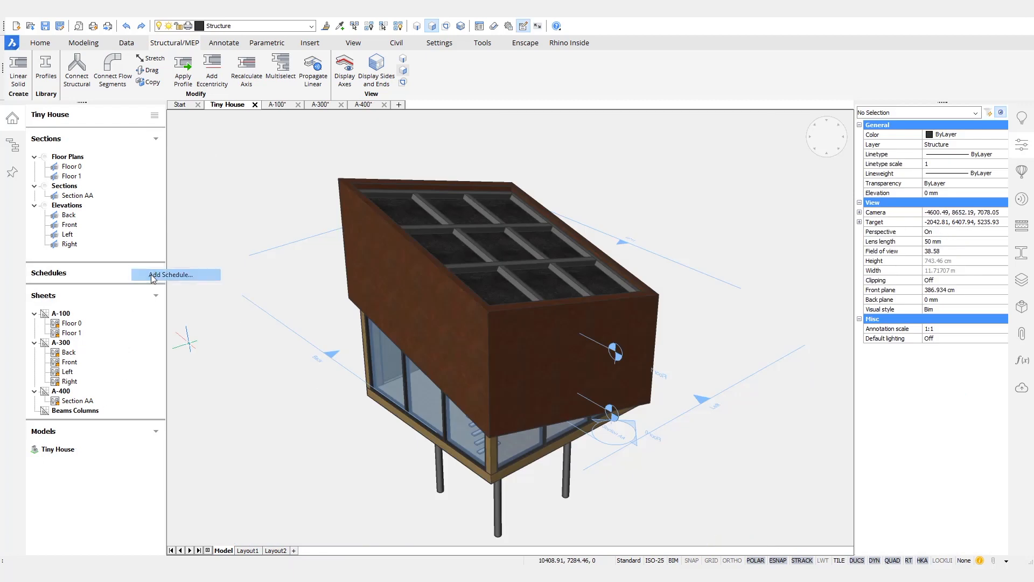
click(151, 275)
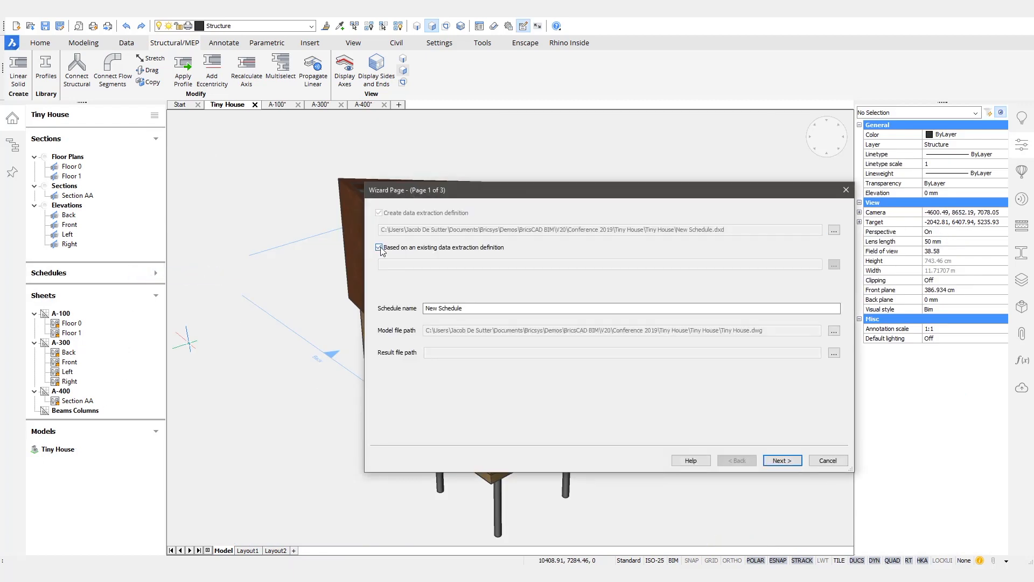
click(833, 264)
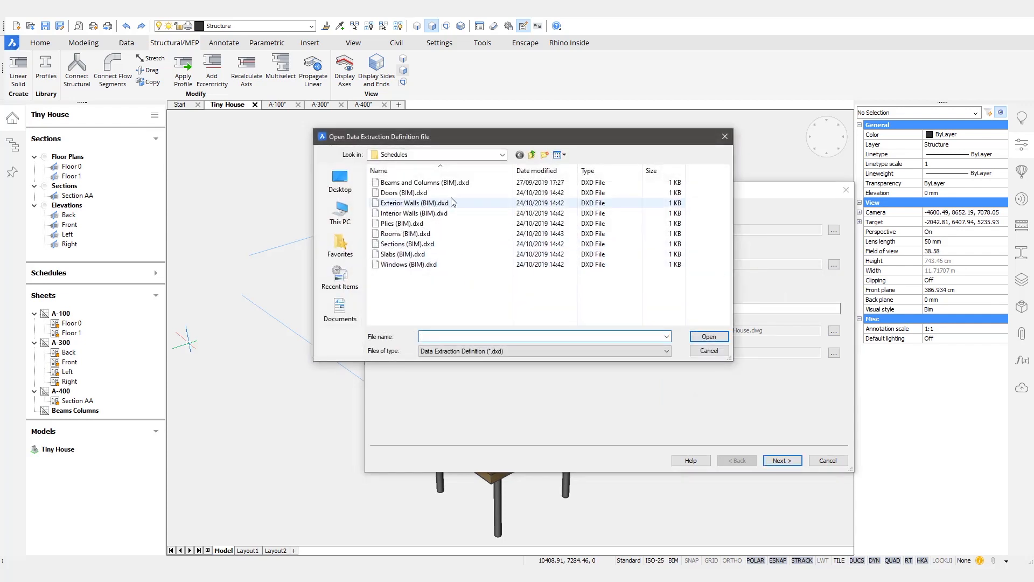
click(423, 182)
click(711, 337)
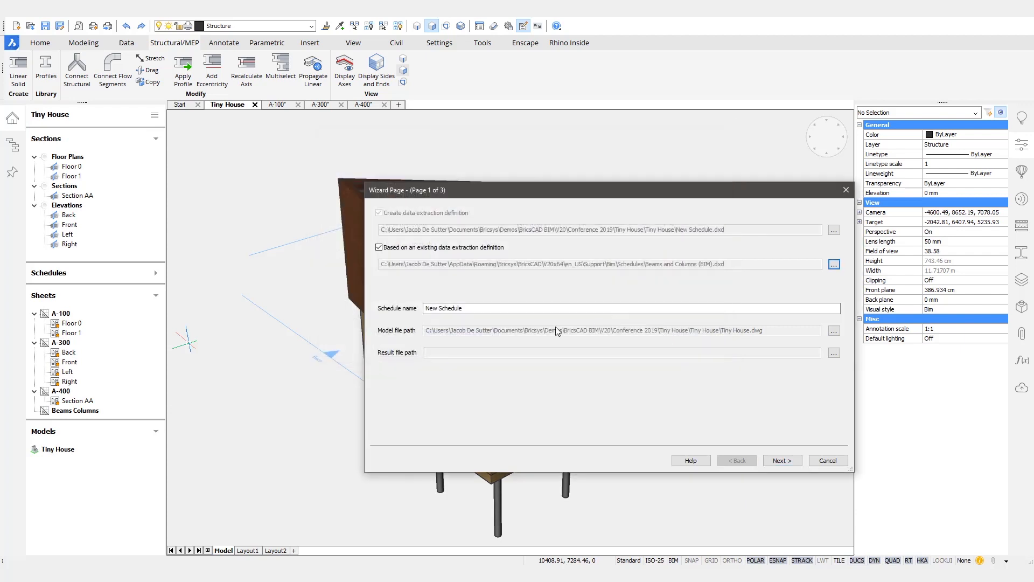
double_click(501, 307)
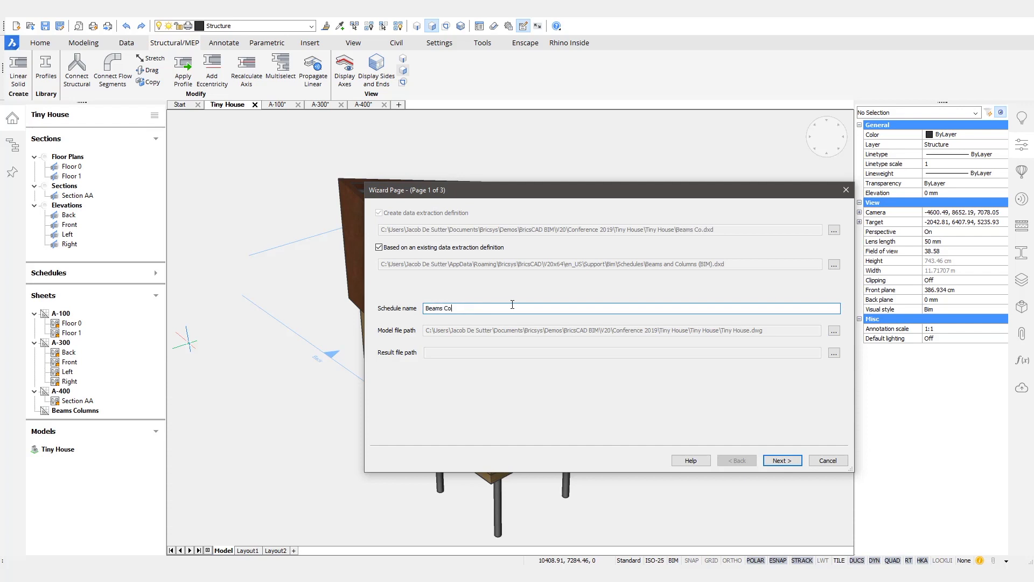
Step: Set the result file to Sheets\A-500.dwg, exclude the block view properties, and finish
click(834, 353)
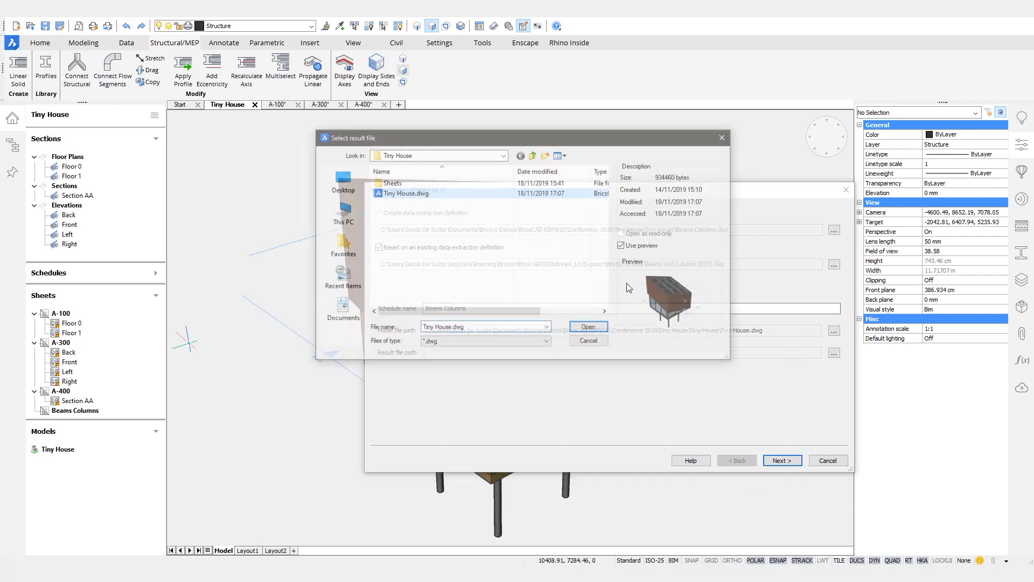
double_click(392, 183)
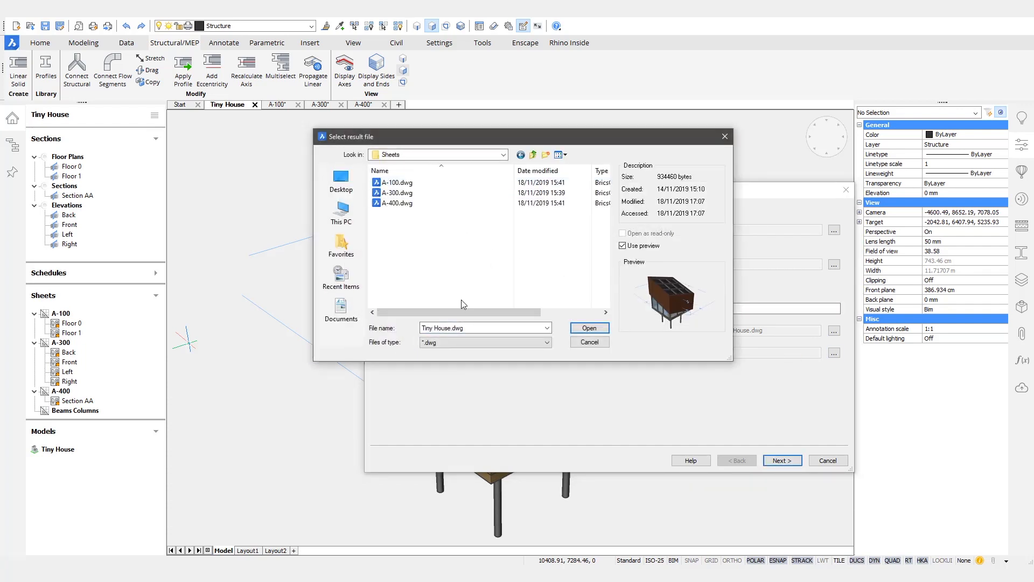
text(A-500)
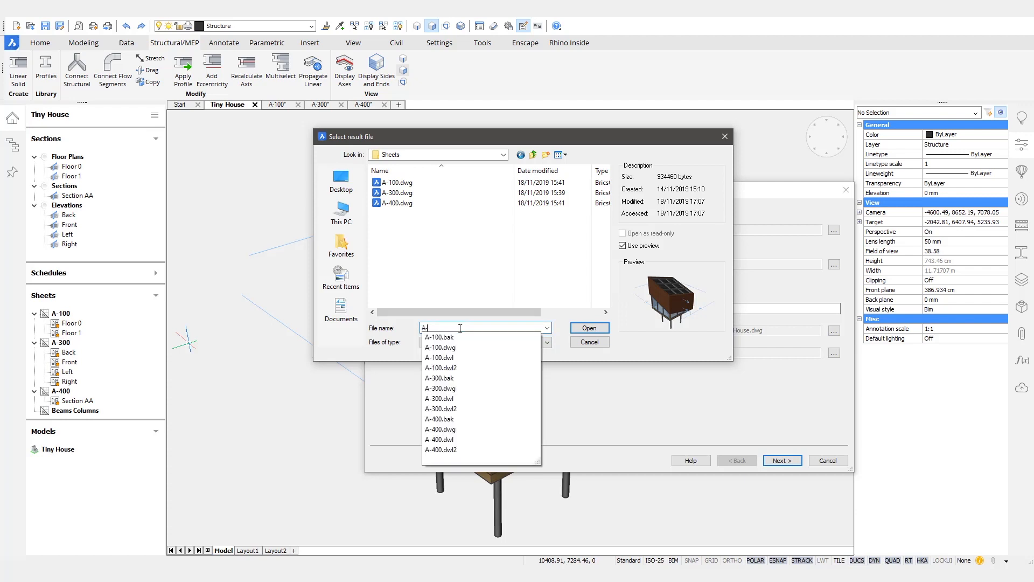
click(583, 329)
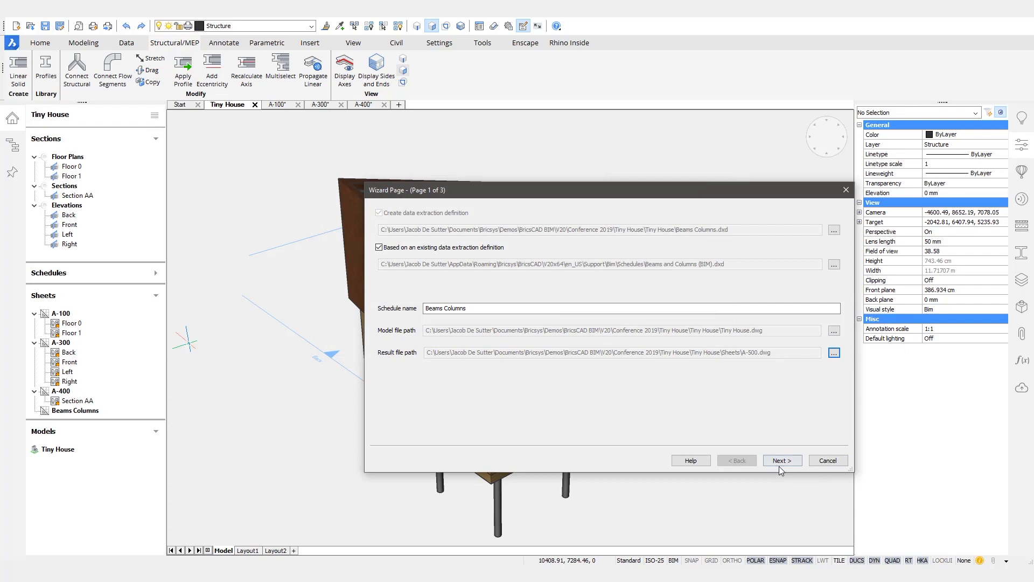
click(781, 462)
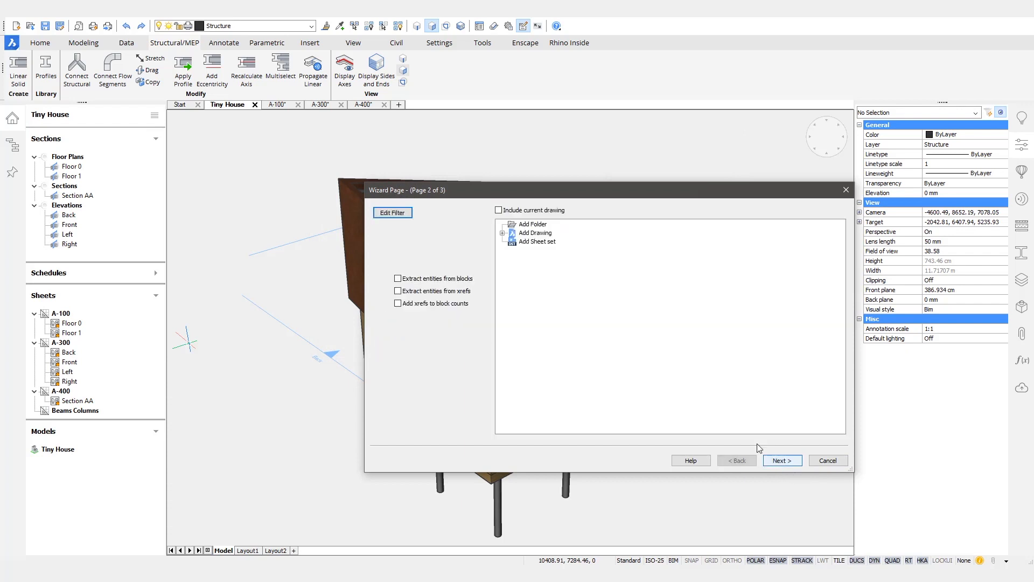
click(781, 462)
click(384, 277)
mouse_move(838, 237)
mouse_down()
mouse_move(832, 344)
mouse_move(843, 228)
mouse_up()
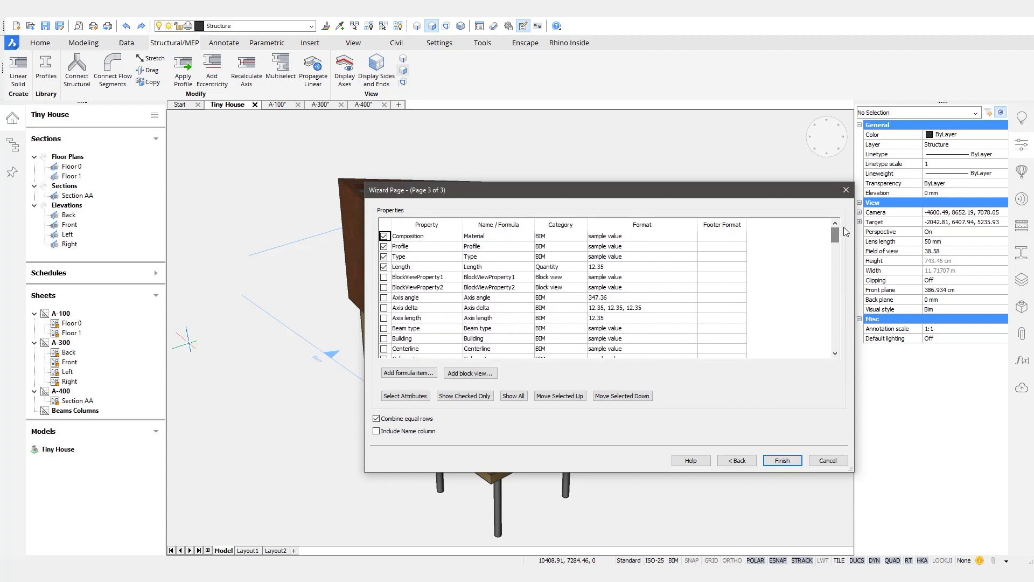
click(783, 461)
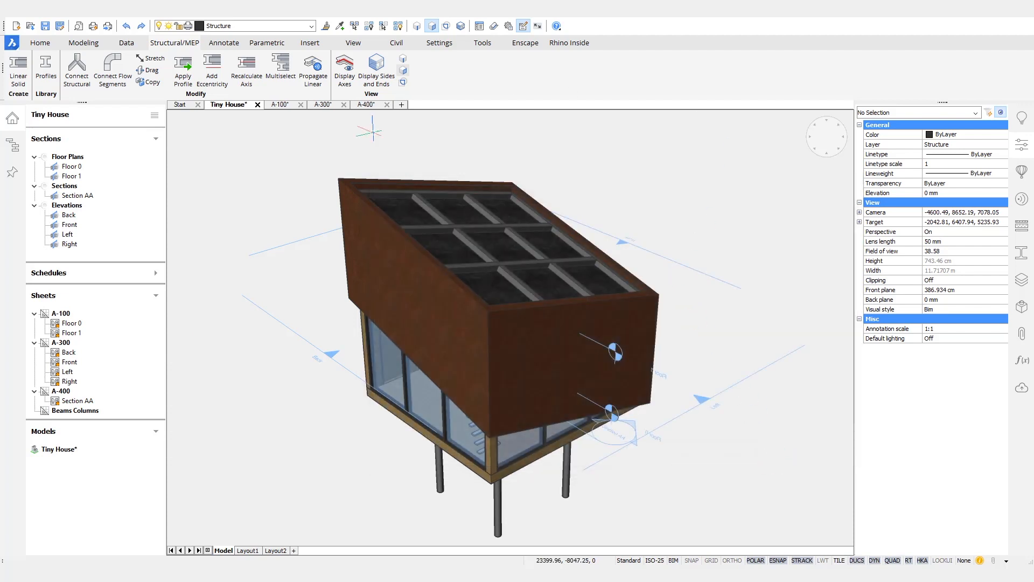
Step: Update the Beams Columns schedule, show it on A-500 and pan down to its last rows
click(127, 274)
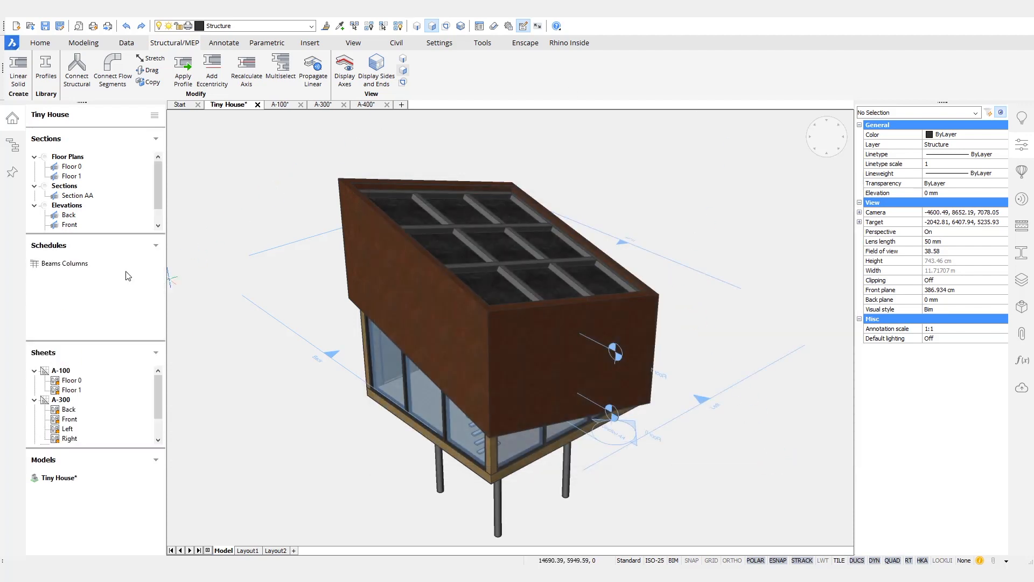
right_click(75, 267)
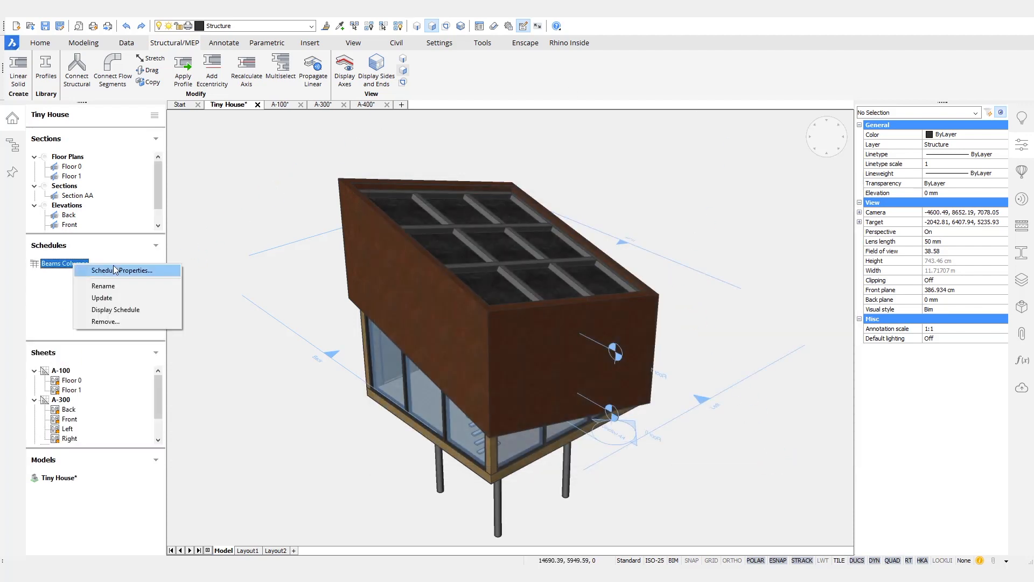
click(117, 297)
right_click(74, 268)
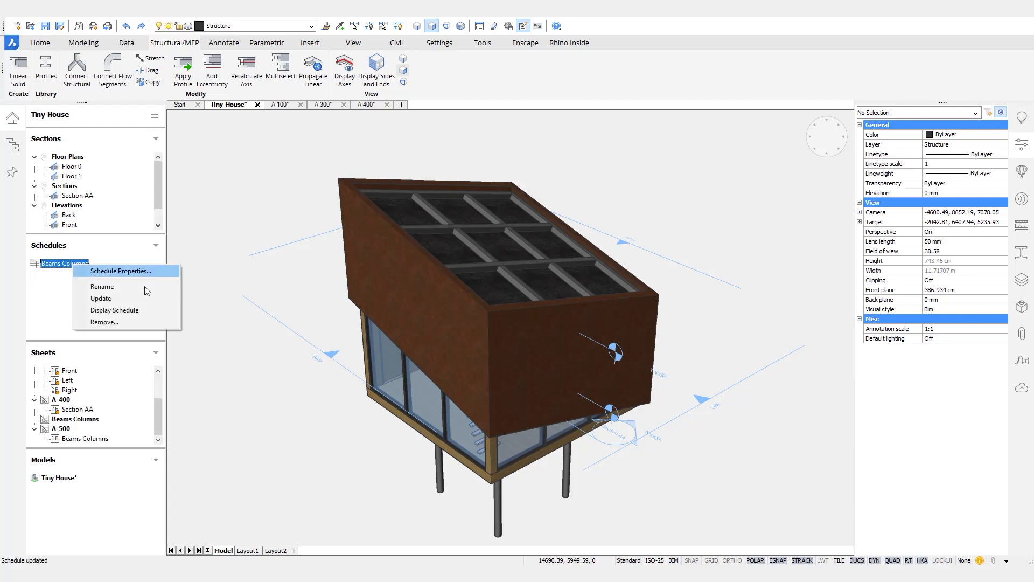
click(122, 310)
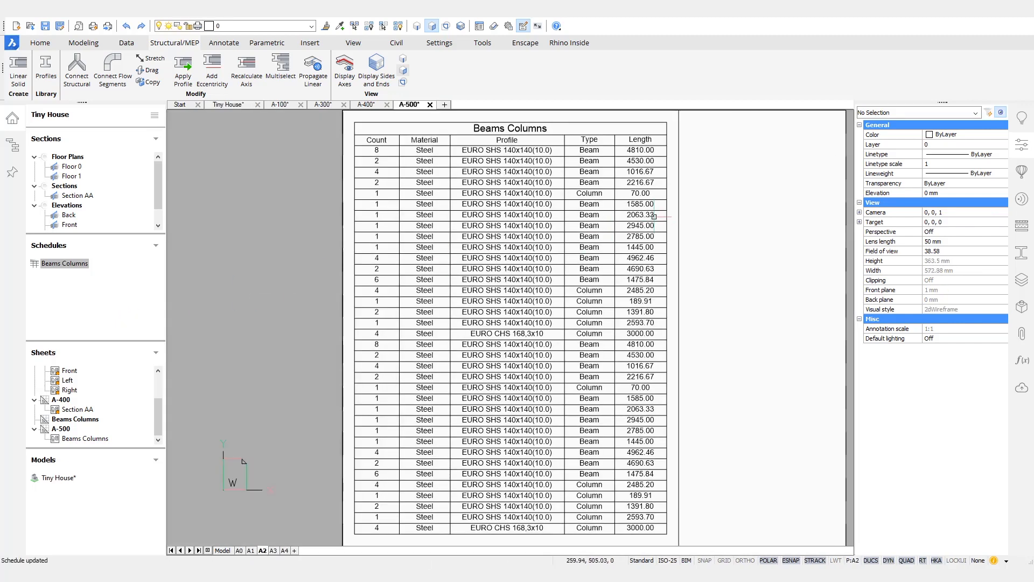
scroll(654, 215, up, 5)
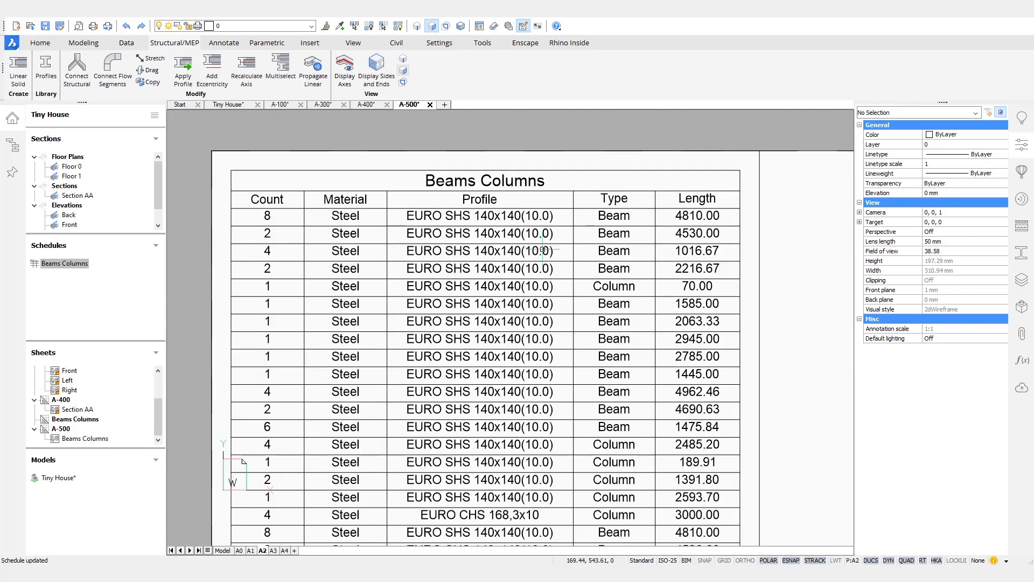
scroll(543, 249, down, 1)
scroll(658, 405, down, 3)
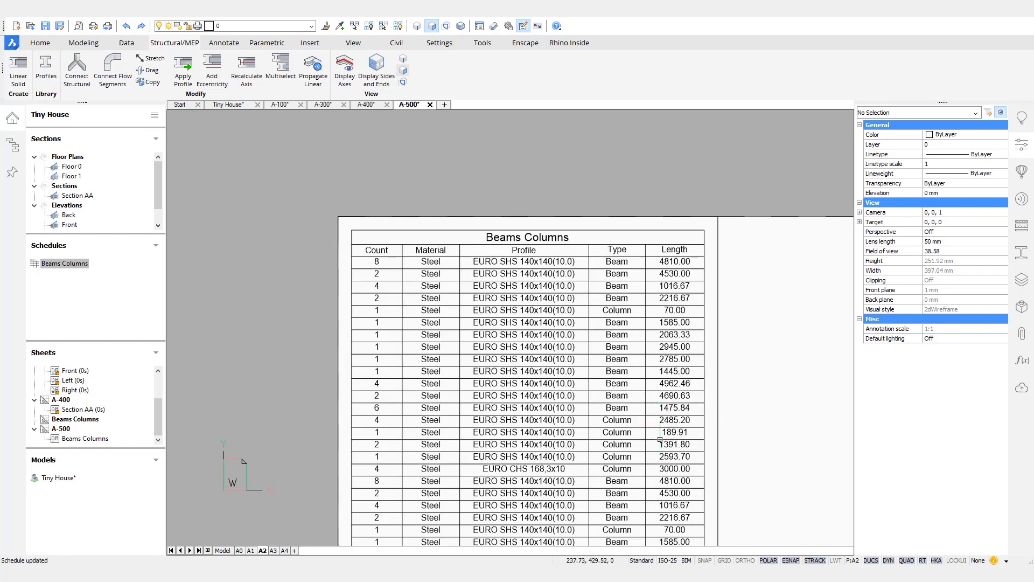
middle_drag(658, 399, 648, 336)
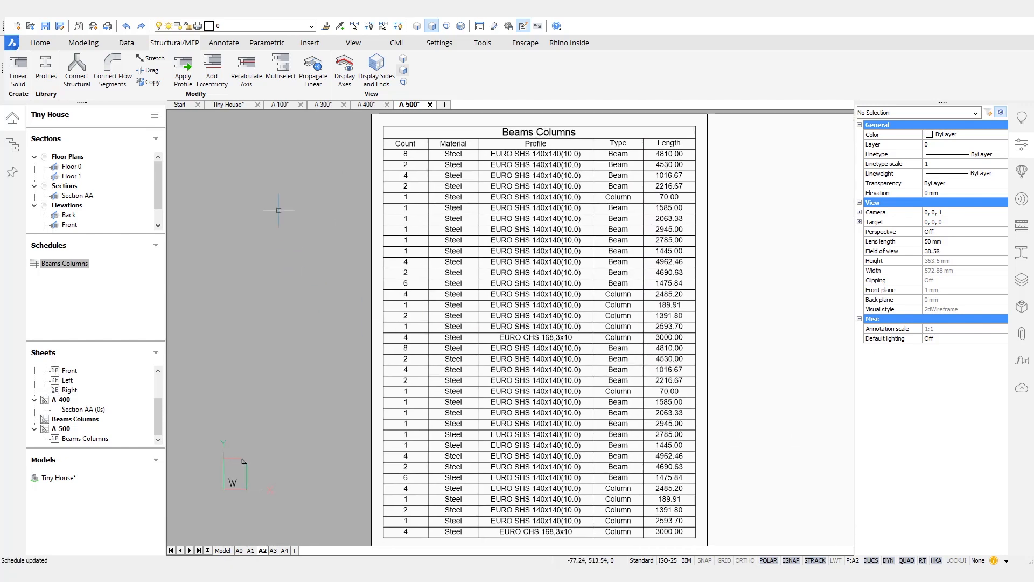
Step: Cycle through sheets A-400, A-300 and A-100, then return to Section AA and zoom in
click(366, 104)
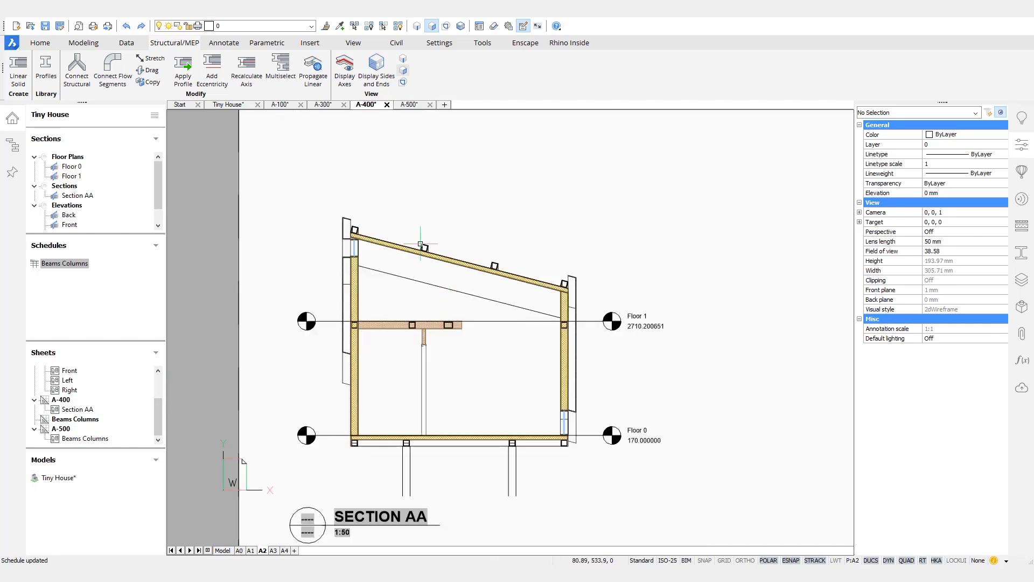
scroll(433, 320, up, 1)
middle_drag(437, 324, 498, 325)
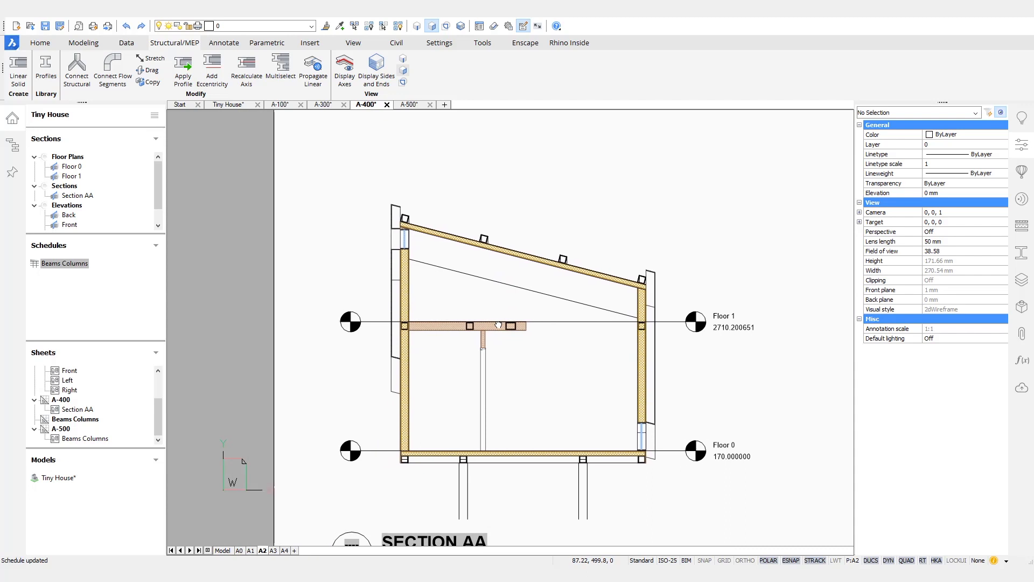
click(324, 105)
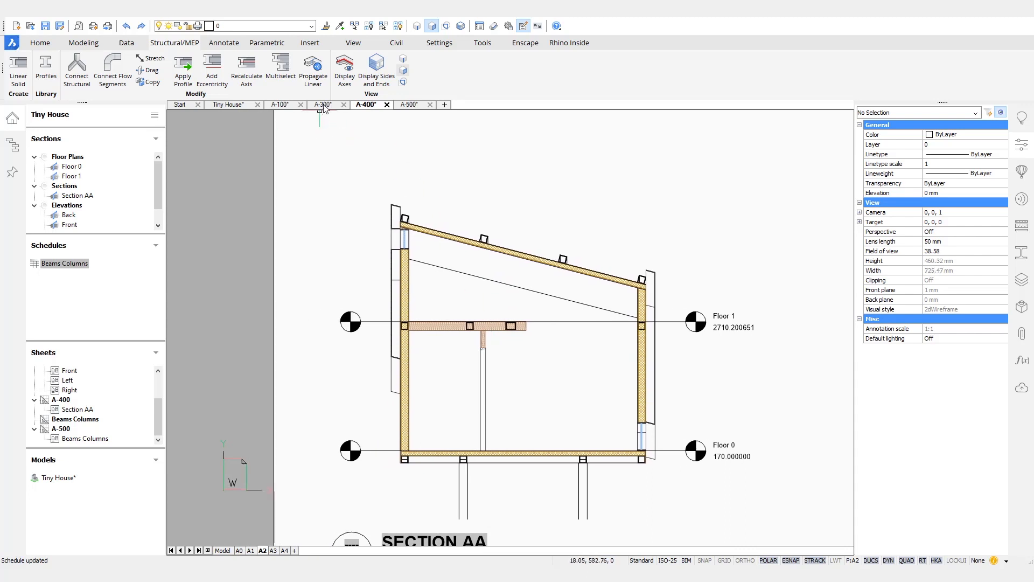
click(281, 106)
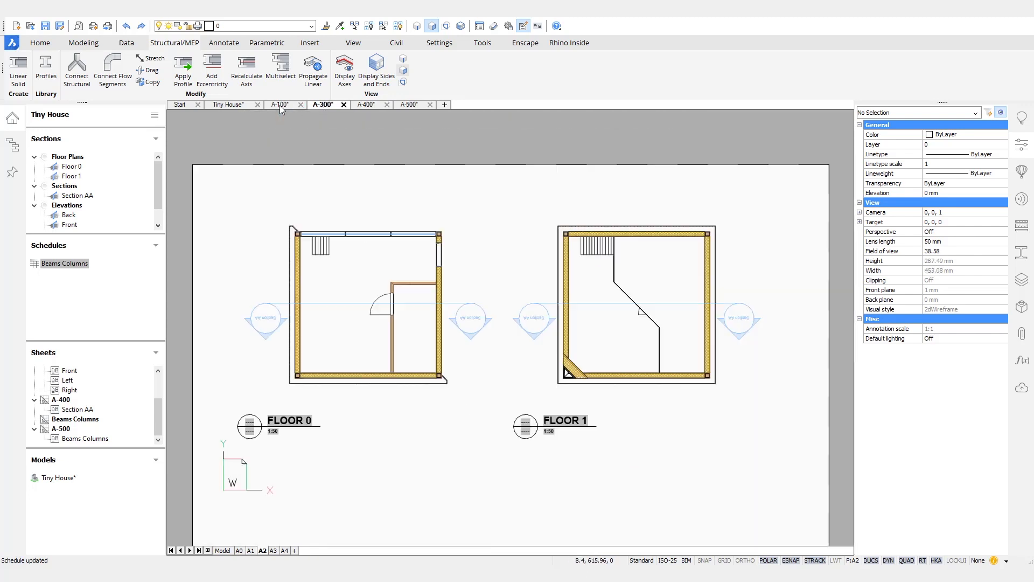
click(367, 105)
scroll(439, 476, up, 8)
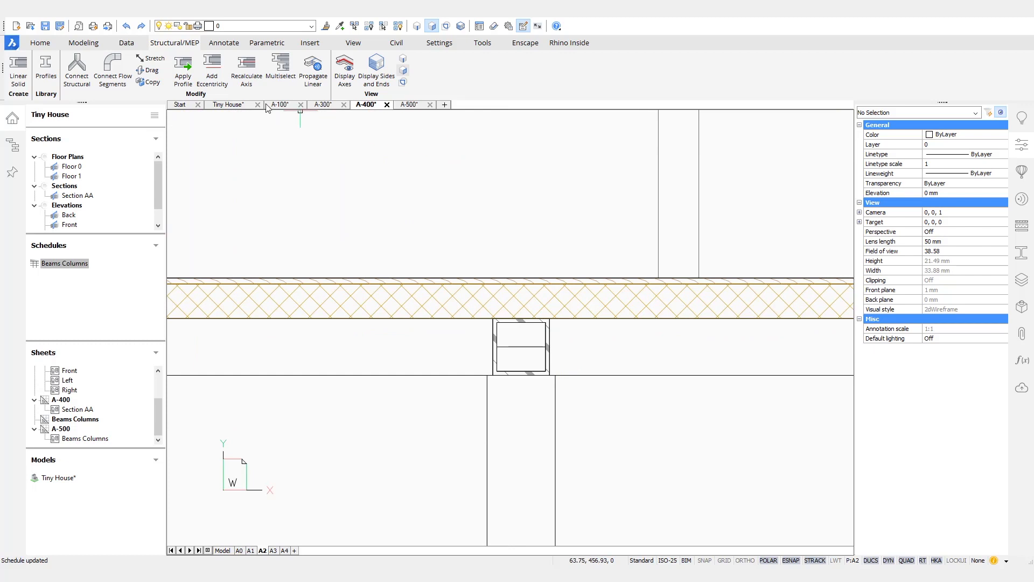
Step: Tag the steel floor beam in Section AA with its EURO SHS 140x140(10.0) profile
click(224, 43)
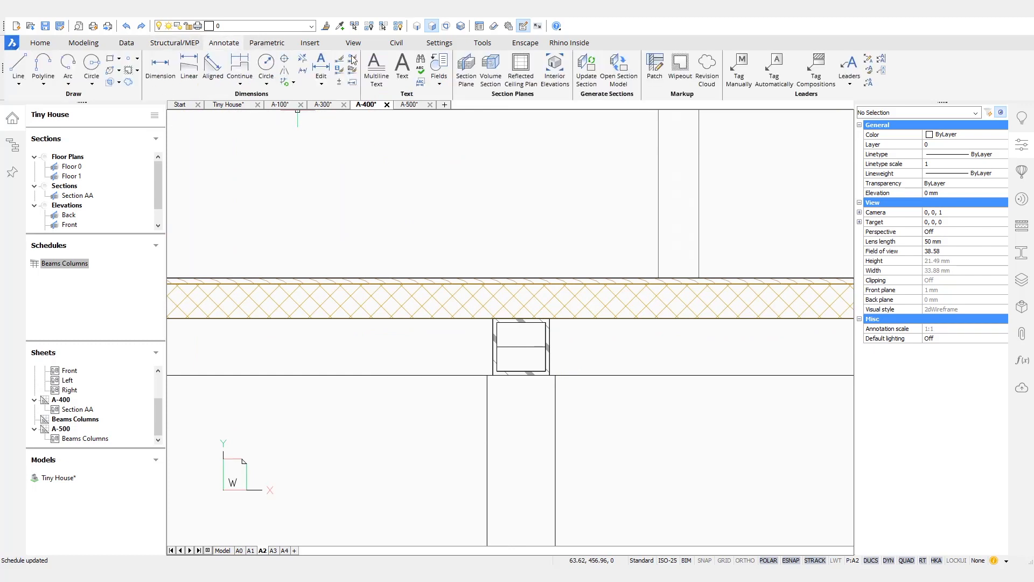
click(737, 72)
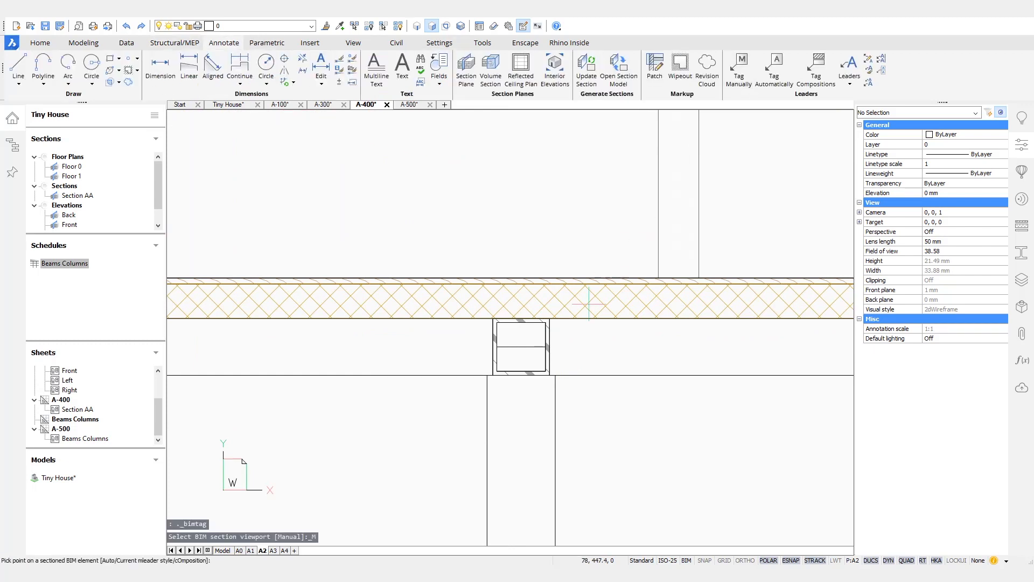
click(554, 350)
scroll(526, 385, down, 2)
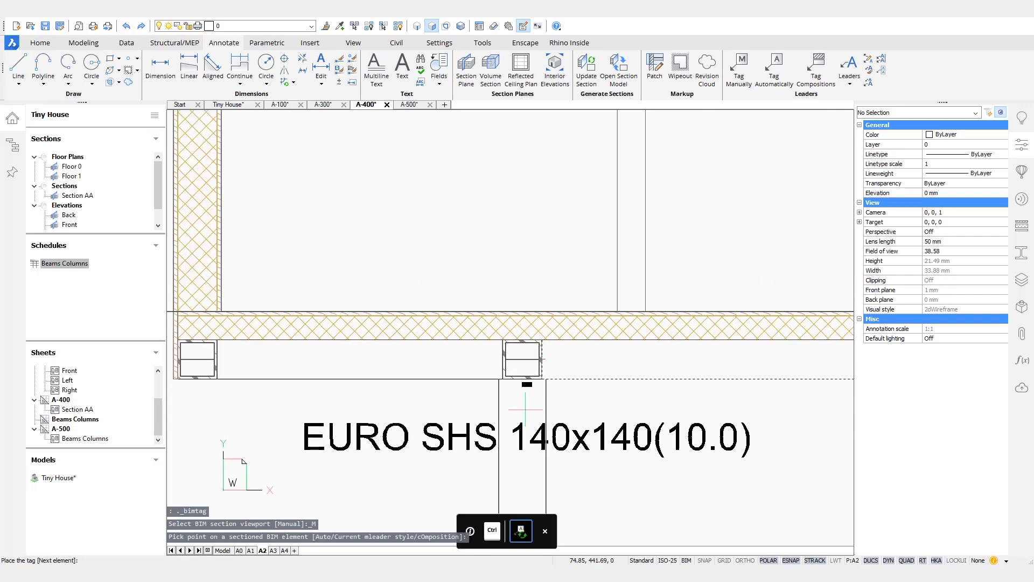
click(524, 257)
Step: Tag the round column below the floor with its EURO CHS 168,3x10 profile
scroll(599, 354, down, 5)
middle_drag(599, 355, 553, 276)
middle_drag(543, 368, 513, 328)
scroll(520, 336, down, 1)
scroll(521, 323, up, 3)
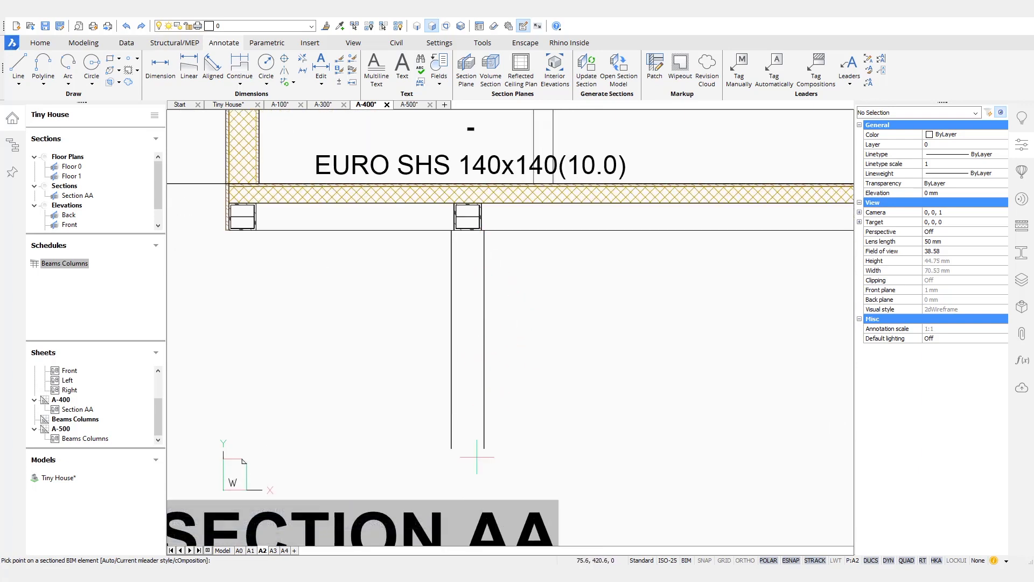
click(486, 272)
click(467, 356)
scroll(534, 299, down, 3)
middle_drag(574, 295, 474, 378)
scroll(481, 369, down, 2)
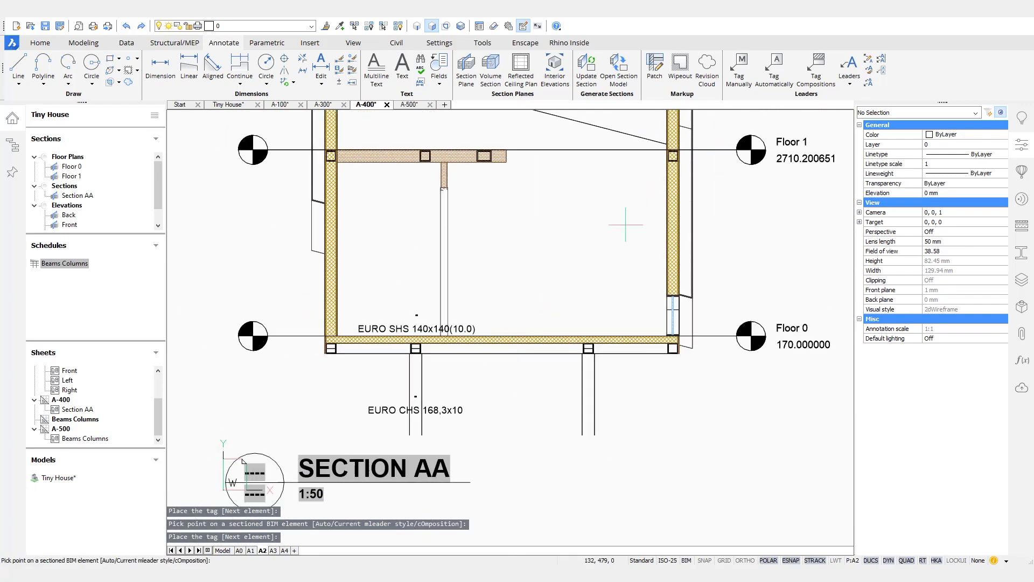
middle_drag(553, 243, 578, 378)
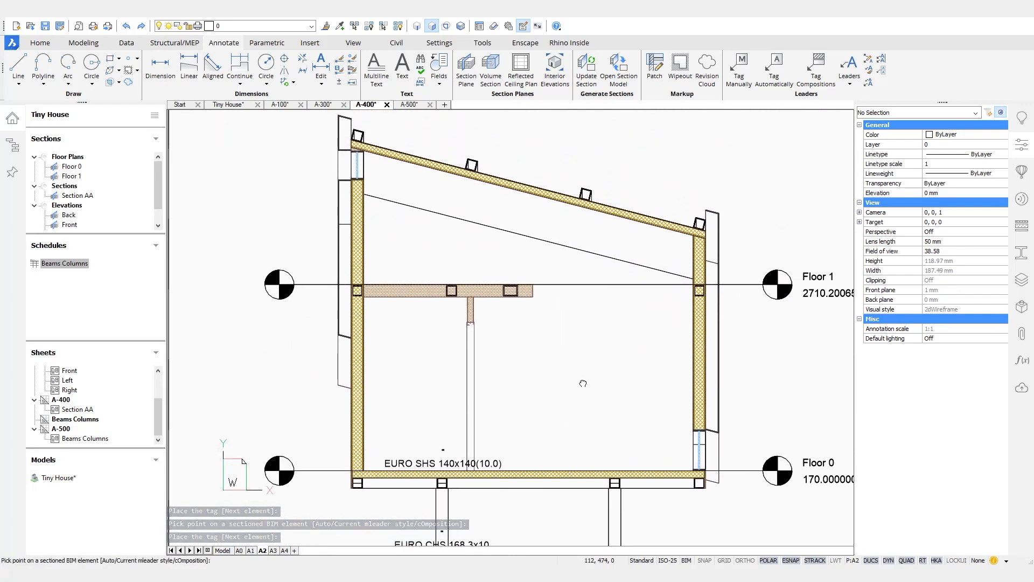
key(Escape)
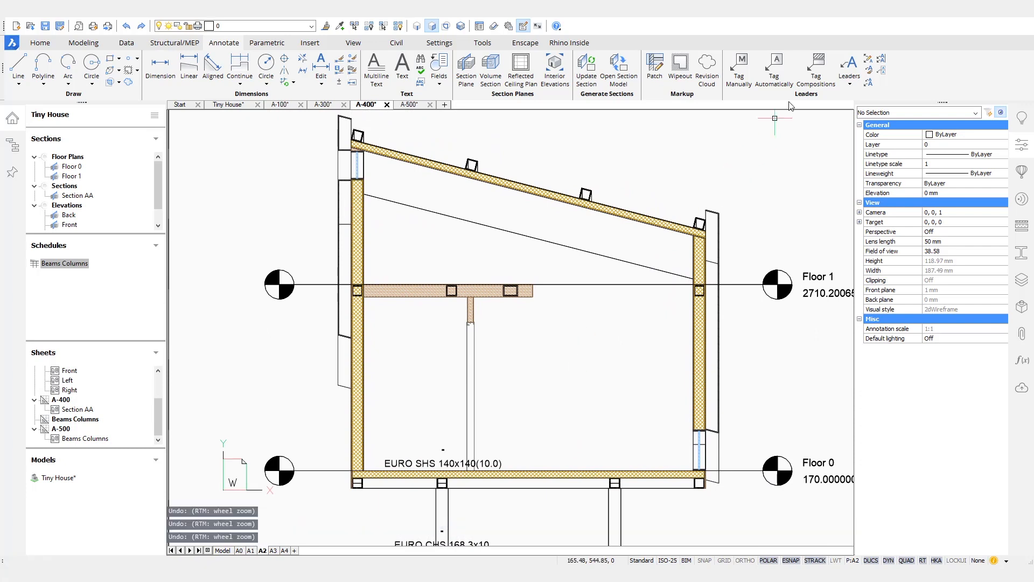
Step: Tag the wall's Wood, Pine / Extruded Polystyrene layer composition in Section AA
click(816, 69)
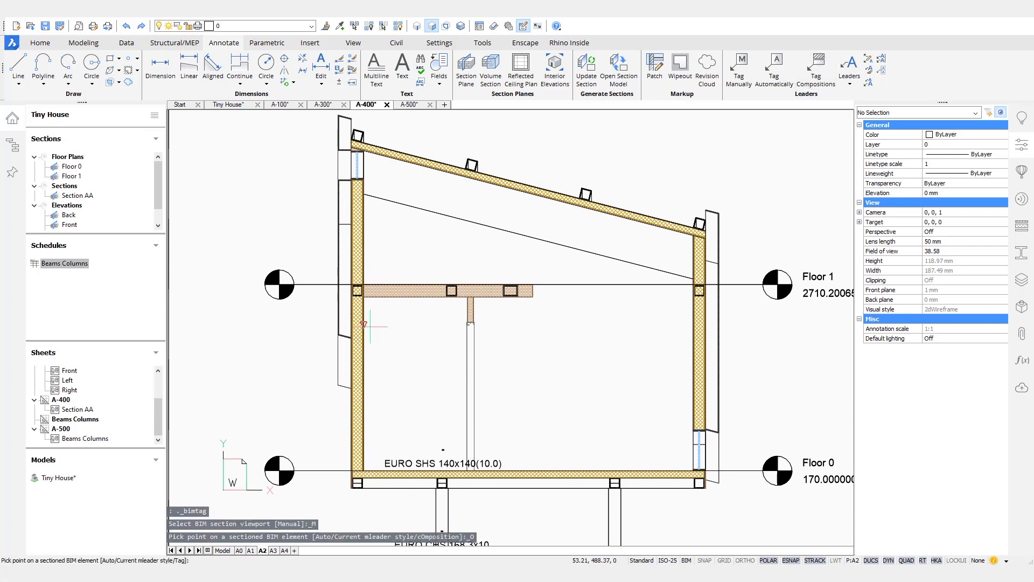
click(364, 326)
ctrl+scroll(388, 333, up, 3)
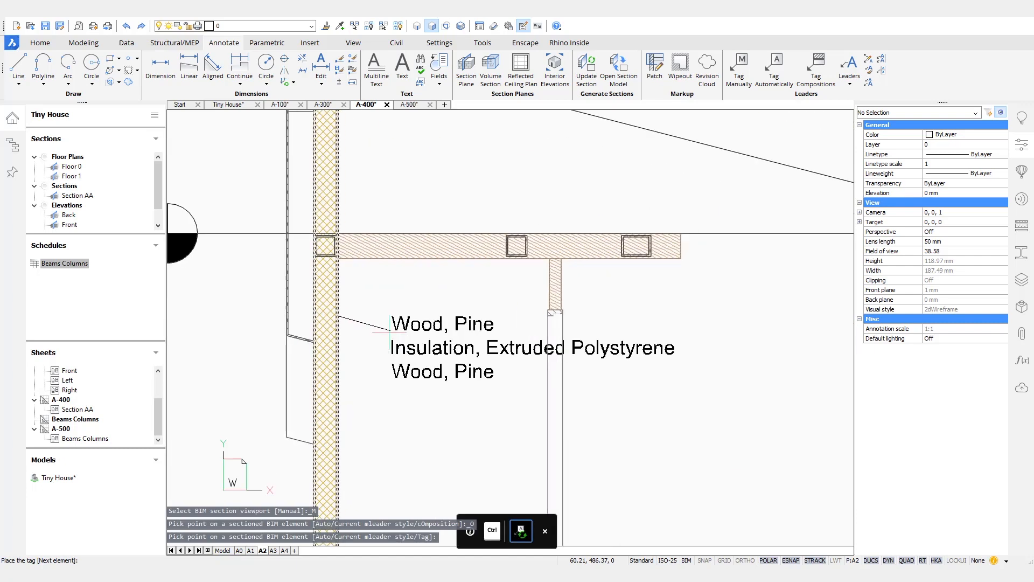
click(359, 315)
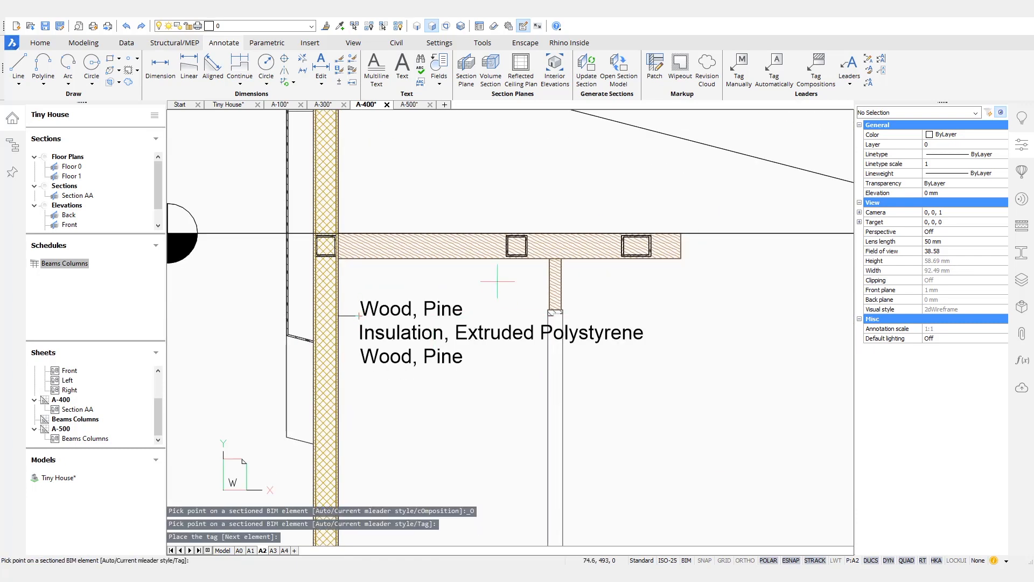
scroll(536, 258, down, 5)
middle_drag(608, 297, 584, 349)
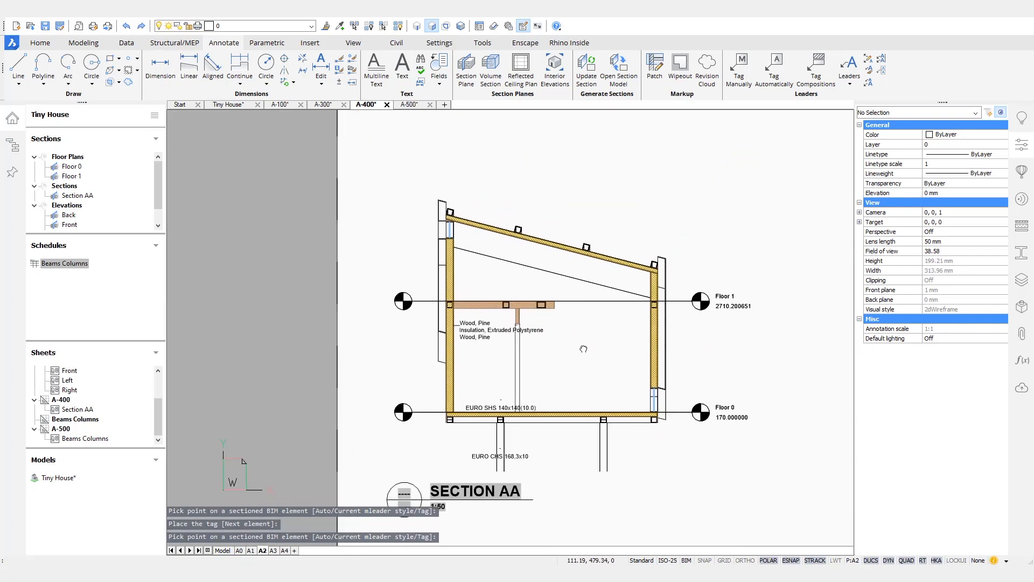
click(319, 105)
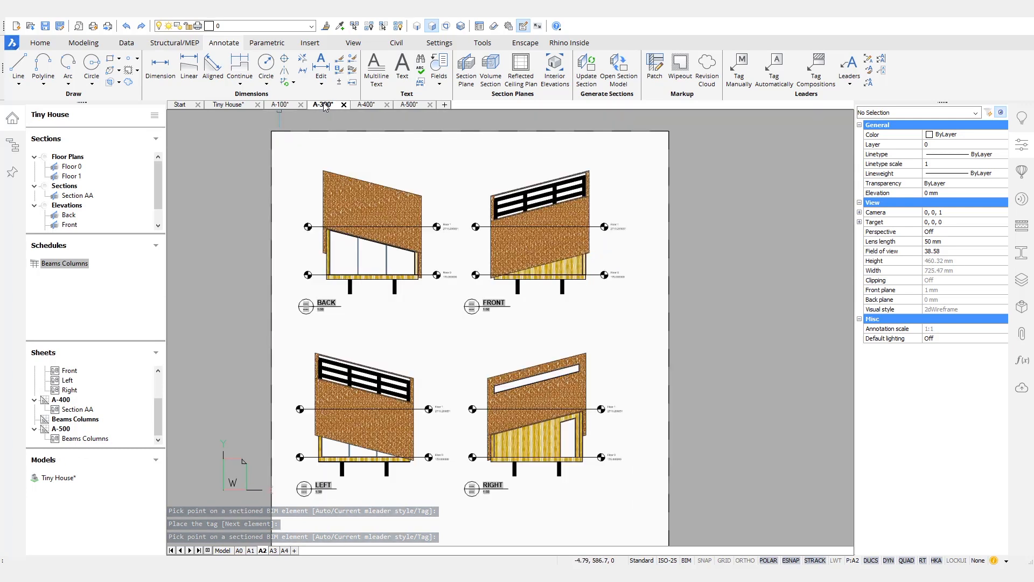
Step: On sheet A-100, frame the FLOOR 0 plan and tag the small room as Room 9 (4.15 m²)
click(288, 105)
scroll(469, 287, up, 5)
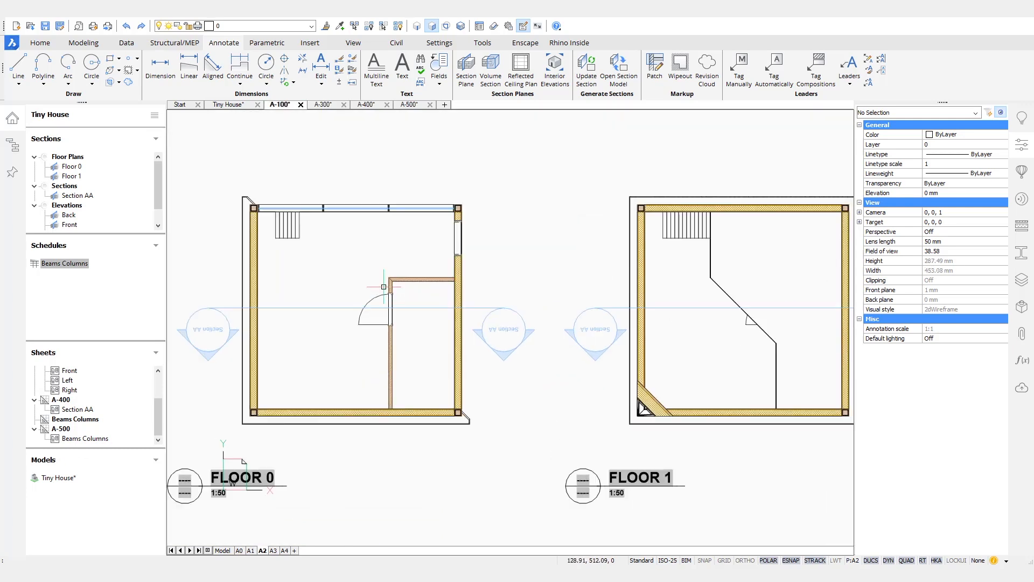
middle_drag(469, 287, 514, 282)
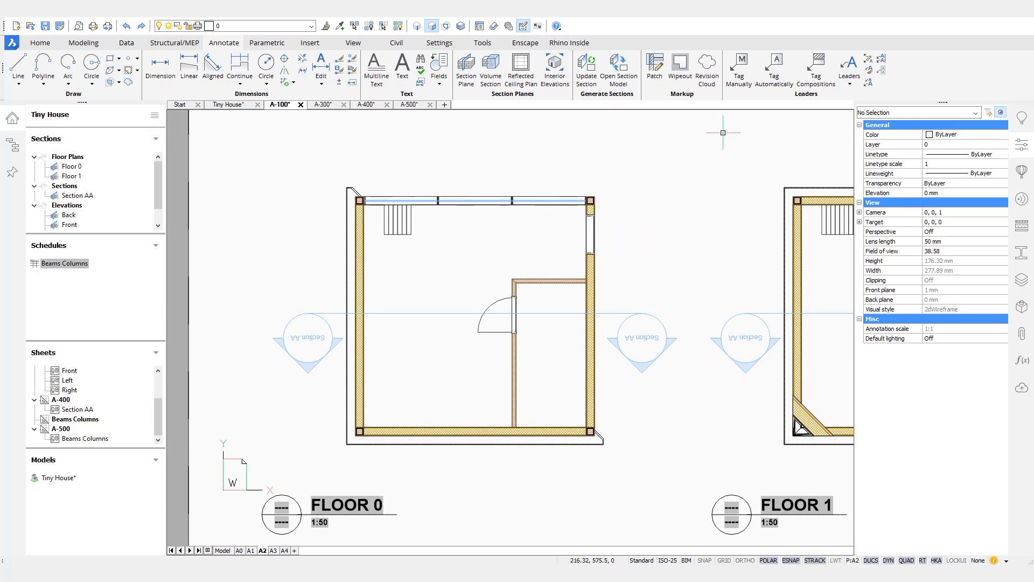
click(737, 70)
scroll(517, 356, up, 3)
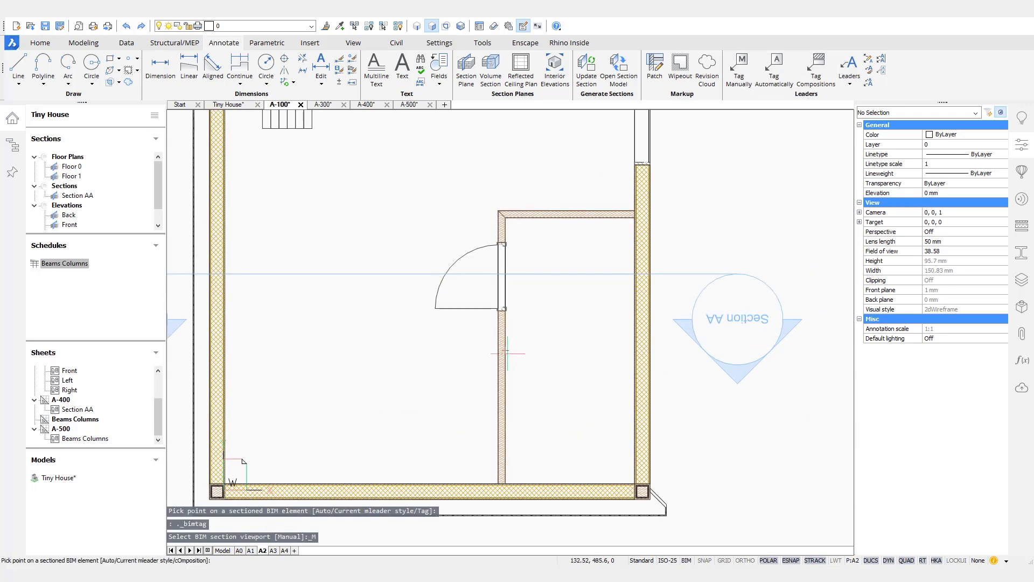
click(571, 345)
click(567, 340)
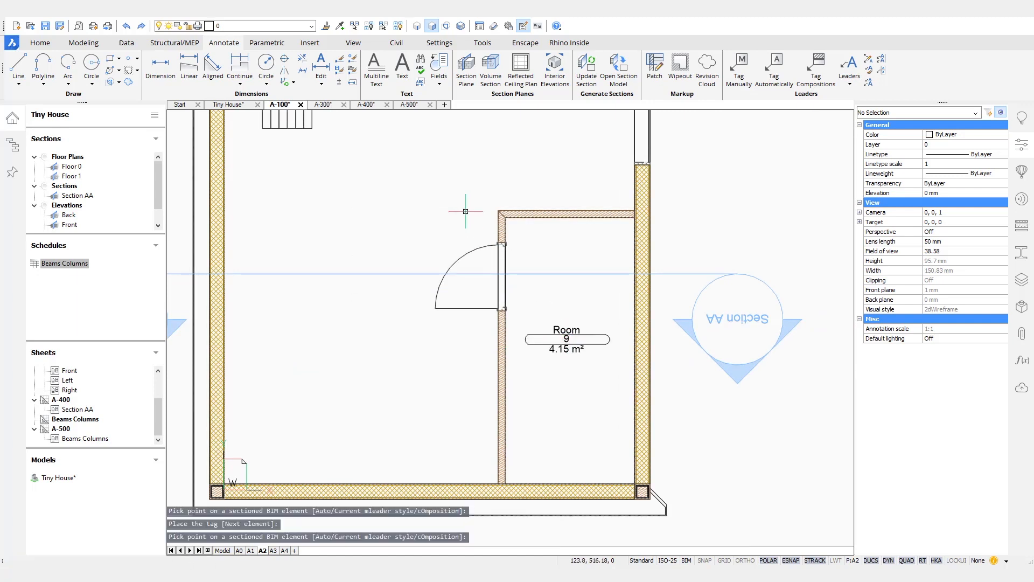
key(Return)
key(Escape)
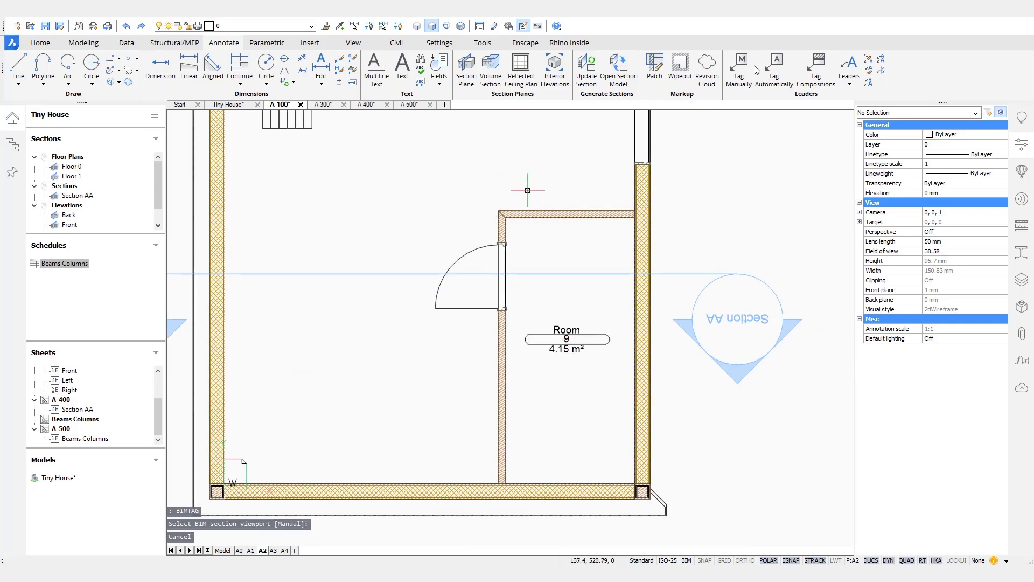
Step: Tag the larger room on FLOOR 0 as Room 8 (16.45 m²)
ctrl+click(497, 210)
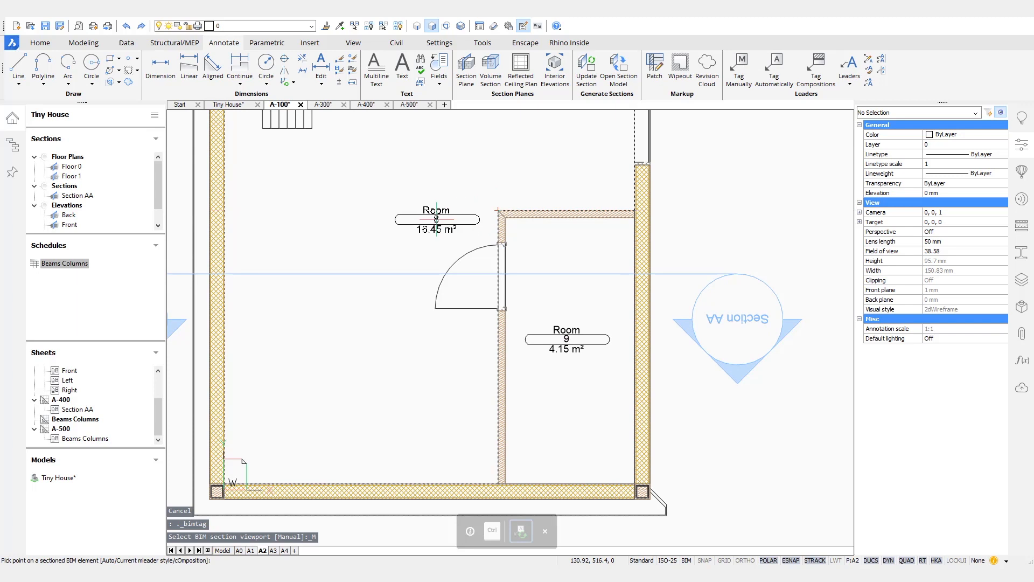
click(350, 319)
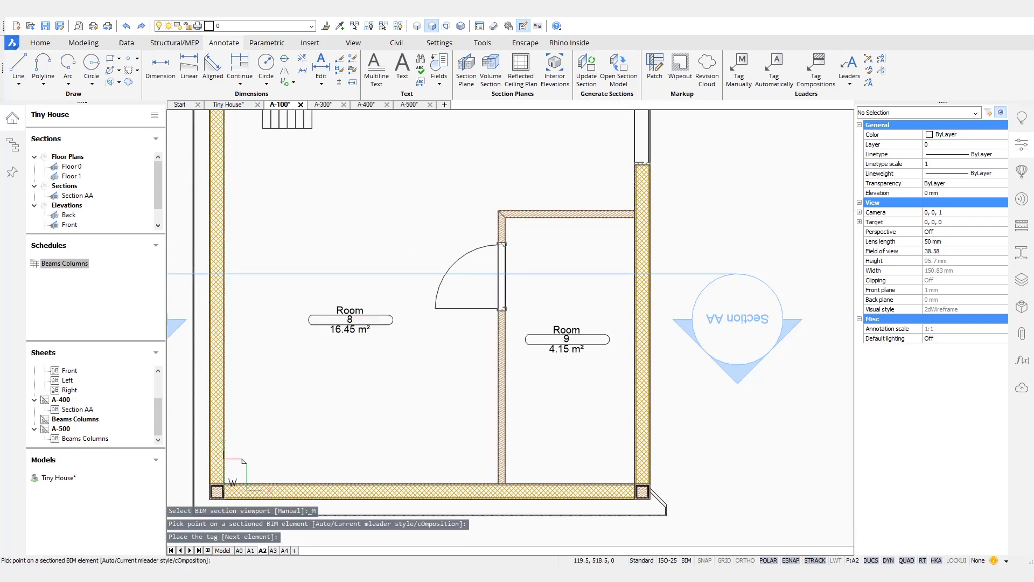
scroll(350, 312, down, 5)
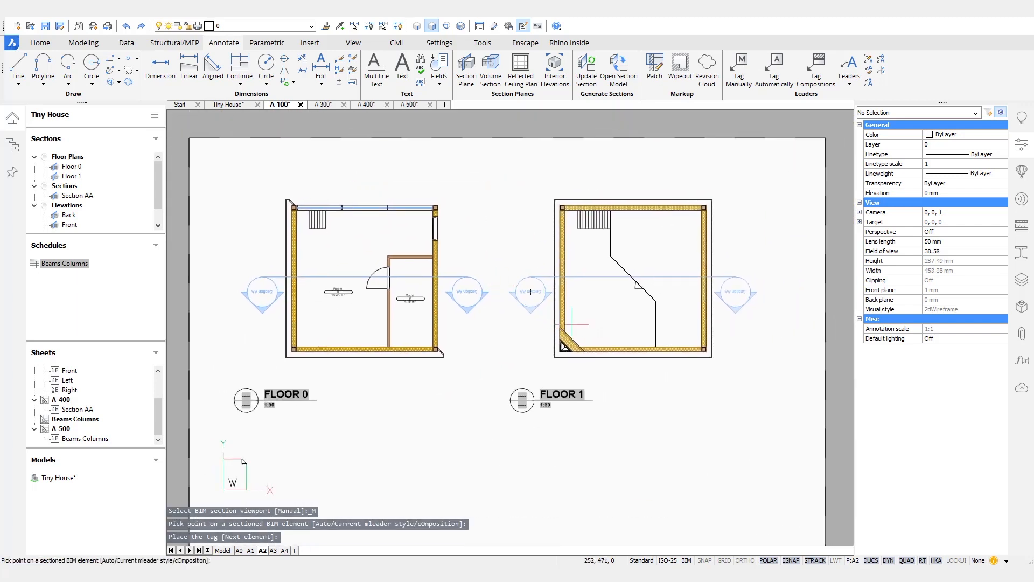
scroll(610, 444, down, 3)
scroll(595, 398, up, 3)
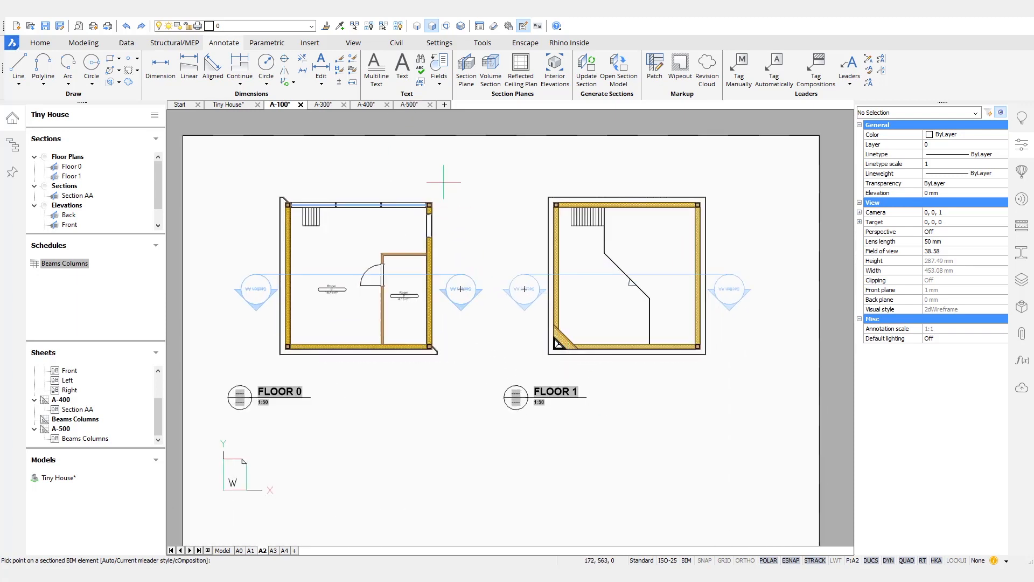
key(Escape)
Step: Glance at the A-500 schedule, then orbit the Tiny House 3D model to view it from below
click(409, 105)
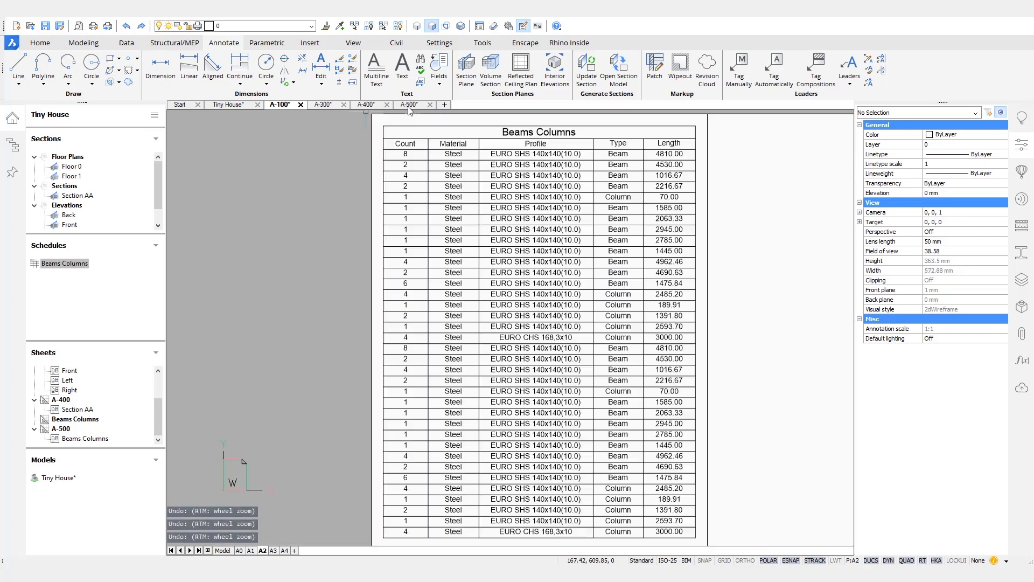
click(230, 105)
shift+middle_drag(813, 307, 776, 350)
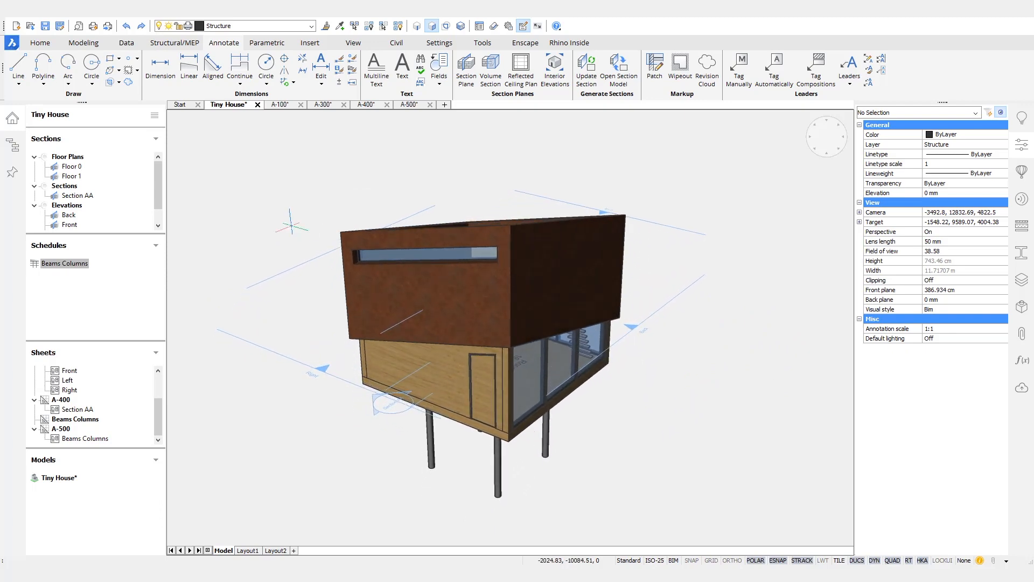